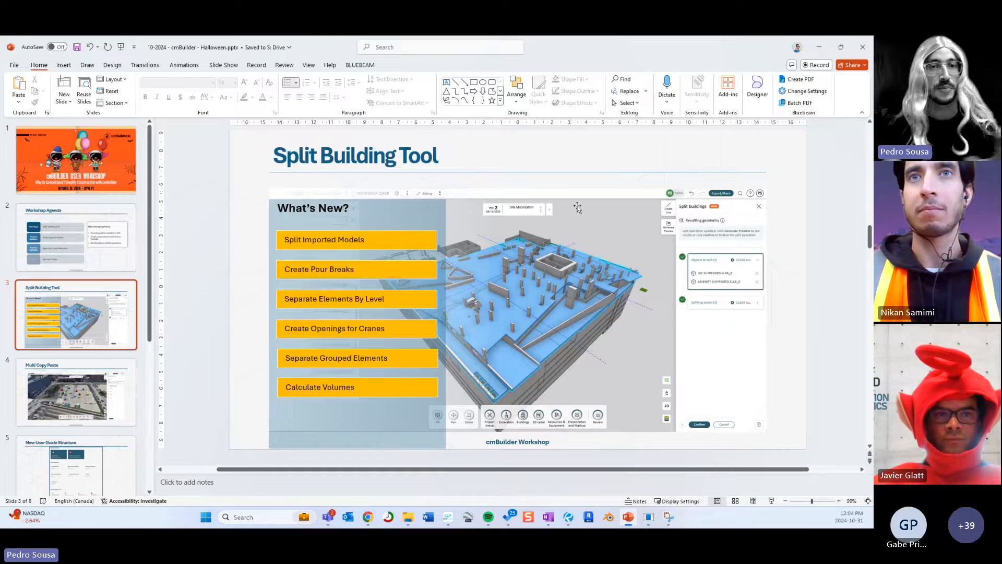
# - Switch from the presentation to the cmBuilder site plan in the browser and close the object tree
pyautogui.click(818, 47)
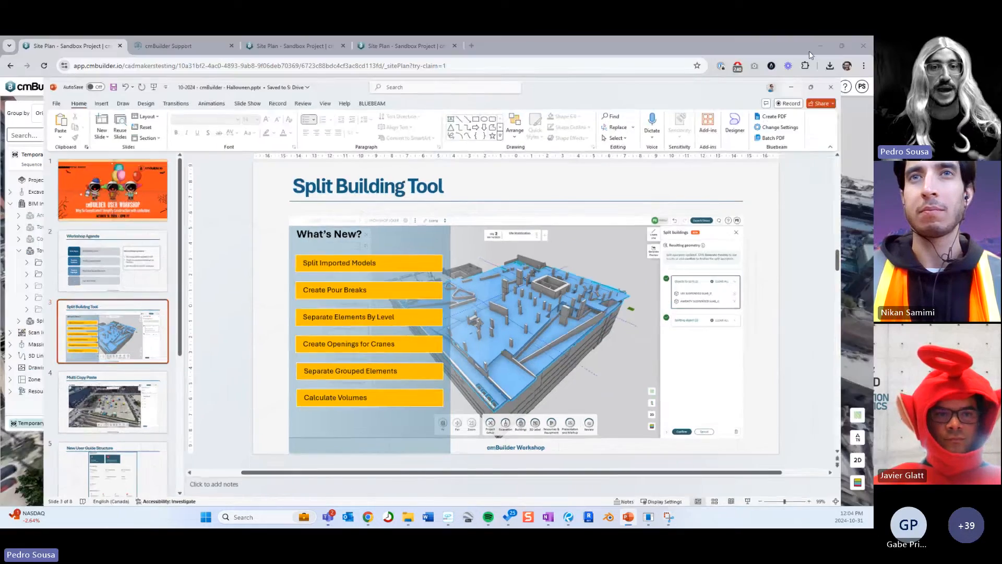
pyautogui.scroll(8, 512, 287)
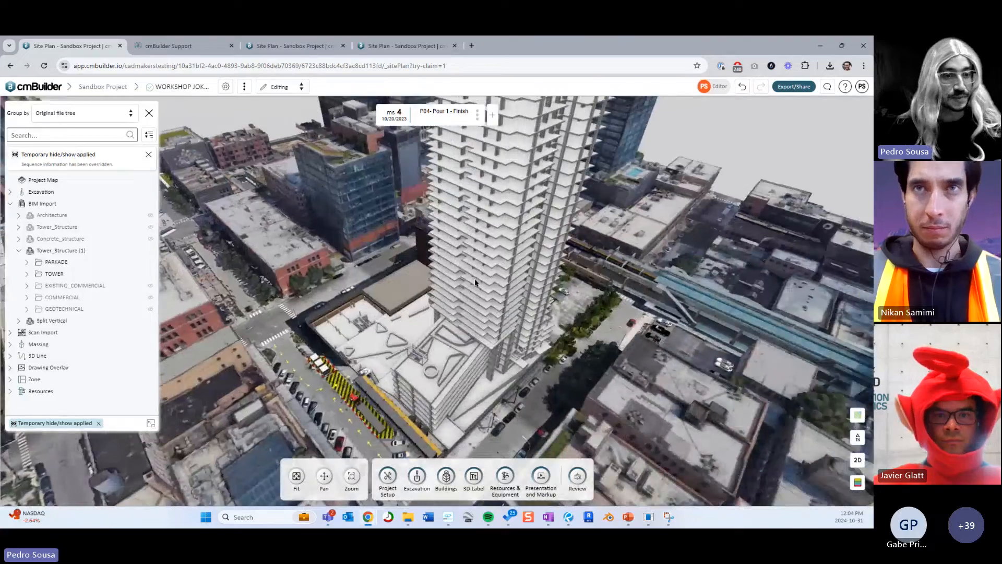
pyautogui.moveTo(475, 282); pyautogui.dragTo(499, 272)
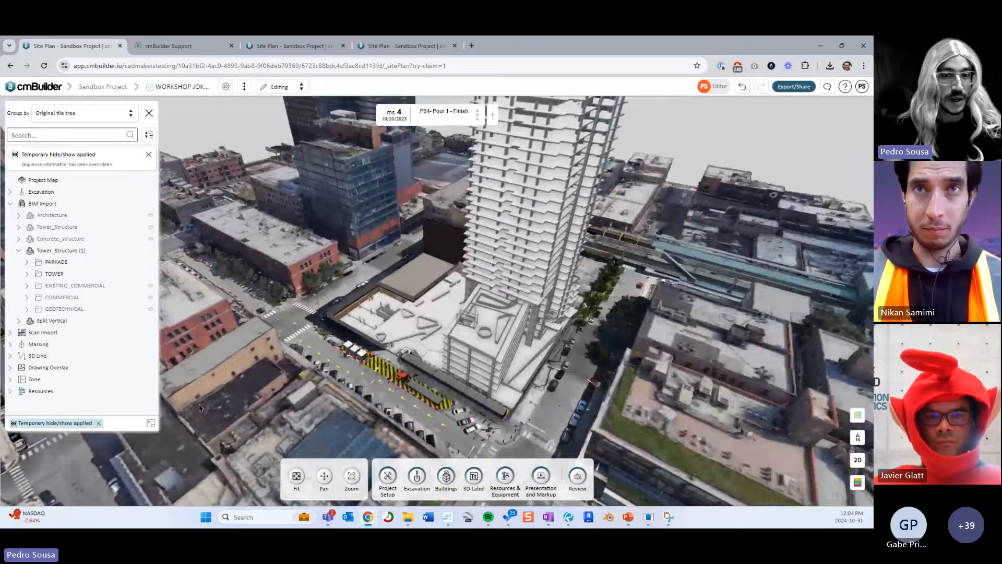
pyautogui.click(150, 424)
# - Step the site plan back to the Initial Conditions milestone and examine the existing site
pyautogui.moveTo(272, 391); pyautogui.dragTo(489, 291)
pyautogui.press('Left')
pyautogui.scroll(5, 464, 324)
pyautogui.press('Left')
pyautogui.scroll(-5, 428, 315)
pyautogui.scroll(5, 490, 291)
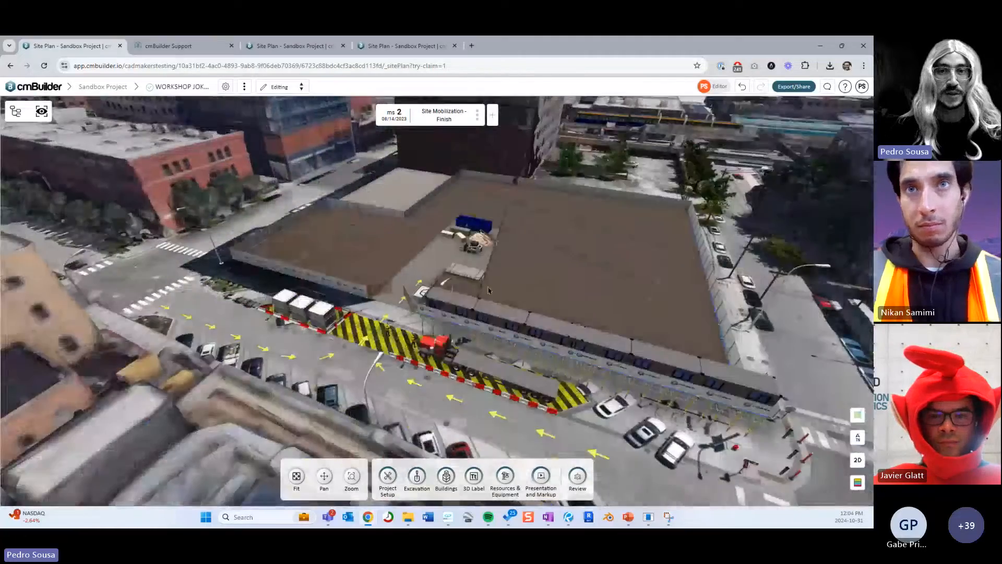
pyautogui.press('Left')
pyautogui.scroll(-8, 454, 302)
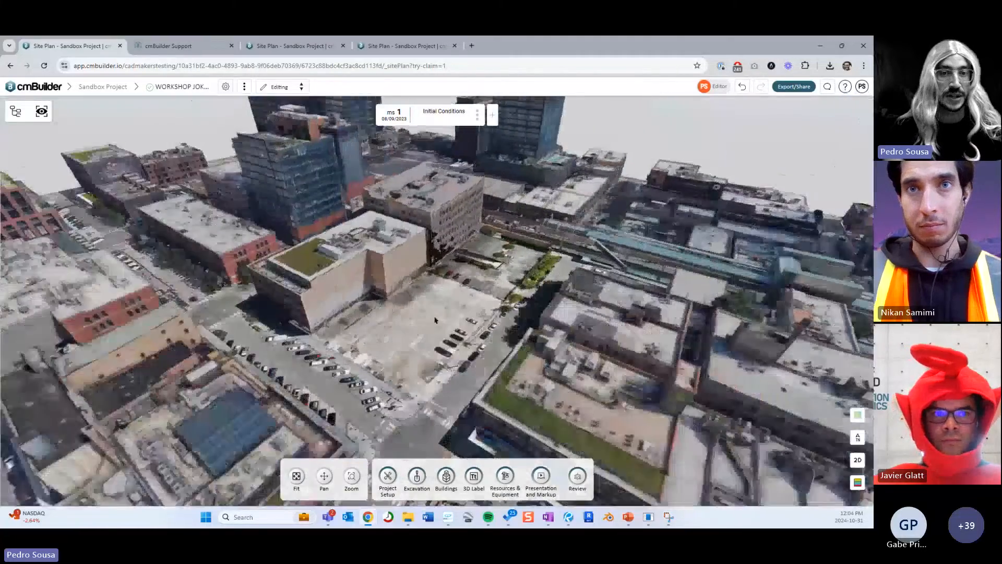
pyautogui.scroll(3, 418, 317)
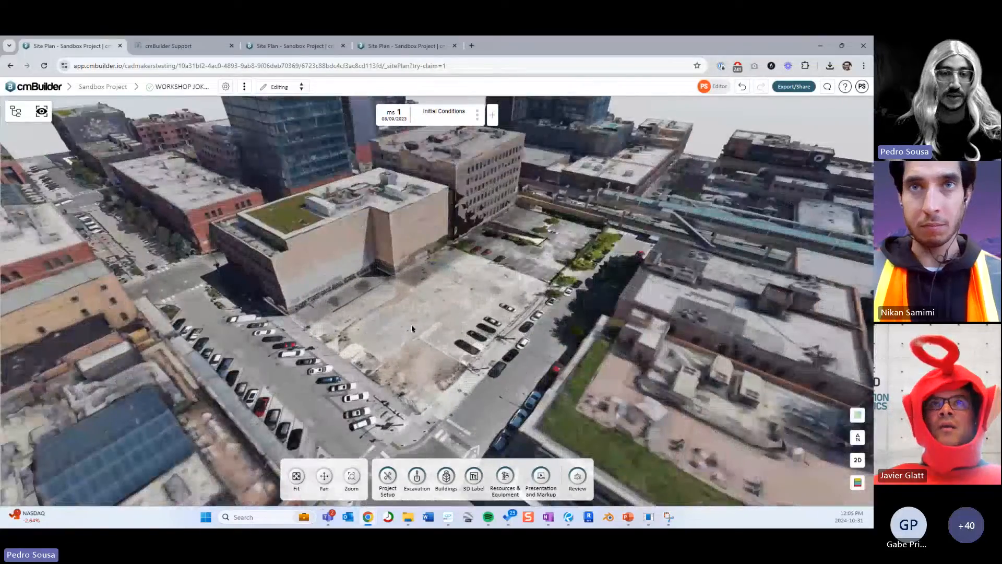
# - Advance to the Site Mobilization - Finish milestone and inspect the entrance gate, site trailers and striped unloading zone up close
pyautogui.press('Right')
pyautogui.scroll(5, 410, 313)
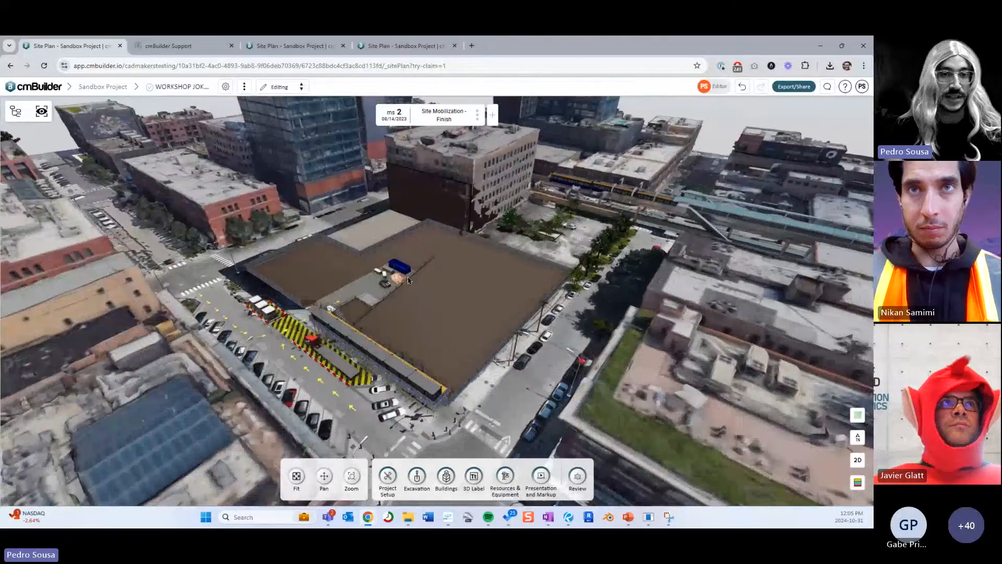
pyautogui.scroll(-5, 406, 297)
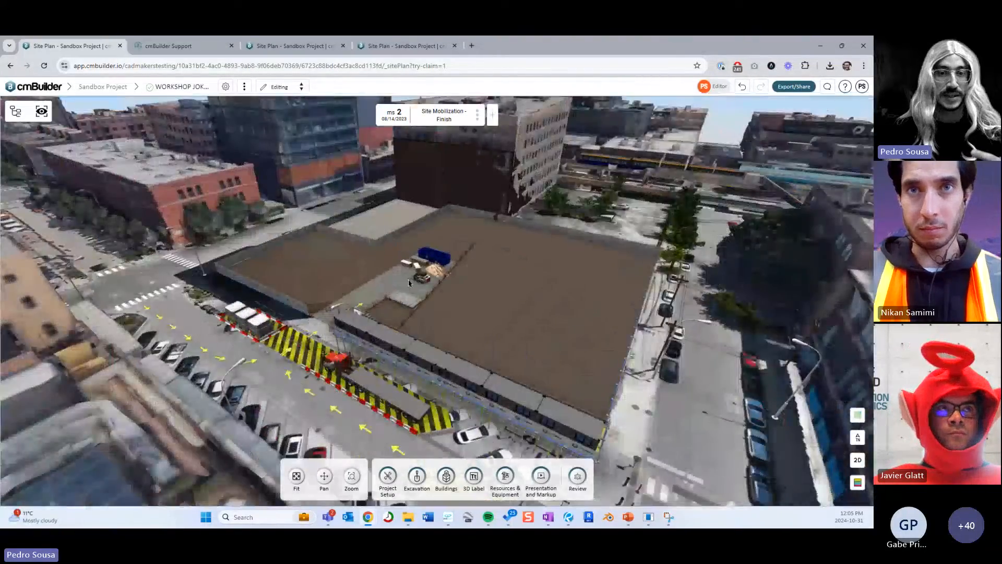
pyautogui.scroll(2, 423, 343)
pyautogui.scroll(4, 423, 343)
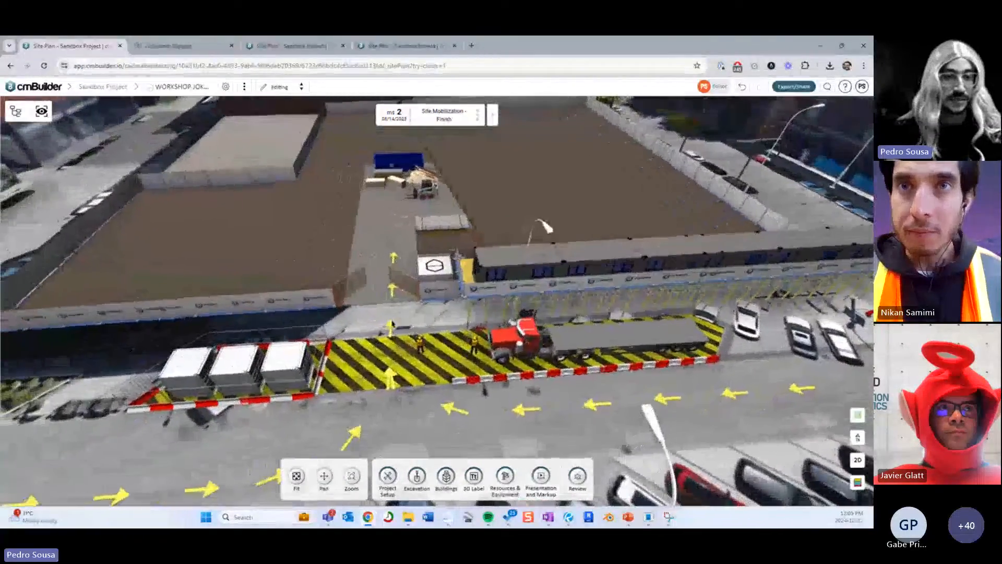
pyautogui.scroll(4, 393, 324)
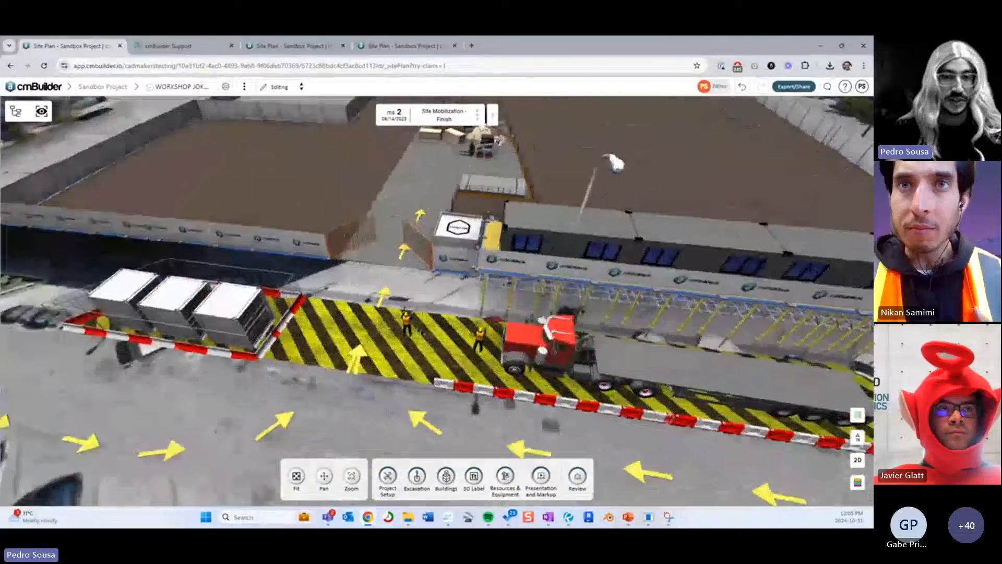
pyautogui.scroll(-3, 403, 334)
pyautogui.moveTo(376, 329); pyautogui.dragTo(418, 307)
# - Set the street lamp beside the site entrance to end at the Initial Conditions milestone, and check it at Site Mobilization - Finish
pyautogui.press('Right')
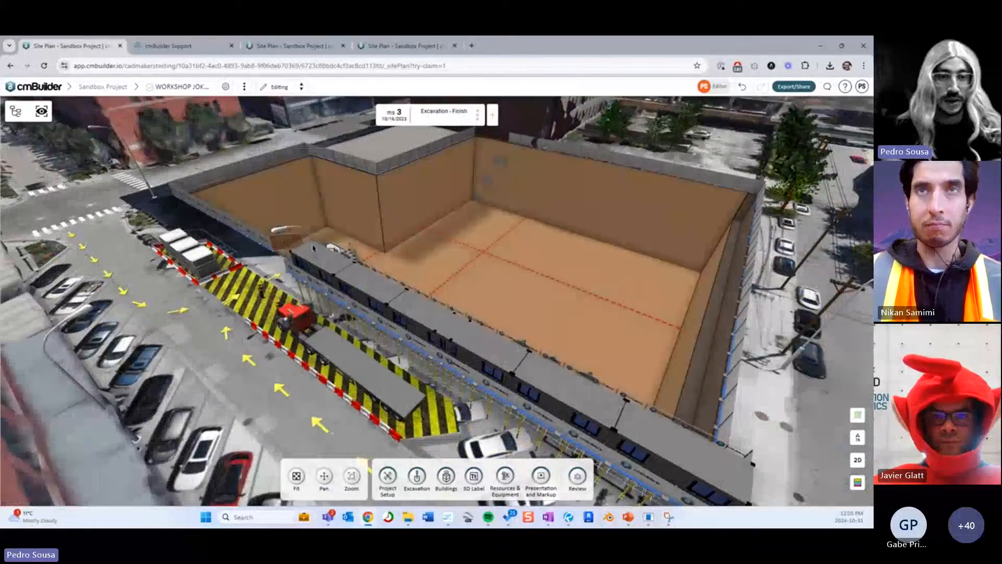
pyautogui.press('Left')
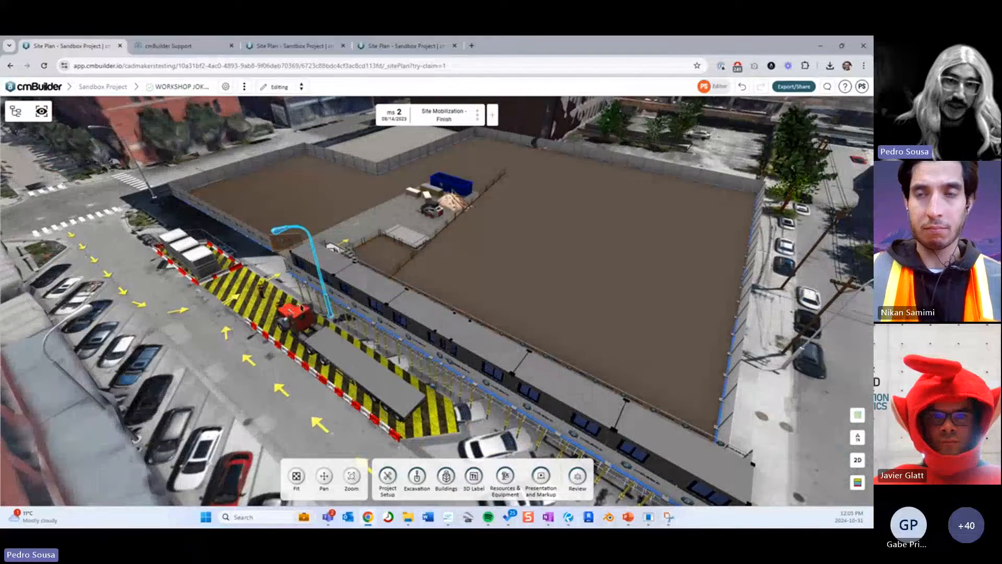
pyautogui.press('Left')
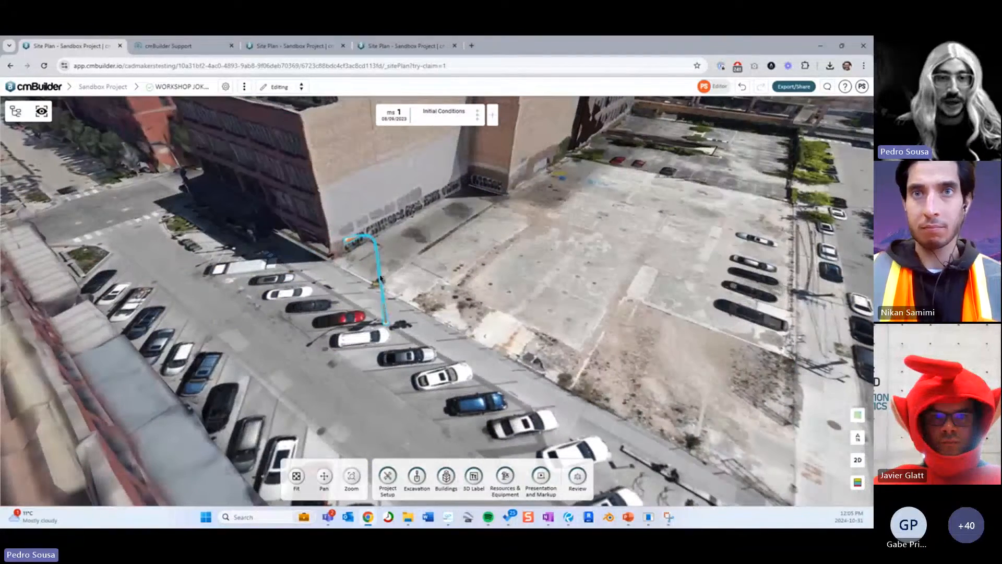
pyautogui.press('Right')
pyautogui.rightClick(381, 275)
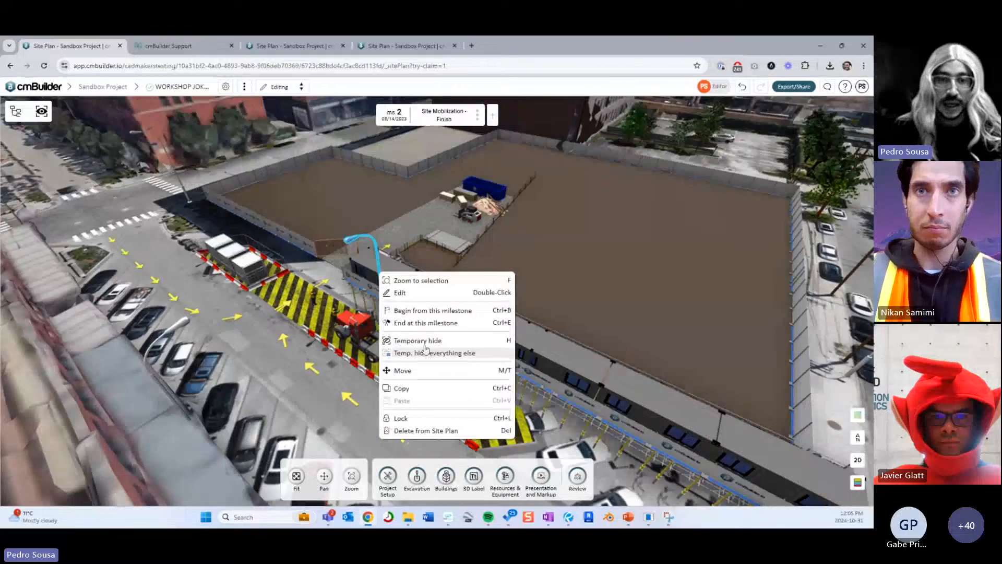
pyautogui.press('Left')
pyautogui.click(424, 328)
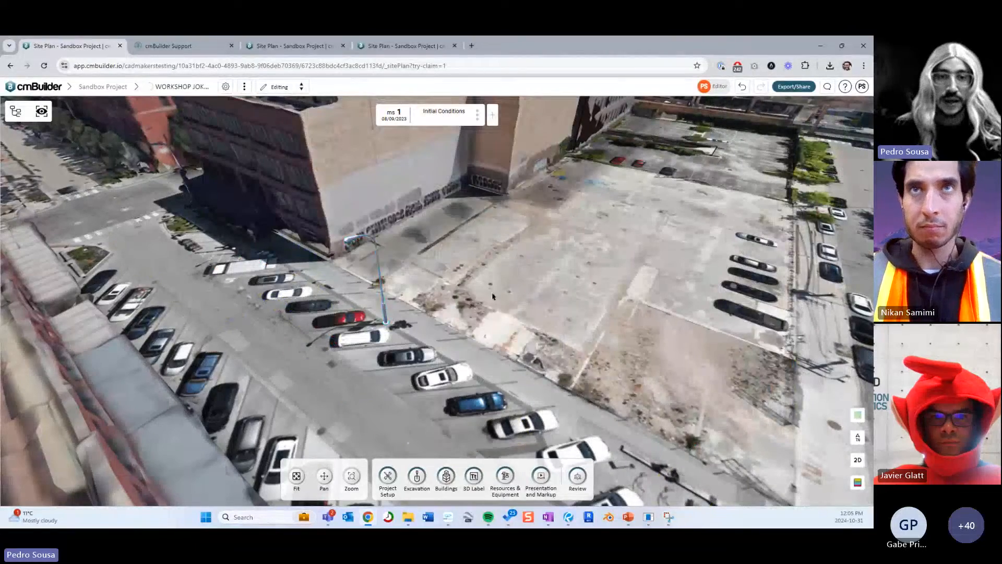
pyautogui.press('Right')
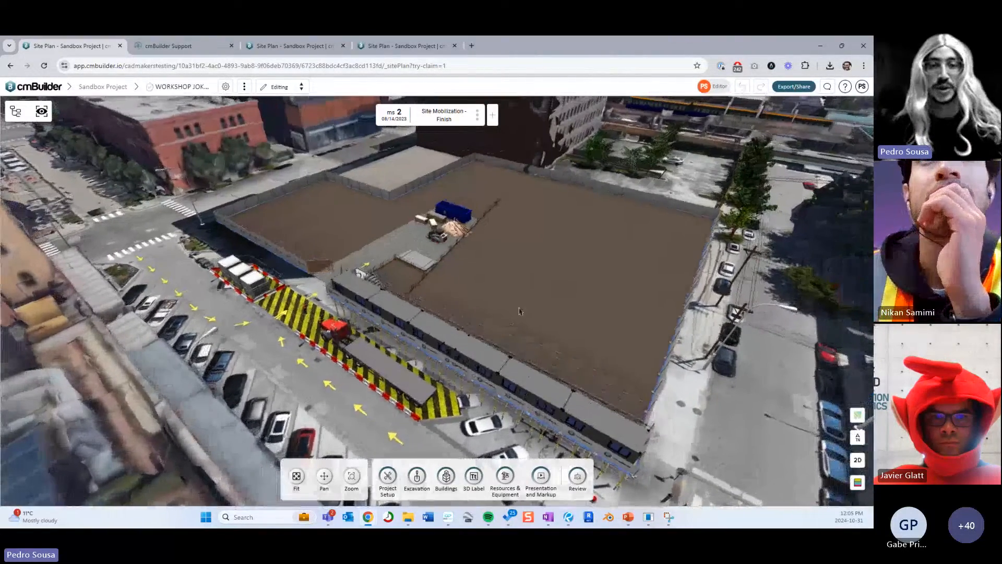
# - Delete the dashed 3D line on the pit floor at the Excavation - Finish milestone
pyautogui.press('Right')
pyautogui.moveTo(513, 279)
pyautogui.mouseDown(button='middle')
pyautogui.moveTo(476, 253)
pyautogui.moveTo(511, 274)
pyautogui.mouseUp(button='middle')
pyautogui.click(511, 274)
pyautogui.press('Delete')
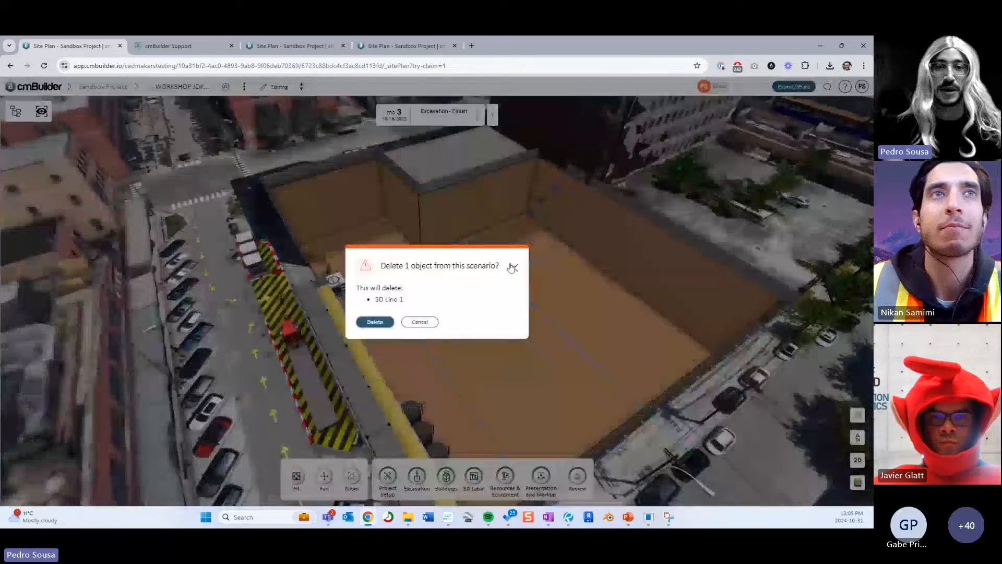
pyautogui.click(375, 322)
# - Advance to the P04- Pour 1 - Finish milestone and examine the imported tower, podium and ground-level slab
pyautogui.moveTo(527, 221); pyautogui.dragTo(480, 293, button='middle')
pyautogui.scroll(-3, 494, 270)
pyautogui.press('Right')
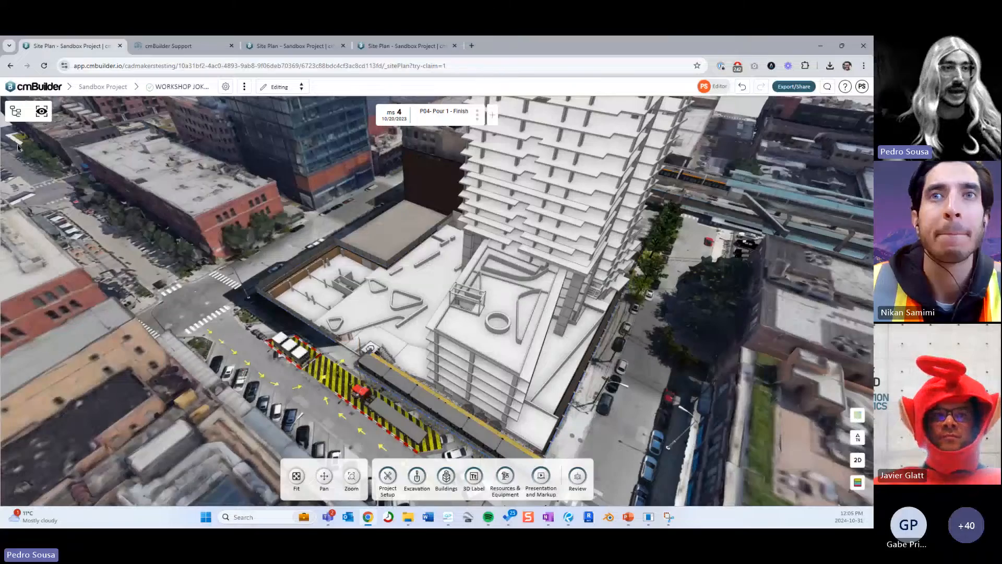
pyautogui.scroll(6, 401, 320)
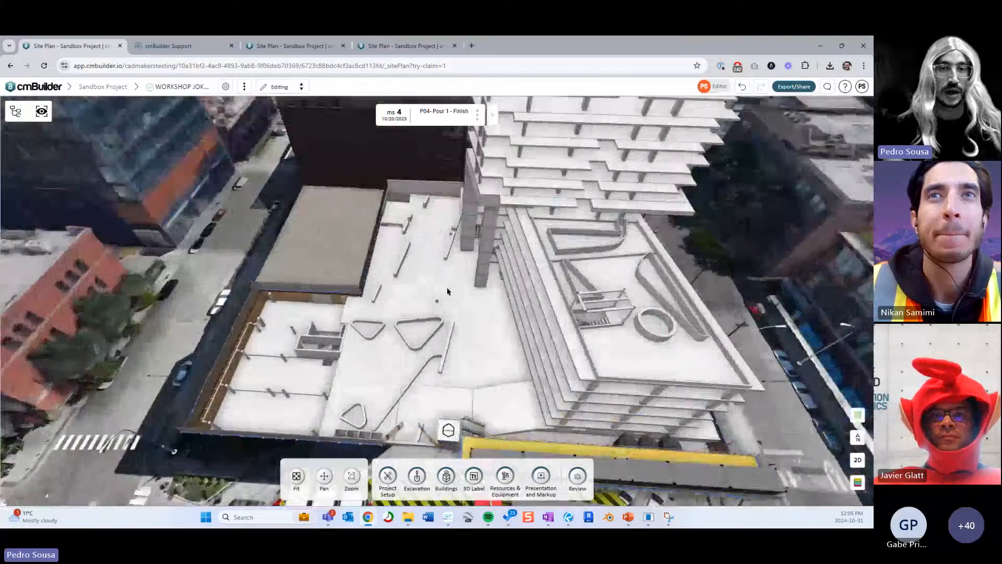
pyautogui.scroll(-5, 427, 308)
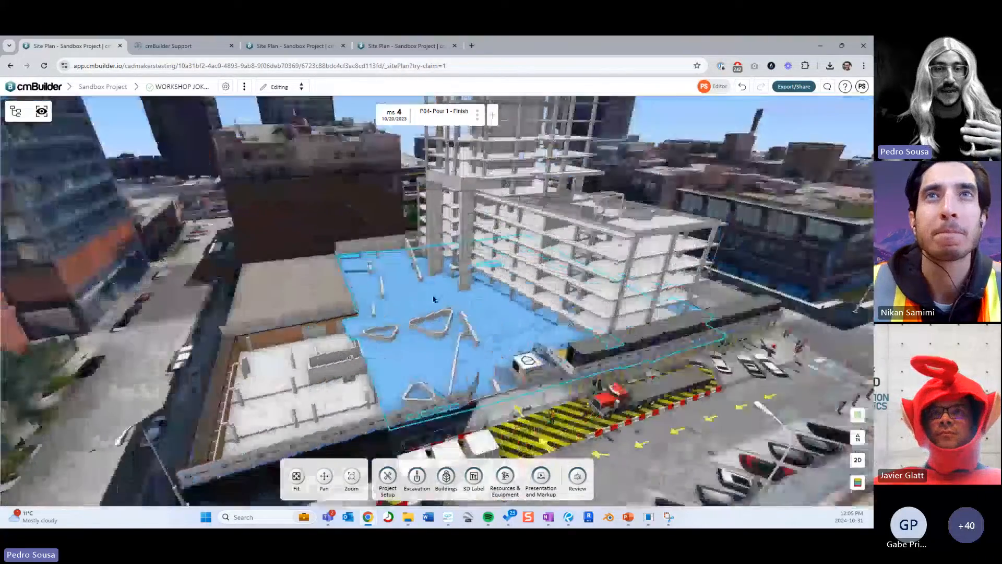
pyautogui.moveTo(433, 296)
pyautogui.mouseDown(button='middle')
pyautogui.moveTo(424, 294)
pyautogui.moveTo(443, 306)
pyautogui.mouseUp(button='middle')
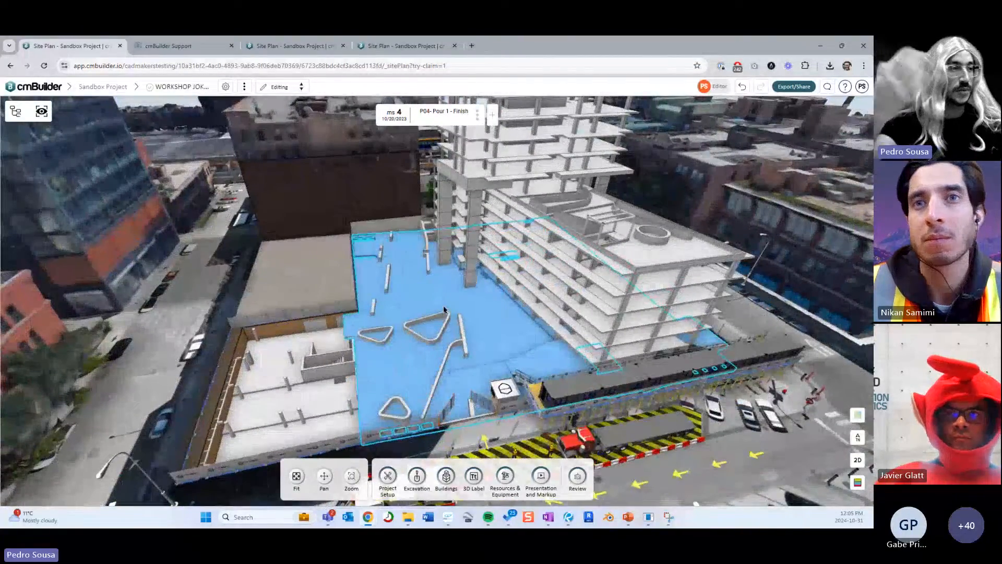
pyautogui.scroll(-4, 474, 272)
pyautogui.moveTo(474, 271); pyautogui.dragTo(404, 287, button='middle')
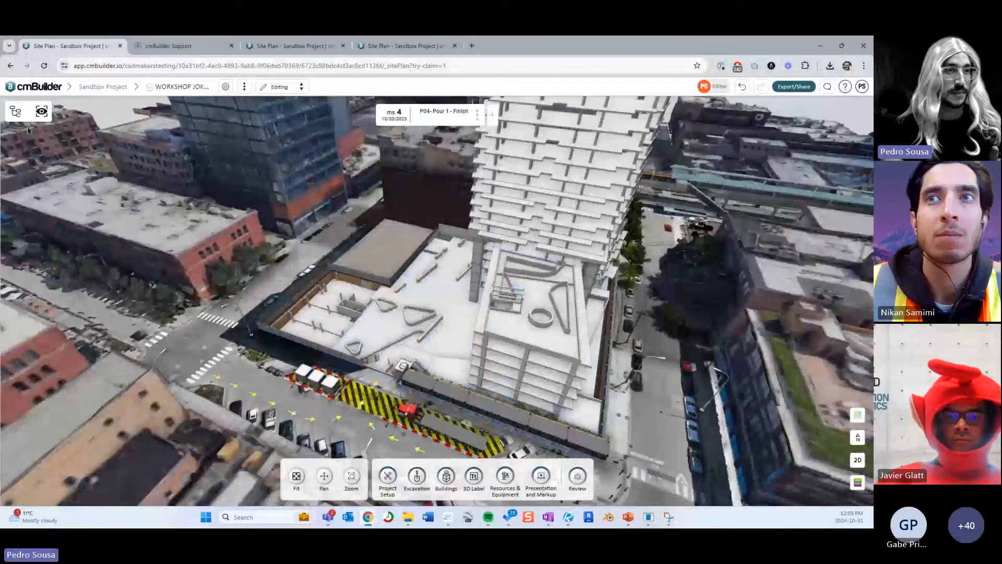
# - Temporarily hide the Scan Import, Massing, Drawing Overlay, Zone and Resources groups, and hide the Project Map
pyautogui.click(16, 111)
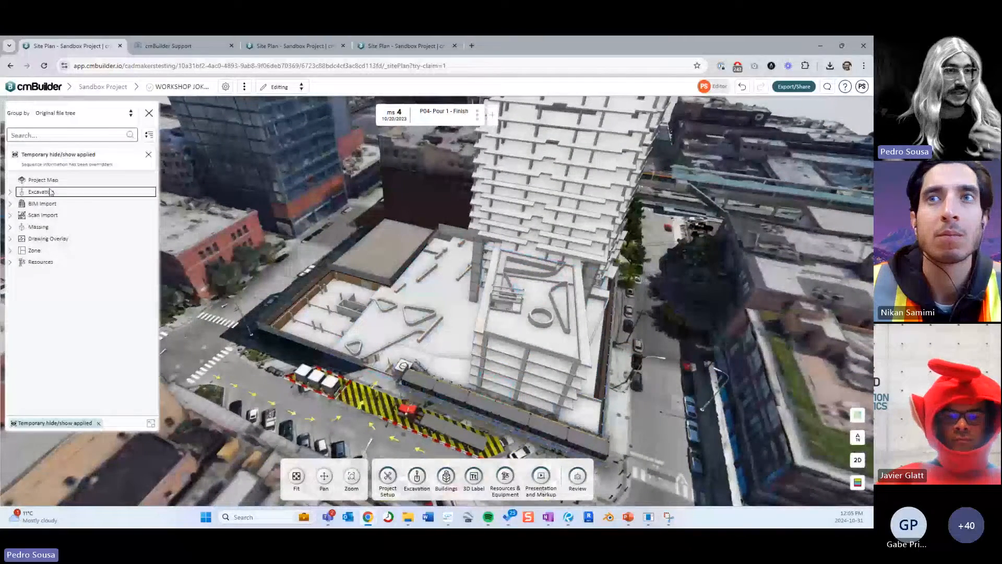
pyautogui.click(10, 204)
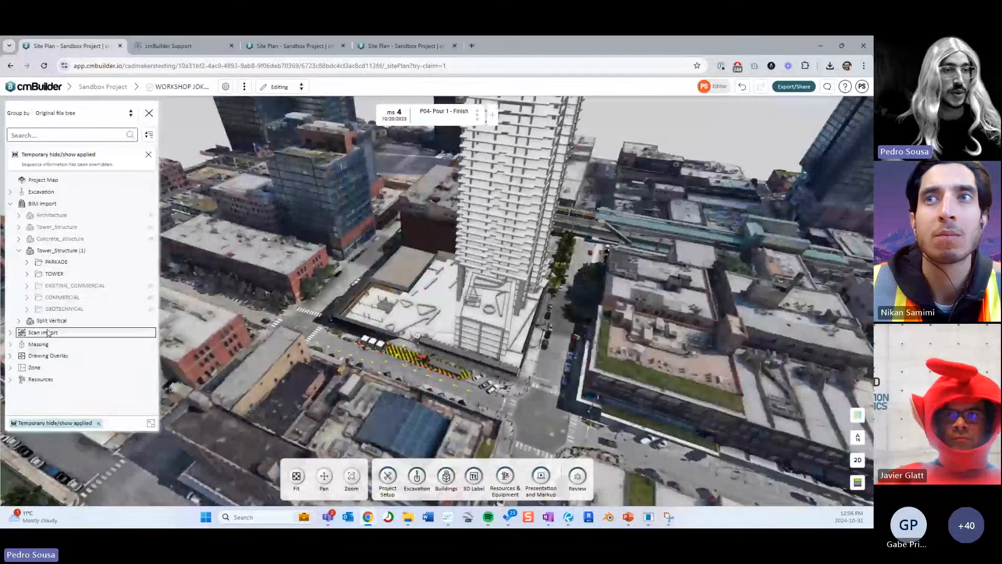
pyautogui.keyDown('shift'); pyautogui.click(45, 379); pyautogui.keyUp('shift')
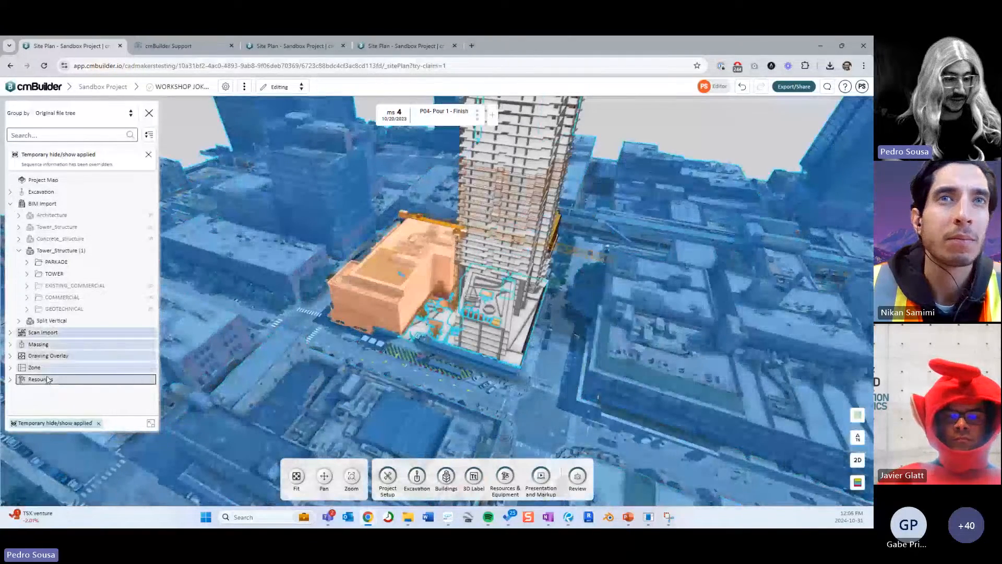
pyautogui.press('h')
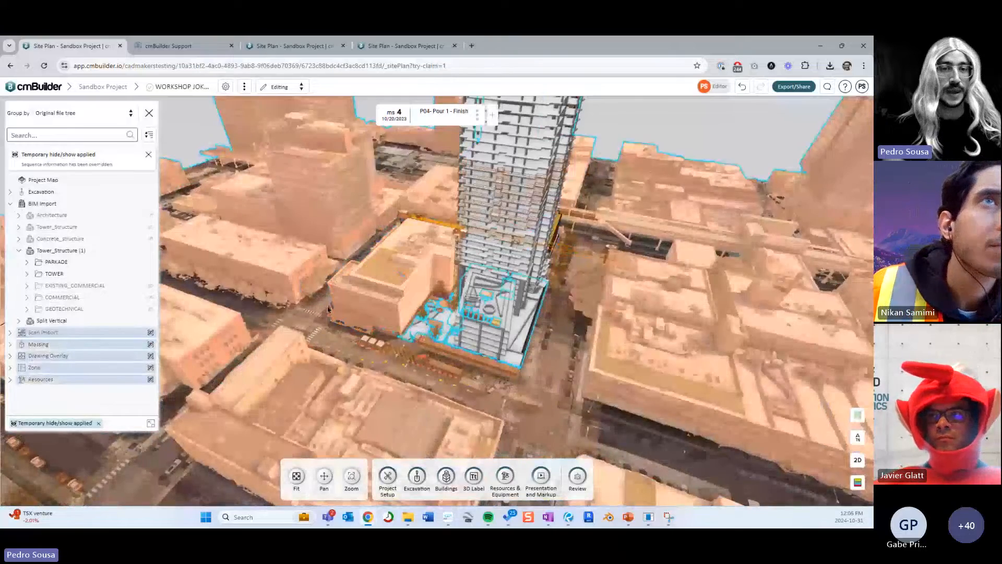
pyautogui.click(682, 141)
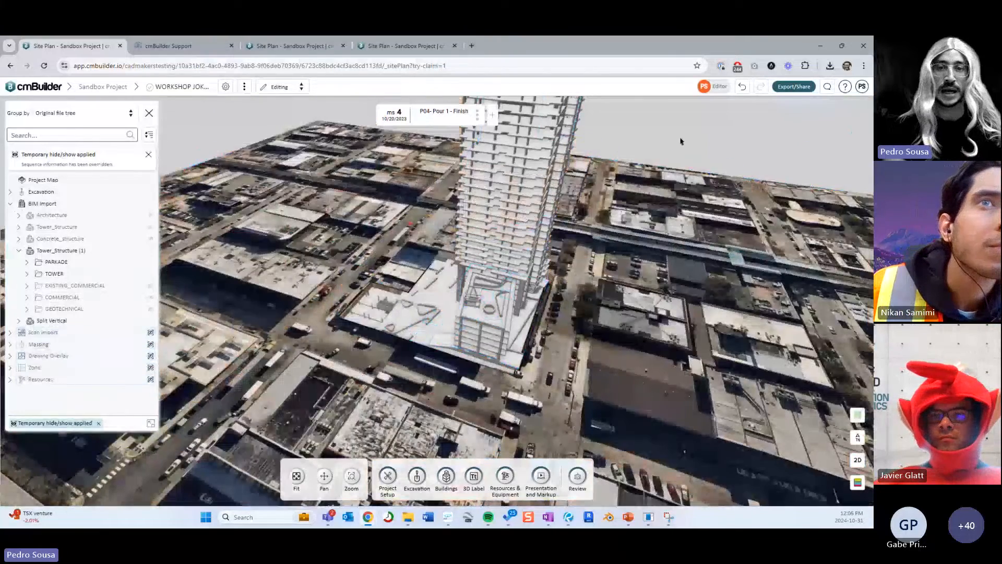
pyautogui.click(150, 180)
pyautogui.moveTo(480, 311); pyautogui.dragTo(578, 341)
# - Temporarily hide the TOWER folder of Tower_Structure (1) to isolate the parkade model
pyautogui.click(93, 274)
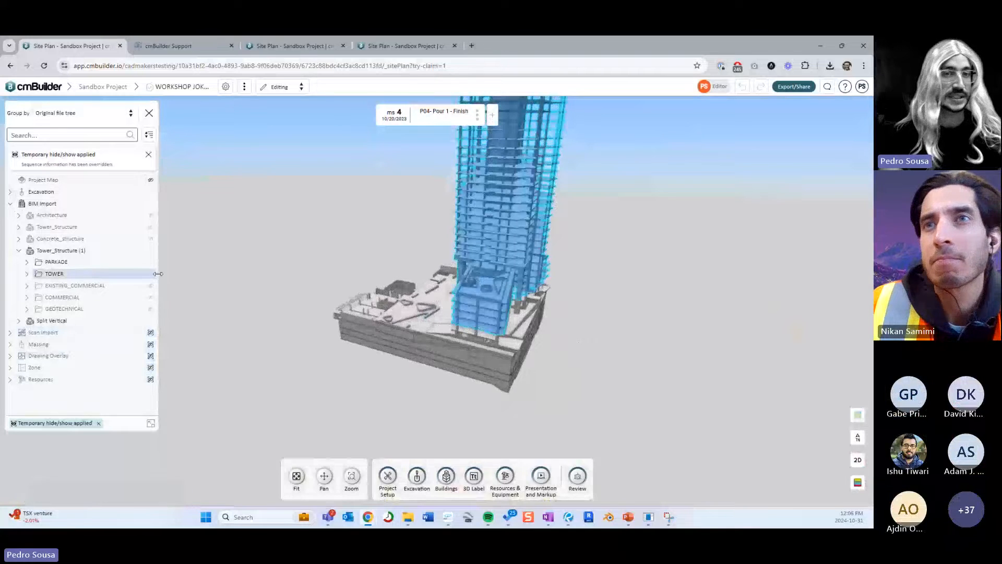
pyautogui.moveTo(374, 261); pyautogui.dragTo(251, 284)
pyautogui.click(58, 320)
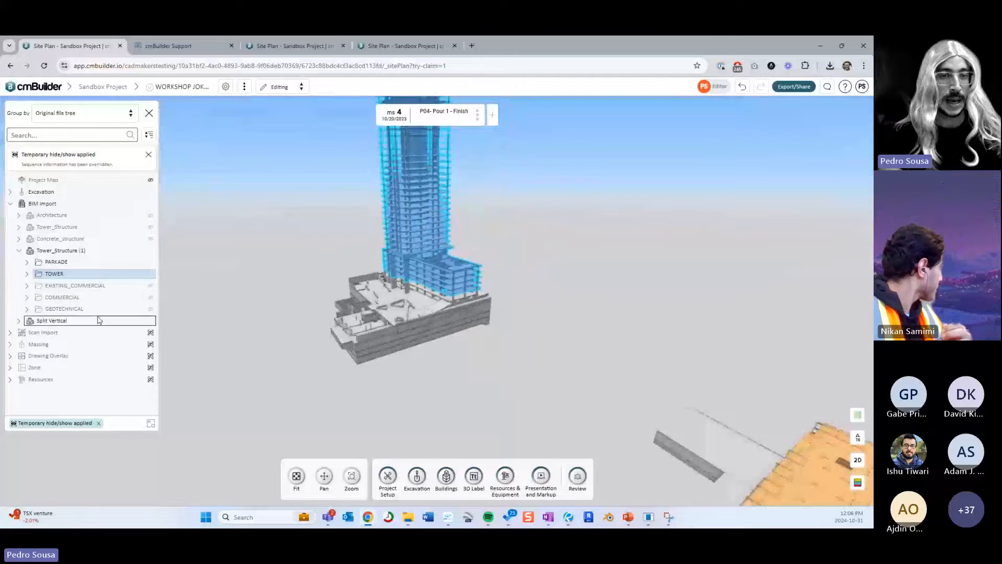
pyautogui.click(79, 274)
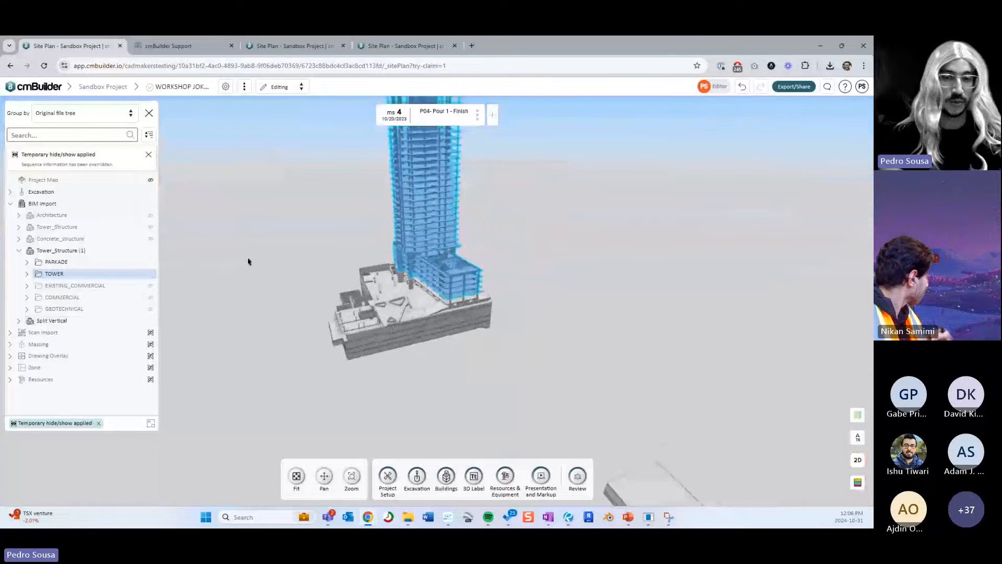
pyautogui.scroll(4, 518, 310)
pyautogui.click(560, 288)
pyautogui.moveTo(560, 287); pyautogui.dragTo(597, 252)
pyautogui.scroll(3, 595, 252)
pyautogui.moveTo(524, 268); pyautogui.dragTo(444, 277, button='right')
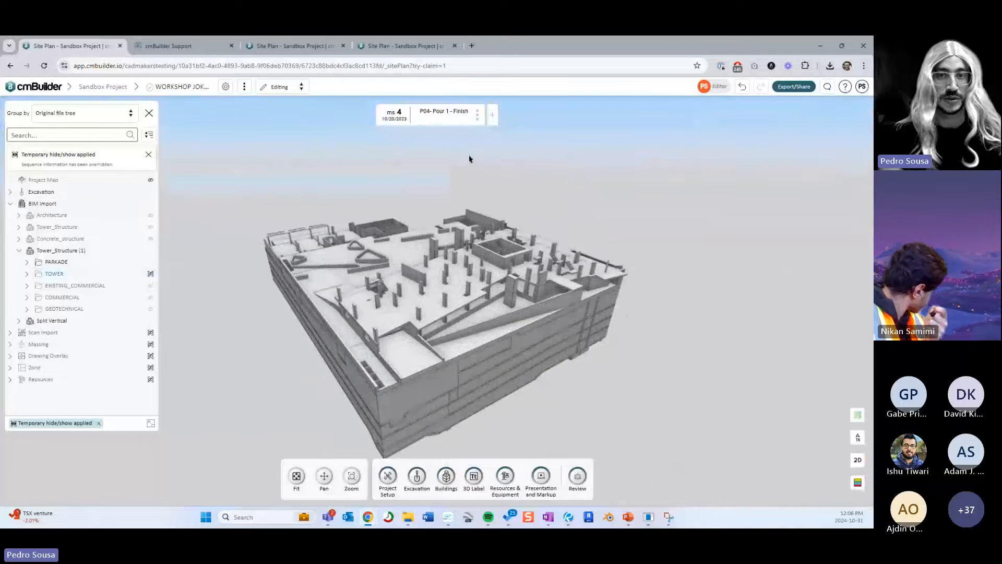
# - Open the project schedule and review the P04, P03 and P02 pour milestones
pyautogui.click(477, 115)
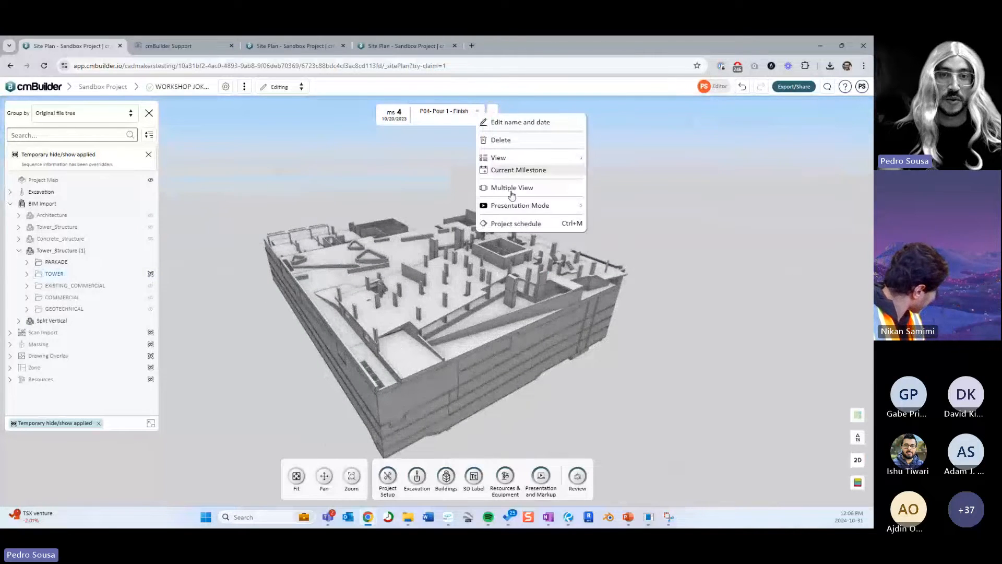
pyautogui.click(515, 224)
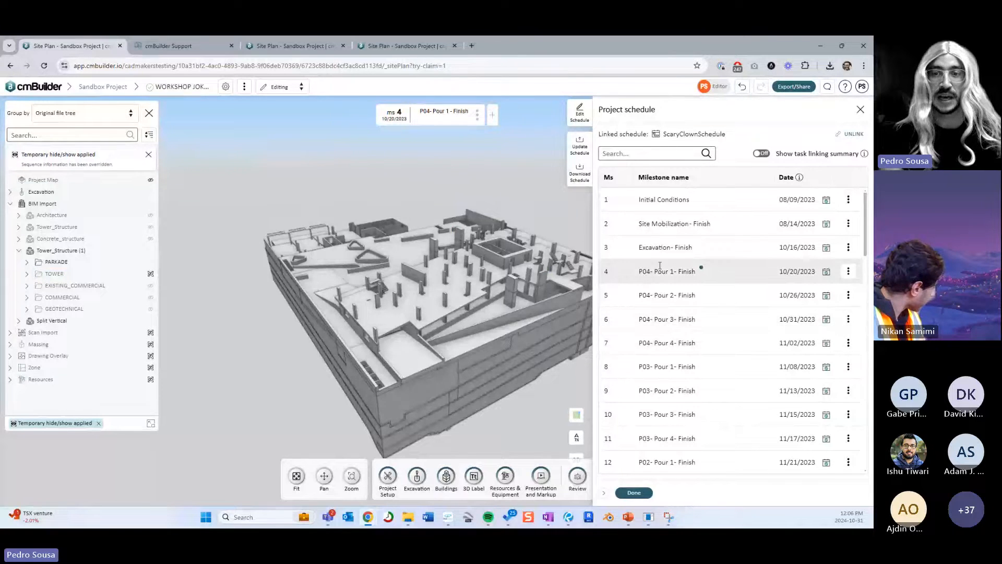
pyautogui.scroll(-1, 647, 276)
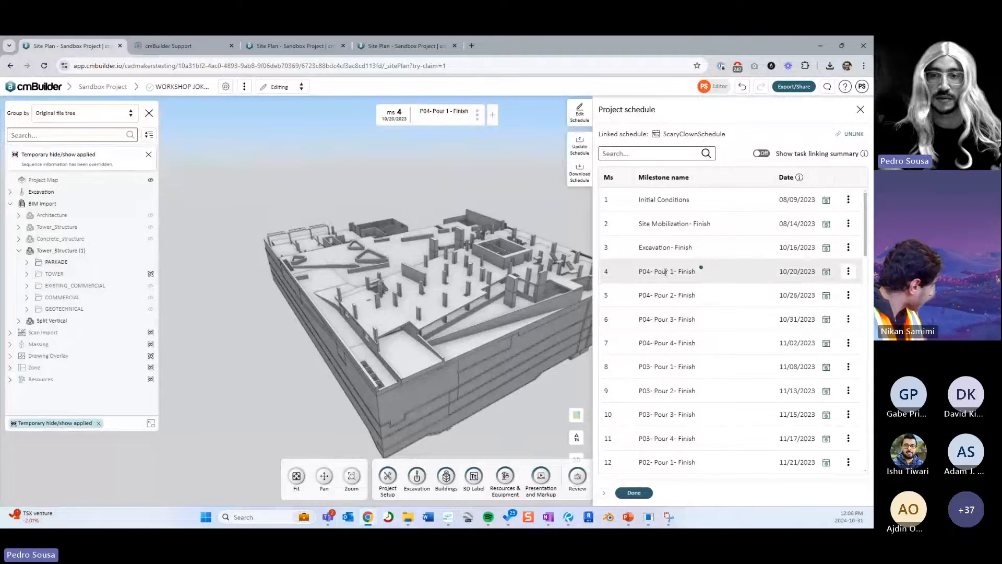
pyautogui.scroll(-5, 646, 407)
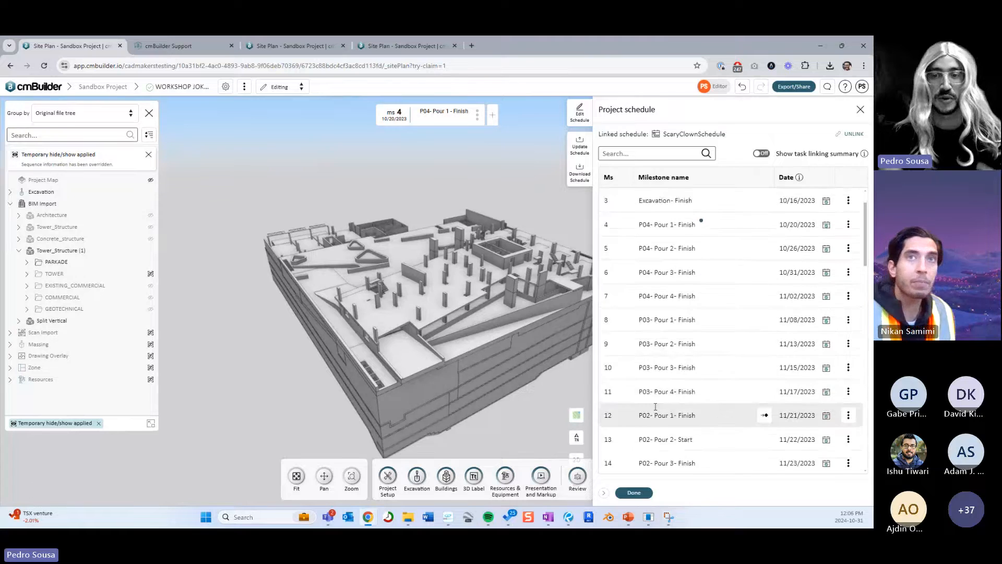
# - Close the project schedule and temporarily hide the PARKADE folders MEZZANINE, CML01, EXCML01, AMENITY, L01 and FOUNDATION
pyautogui.click(634, 492)
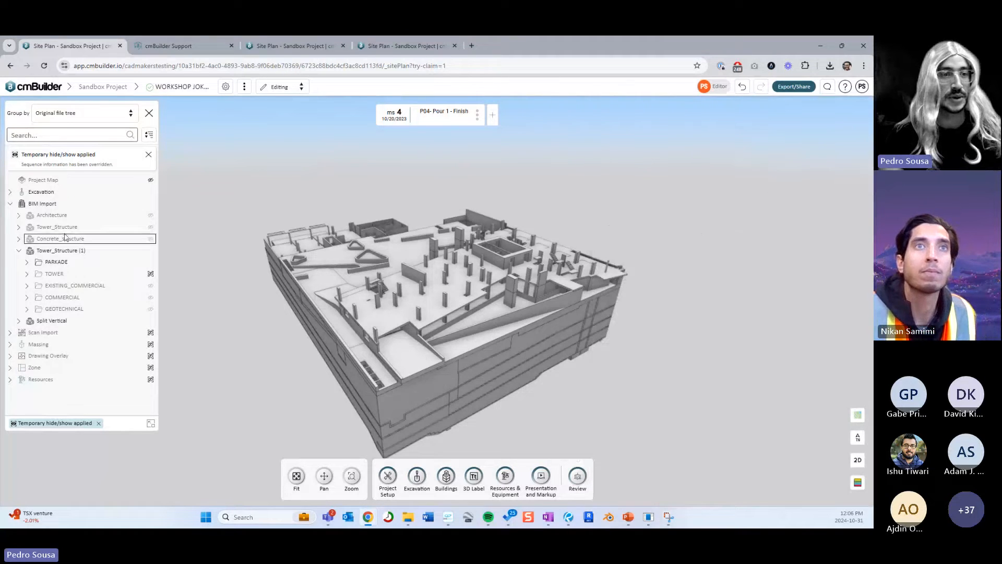
pyautogui.click(70, 262)
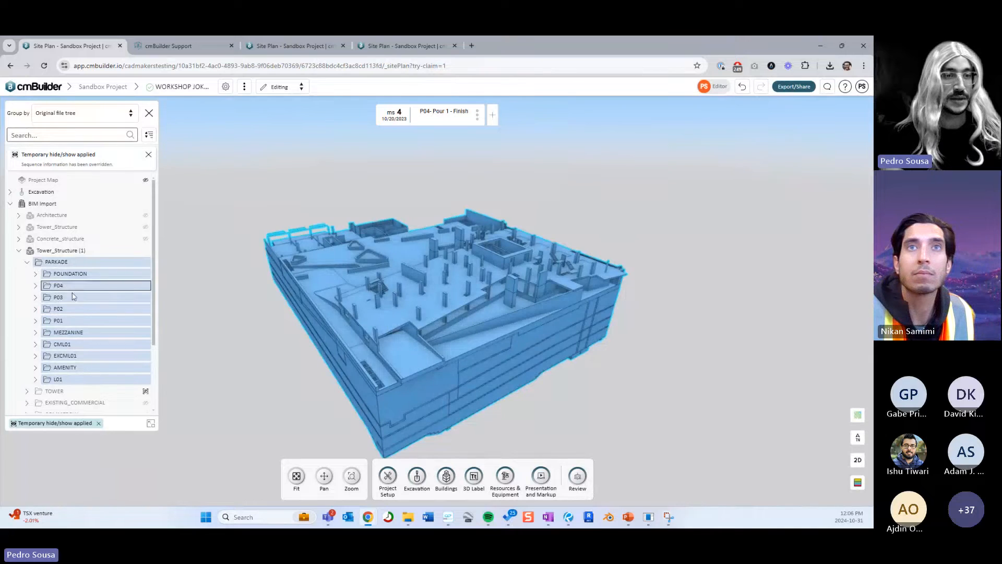
pyautogui.click(68, 332)
pyautogui.keyDown('shift'); pyautogui.click(58, 379); pyautogui.keyUp('shift')
pyautogui.press('h')
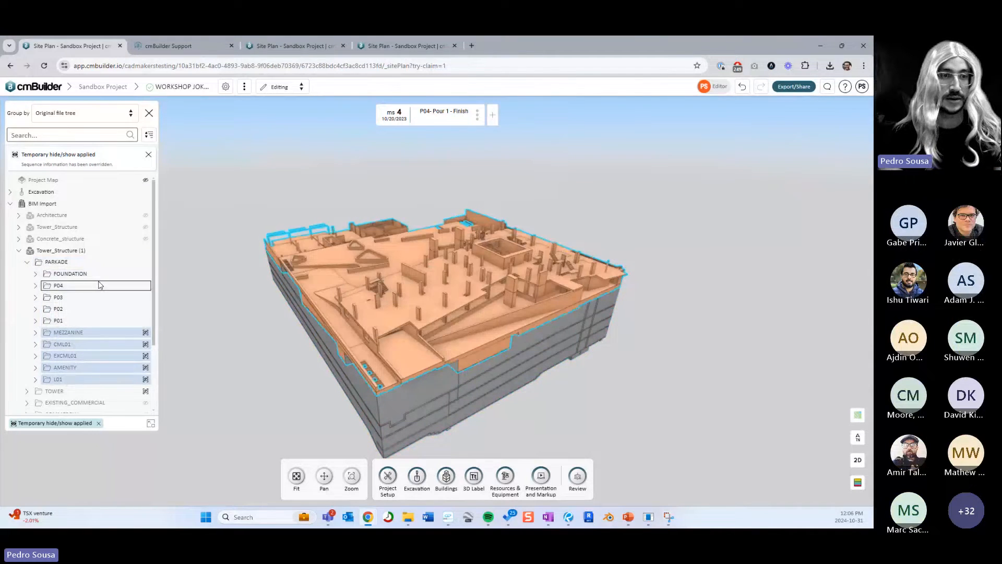
pyautogui.click(99, 274)
pyautogui.press('h')
# - View the parkade from above and select its P02 and P01 suspended slabs to examine how far each extends
pyautogui.moveTo(383, 175); pyautogui.dragTo(349, 234)
pyautogui.moveTo(380, 233); pyautogui.dragTo(413, 265, button='right')
pyautogui.moveTo(403, 269); pyautogui.dragTo(412, 293)
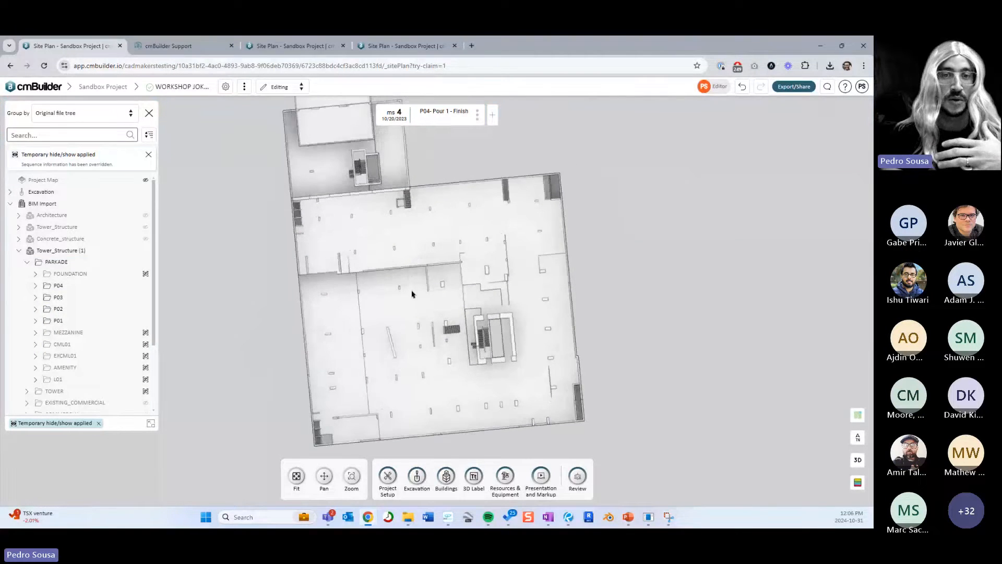
pyautogui.click(428, 255)
pyautogui.click(335, 318)
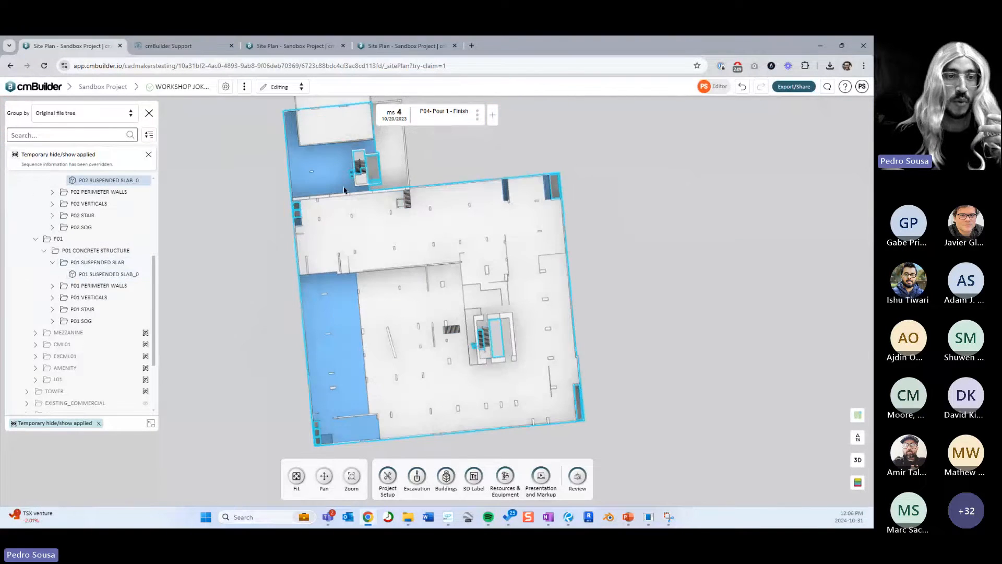
pyautogui.press('Escape')
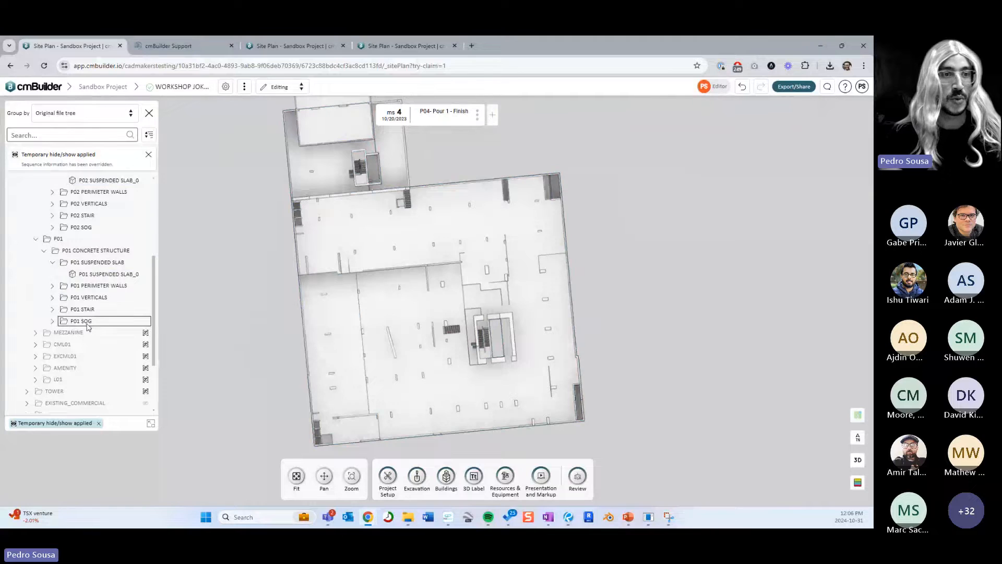
pyautogui.scroll(2, 94, 285)
pyautogui.click(90, 216)
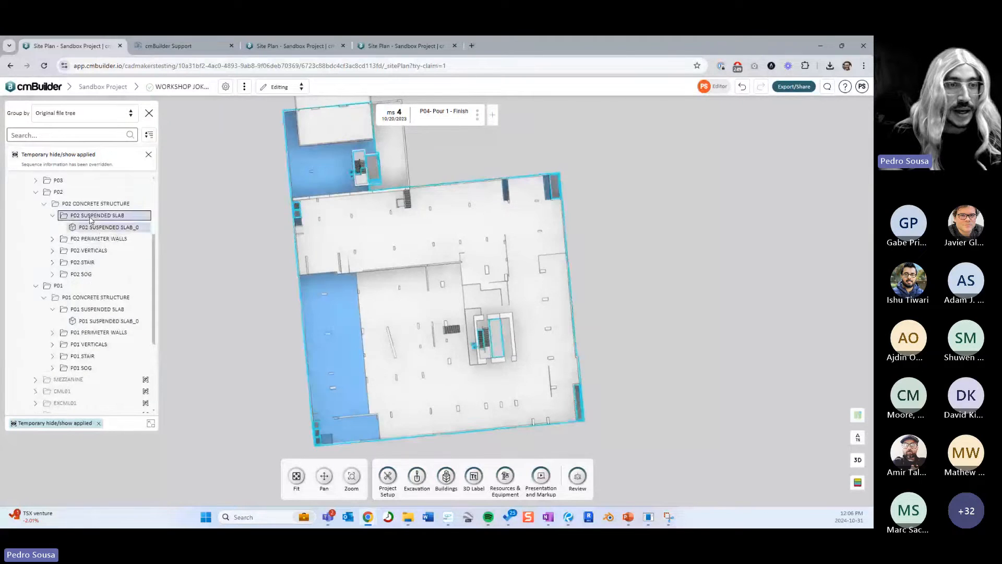
pyautogui.keyDown('ctrl'); pyautogui.click(99, 310); pyautogui.keyUp('ctrl')
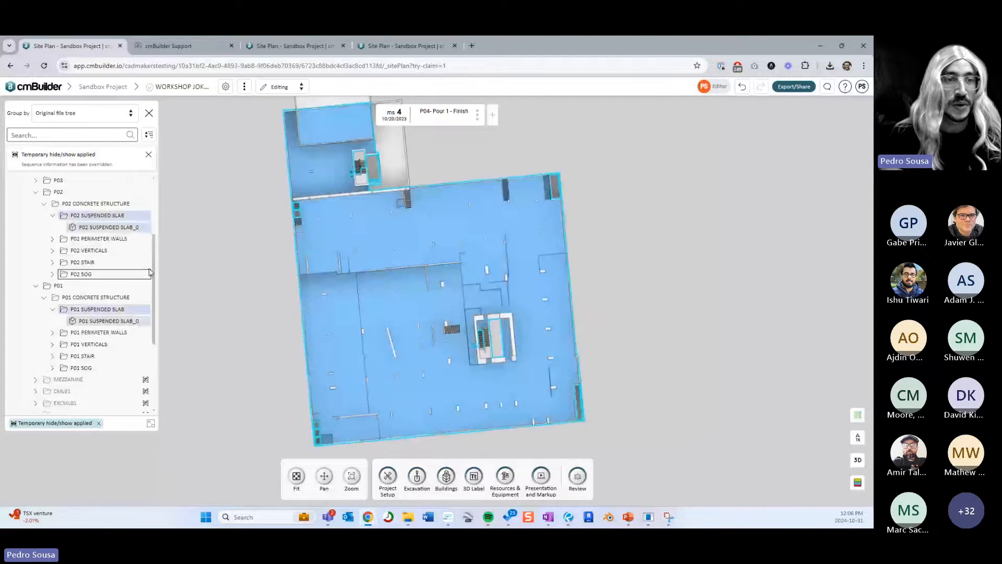
pyautogui.click(226, 266)
# - Temporarily hide the P03, P02 and P01 folders to isolate the P04 level of the parkade
pyautogui.scroll(1, 87, 229)
pyautogui.click(36, 239)
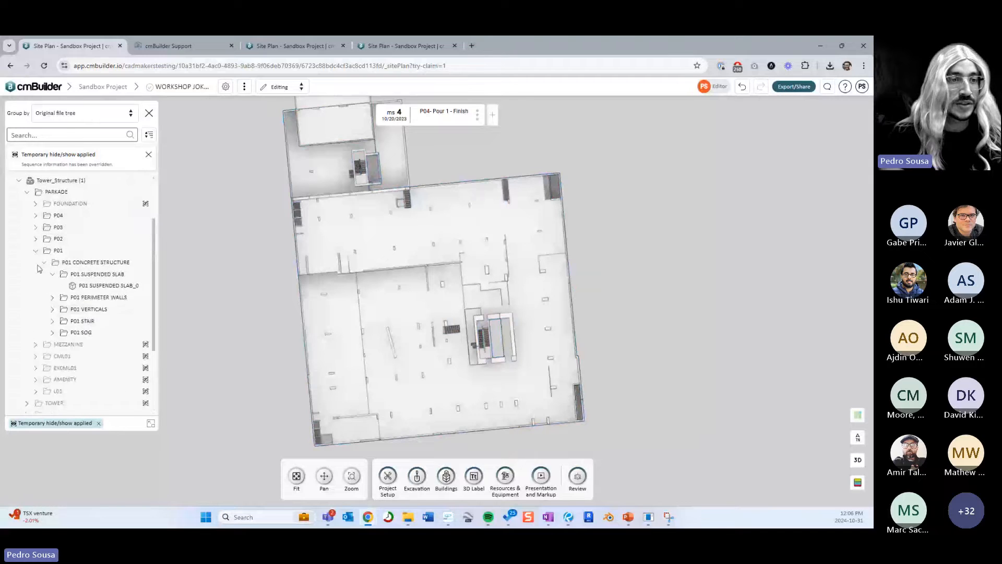
pyautogui.click(35, 250)
pyautogui.click(57, 228)
pyautogui.keyDown('shift'); pyautogui.click(65, 250); pyautogui.keyUp('shift')
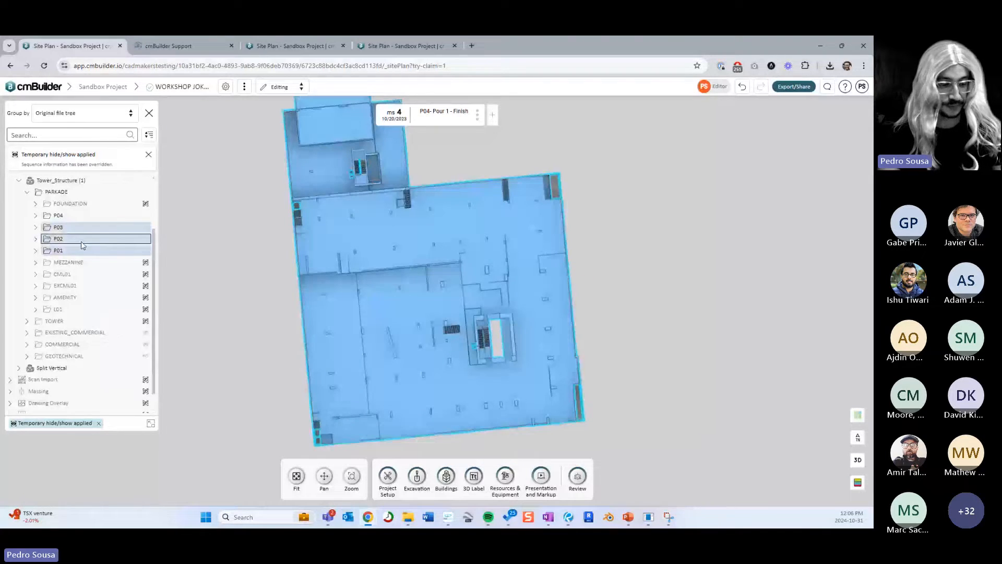
pyautogui.press('h')
# - Start a new building split for the isolated P04 level and begin creating a line as its splitting object
pyautogui.moveTo(408, 287); pyautogui.dragTo(558, 246)
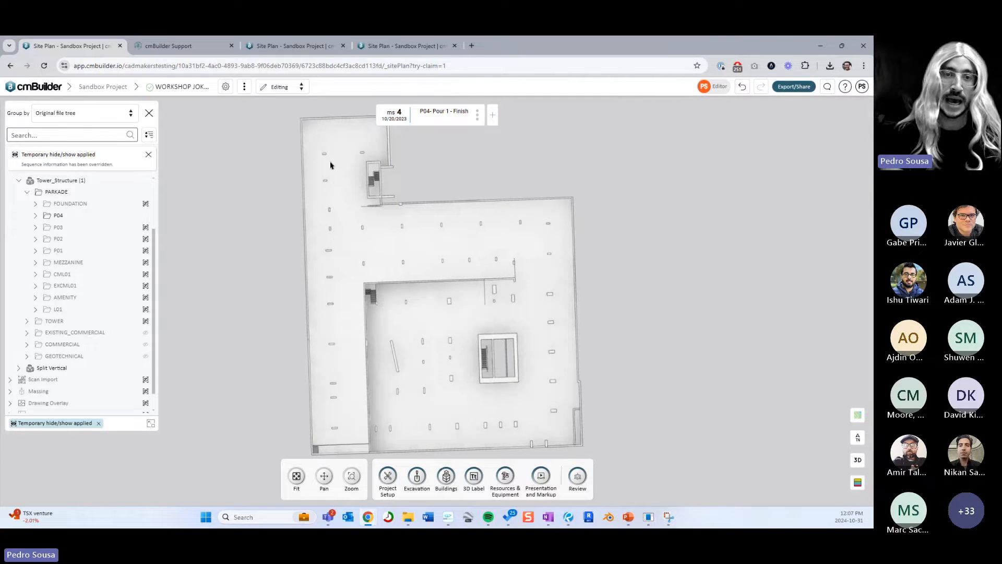
pyautogui.moveTo(348, 228); pyautogui.dragTo(408, 301)
pyautogui.moveTo(407, 301); pyautogui.dragTo(373, 306, button='right')
pyautogui.moveTo(410, 323); pyautogui.dragTo(420, 322)
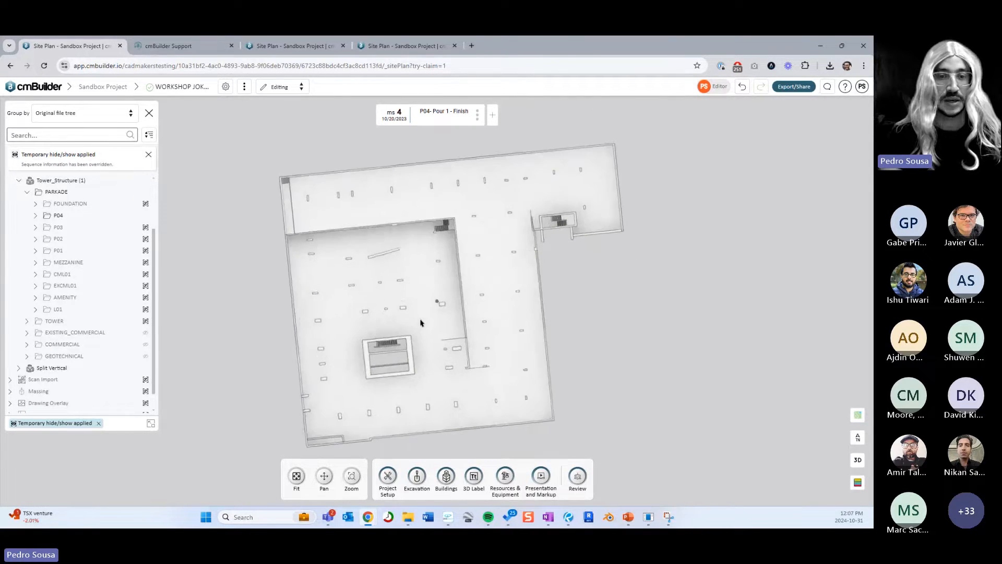
pyautogui.moveTo(458, 379); pyautogui.dragTo(447, 379)
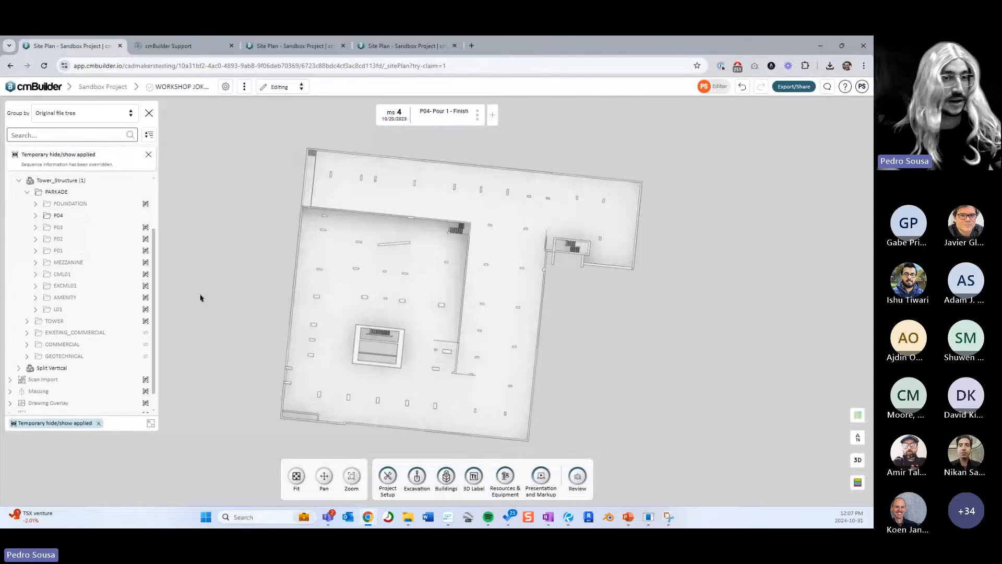
pyautogui.click(446, 476)
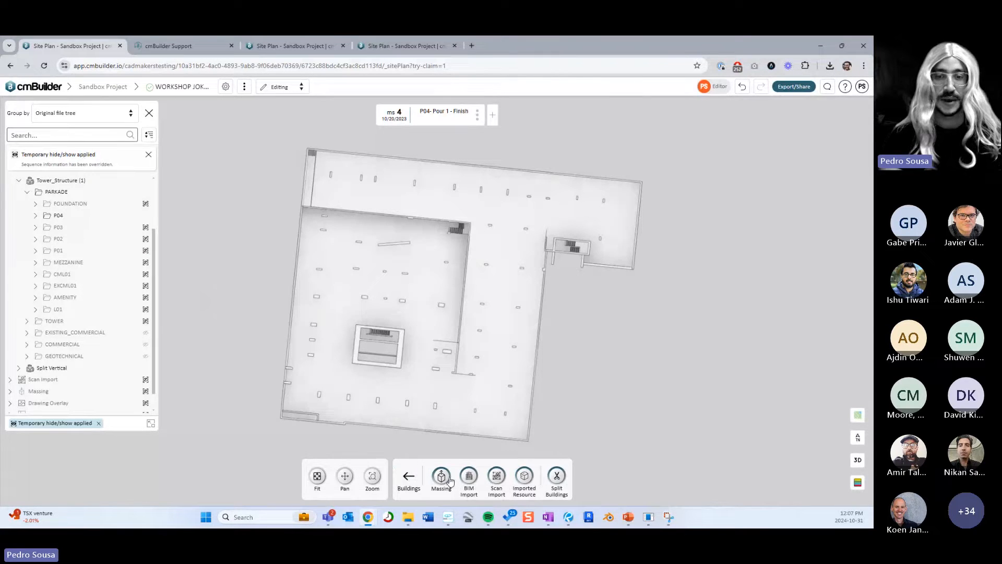
pyautogui.click(560, 476)
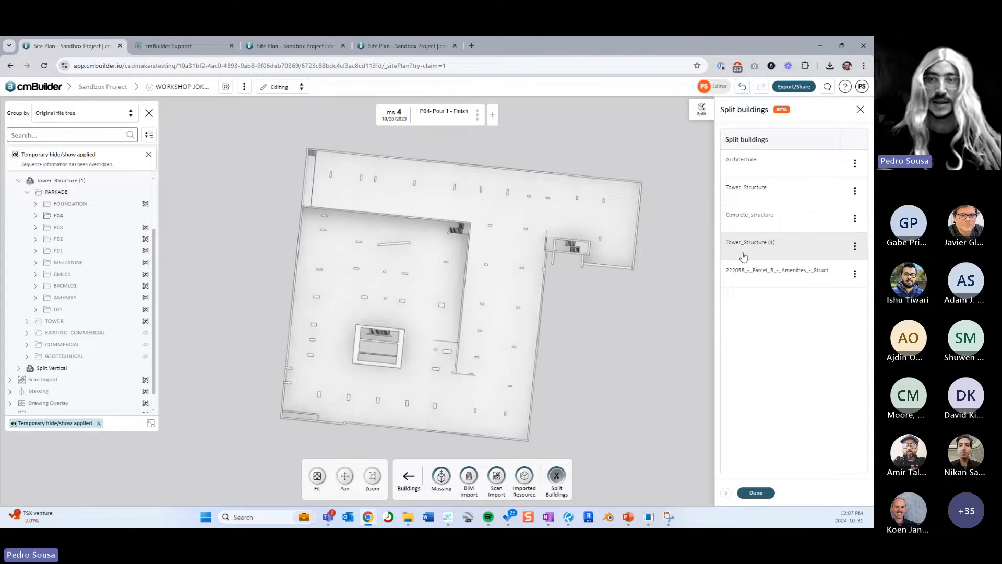
pyautogui.click(743, 255)
pyautogui.click(701, 110)
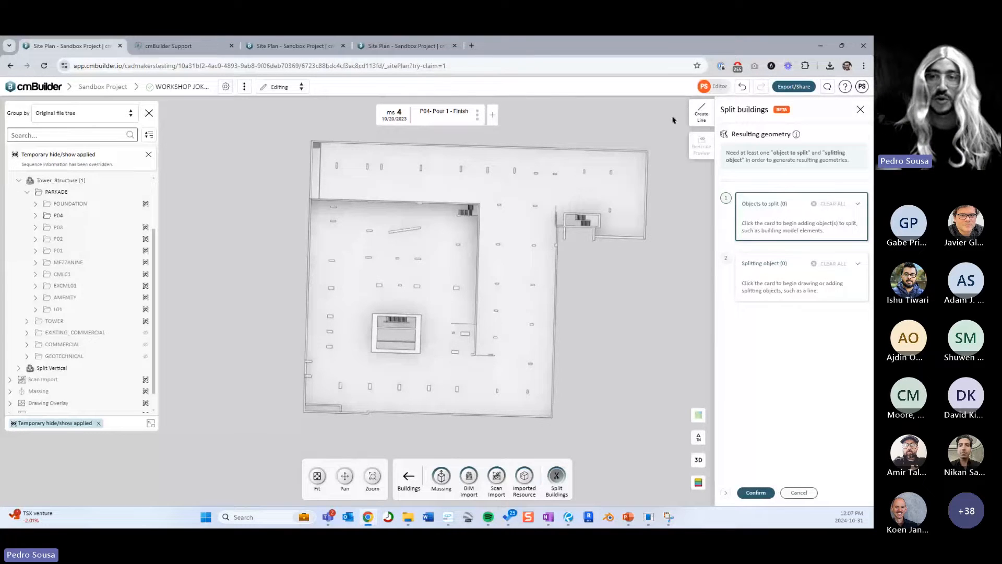
pyautogui.click(700, 116)
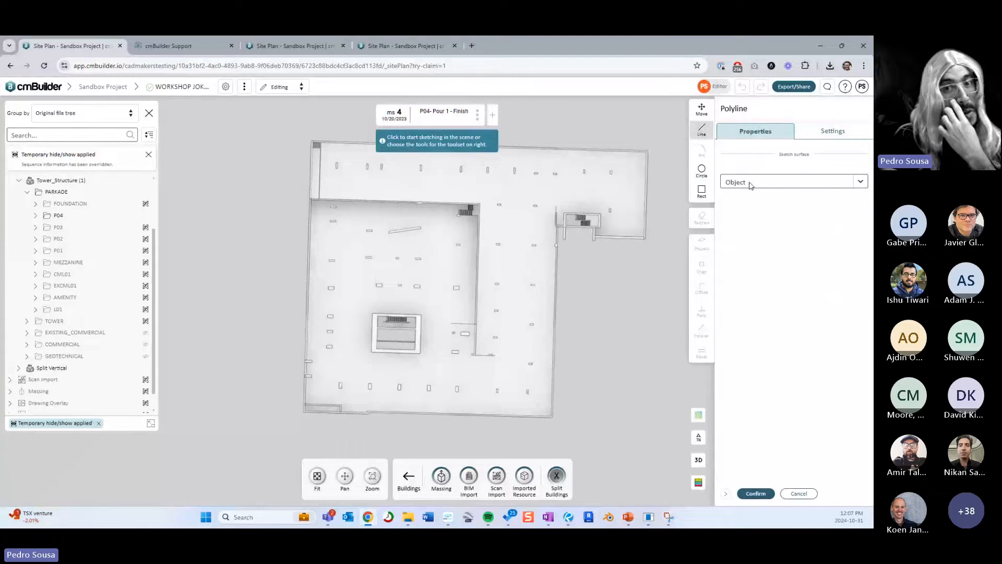
# - Compare the Z plane and Object sketch surfaces in 3D over the P04 walls, columns and slab
pyautogui.click(698, 459)
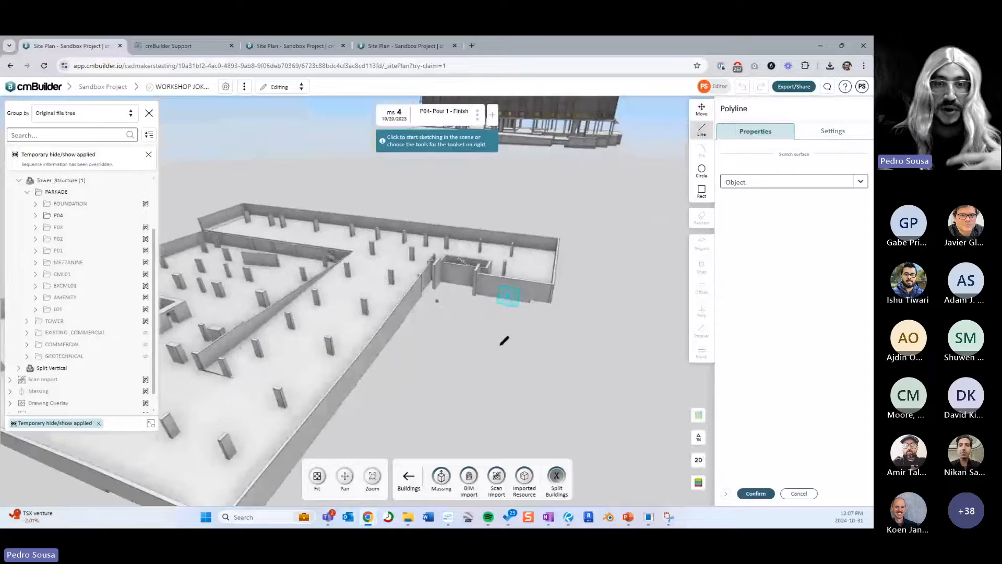
pyautogui.moveTo(618, 319); pyautogui.dragTo(653, 321, button='middle')
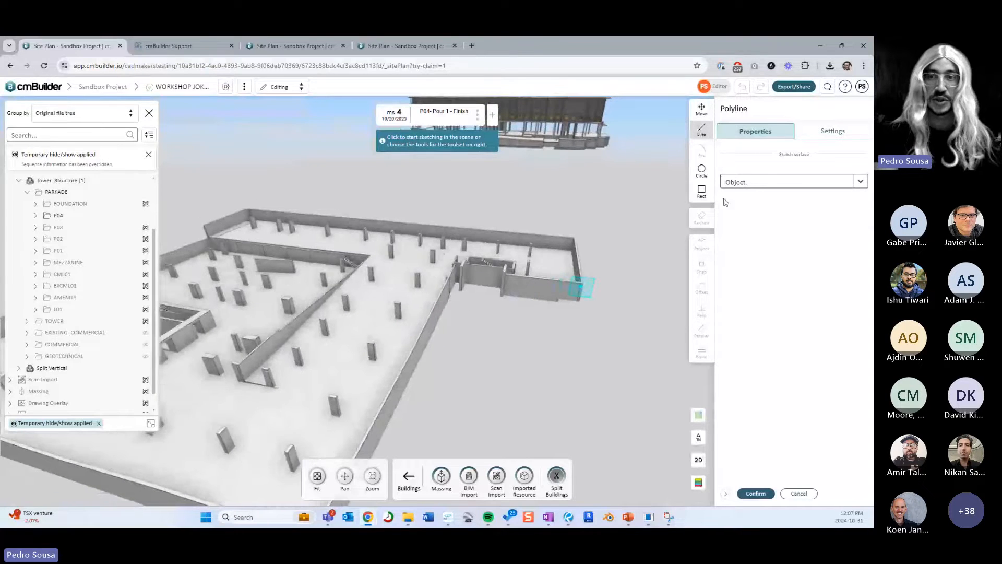
pyautogui.click(753, 182)
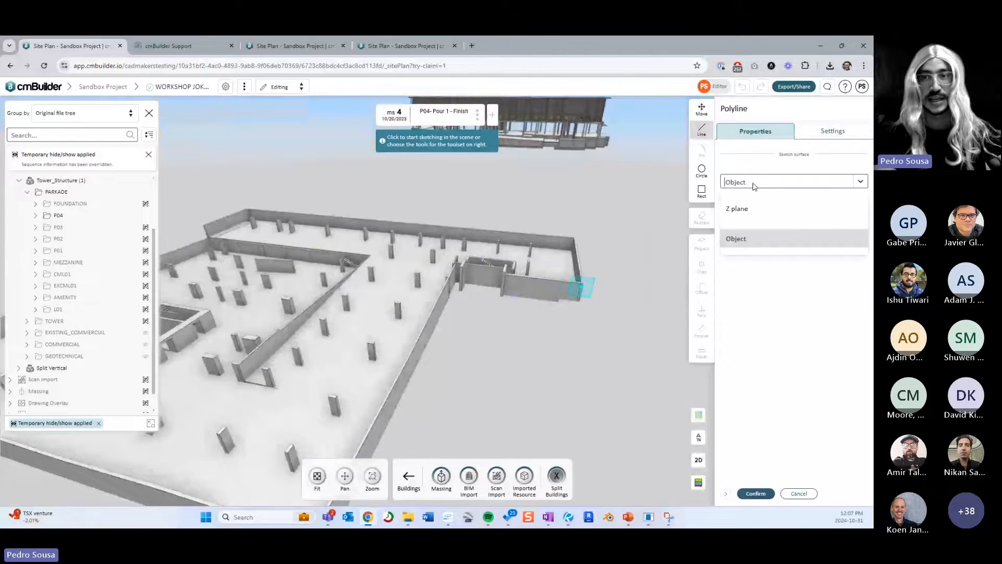
pyautogui.click(747, 210)
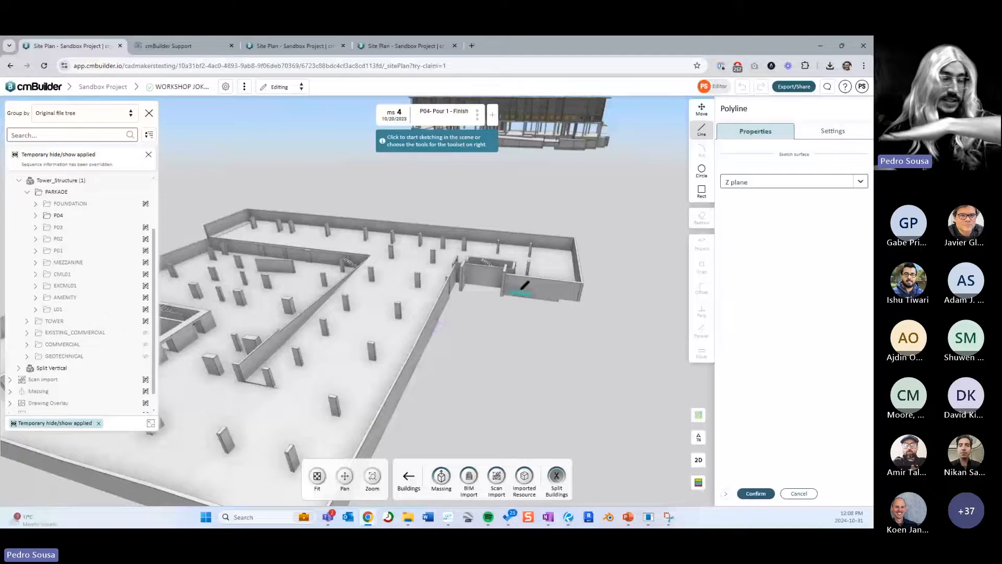
pyautogui.click(770, 182)
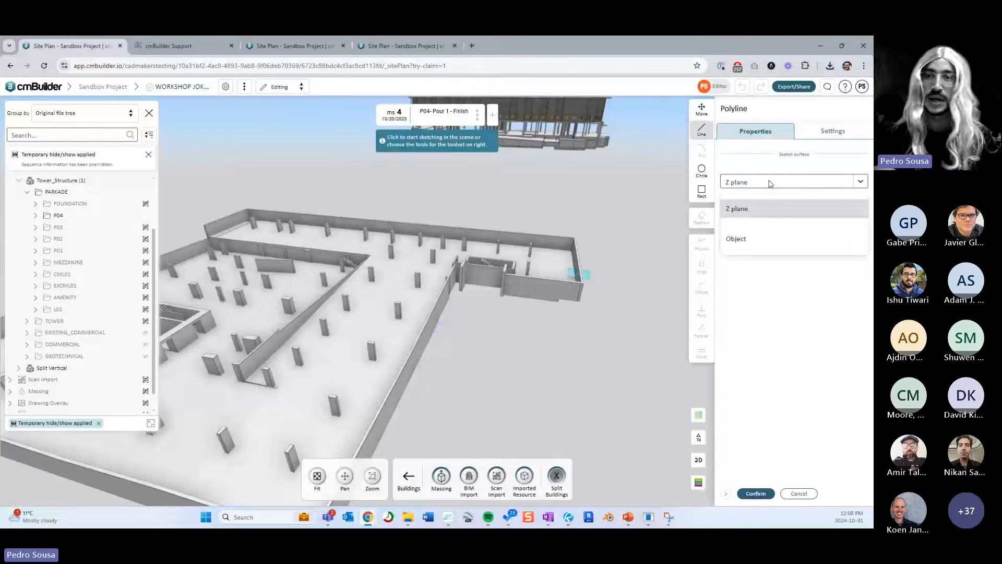
pyautogui.click(745, 243)
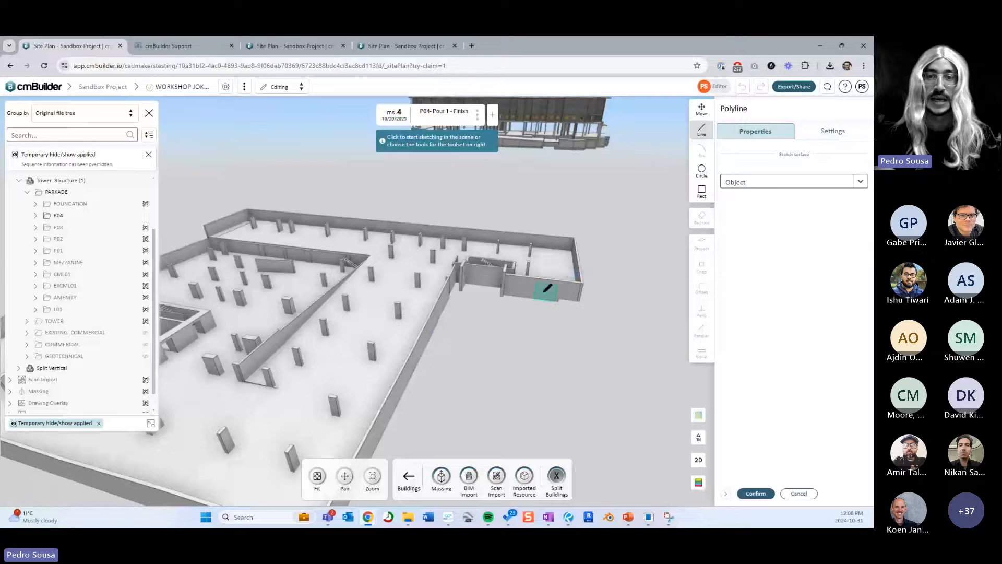
pyautogui.moveTo(540, 291); pyautogui.dragTo(483, 285, button='right')
pyautogui.scroll(5, 483, 285)
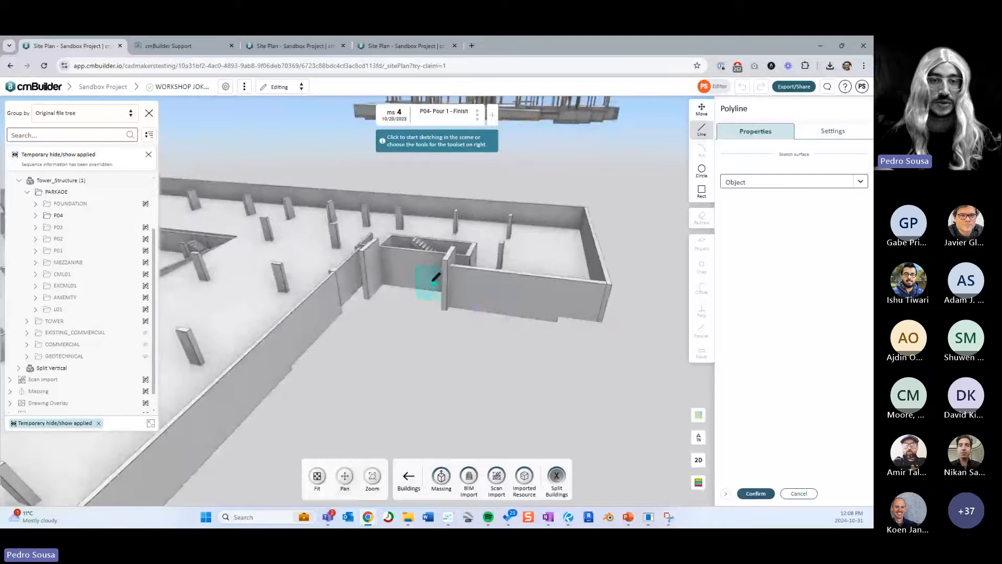
pyautogui.moveTo(241, 308); pyautogui.dragTo(332, 293, button='right')
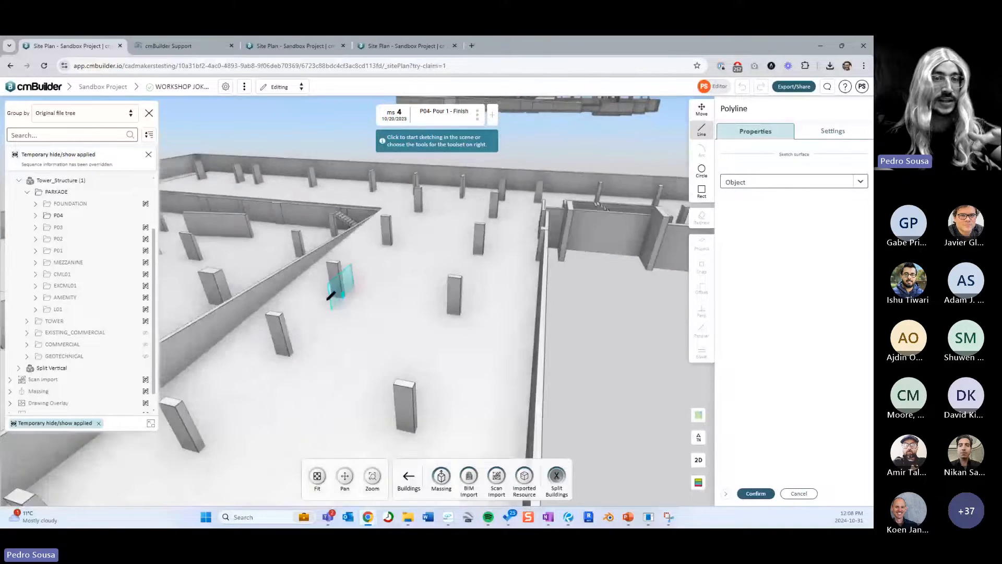
pyautogui.moveTo(342, 330); pyautogui.dragTo(331, 293)
pyautogui.scroll(-3, 489, 300)
pyautogui.moveTo(493, 300); pyautogui.dragTo(440, 275)
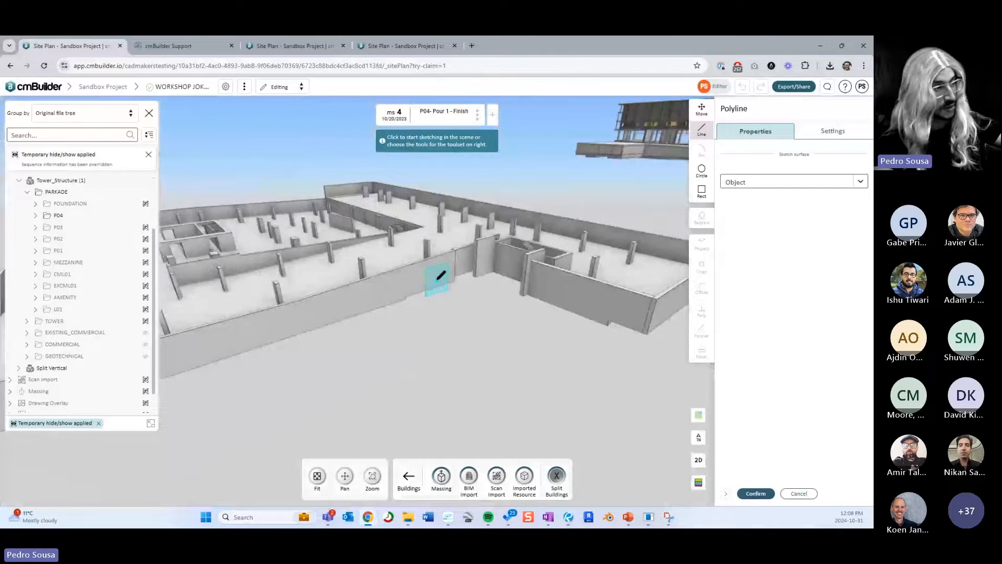
# - Set the sketch surface to Z plane and draw a line lengthwise across the P04 level at a plane offset of about 550 ft
pyautogui.click(826, 183)
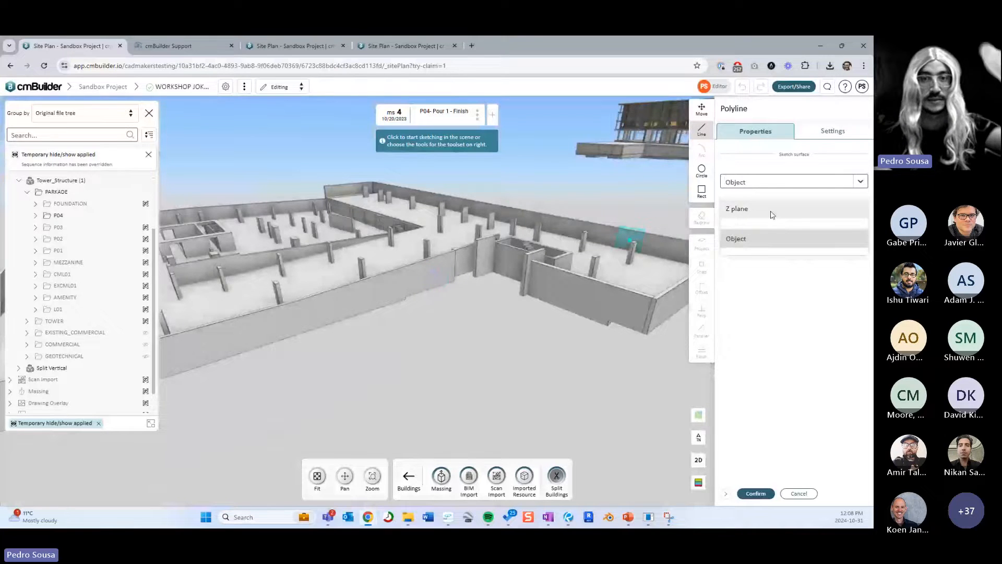
pyautogui.click(772, 211)
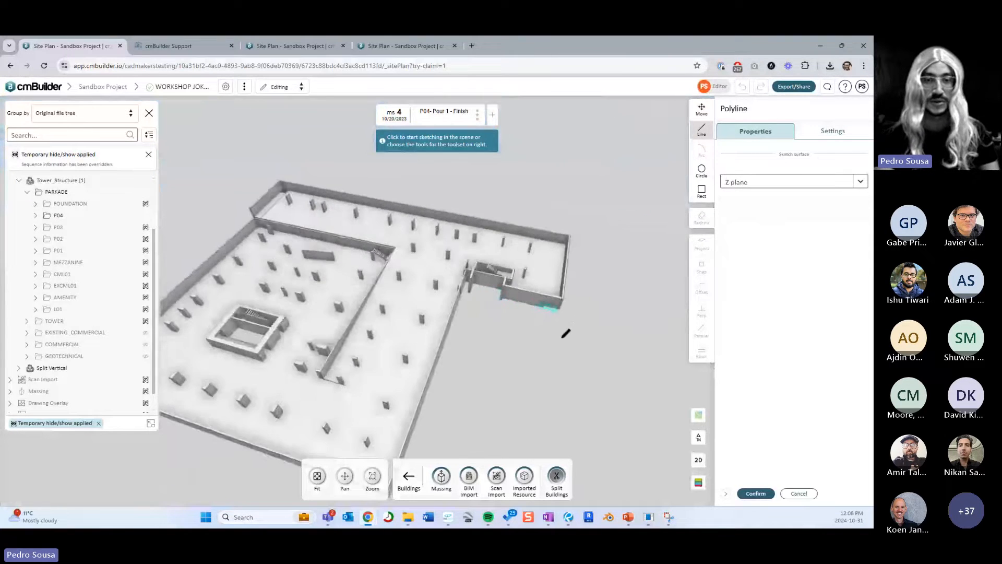
pyautogui.moveTo(477, 316); pyautogui.dragTo(317, 263)
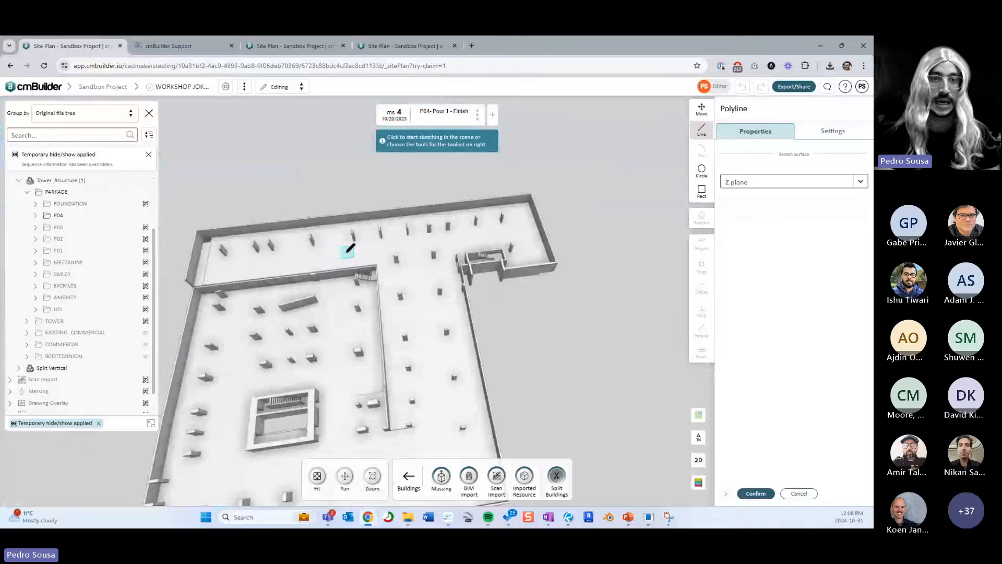
pyautogui.click(348, 250)
pyautogui.click(698, 460)
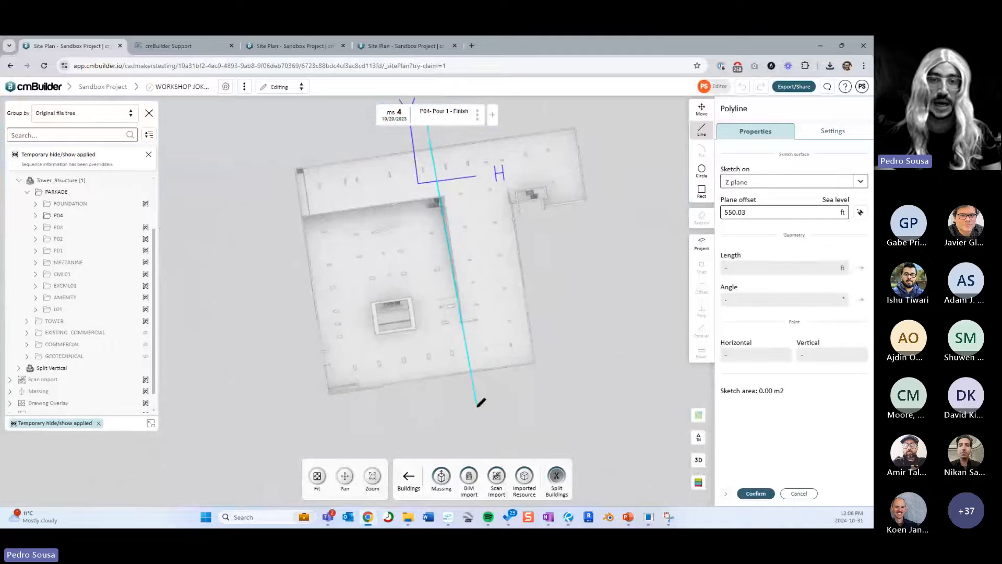
pyautogui.click(477, 405)
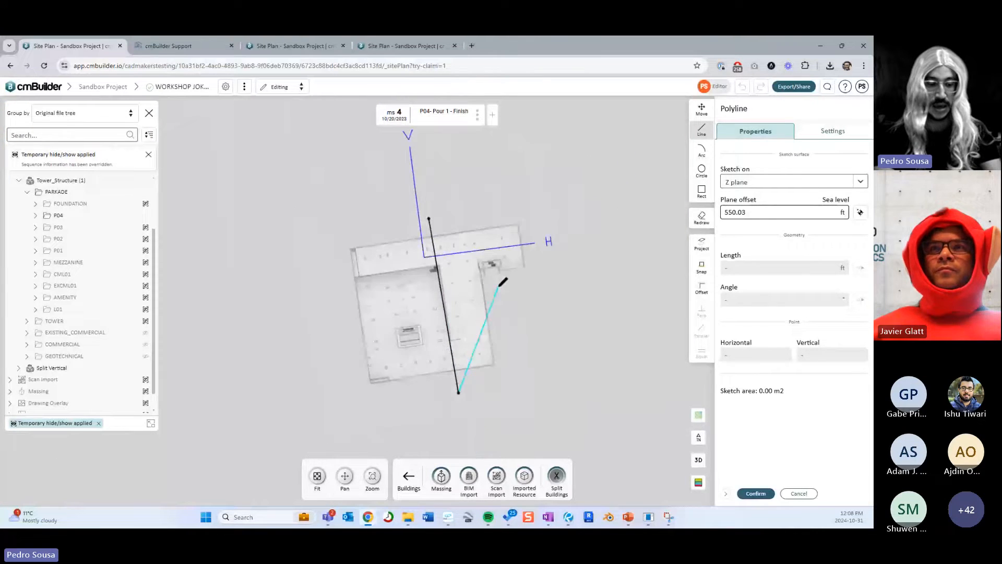
pyautogui.press('Escape')
# - Move both line ends to cross P04 crosswise, with one end at about -157.8 horizontal and -38.9 vertical, and confirm the line as splitting object
pyautogui.moveTo(459, 393); pyautogui.dragTo(534, 309)
pyautogui.moveTo(430, 215); pyautogui.dragTo(317, 299)
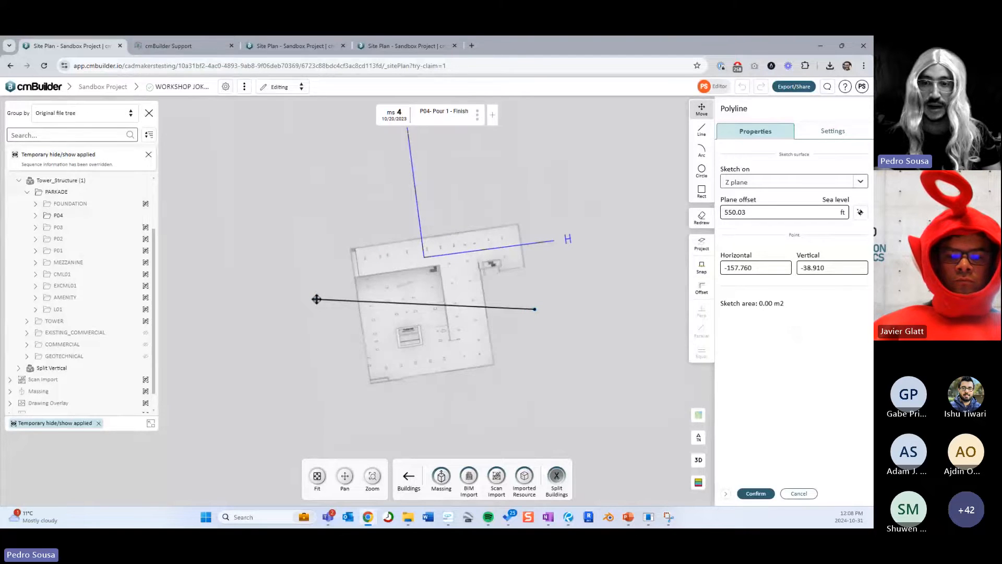
pyautogui.click(756, 493)
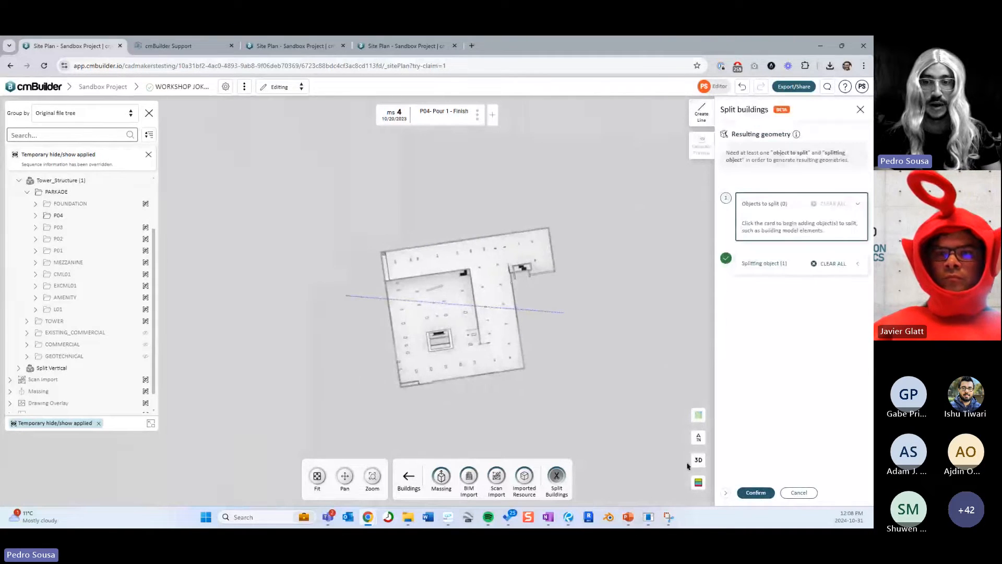
# - Return to the 3D view and inspect the splitting line across the P04 level
pyautogui.click(697, 460)
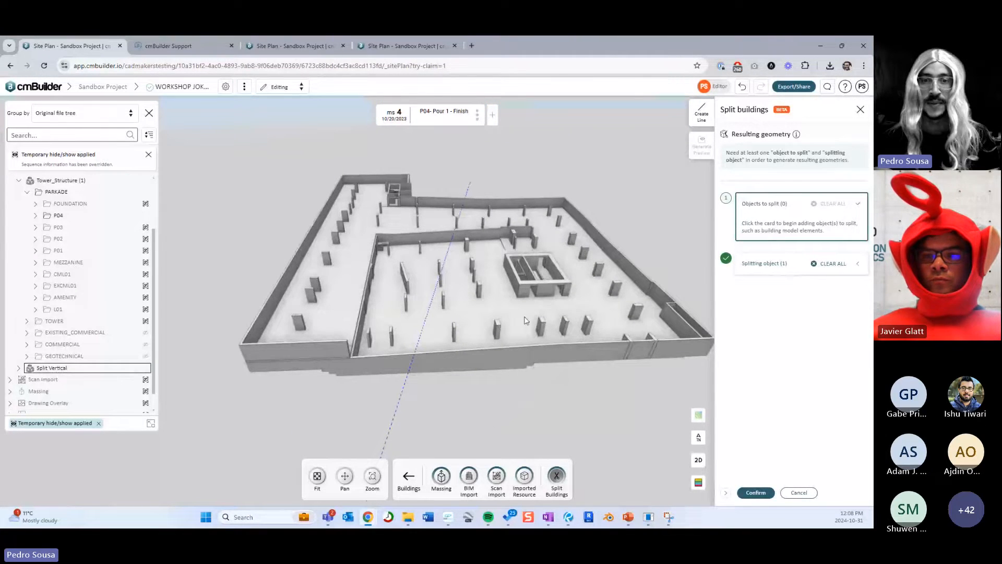
pyautogui.scroll(-3, 585, 270)
pyautogui.click(592, 374)
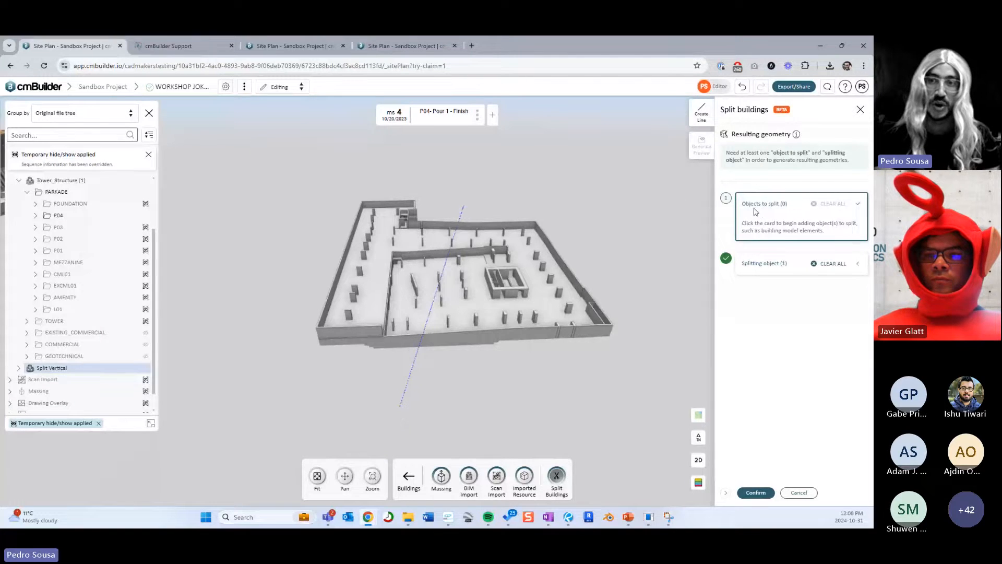
# - Add P04 SOG_0 and P04 PERIMETER WALLS_0 as objects to split and confirm the split
pyautogui.scroll(3, 540, 250)
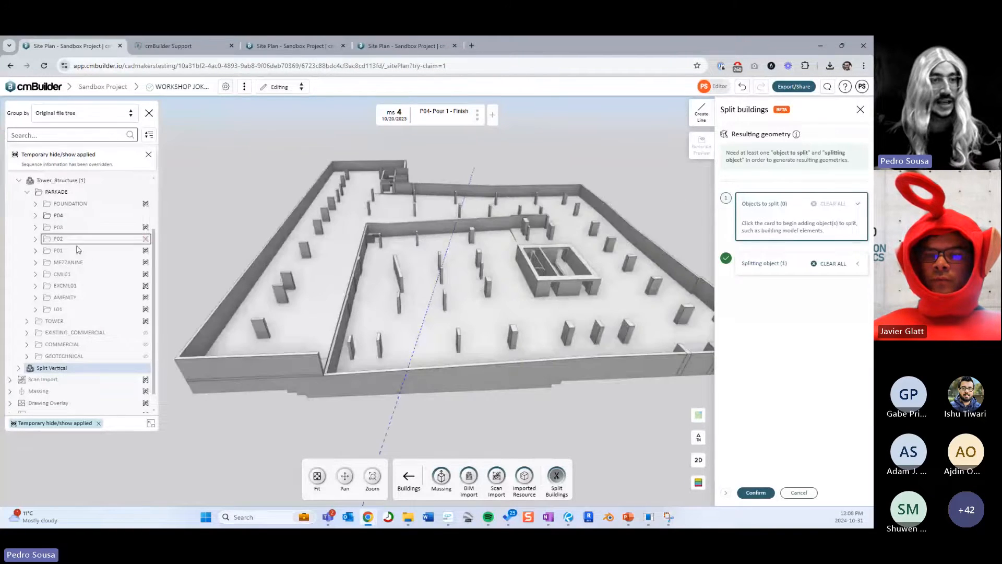
pyautogui.click(508, 291)
pyautogui.moveTo(611, 126); pyautogui.dragTo(583, 145)
pyautogui.click(481, 357)
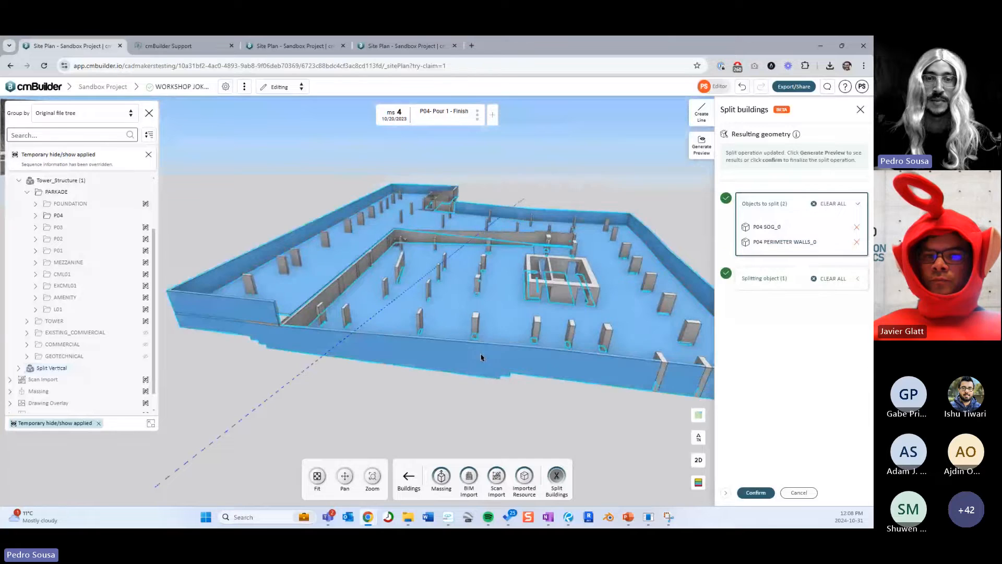
pyautogui.click(761, 494)
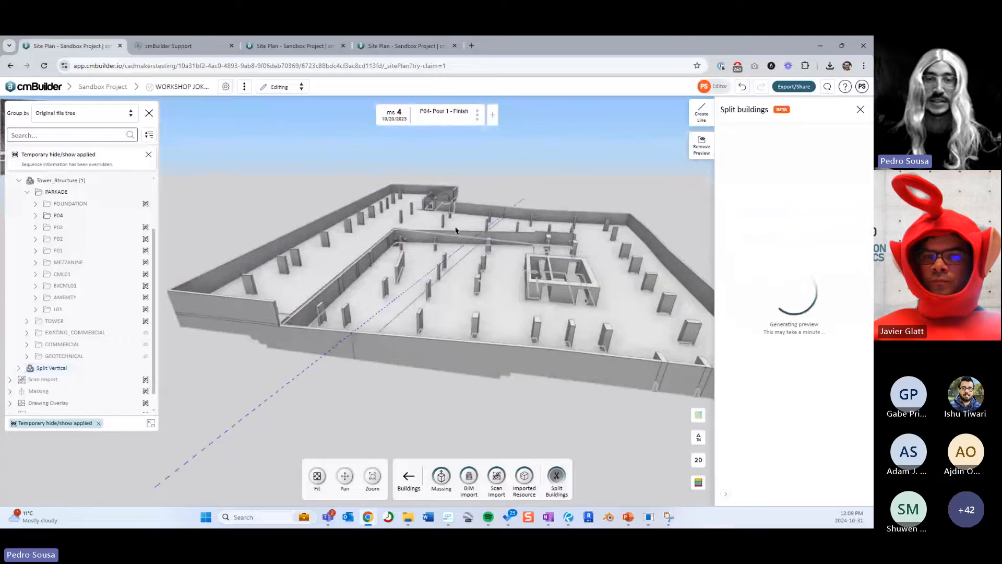
# - Inspect the split pieces of the P04 slab and perimeter walls by selecting them on both sides of the cut
pyautogui.moveTo(342, 374); pyautogui.dragTo(478, 334)
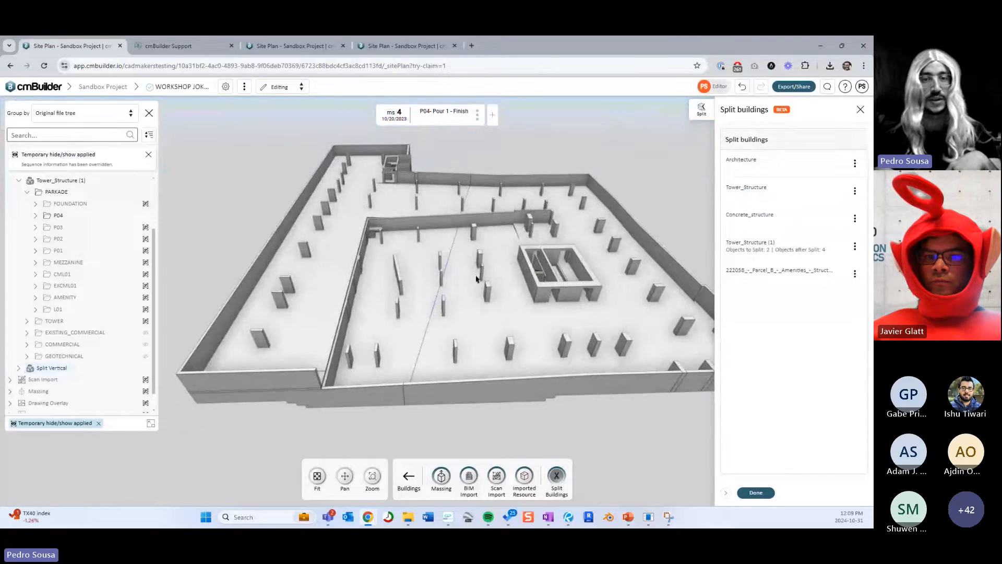
pyautogui.click(478, 324)
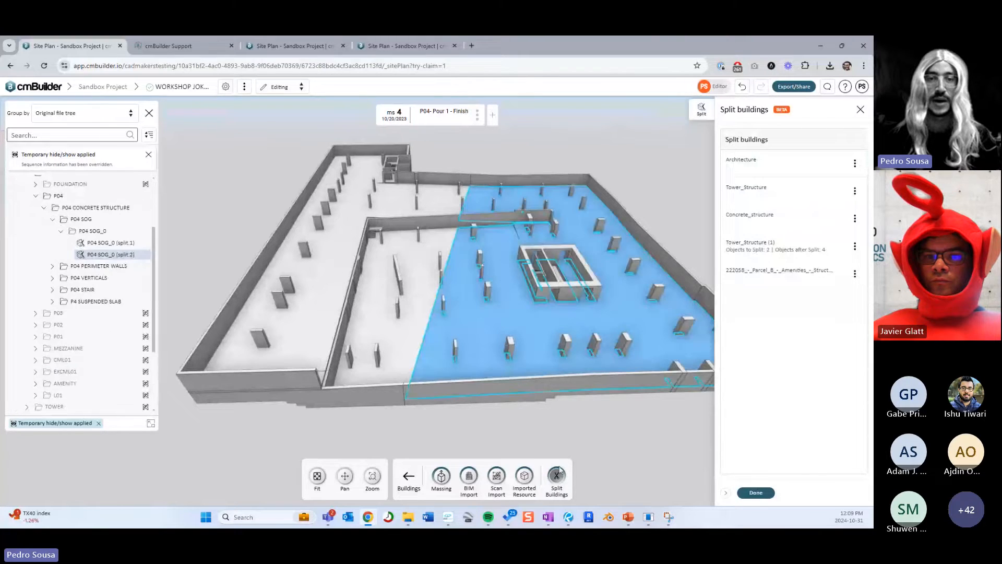
pyautogui.click(419, 314)
pyautogui.click(474, 395)
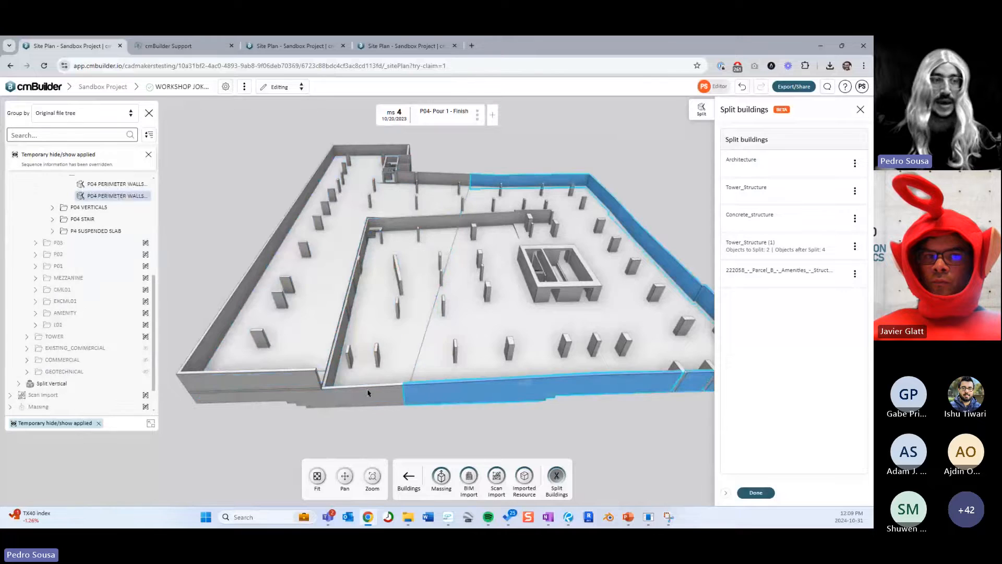
pyautogui.click(359, 398)
pyautogui.click(429, 391)
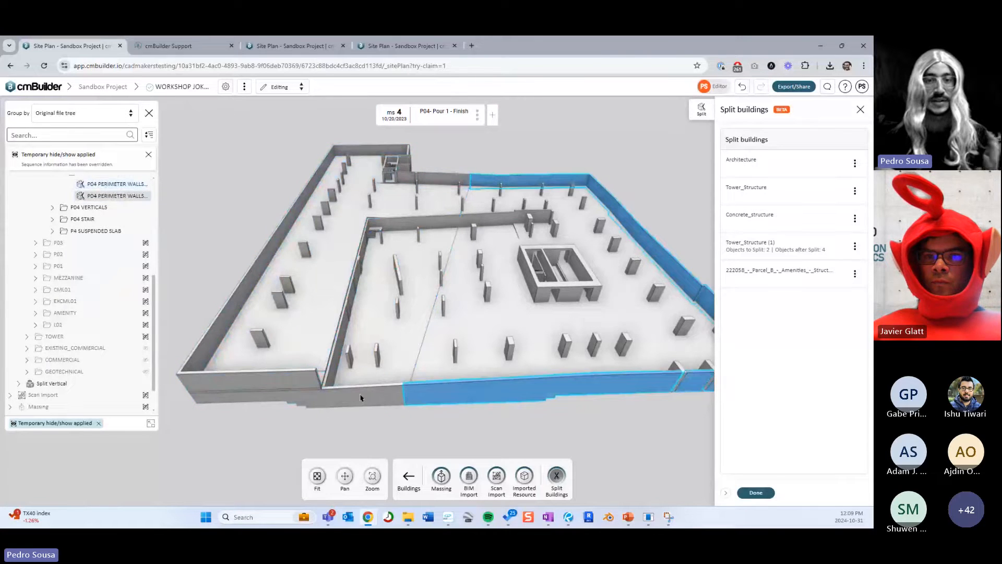
pyautogui.click(485, 353)
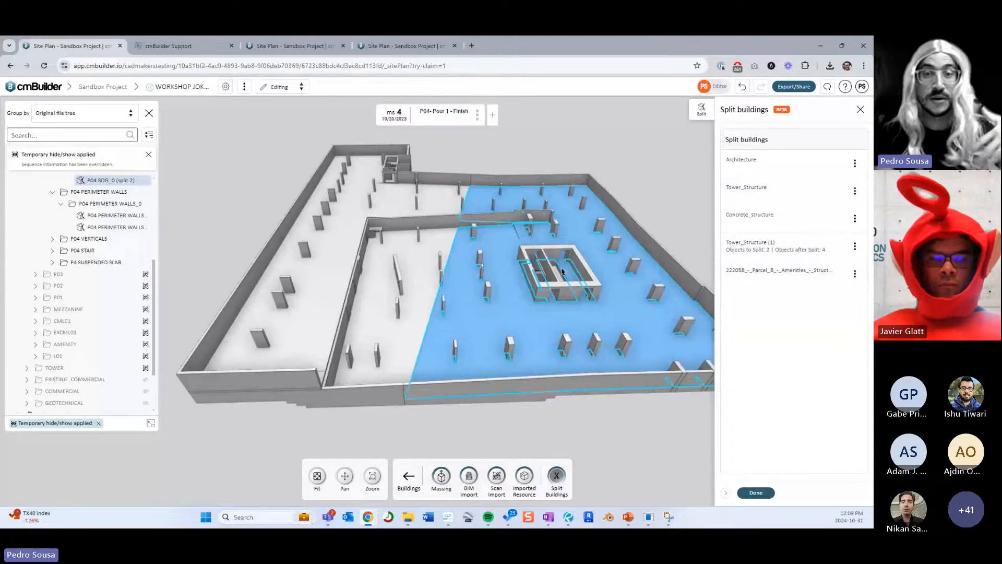
pyautogui.scroll(3, 564, 278)
pyautogui.moveTo(564, 279); pyautogui.dragTo(533, 283)
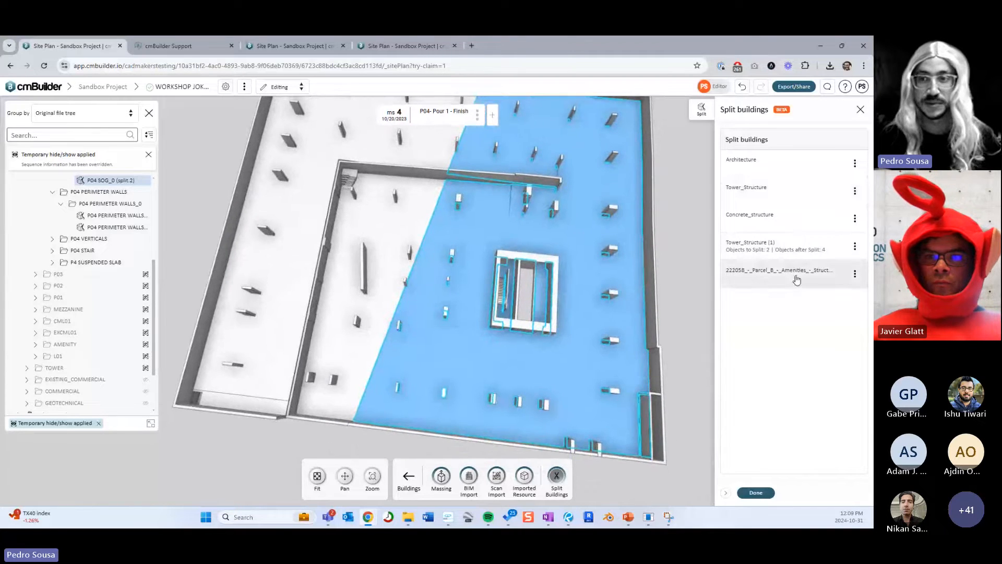
# - Reopen the Tower_Structure (1) split for editing and clear its splitting object
pyautogui.click(776, 250)
pyautogui.click(855, 248)
pyautogui.click(782, 357)
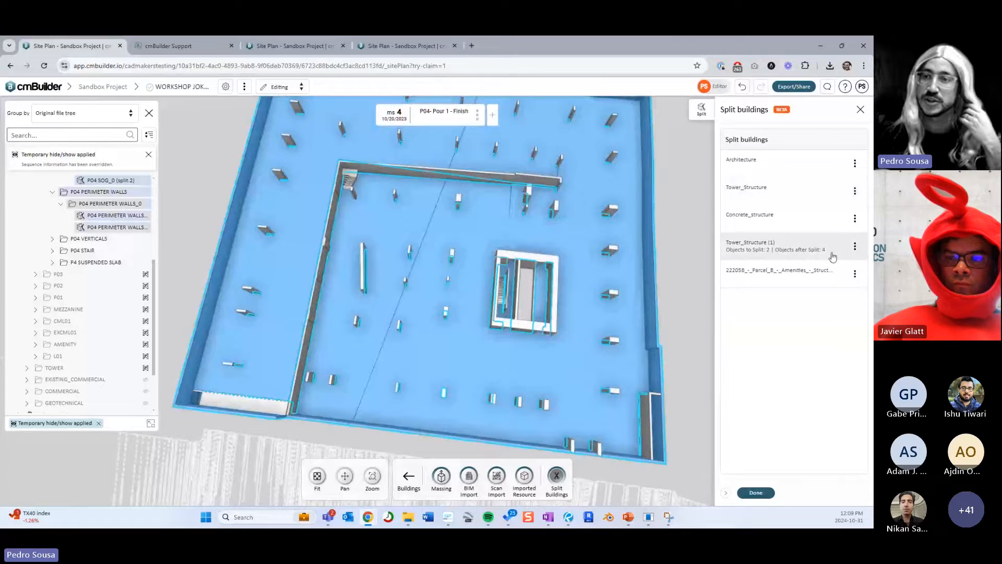
pyautogui.click(854, 245)
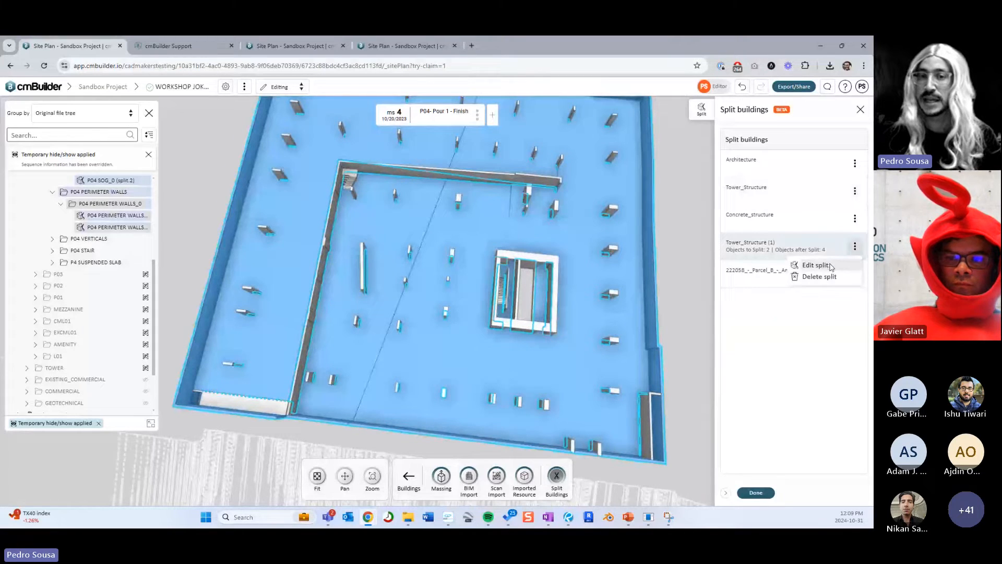
pyautogui.click(815, 265)
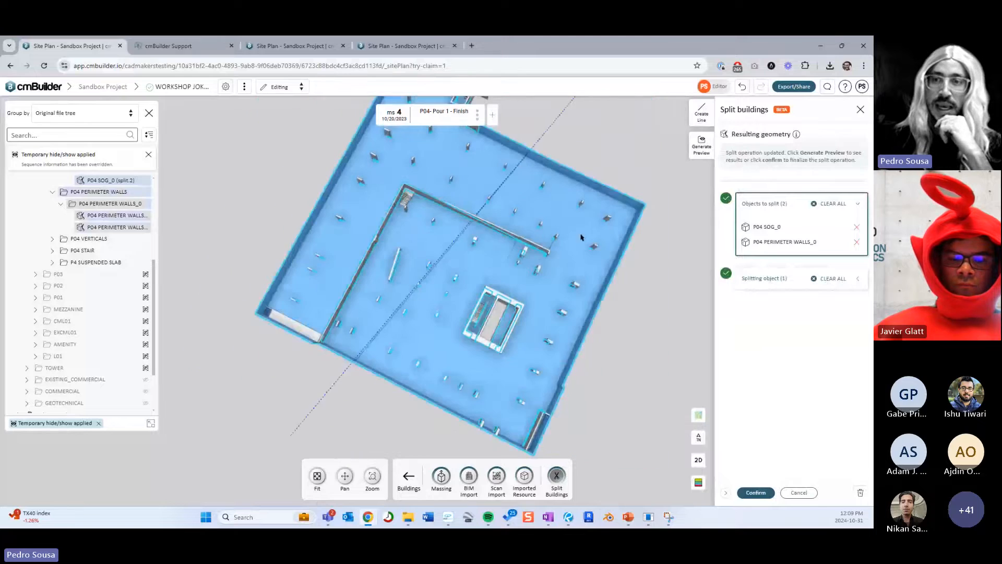
pyautogui.click(832, 279)
pyautogui.moveTo(639, 251); pyautogui.dragTo(625, 205, button='middle')
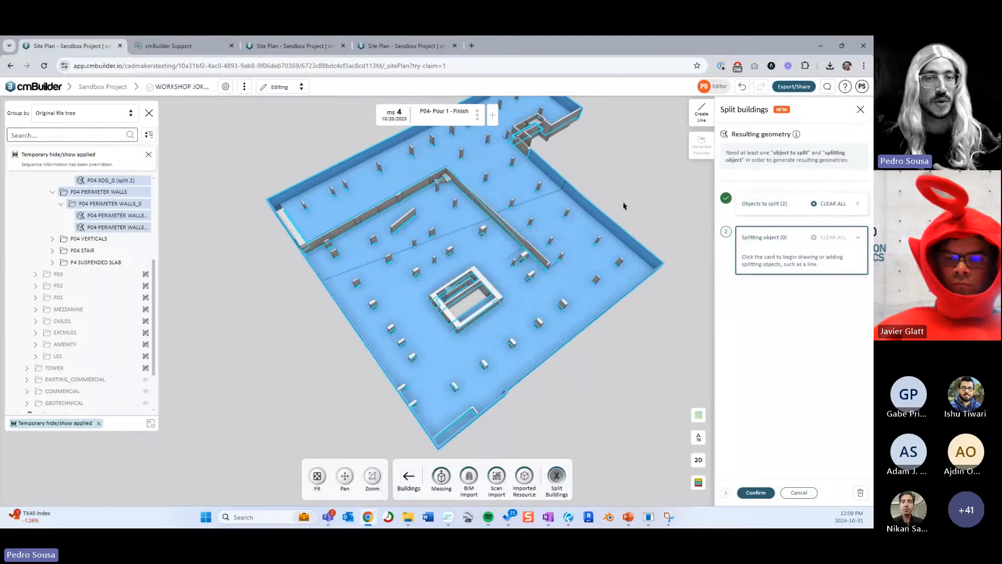
pyautogui.moveTo(427, 257); pyautogui.dragTo(511, 276, button='middle')
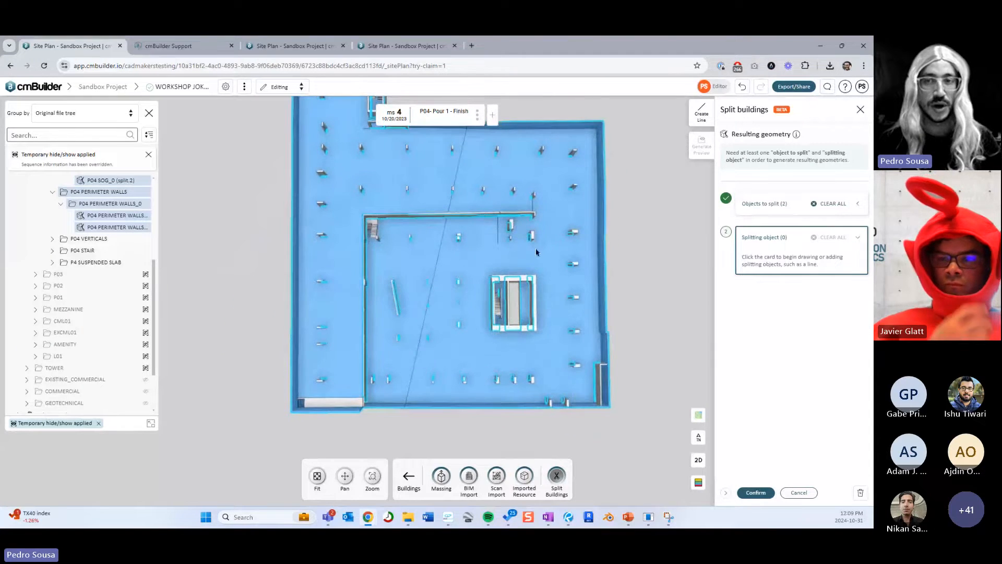
pyautogui.moveTo(567, 232); pyautogui.dragTo(601, 223, button='middle')
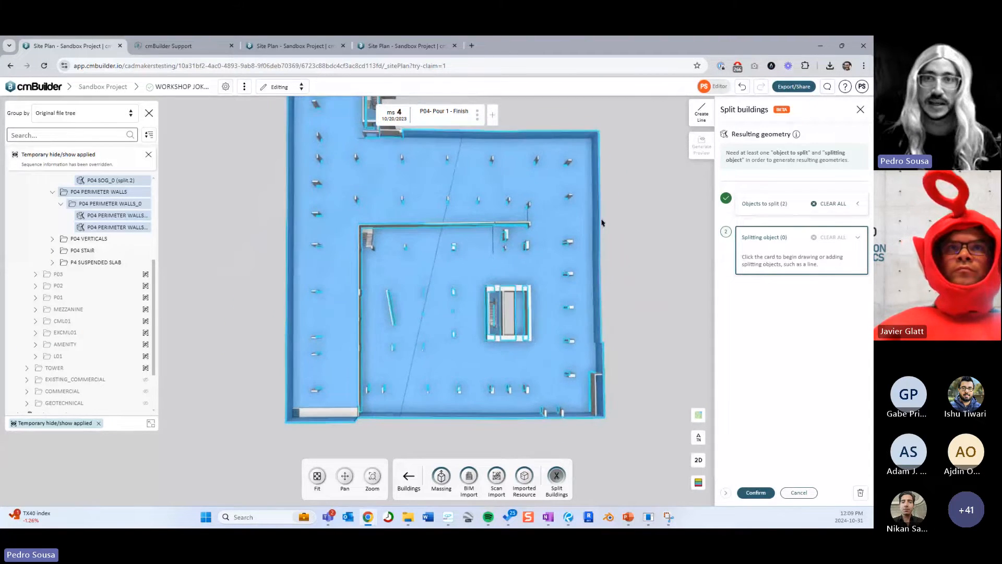
# - Draw a short diagonal splitting line on the Z plane at a 550.14 ft offset, inside the P04 strip beside the inner wall corner
pyautogui.click(701, 113)
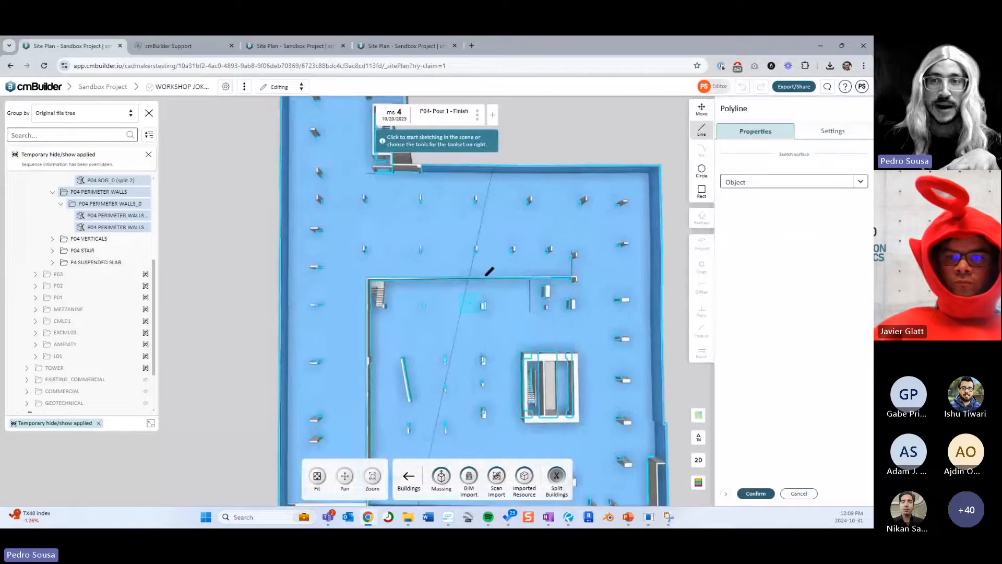
pyautogui.click(793, 182)
pyautogui.click(742, 218)
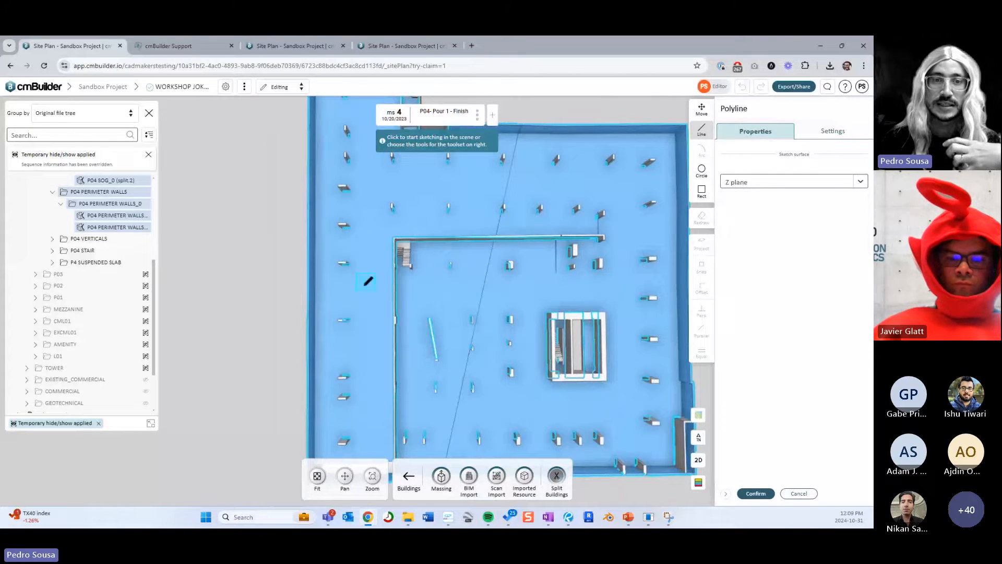
pyautogui.click(358, 302)
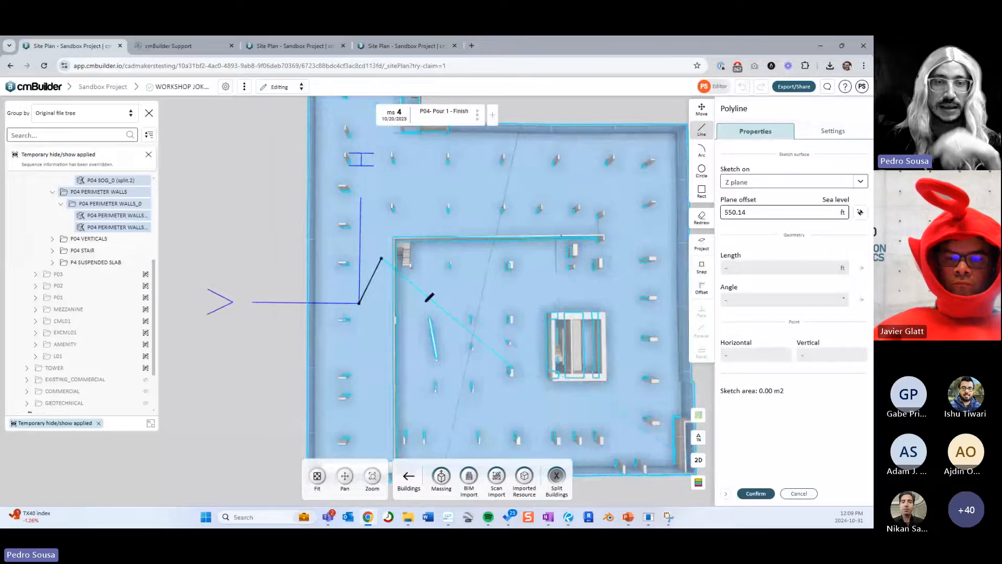
pyautogui.click(756, 493)
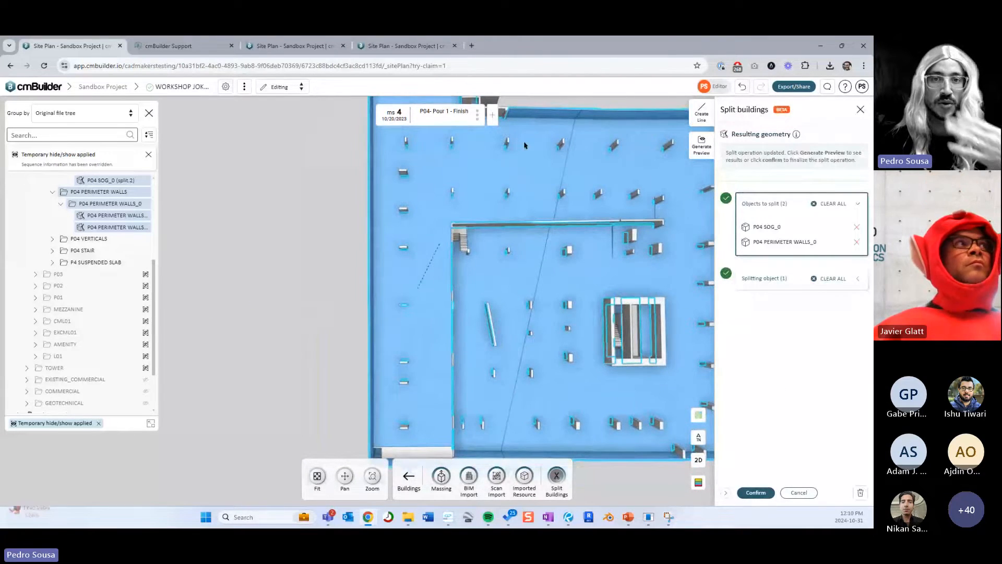
# - Confirm the split with the short line and inspect the resulting cut across P04 in 3D
pyautogui.scroll(-2, 486, 292)
pyautogui.moveTo(485, 292); pyautogui.dragTo(464, 310, button='middle')
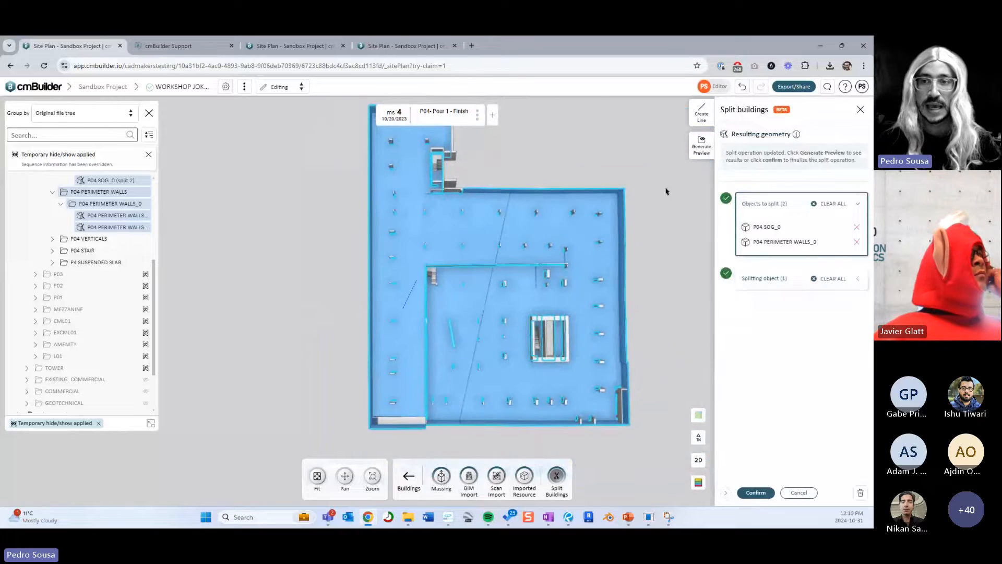
pyautogui.click(755, 492)
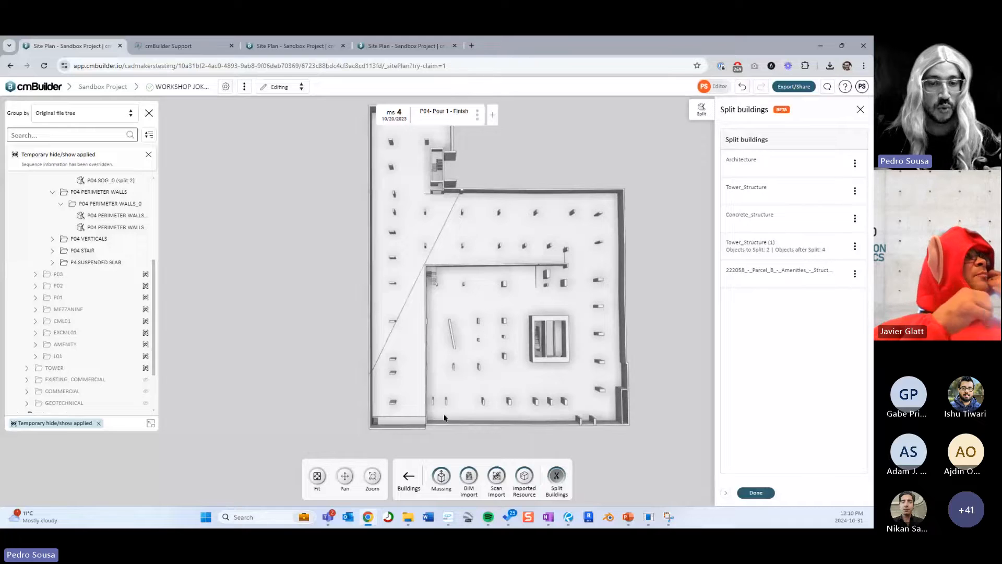
pyautogui.scroll(-2, 592, 253)
pyautogui.moveTo(593, 253); pyautogui.dragTo(562, 284, button='right')
pyautogui.moveTo(678, 438); pyautogui.dragTo(590, 313)
pyautogui.moveTo(441, 275); pyautogui.dragTo(468, 282)
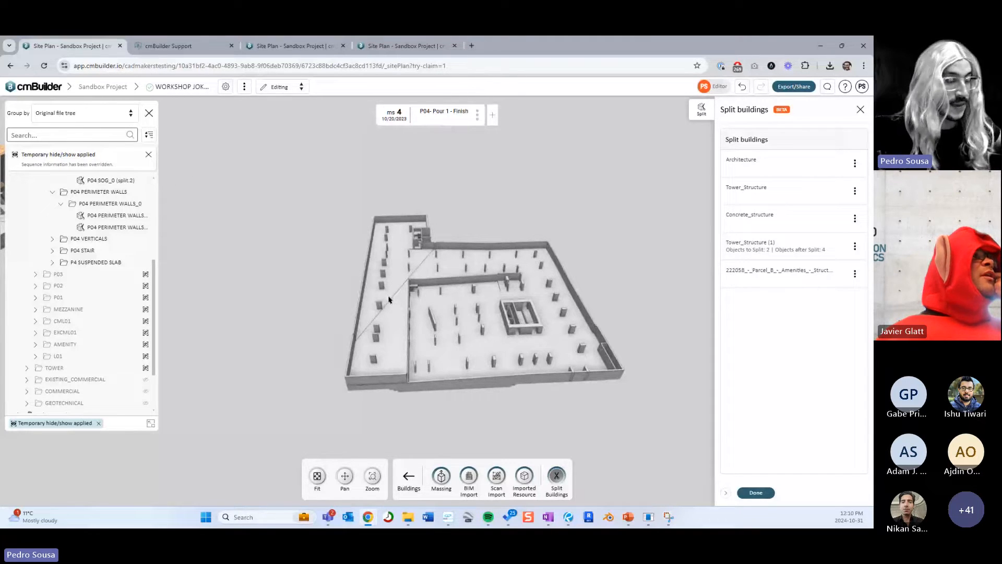
# - Edit the Tower_Structure (1) splitting line, adding a second segment from its inner end past the outer wall, and confirm the split
pyautogui.click(854, 246)
pyautogui.click(815, 265)
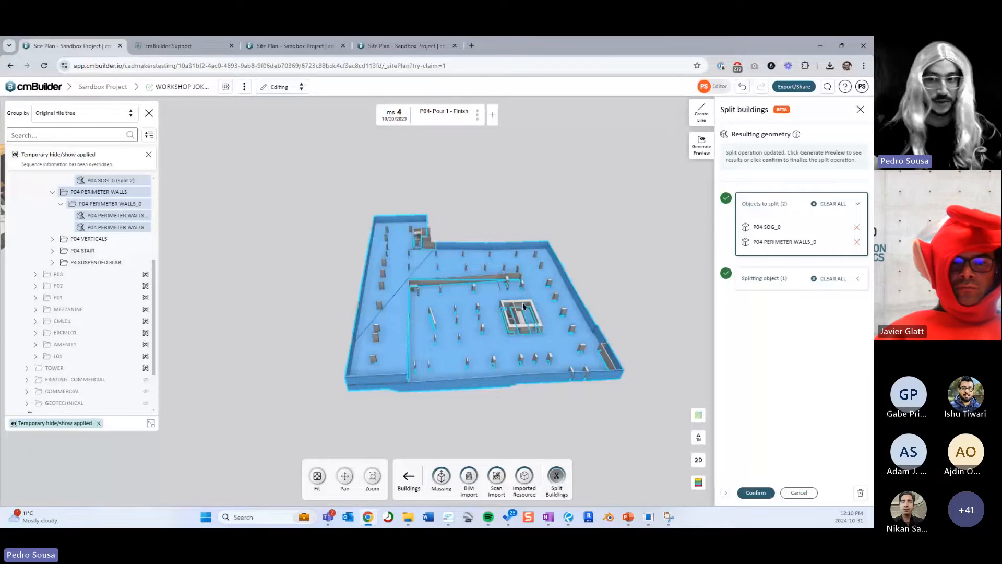
pyautogui.moveTo(546, 286); pyautogui.dragTo(514, 307)
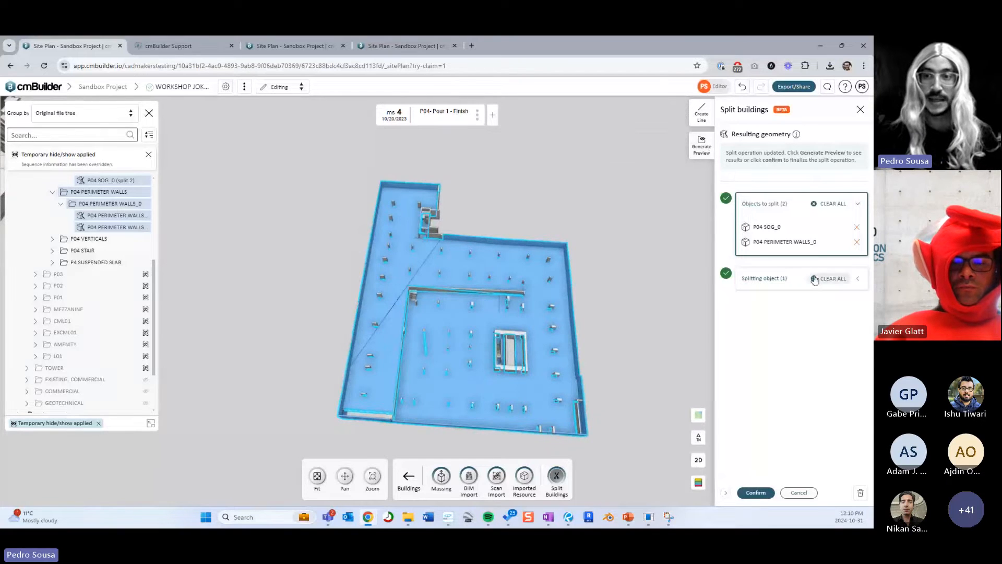
pyautogui.click(857, 278)
pyautogui.click(846, 262)
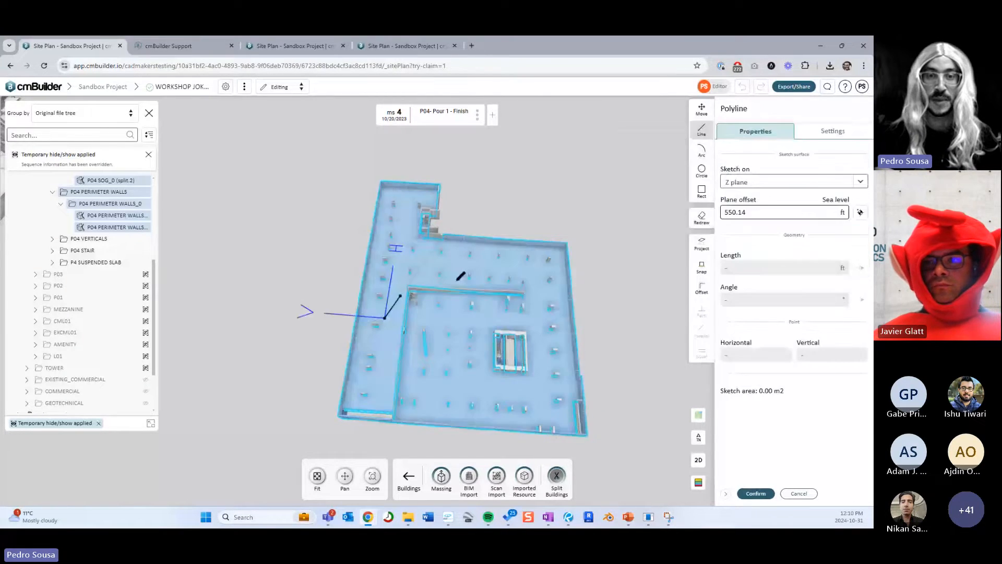
pyautogui.scroll(3, 490, 291)
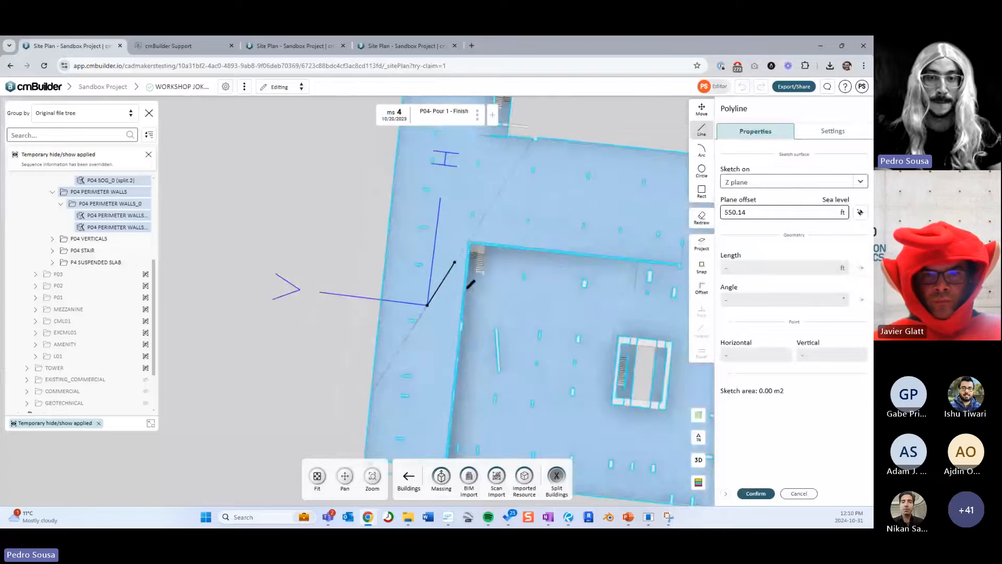
pyautogui.click(455, 262)
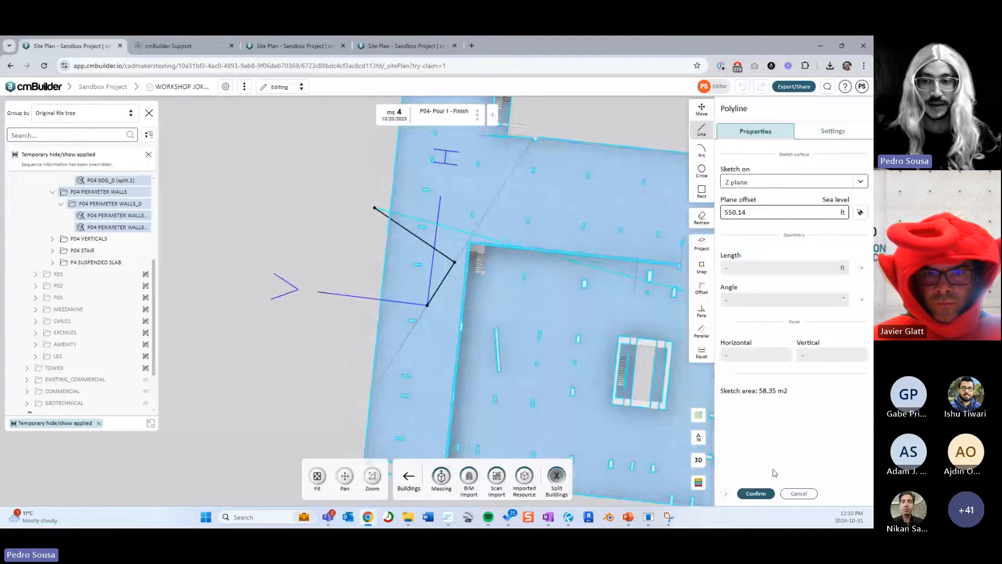
pyautogui.click(755, 494)
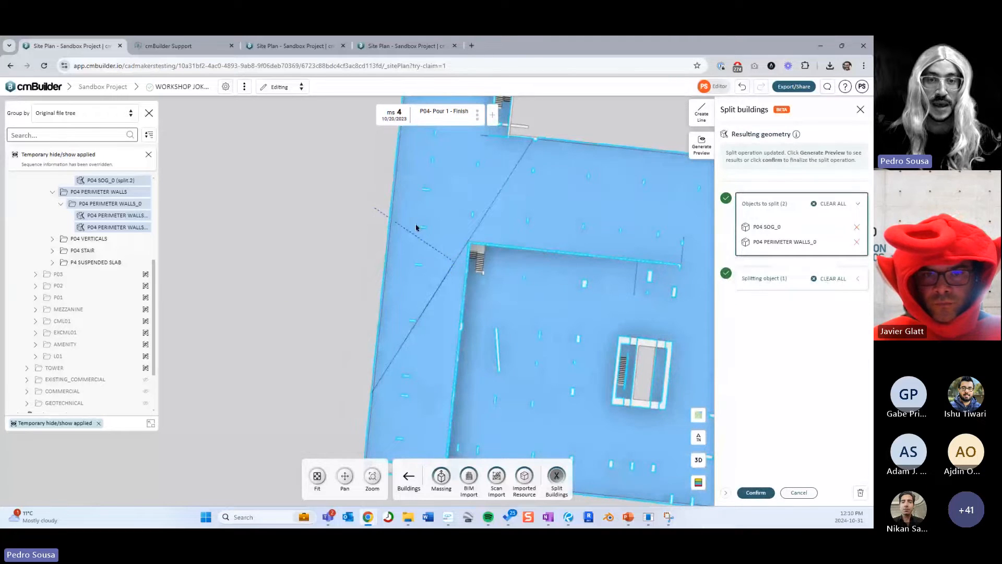
pyautogui.click(755, 493)
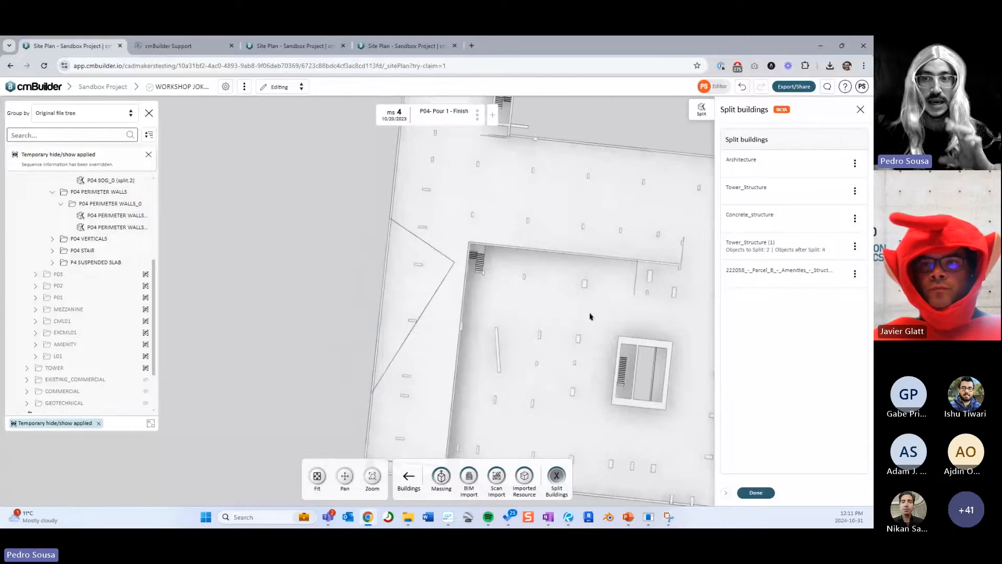
# - Reopen the Tower_Structure (1) splitting line for editing and clear its sketch with Redraw
pyautogui.click(855, 246)
pyautogui.click(826, 265)
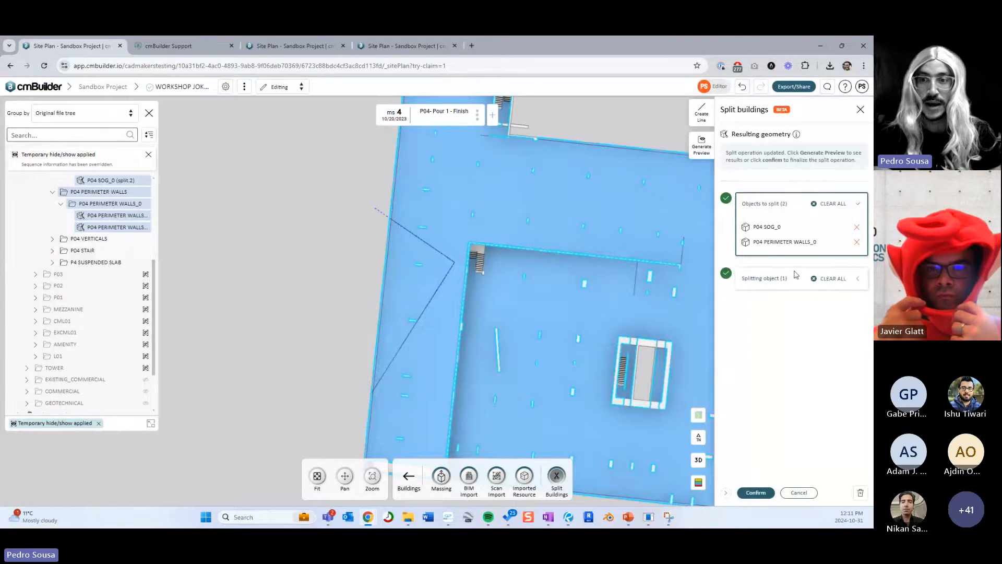
pyautogui.click(858, 280)
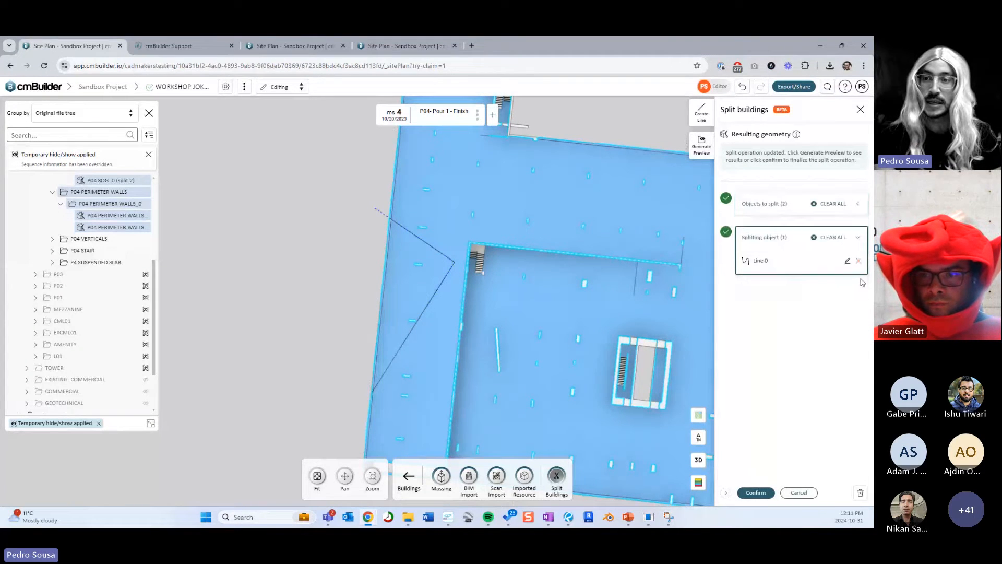
pyautogui.click(847, 261)
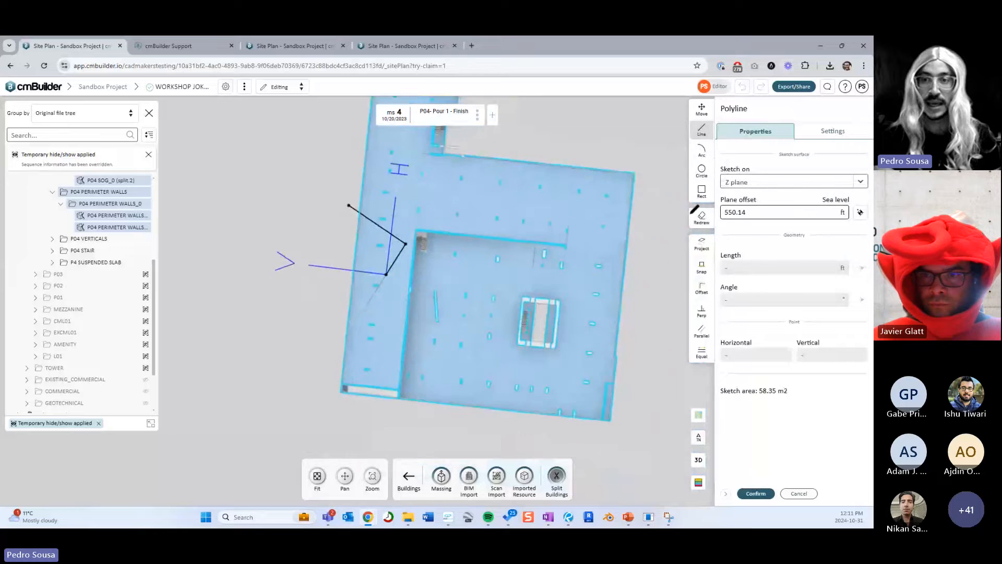
pyautogui.click(701, 216)
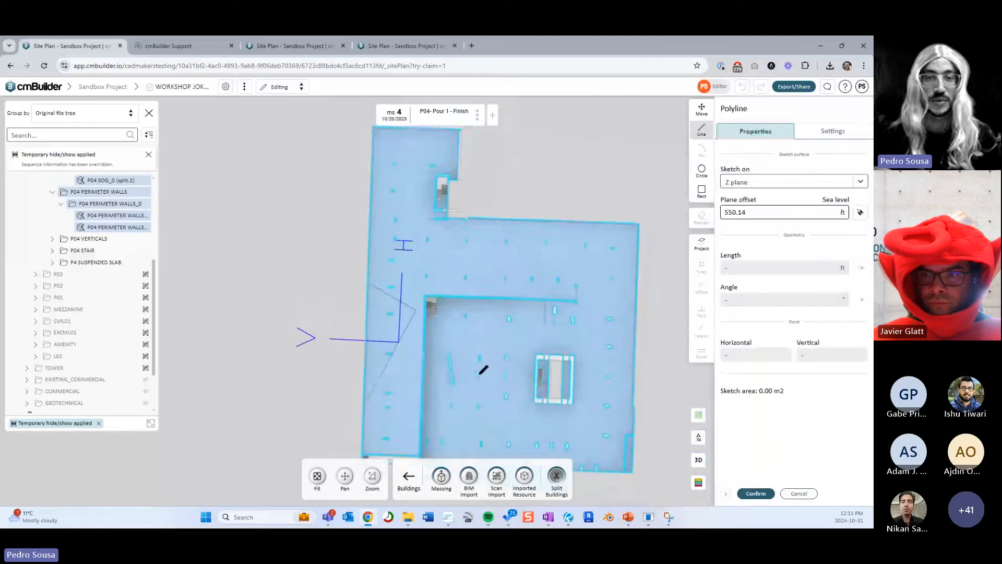
# - Sketch three separate splitting lines on P04: stair to inner wall corner, inner wall end past the outer wall, and past the core
pyautogui.click(429, 301)
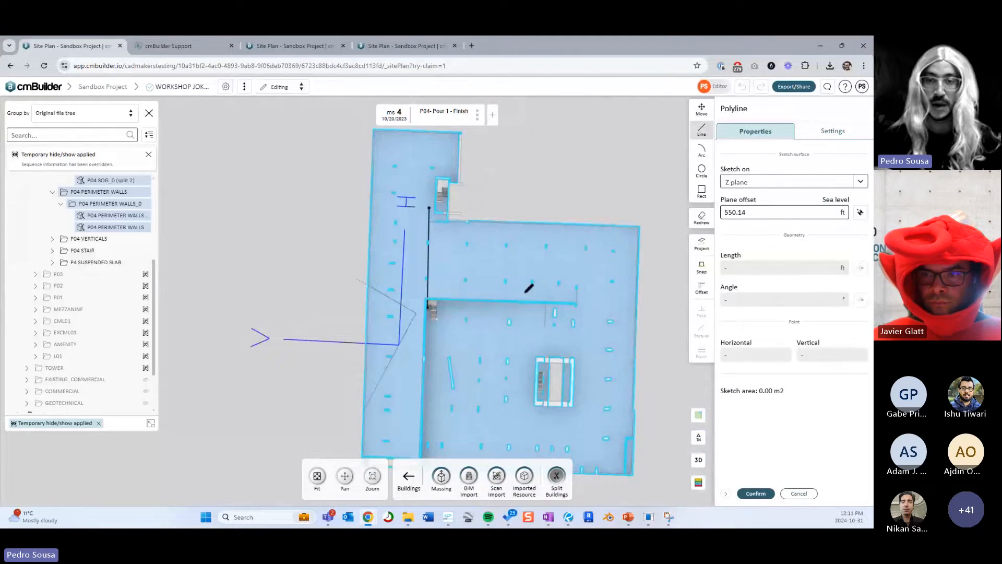
pyautogui.click(644, 311)
pyautogui.moveTo(485, 384); pyautogui.dragTo(497, 342, button='middle')
pyautogui.click(544, 444)
pyautogui.moveTo(543, 405); pyautogui.dragTo(548, 385, button='middle')
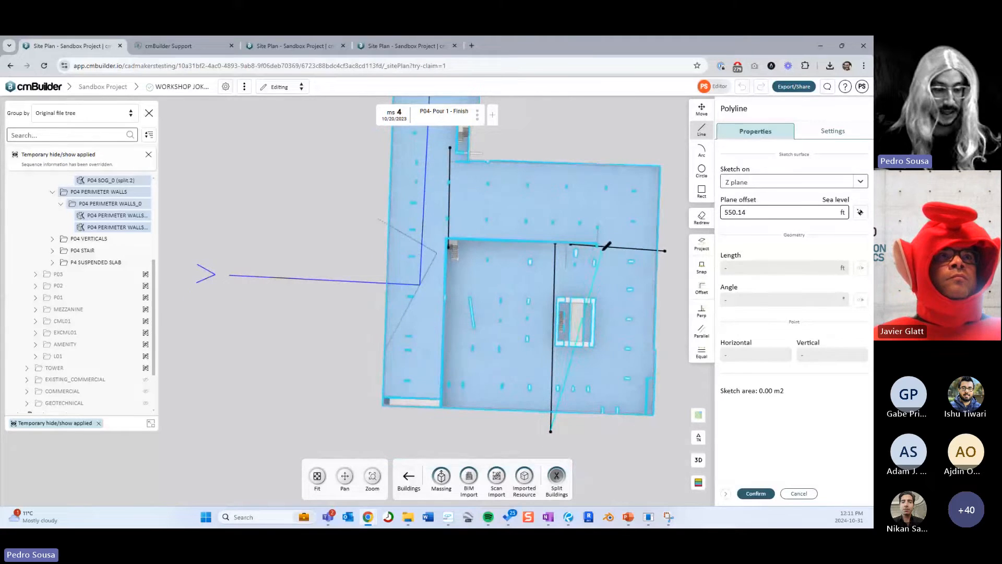
# - Join the two lines near the core, delete the segment crossing the outer wall, and move the core line's end to the inner wall
pyautogui.press('Escape')
pyautogui.moveTo(572, 246)
pyautogui.mouseDown()
pyautogui.moveTo(330, 226)
pyautogui.moveTo(554, 244)
pyautogui.moveTo(553, 273)
pyautogui.mouseUp()
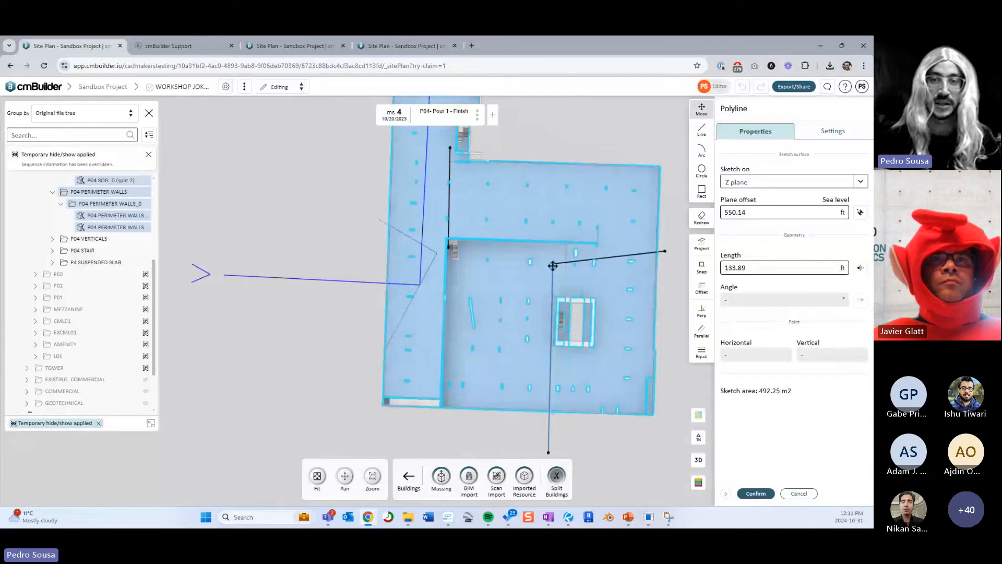
pyautogui.press('Delete')
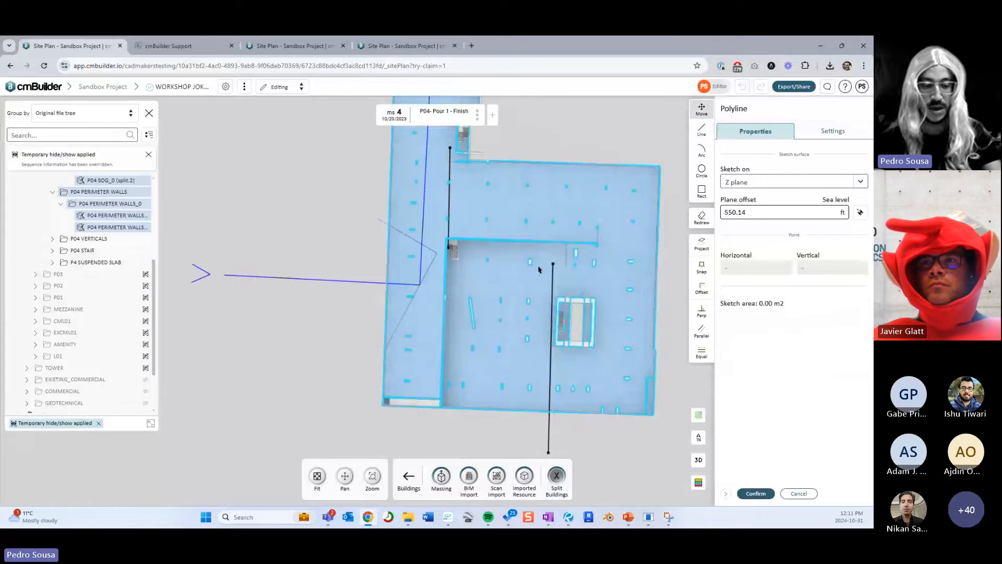
pyautogui.moveTo(556, 261)
pyautogui.mouseDown()
pyautogui.moveTo(555, 148)
pyautogui.moveTo(548, 244)
pyautogui.mouseUp()
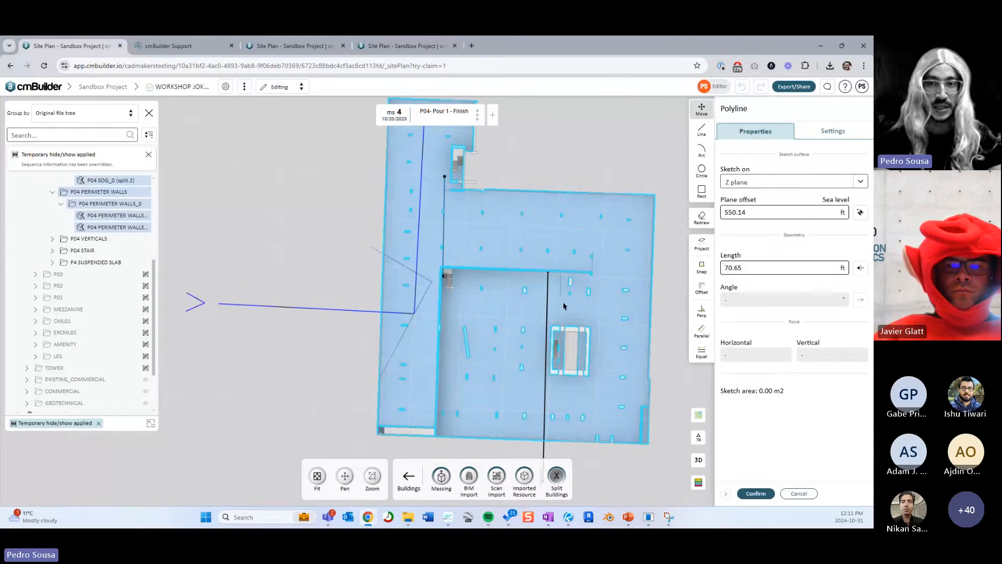
# - Snap the long splitting line beside the core to the face of the core wall
pyautogui.scroll(2, 563, 313)
pyautogui.moveTo(564, 313); pyautogui.dragTo(546, 296, button='right')
pyautogui.click(546, 296)
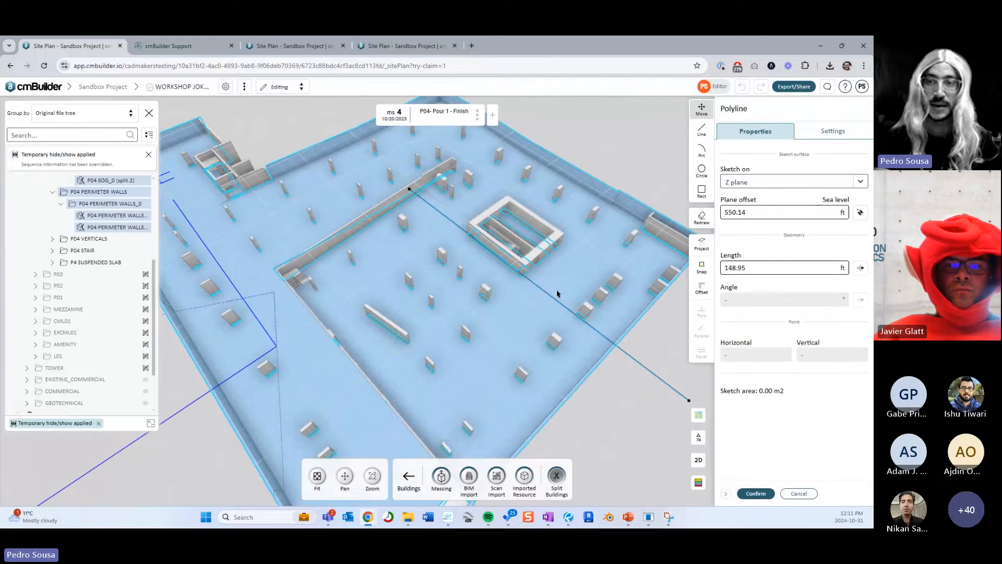
pyautogui.click(702, 267)
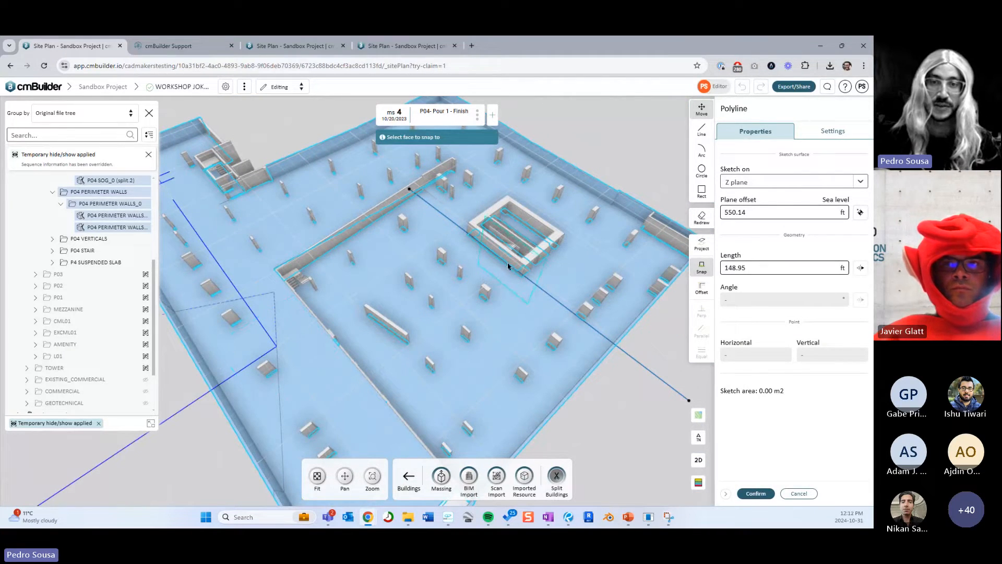
pyautogui.click(508, 266)
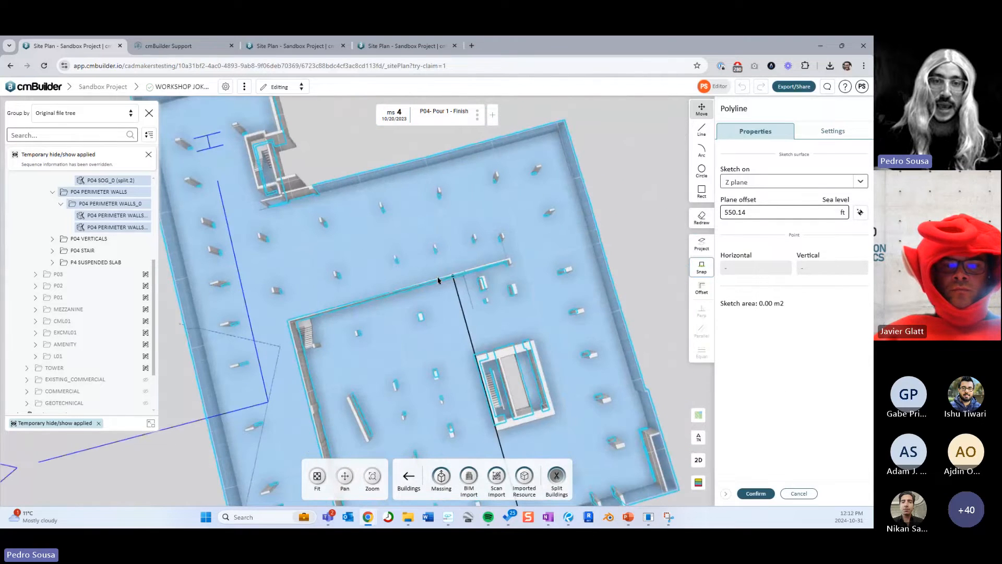
# - Add a line segment from the core line's inner end along the inner wall and past the outer wall
pyautogui.click(699, 460)
pyautogui.scroll(5, 503, 351)
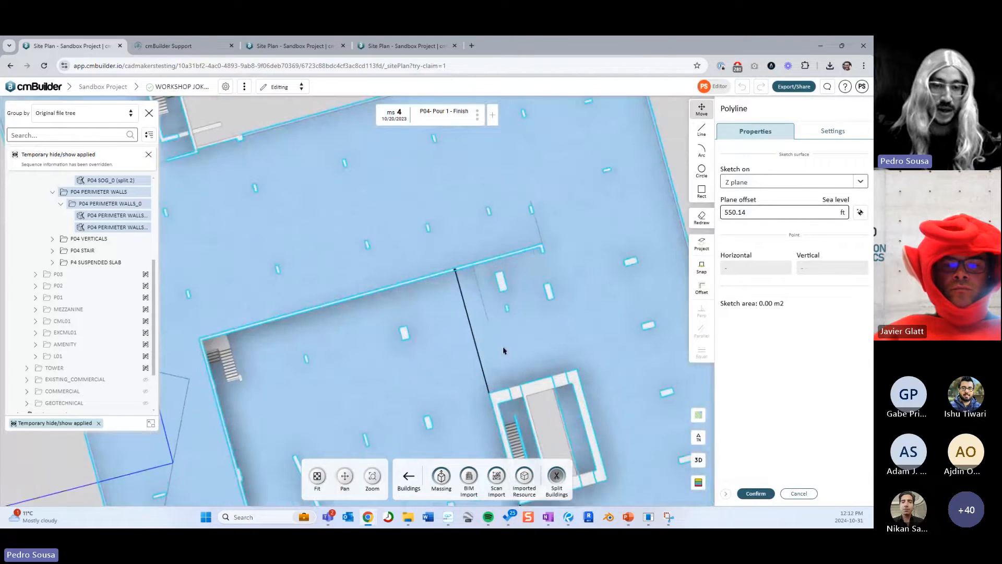
pyautogui.click(432, 279)
pyautogui.moveTo(521, 275)
pyautogui.mouseDown(button='middle')
pyautogui.moveTo(419, 315)
pyautogui.moveTo(488, 273)
pyautogui.mouseUp(button='middle')
pyautogui.click(594, 247)
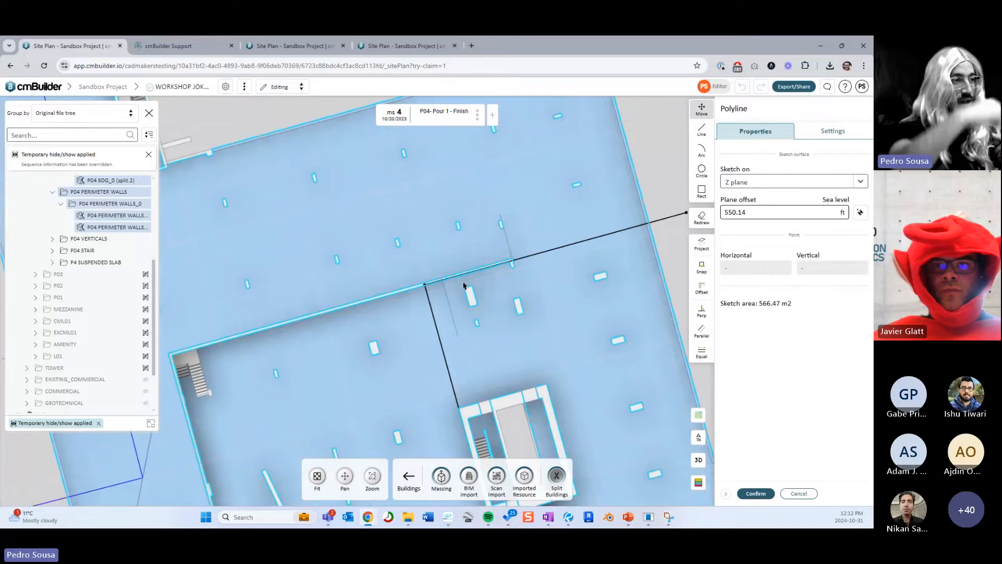
# - Snap the segment that crosses the outer wall to the face of the inner wall in 3D
pyautogui.moveTo(500, 313); pyautogui.dragTo(511, 266, button='middle')
pyautogui.click(523, 240)
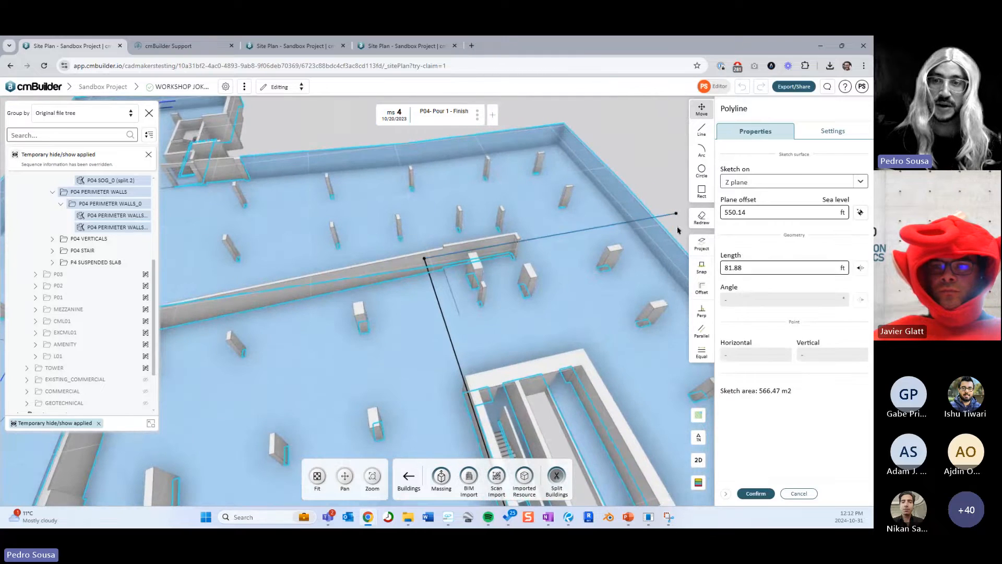
pyautogui.click(701, 266)
pyautogui.click(414, 267)
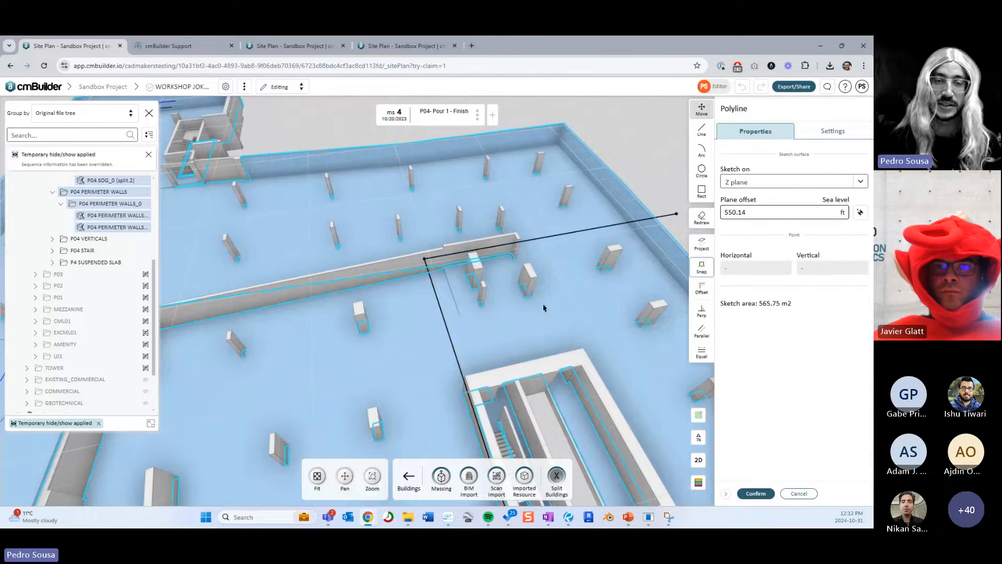
# - Draw a bent splitting line from outside the slab near the ramp to the inner wall corner and along the inner wall past its end
pyautogui.scroll(-4, 562, 302)
pyautogui.moveTo(562, 303); pyautogui.dragTo(511, 253, button='middle')
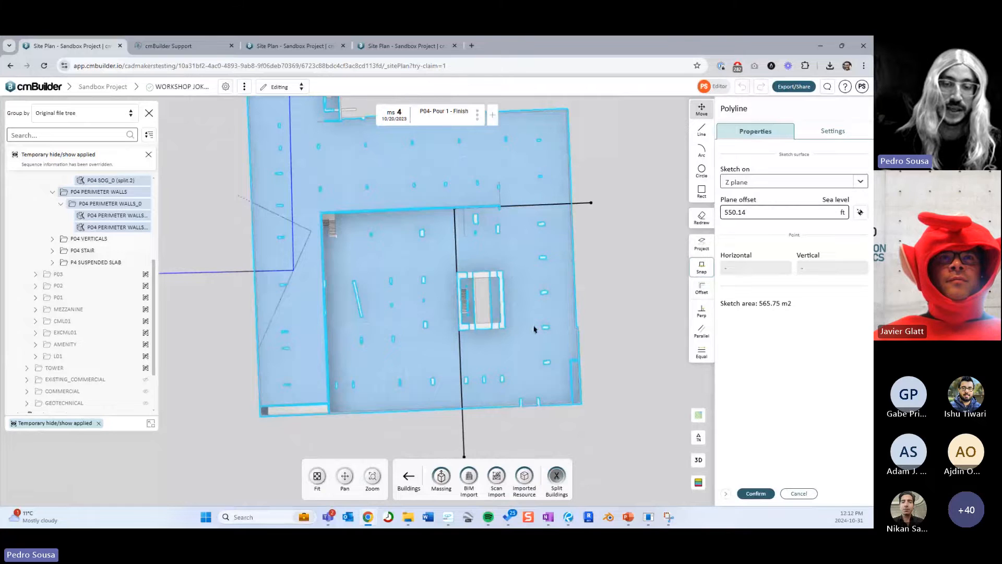
pyautogui.moveTo(557, 306); pyautogui.dragTo(573, 327, button='middle')
pyautogui.scroll(4, 461, 331)
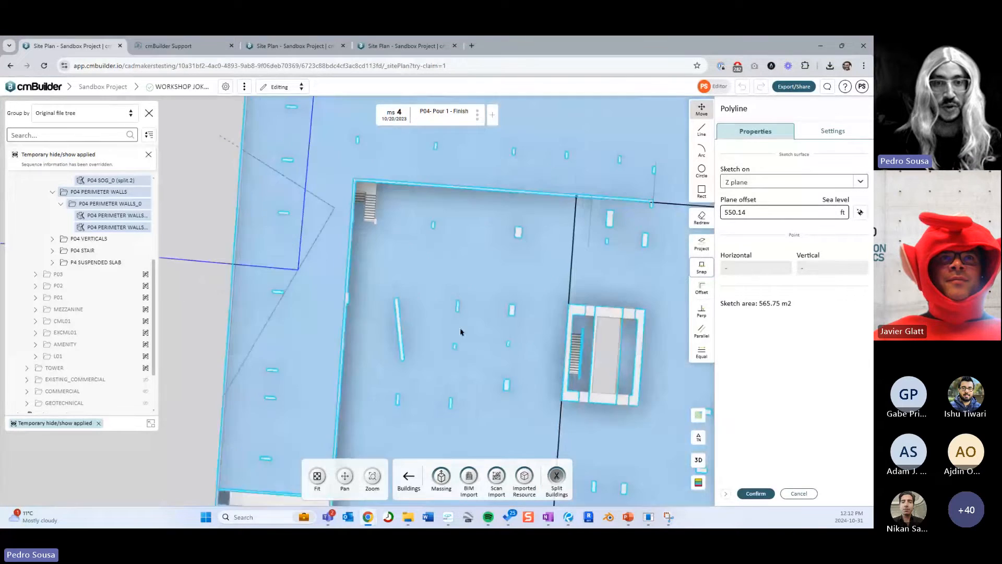
pyautogui.moveTo(461, 331); pyautogui.dragTo(459, 273, button='middle')
pyautogui.scroll(-5, 354, 381)
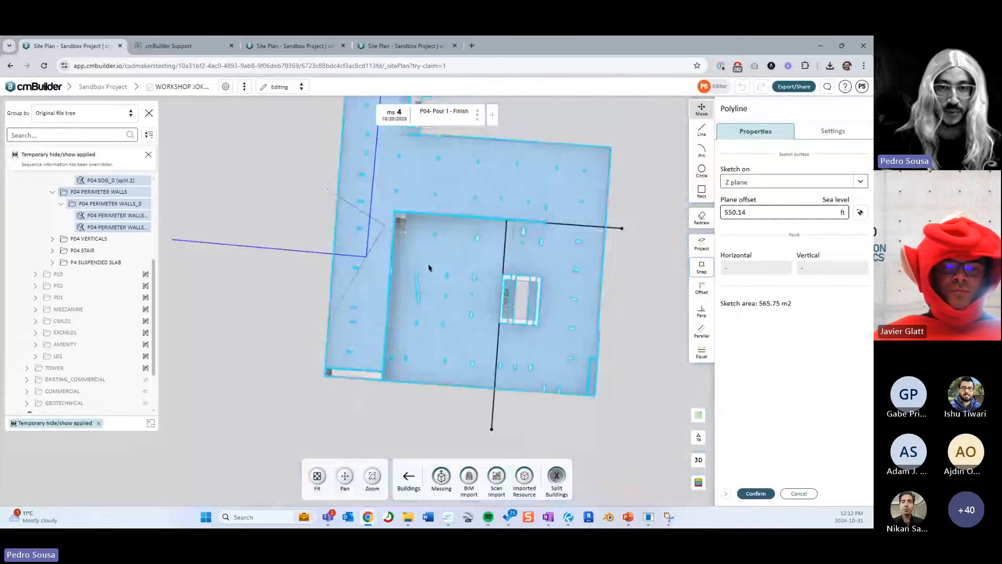
pyautogui.moveTo(499, 289); pyautogui.dragTo(473, 348, button='middle')
pyautogui.scroll(3, 391, 391)
pyautogui.moveTo(392, 391); pyautogui.dragTo(402, 344, button='middle')
pyautogui.press('l')
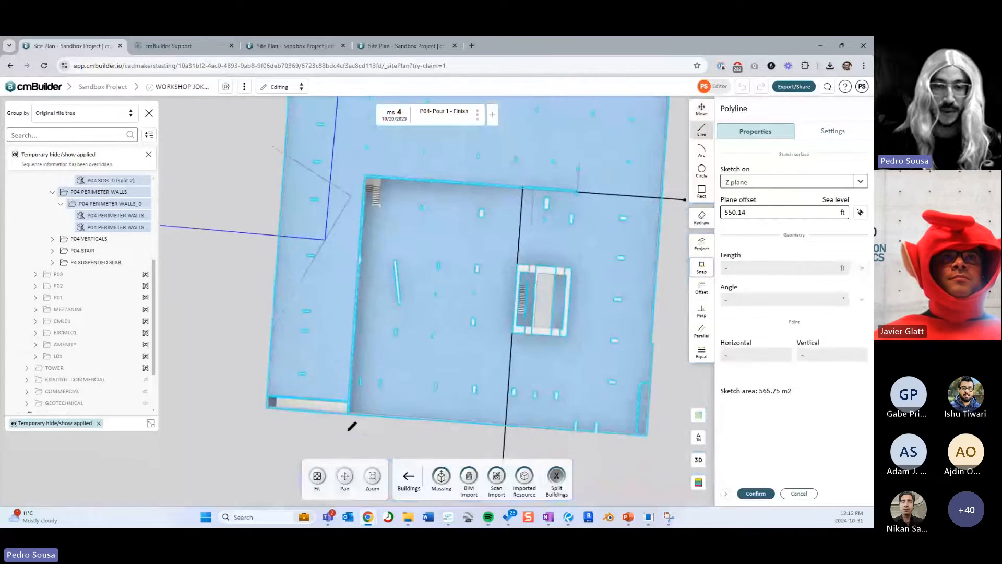
pyautogui.click(357, 446)
pyautogui.click(384, 181)
pyautogui.click(617, 204)
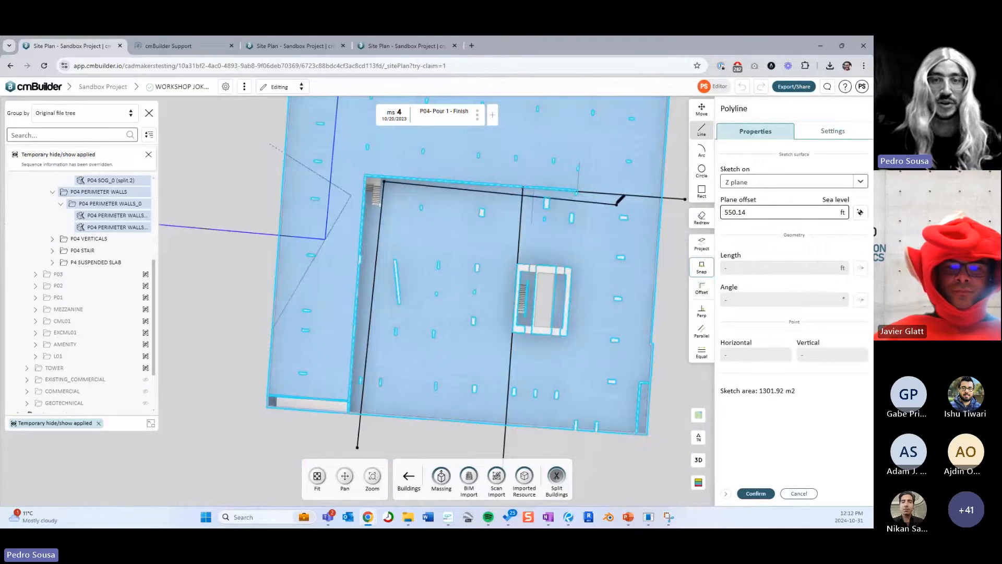
pyautogui.moveTo(620, 200); pyautogui.dragTo(496, 220, button='middle')
pyautogui.press('Escape')
# - Snap the bent line's segments to the inner wall faces and pull its end out past the outer wall
pyautogui.moveTo(470, 261); pyautogui.dragTo(551, 280, button='middle')
pyautogui.click(386, 252)
pyautogui.press('s')
pyautogui.click(399, 236)
pyautogui.moveTo(548, 262); pyautogui.dragTo(612, 306)
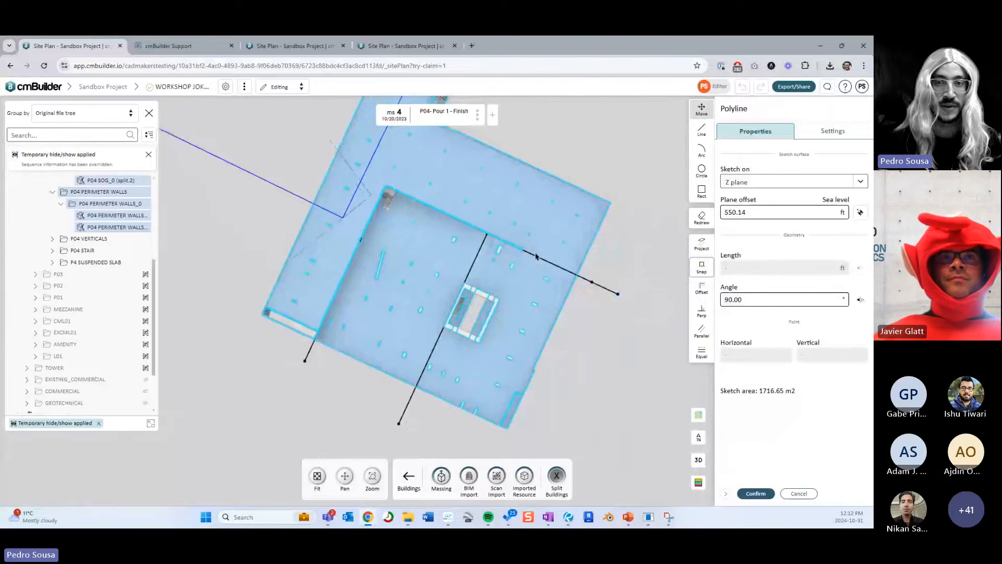
# - Draw another bent splitting line beside the stair, running along the outer wall and turning into the slab toward the inner wall corner
pyautogui.moveTo(561, 323); pyautogui.dragTo(651, 360, button='middle')
pyautogui.moveTo(387, 283); pyautogui.dragTo(396, 336, button='middle')
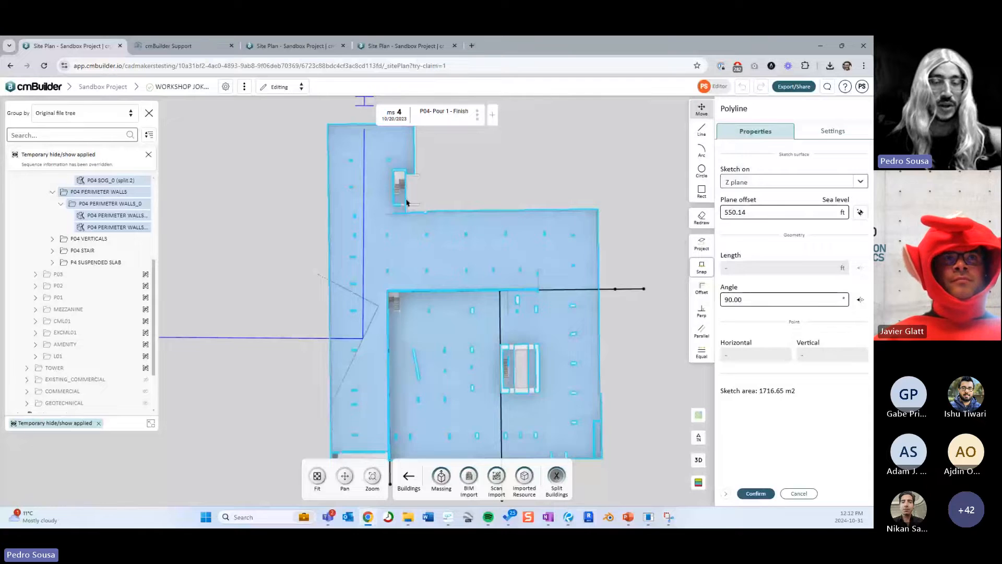
pyautogui.scroll(3, 406, 203)
pyautogui.moveTo(442, 380); pyautogui.dragTo(421, 371, button='middle')
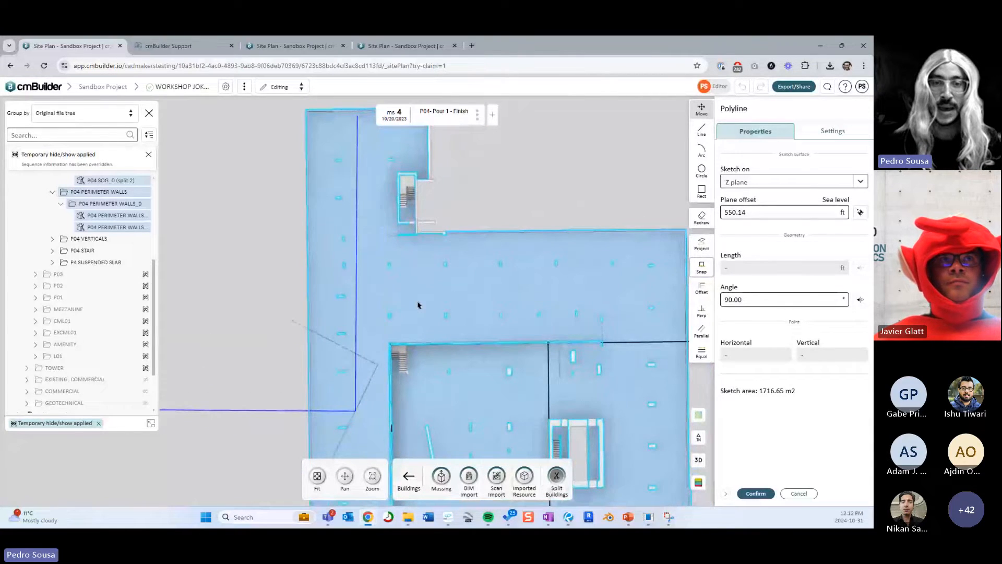
pyautogui.press('l')
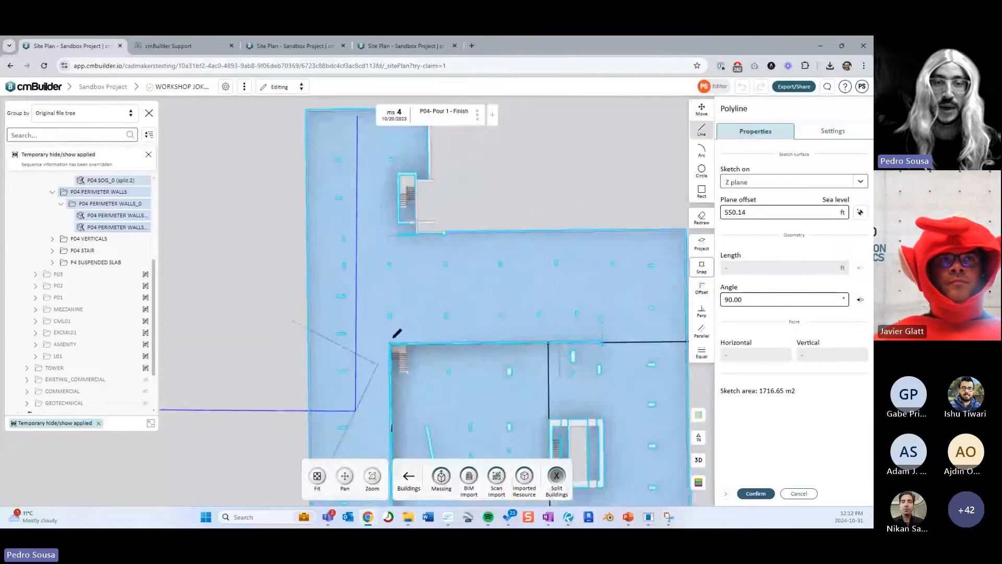
pyautogui.click(389, 226)
pyautogui.click(388, 296)
# - Snap the stair-side line's two segments to the outer wall face and to the inner wall face
pyautogui.moveTo(466, 298); pyautogui.dragTo(438, 265, button='right')
pyautogui.press('s')
pyautogui.click(479, 243)
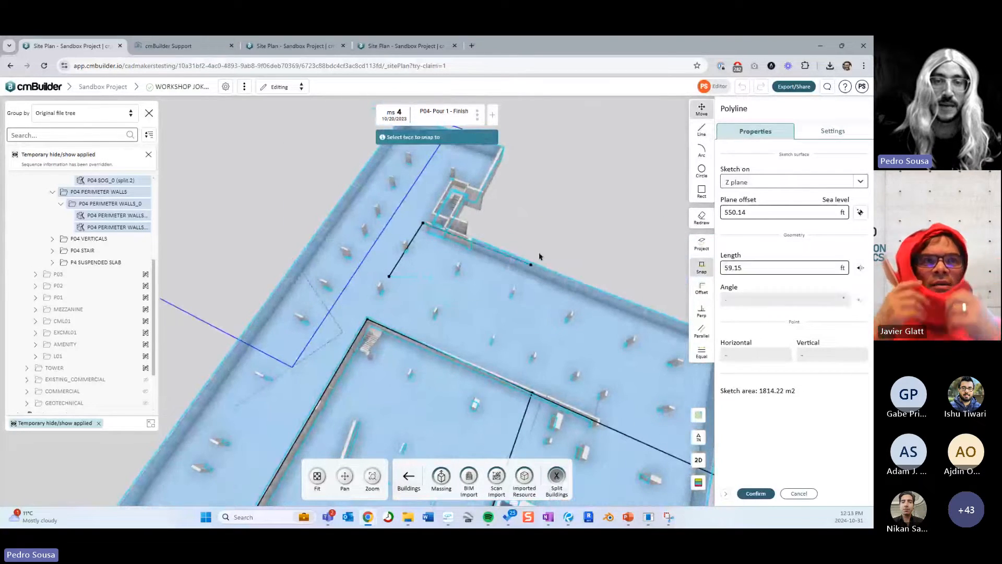
pyautogui.moveTo(538, 255); pyautogui.dragTo(471, 255, button='right')
pyautogui.click(470, 321)
pyautogui.click(458, 256)
pyautogui.press('s')
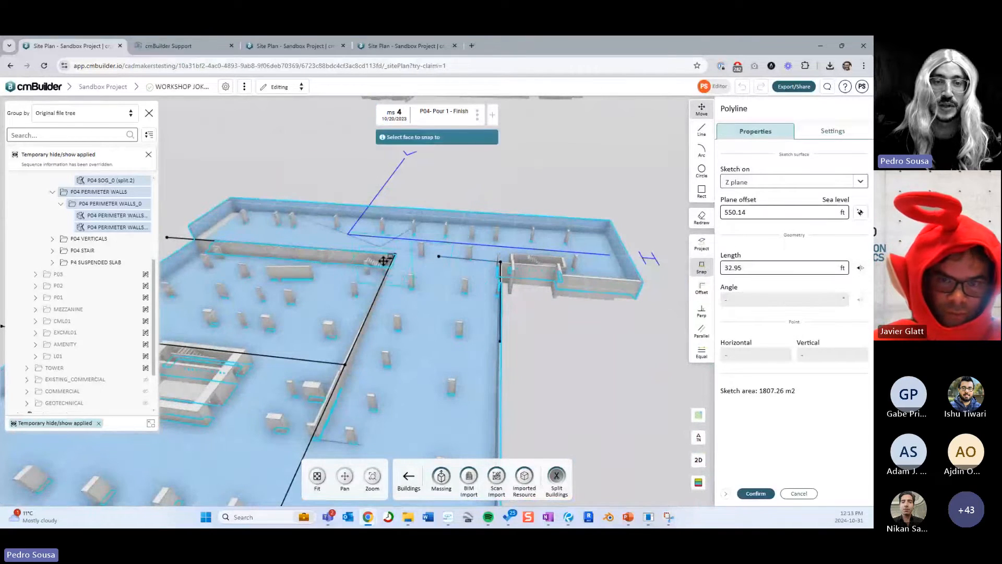
pyautogui.click(384, 261)
# - Adjust the free ends of the snapped lines, sliding them along the wall faces and shortening the core line's outer end
pyautogui.moveTo(429, 265); pyautogui.dragTo(411, 281)
pyautogui.moveTo(493, 357); pyautogui.dragTo(491, 332)
pyautogui.moveTo(566, 315); pyautogui.dragTo(600, 128, button='middle')
pyautogui.moveTo(440, 381); pyautogui.dragTo(438, 172)
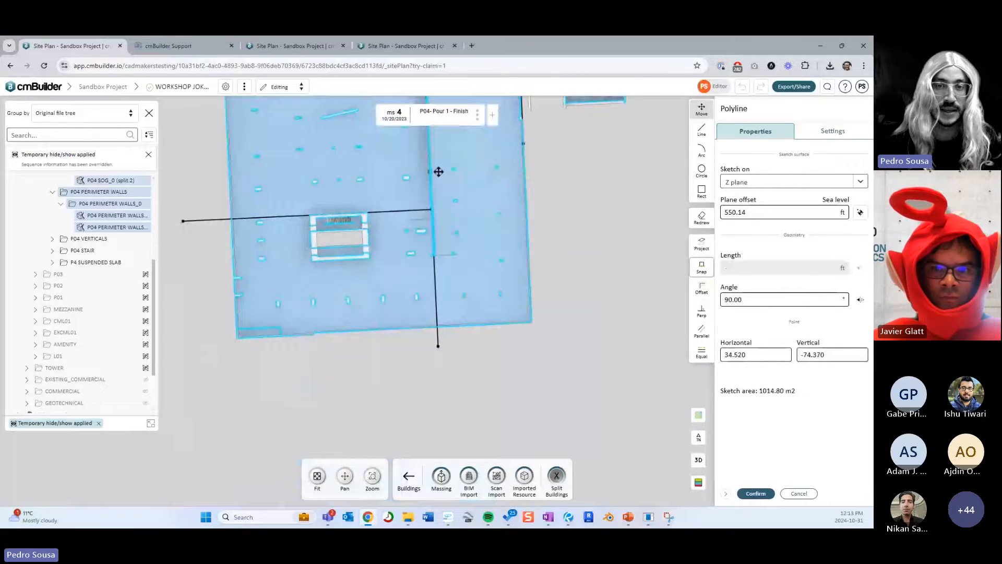
pyautogui.moveTo(403, 153); pyautogui.dragTo(414, 261, button='middle')
pyautogui.moveTo(214, 199); pyautogui.dragTo(365, 199)
pyautogui.moveTo(336, 274); pyautogui.dragTo(363, 224, button='middle')
pyautogui.moveTo(223, 281)
pyautogui.mouseDown()
pyautogui.moveTo(333, 277)
pyautogui.moveTo(241, 277)
pyautogui.mouseUp()
pyautogui.moveTo(466, 218); pyautogui.dragTo(459, 277, button='middle')
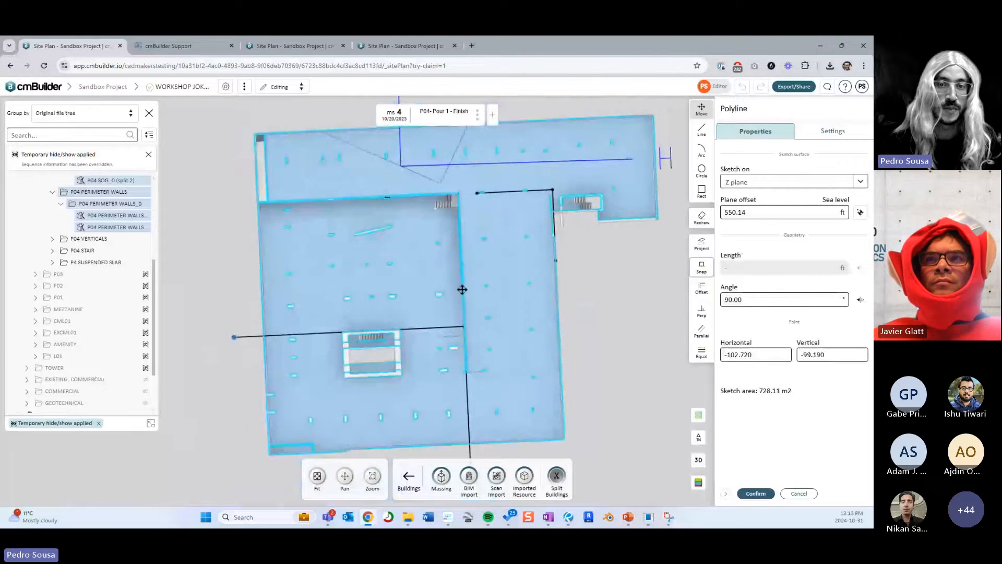
# - Extend the ends of the wall-aligned lines past the outer edges of P04 and confirm the sketch
pyautogui.moveTo(509, 384); pyautogui.dragTo(511, 287, button='middle')
pyautogui.moveTo(472, 367); pyautogui.dragTo(473, 392)
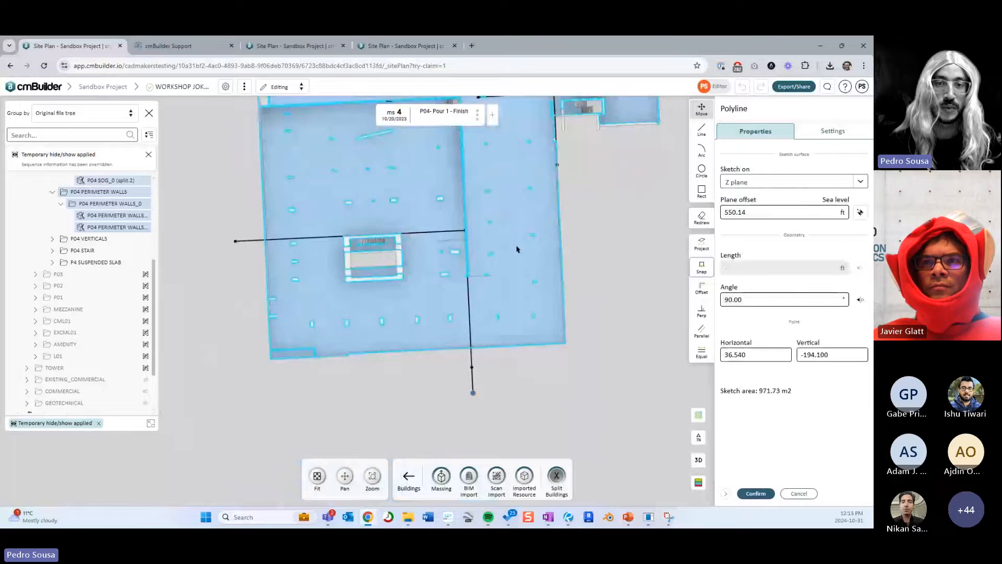
pyautogui.moveTo(516, 250); pyautogui.dragTo(523, 334, button='middle')
pyautogui.moveTo(395, 184); pyautogui.dragTo(232, 194)
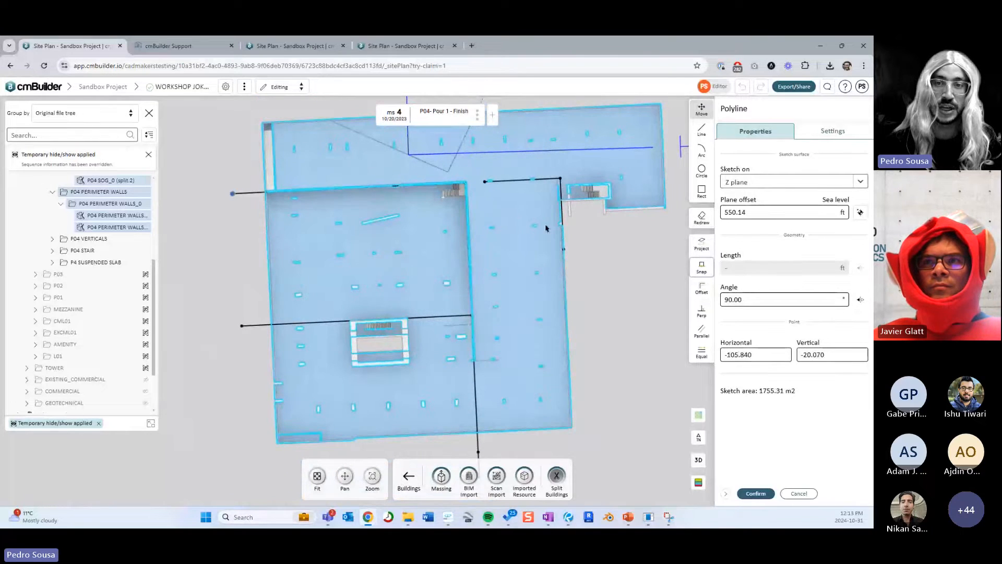
pyautogui.moveTo(565, 249)
pyautogui.mouseDown()
pyautogui.moveTo(597, 445)
pyautogui.moveTo(573, 452)
pyautogui.mouseUp()
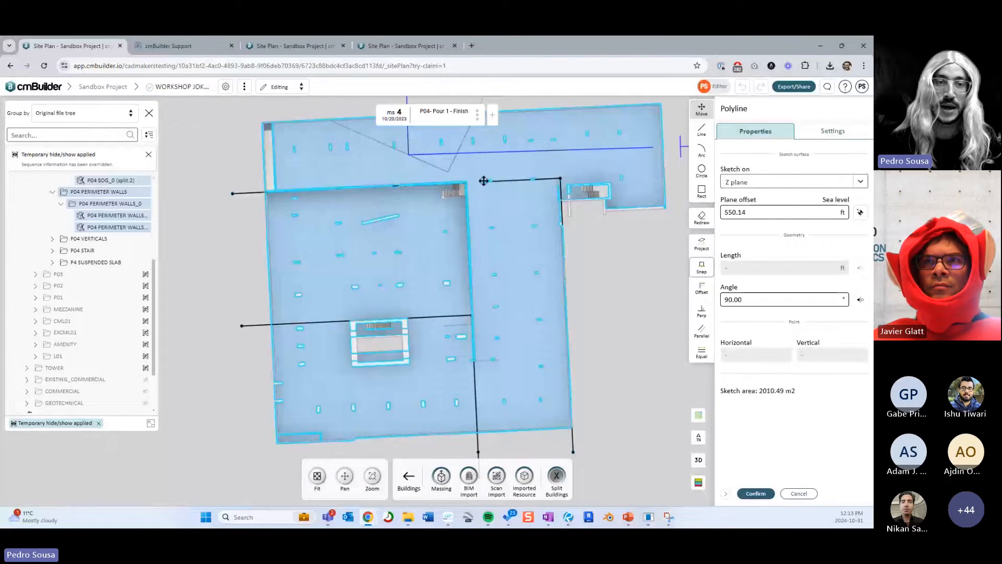
pyautogui.click(756, 493)
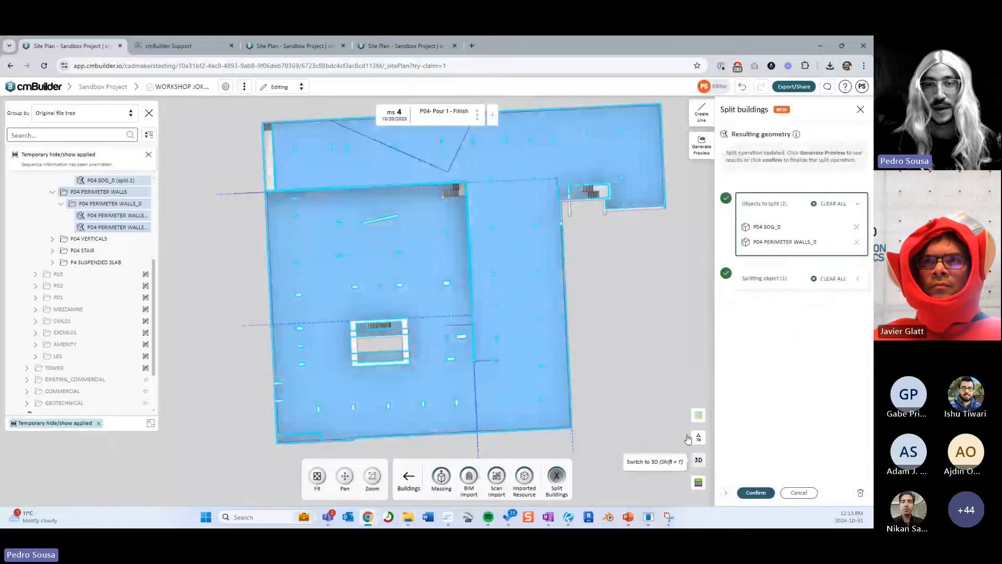
# - Leave only P04 SOG_0 as the object to split, removing P04 PERIMETER WALLS_0, and confirm the split
pyautogui.click(698, 460)
pyautogui.moveTo(610, 353); pyautogui.dragTo(642, 349, button='middle')
pyautogui.click(856, 227)
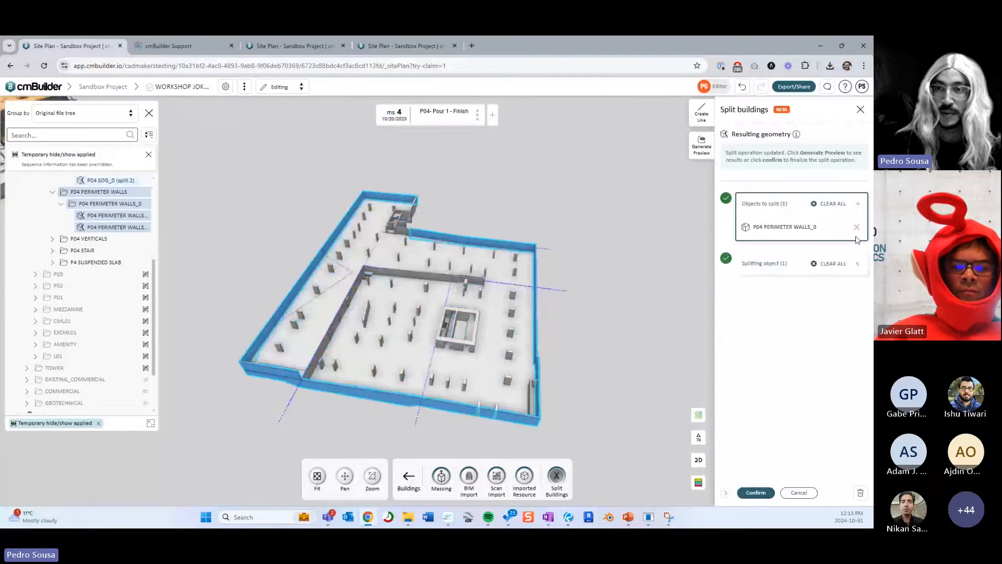
pyautogui.click(856, 226)
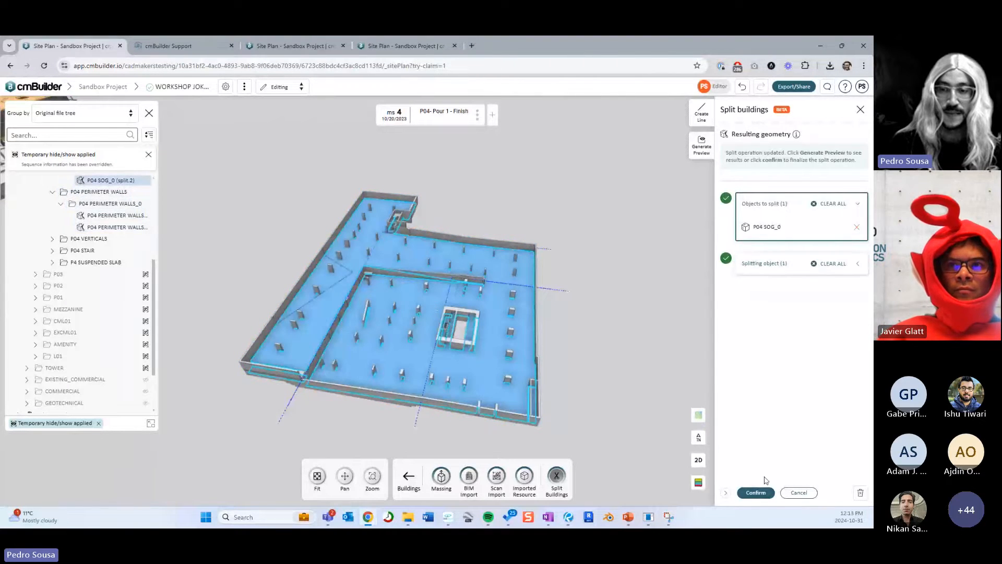
pyautogui.click(756, 493)
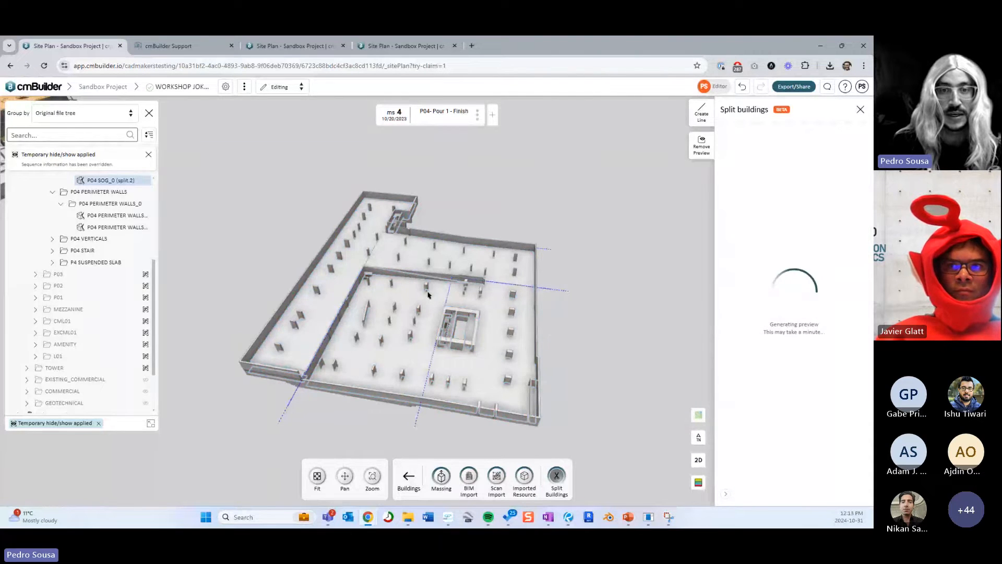
# - Select each resulting P04 SOG_0 piece in the model to inspect its extent
pyautogui.moveTo(563, 316); pyautogui.dragTo(583, 336)
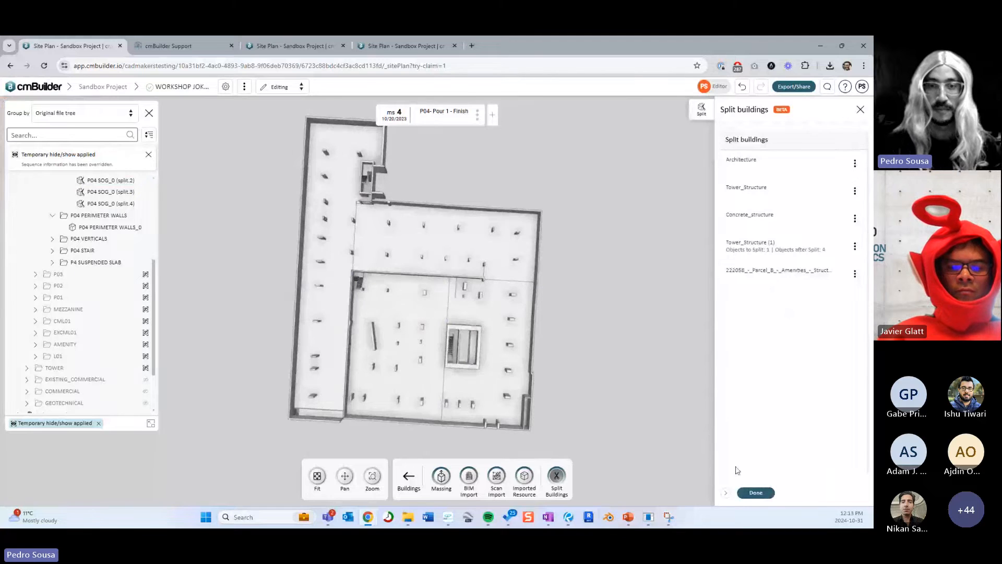
pyautogui.click(497, 327)
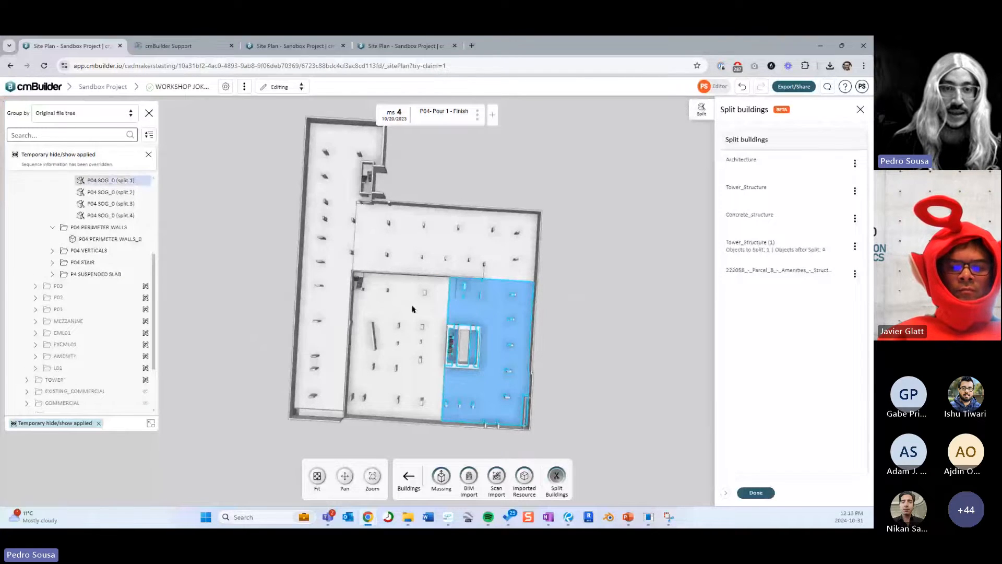
pyautogui.click(412, 309)
pyautogui.click(403, 256)
pyautogui.click(341, 250)
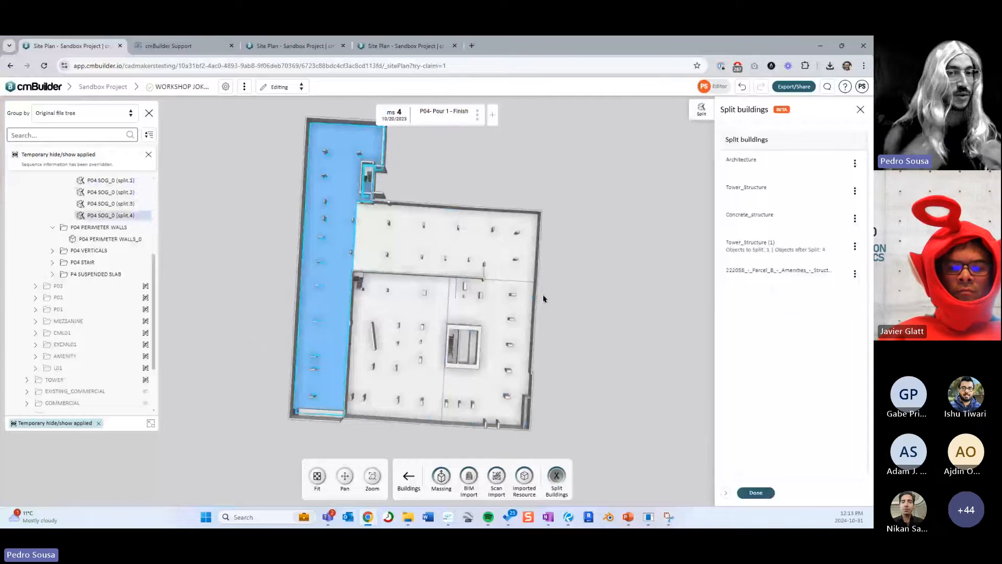
# - Close the building split and set P04 SOG_0 (split.2) to begin from the milestone P04- Pour 1 - Finish
pyautogui.click(755, 492)
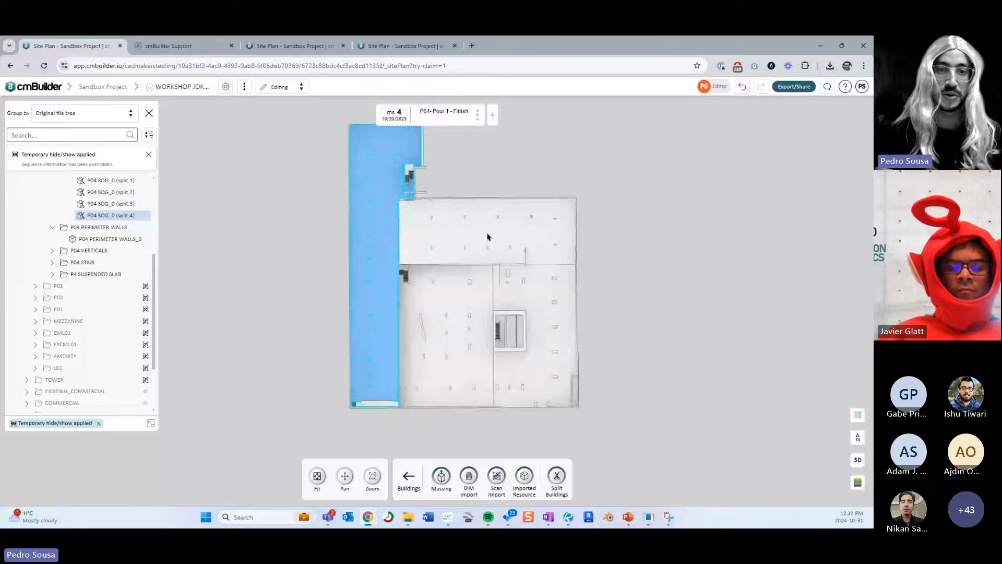
pyautogui.click(447, 310)
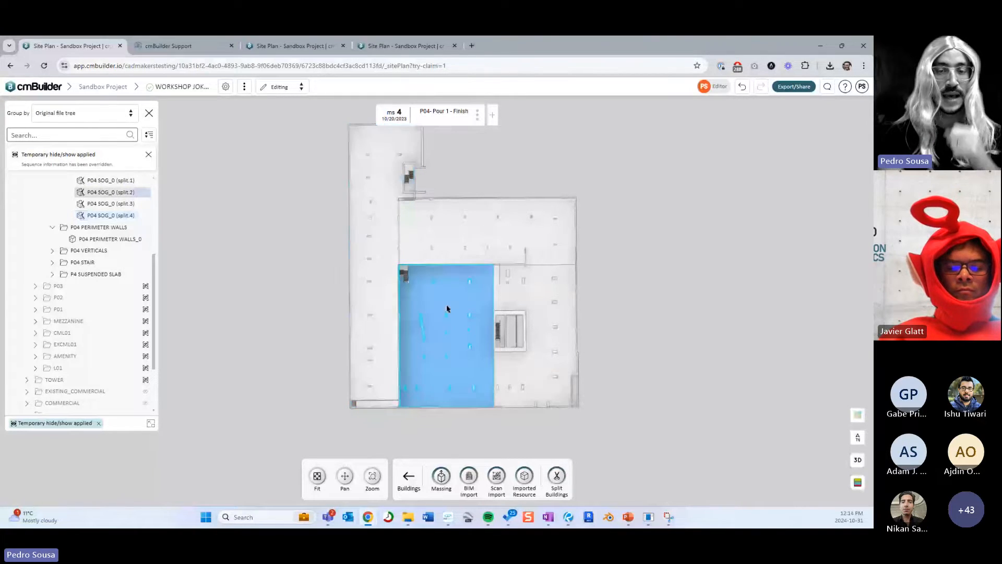
pyautogui.rightClick(454, 302)
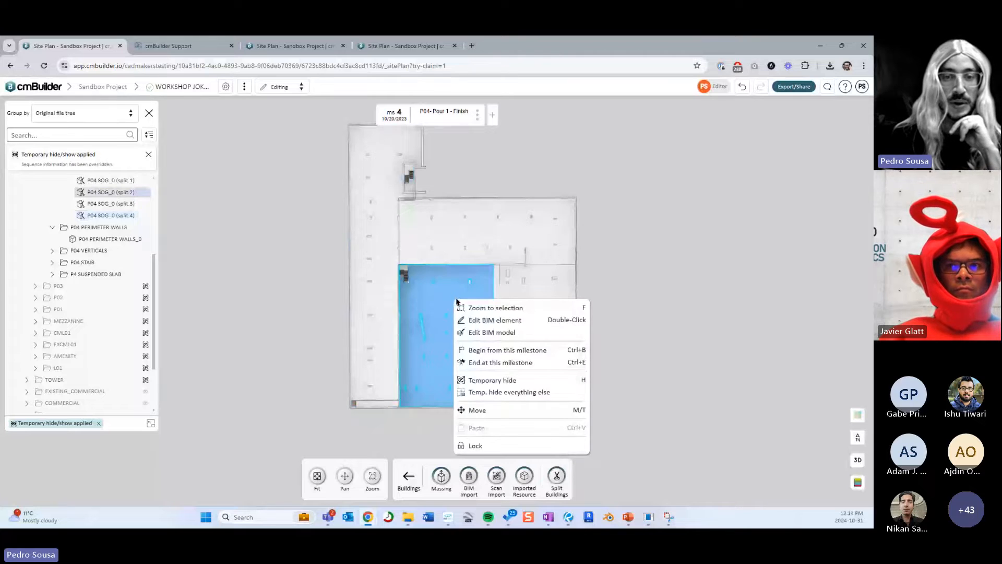
pyautogui.click(476, 350)
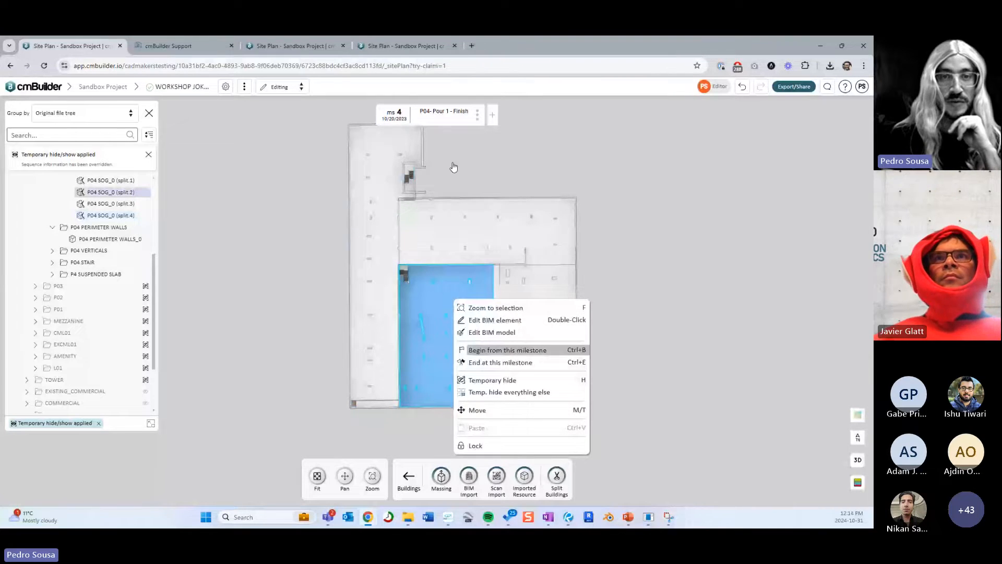
# - Advance to the milestone P04- Pour 2 - Finish and set P04 SOG_0 (split.1) to begin from it
pyautogui.click(507, 114)
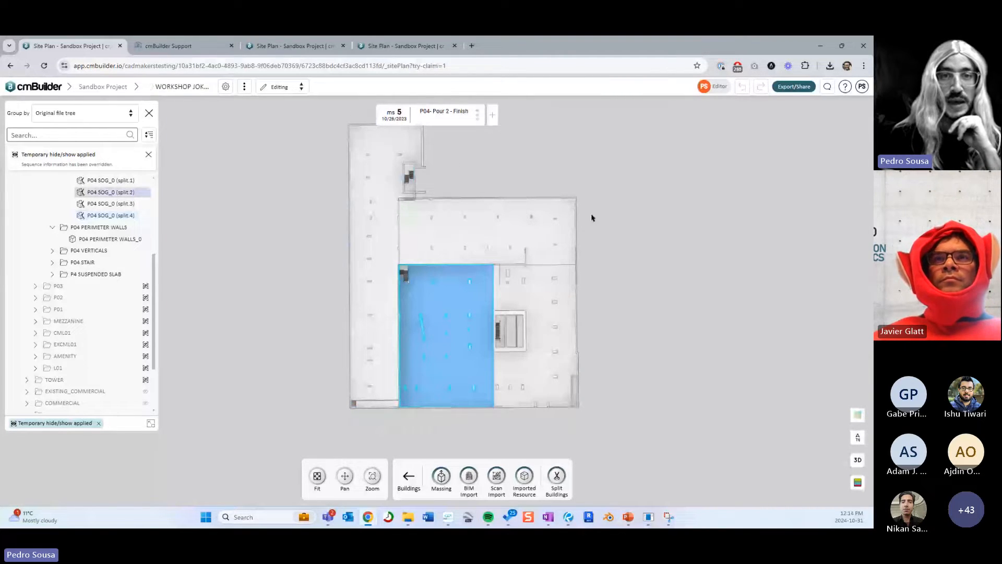
pyautogui.rightClick(505, 311)
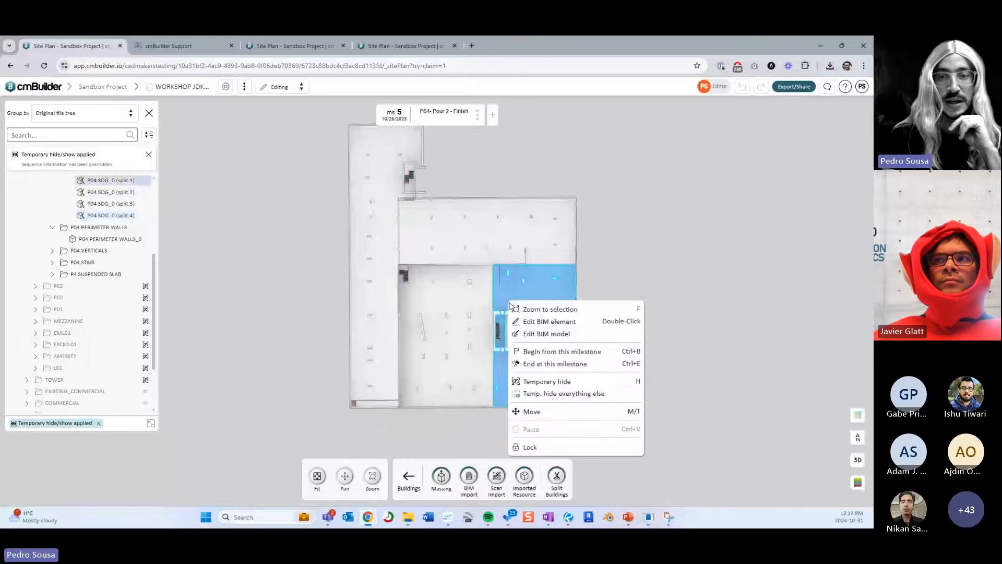
pyautogui.click(546, 353)
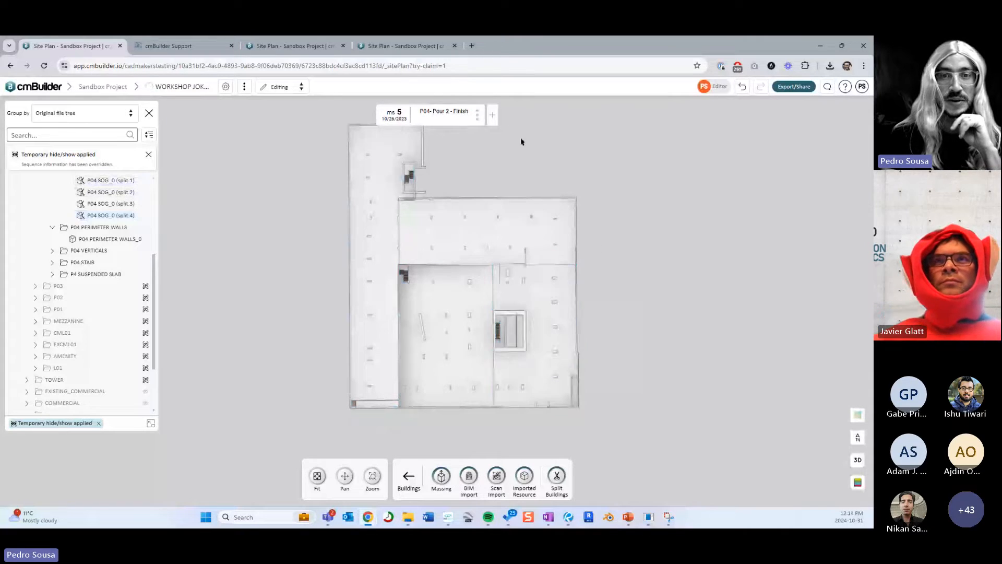
# - Begin P04 SOG_0 (split.3) from the milestone P04- Pour 3 - Finish and P04 SOG_0 (split.4) from P04- Pour 4 - Finish
pyautogui.rightClick(474, 229)
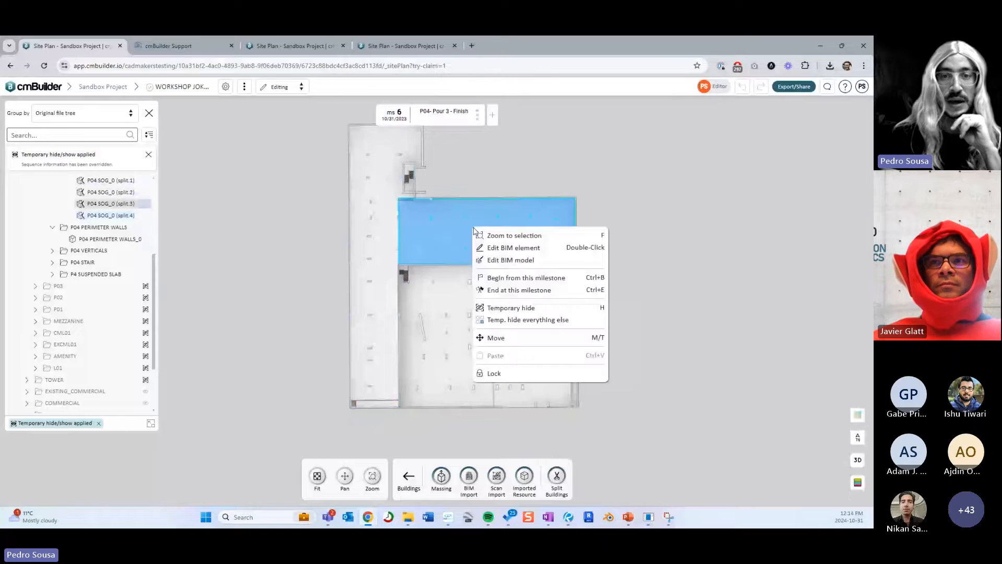
pyautogui.click(501, 278)
pyautogui.click(506, 115)
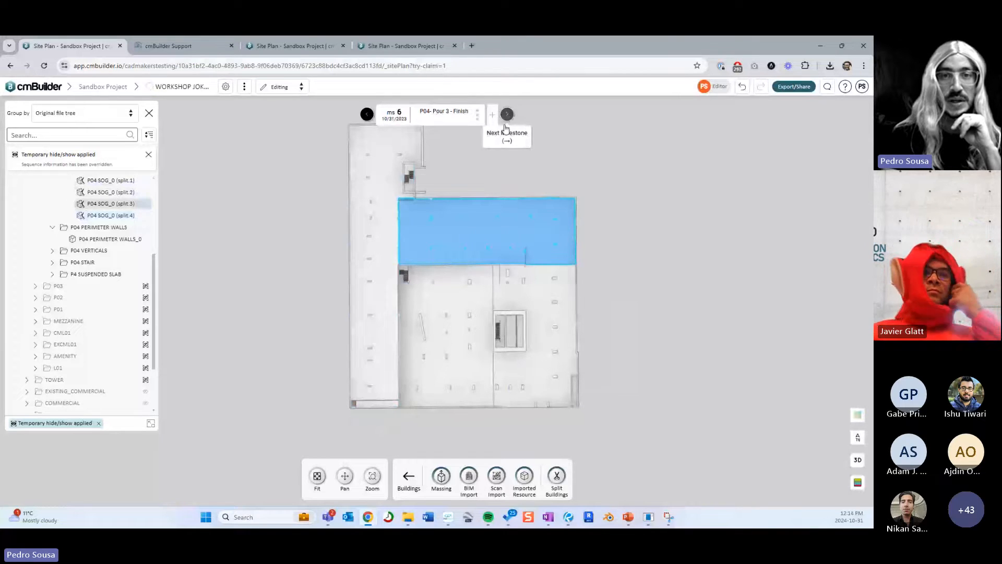
pyautogui.rightClick(372, 184)
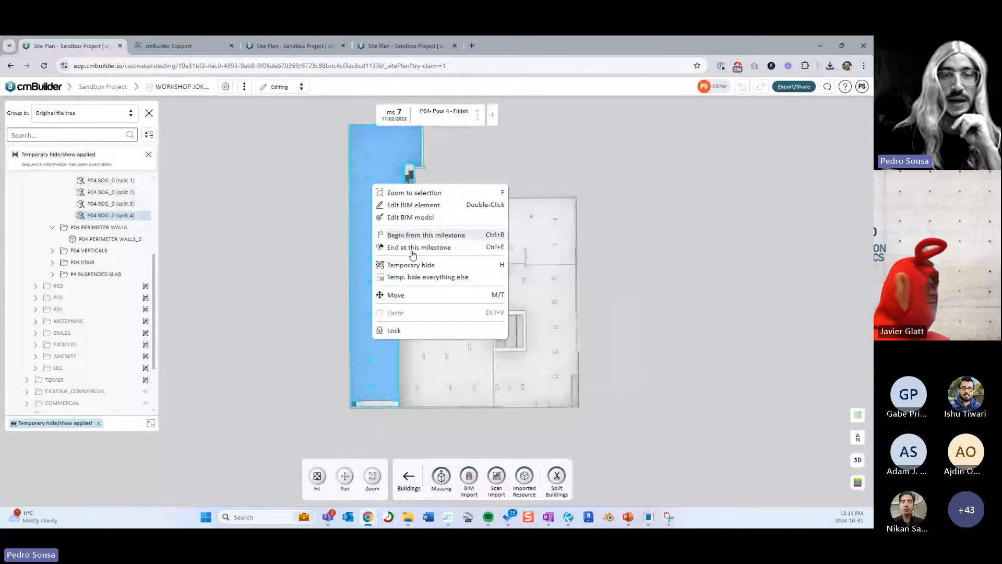
pyautogui.click(422, 236)
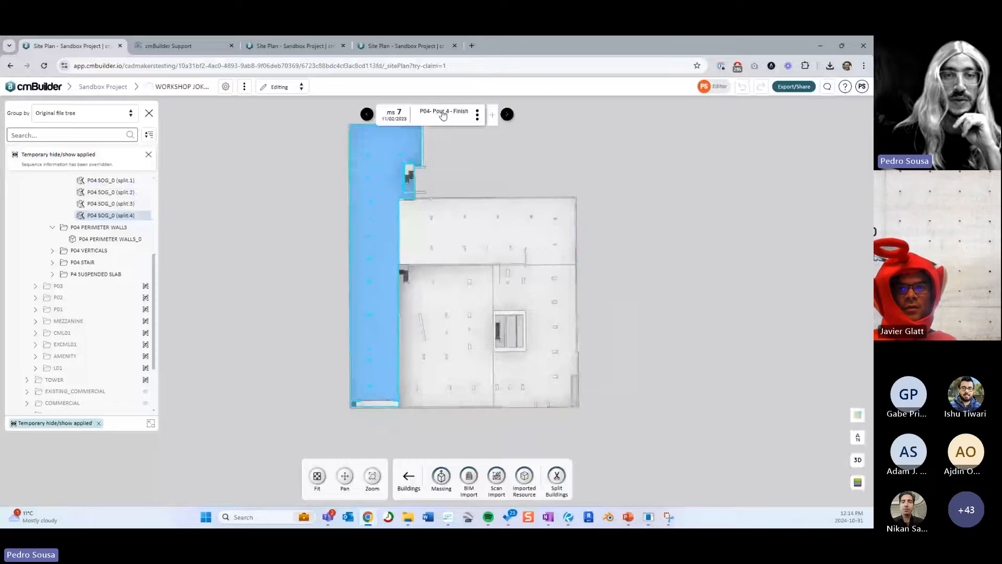
# - Go back to the milestone P04- Pour 1 - Finish and view the P04 slab in 3D
pyautogui.click(368, 116)
pyautogui.click(368, 116)
pyautogui.click(368, 116)
pyautogui.click(368, 116)
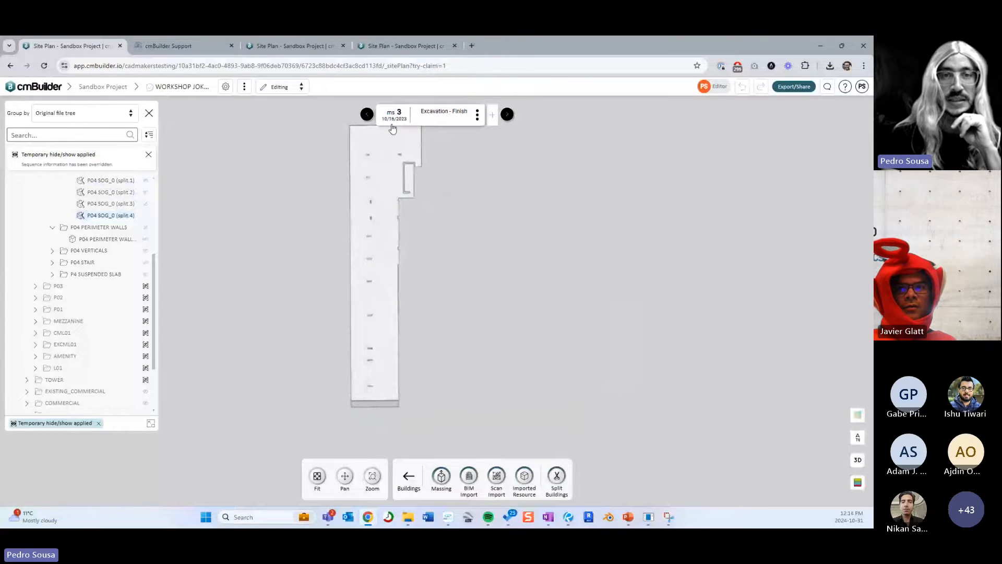
pyautogui.click(507, 115)
pyautogui.click(857, 459)
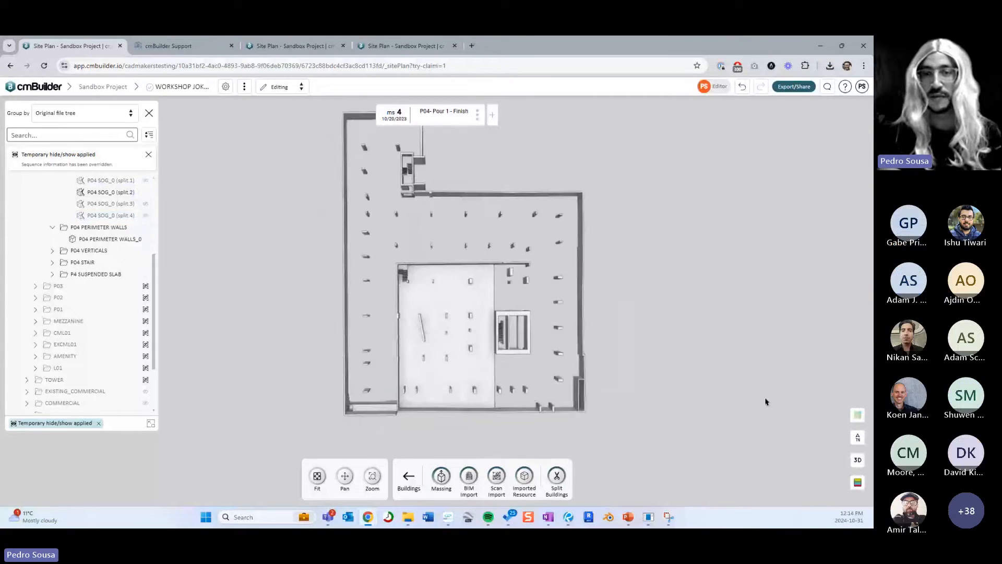
pyautogui.moveTo(623, 314); pyautogui.dragTo(577, 306)
pyautogui.scroll(5, 577, 306)
# - Step through the milestones from Excavation - Finish to P04- Pour 4 - Finish to review the slab pour sequence
pyautogui.press('Right')
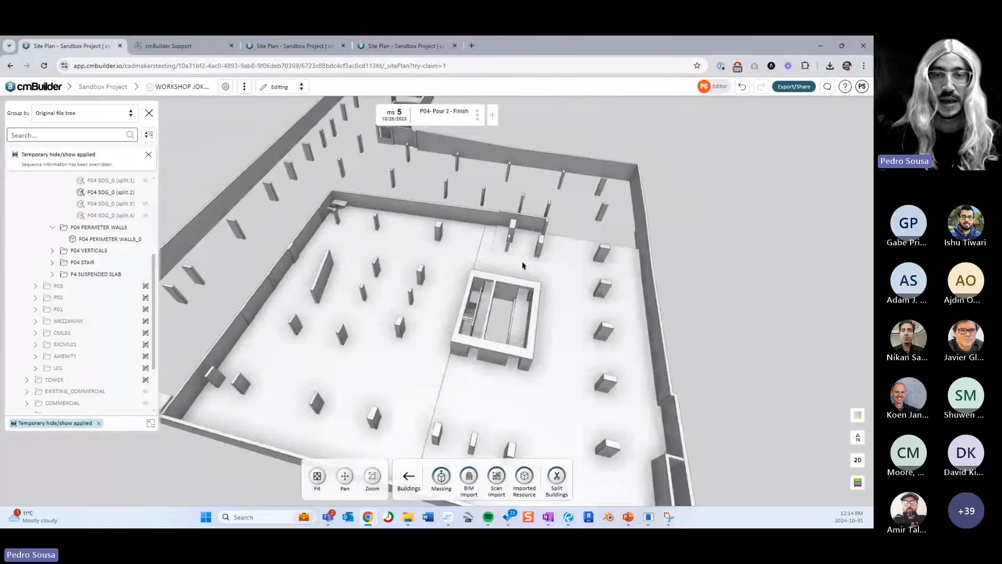
pyautogui.press('Right')
pyautogui.press('Right')
pyautogui.moveTo(331, 213); pyautogui.dragTo(389, 228)
pyautogui.press('Left')
pyautogui.press('Left')
pyautogui.press('Left')
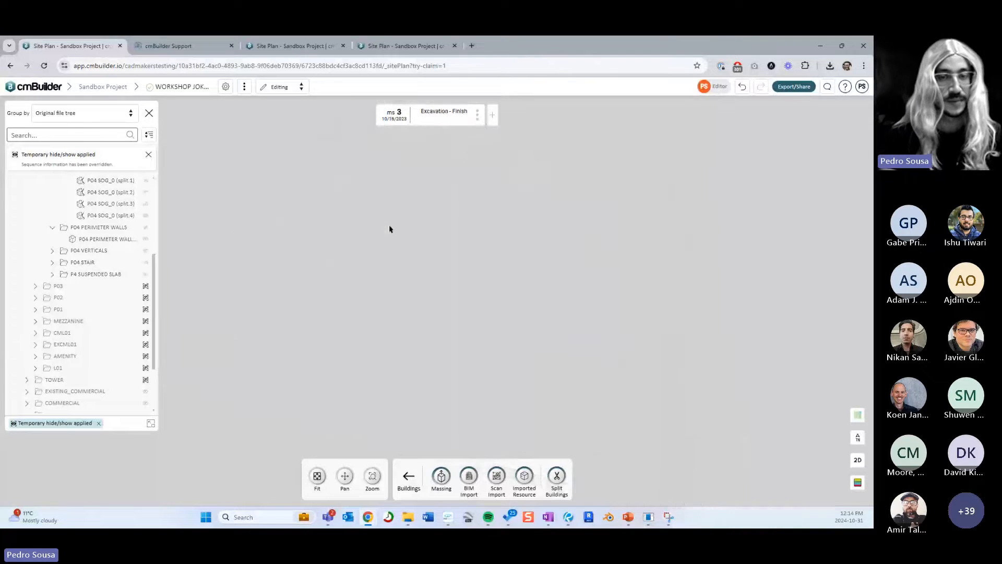
pyautogui.press('Right')
pyautogui.press('Right')
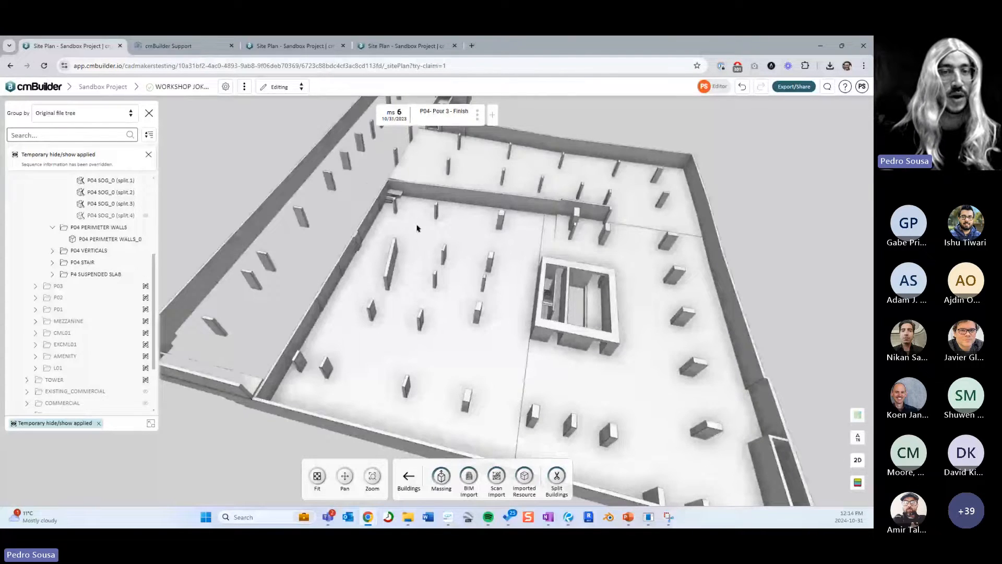
pyautogui.press('Right')
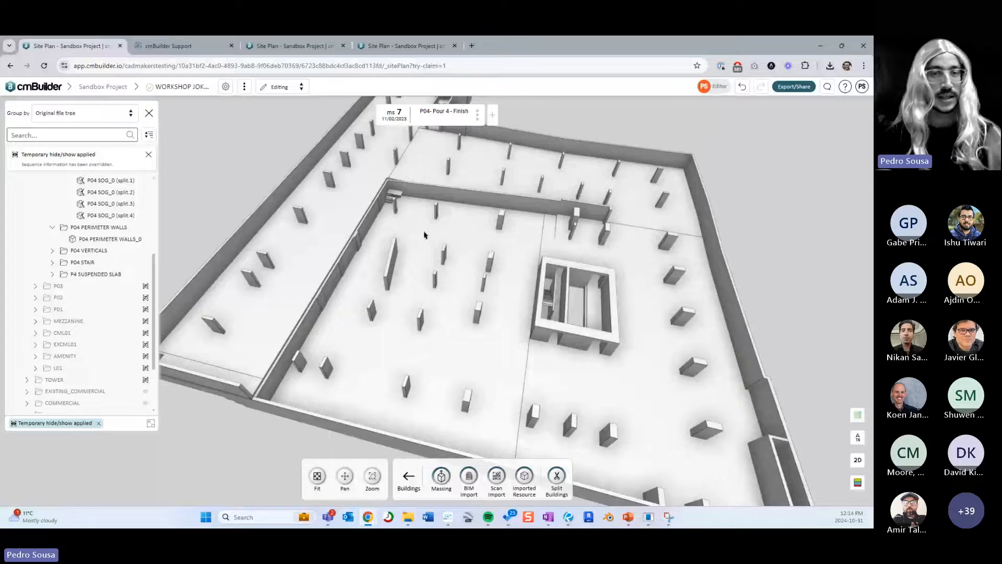
# - Open the BIM element settings of P04 SOG_0 (split.2) to review its timeline and properties, and close them
pyautogui.click(427, 235)
pyautogui.rightClick(427, 232)
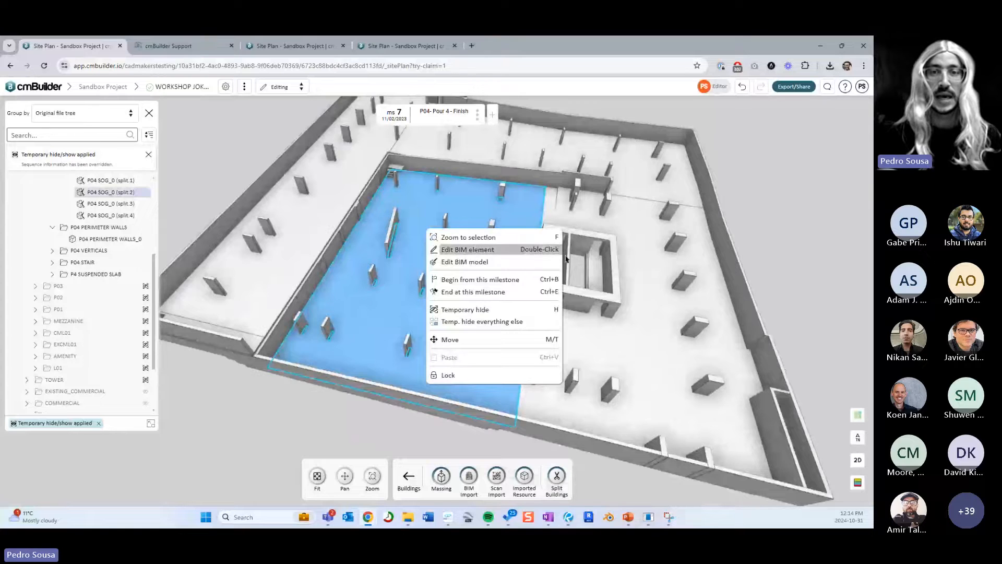
pyautogui.click(541, 251)
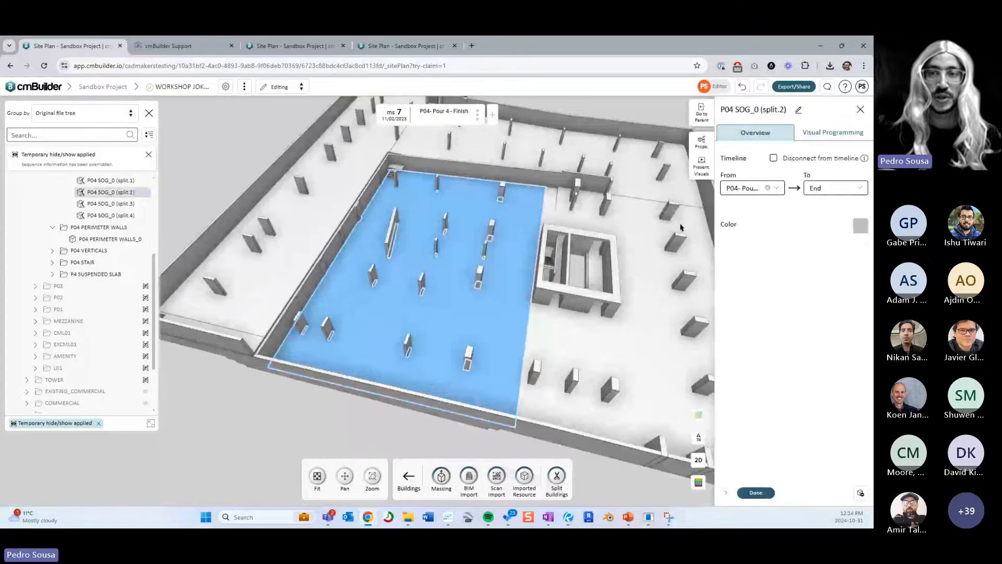
pyautogui.click(704, 146)
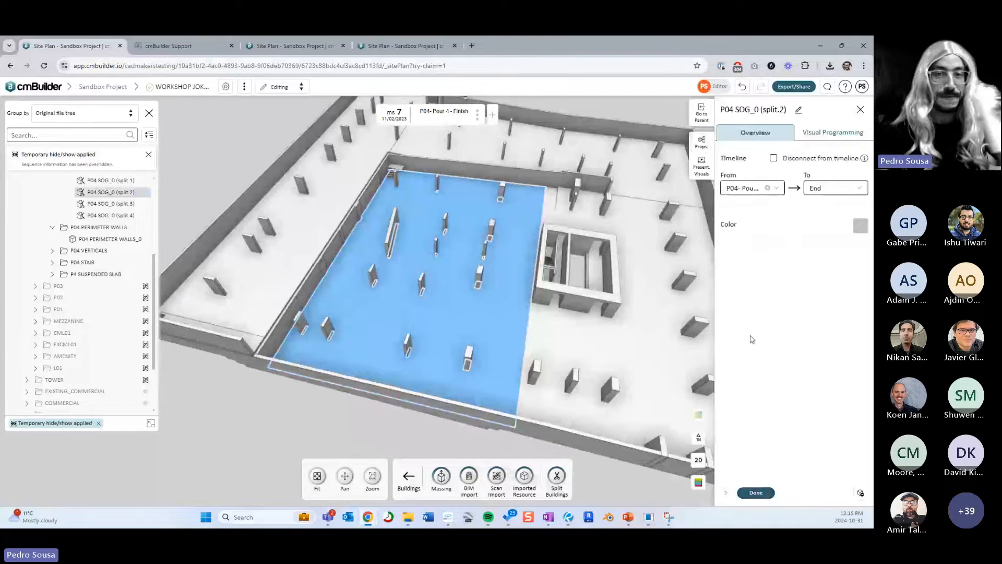
pyautogui.click(755, 492)
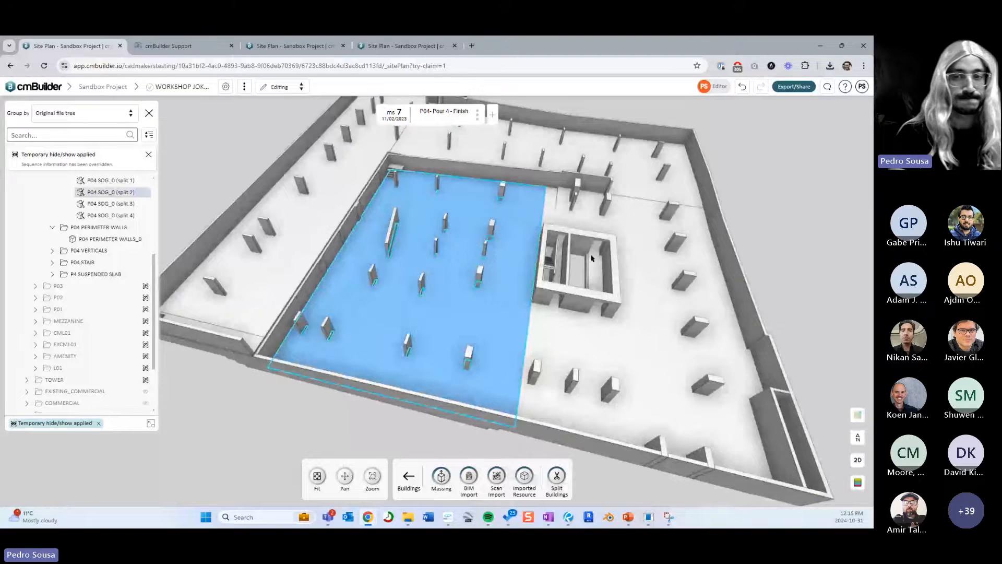
# - Temporarily hide the PARKADE levels of Tower_Structure (1) and show its TOWER levels instead
pyautogui.scroll(-5, 660, 228)
pyautogui.scroll(5, 96, 331)
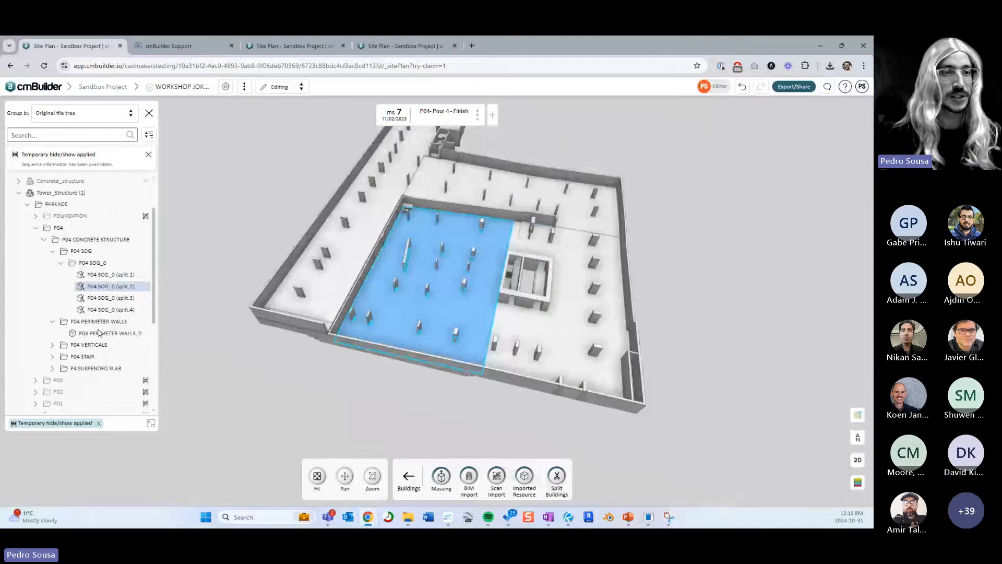
pyautogui.click(36, 285)
pyautogui.click(57, 261)
pyautogui.keyDown('shift'); pyautogui.click(75, 377); pyautogui.keyUp('shift')
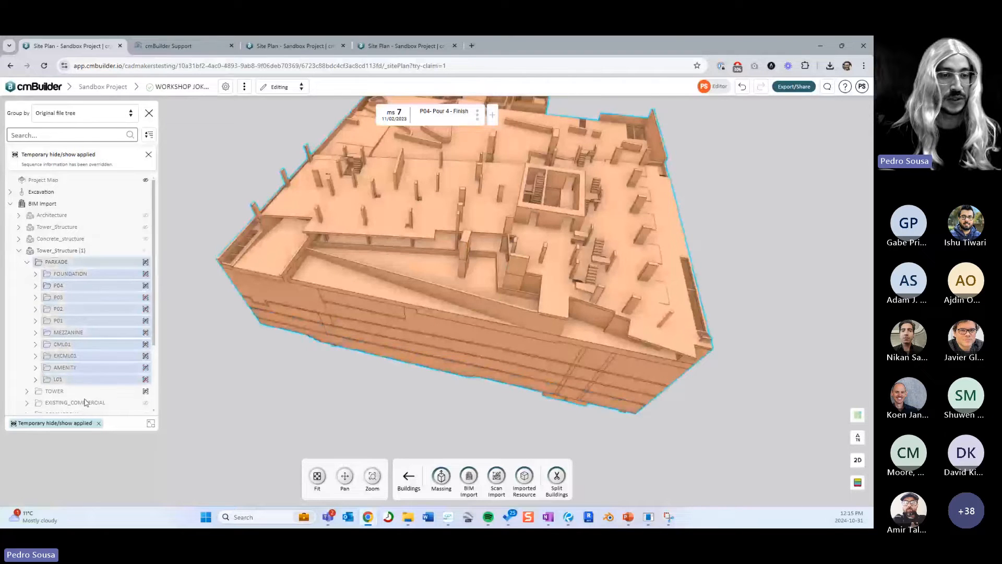
pyautogui.click(62, 390)
pyautogui.click(466, 308)
pyautogui.moveTo(465, 308); pyautogui.dragTo(448, 252)
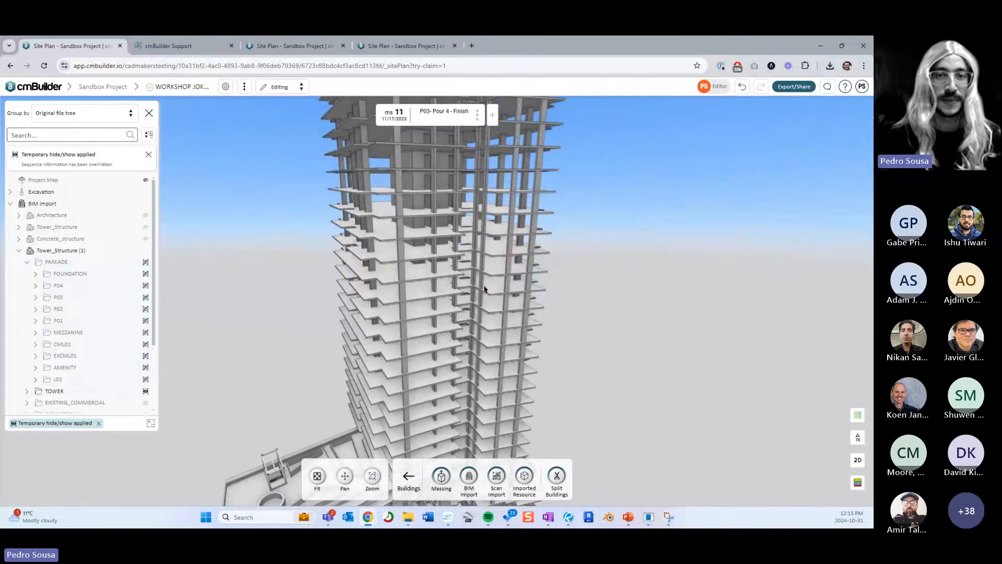
pyautogui.moveTo(438, 271); pyautogui.dragTo(439, 286)
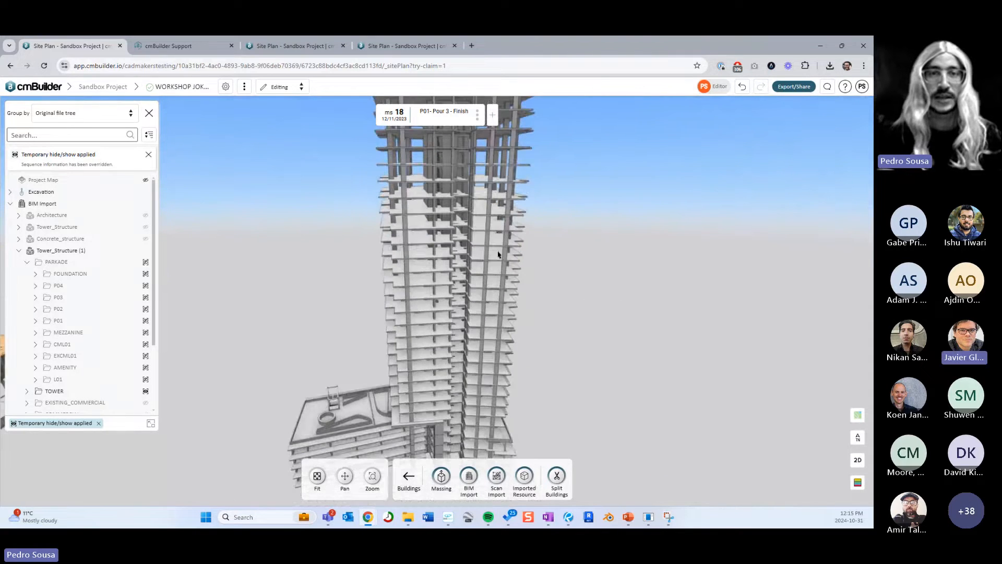
# - Open the existing split of the Tower_Structure (1) model for editing, accepting the split warning, and list its splitting objects
pyautogui.rightClick(445, 217)
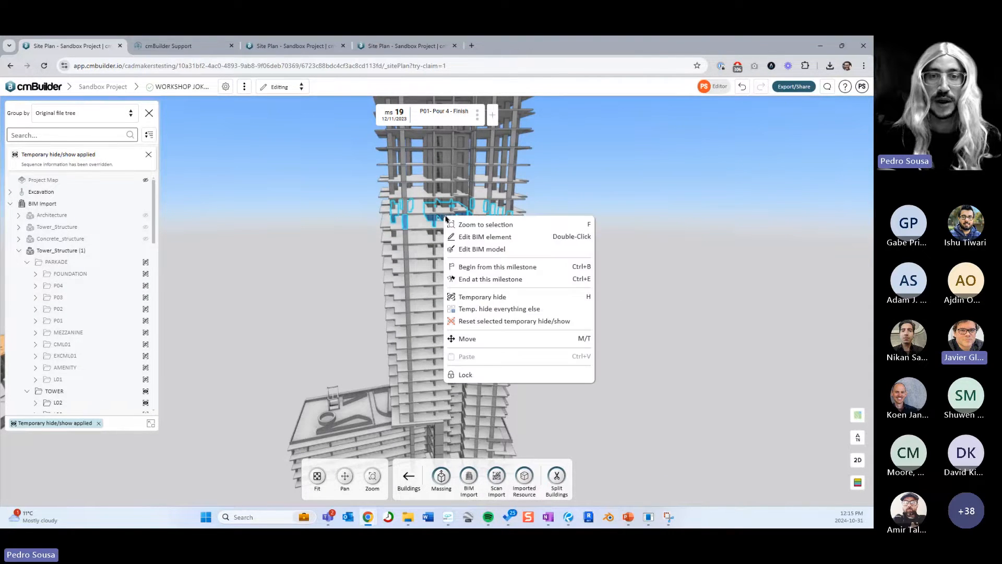
pyautogui.click(482, 250)
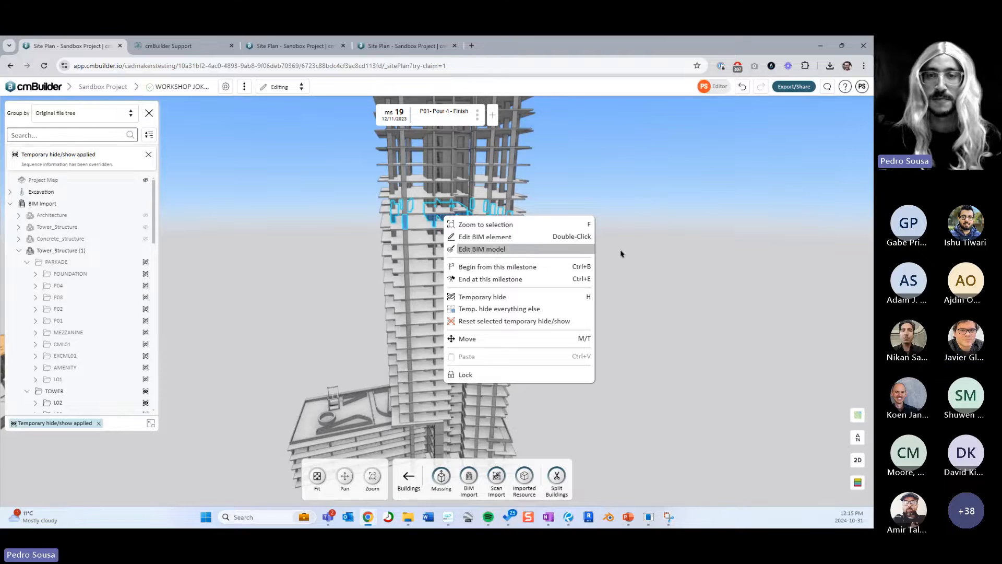
pyautogui.click(702, 211)
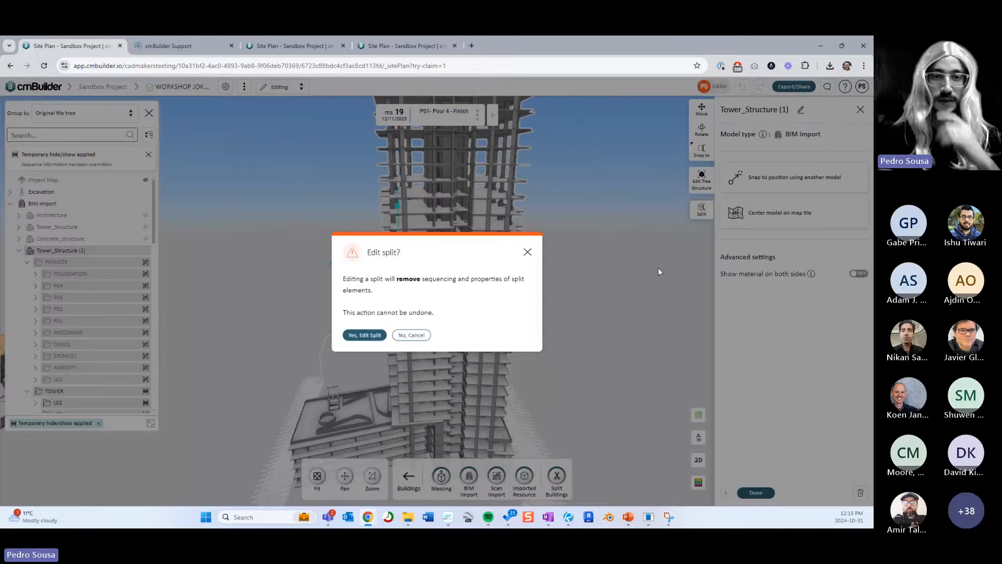
pyautogui.click(373, 335)
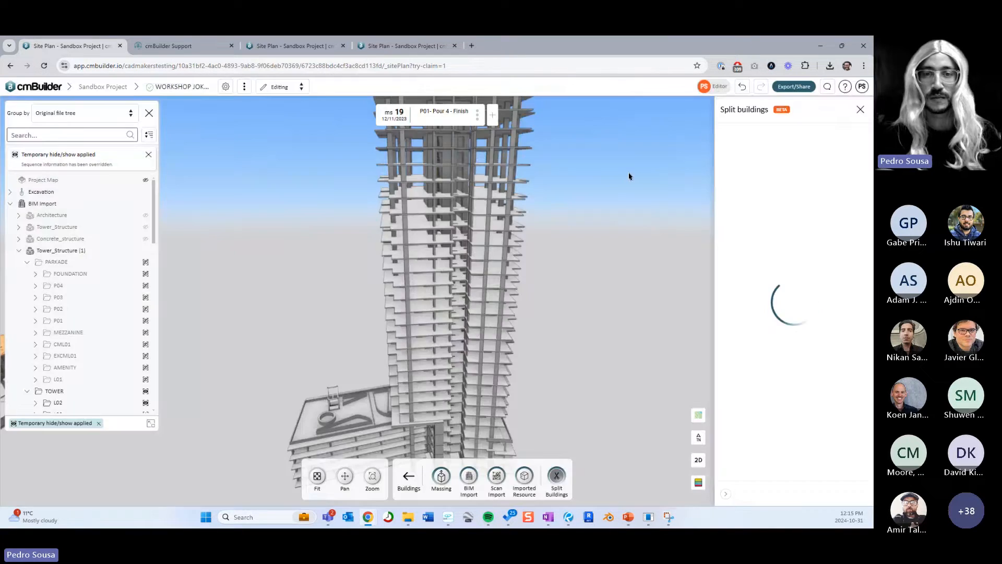
pyautogui.click(781, 264)
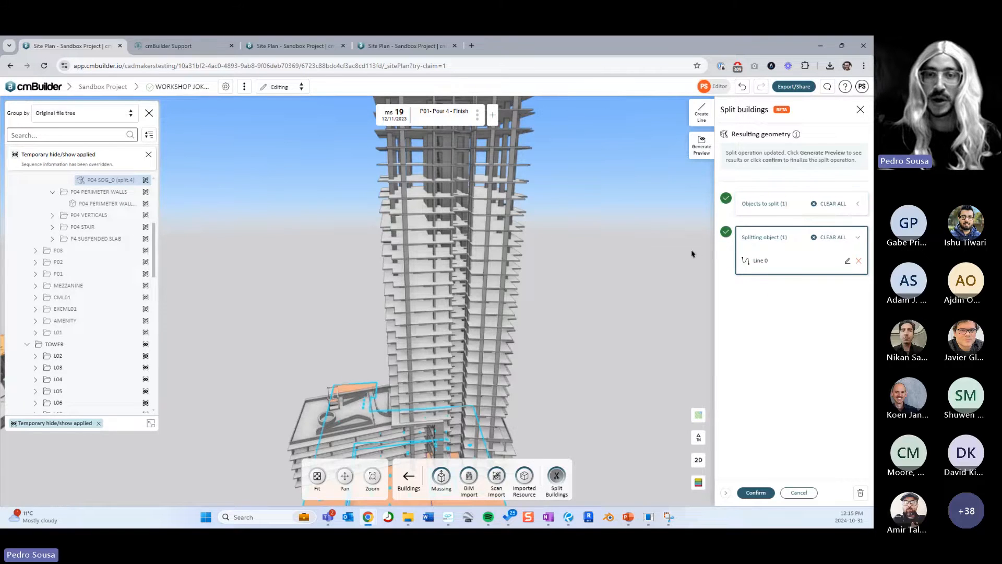
# - In a top-down view, sketch a new straight split line from the tower core to beyond the building's outer edge
pyautogui.scroll(-3, 619, 267)
pyautogui.moveTo(620, 267); pyautogui.dragTo(590, 313)
pyautogui.click(698, 460)
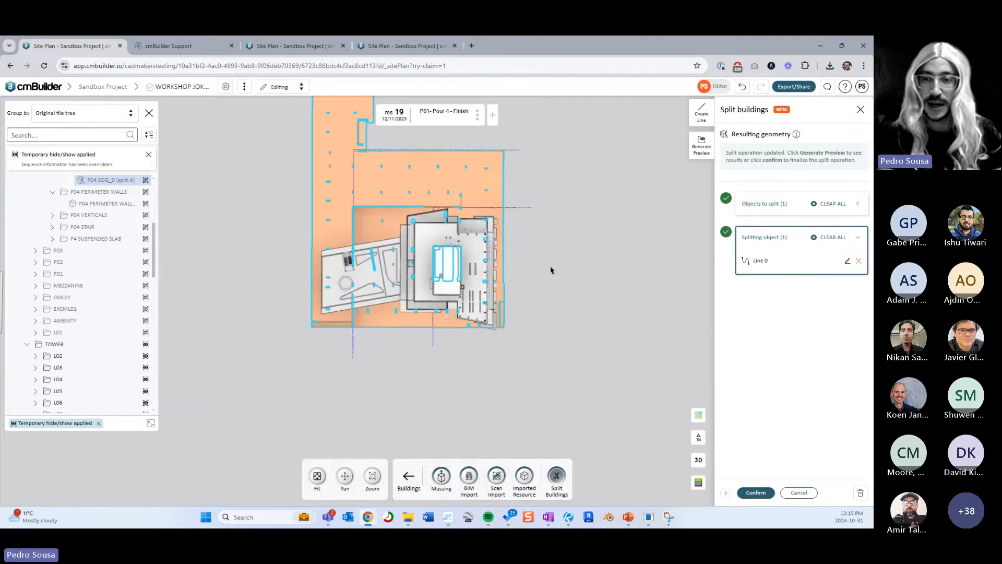
pyautogui.moveTo(551, 267); pyautogui.dragTo(604, 299, button='right')
pyautogui.scroll(3, 604, 299)
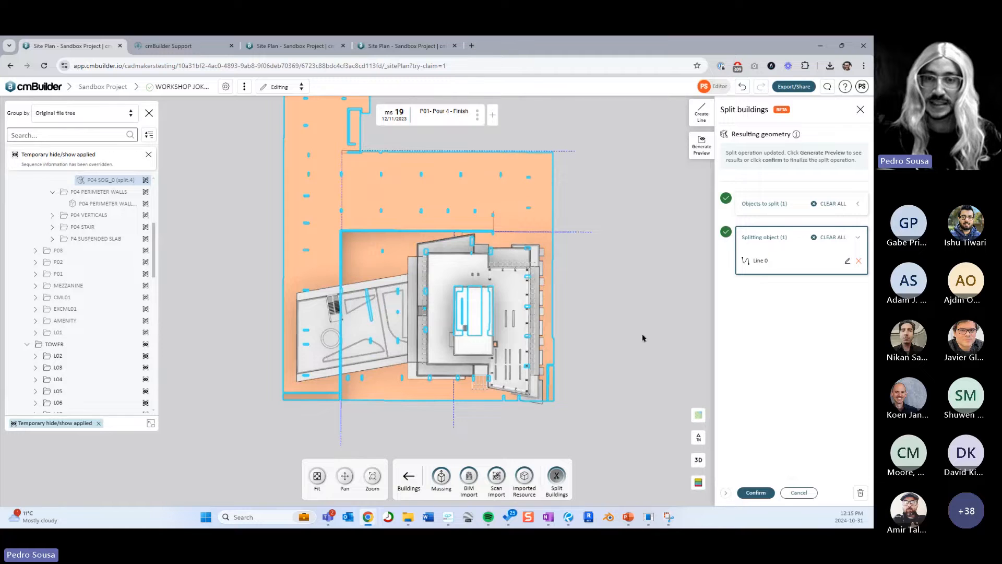
pyautogui.click(701, 113)
pyautogui.scroll(3, 501, 418)
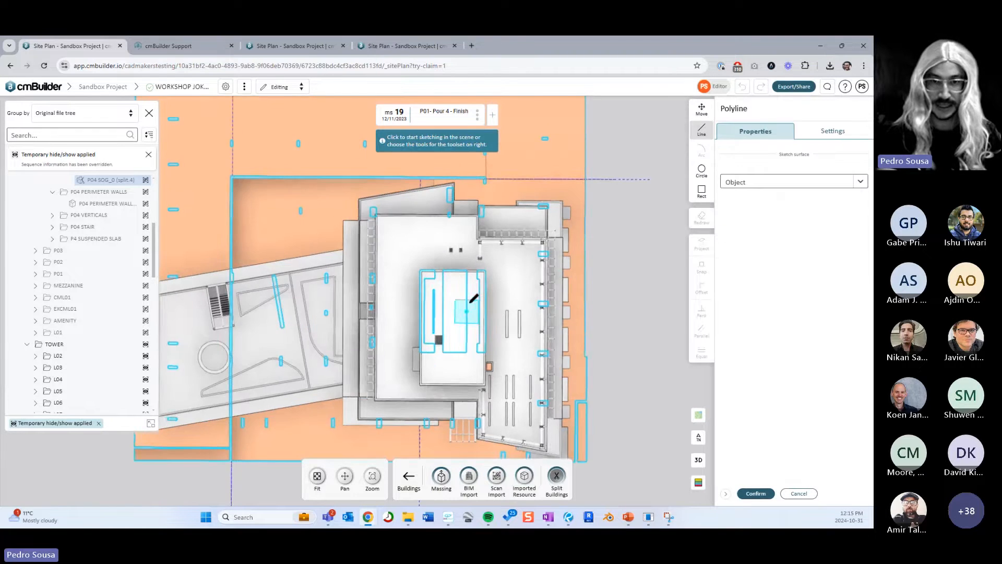
pyautogui.moveTo(463, 266); pyautogui.dragTo(467, 220, button='right')
pyautogui.scroll(-2, 461, 372)
pyautogui.moveTo(470, 302)
pyautogui.mouseDown(button='right')
pyautogui.moveTo(471, 405)
pyautogui.moveTo(463, 201)
pyautogui.mouseUp(button='right')
pyautogui.click(444, 263)
pyautogui.scroll(-3, 451, 316)
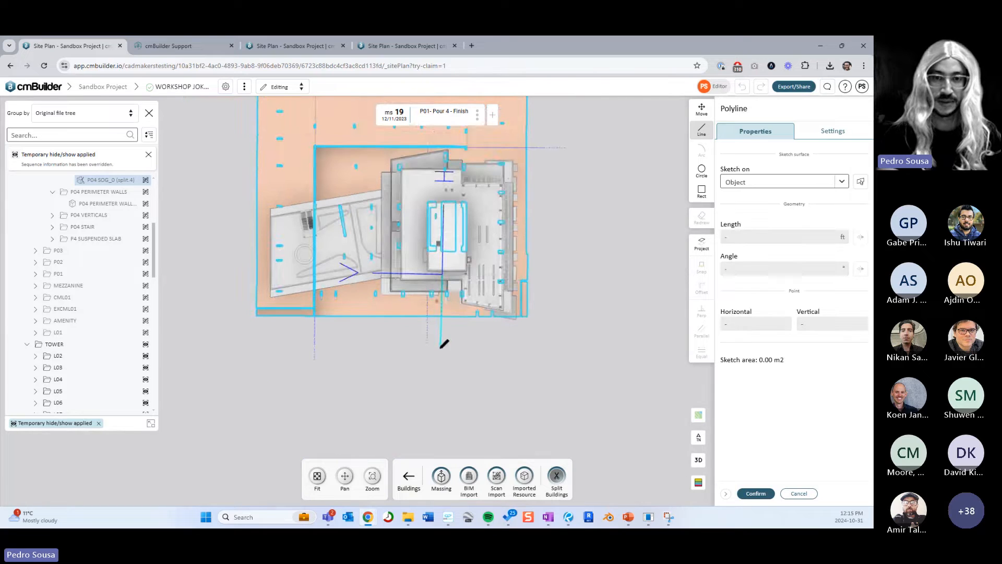
pyautogui.click(443, 354)
# - End the line, adjust its placement across the tower, and confirm the sketch as a second splitting object
pyautogui.press('Escape')
pyautogui.moveTo(465, 297); pyautogui.dragTo(469, 340, button='right')
pyautogui.moveTo(446, 315); pyautogui.dragTo(449, 158)
pyautogui.moveTo(504, 318)
pyautogui.mouseDown()
pyautogui.moveTo(512, 274)
pyautogui.moveTo(502, 246)
pyautogui.moveTo(521, 369)
pyautogui.moveTo(469, 250)
pyautogui.moveTo(459, 253)
pyautogui.mouseUp()
pyautogui.click(475, 243)
pyautogui.moveTo(576, 294)
pyautogui.mouseDown()
pyautogui.moveTo(554, 277)
pyautogui.moveTo(595, 239)
pyautogui.moveTo(561, 226)
pyautogui.mouseUp()
pyautogui.click(755, 493)
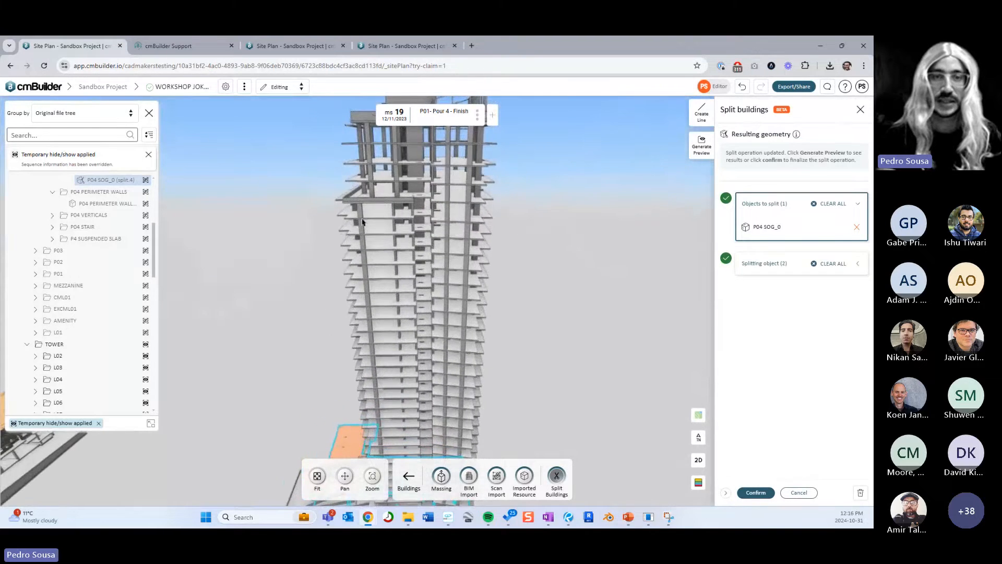
# - Add the L36 suspended slab near the tower's top to the objects to split
pyautogui.moveTo(413, 239); pyautogui.dragTo(403, 206)
pyautogui.click(402, 205)
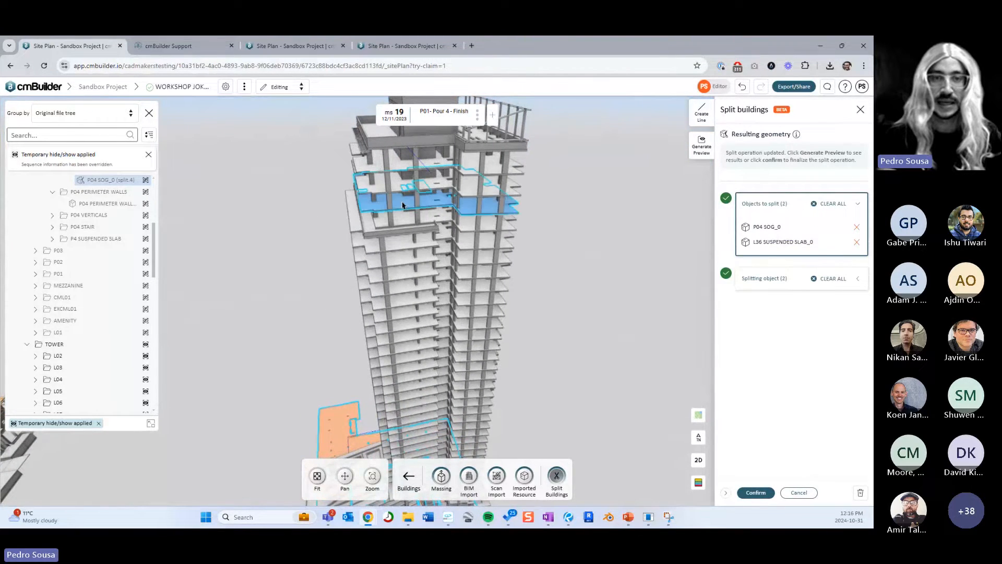
pyautogui.moveTo(587, 211); pyautogui.dragTo(597, 237)
# - Edit splitting object Line 1, shift the line sideways across the tower core in the top-down view, and confirm the sketch
pyautogui.click(789, 278)
pyautogui.click(846, 278)
pyautogui.moveTo(448, 260); pyautogui.dragTo(477, 206, button='middle')
pyautogui.scroll(4, 463, 266)
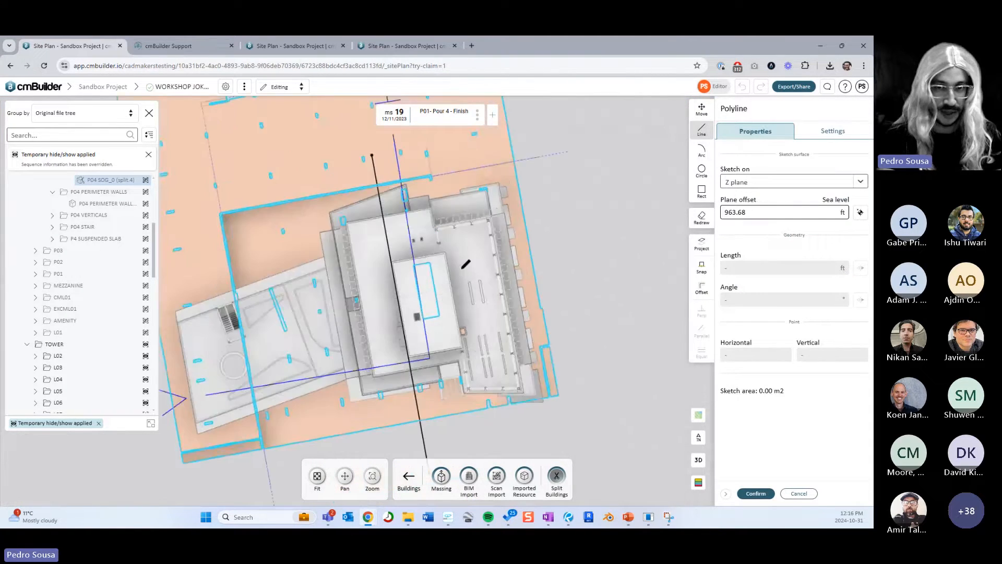
pyautogui.moveTo(448, 297); pyautogui.dragTo(441, 257, button='middle')
pyautogui.press('Escape')
pyautogui.moveTo(395, 274); pyautogui.dragTo(423, 271)
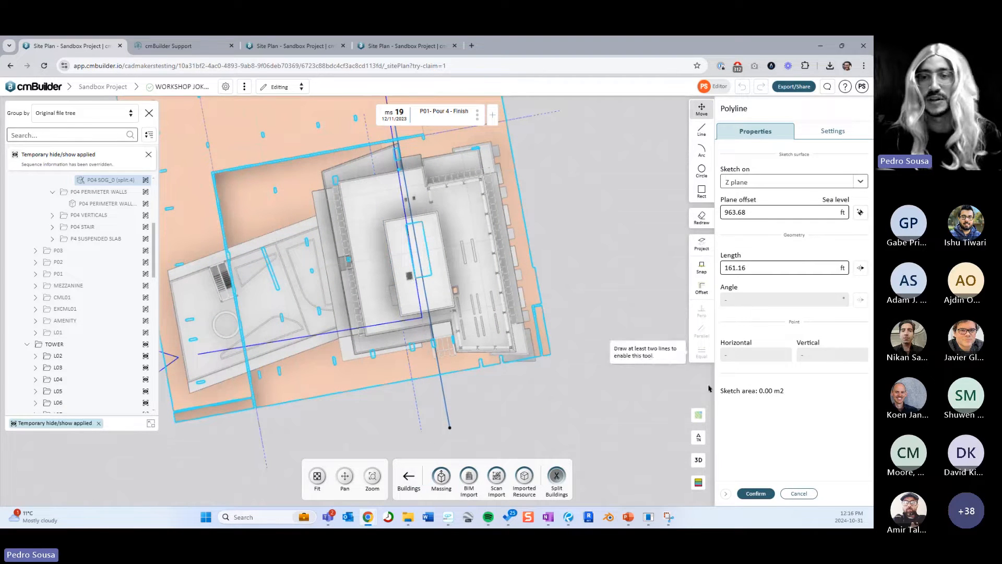
pyautogui.click(756, 493)
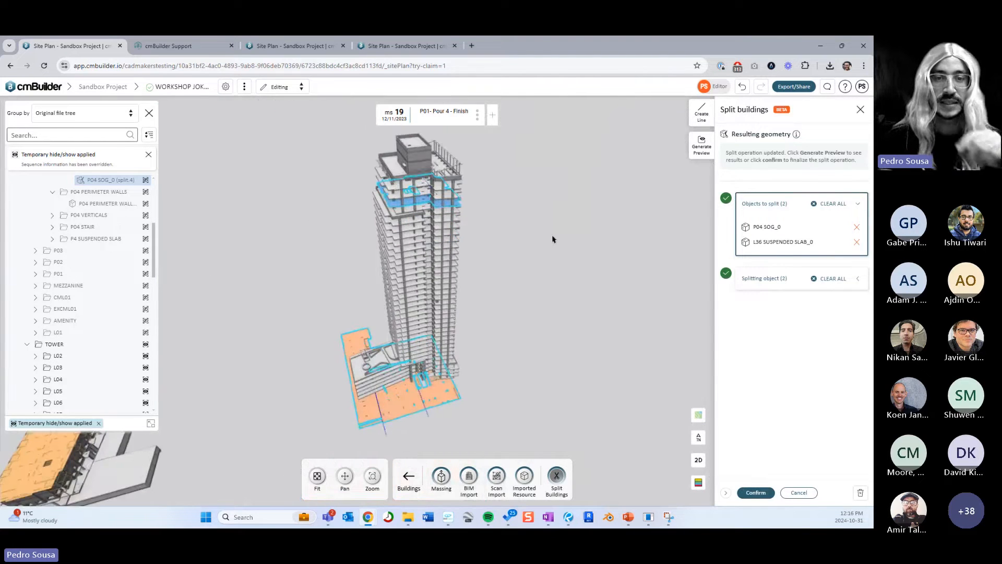
# - Examine the objects to split and the splitting objects, comparing both lists with the tower model
pyautogui.click(765, 280)
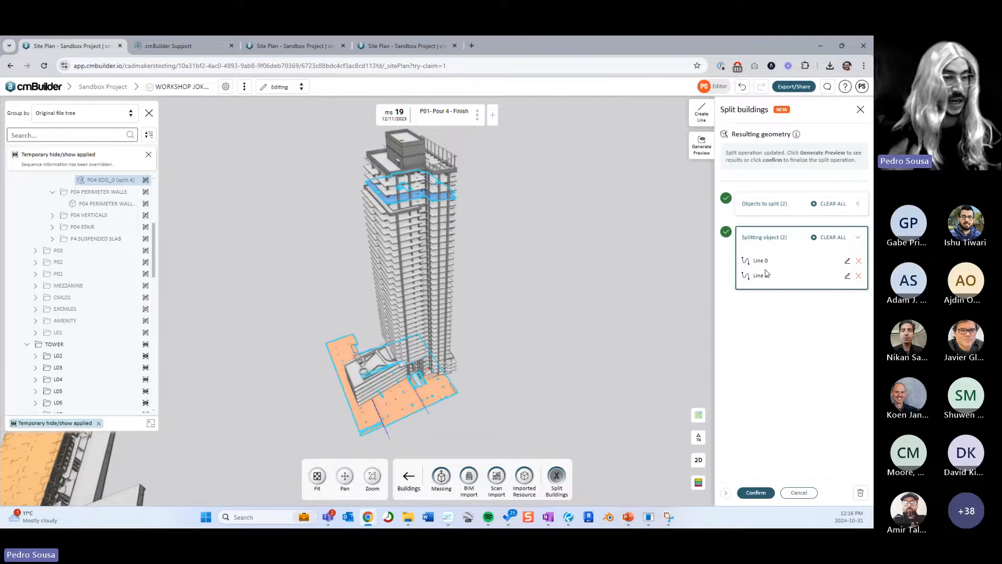
pyautogui.click(771, 205)
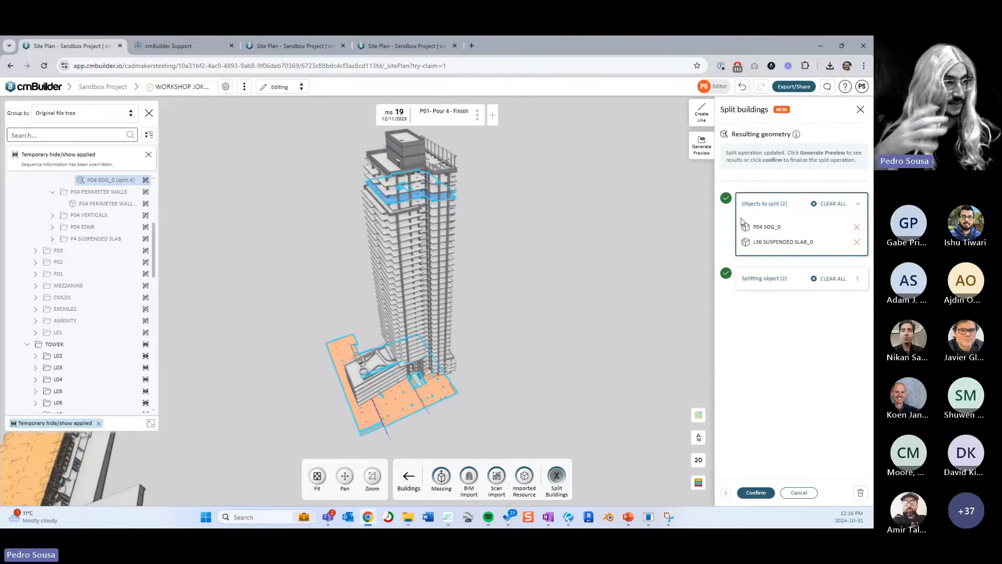
pyautogui.click(778, 281)
pyautogui.click(858, 204)
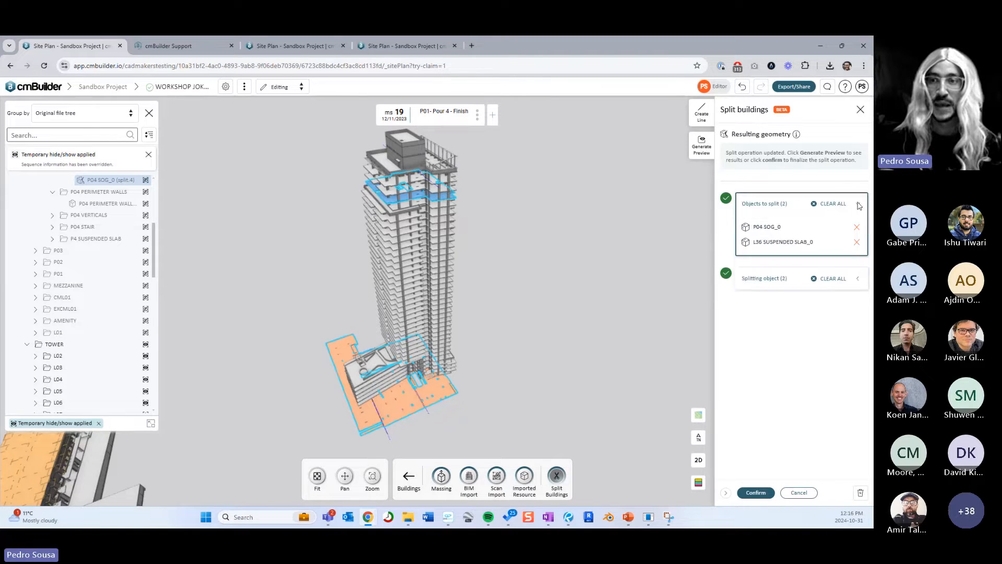
pyautogui.click(772, 279)
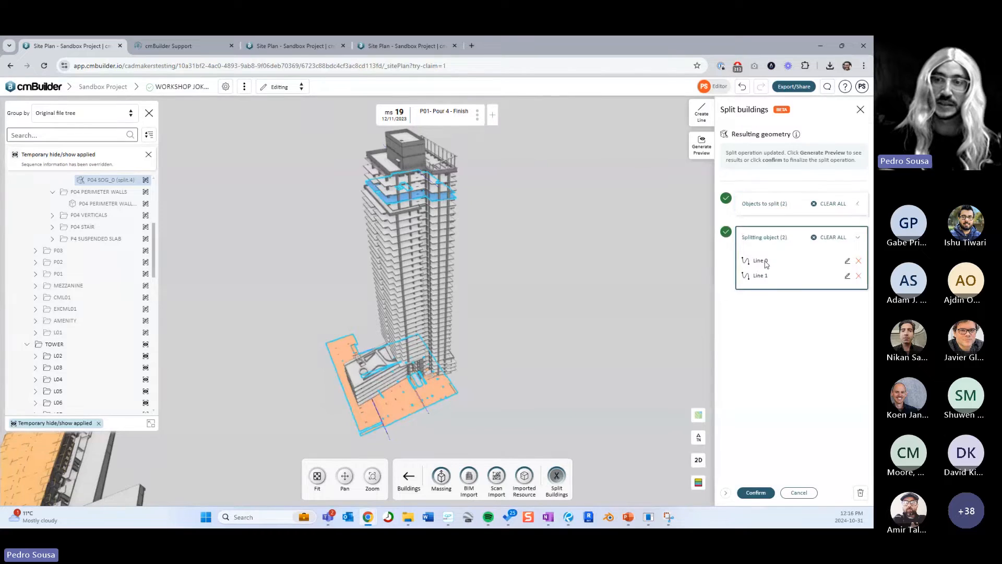
pyautogui.click(775, 209)
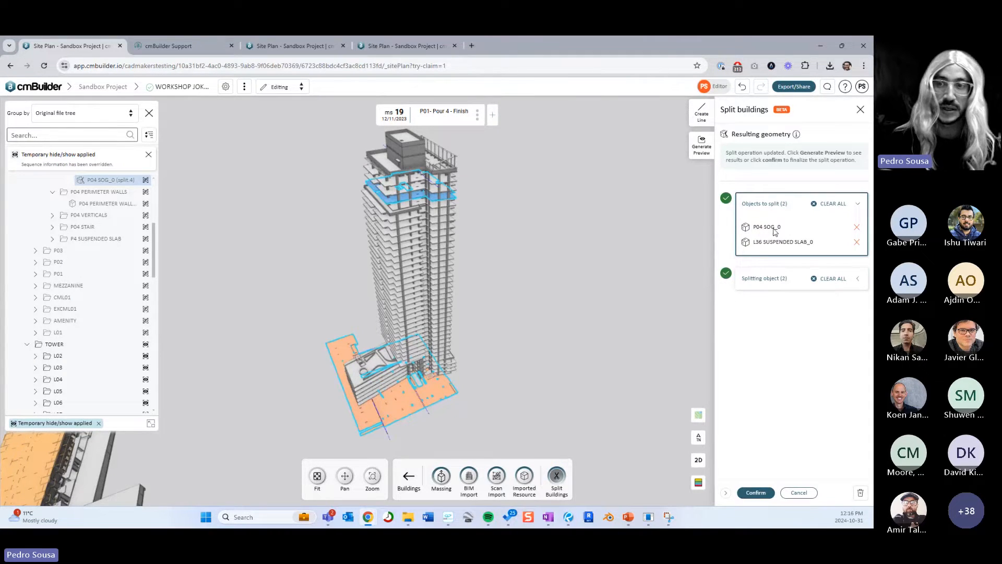
pyautogui.click(769, 278)
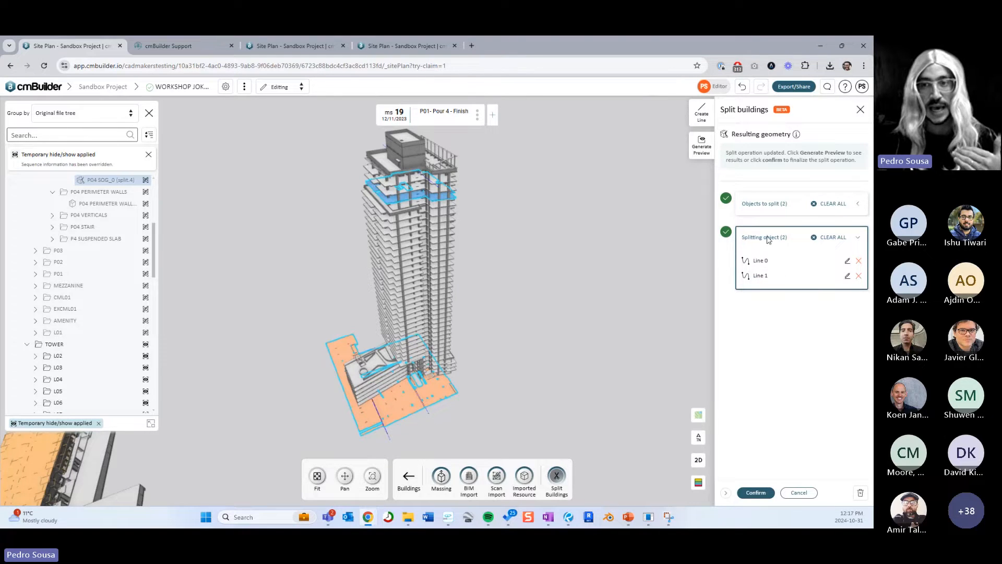
pyautogui.click(770, 205)
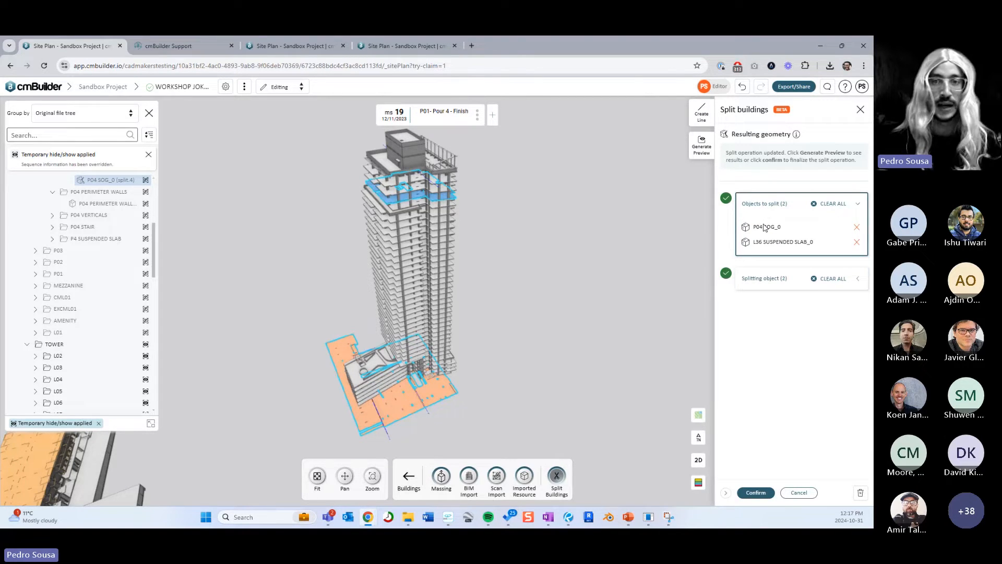
pyautogui.moveTo(592, 230); pyautogui.dragTo(581, 230)
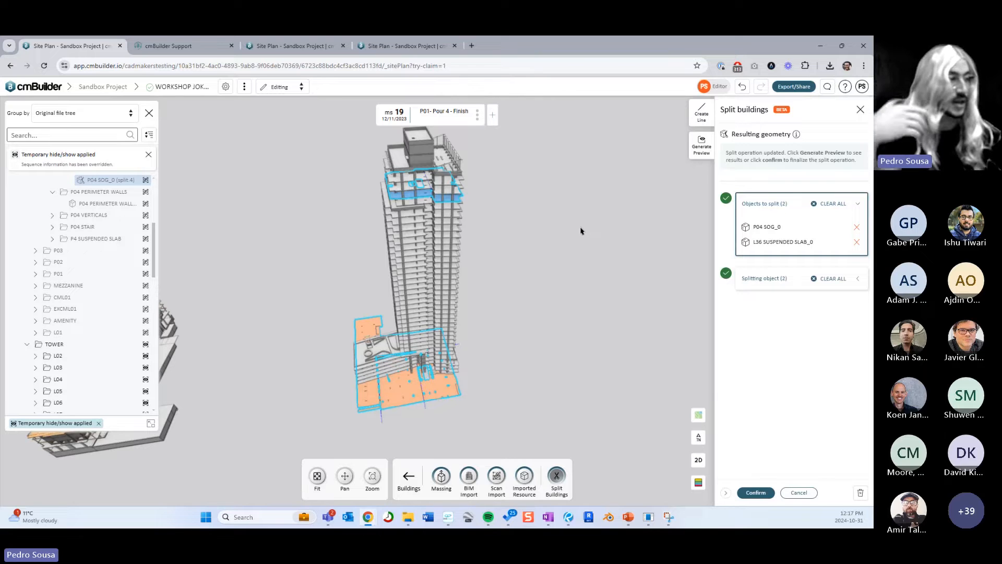
pyautogui.moveTo(578, 226)
pyautogui.mouseDown()
pyautogui.moveTo(621, 243)
pyautogui.moveTo(593, 240)
pyautogui.mouseUp()
pyautogui.moveTo(604, 357); pyautogui.dragTo(615, 275)
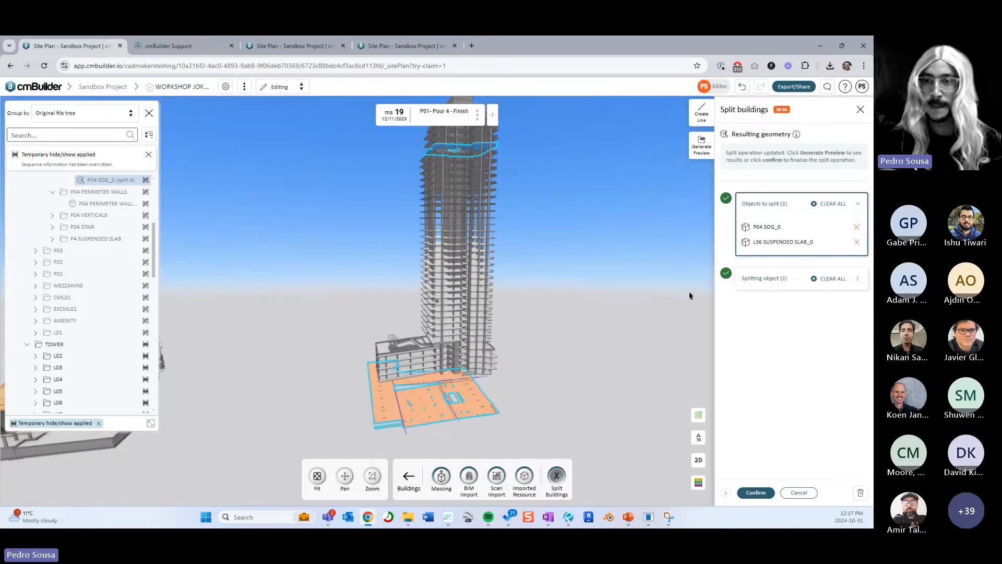
pyautogui.click(785, 279)
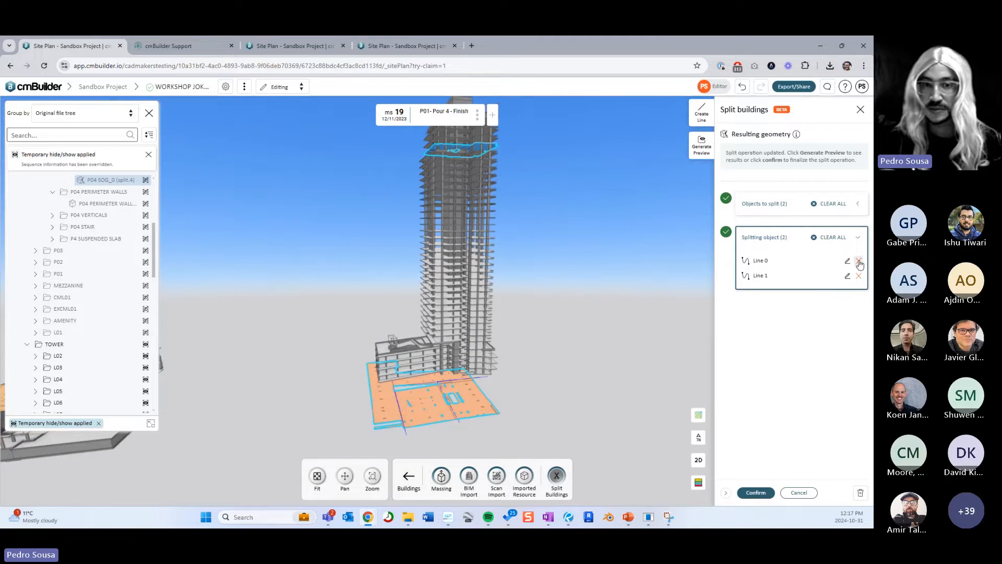
pyautogui.click(787, 205)
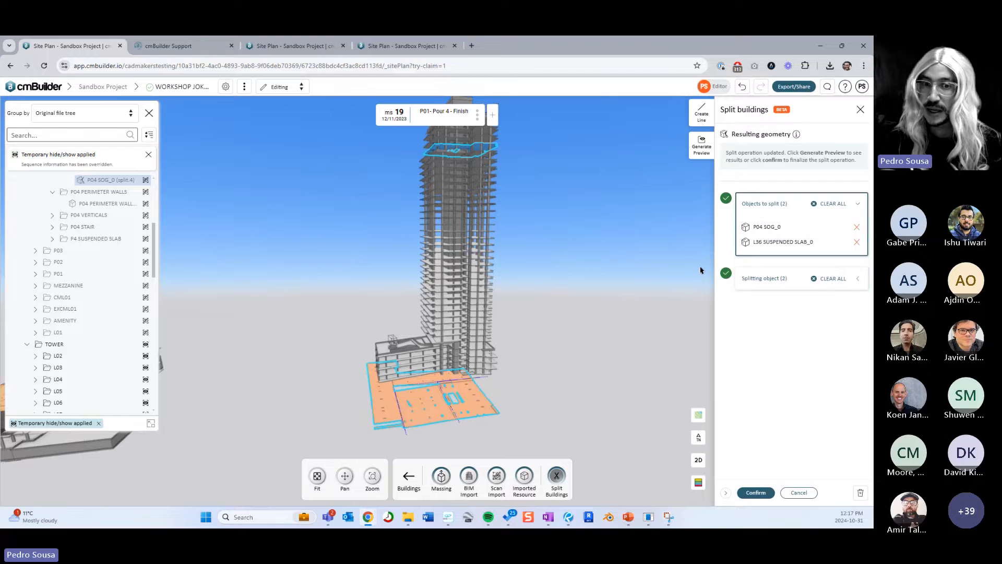
# - Add the L37, L38 and L39 suspended slabs to the objects to split, keeping L36 included
pyautogui.moveTo(616, 309); pyautogui.dragTo(568, 300)
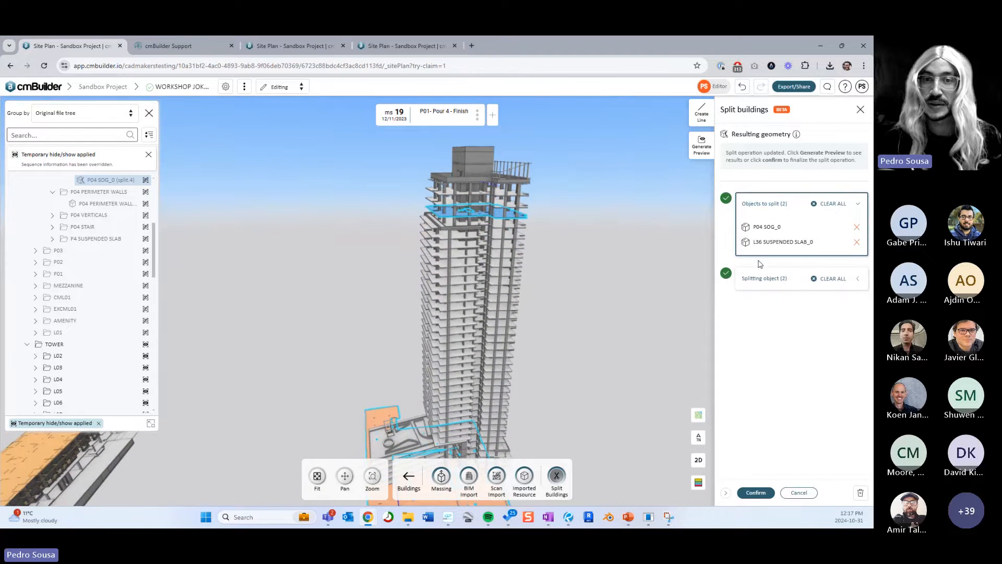
pyautogui.click(464, 221)
pyautogui.click(459, 209)
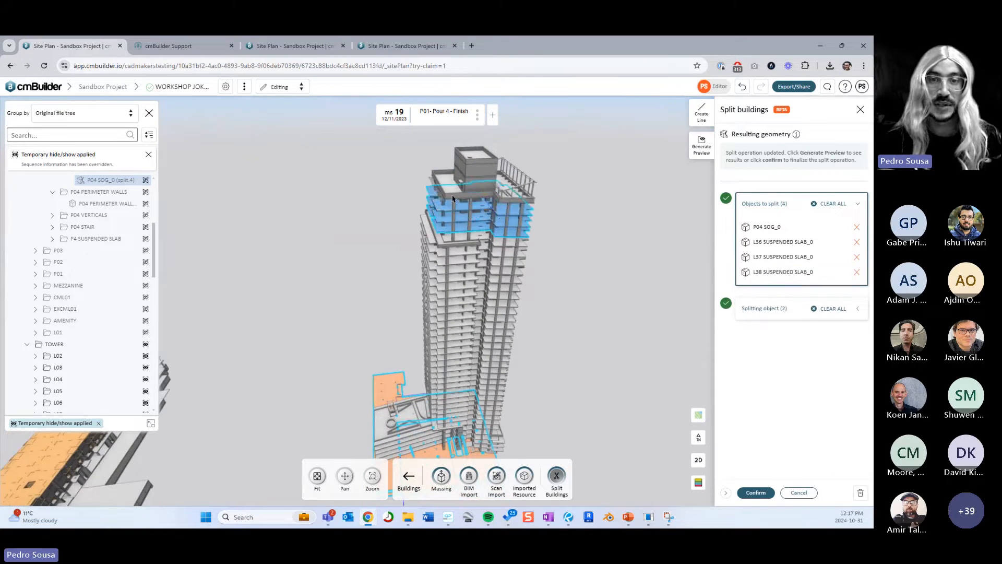
pyautogui.click(453, 188)
pyautogui.click(461, 233)
pyautogui.click(461, 225)
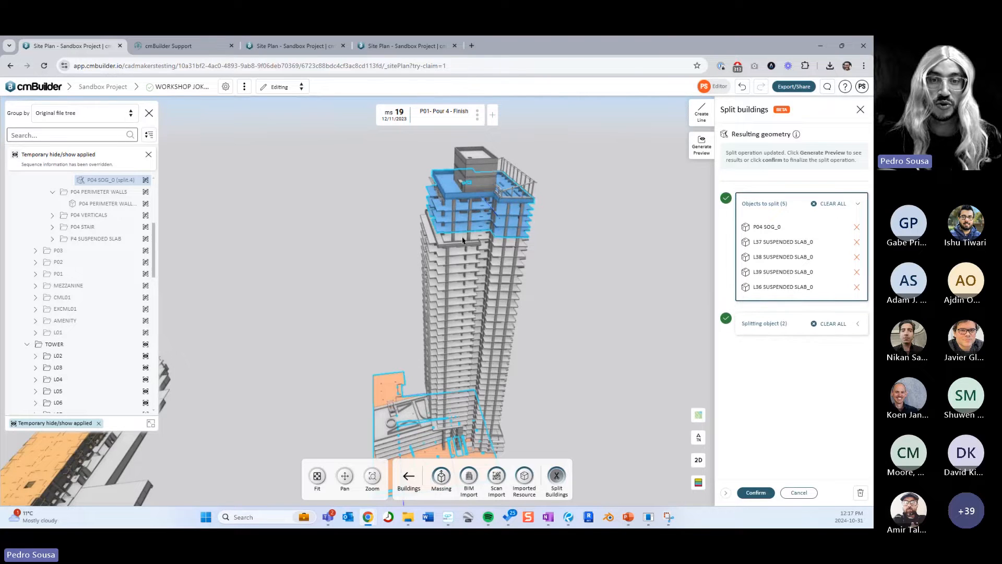
# - Add the suspended slabs from L35 down to L24 to the objects to split
pyautogui.click(466, 240)
pyautogui.click(488, 256)
pyautogui.click(485, 265)
pyautogui.click(484, 273)
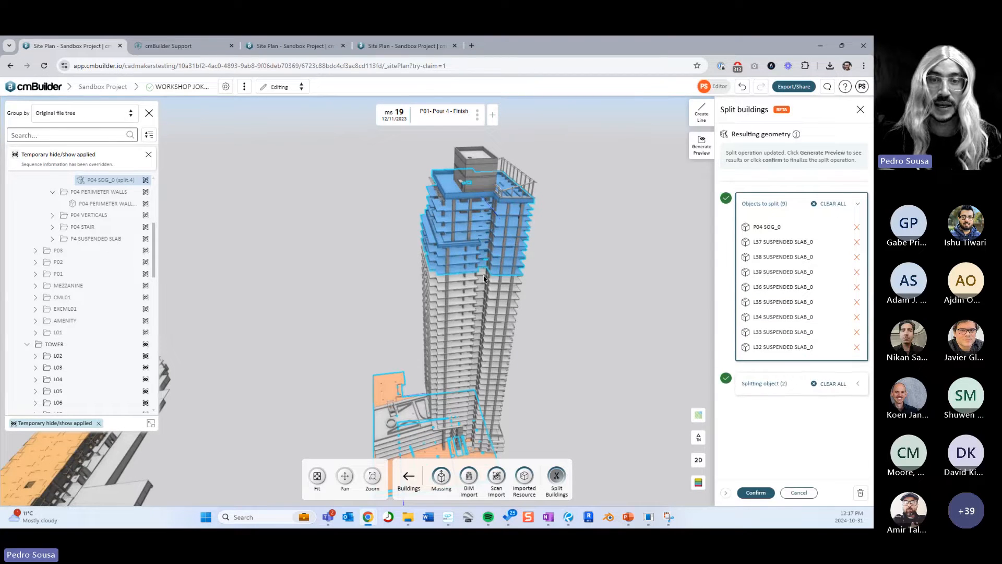
pyautogui.click(483, 282)
pyautogui.click(482, 290)
pyautogui.click(479, 296)
pyautogui.click(476, 303)
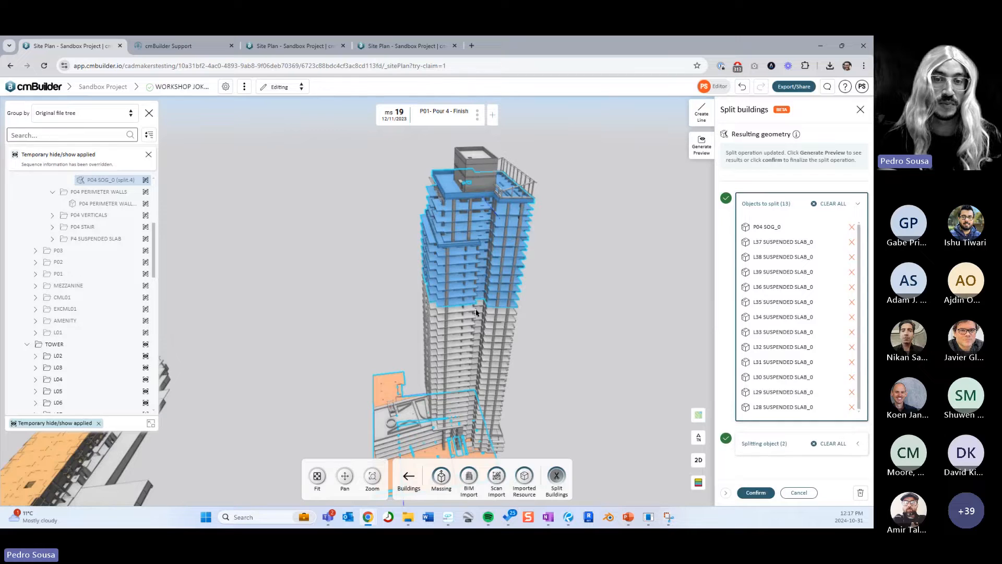
pyautogui.click(470, 310)
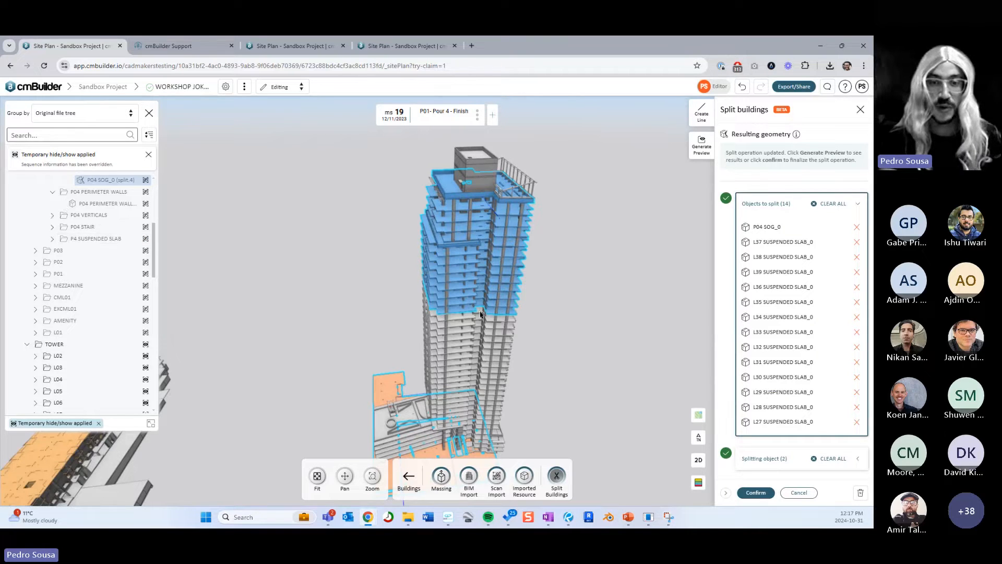
pyautogui.click(481, 315)
pyautogui.click(478, 322)
pyautogui.click(477, 329)
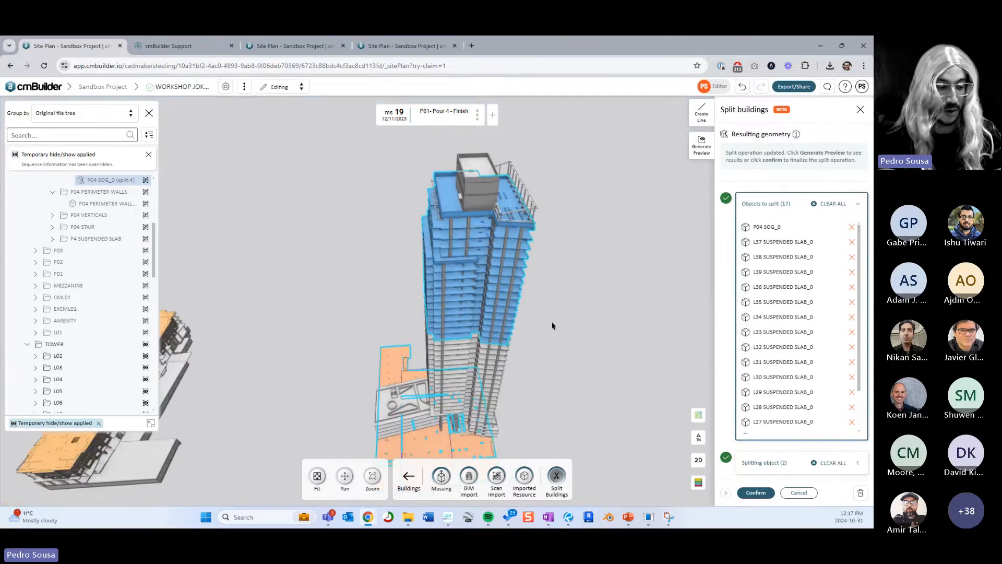
# - In a top-down view, add all remaining tower suspended slabs down to L02 to the objects to split in one selection
pyautogui.moveTo(553, 326); pyautogui.dragTo(552, 324, button='right')
pyautogui.scroll(10, 472, 313)
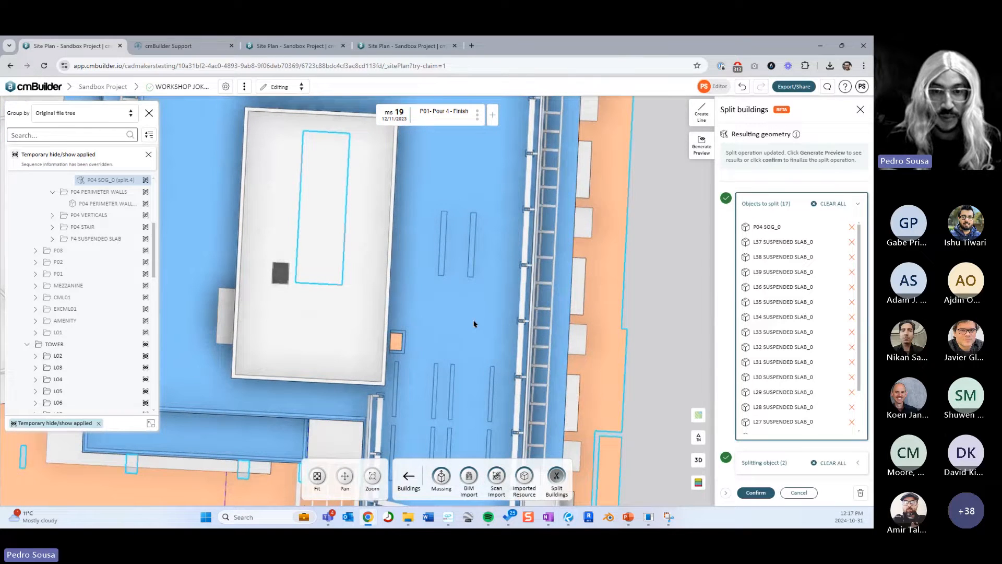
pyautogui.click(471, 322)
pyautogui.press('ctrl')
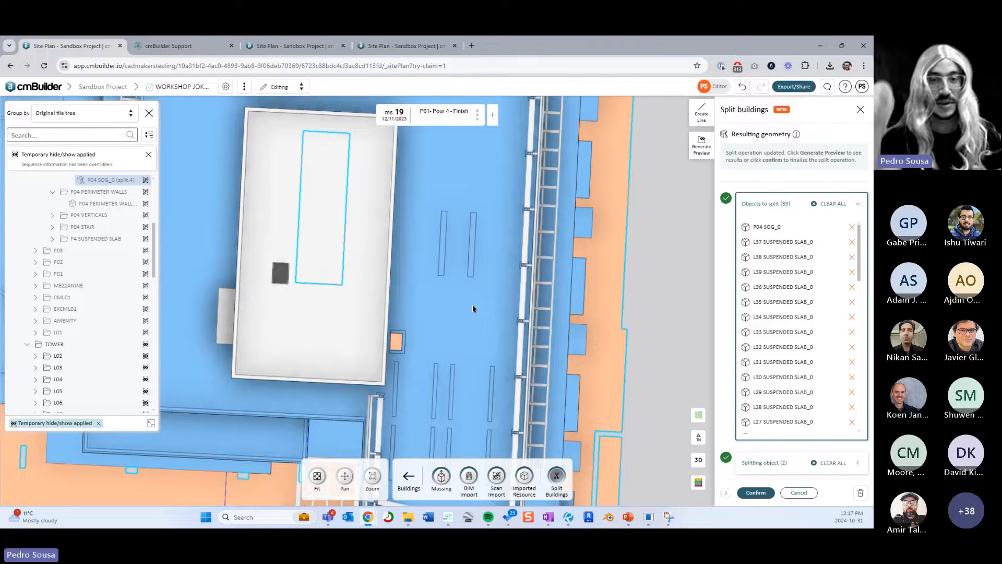
pyautogui.press('space')
pyautogui.scroll(-5, 418, 227)
pyautogui.moveTo(488, 332); pyautogui.dragTo(503, 286)
pyautogui.moveTo(503, 236); pyautogui.dragTo(577, 330)
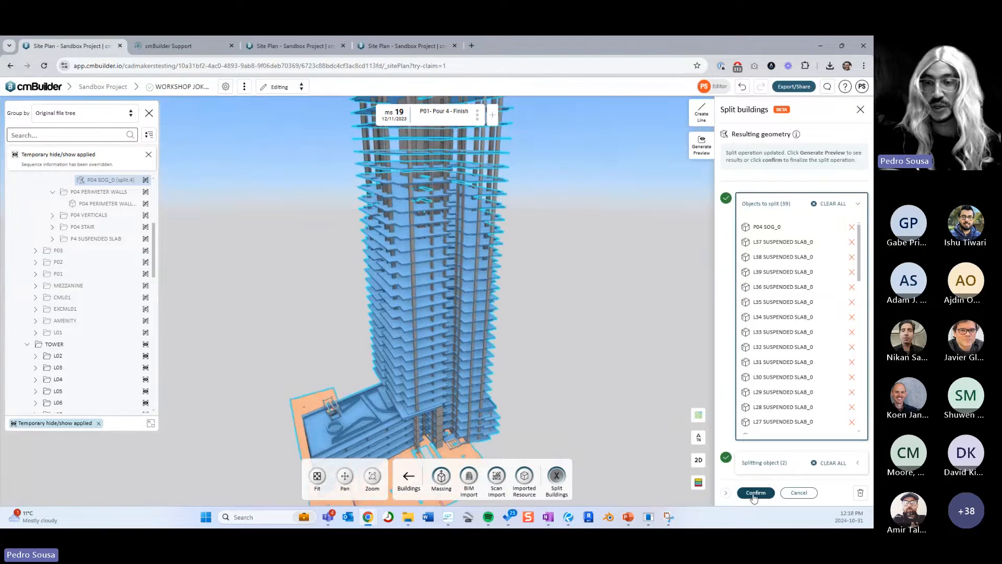
# - Confirm the split of the P04 slab and all selected tower slabs, and inspect the resulting tower
pyautogui.click(755, 492)
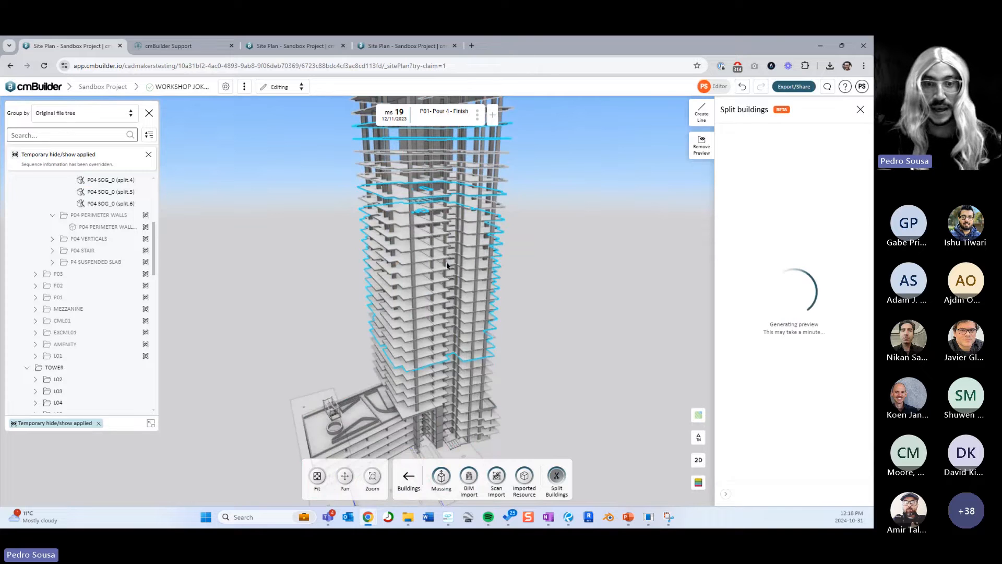
pyautogui.scroll(5, 412, 243)
pyautogui.moveTo(403, 239); pyautogui.dragTo(438, 210)
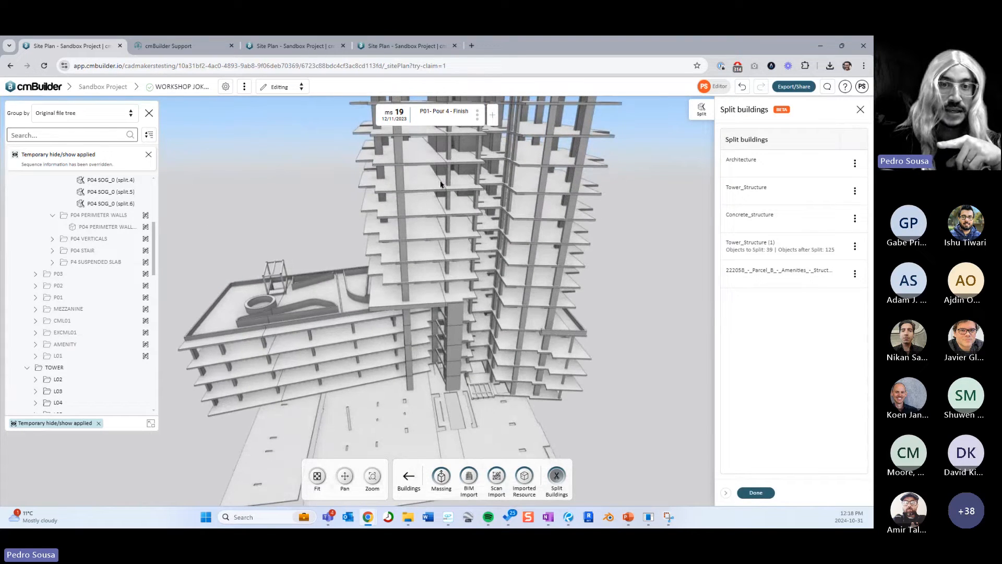
pyautogui.moveTo(440, 150); pyautogui.dragTo(558, 251)
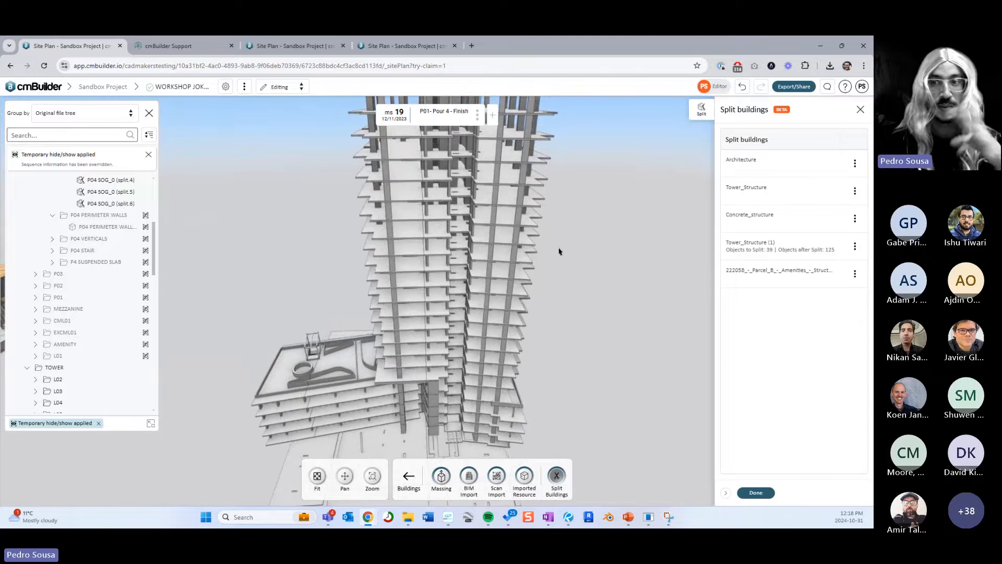
pyautogui.click(855, 245)
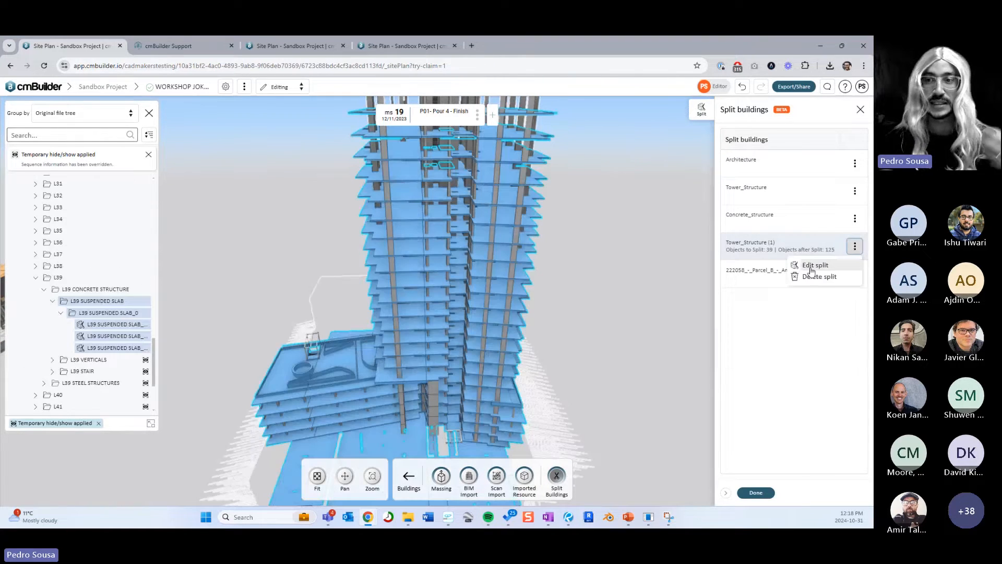
pyautogui.click(801, 271)
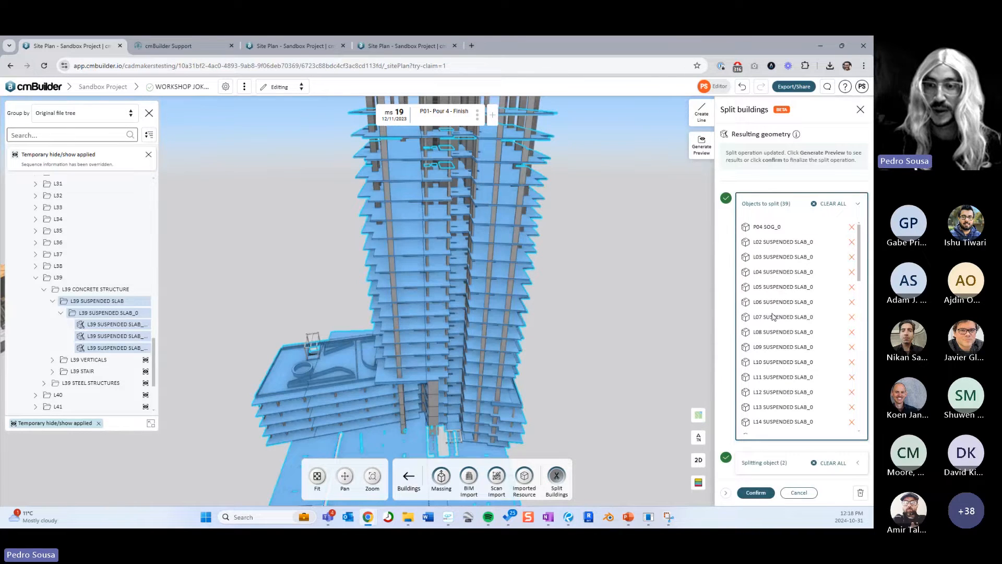
pyautogui.click(796, 465)
pyautogui.click(858, 275)
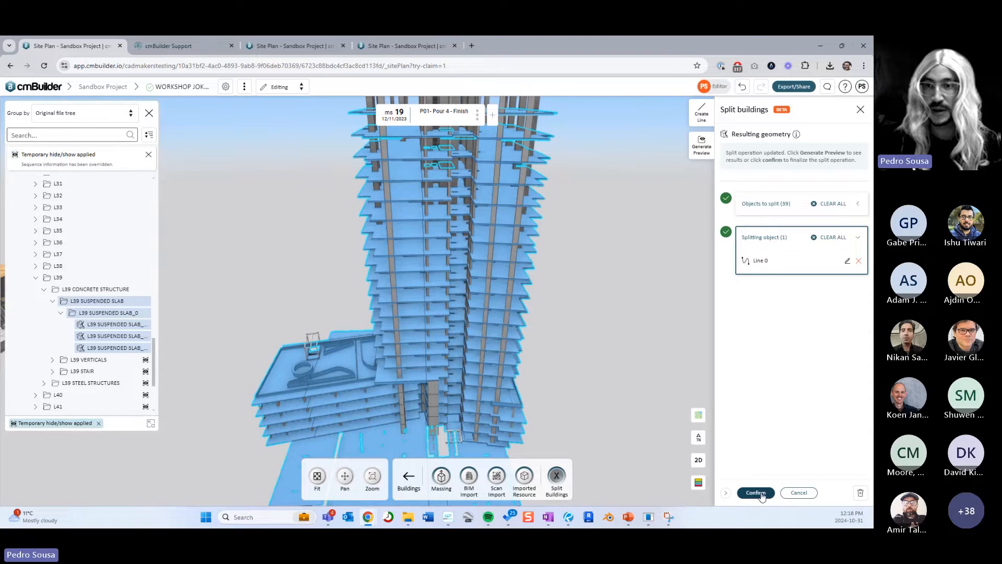
pyautogui.click(798, 492)
# - Edit the Tower_Structure (1) split, remove Line 0 from its splitting objects, and confirm the update
pyautogui.click(855, 246)
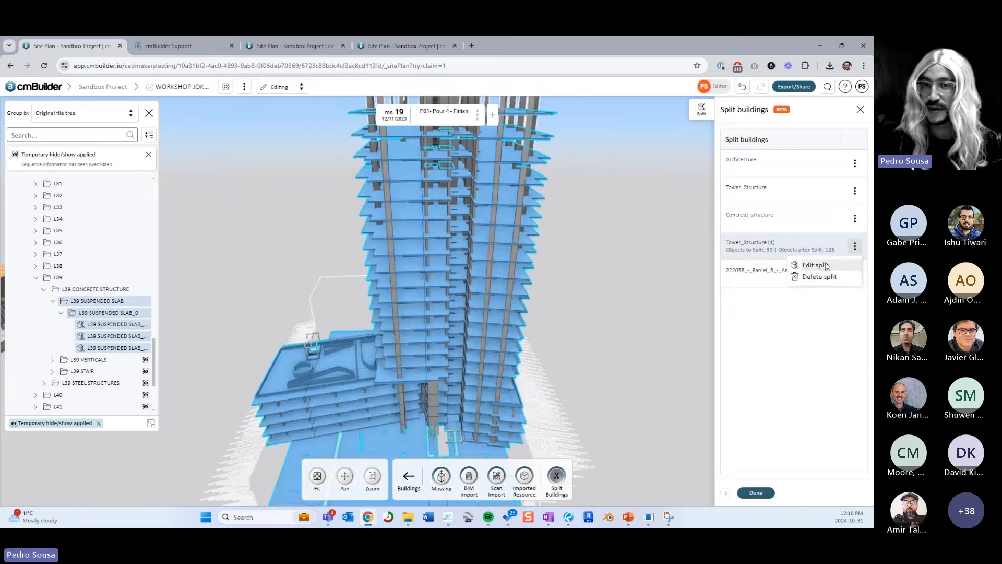
pyautogui.click(824, 266)
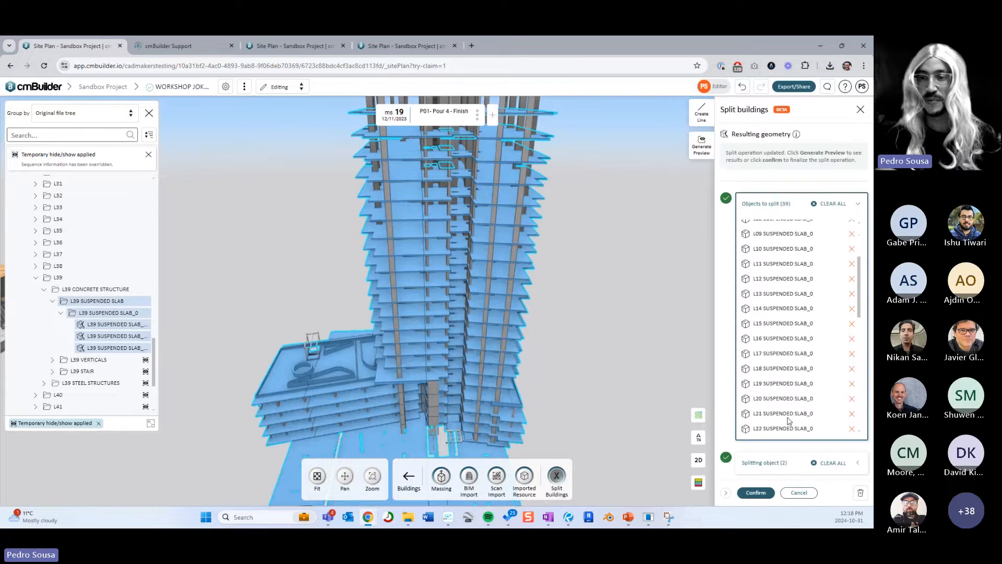
pyautogui.click(786, 463)
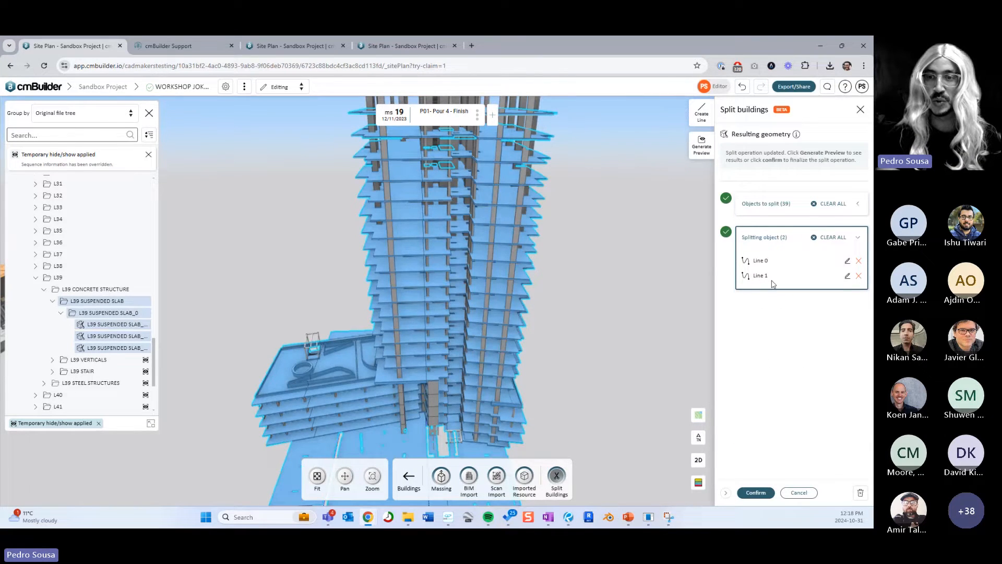
pyautogui.click(859, 260)
pyautogui.click(755, 492)
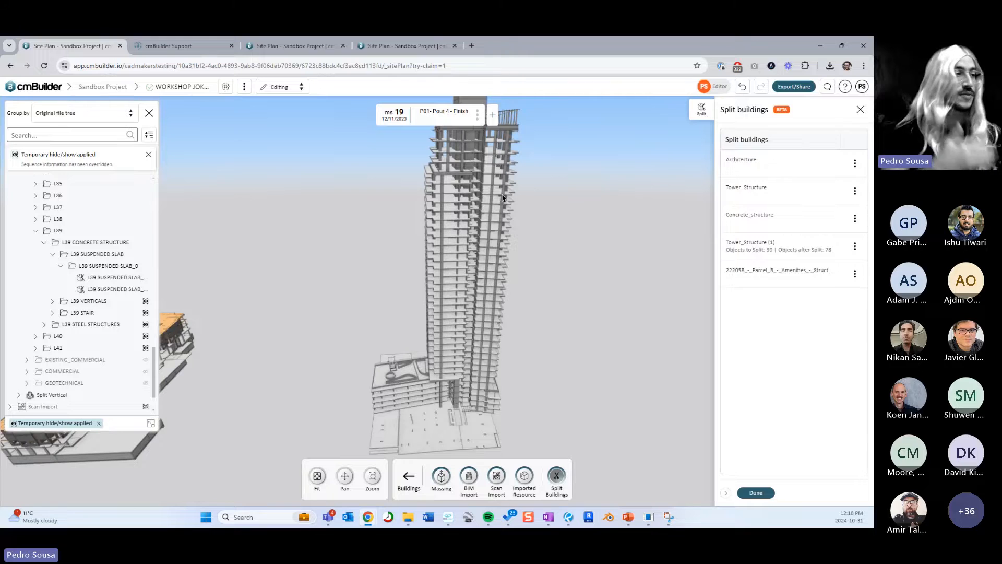
# - Finish working in the Split Buildings tool and return to the full tower model
pyautogui.click(739, 493)
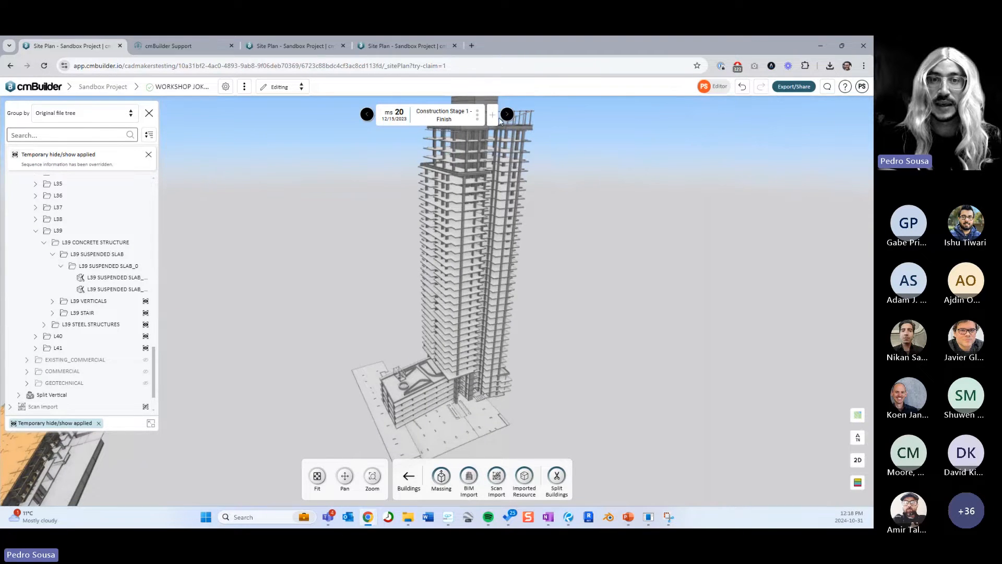
pyautogui.moveTo(589, 295); pyautogui.dragTo(595, 259)
pyautogui.scroll(-3, 567, 294)
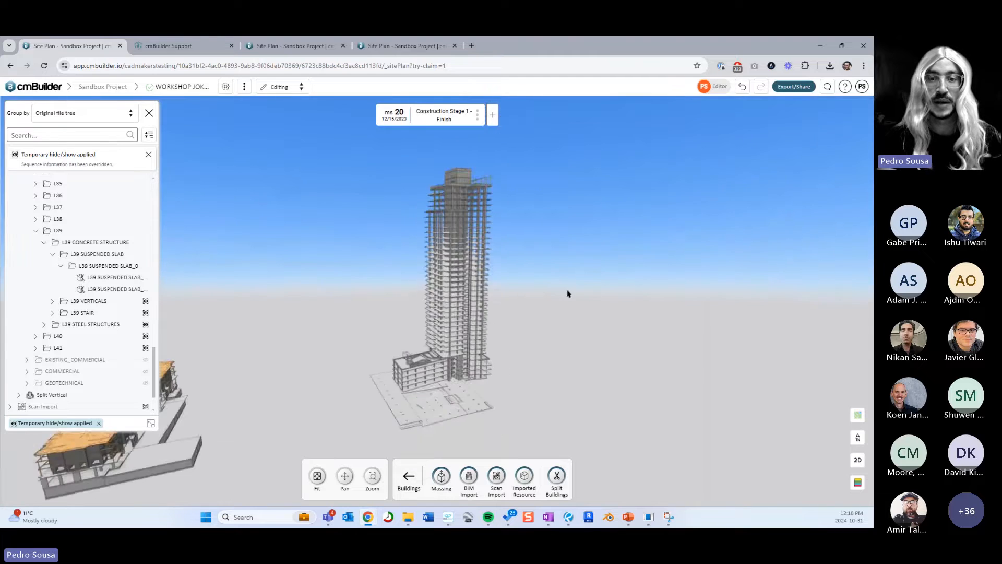
pyautogui.moveTo(568, 294); pyautogui.dragTo(556, 277, button='middle')
# - Temporarily hide the tower levels from L10 upward and inspect the split slabs on the remaining levels
pyautogui.moveTo(526, 334)
pyautogui.mouseDown()
pyautogui.moveTo(372, 199)
pyautogui.moveTo(358, 169)
pyautogui.mouseUp()
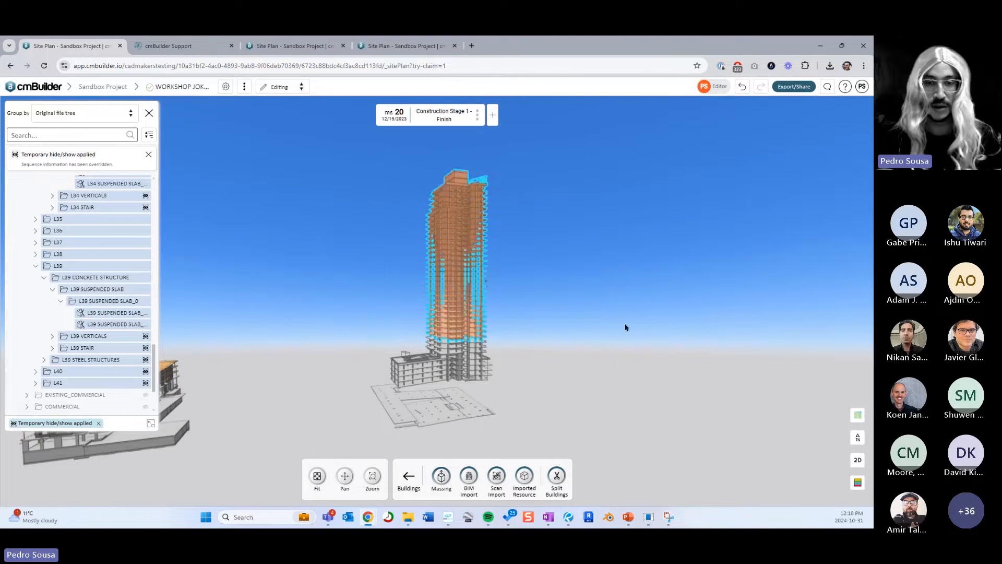
pyautogui.press('h')
pyautogui.scroll(3, 541, 349)
pyautogui.moveTo(541, 349); pyautogui.dragTo(534, 251)
pyautogui.scroll(4, 482, 330)
pyautogui.moveTo(476, 300); pyautogui.dragTo(466, 333)
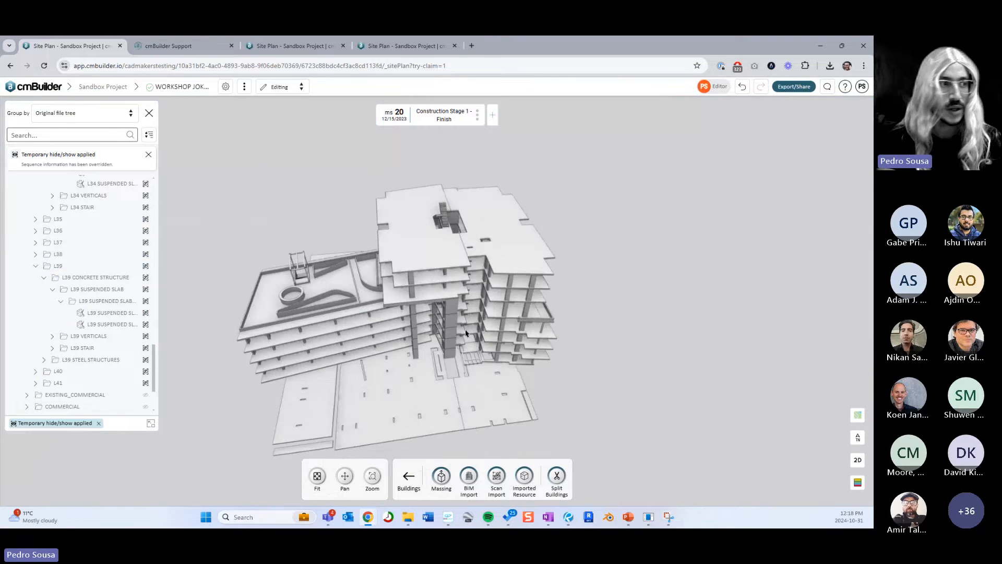
pyautogui.scroll(5, 466, 333)
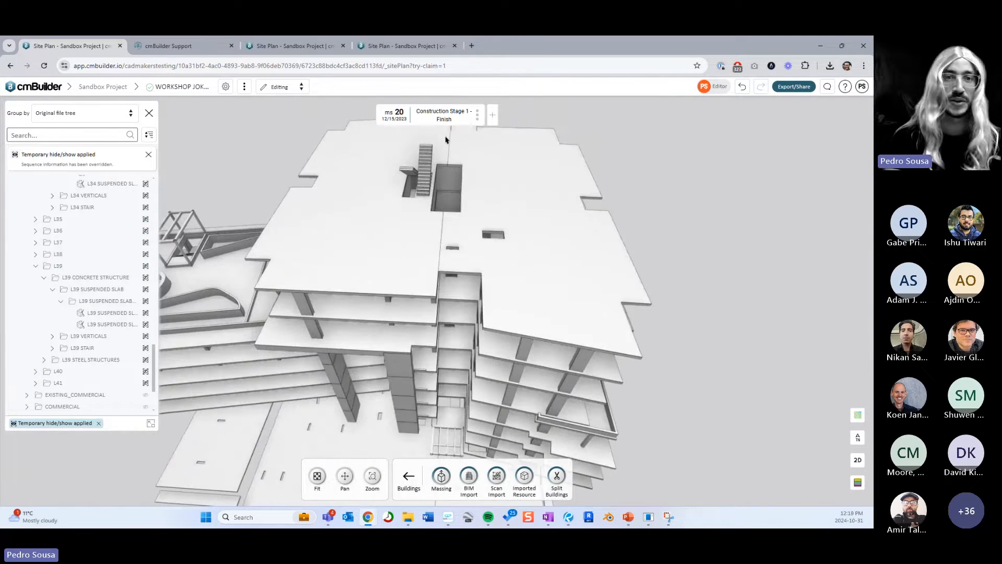
pyautogui.scroll(-3, 445, 140)
pyautogui.scroll(-3, 434, 197)
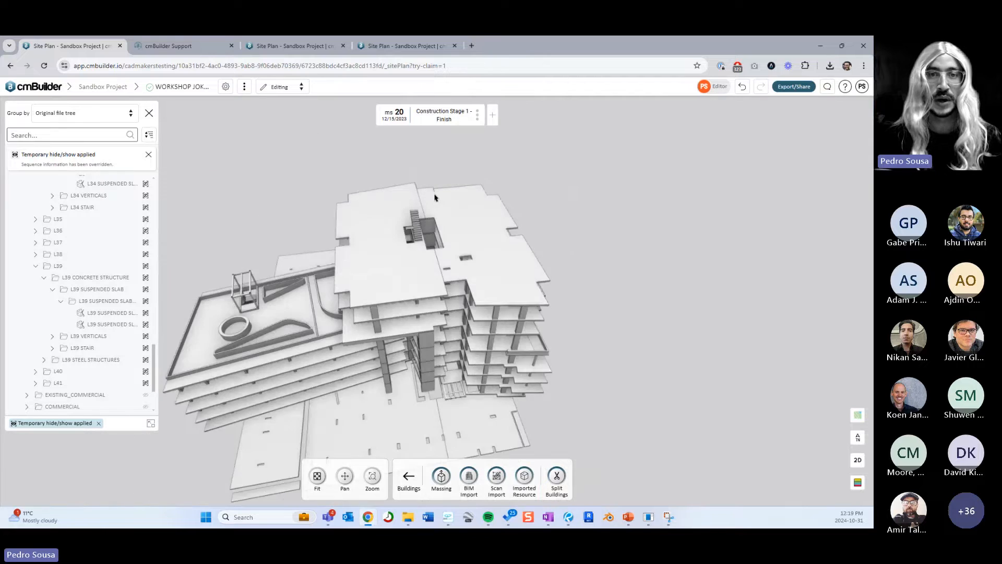
pyautogui.moveTo(435, 198); pyautogui.dragTo(452, 155)
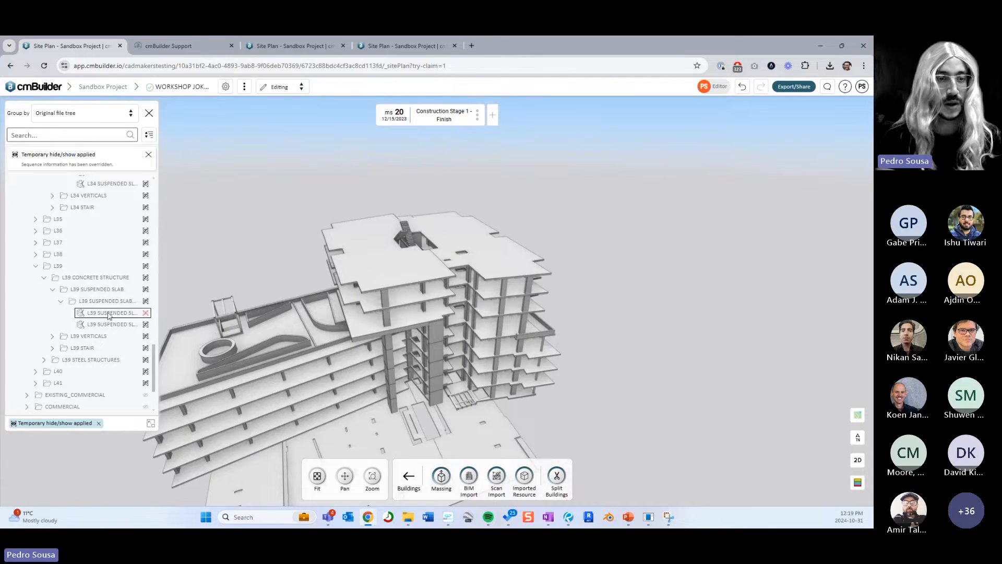
# - Collapse the P04 and PARKADE groups and temporarily show the entire TOWER group again
pyautogui.moveTo(154, 375); pyautogui.dragTo(161, 204)
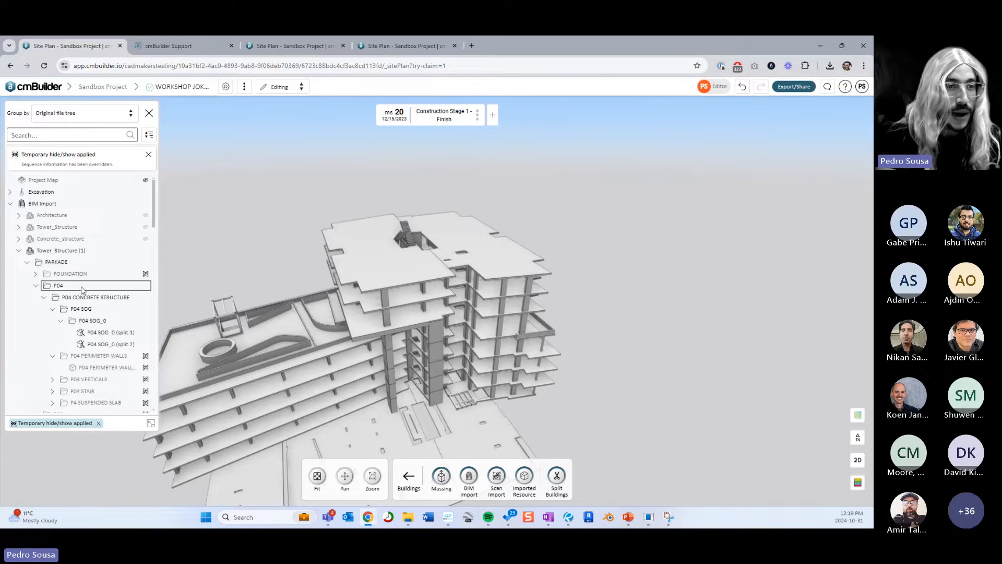
pyautogui.click(35, 286)
pyautogui.click(26, 263)
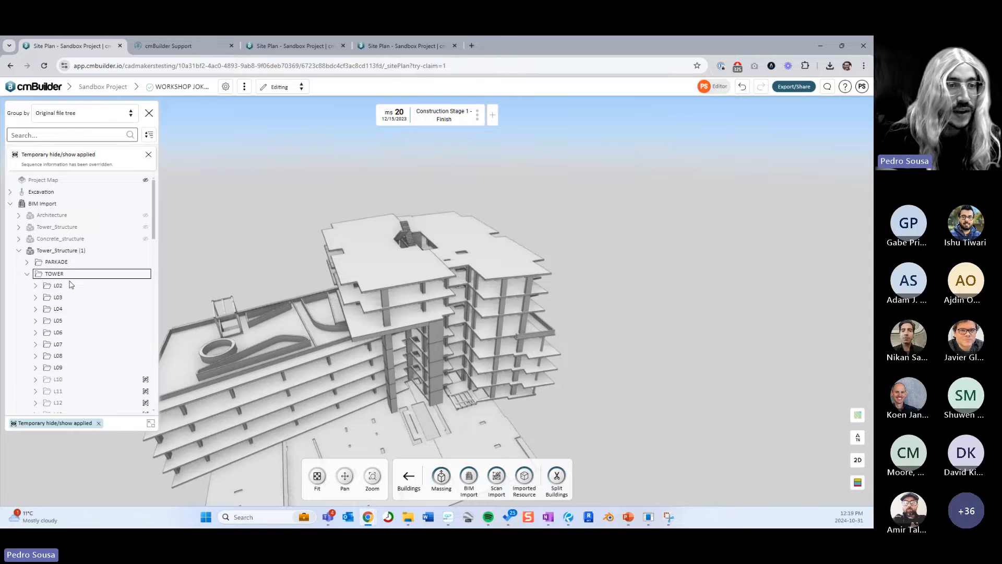
pyautogui.click(67, 275)
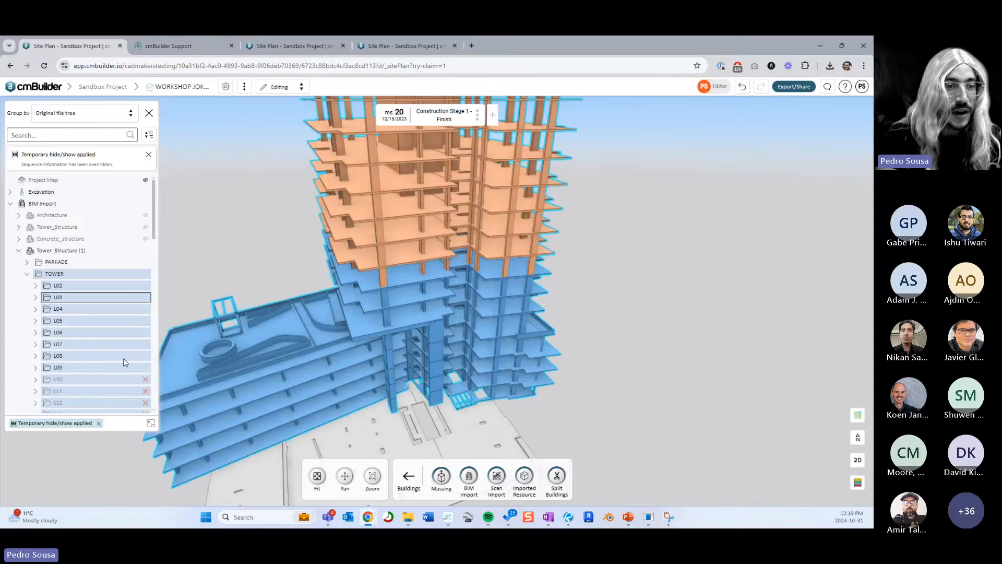
pyautogui.rightClick(100, 276)
pyautogui.click(159, 382)
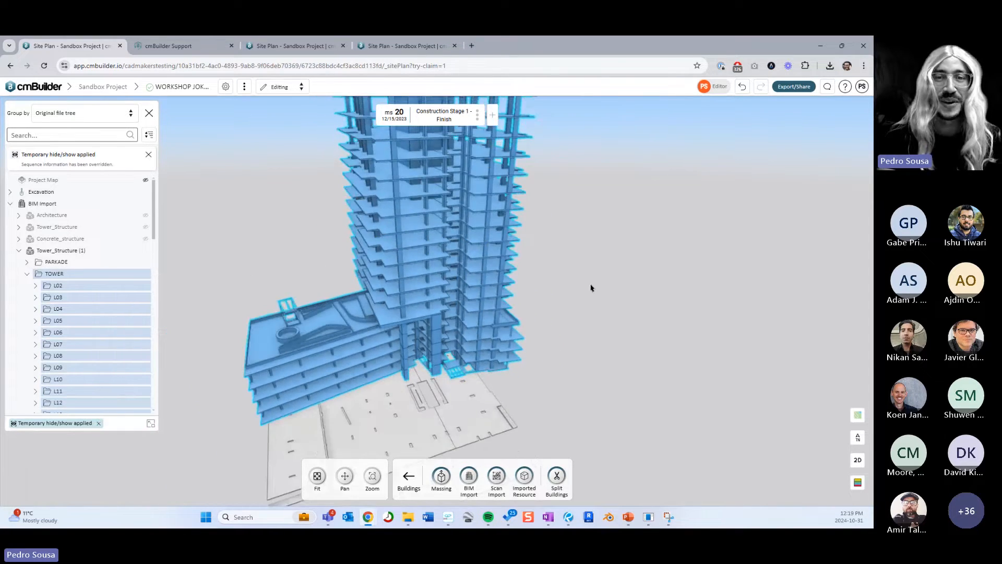
pyautogui.click(588, 296)
# - Sequence the two L10 suspended slab halves to begin at the Construction Stage 1 and Construction Stage 2 milestones
pyautogui.click(417, 271)
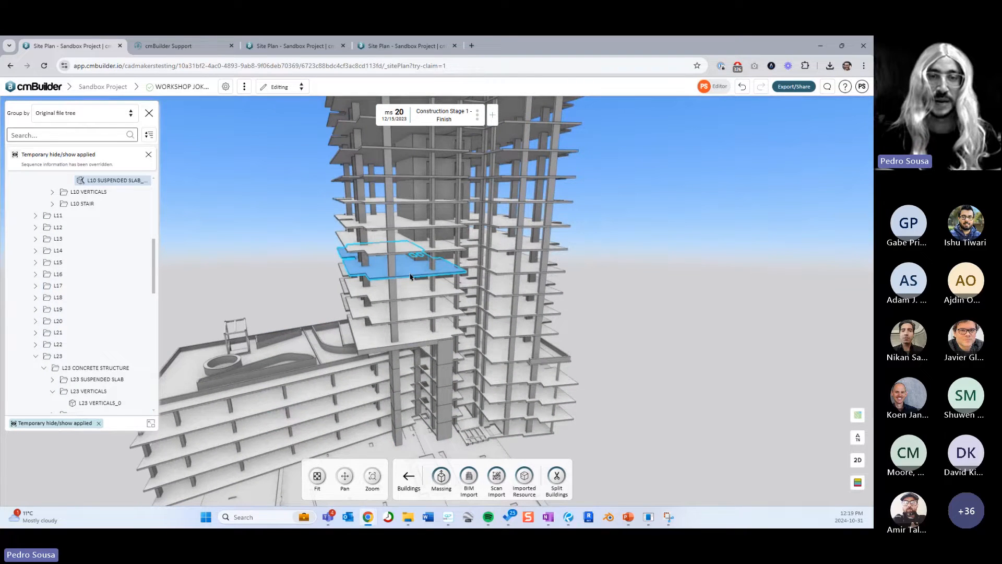
pyautogui.moveTo(505, 262); pyautogui.dragTo(490, 252)
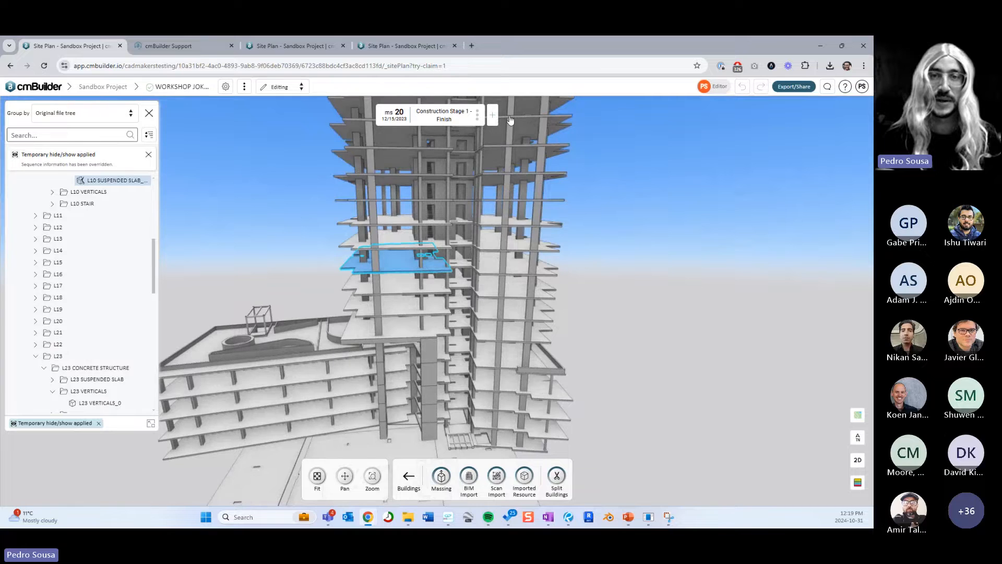
pyautogui.press('Right')
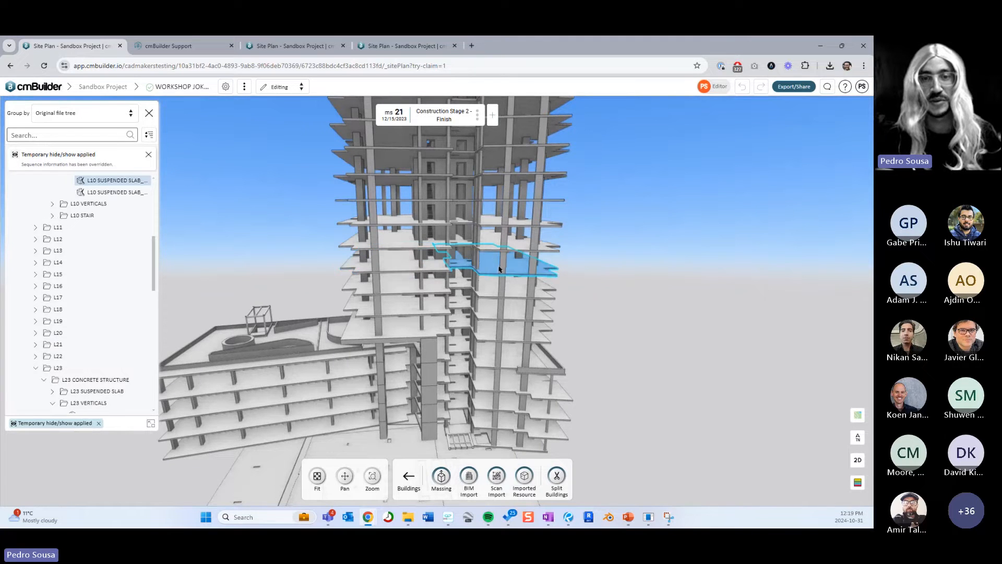
# - Sequence the two L11 suspended slab halves to begin at the Construction Stage 3 and Construction Stage 4 milestones
pyautogui.press('Right')
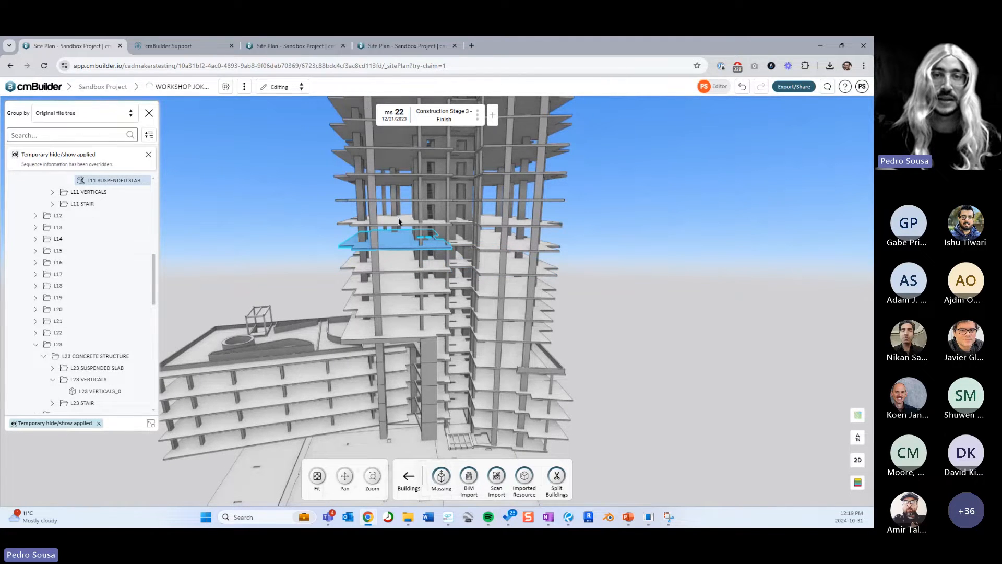
pyautogui.rightClick(397, 239)
pyautogui.click(460, 287)
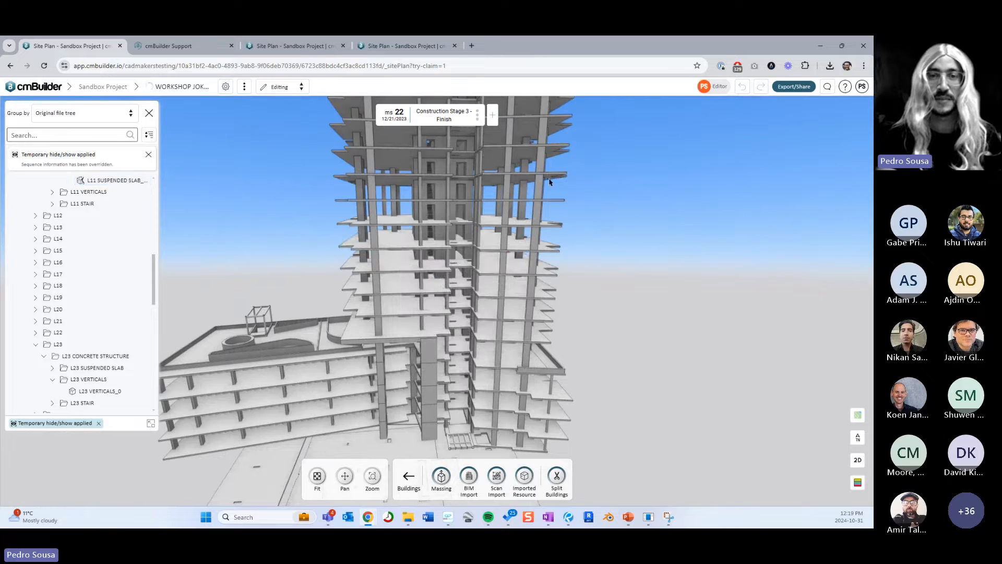
pyautogui.click(505, 115)
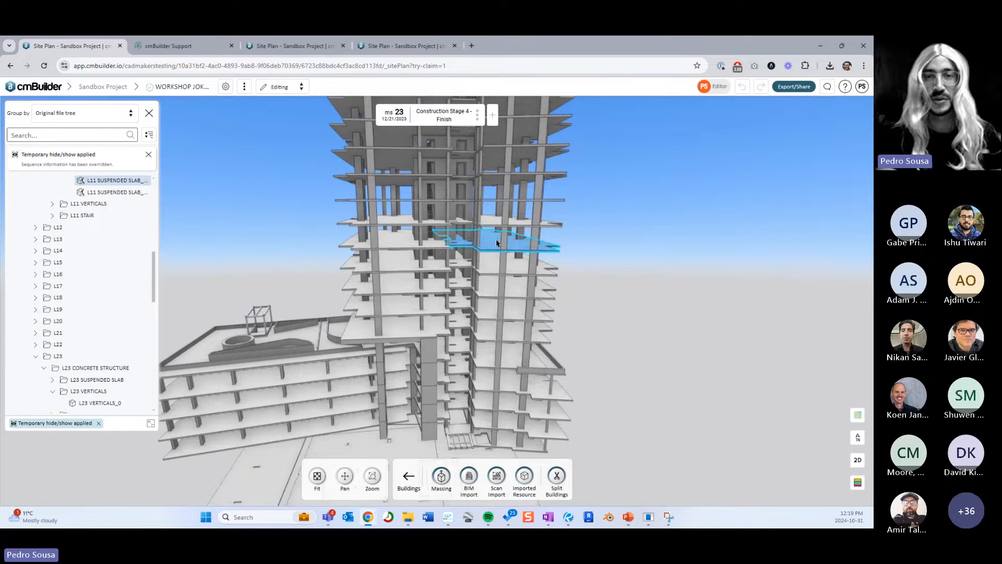
pyautogui.rightClick(493, 241)
pyautogui.click(561, 253)
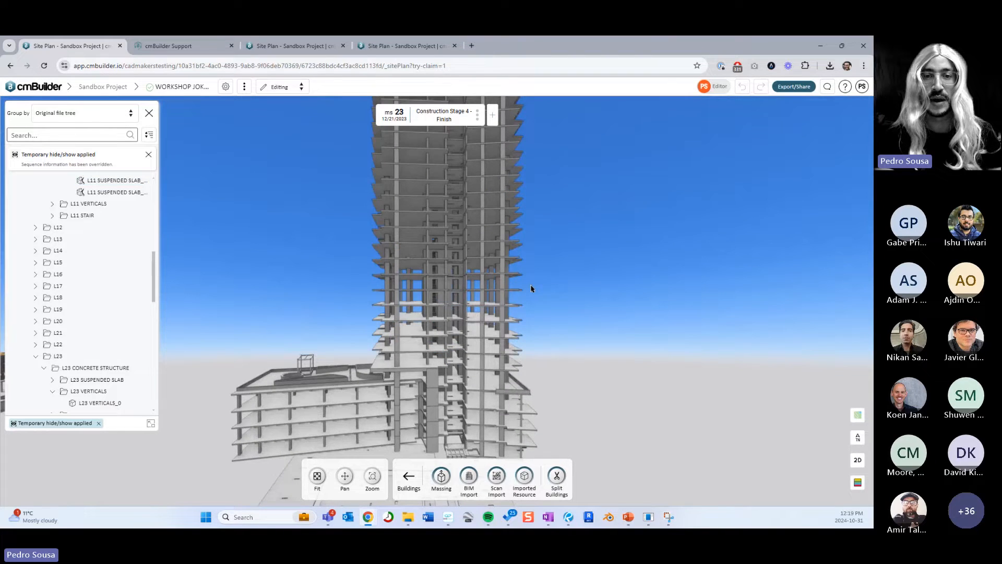
# - Select the tower levels from L13 up to the roof and temporarily hide them
pyautogui.moveTo(530, 282); pyautogui.dragTo(323, 170)
pyautogui.scroll(-4, 526, 240)
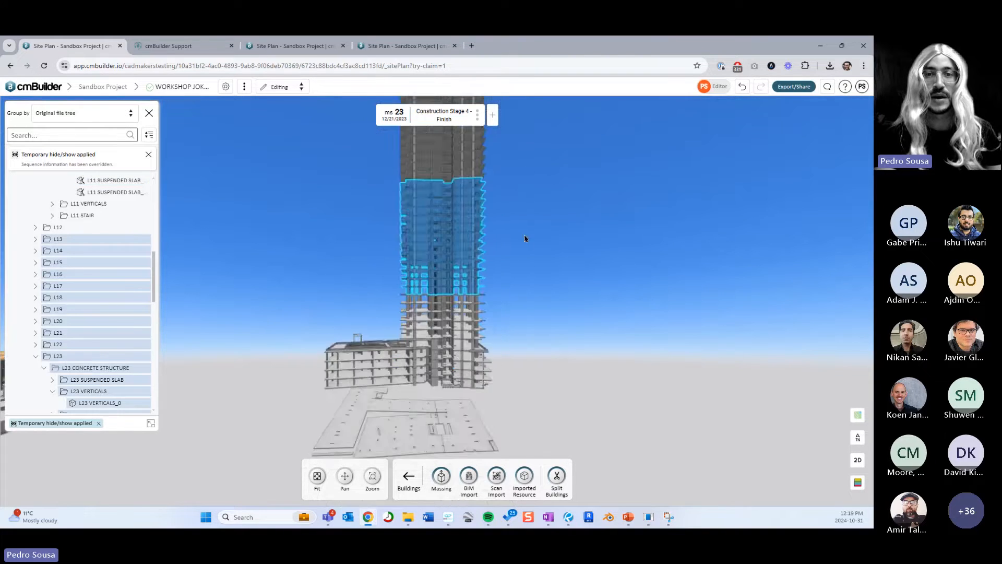
pyautogui.moveTo(526, 239); pyautogui.dragTo(562, 327, button='middle')
pyautogui.moveTo(538, 259); pyautogui.dragTo(316, 125)
# - Go back to earlier milestones and temporarily hide L12 together with the L11 verticals and stair
pyautogui.click(367, 114)
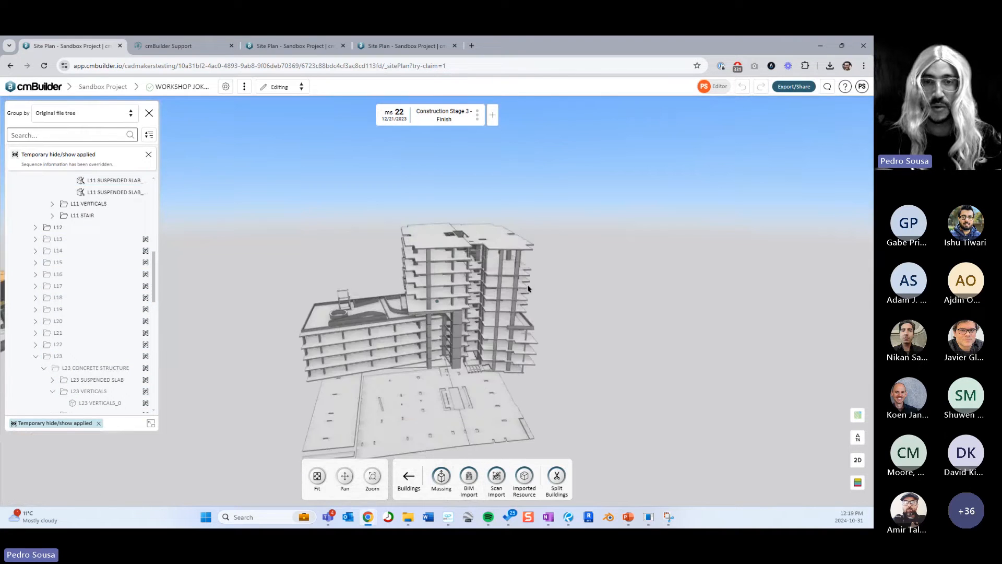
pyautogui.scroll(4, 528, 289)
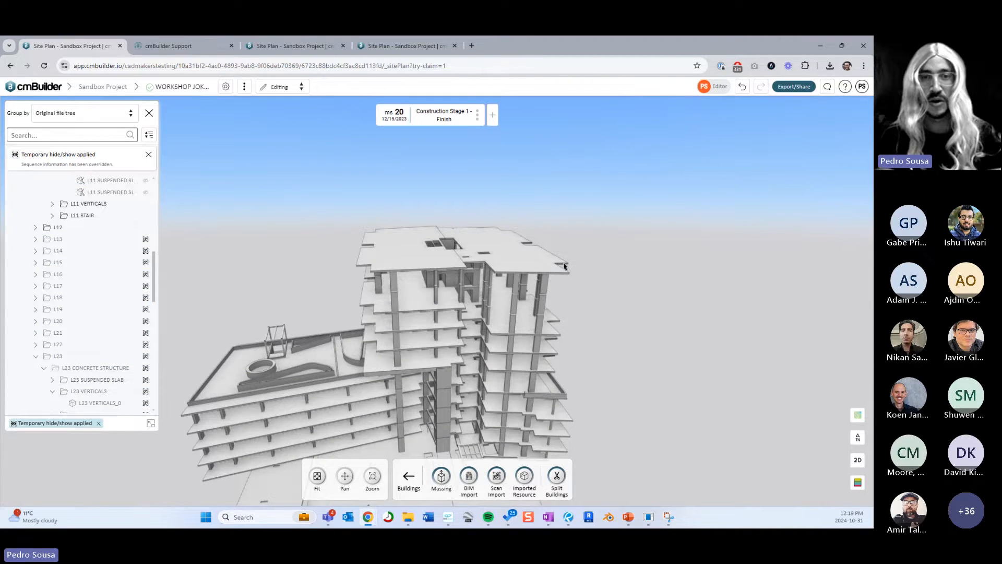
pyautogui.moveTo(570, 275); pyautogui.dragTo(571, 257, button='right')
pyautogui.moveTo(579, 286); pyautogui.dragTo(345, 242)
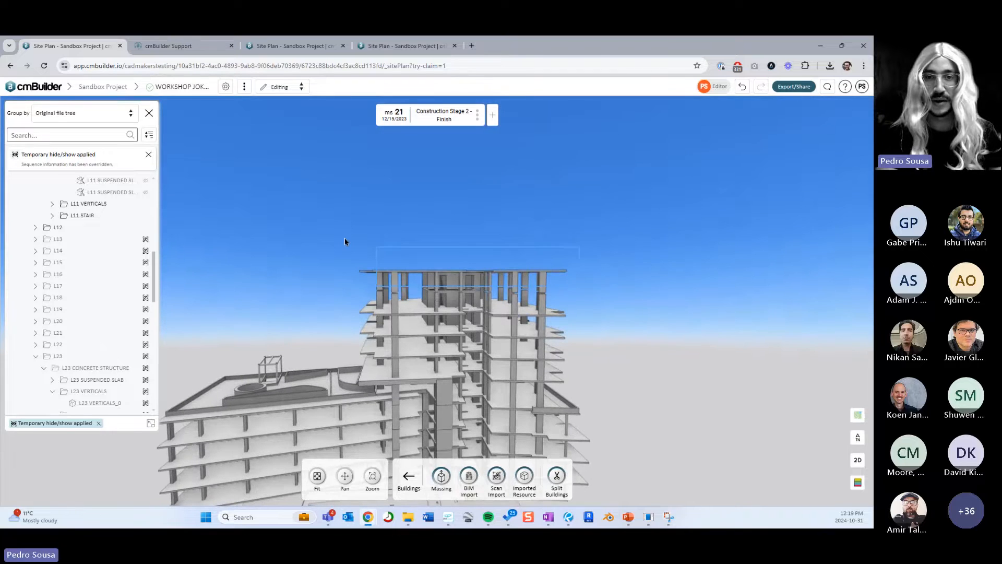
pyautogui.moveTo(549, 285); pyautogui.dragTo(283, 235)
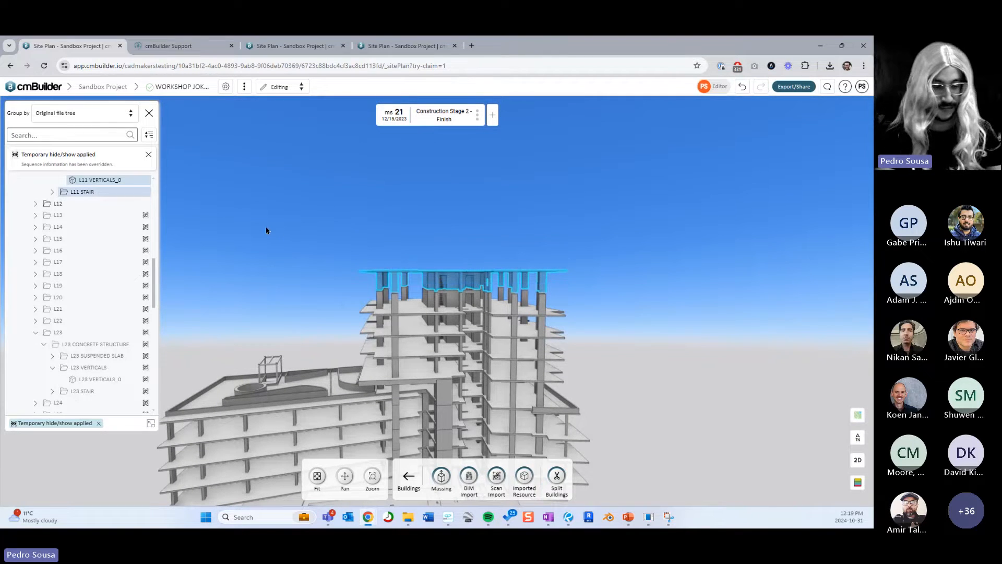
pyautogui.press('h')
# - Step backward and forward through the milestones around Construction Stages 1 to 4 to check the L10 and L11 slab sequence
pyautogui.moveTo(505, 236); pyautogui.dragTo(544, 271, button='right')
pyautogui.scroll(2, 527, 227)
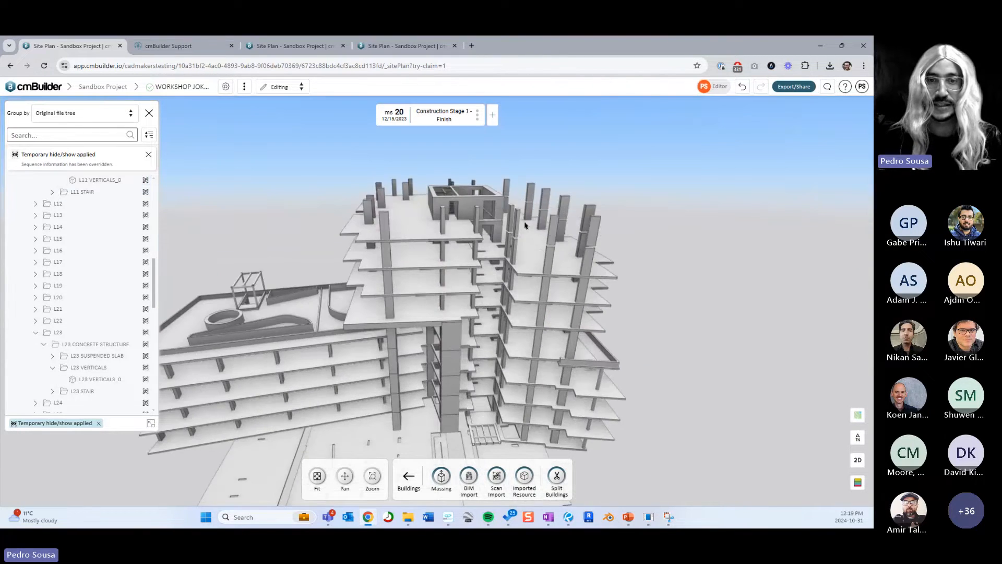
pyautogui.press('Left')
pyautogui.scroll(2, 501, 271)
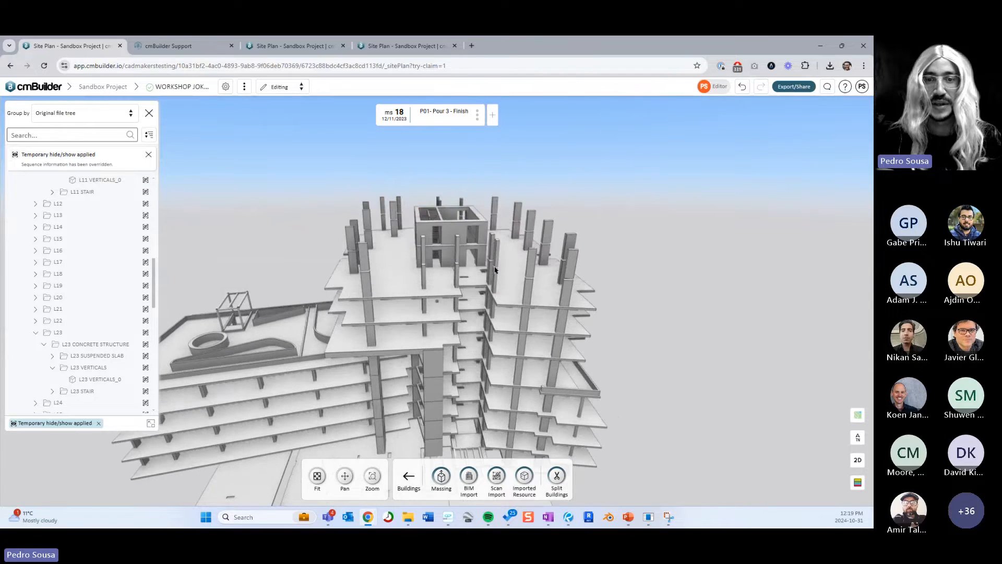
pyautogui.press('Left')
pyautogui.scroll(-2, 502, 257)
pyautogui.press('Right')
pyautogui.press('Right')
pyautogui.press('Right')
pyautogui.press('Right')
pyautogui.press('Right')
pyautogui.press('Right')
pyautogui.moveTo(475, 303); pyautogui.dragTo(472, 257)
pyautogui.press('Left')
pyautogui.press('Left')
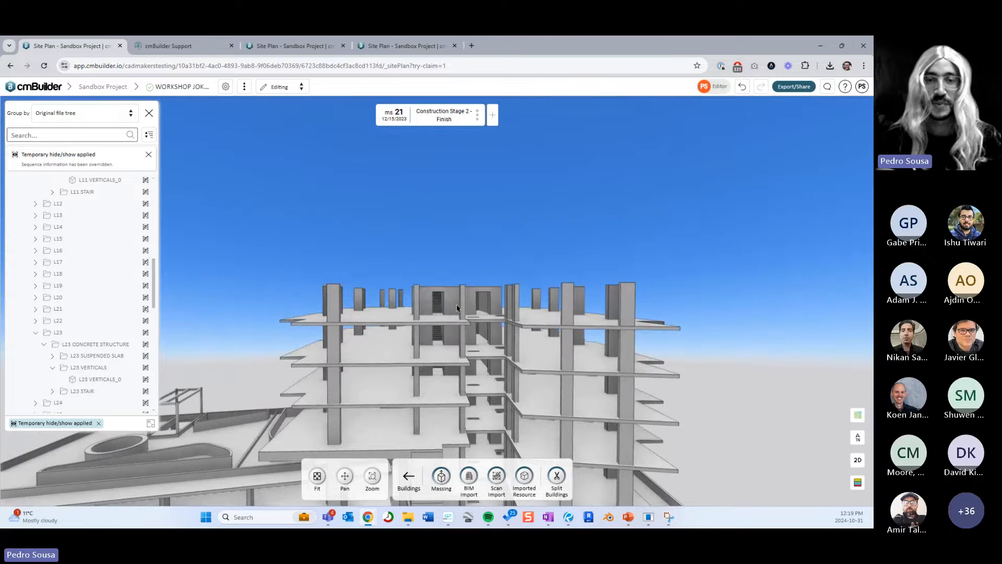
# - Set the L10 verticals and the L10 stair to begin at the Construction Stage 3 milestone
pyautogui.click(457, 308)
pyautogui.press('Right')
pyautogui.rightClick(457, 307)
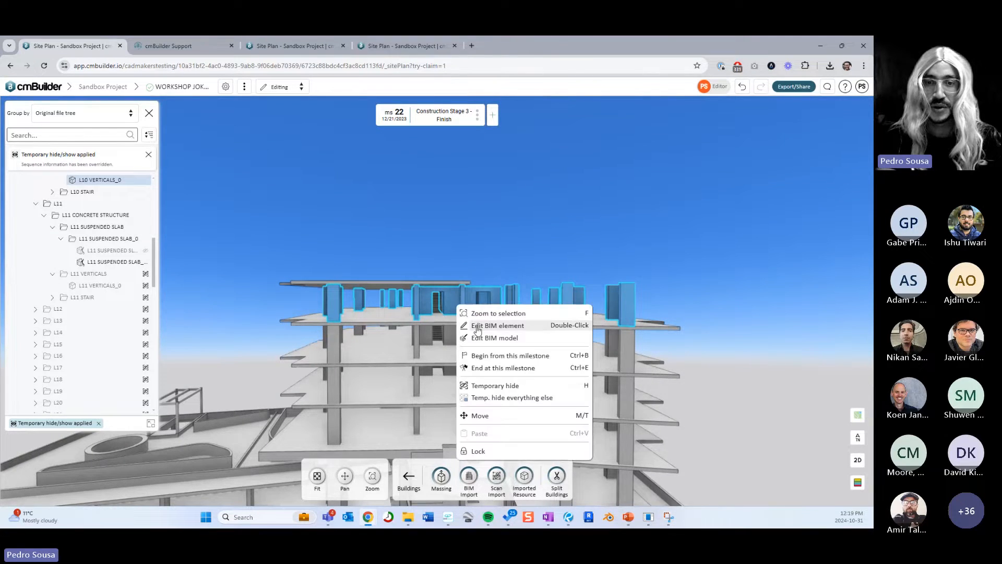
pyautogui.click(478, 355)
pyautogui.click(438, 308)
pyautogui.rightClick(439, 309)
pyautogui.click(478, 358)
# - Step through the milestones from P01 Pour 4 to Construction Stage 4 to review the updated slab and verticals sequence
pyautogui.press('Left')
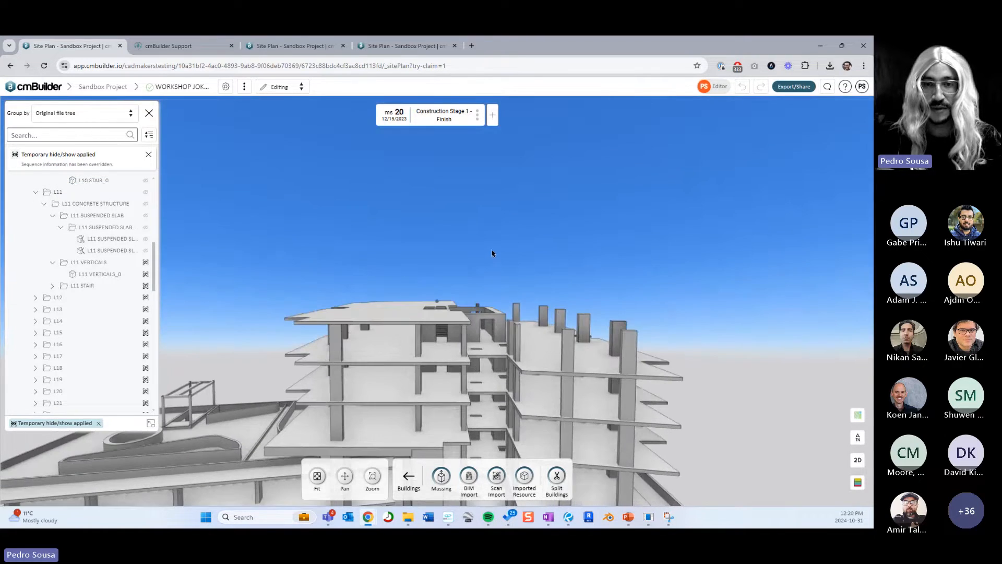
pyautogui.press('Left')
pyautogui.press('Left')
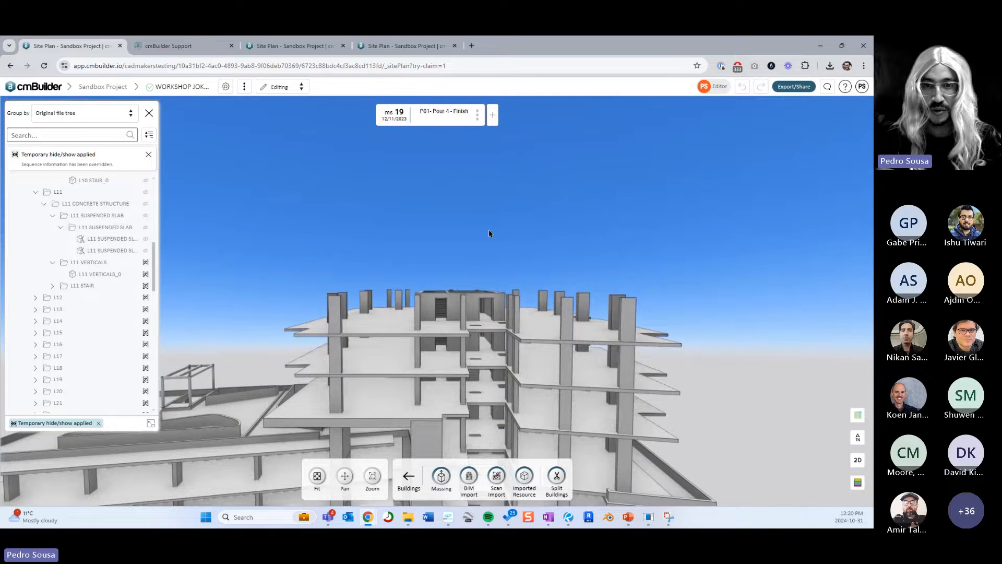
pyautogui.moveTo(486, 233); pyautogui.dragTo(477, 253)
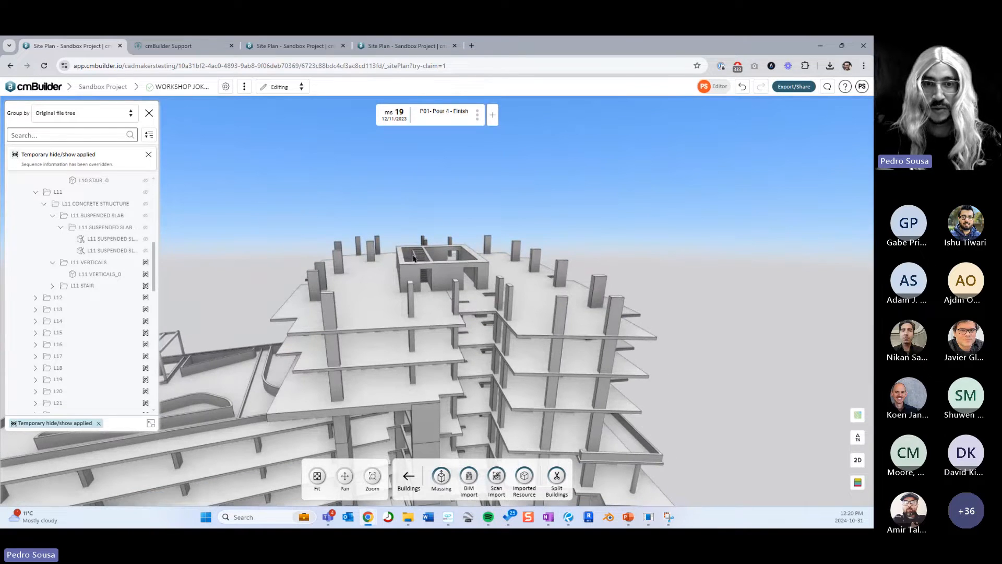
pyautogui.press('Right')
pyautogui.press('Right')
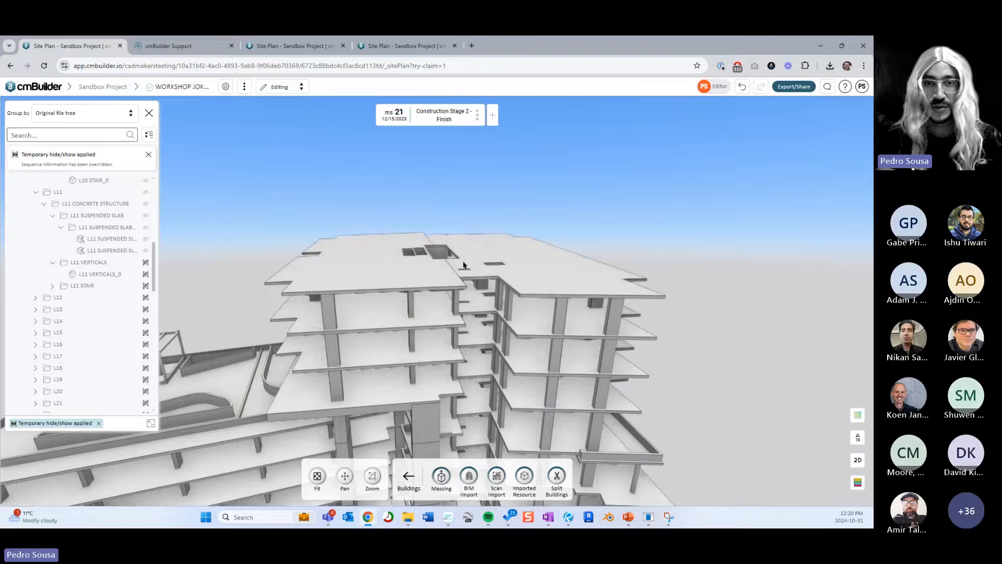
pyautogui.press('Right')
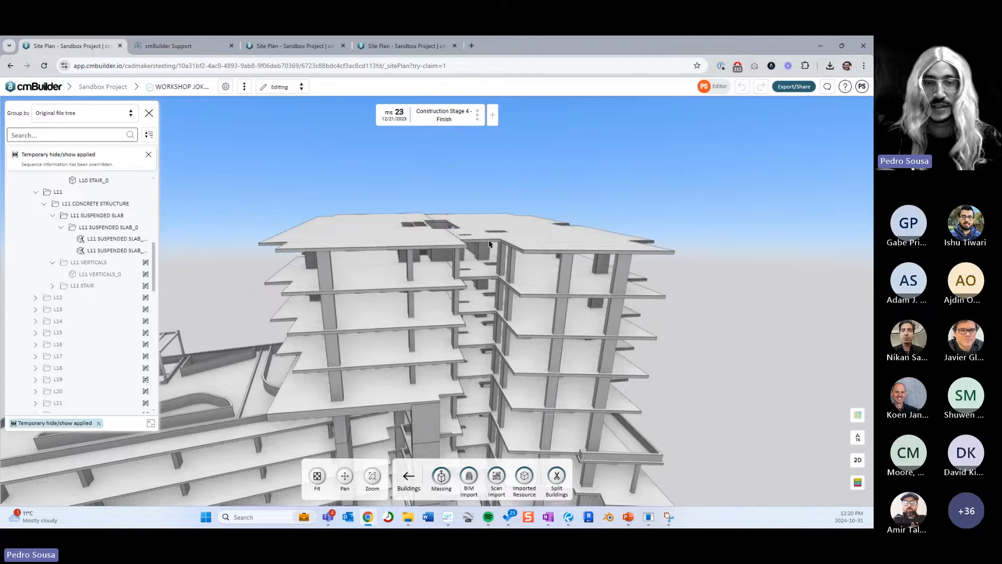
pyautogui.press('Left')
# - Return to the Construction Stage 1 milestone and view the topmost slab half in 2D plan
pyautogui.moveTo(473, 231); pyautogui.dragTo(441, 311, button='middle')
pyautogui.press('Left')
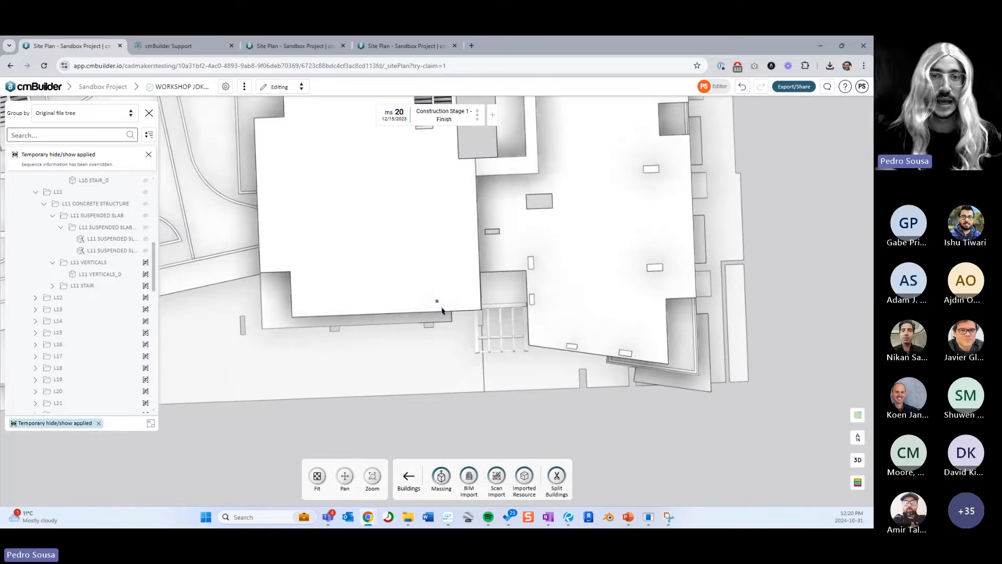
pyautogui.scroll(-4, 440, 308)
pyautogui.moveTo(437, 396); pyautogui.dragTo(470, 465, button='middle')
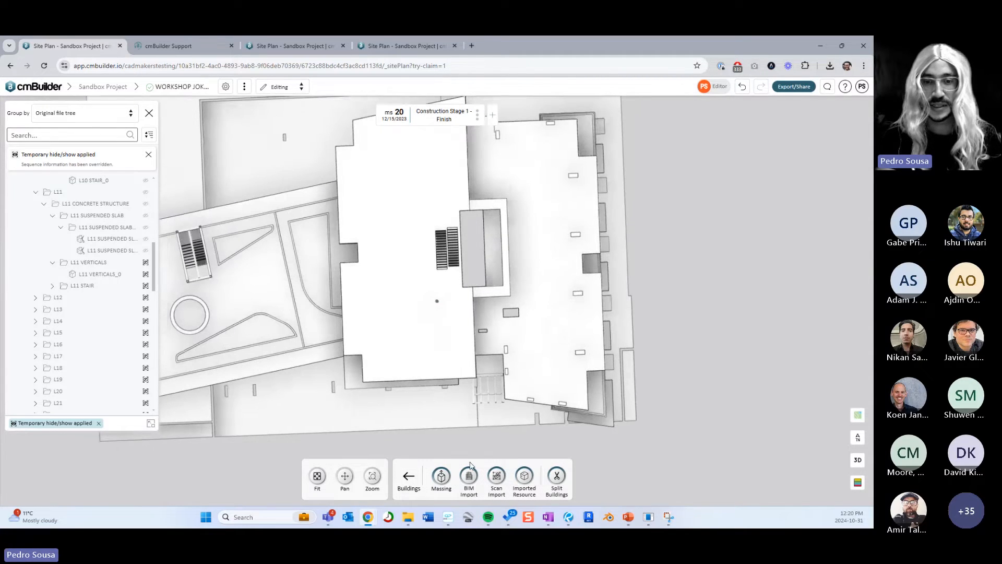
# - Choose the Wood Frame Guardrail from the fall protection resources and start its sketch on the surface of the topmost slab half
pyautogui.click(409, 476)
pyautogui.click(505, 477)
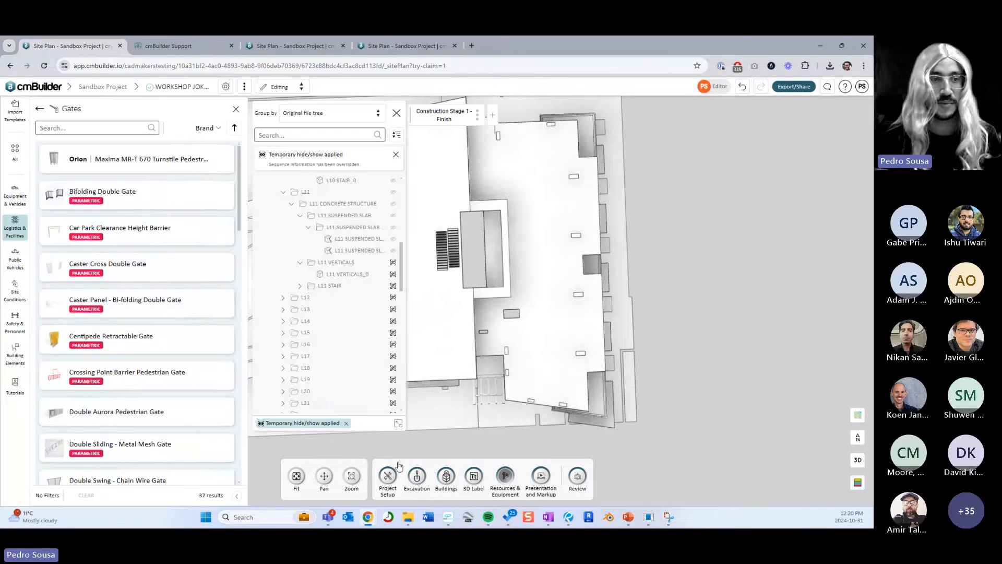
pyautogui.click(15, 326)
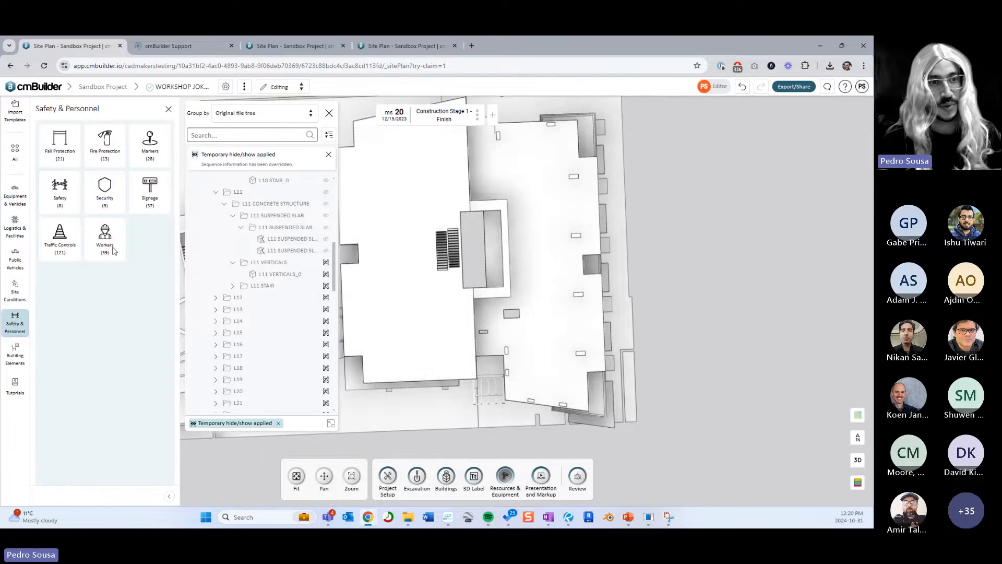
pyautogui.click(59, 144)
pyautogui.scroll(-8, 136, 344)
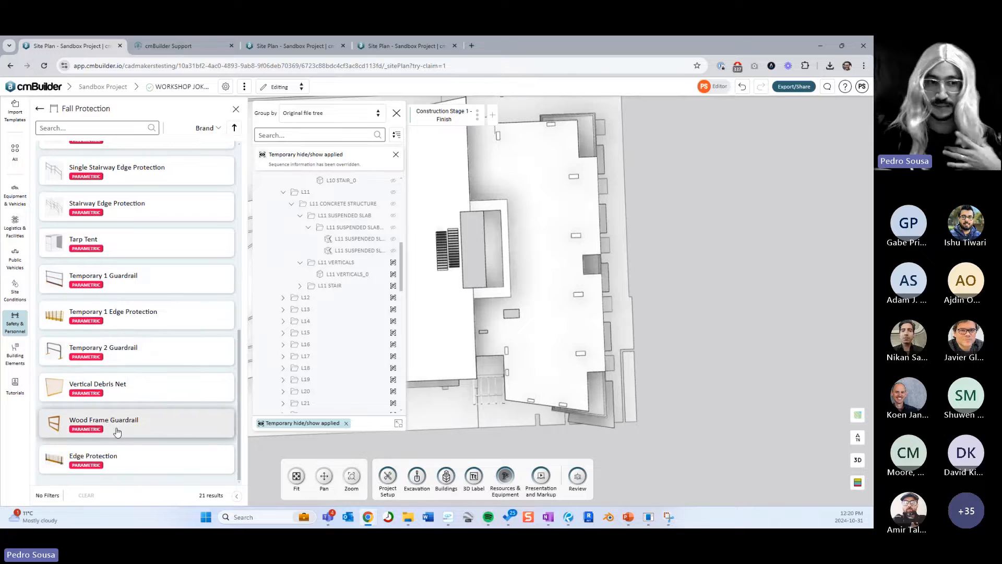
pyautogui.click(120, 424)
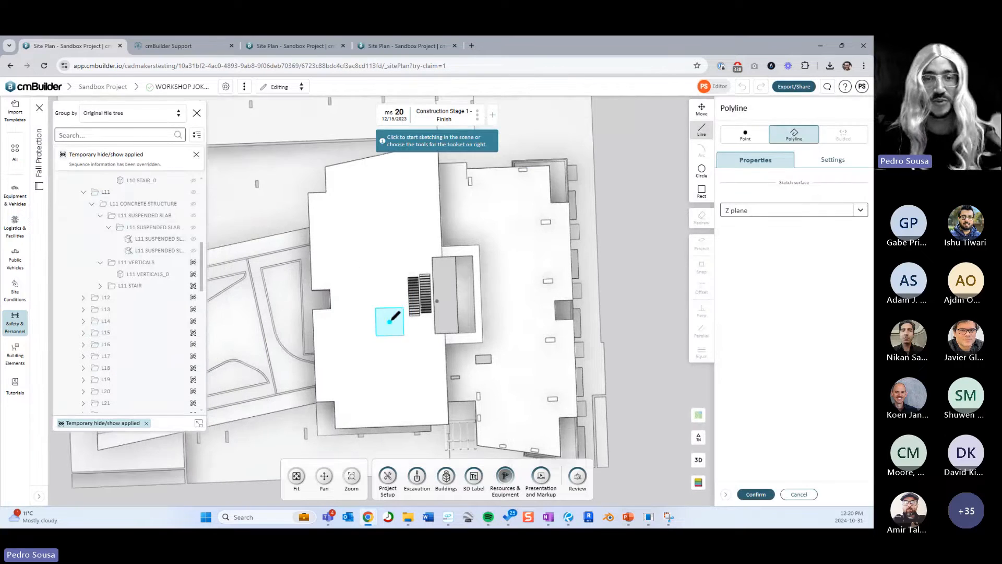
pyautogui.click(373, 251)
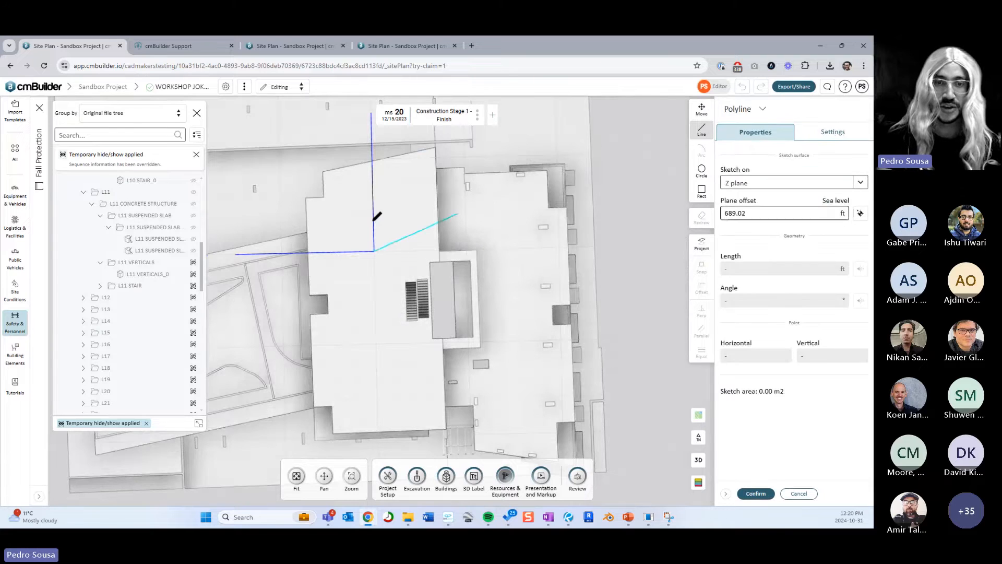
# - Project the outline of the topmost slab half from the 3D model into the guardrail sketch
pyautogui.click(699, 459)
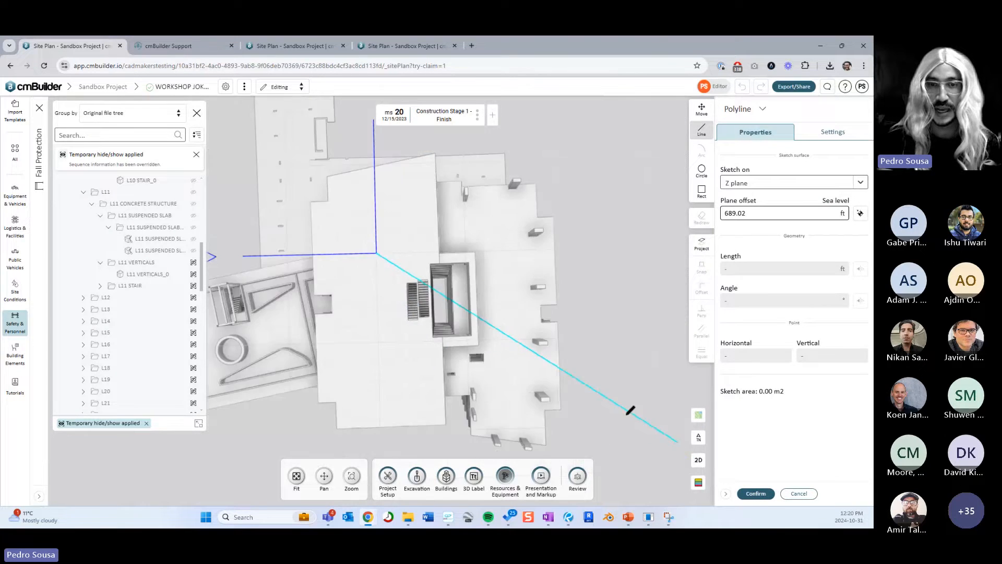
pyautogui.moveTo(530, 317); pyautogui.dragTo(553, 336)
pyautogui.moveTo(428, 345); pyautogui.dragTo(496, 342)
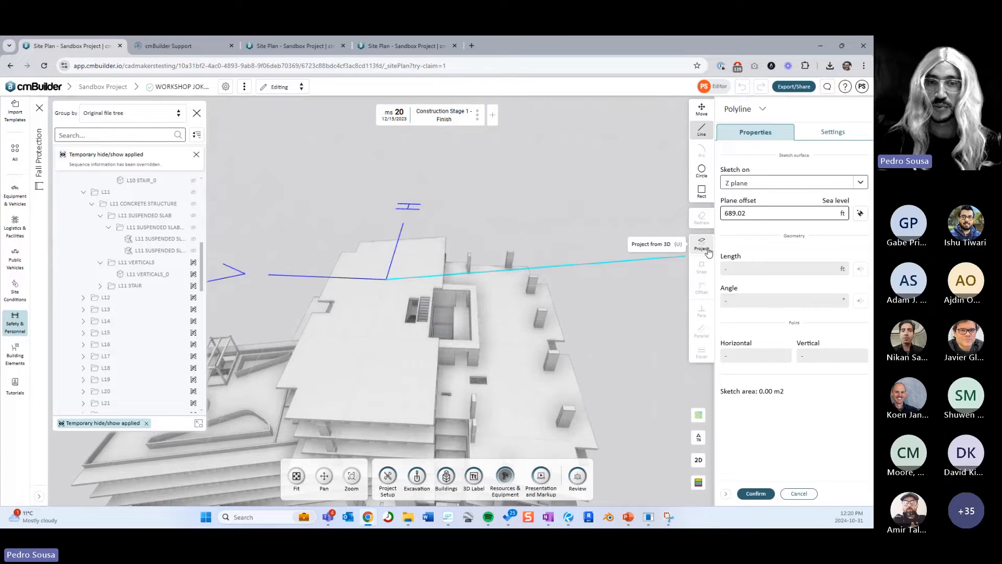
pyautogui.click(702, 243)
pyautogui.click(365, 357)
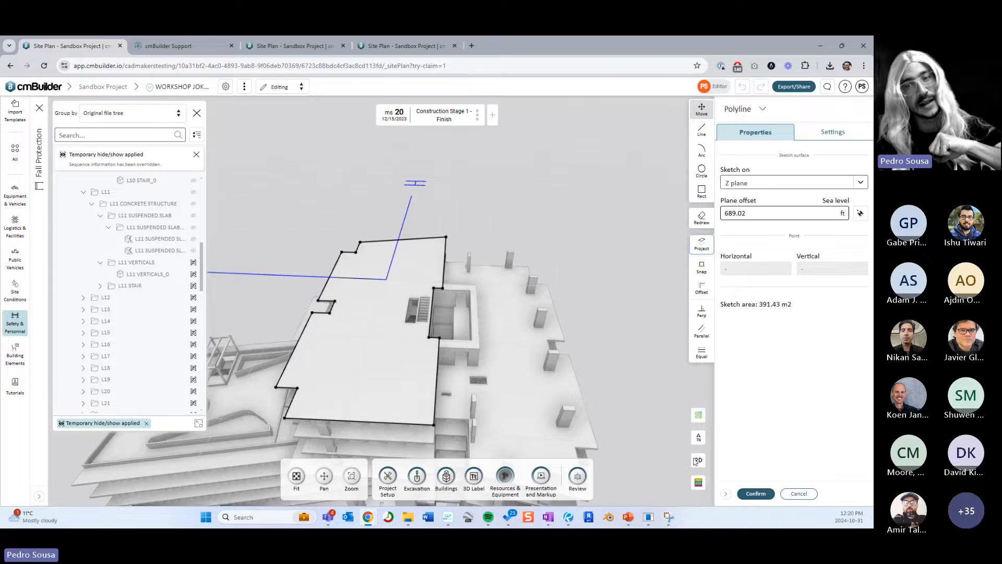
# - Offset the projected slab outline by -0.63 ft and confirm the guardrail sketch
pyautogui.click(697, 460)
pyautogui.scroll(5, 537, 344)
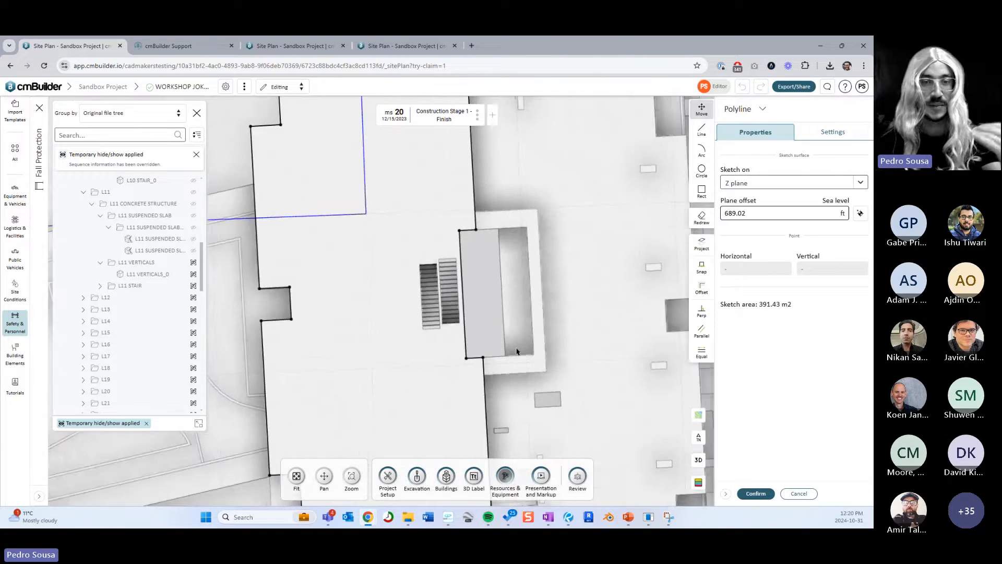
pyautogui.click(702, 290)
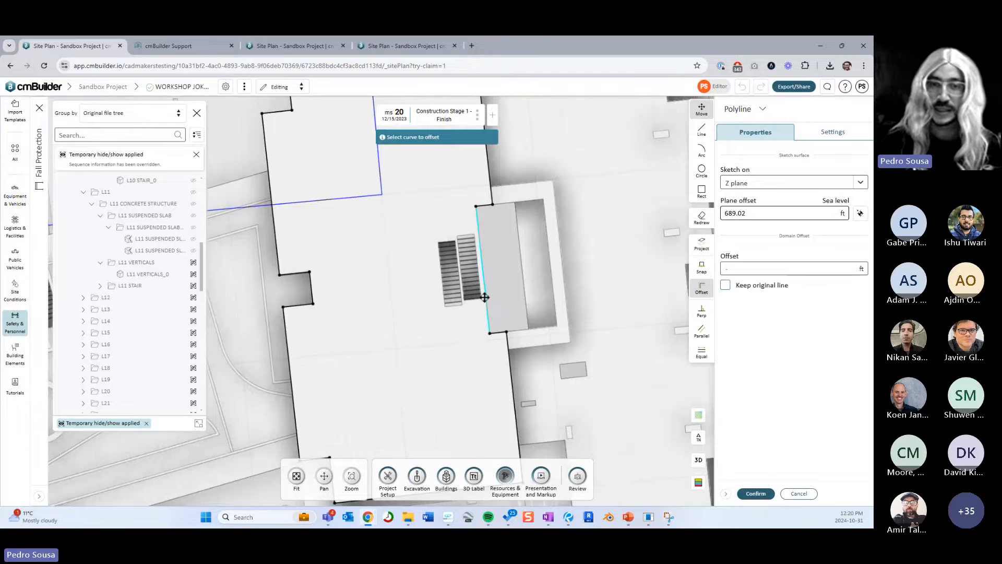
pyautogui.moveTo(484, 301); pyautogui.dragTo(481, 300)
pyautogui.scroll(-4, 432, 320)
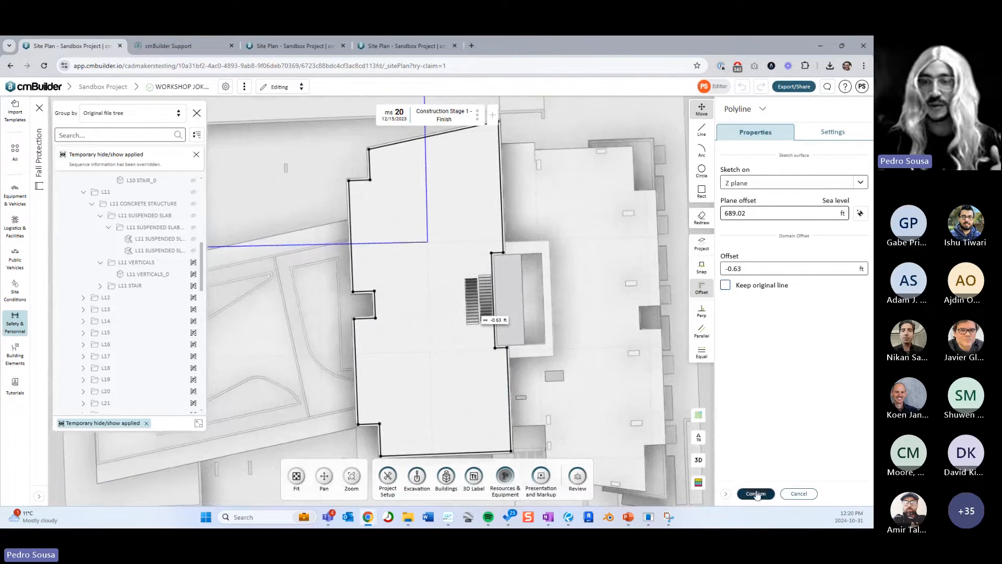
pyautogui.click(755, 493)
# - Adjust the guardrail's length range to 4.92 ft, finish the guardrail and collapse the object tree
pyautogui.click(699, 459)
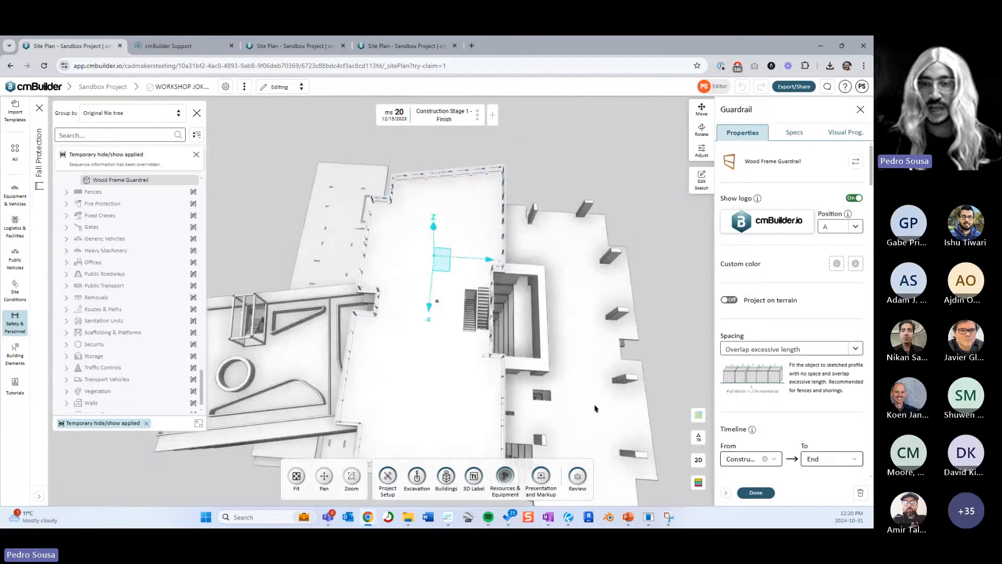
pyautogui.click(701, 150)
pyautogui.moveTo(722, 207); pyautogui.dragTo(720, 207)
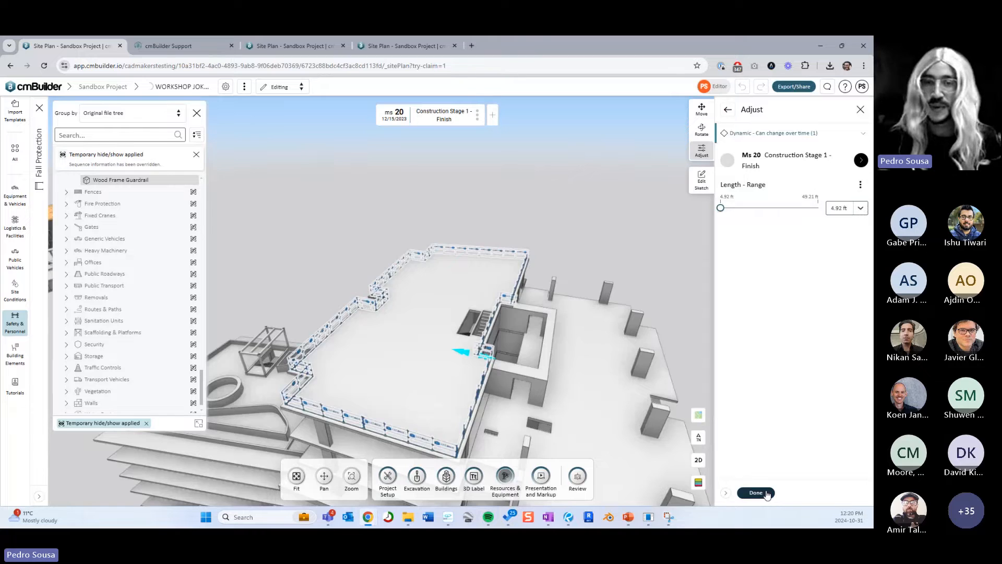
pyautogui.click(755, 493)
pyautogui.click(398, 424)
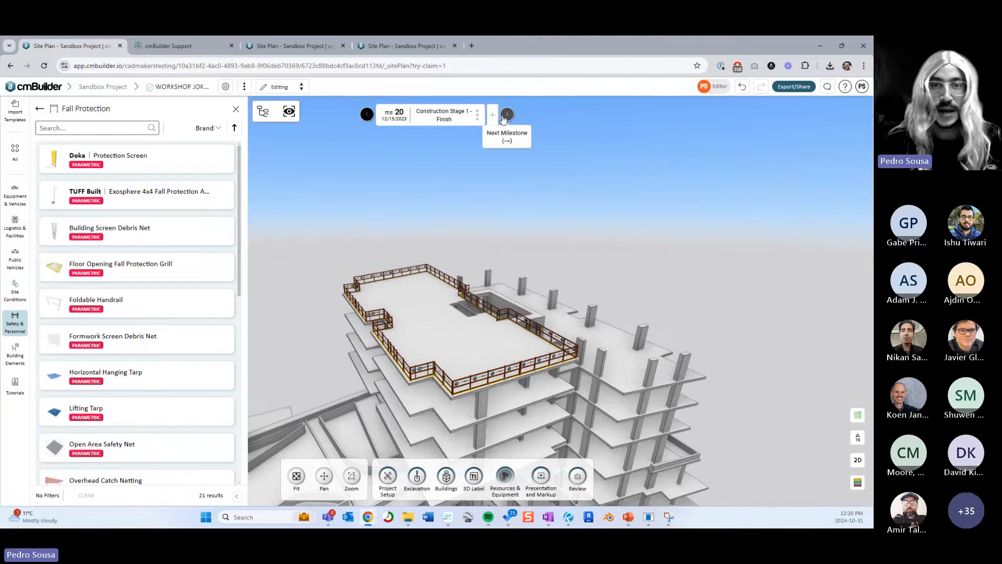
# - Set the wood frame guardrail around the slab half to end at the Construction Stage 1 milestone
pyautogui.click(507, 117)
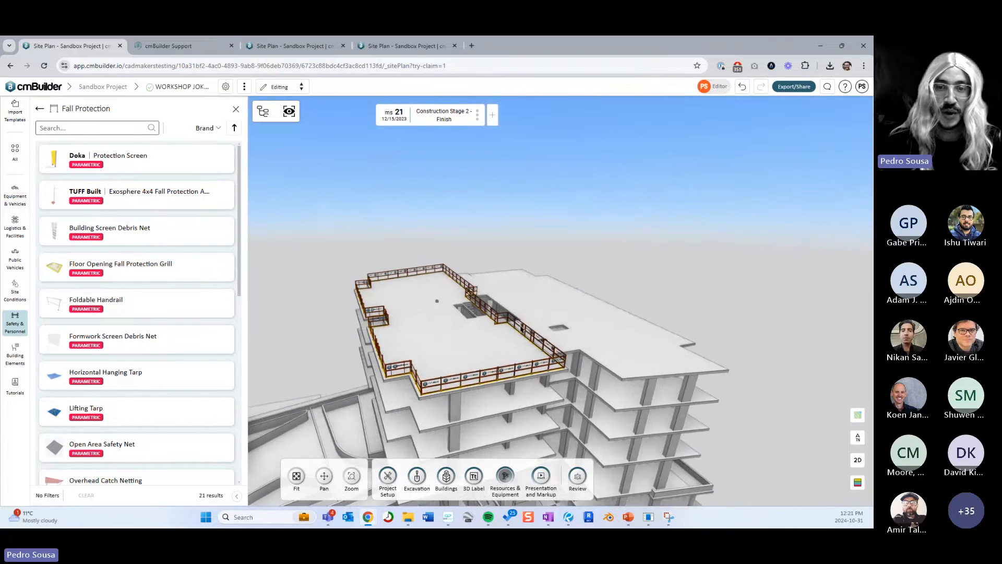
pyautogui.press('Left')
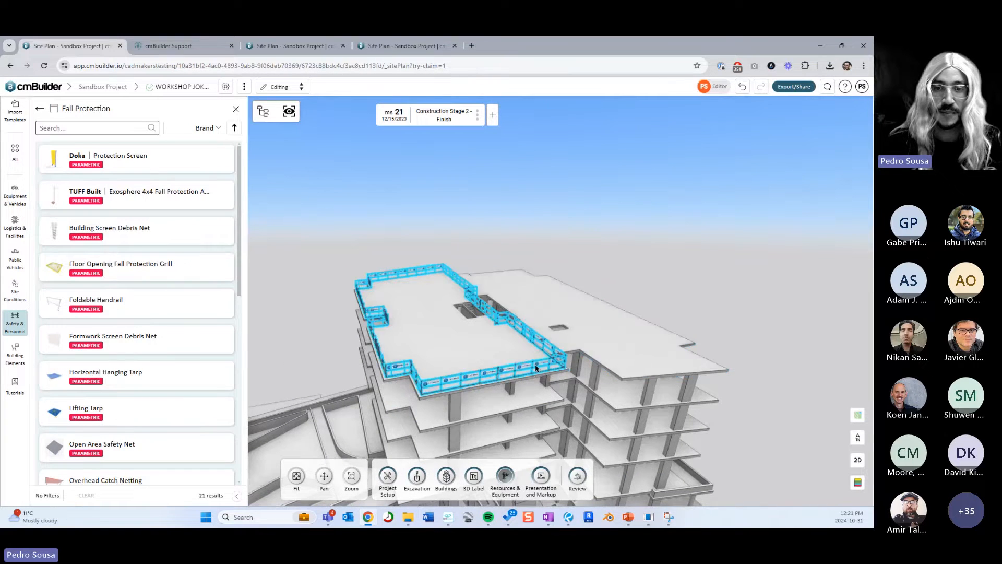
pyautogui.moveTo(525, 210); pyautogui.dragTo(484, 195)
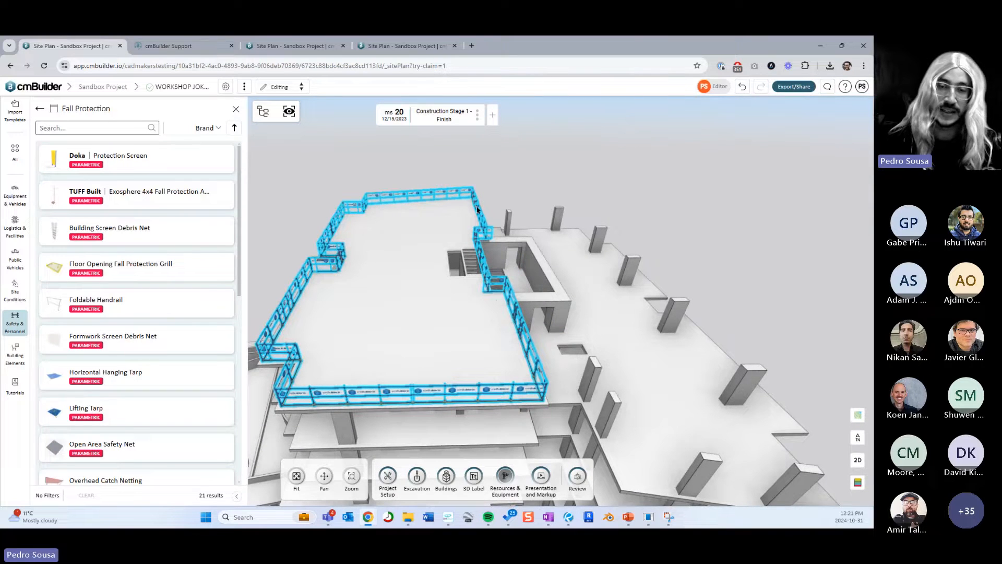
pyautogui.moveTo(452, 259); pyautogui.dragTo(496, 263)
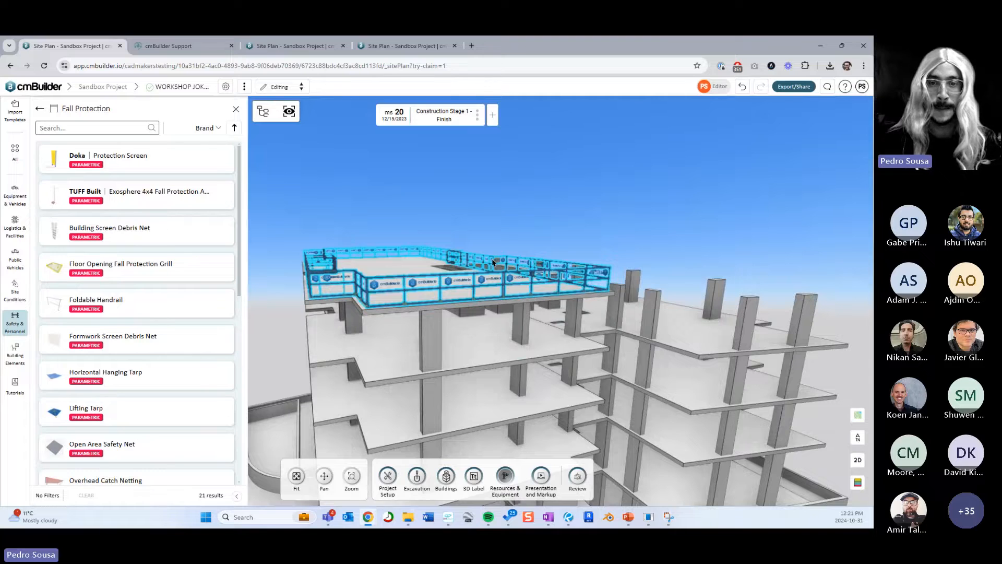
pyautogui.rightClick(493, 262)
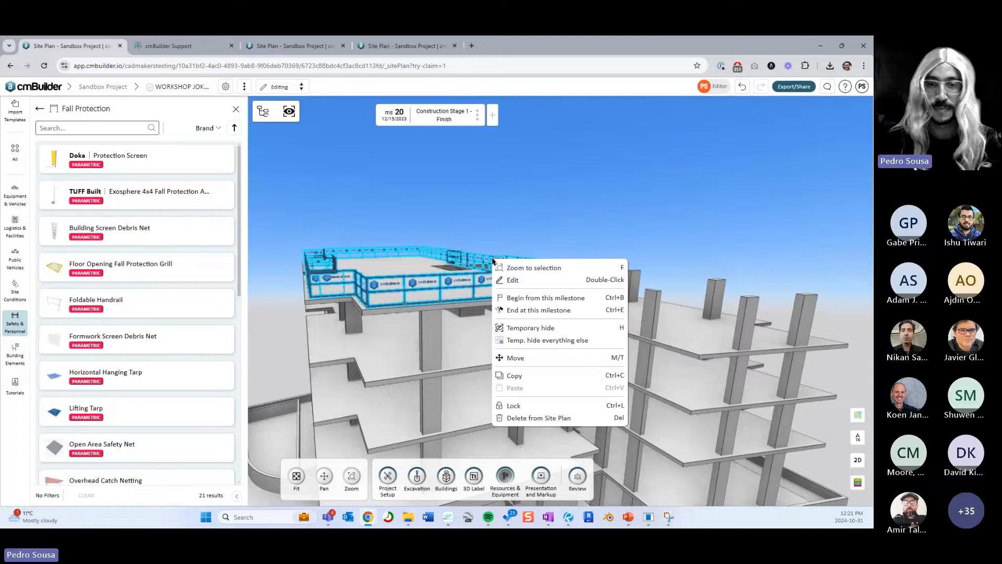
pyautogui.click(537, 310)
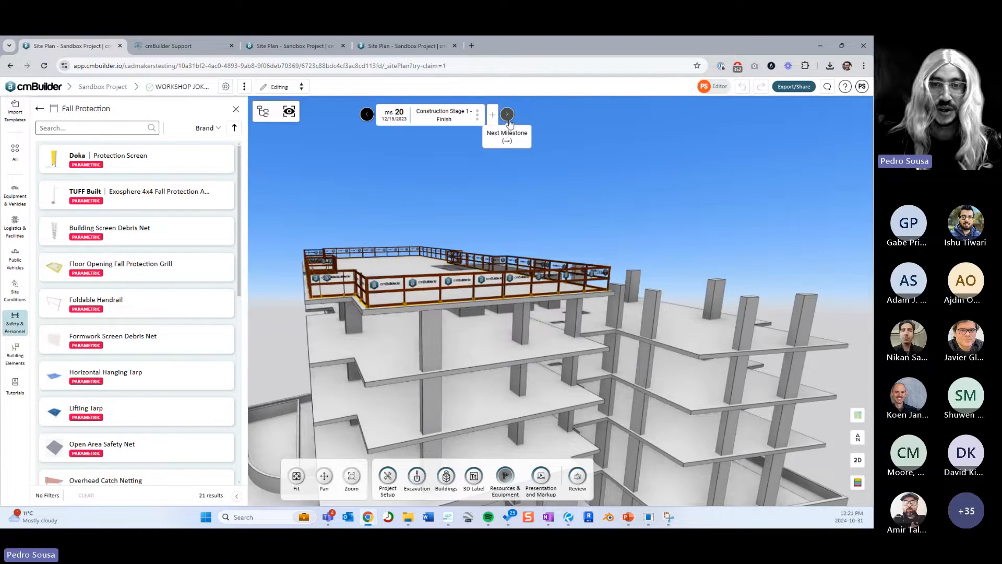
# - Go to the Construction Stage 2 milestone and start a second Wood Frame Guardrail sketch on the top slab surface
pyautogui.click(507, 114)
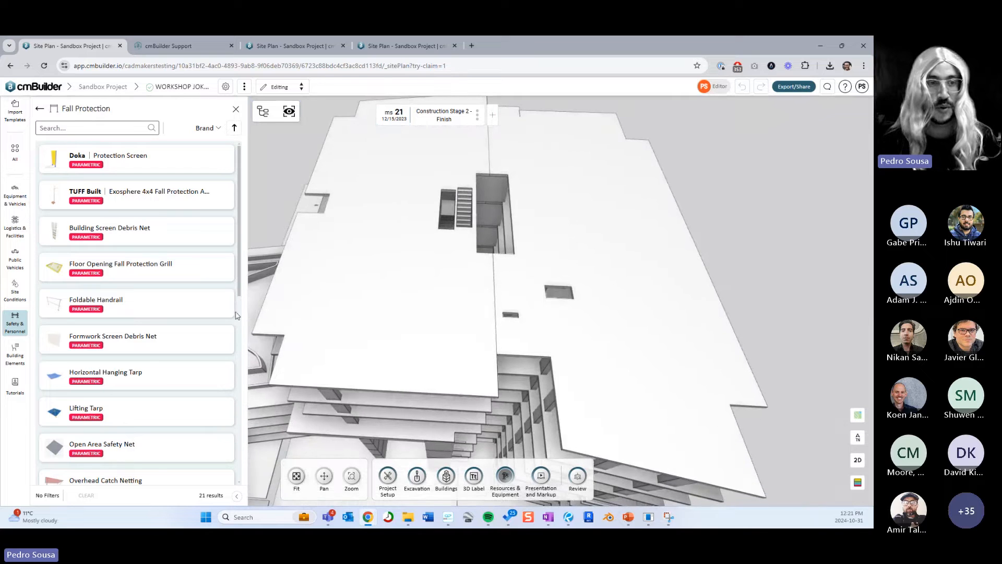
pyautogui.scroll(-6, 138, 365)
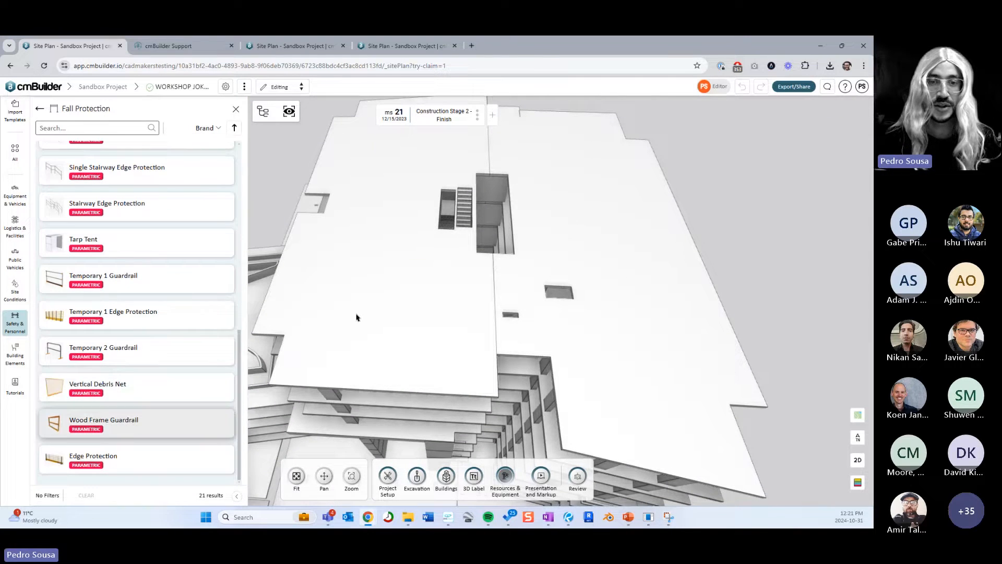
pyautogui.click(137, 422)
pyautogui.click(431, 293)
# - Project the outlines of both top slab halves into the new guardrail sketch
pyautogui.click(702, 243)
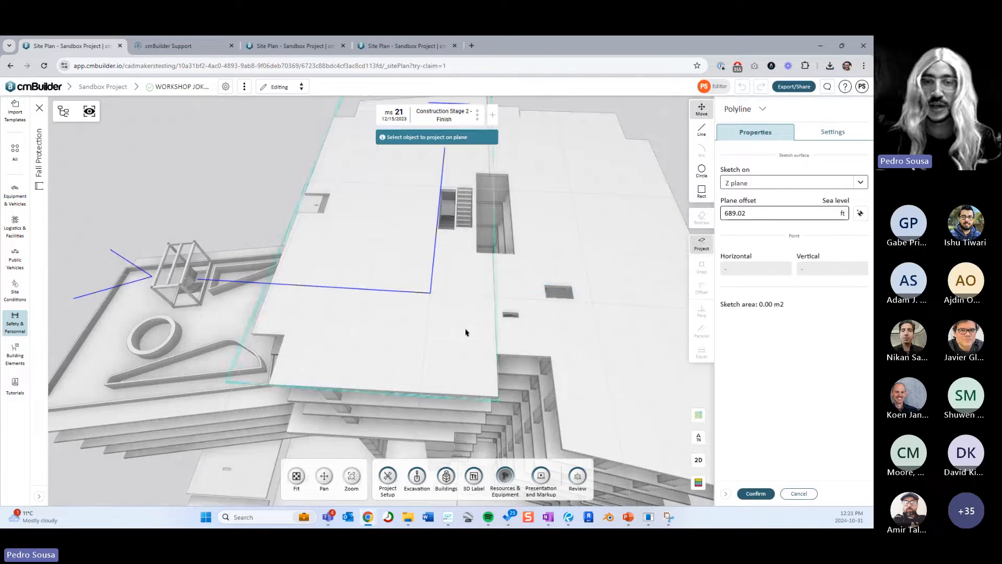
pyautogui.click(466, 331)
pyautogui.click(702, 243)
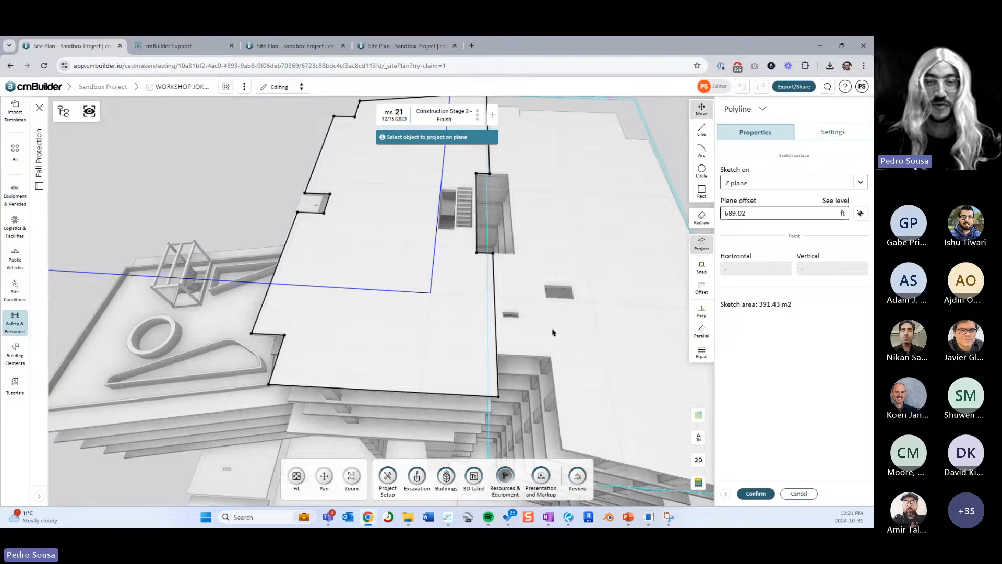
pyautogui.click(552, 332)
# - Delete the seam and core opening lines between the two slab outlines, and try to confirm the sketch
pyautogui.moveTo(553, 332); pyautogui.dragTo(401, 317)
pyautogui.press('Delete')
pyautogui.moveTo(432, 249)
pyautogui.mouseDown()
pyautogui.moveTo(477, 306)
pyautogui.moveTo(481, 339)
pyautogui.moveTo(464, 366)
pyautogui.moveTo(389, 234)
pyautogui.mouseUp()
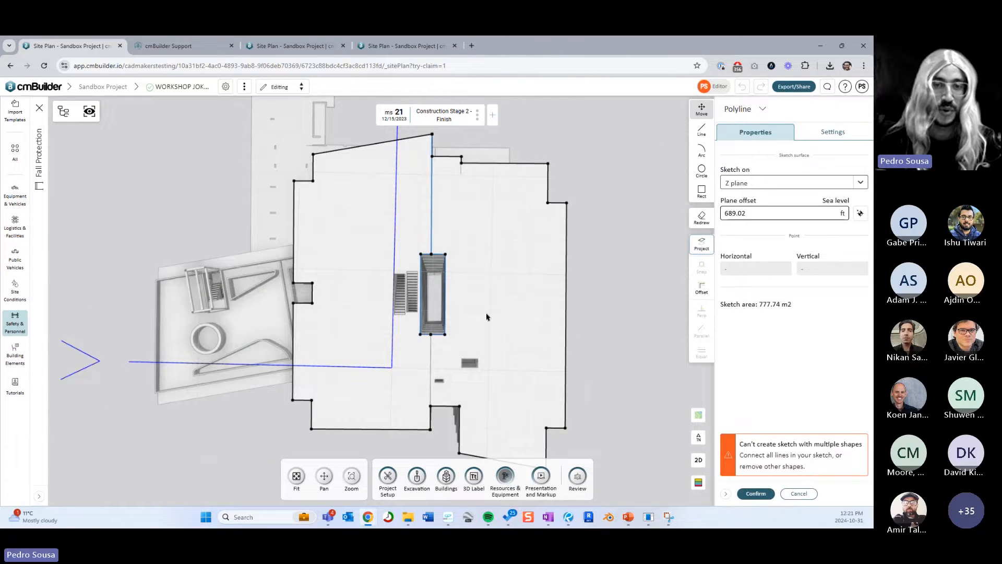
pyautogui.press('Delete')
pyautogui.moveTo(462, 272); pyautogui.dragTo(495, 314)
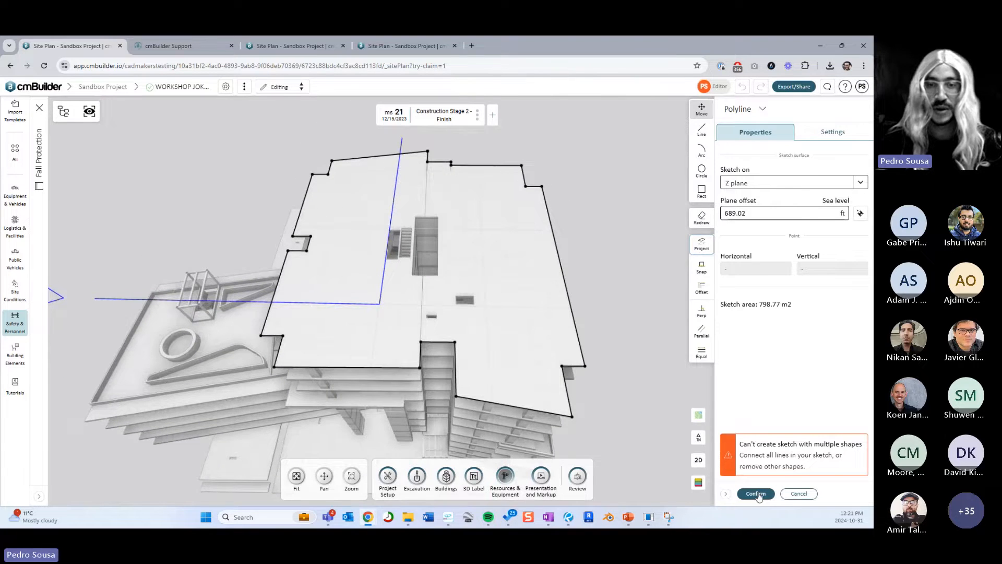
pyautogui.click(756, 493)
# - Move the outline's corner points onto the slab seam at both ends to connect the two halves of the perimeter
pyautogui.scroll(10, 516, 335)
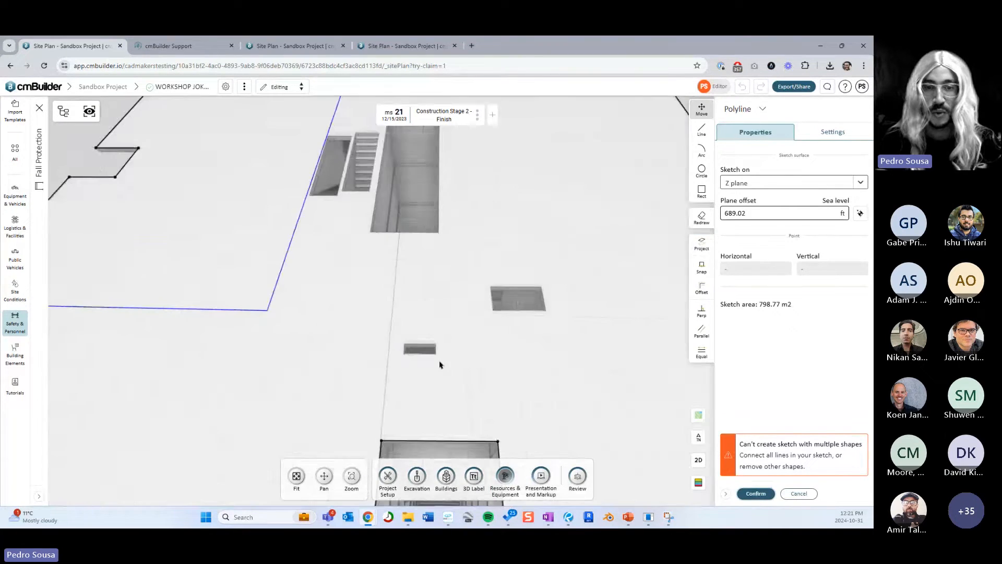
pyautogui.click(384, 322)
pyautogui.moveTo(379, 322)
pyautogui.mouseDown()
pyautogui.moveTo(401, 323)
pyautogui.moveTo(377, 322)
pyautogui.mouseUp()
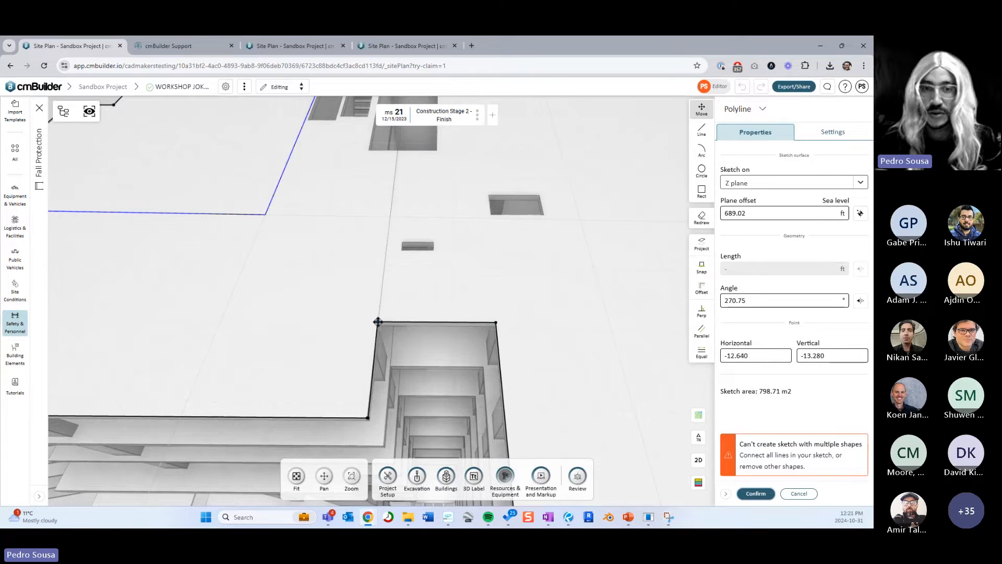
pyautogui.moveTo(426, 251); pyautogui.dragTo(434, 306, button='right')
pyautogui.moveTo(434, 306); pyautogui.dragTo(432, 282)
pyautogui.moveTo(480, 114); pyautogui.dragTo(474, 219)
pyautogui.scroll(-5, 472, 217)
pyautogui.moveTo(439, 123)
pyautogui.mouseDown()
pyautogui.moveTo(412, 275)
pyautogui.moveTo(373, 260)
pyautogui.mouseUp()
pyautogui.scroll(5, 411, 275)
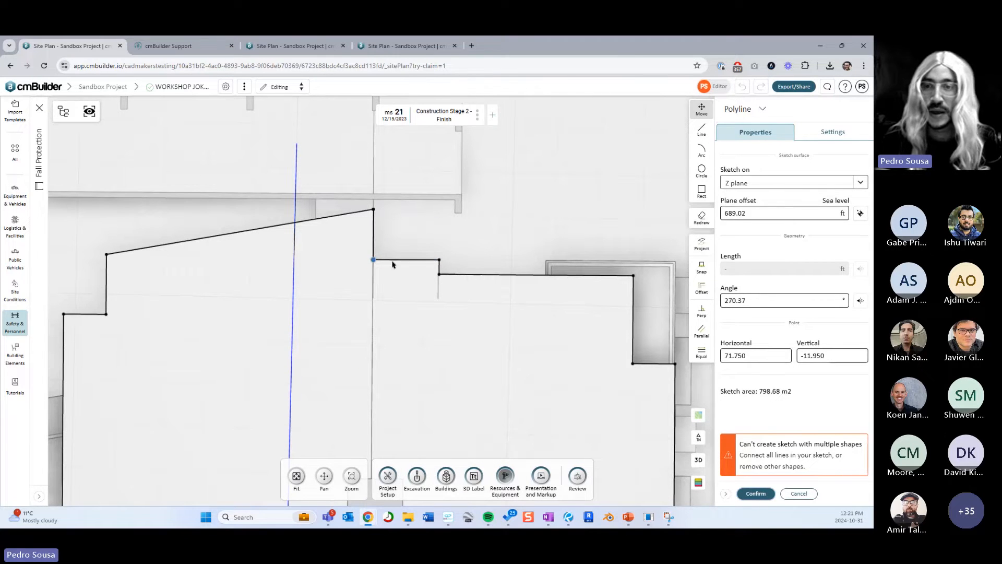
# - Offset the outline of the second slab half by -1.93 ft and delete the short slanted segment near the seam
pyautogui.click(701, 287)
pyautogui.click(632, 308)
pyautogui.scroll(5, 452, 308)
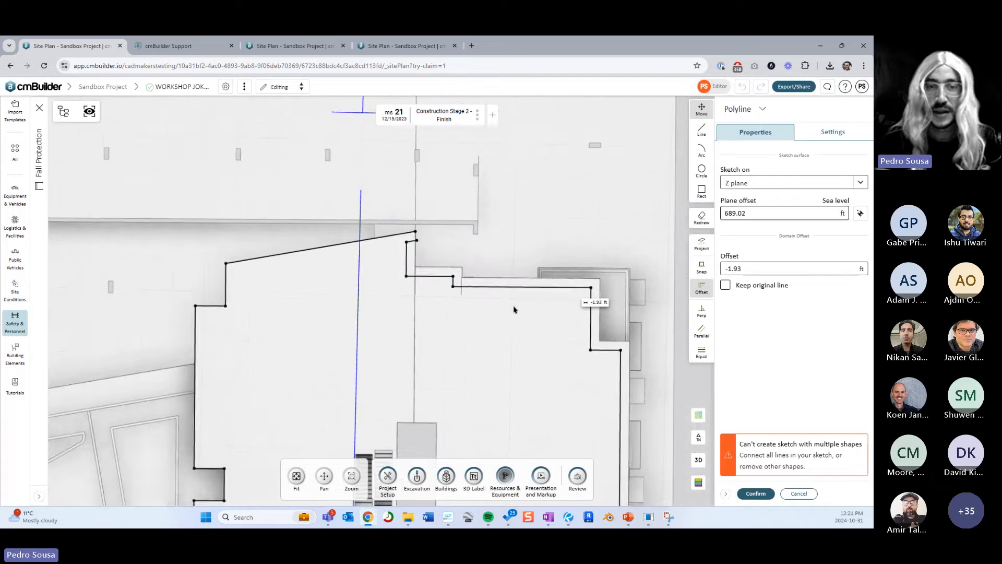
pyautogui.press('Escape')
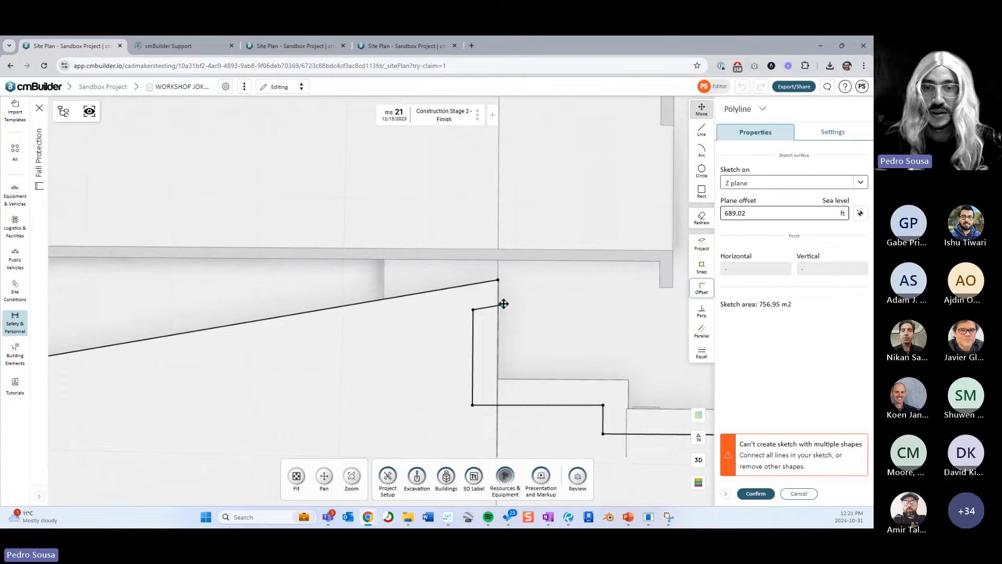
pyautogui.click(493, 307)
pyautogui.press('Delete')
pyautogui.scroll(-3, 509, 312)
# - Offset the outline of the first slab half by -1.90 ft and join its end point to the other outline at the seam
pyautogui.click(701, 287)
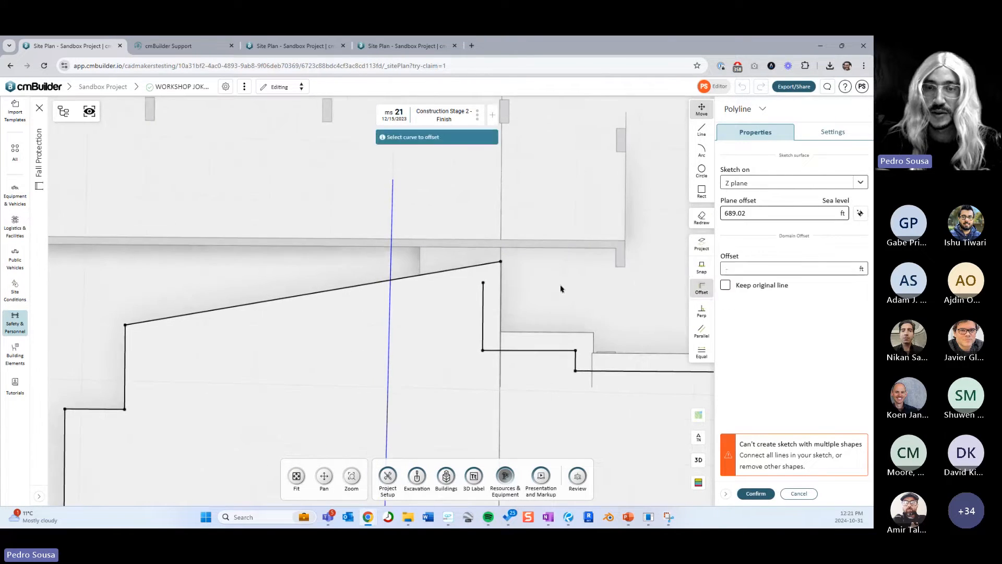
pyautogui.click(471, 273)
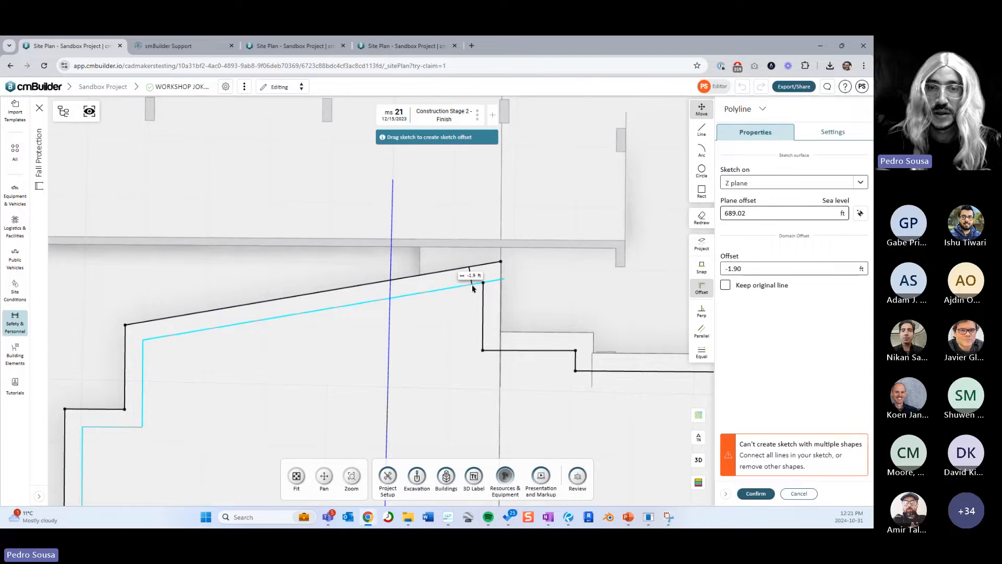
pyautogui.click(473, 274)
pyautogui.press('Escape')
pyautogui.moveTo(503, 279); pyautogui.dragTo(483, 283)
pyautogui.scroll(-4, 531, 288)
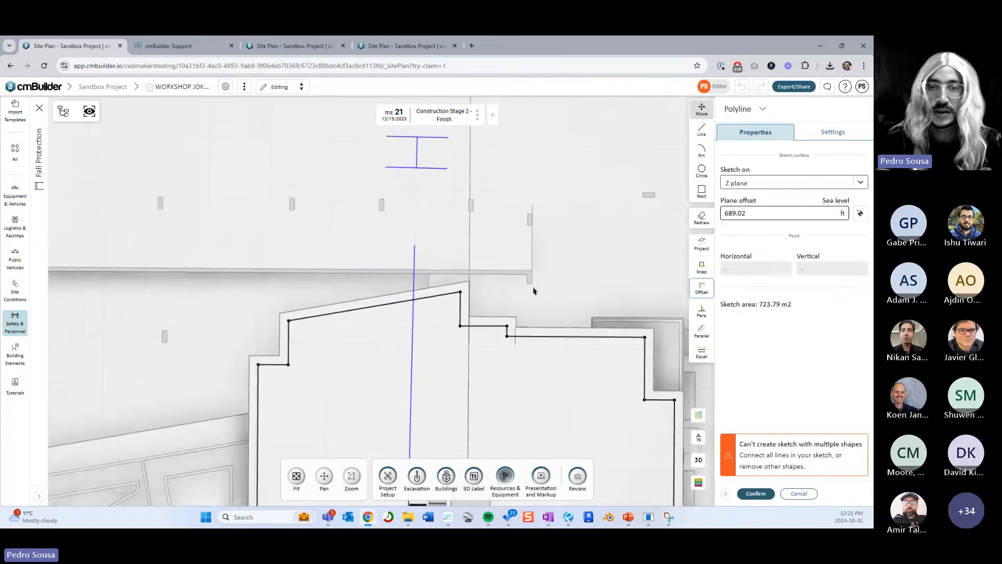
# - Join the two offset outlines at the other end of the seam, confirm the sketch and finish the perimeter guardrail
pyautogui.scroll(3, 527, 408)
pyautogui.moveTo(527, 408); pyautogui.dragTo(485, 277, button='middle')
pyautogui.scroll(4, 477, 298)
pyautogui.moveTo(476, 292)
pyautogui.mouseDown()
pyautogui.moveTo(468, 300)
pyautogui.moveTo(459, 289)
pyautogui.mouseUp()
pyautogui.click(758, 496)
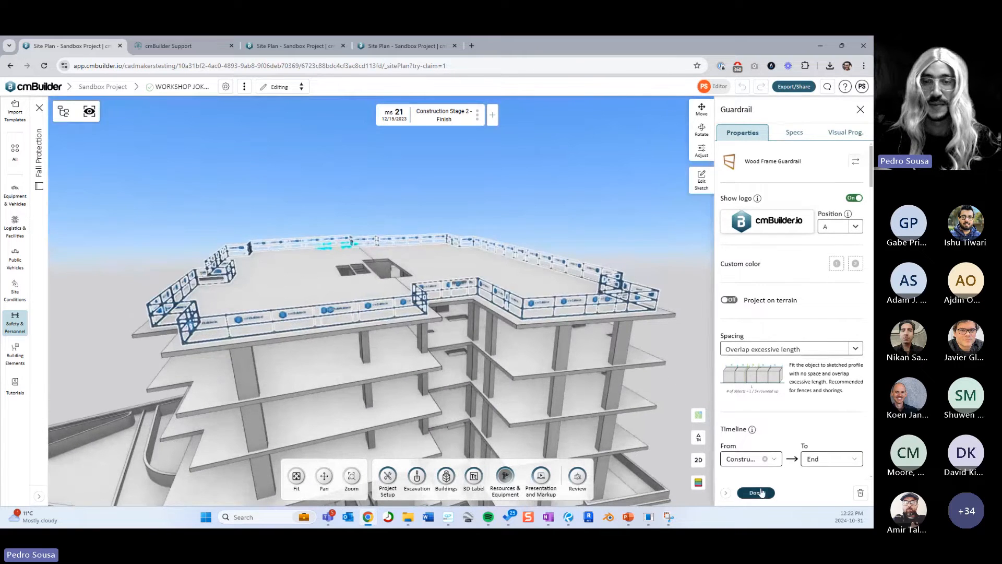
pyautogui.click(755, 492)
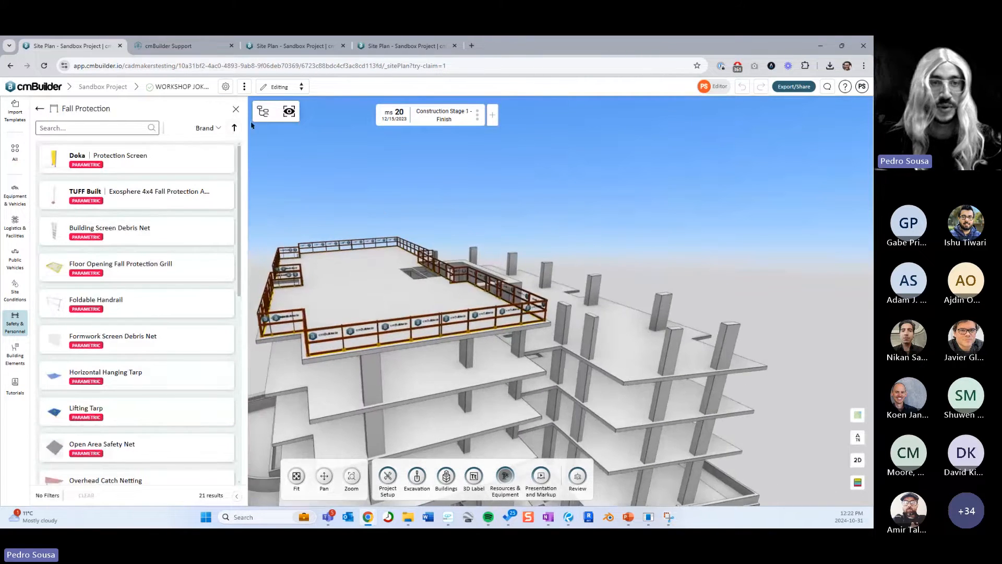
# - Step through milestones 20 to 22 to check when the guardrails appear around the slab halves
pyautogui.click(236, 109)
pyautogui.press('Right')
pyautogui.moveTo(471, 206); pyautogui.dragTo(465, 211)
pyautogui.press('Right')
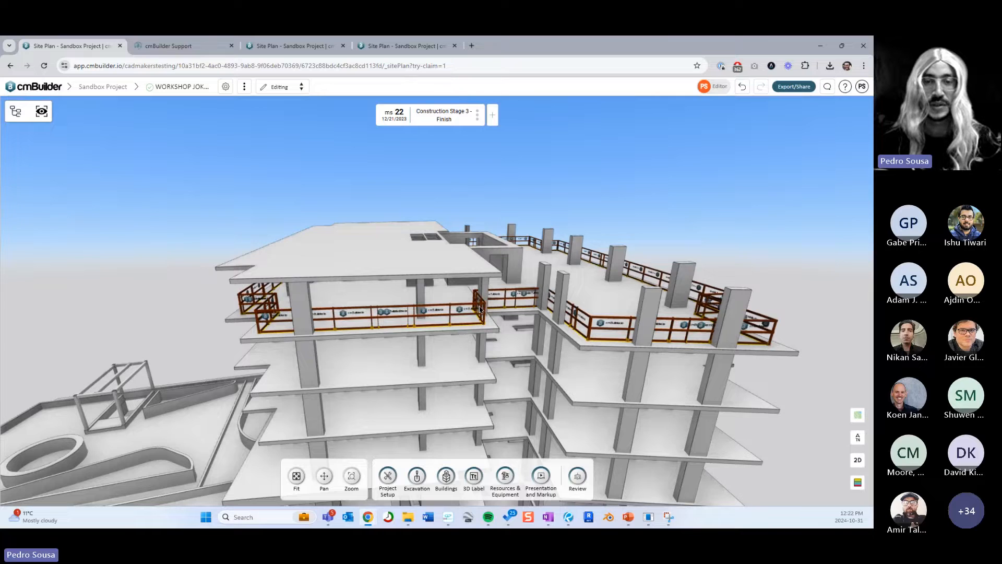
pyautogui.press('Left')
pyautogui.press('Left')
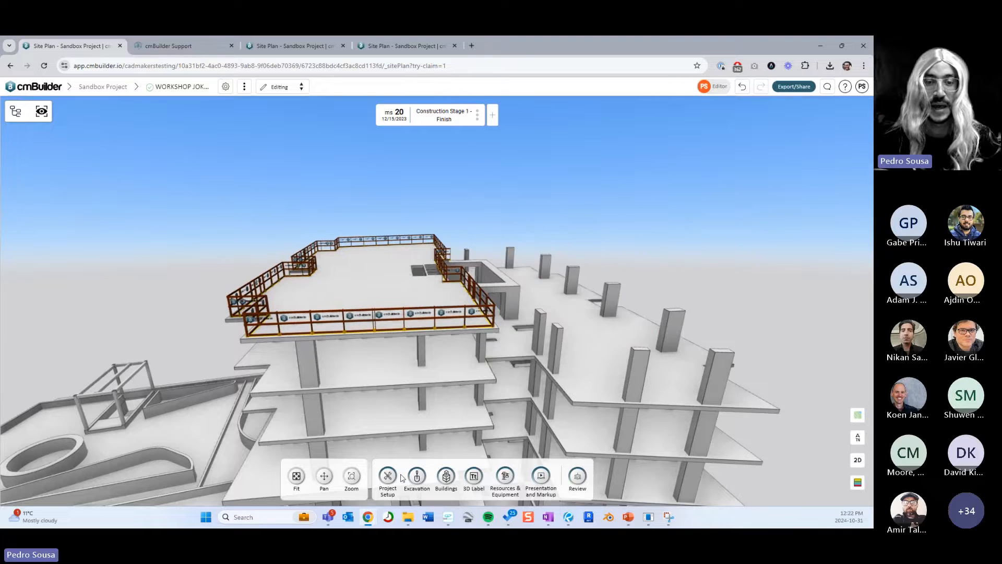
# - Add a Wood Frame Guardrail to the upper half slab at 698.35 ft by projecting the milestone 20 guardrail below, starting it at milestone 22
pyautogui.click(505, 476)
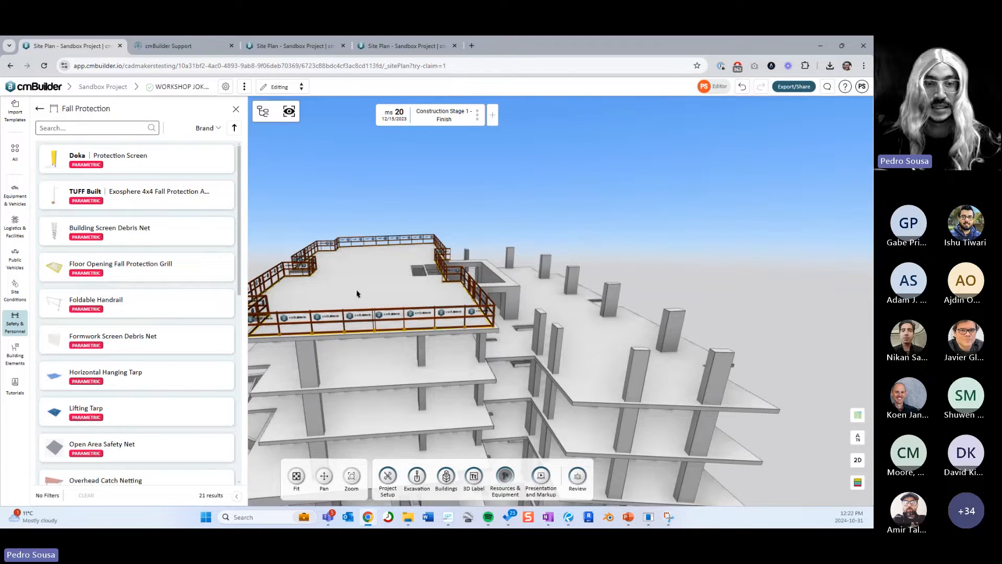
pyautogui.scroll(-5, 136, 433)
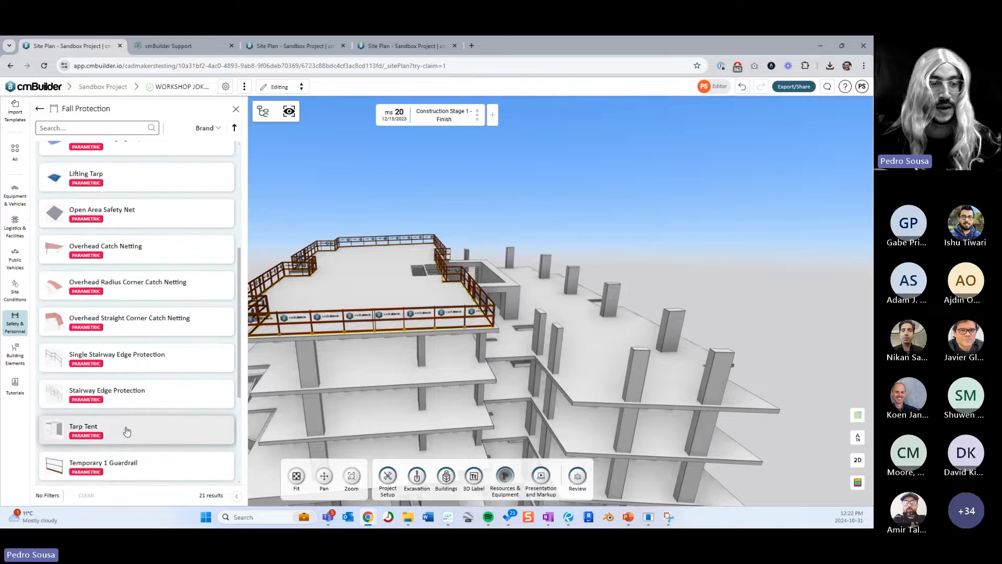
pyautogui.scroll(-4, 128, 428)
pyautogui.click(129, 427)
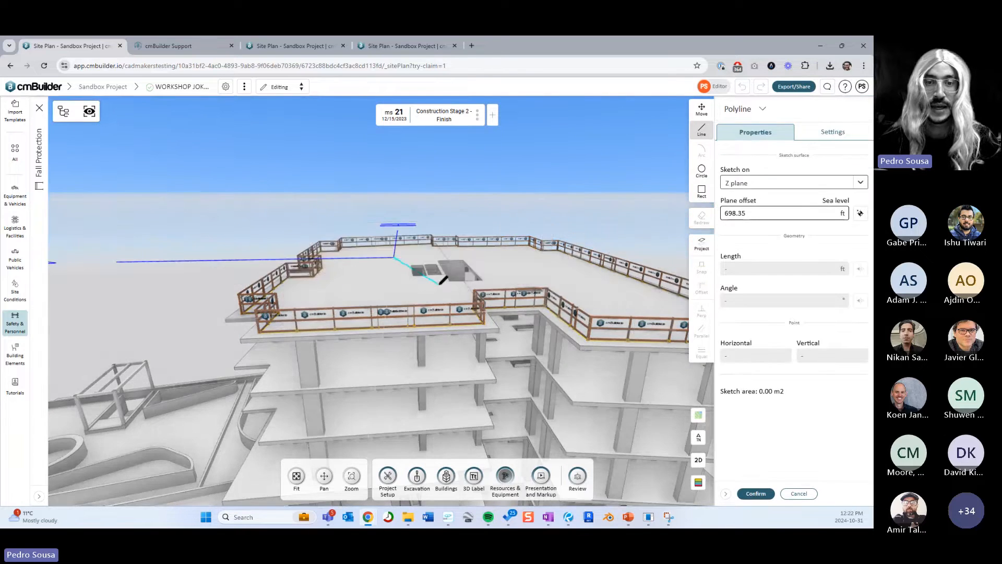
pyautogui.click(701, 244)
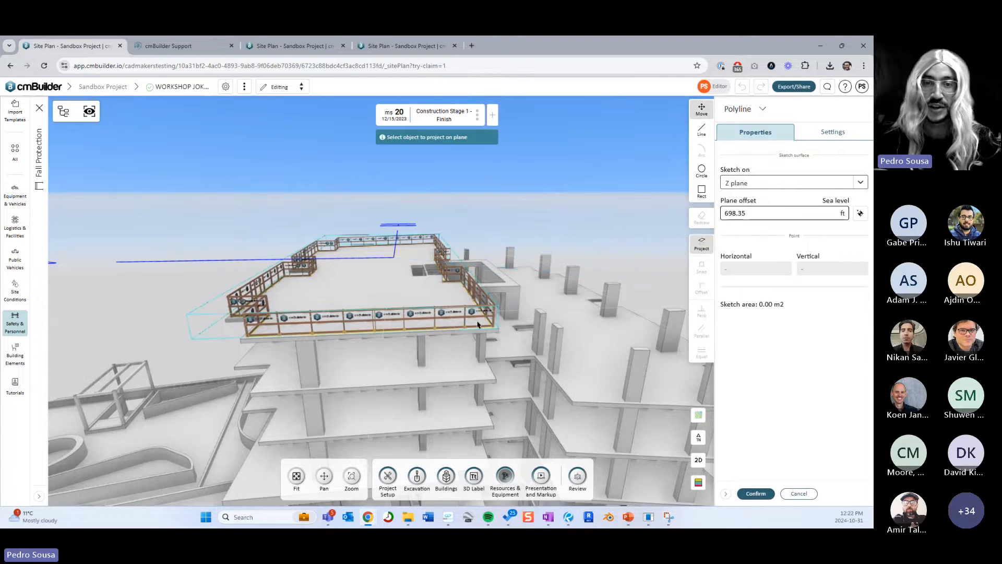
pyautogui.click(465, 321)
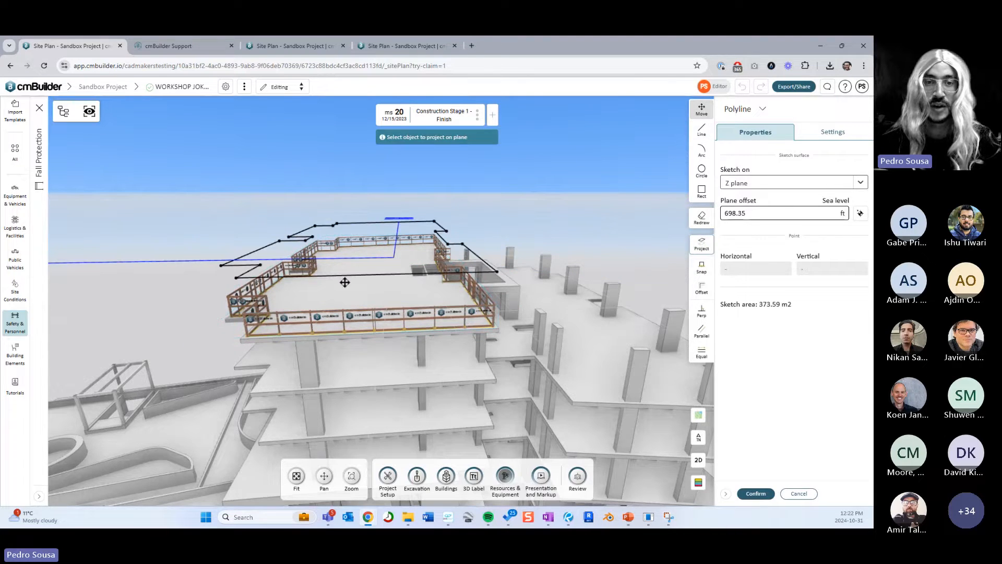
pyautogui.click(754, 493)
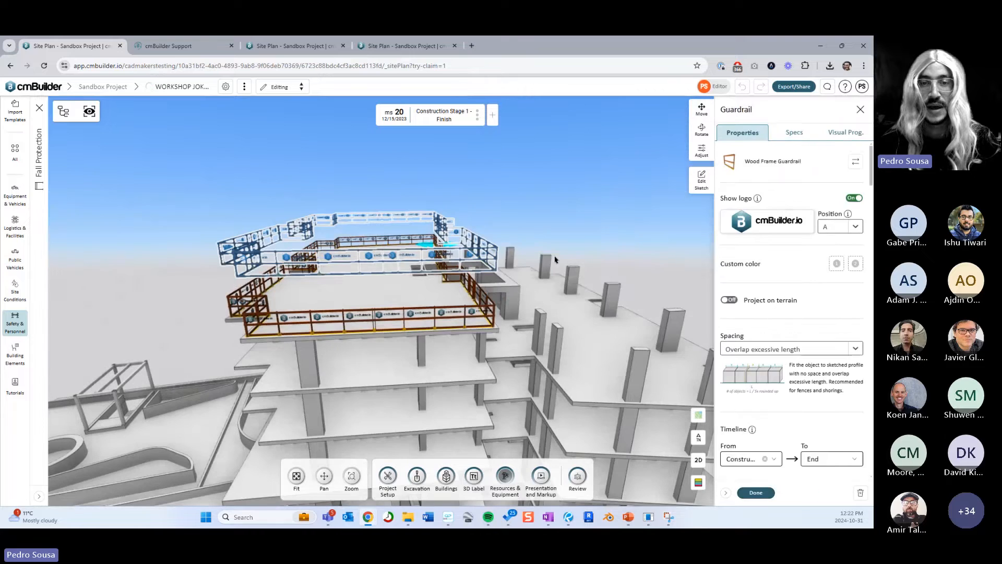
pyautogui.press('Right')
pyautogui.press('Right')
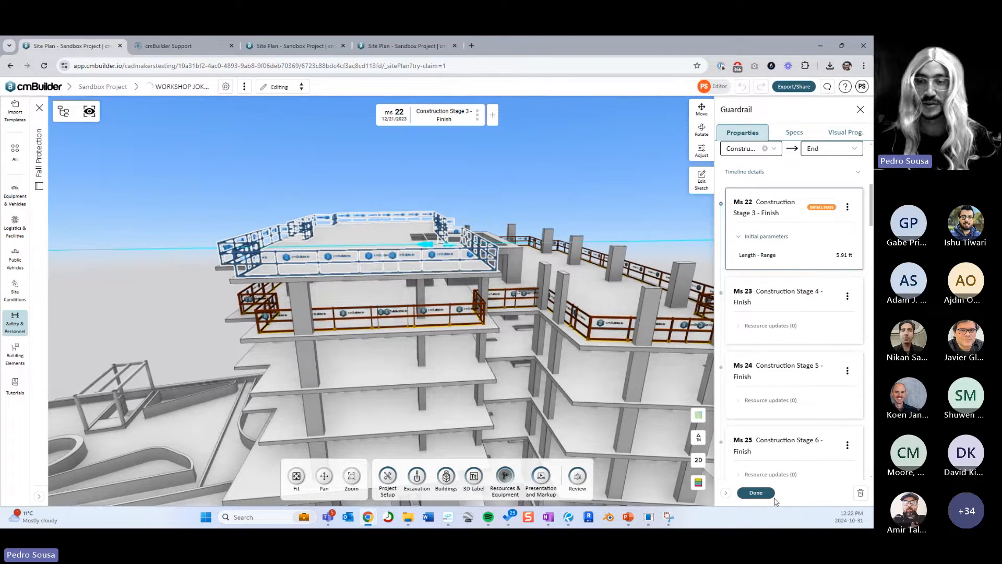
pyautogui.click(755, 493)
# - Compare milestones 20 to 23 and end the upper half slab's guardrail at milestone 22, Construction Stage 3 - Finish
pyautogui.press('Left')
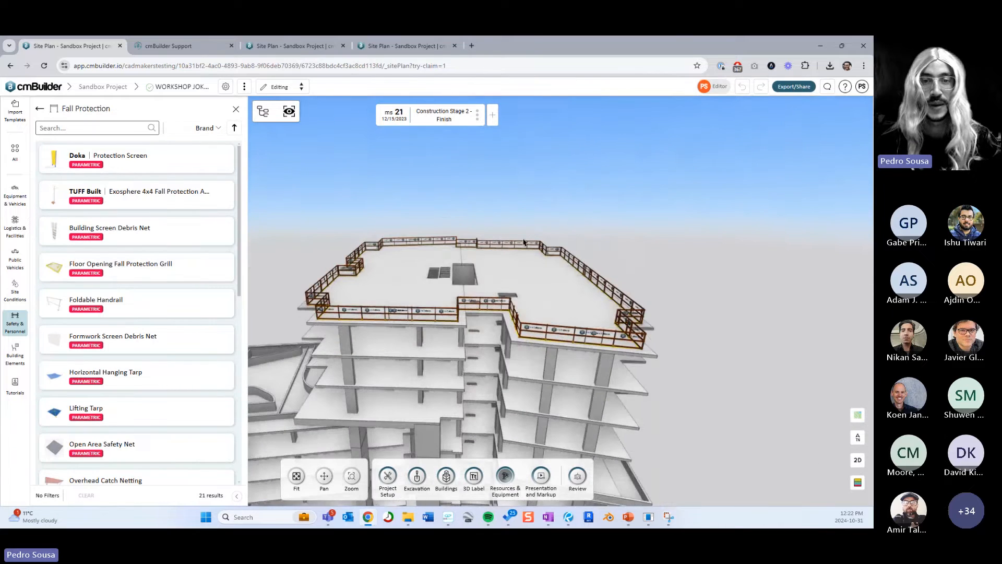
pyautogui.press('Left')
pyautogui.press('Right')
pyautogui.press('Right')
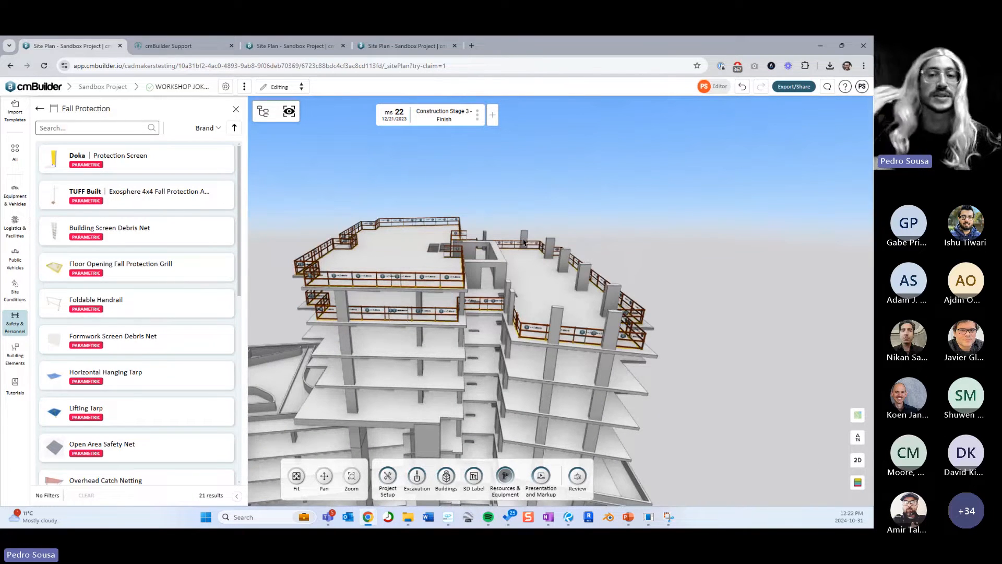
pyautogui.press('Right')
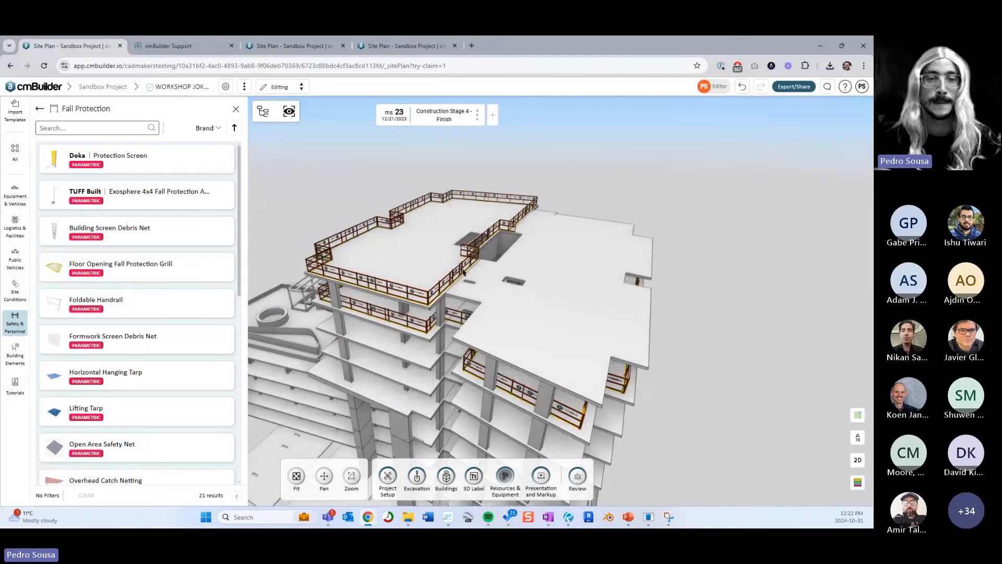
pyautogui.press('Left')
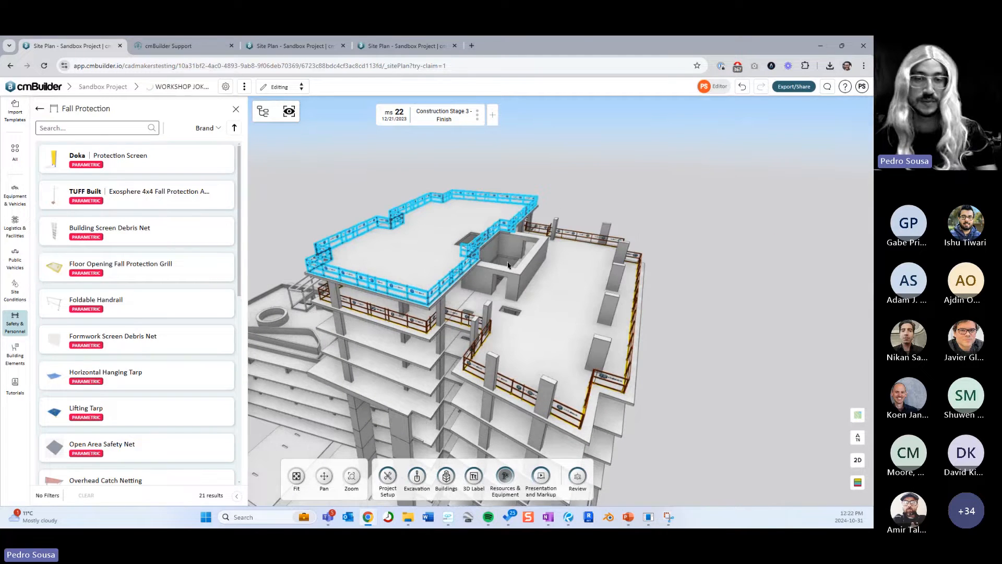
pyautogui.press('Right')
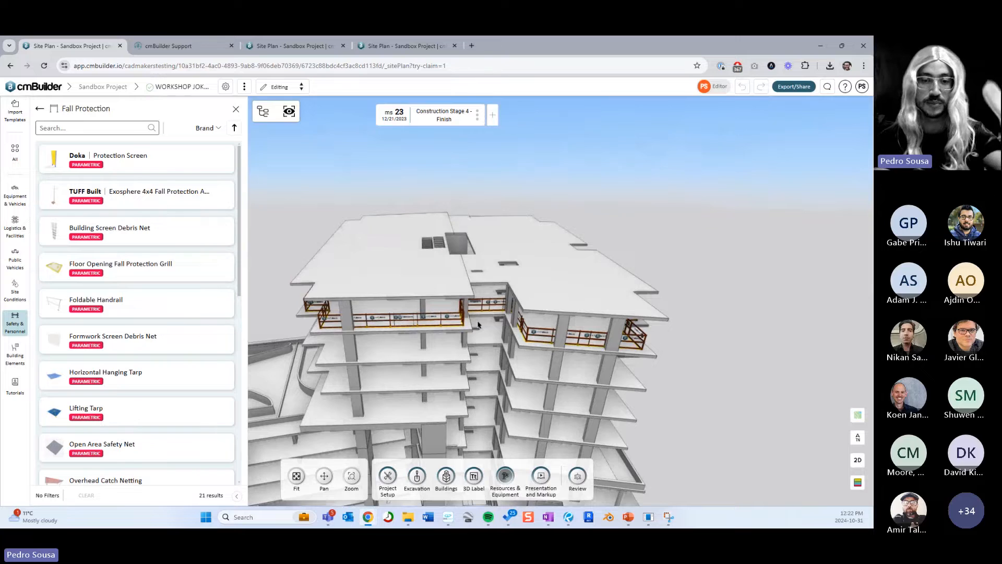
# - Add a Wood Frame Guardrail around the full upper slab at milestone 23 by projecting the lower level's perimeter guardrail onto the 698.35 ft plane
pyautogui.scroll(-5, 112, 427)
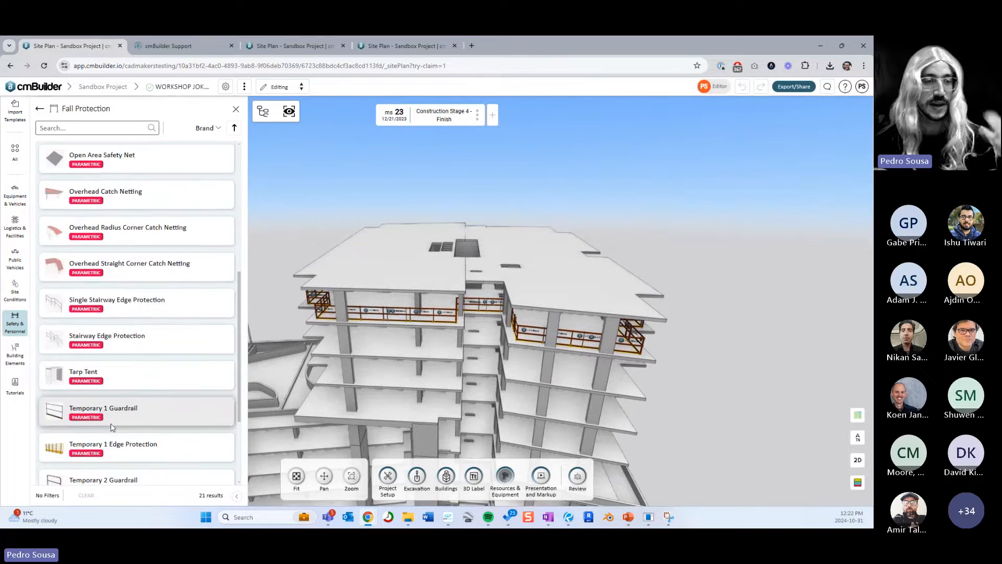
pyautogui.scroll(-3, 111, 427)
pyautogui.click(135, 440)
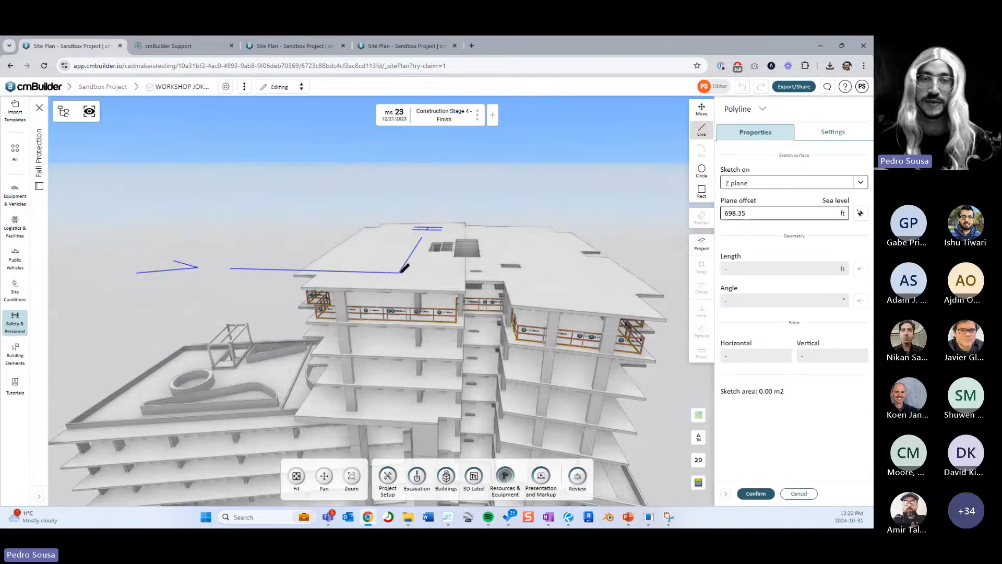
pyautogui.click(701, 243)
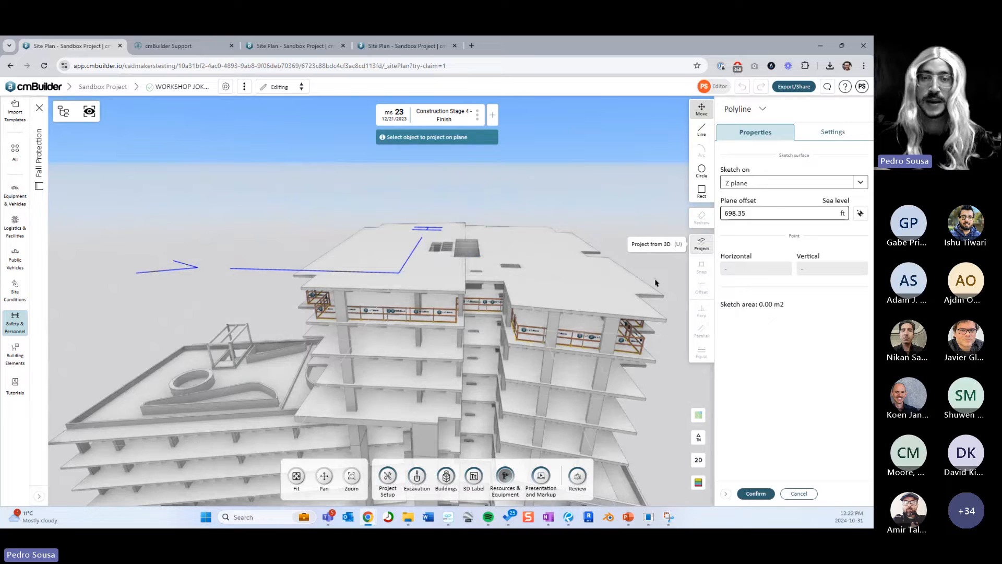
pyautogui.click(543, 331)
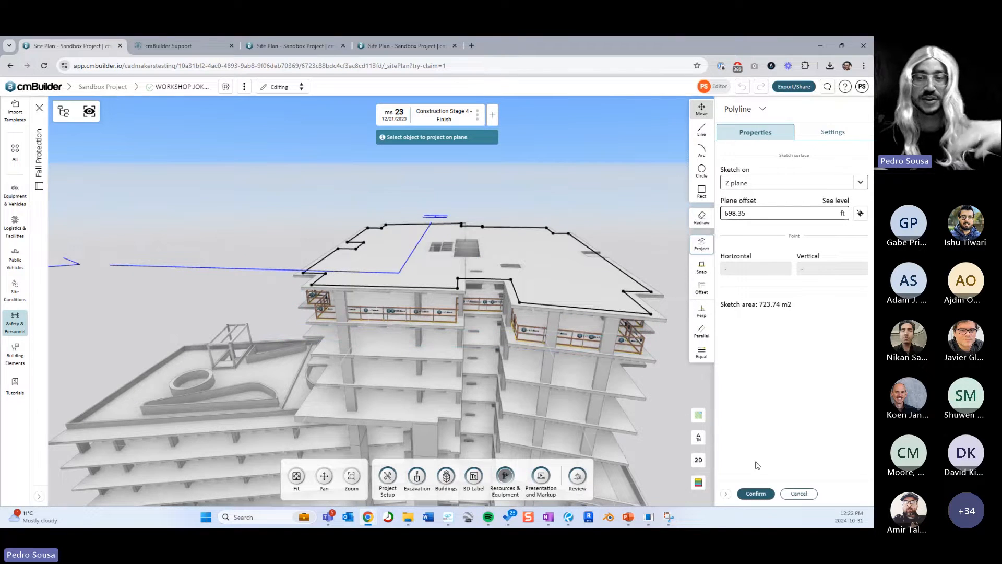
pyautogui.click(756, 493)
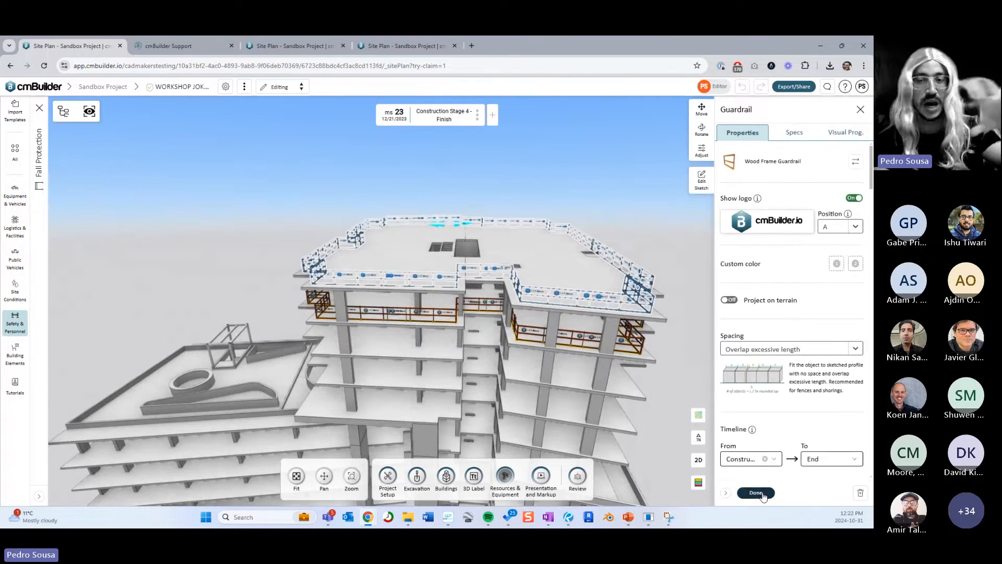
pyautogui.click(761, 494)
pyautogui.moveTo(678, 251); pyautogui.dragTo(618, 238)
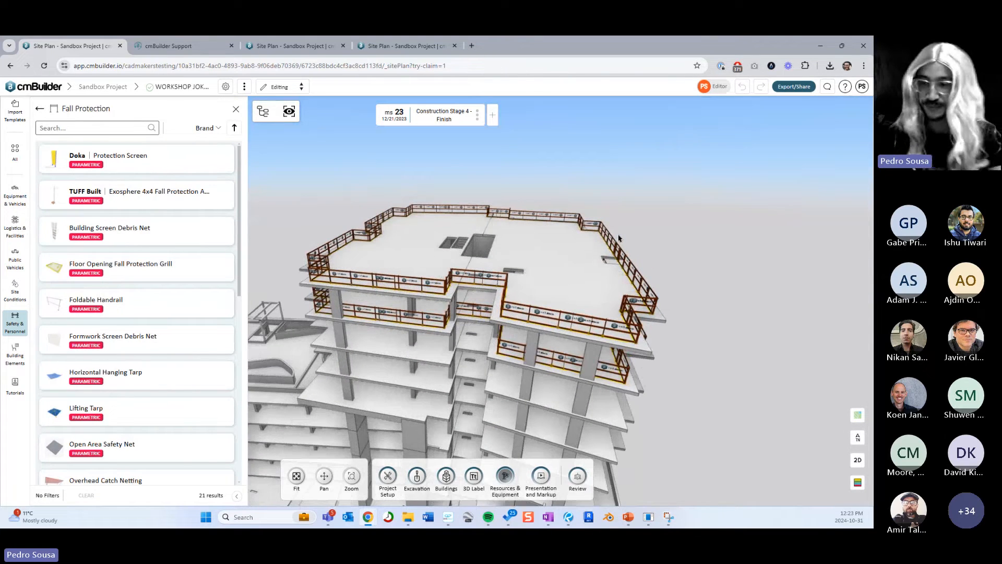
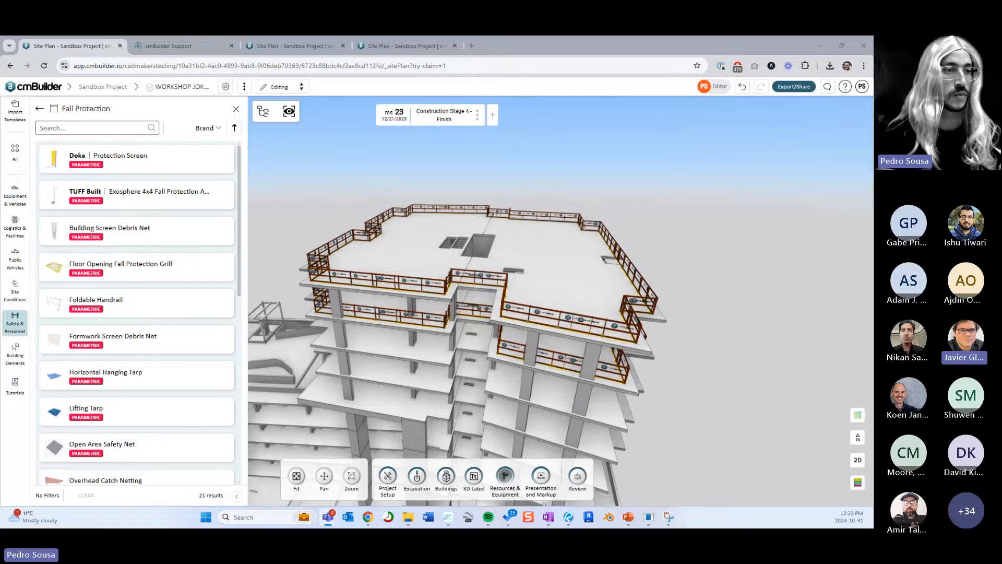
# - Review the tower's guardrails from further out at milestones 21 to 23
pyautogui.scroll(-4, 443, 260)
pyautogui.moveTo(501, 221); pyautogui.dragTo(478, 206)
pyautogui.moveTo(542, 228); pyautogui.dragTo(474, 241)
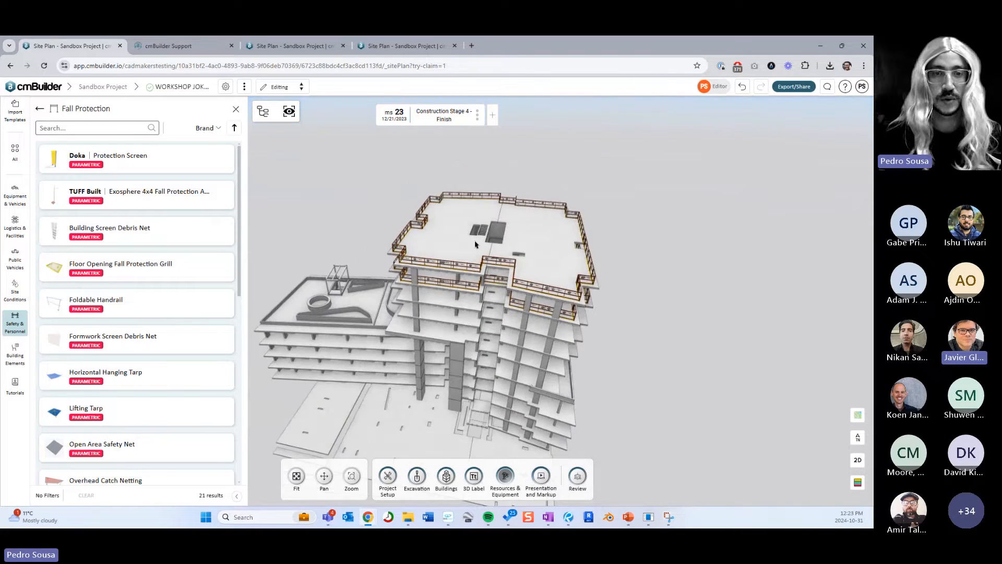
pyautogui.press('Left')
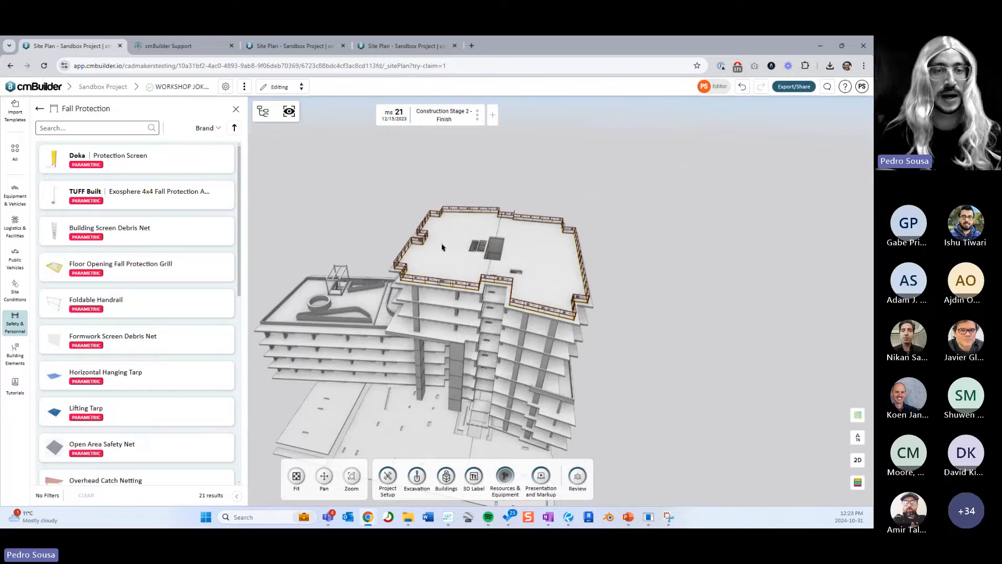
pyautogui.scroll(-2, 447, 274)
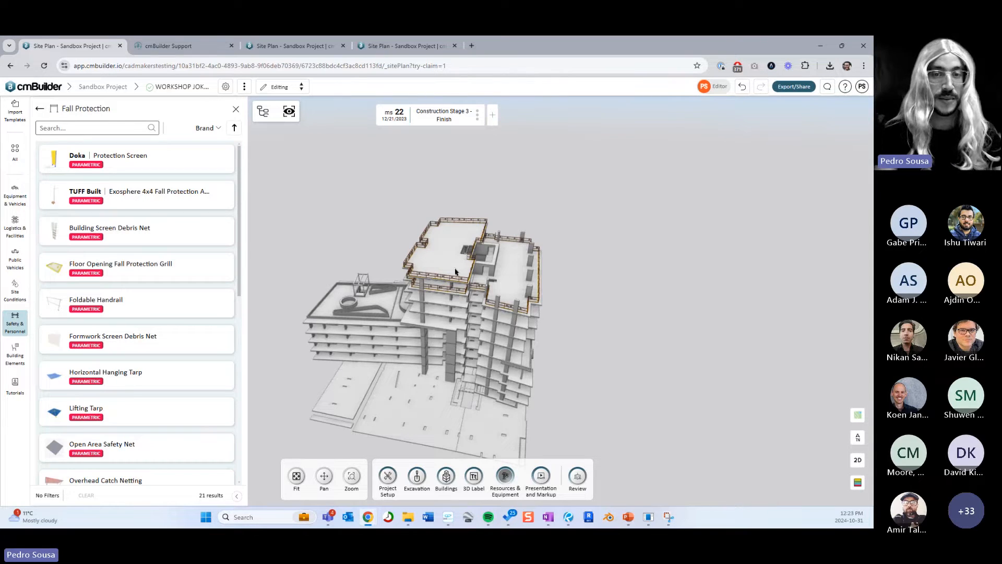
# - Examine the commands available for the upper slab half, then the model tree and the milestone list
pyautogui.click(449, 266)
pyautogui.rightClick(448, 259)
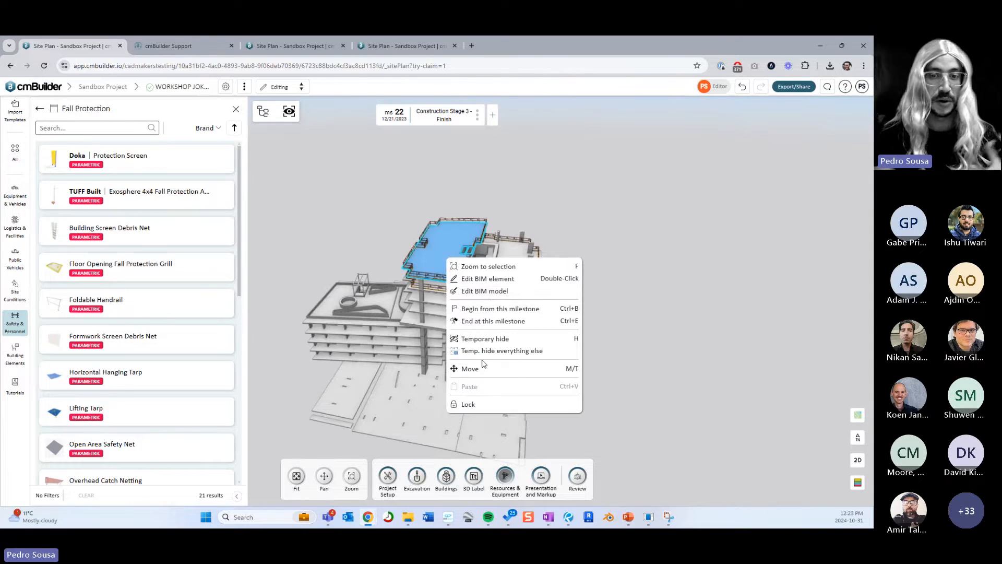
pyautogui.click(643, 278)
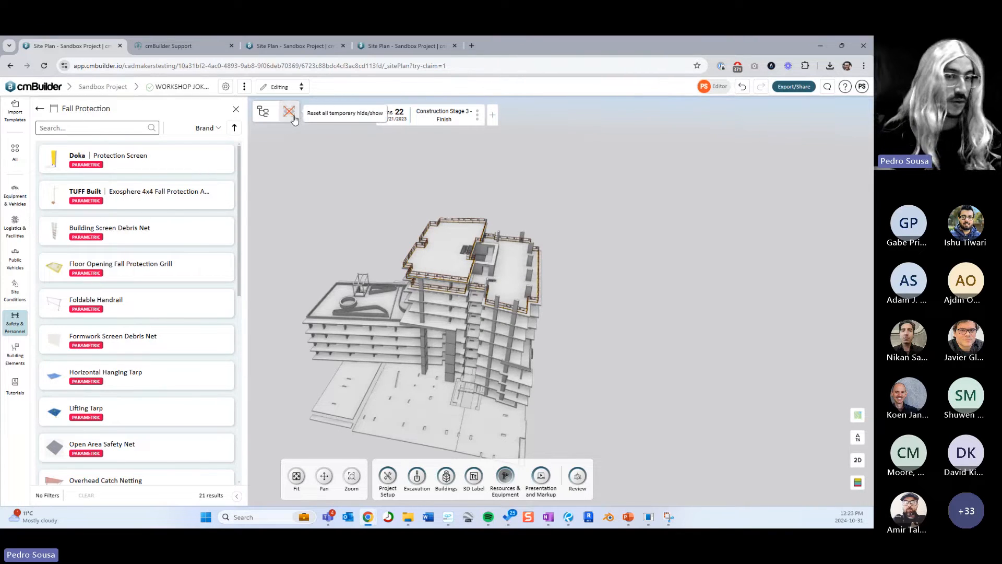
pyautogui.click(264, 112)
pyautogui.click(398, 114)
pyautogui.moveTo(413, 181); pyautogui.dragTo(407, 189)
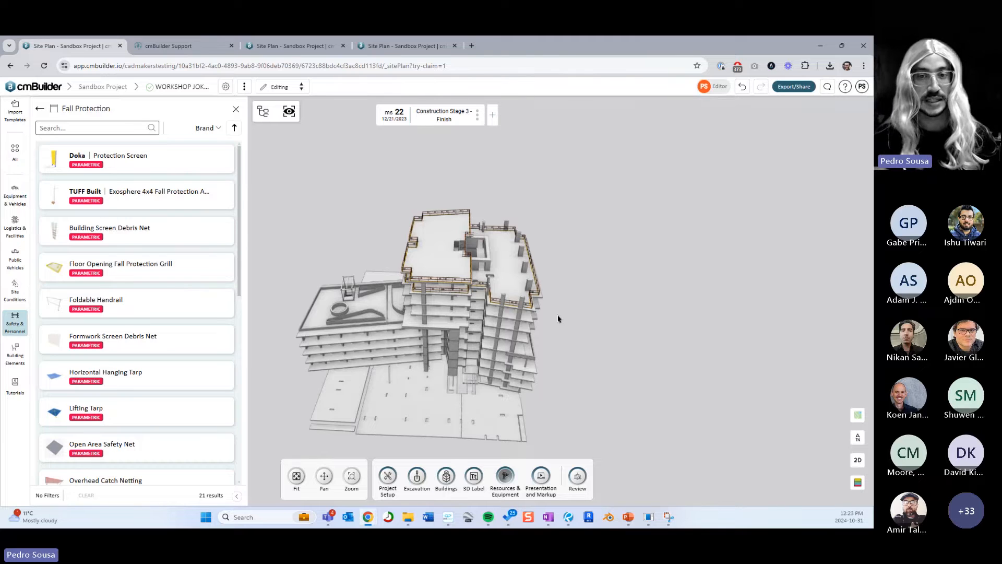
# - Sketch a 3D line lengthwise over the upper slab half on the Z plane at 698.68 ft
pyautogui.moveTo(558, 318); pyautogui.dragTo(516, 312)
pyautogui.click(393, 476)
pyautogui.click(524, 479)
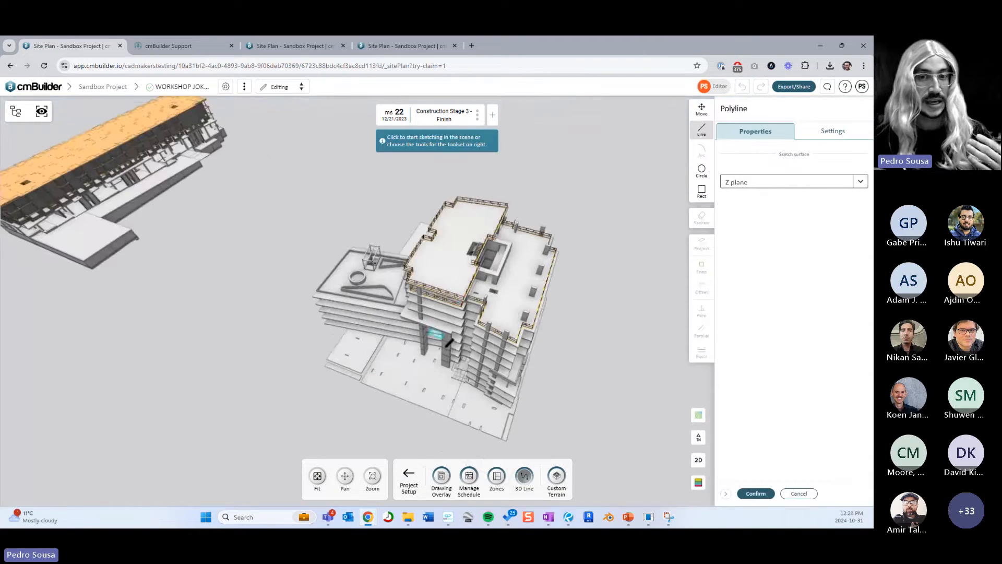
pyautogui.click(447, 262)
pyautogui.moveTo(425, 317); pyautogui.dragTo(422, 293, button='middle')
pyautogui.click(464, 183)
pyautogui.press('Escape')
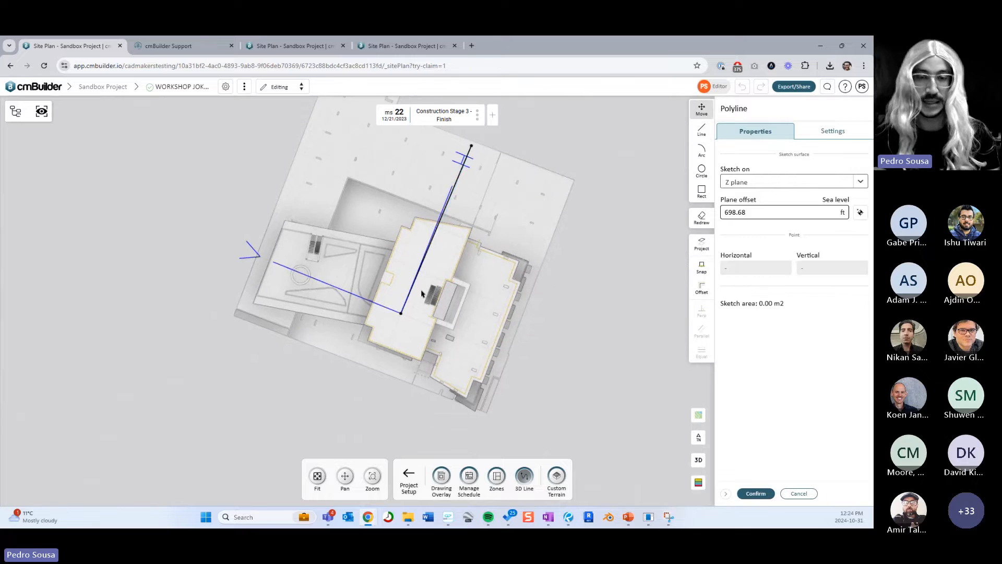
# - Extend the 3D line's near end beyond the slab edge and try to snap the line to the top face of the slab
pyautogui.moveTo(401, 313); pyautogui.dragTo(362, 372)
pyautogui.moveTo(409, 370); pyautogui.dragTo(387, 265, button='middle')
pyautogui.scroll(2, 423, 321)
pyautogui.press('s')
pyautogui.click(387, 261)
pyautogui.press('Escape')
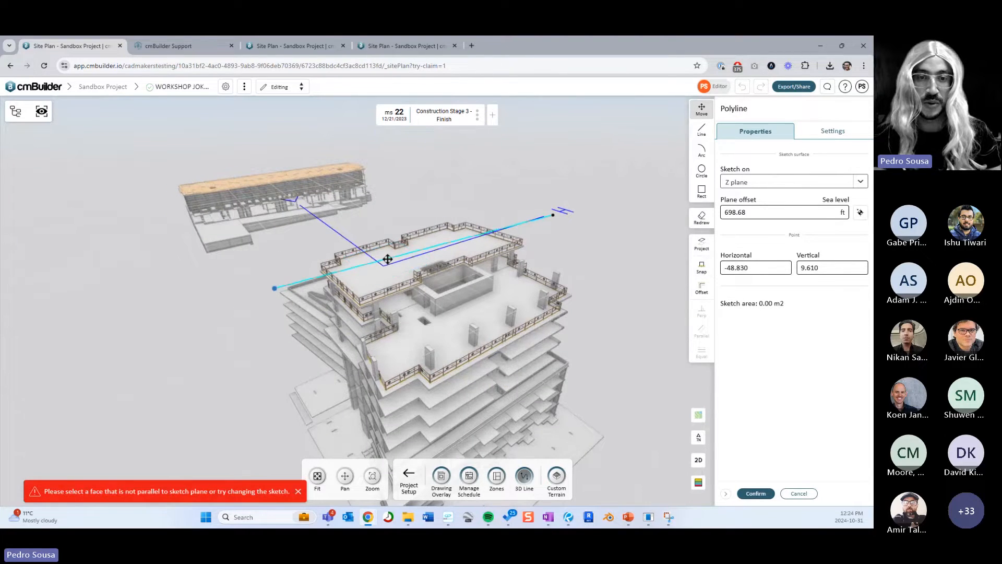
# - Snap the 3D line to the vertical edge face of the upper slab half
pyautogui.click(387, 259)
pyautogui.press('s')
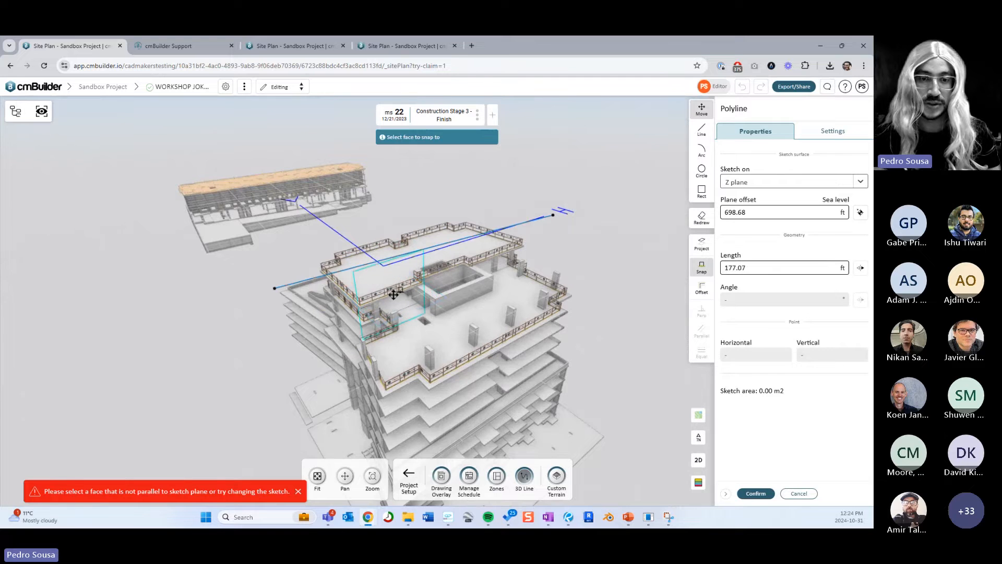
pyautogui.click(393, 295)
# - In plan view, sketch a second line about 214.6 ft long beside the upper slab half's opposite long edge
pyautogui.click(698, 459)
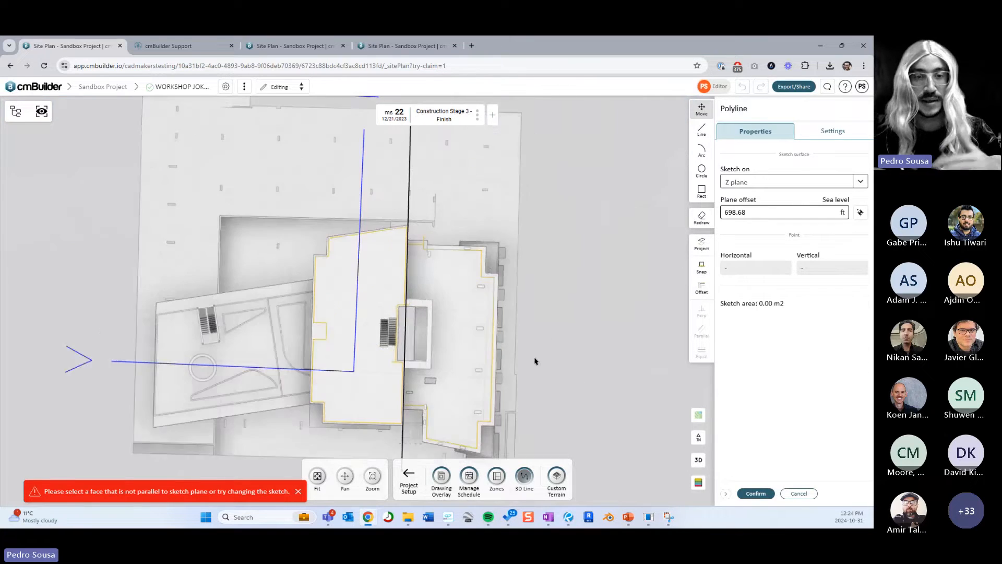
pyautogui.press('l')
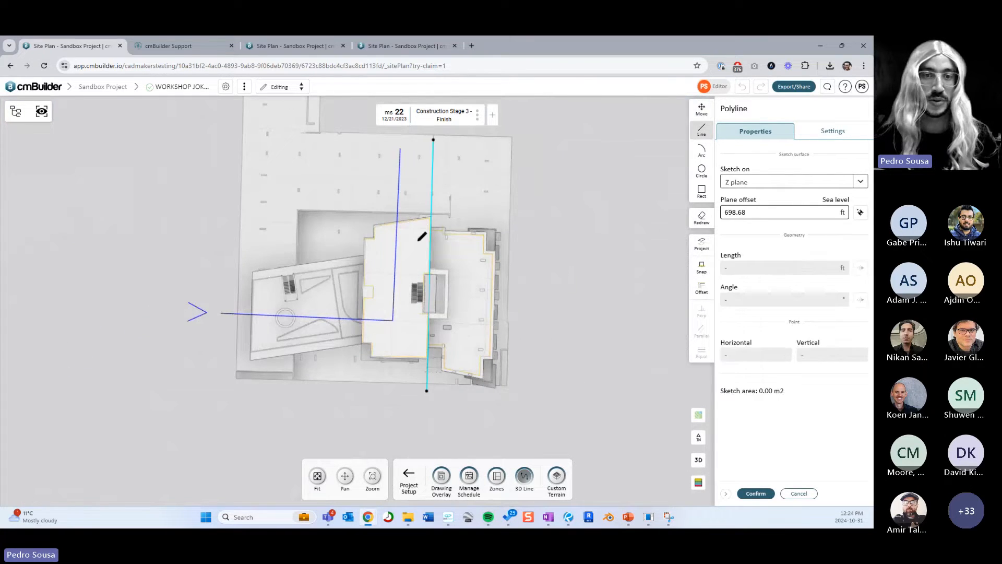
pyautogui.click(364, 127)
pyautogui.click(357, 432)
pyautogui.moveTo(370, 428); pyautogui.dragTo(451, 355, button='middle')
# - Snap the second line to the edge face of a tower slab and confirm the 3D line sketch
pyautogui.press('s')
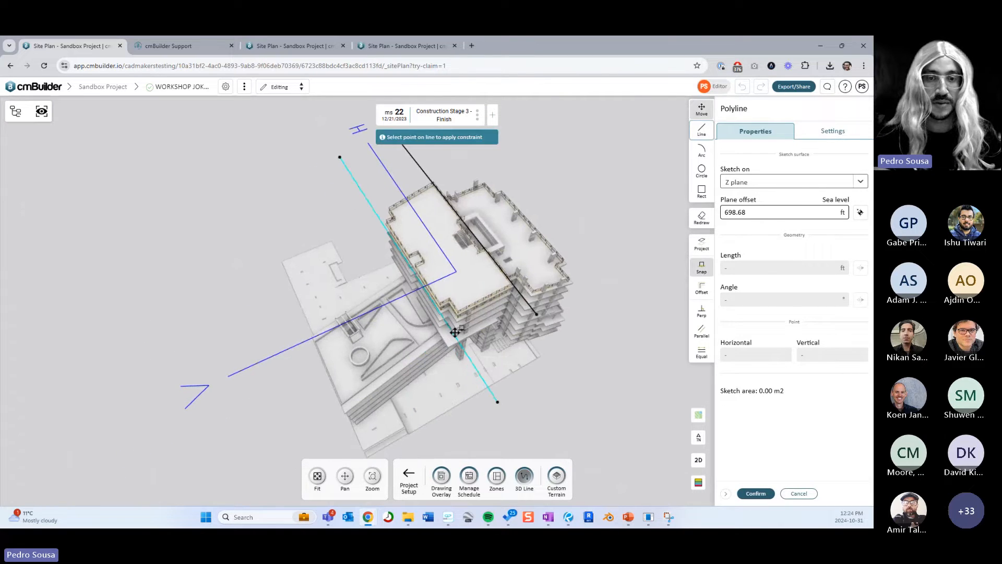
pyautogui.click(455, 332)
pyautogui.scroll(5, 476, 331)
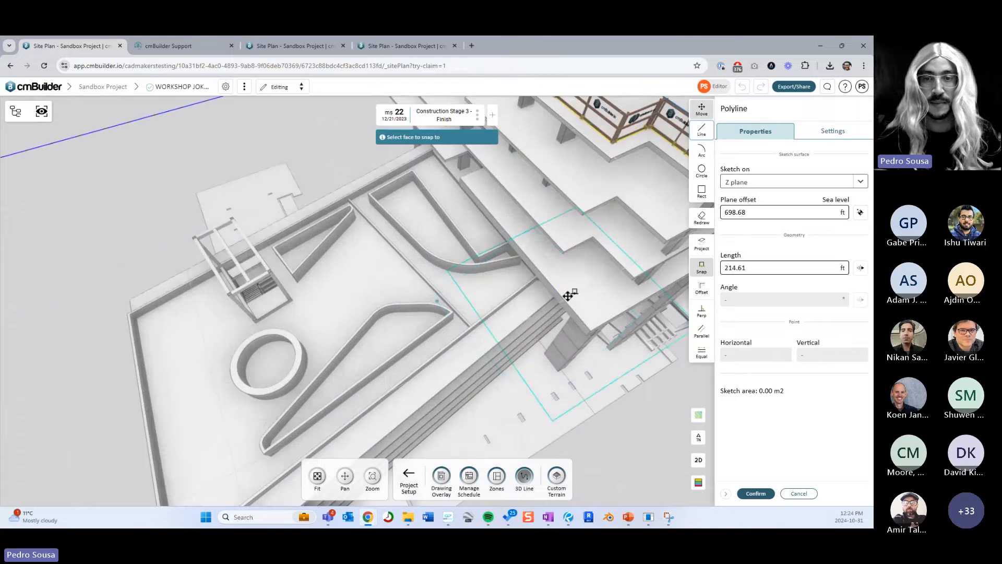
pyautogui.click(564, 297)
pyautogui.scroll(-6, 562, 302)
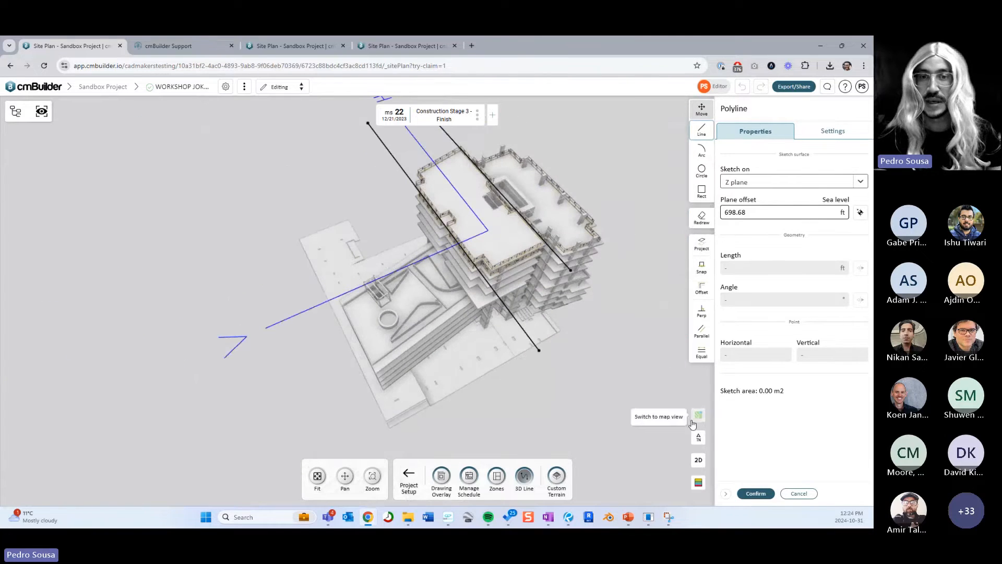
pyautogui.click(756, 493)
pyautogui.moveTo(635, 326); pyautogui.dragTo(570, 293, button='middle')
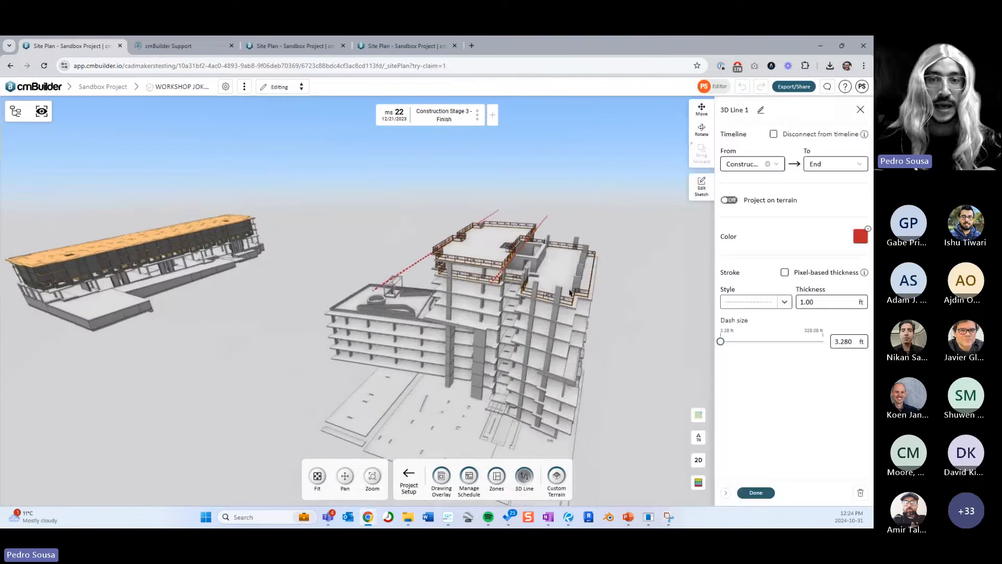
# - Rename the 3D line as Template Split and finish editing it
pyautogui.click(760, 110)
pyautogui.tripleClick(762, 113)
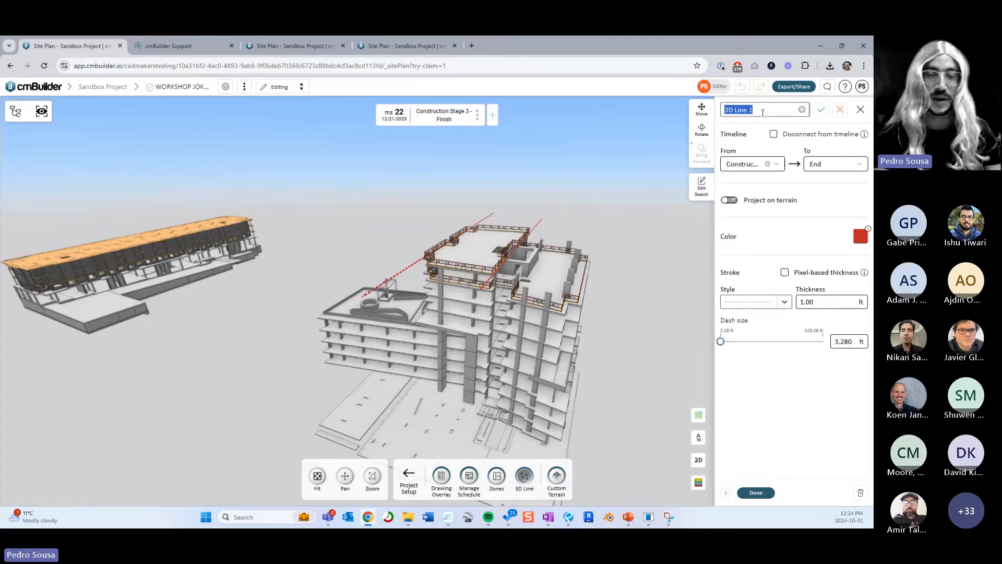
pyautogui.write('Template Split')
pyautogui.press('Return')
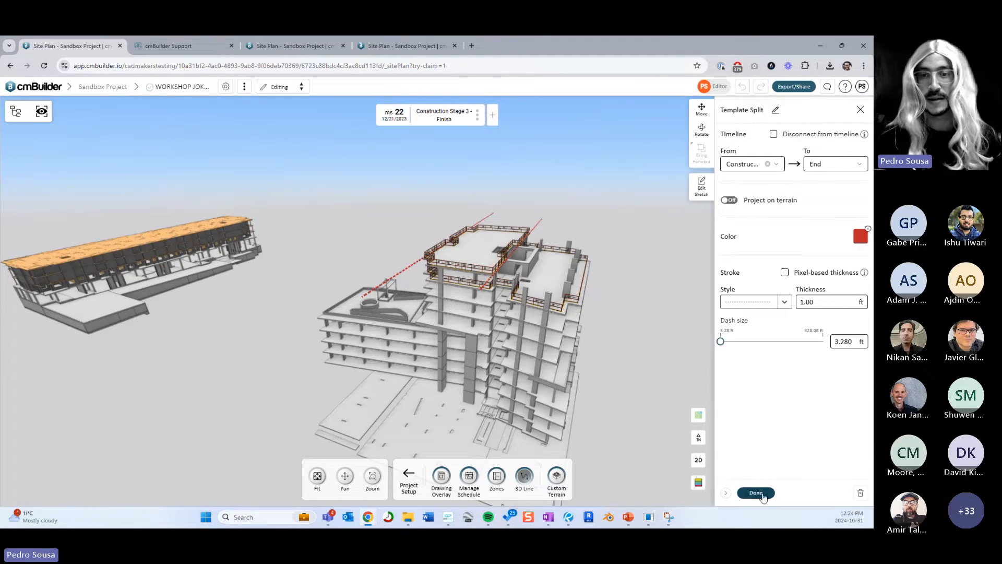
pyautogui.click(756, 493)
pyautogui.moveTo(649, 336); pyautogui.dragTo(483, 308)
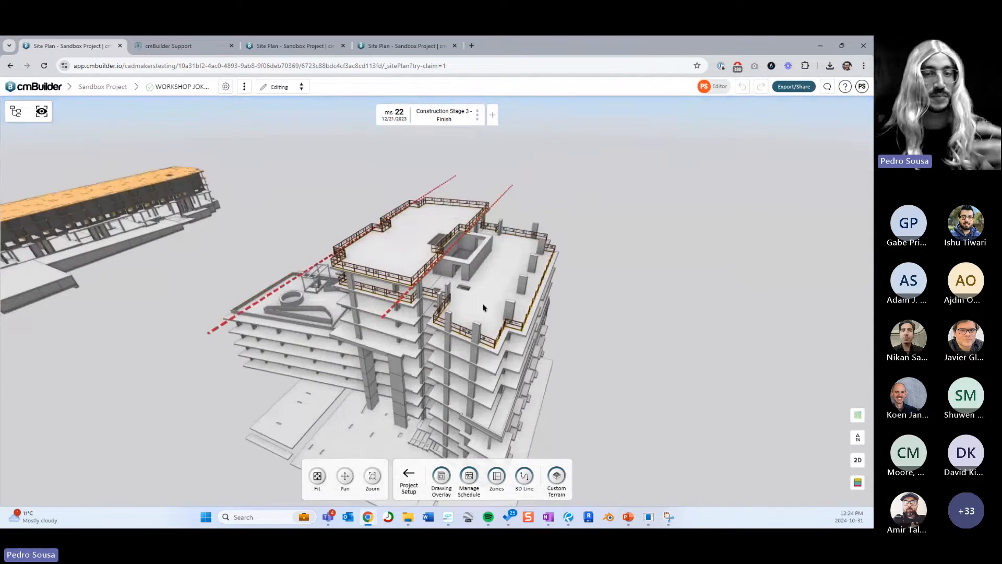
# - Open the Tower_Structure (1) BIM model for splitting and start creating a splitting line
pyautogui.rightClick(484, 308)
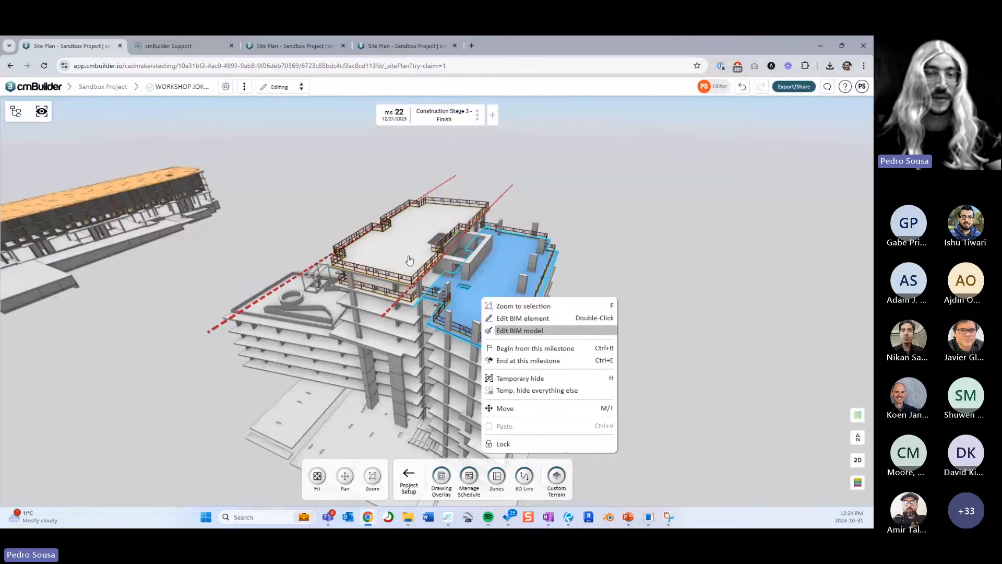
pyautogui.click(528, 335)
pyautogui.click(700, 212)
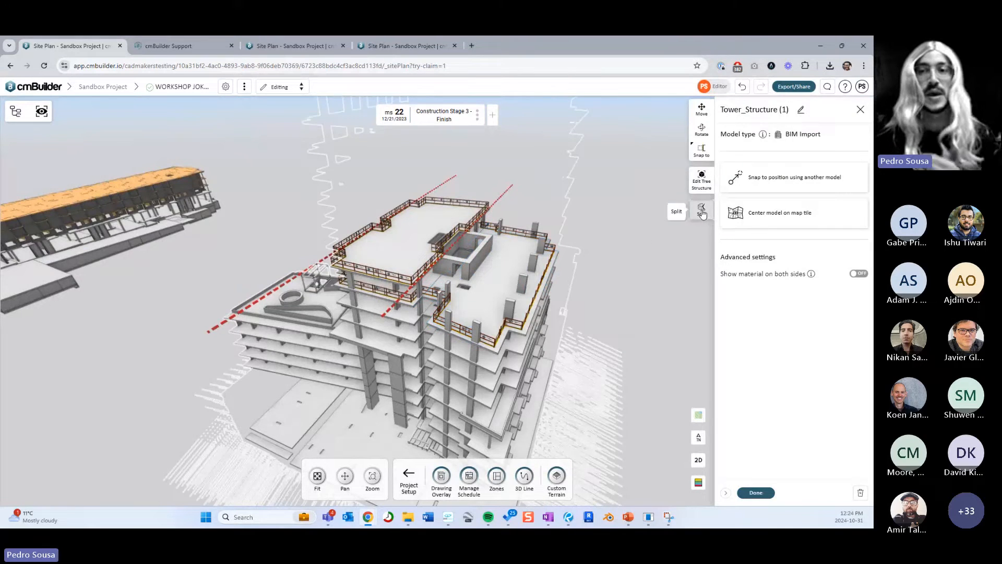
pyautogui.click(372, 335)
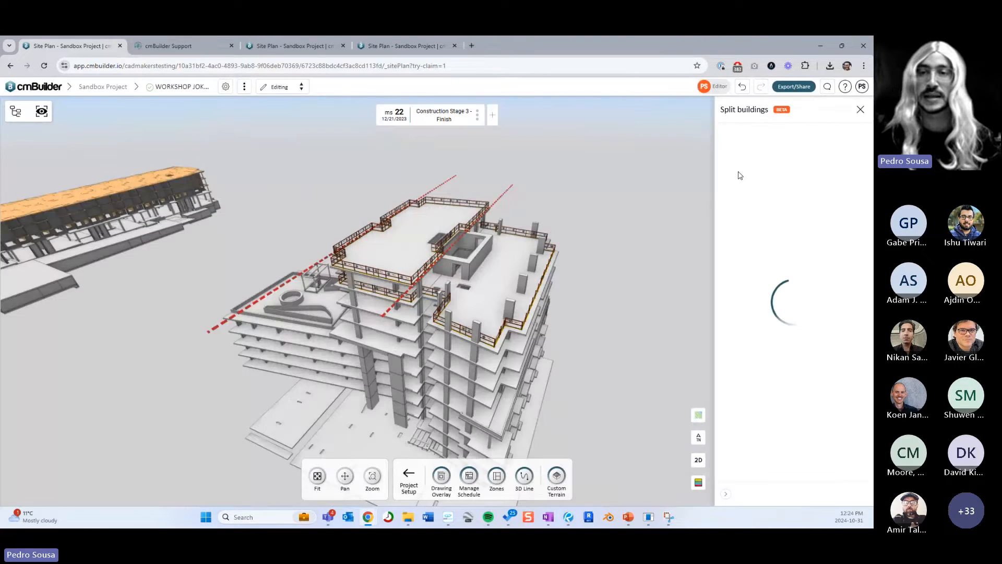
pyautogui.click(703, 115)
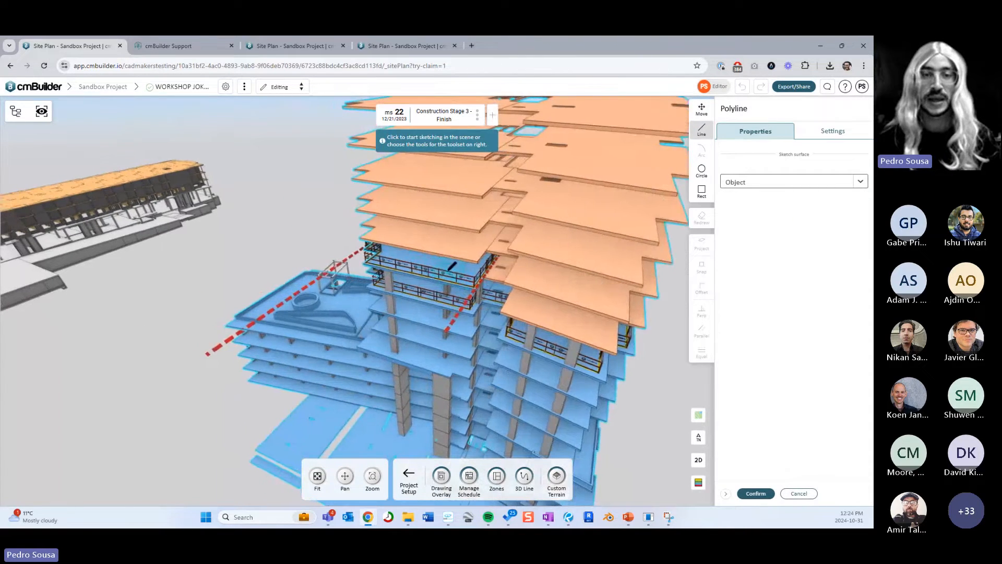
# - Project the Template Split lines onto a sketch plane at the top slab, and cancel the sketch and the split
pyautogui.click(451, 266)
pyautogui.click(701, 244)
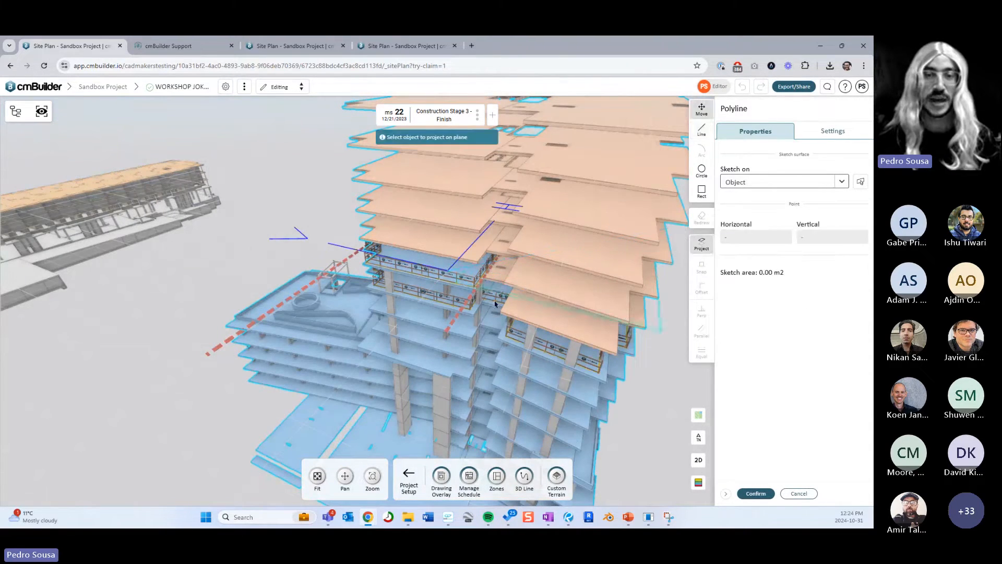
pyautogui.click(531, 214)
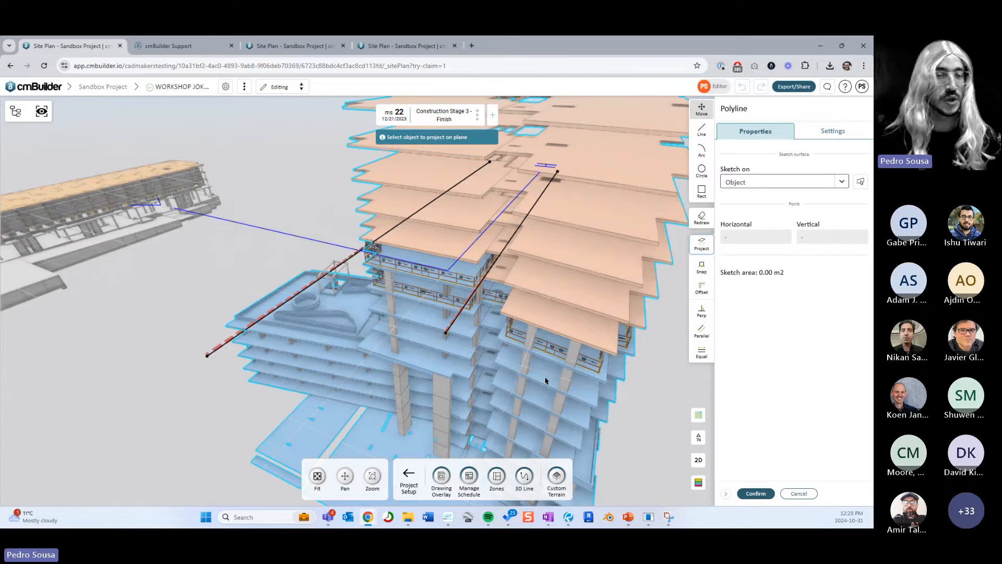
pyautogui.click(797, 493)
pyautogui.click(797, 493)
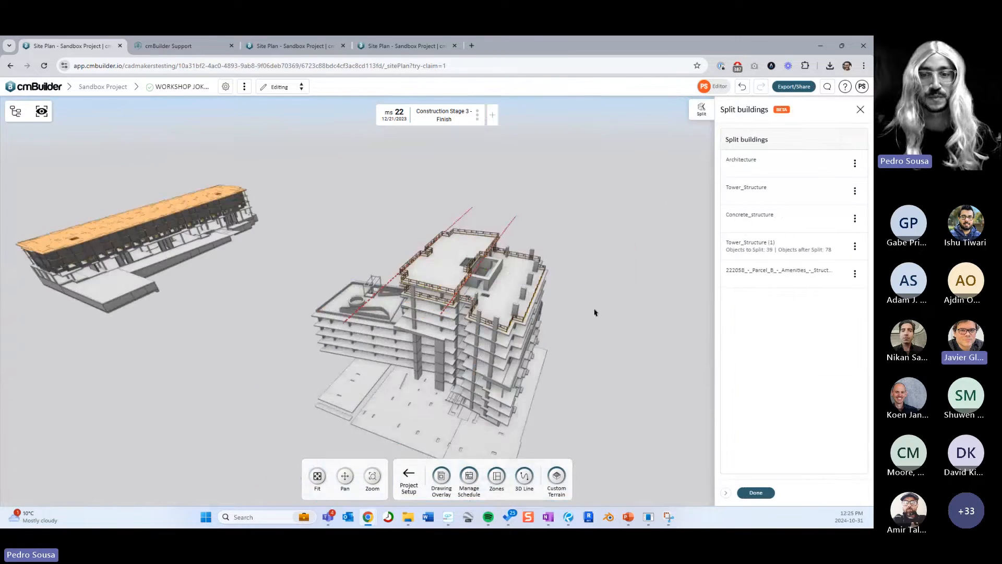
pyautogui.click(756, 492)
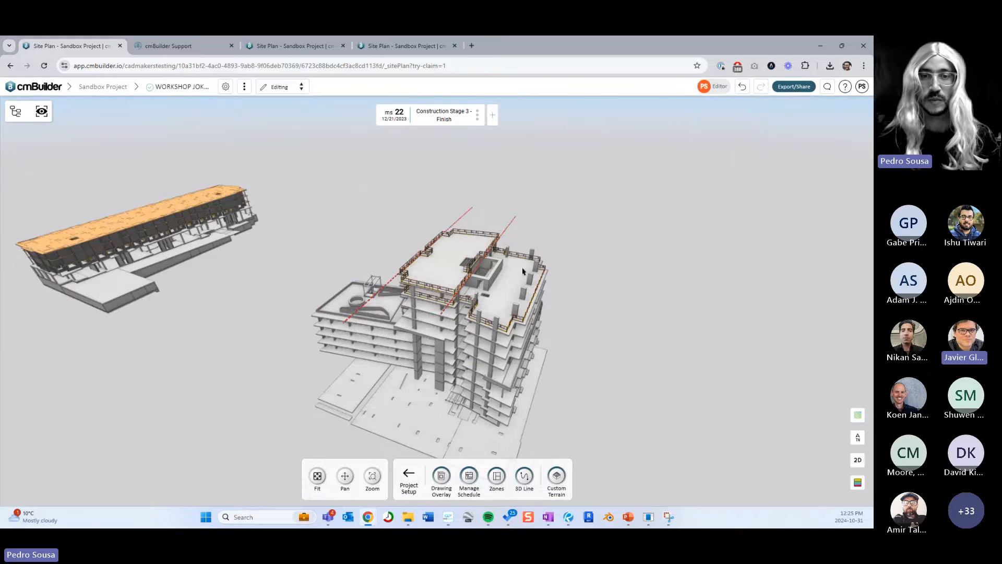
# - Delete the Template Split 3D line from the tower
pyautogui.click(504, 234)
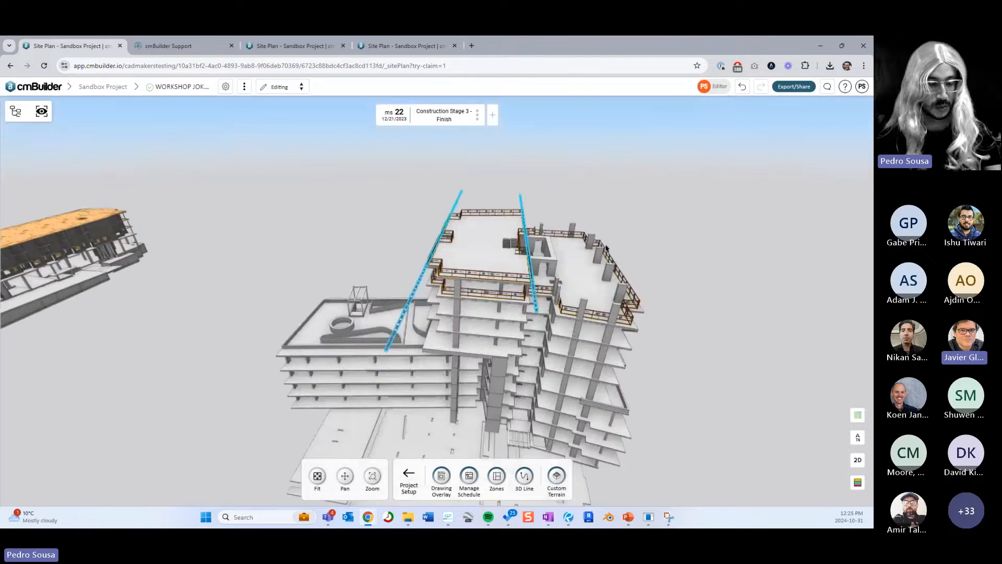
pyautogui.press('Delete')
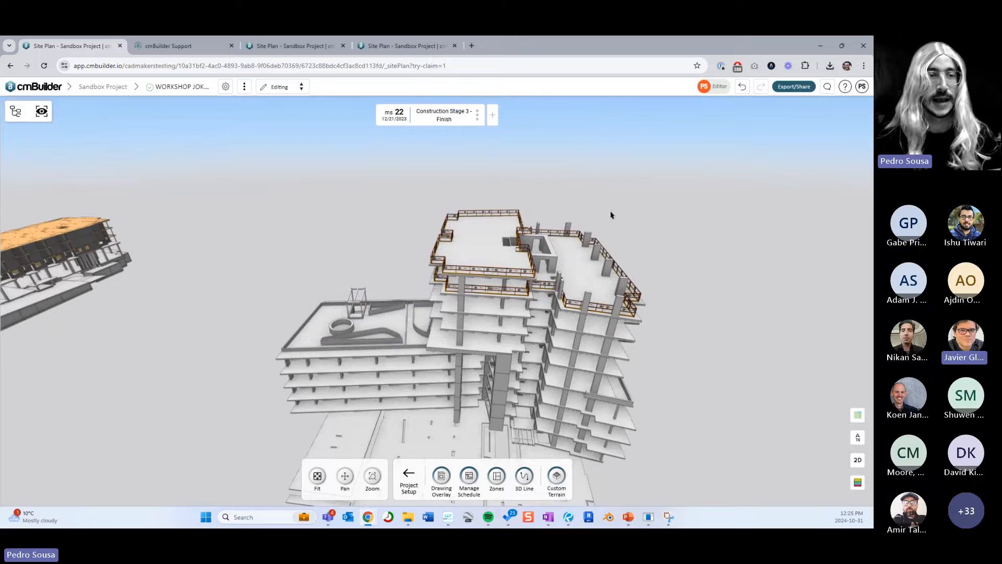
pyautogui.moveTo(610, 215); pyautogui.dragTo(590, 250)
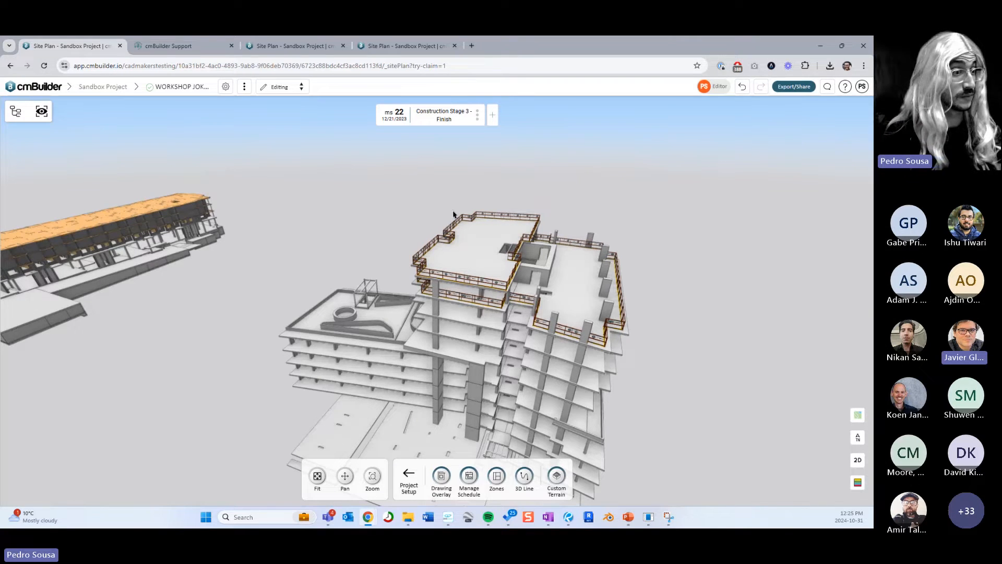
# - Open the BIM model of the grey end walls on the neighbouring wood-framed building for editing
pyautogui.scroll(-4, 310, 190)
pyautogui.moveTo(311, 192); pyautogui.dragTo(468, 288, button='right')
pyautogui.moveTo(468, 288); pyautogui.dragTo(438, 449)
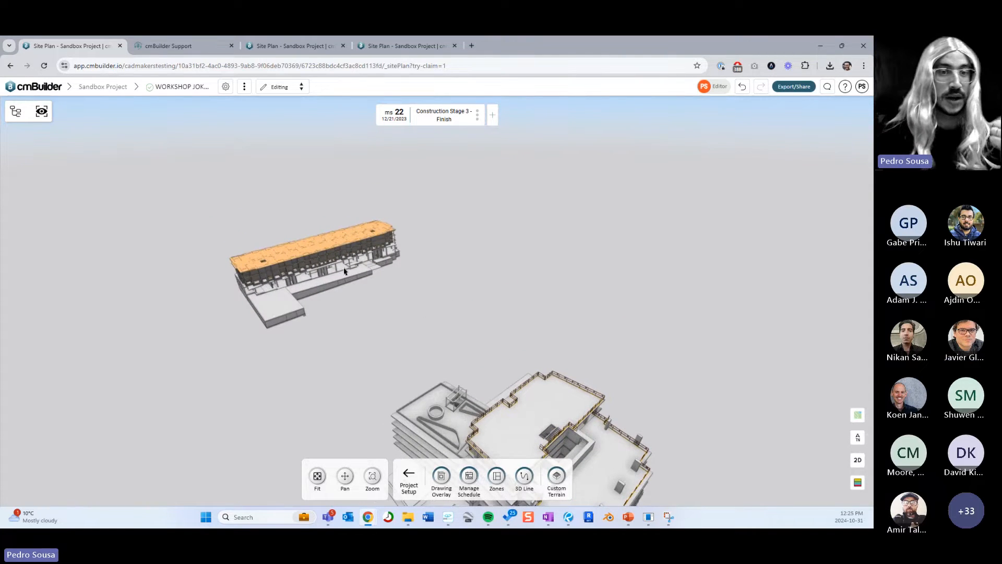
pyautogui.scroll(4, 336, 259)
pyautogui.moveTo(336, 260); pyautogui.dragTo(586, 306)
pyautogui.scroll(6, 522, 282)
pyautogui.moveTo(522, 282); pyautogui.dragTo(402, 251)
pyautogui.scroll(-5, 417, 256)
pyautogui.click(441, 259)
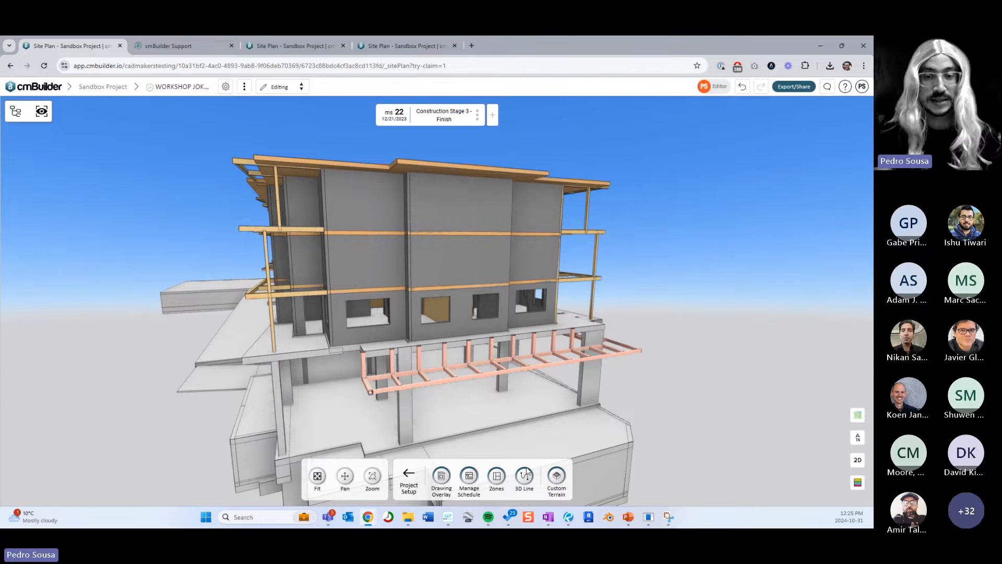
pyautogui.rightClick(482, 270)
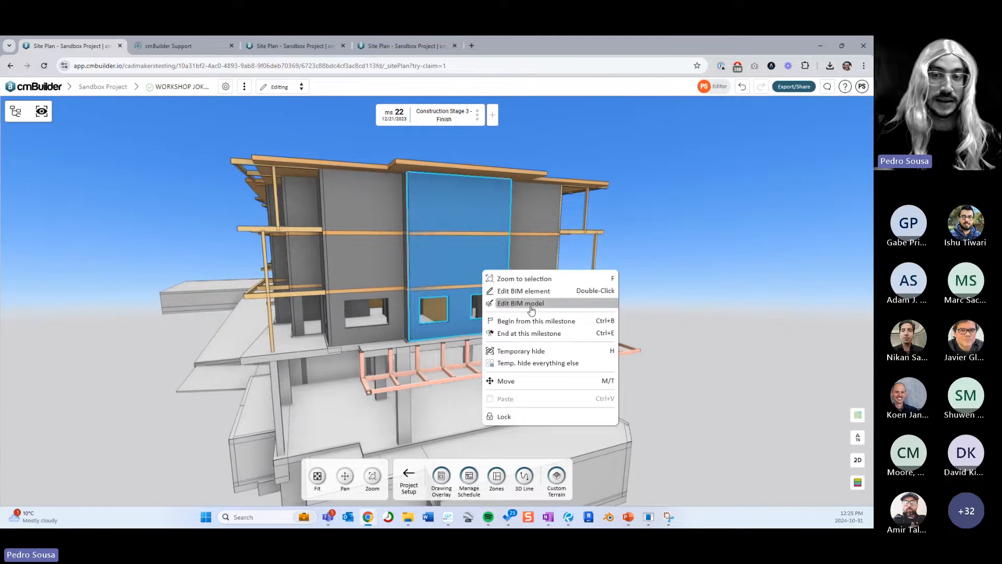
pyautogui.click(532, 309)
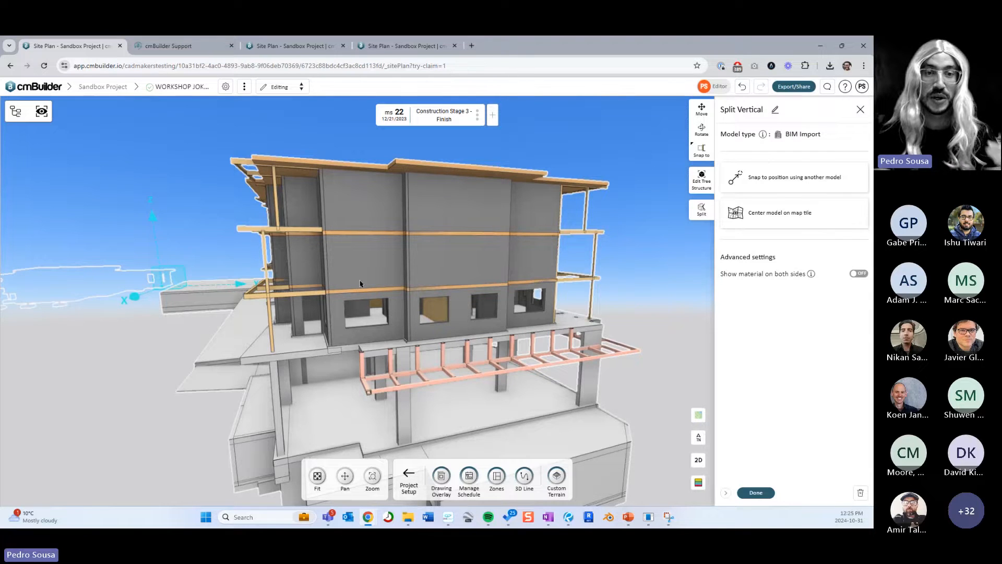
# - Examine how the end wall is divided by selecting its three vertical wall panels one after another
pyautogui.click(443, 257)
pyautogui.click(362, 268)
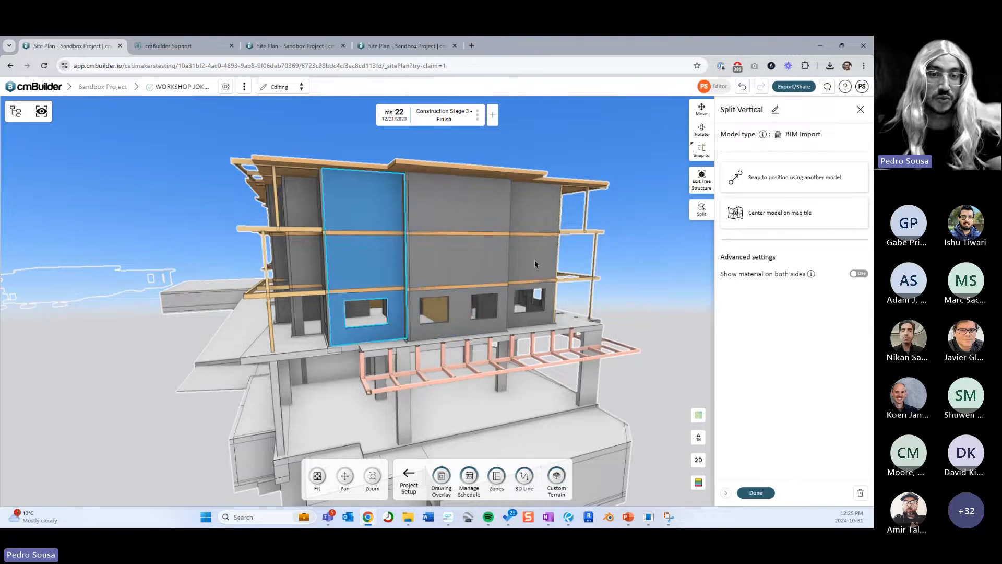
pyautogui.click(542, 263)
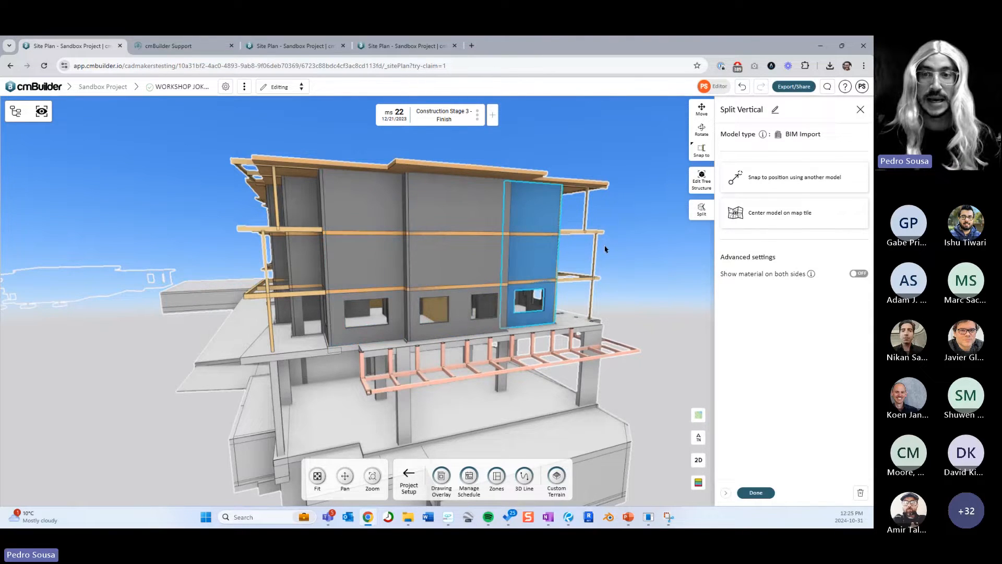
# - Start a building split for the wall model and create a splitting line with Object as its sketch surface
pyautogui.click(702, 211)
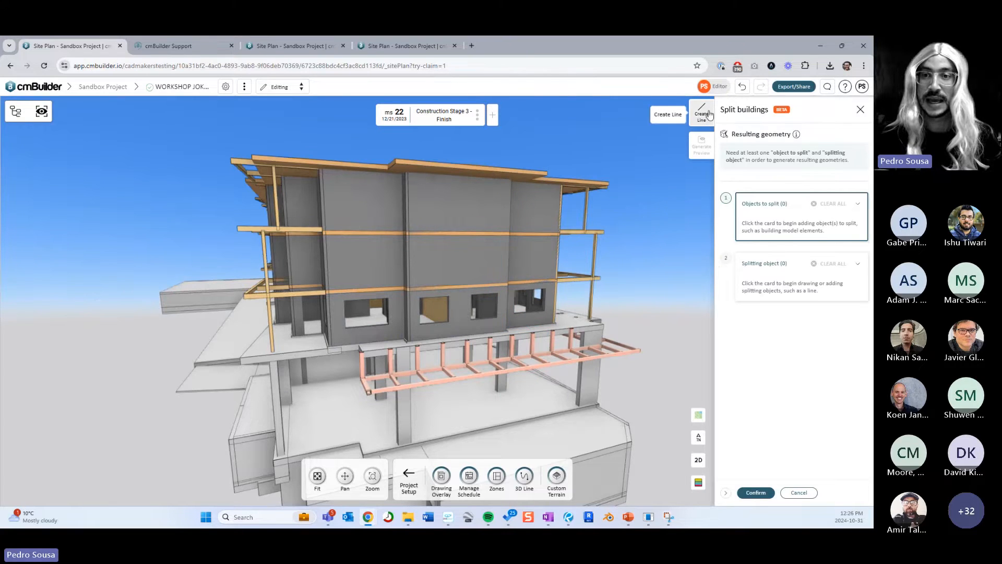
pyautogui.click(702, 113)
pyautogui.click(754, 185)
pyautogui.click(749, 208)
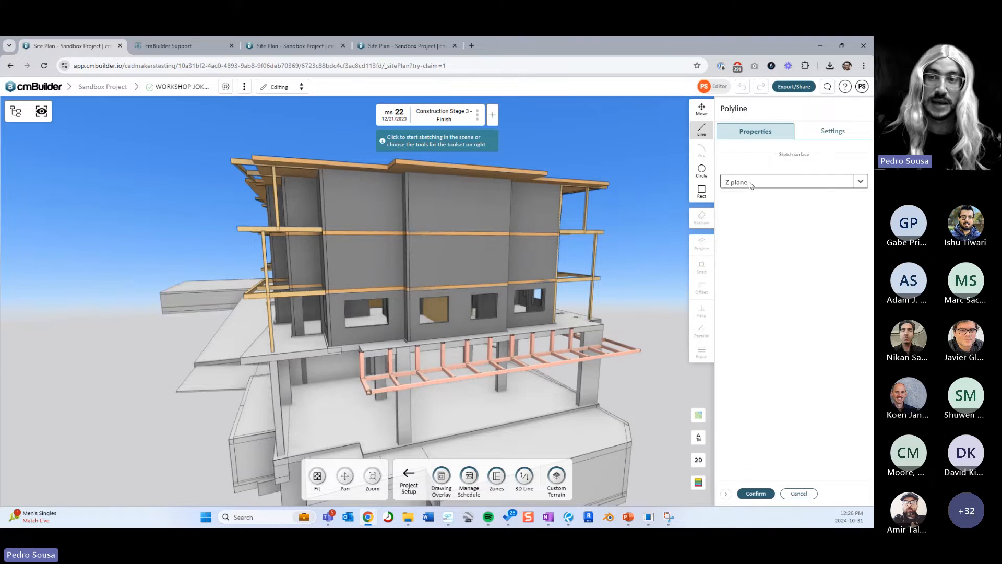
pyautogui.click(750, 185)
pyautogui.click(746, 243)
# - Set the sketch plane on the end wall's face and draw a horizontal line from the wall out past one side
pyautogui.moveTo(627, 276)
pyautogui.mouseDown()
pyautogui.moveTo(612, 247)
pyautogui.moveTo(625, 271)
pyautogui.moveTo(581, 262)
pyautogui.mouseUp()
pyautogui.moveTo(530, 337); pyautogui.dragTo(201, 310)
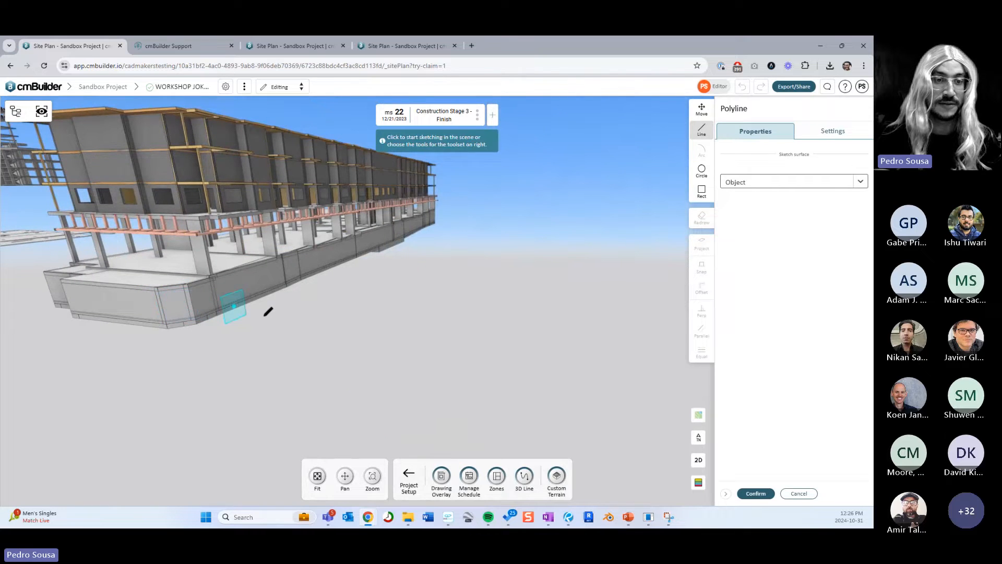
pyautogui.moveTo(265, 314); pyautogui.dragTo(312, 323)
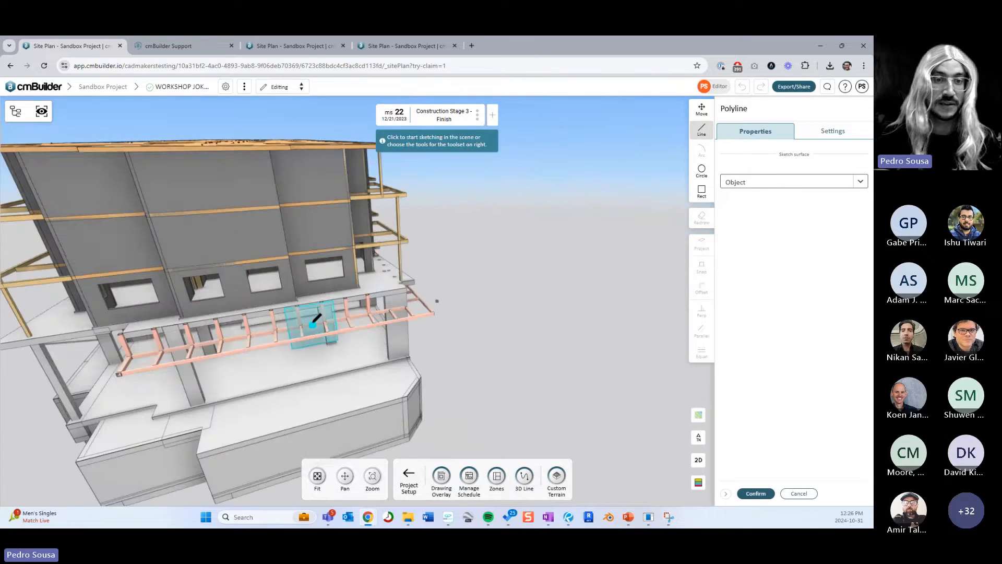
pyautogui.click(247, 241)
pyautogui.scroll(-5, 470, 250)
pyautogui.moveTo(473, 246)
pyautogui.mouseDown()
pyautogui.moveTo(517, 230)
pyautogui.moveTo(509, 235)
pyautogui.moveTo(661, 379)
pyautogui.mouseUp()
pyautogui.scroll(8, 517, 235)
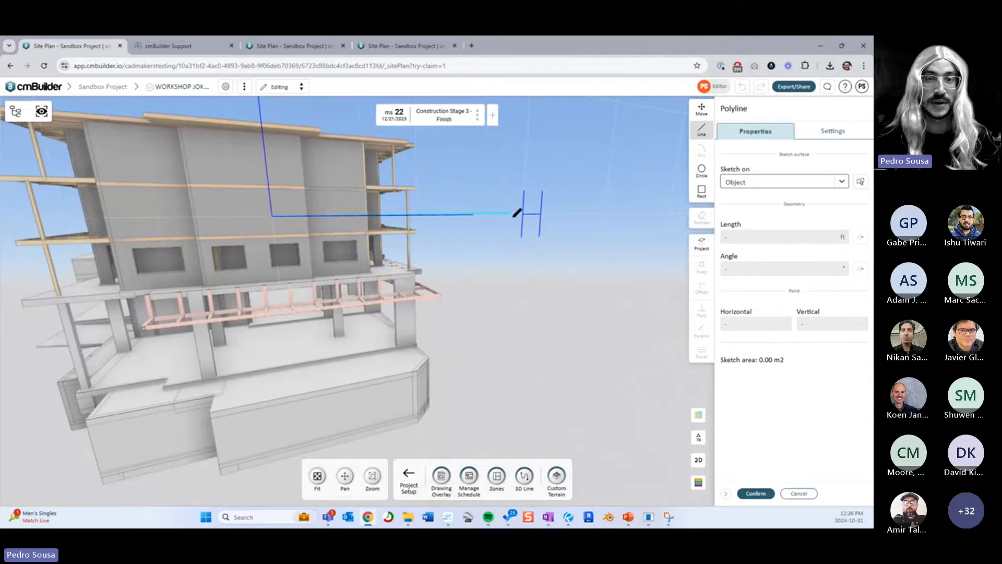
pyautogui.click(517, 214)
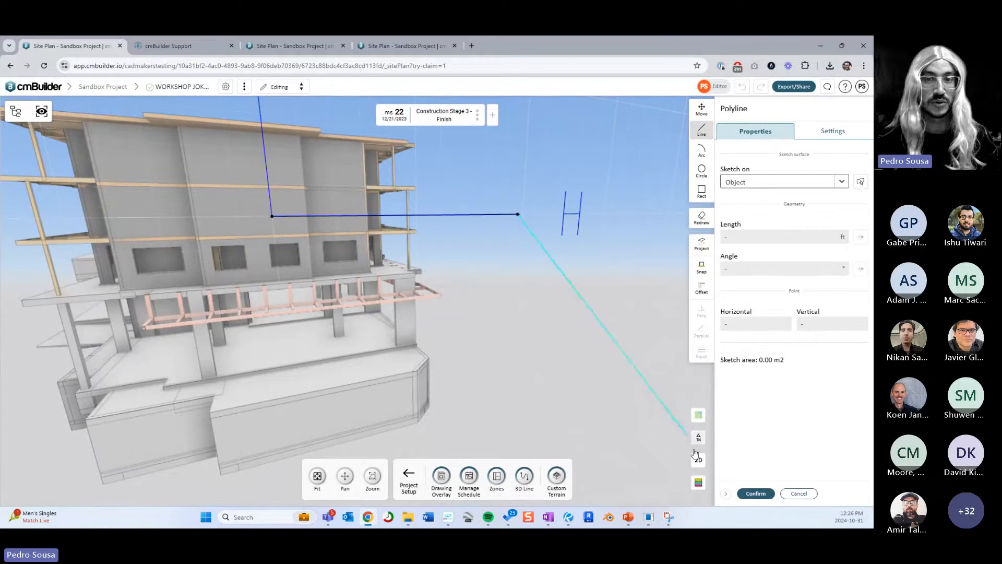
pyautogui.scroll(-6, 501, 277)
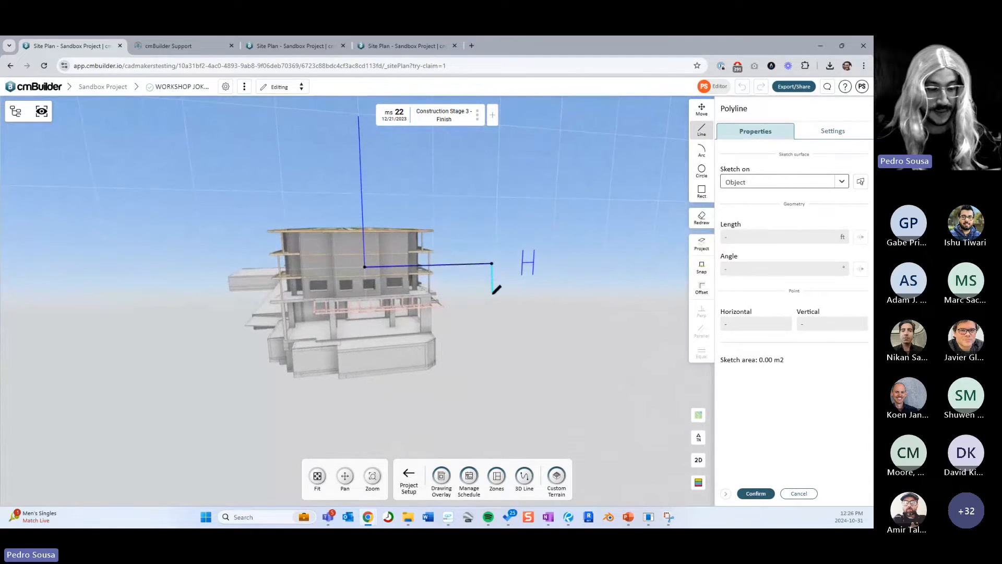
pyautogui.press('Escape')
# - Extend the horizontal splitting line's inner end beyond the opposite side of the end wall
pyautogui.moveTo(364, 266); pyautogui.dragTo(241, 262)
pyautogui.scroll(8, 448, 310)
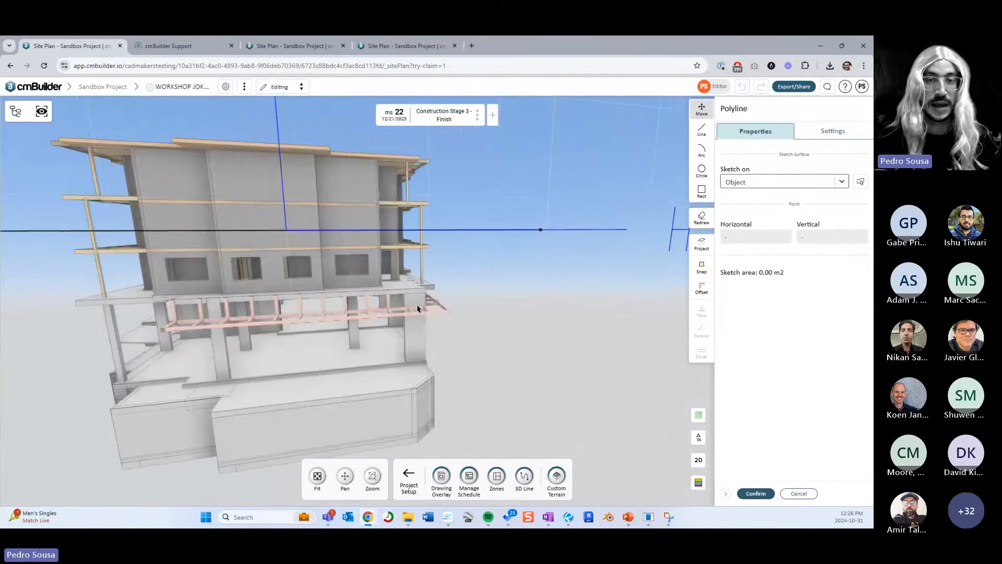
pyautogui.scroll(-5, 452, 317)
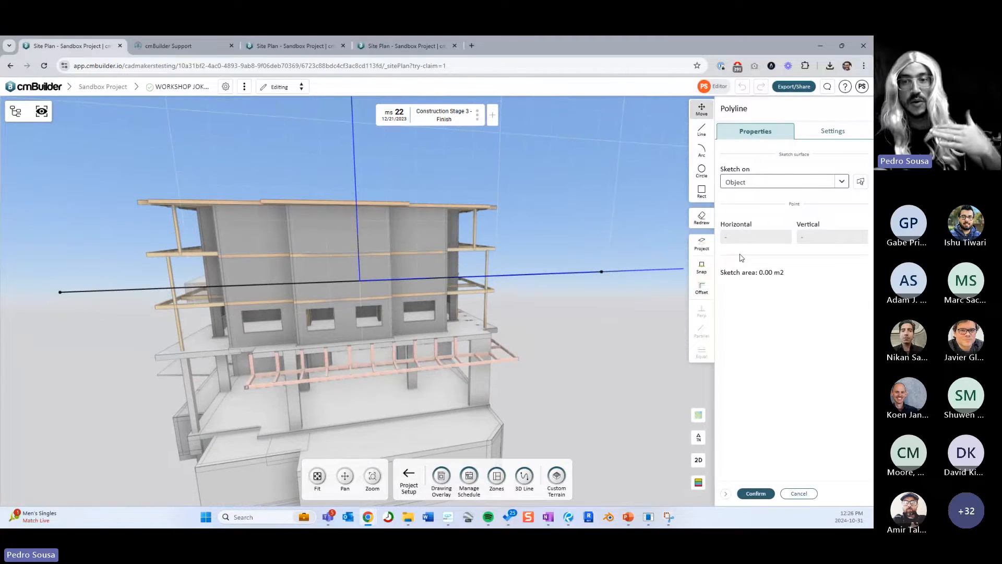
# - Offset the horizontal splitting line upward toward the upper floor, keeping the original line
pyautogui.click(703, 290)
pyautogui.click(726, 254)
pyautogui.click(566, 274)
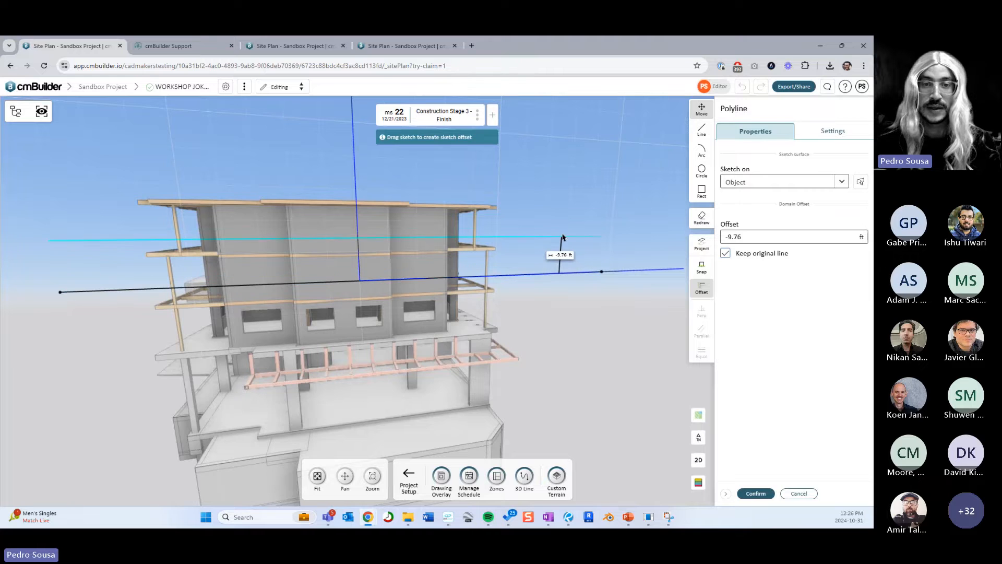
pyautogui.click(521, 275)
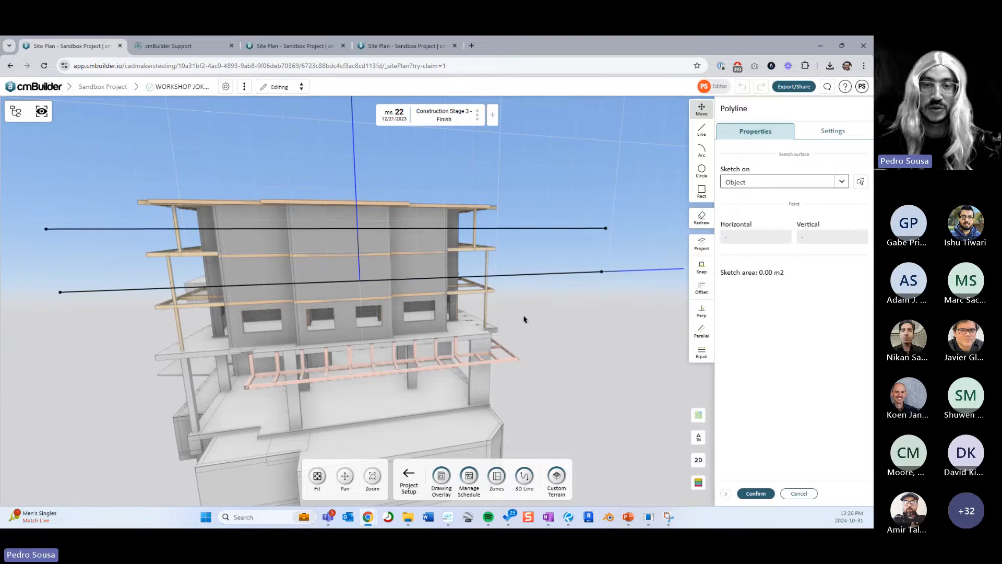
# - Snap the lower splitting line to a face of the lower timber floor edge at the building's corner balcony
pyautogui.moveTo(562, 318)
pyautogui.mouseDown()
pyautogui.moveTo(454, 309)
pyautogui.moveTo(489, 315)
pyautogui.mouseUp()
pyautogui.scroll(5, 489, 315)
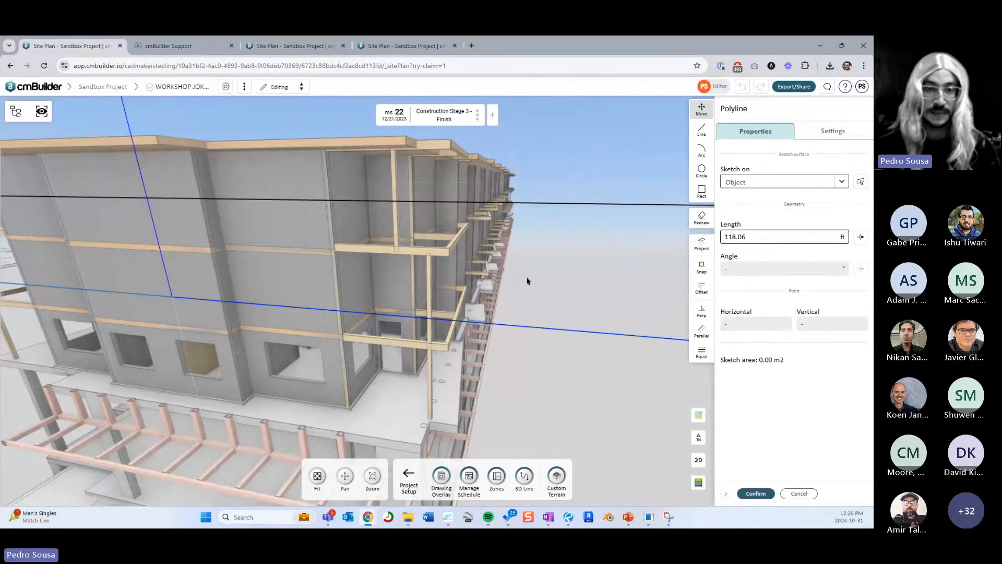
pyautogui.scroll(6, 527, 279)
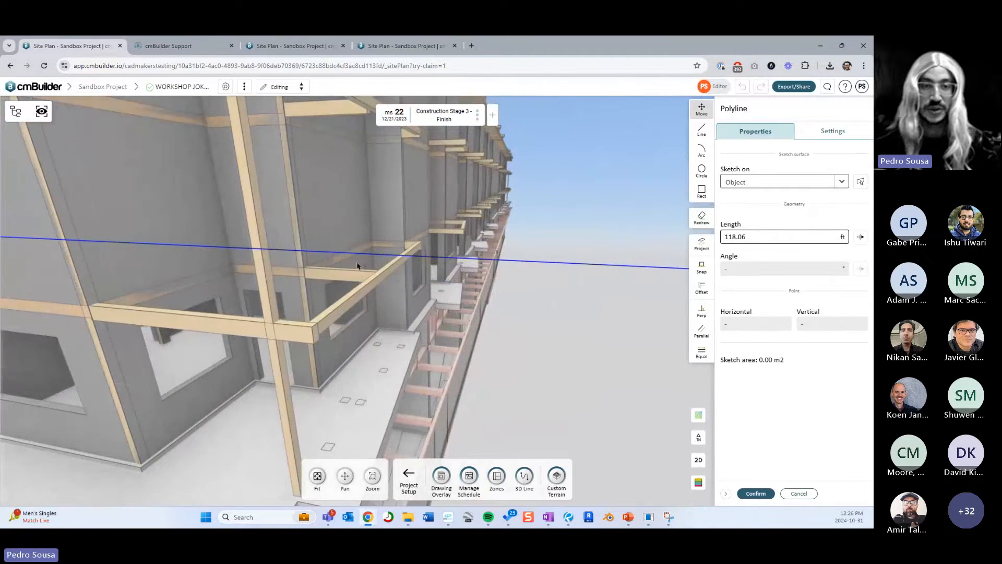
pyautogui.click(701, 267)
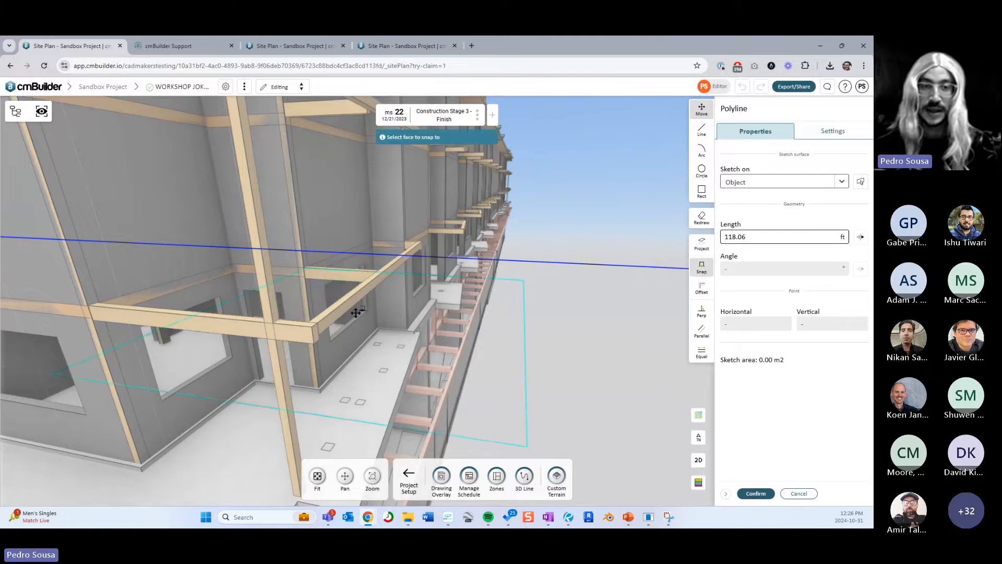
pyautogui.click(339, 317)
pyautogui.scroll(-8, 339, 317)
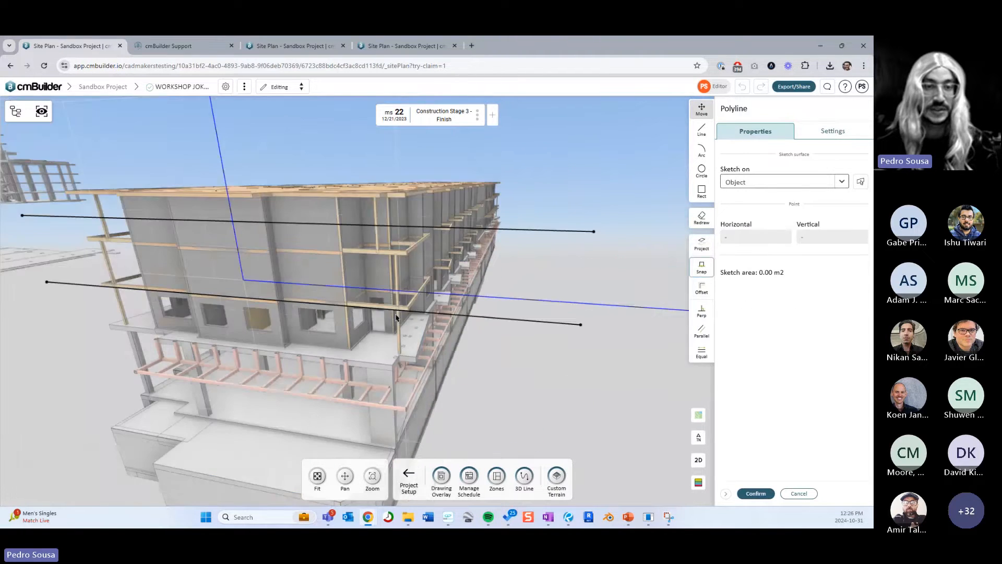
# - Snap the upper splitting line to a face of the upper timber floor edge and confirm the polyline sketch
pyautogui.moveTo(339, 316); pyautogui.dragTo(355, 355)
pyautogui.click(402, 324)
pyautogui.scroll(10, 421, 317)
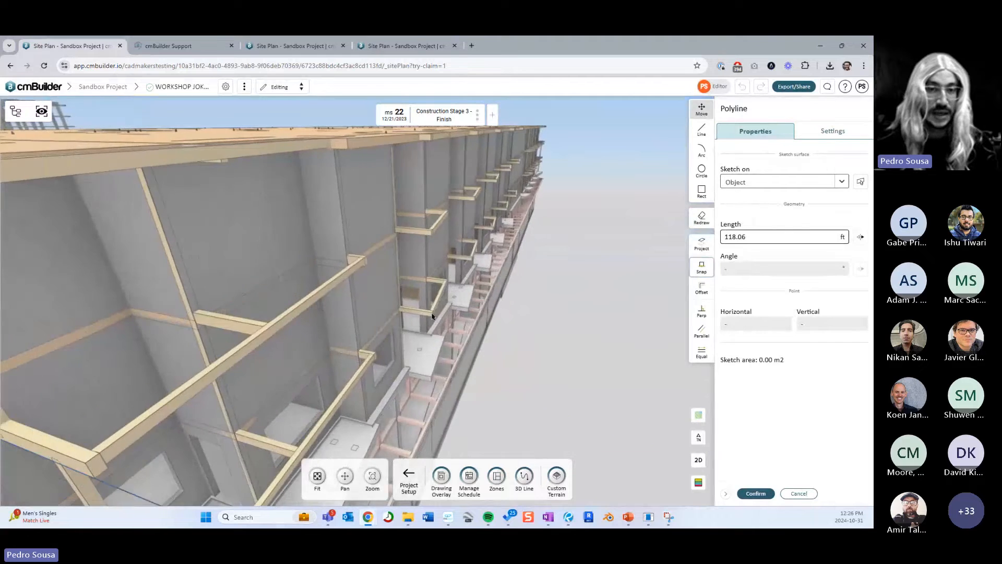
pyautogui.click(701, 268)
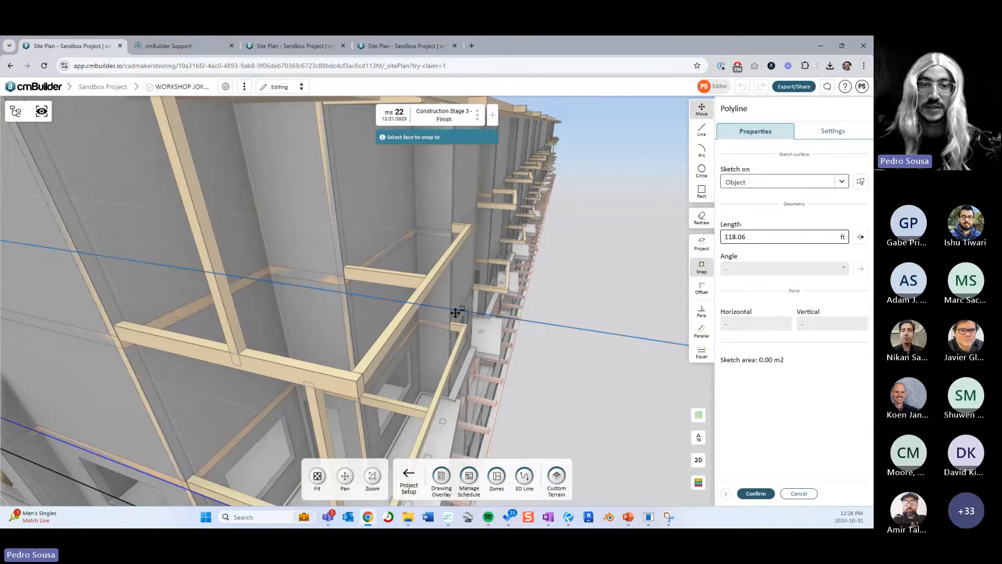
pyautogui.click(389, 334)
pyautogui.scroll(-8, 419, 334)
pyautogui.moveTo(497, 337); pyautogui.dragTo(523, 320, button='middle')
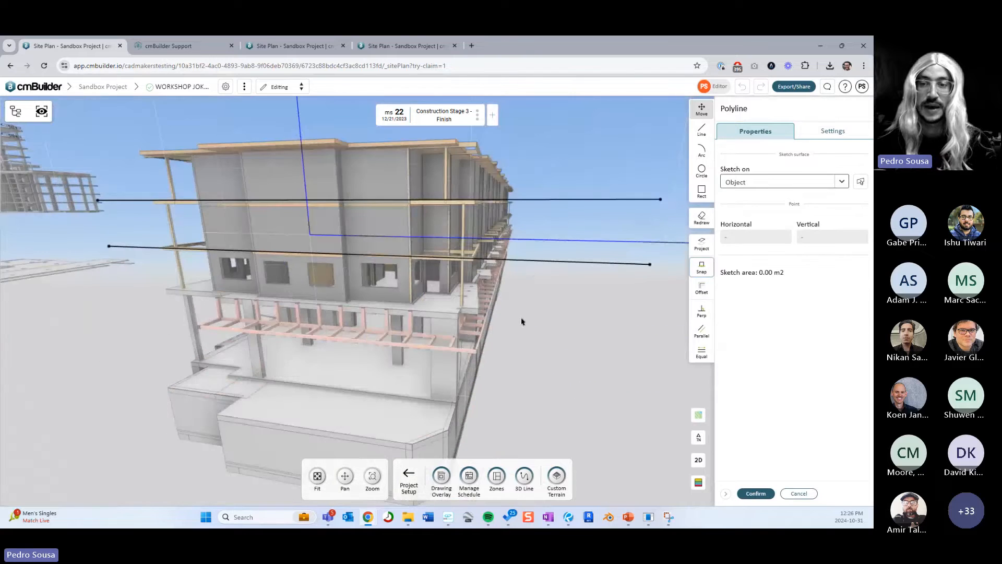
pyautogui.click(756, 494)
# - Group the model tree by BIM structure (Level & Class) and expand the Split Vertical model's levels
pyautogui.moveTo(521, 378)
pyautogui.mouseDown(button='middle')
pyautogui.moveTo(550, 379)
pyautogui.moveTo(465, 351)
pyautogui.moveTo(461, 316)
pyautogui.moveTo(373, 222)
pyautogui.mouseUp(button='middle')
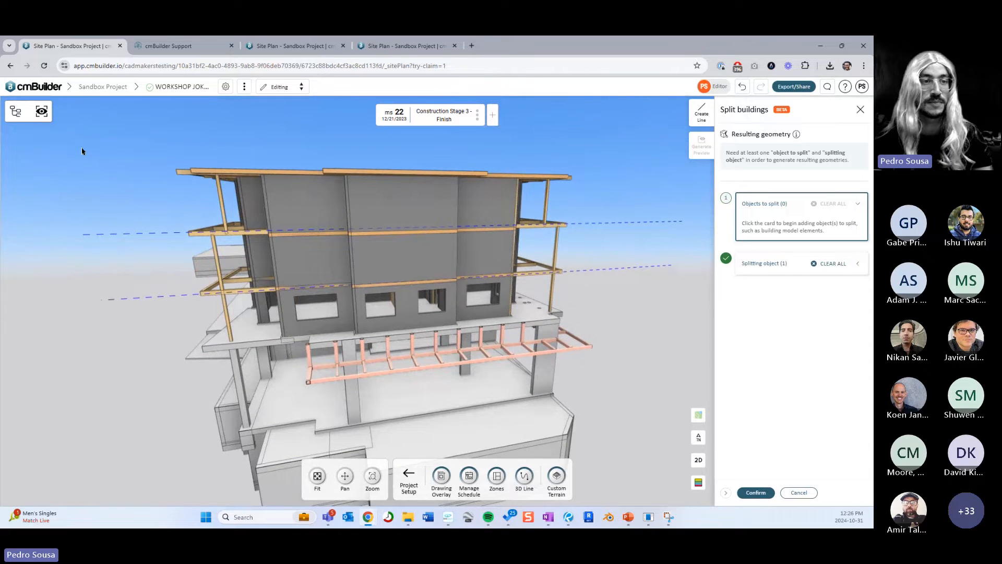
pyautogui.click(16, 111)
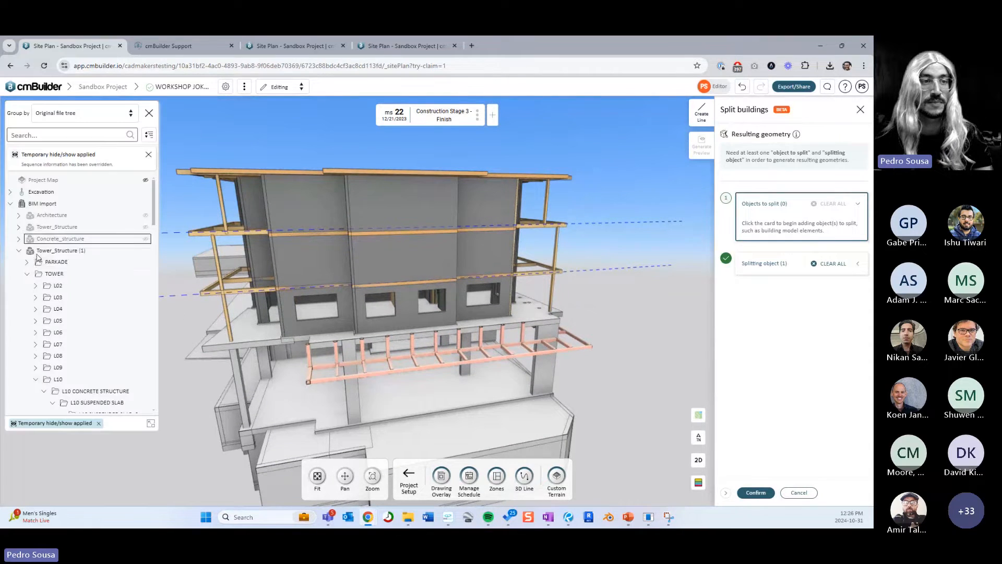
pyautogui.click(19, 250)
pyautogui.click(20, 262)
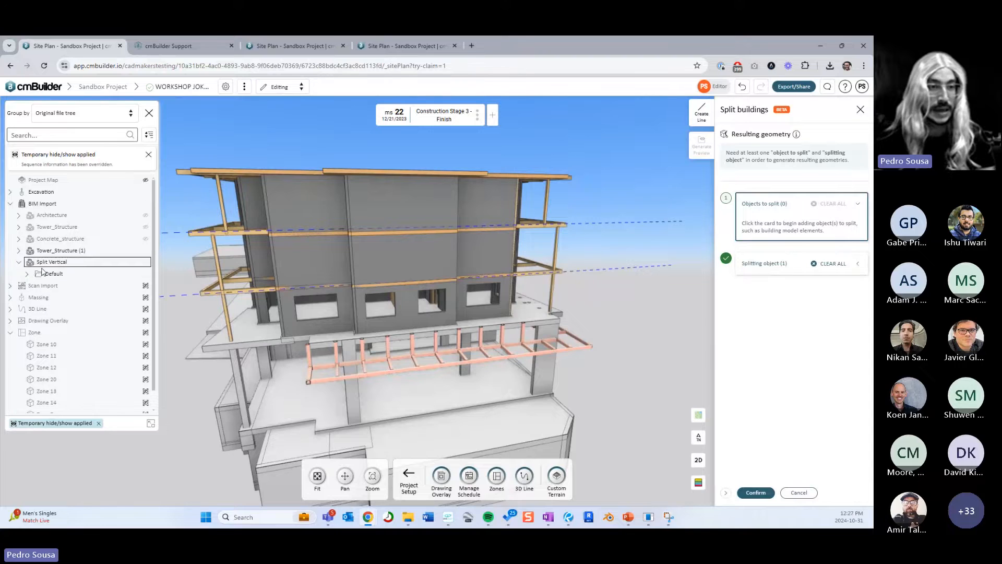
pyautogui.click(27, 274)
pyautogui.click(84, 112)
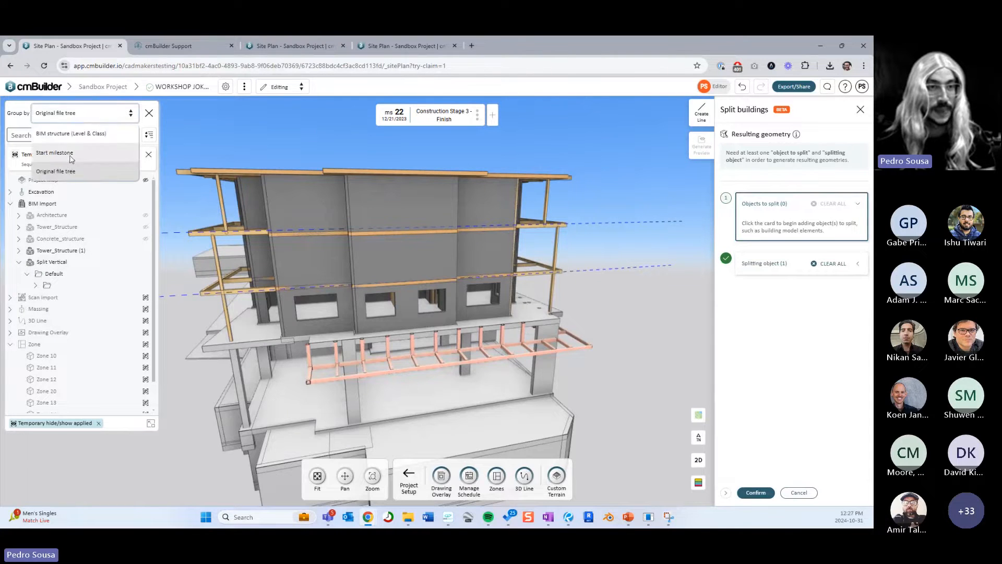
pyautogui.click(73, 136)
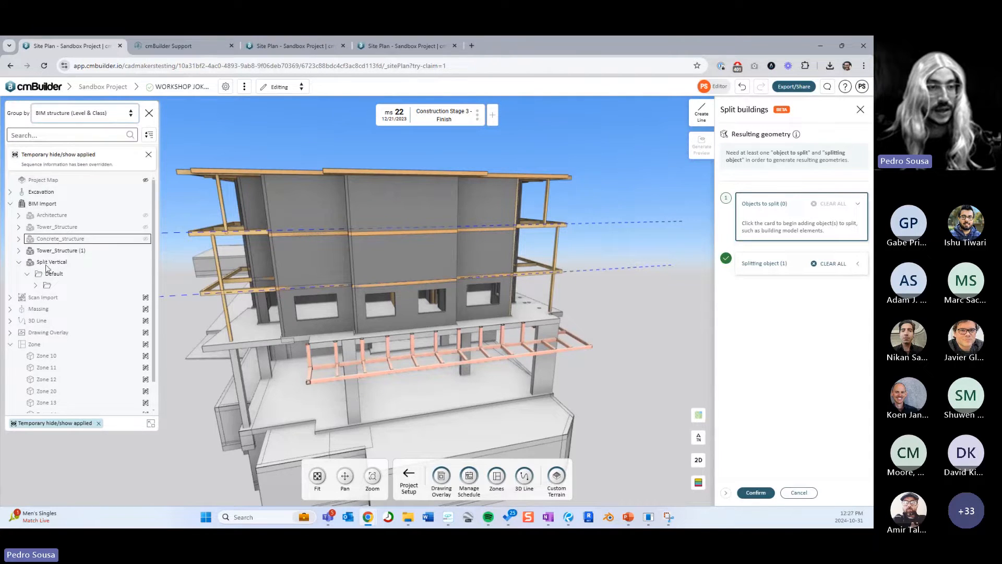
pyautogui.click(19, 262)
pyautogui.scroll(-3, 48, 283)
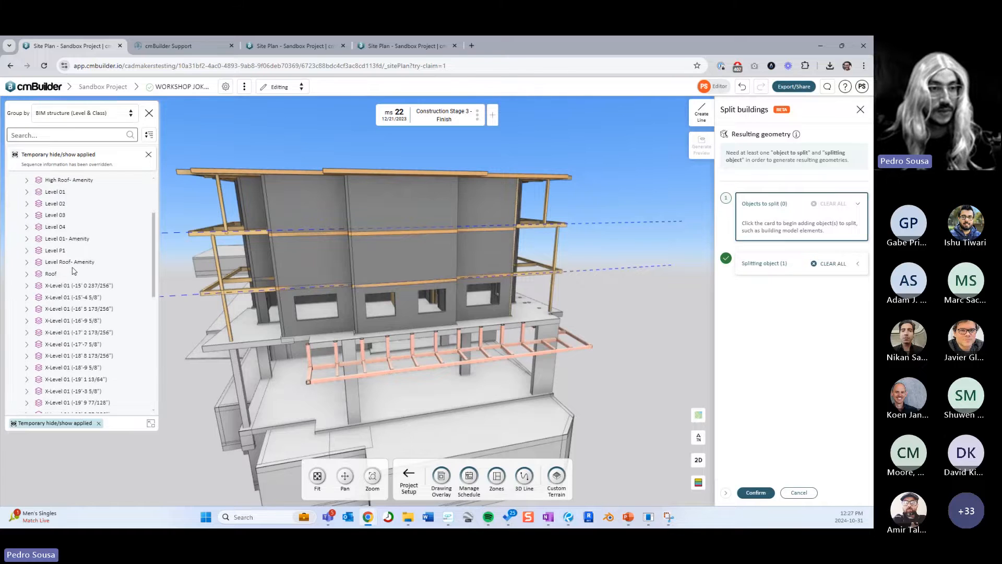
# - Set Level 02's Wall Standard Case elements of the Split Vertical model as the objects to split and confirm the split
pyautogui.click(301, 230)
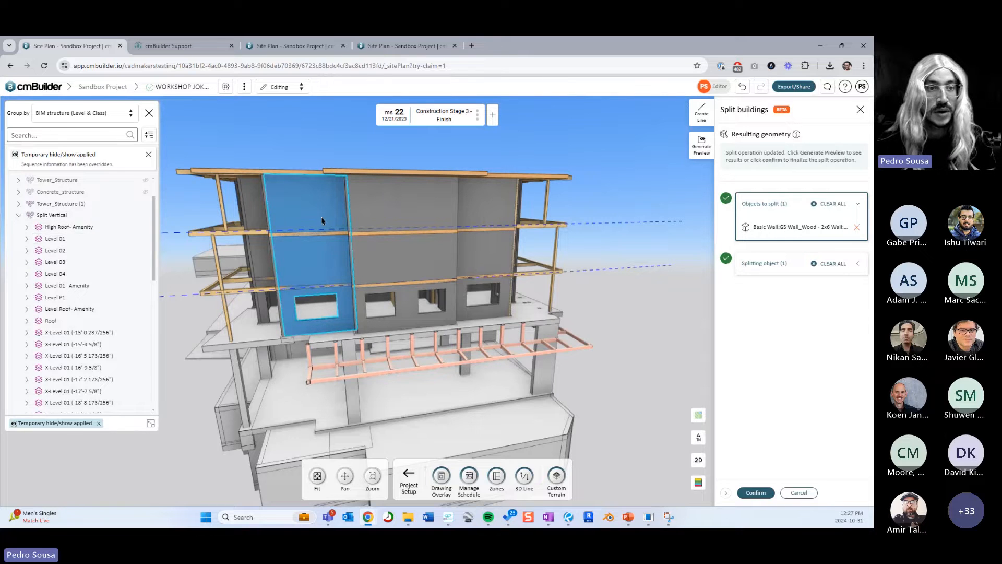
pyautogui.click(26, 239)
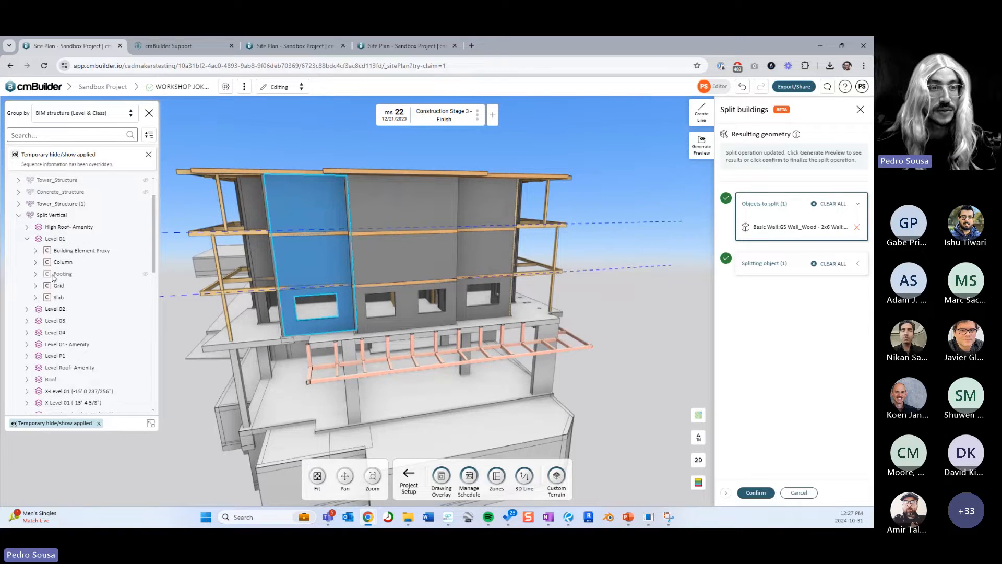
pyautogui.click(226, 239)
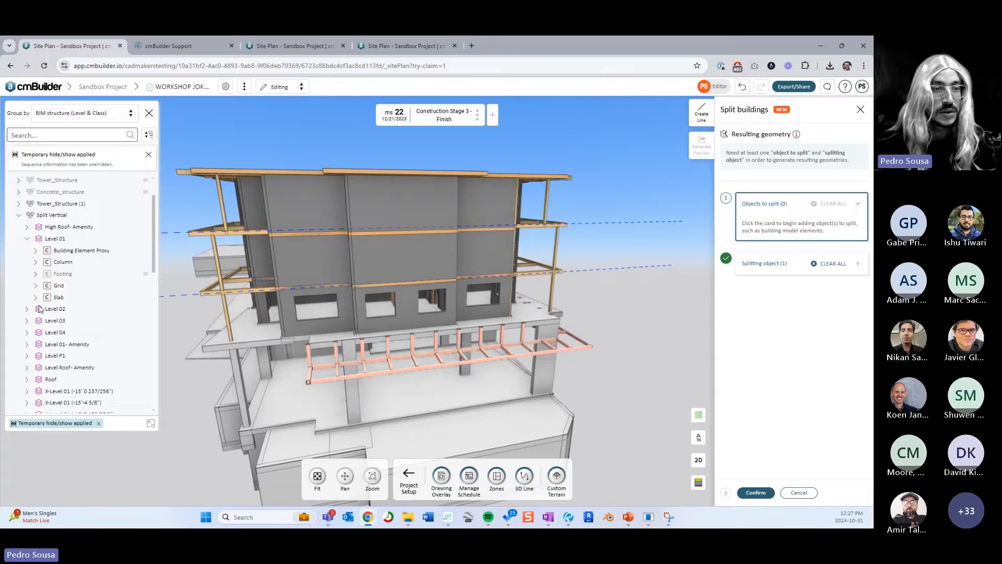
pyautogui.click(27, 308)
pyautogui.click(66, 367)
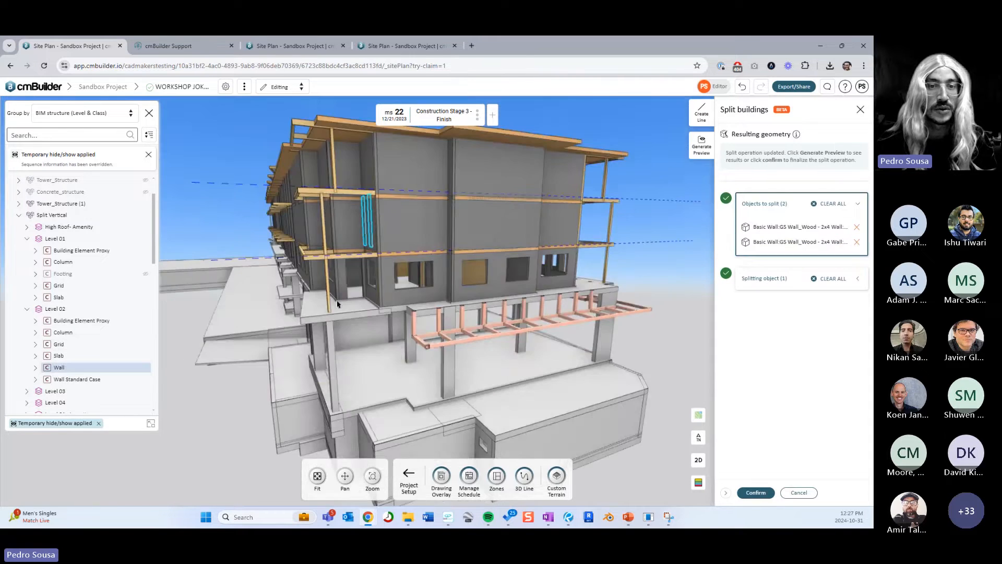
pyautogui.click(82, 381)
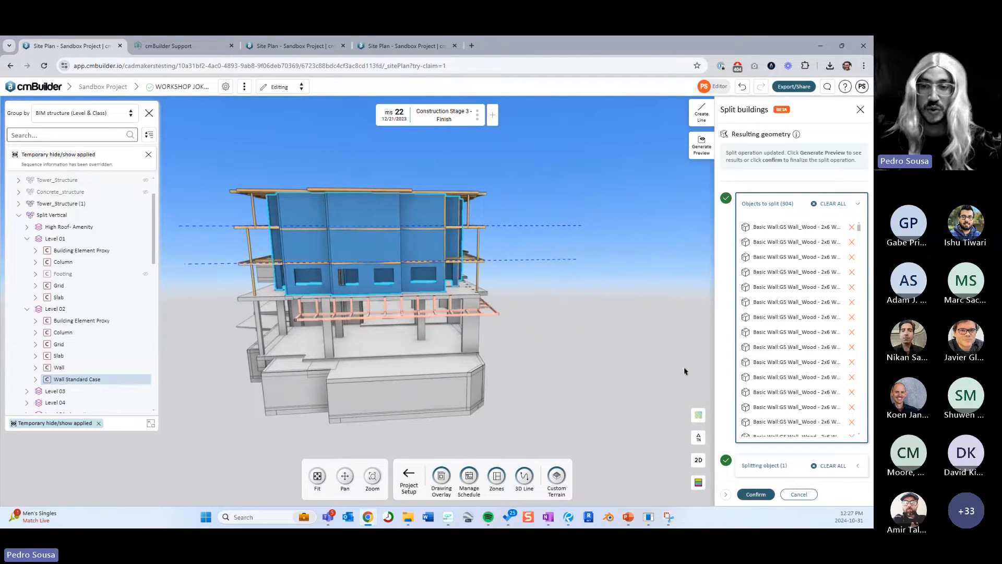
pyautogui.click(747, 493)
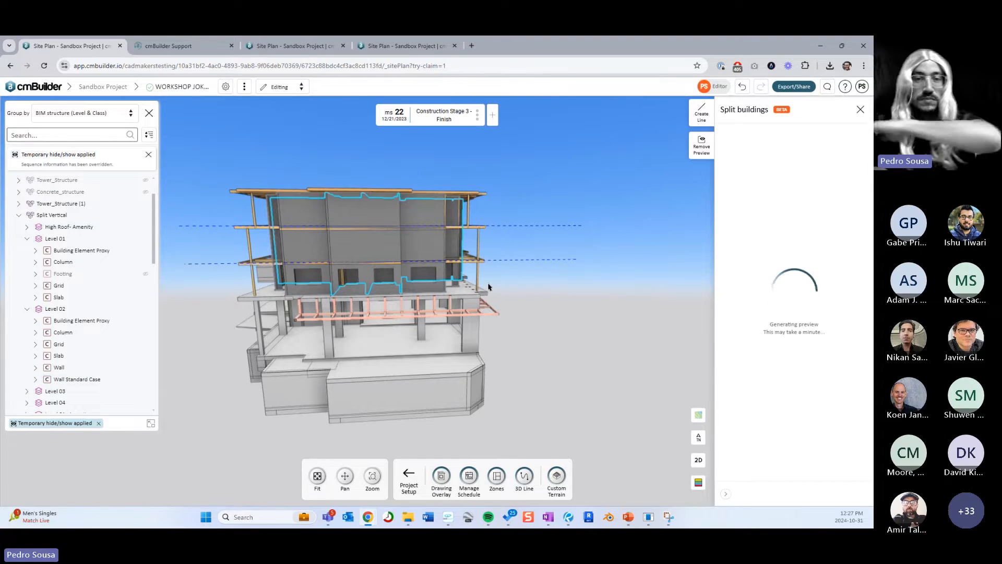
# - Select the split wall segments on different floors one by one to check them and finish the Split buildings operation
pyautogui.moveTo(505, 272); pyautogui.dragTo(482, 267)
pyautogui.click(426, 270)
pyautogui.click(418, 241)
pyautogui.click(418, 211)
pyautogui.click(425, 269)
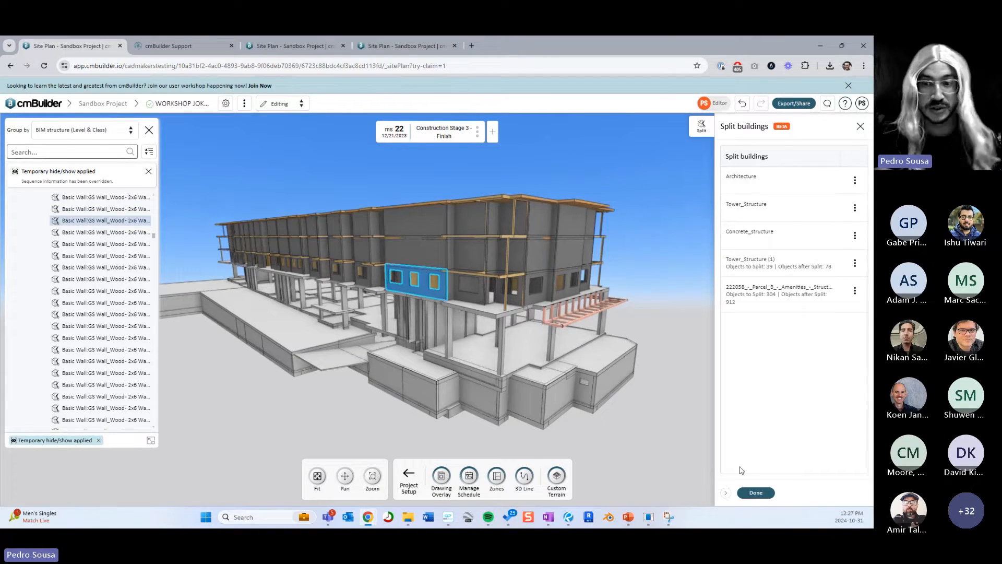
pyautogui.click(755, 492)
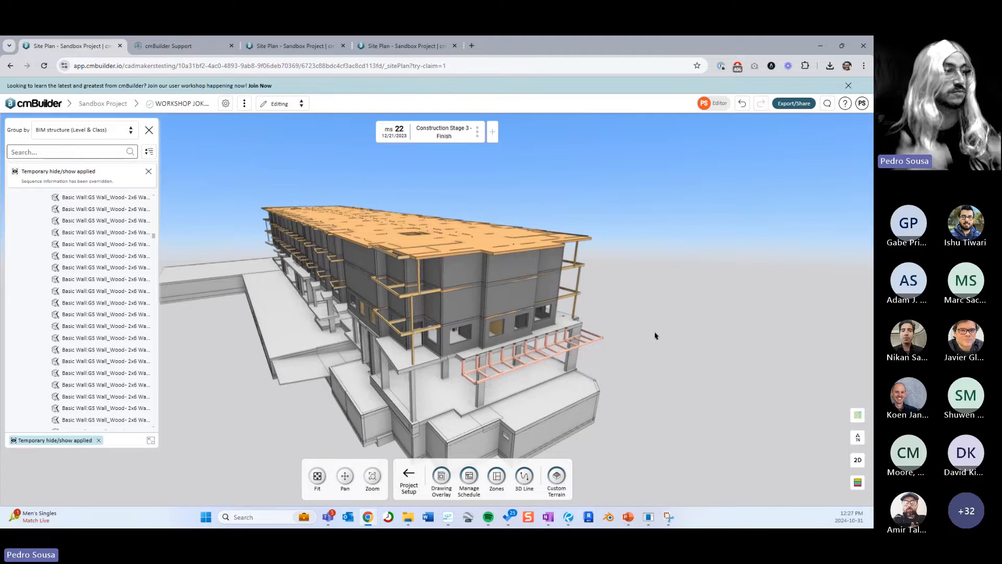
pyautogui.moveTo(596, 358); pyautogui.dragTo(600, 324)
pyautogui.moveTo(649, 294); pyautogui.dragTo(664, 293)
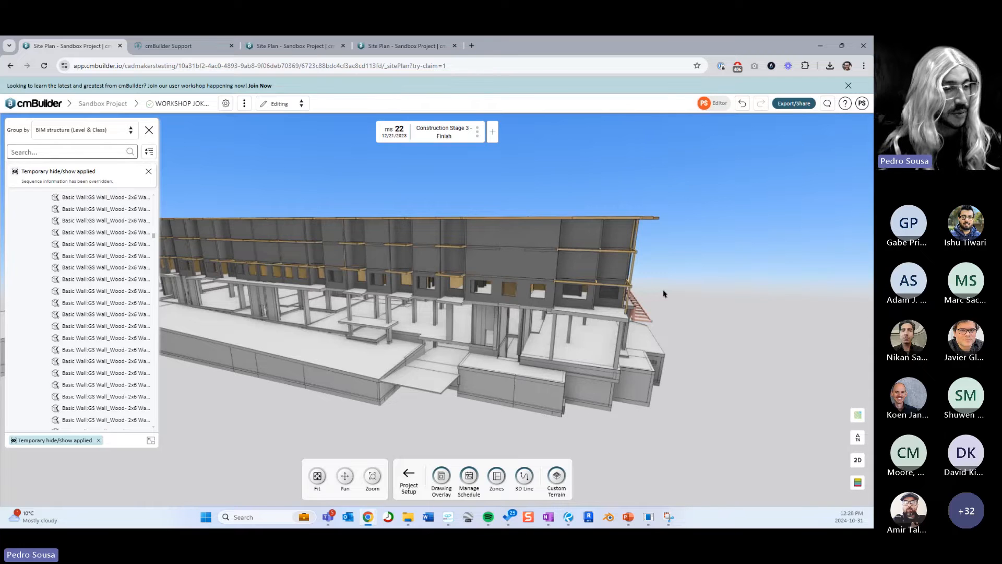
pyautogui.moveTo(587, 266); pyautogui.dragTo(639, 289)
pyautogui.scroll(5, 524, 261)
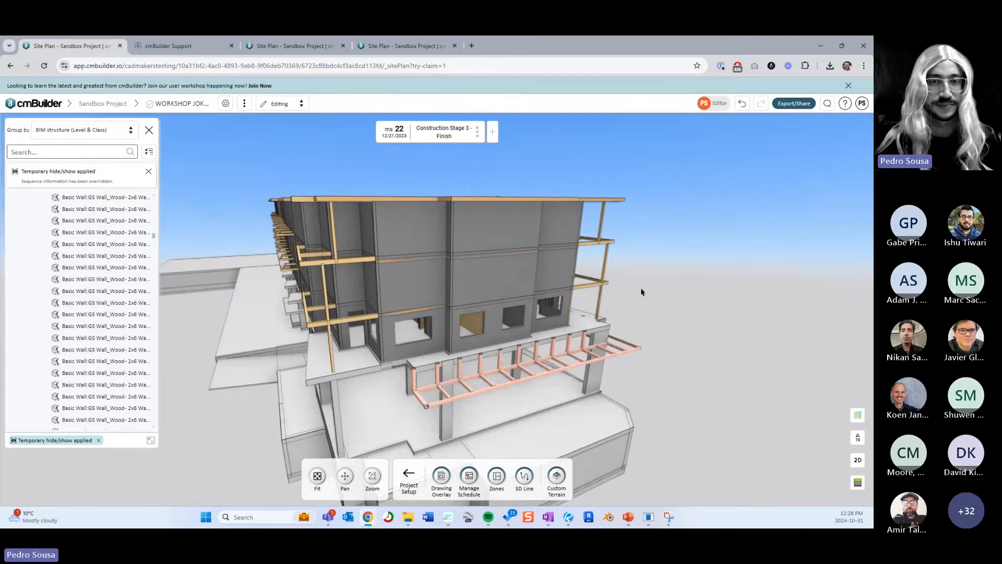
pyautogui.scroll(-4, 428, 286)
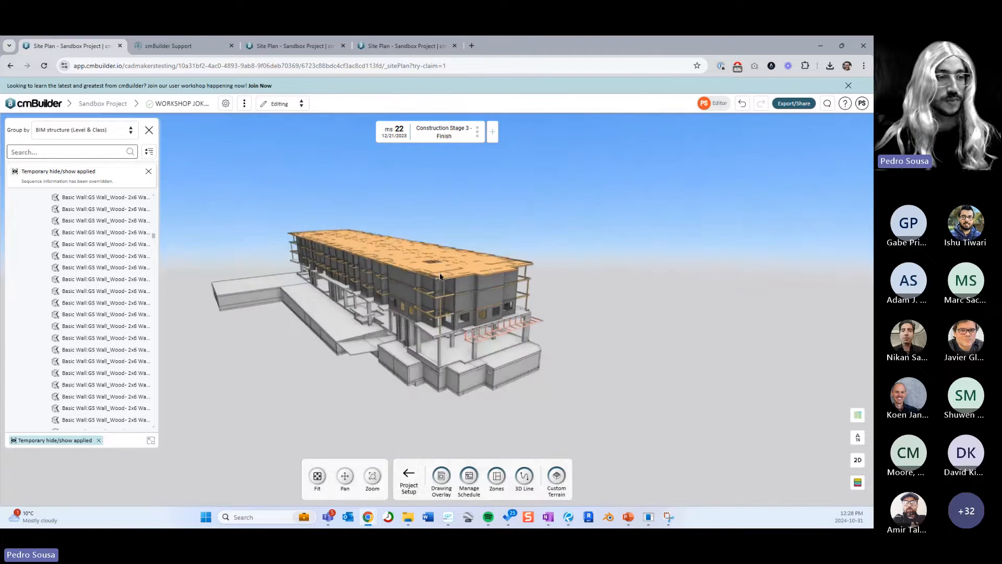
# - Collapse the Split Vertical model in the tree and show the complete Tower_Structure (1) model
pyautogui.moveTo(392, 277); pyautogui.dragTo(423, 282)
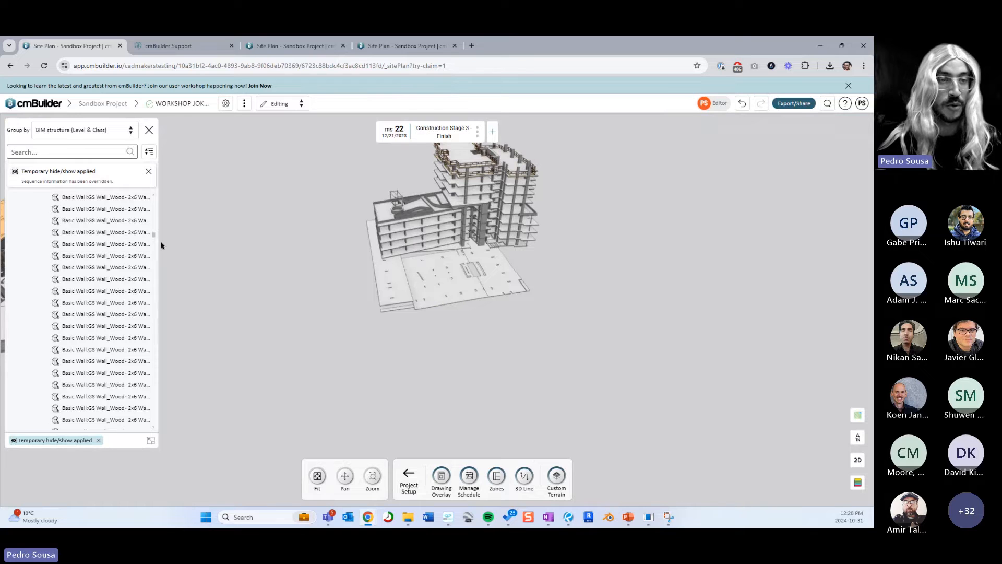
pyautogui.moveTo(153, 235); pyautogui.dragTo(153, 196)
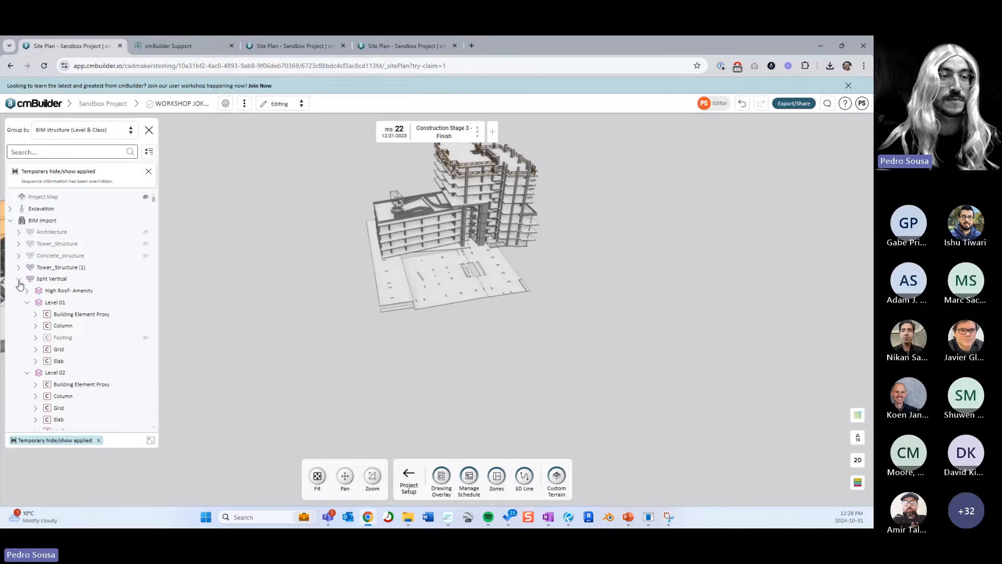
pyautogui.click(18, 279)
pyautogui.click(46, 282)
pyautogui.click(108, 268)
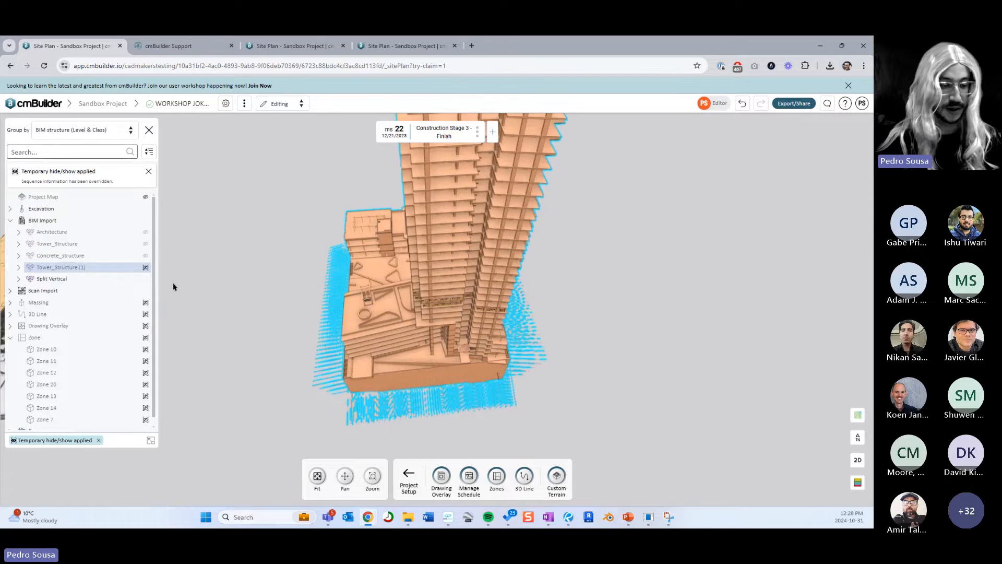
pyautogui.click(276, 287)
# - Select the landscaped podium slab beside the tower and open its Tower_Structure (1) model for editing
pyautogui.scroll(5, 333, 299)
pyautogui.moveTo(333, 300); pyautogui.dragTo(457, 222)
pyautogui.scroll(5, 454, 226)
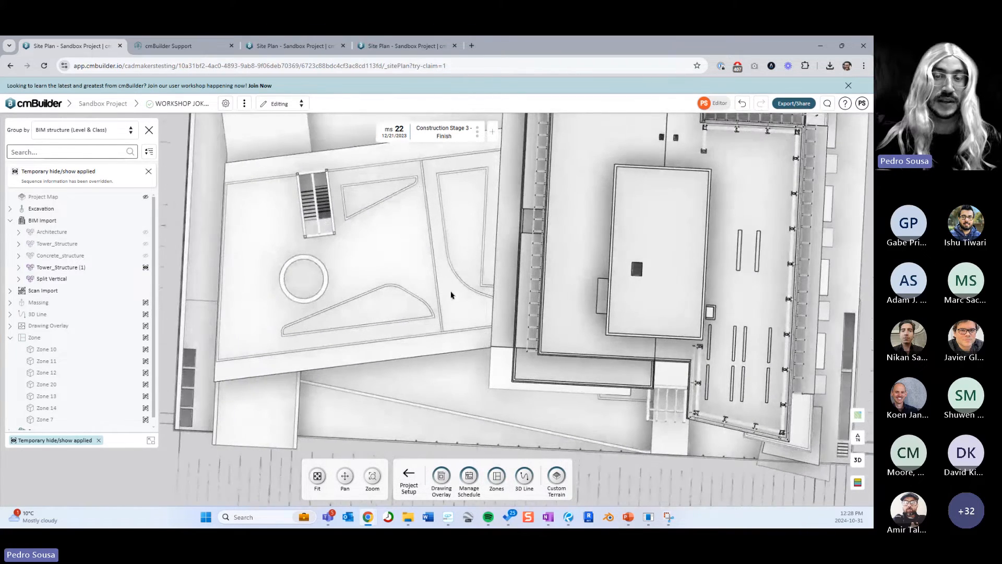
pyautogui.scroll(1, 452, 308)
pyautogui.moveTo(451, 296); pyautogui.dragTo(437, 287)
pyautogui.scroll(-1, 450, 299)
pyautogui.click(438, 287)
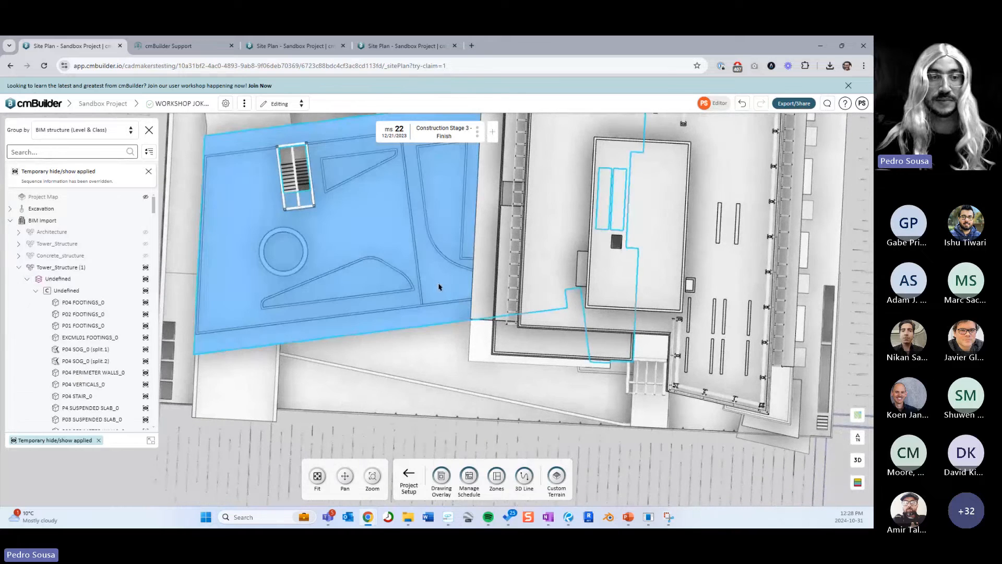
pyautogui.rightClick(437, 285)
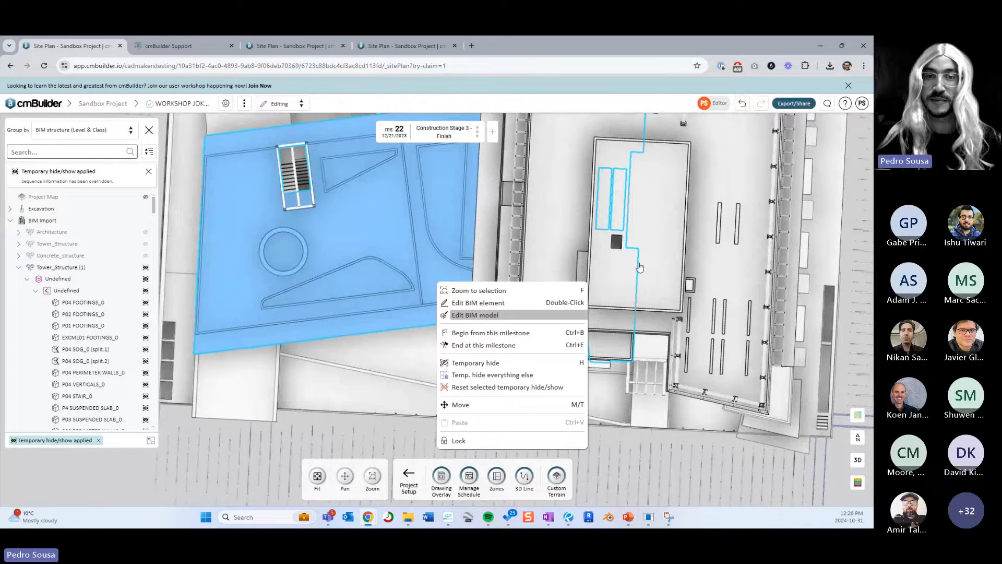
pyautogui.click(475, 315)
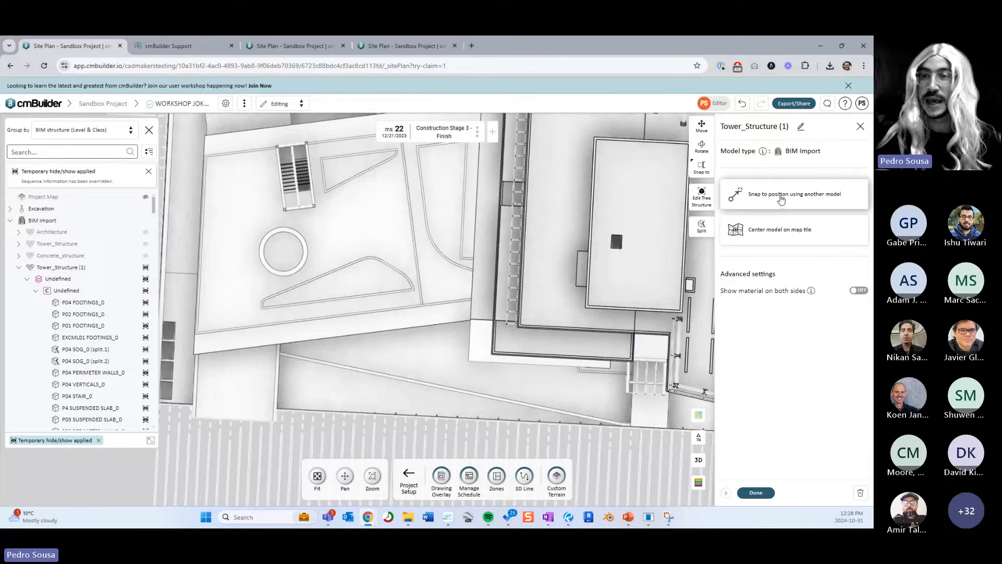
# - Open the Split operation for Tower_Structure (1) and bring up the existing suspended-slab split for editing
pyautogui.click(701, 226)
pyautogui.click(371, 336)
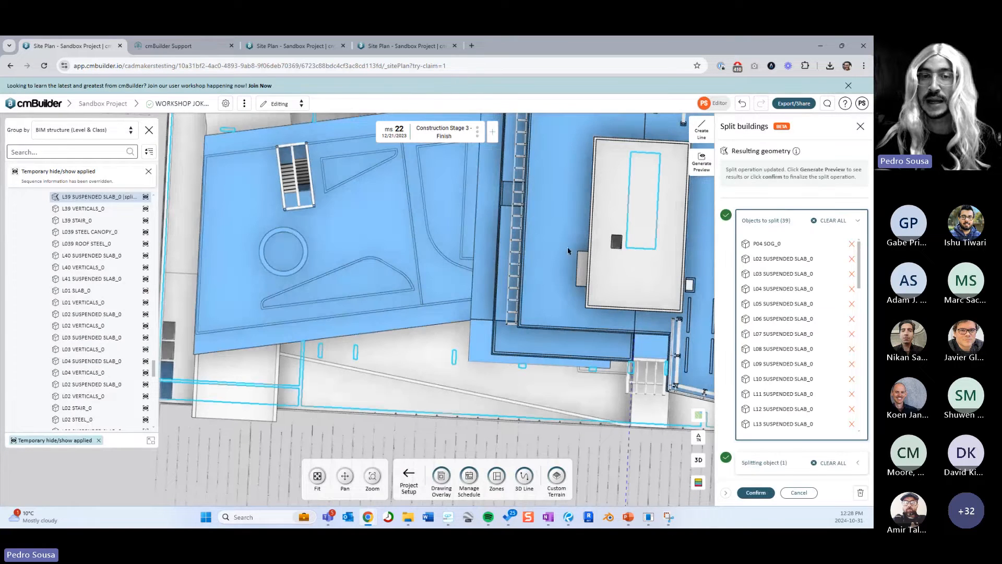
pyautogui.moveTo(429, 248); pyautogui.dragTo(468, 281)
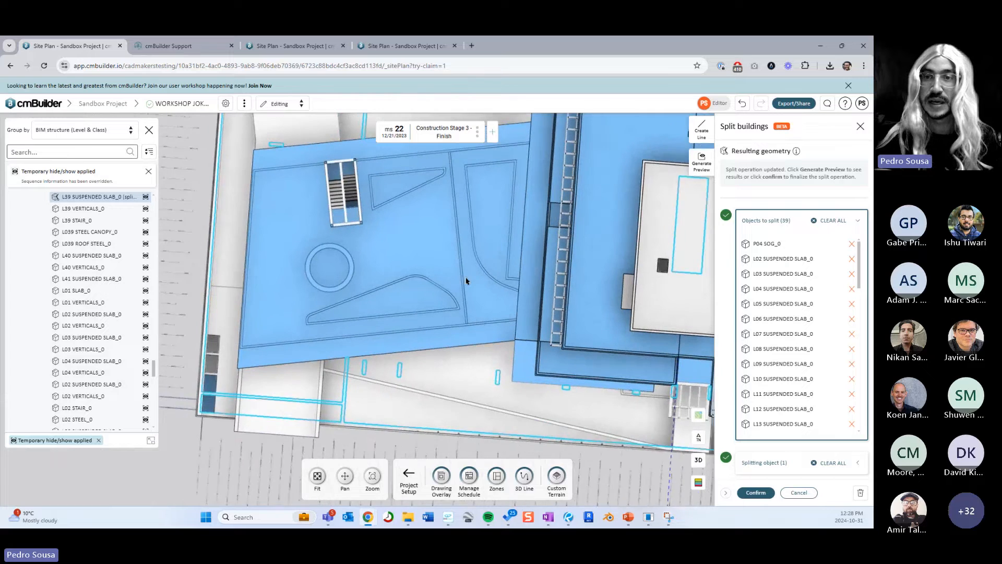
# - Sketch a closed four-sided splitting outline of about 5.45 m2 on the podium slab between the stair and the garden beds
pyautogui.click(701, 131)
pyautogui.scroll(5, 458, 250)
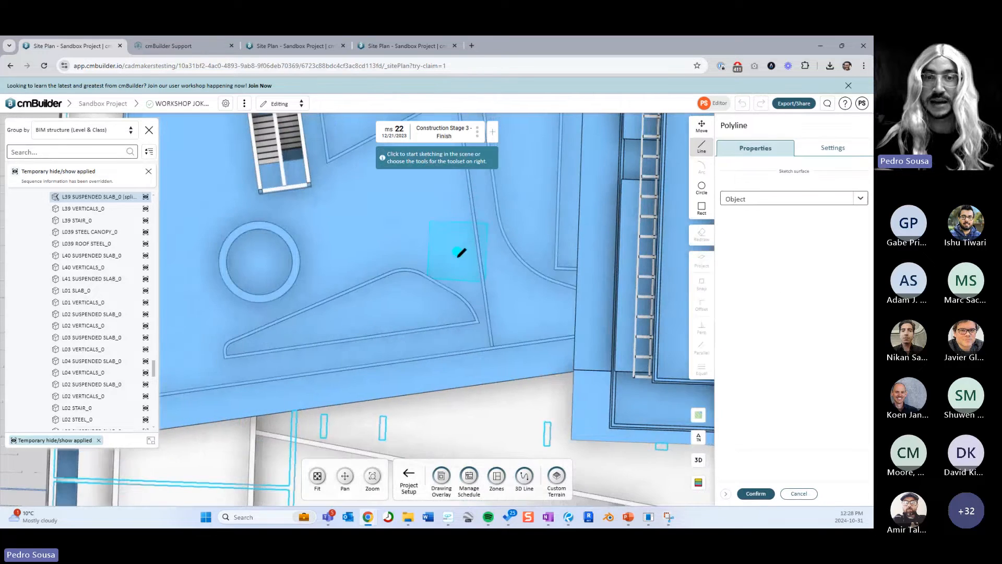
pyautogui.click(384, 271)
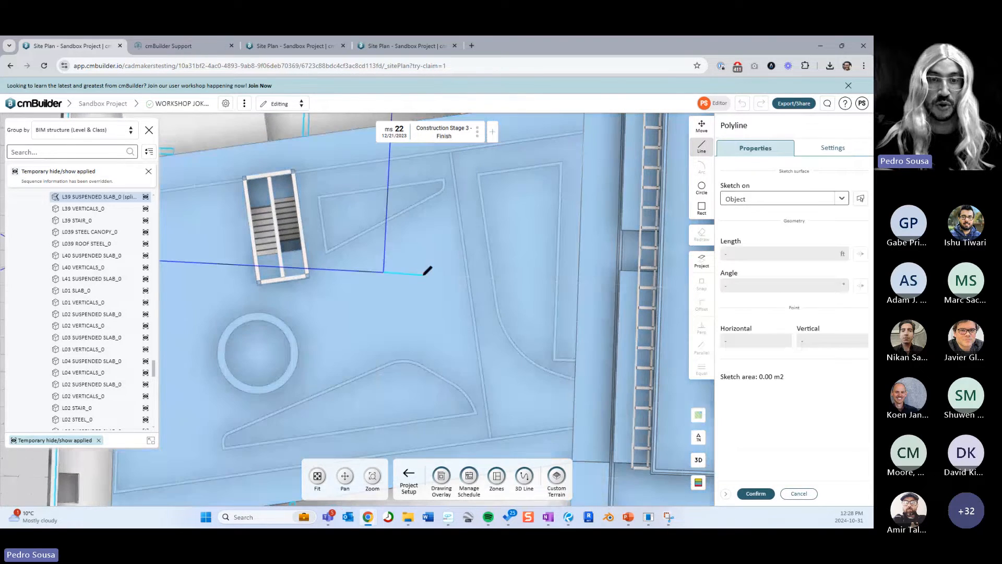
pyautogui.click(431, 274)
pyautogui.click(429, 316)
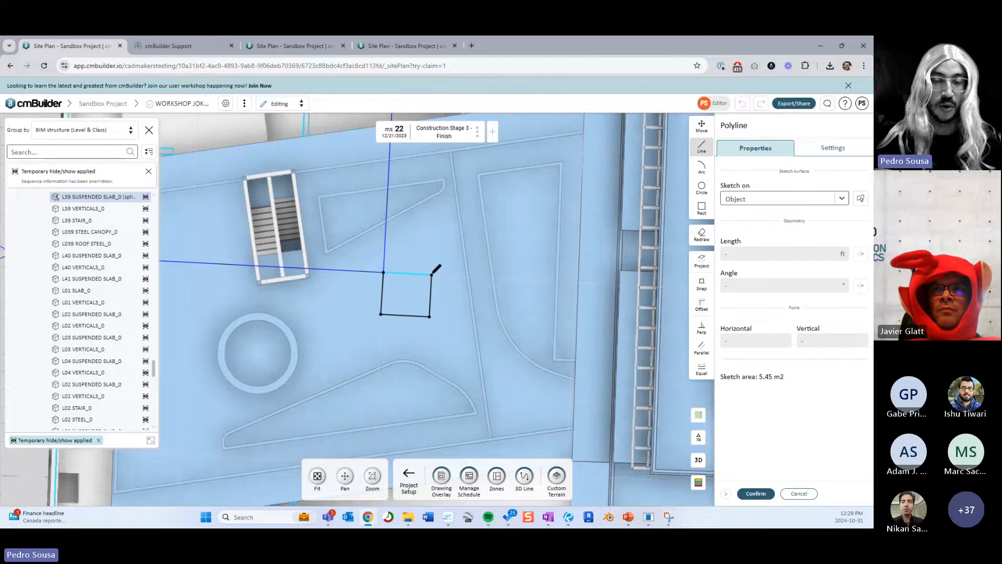
pyautogui.moveTo(494, 325); pyautogui.dragTo(504, 312, button='middle')
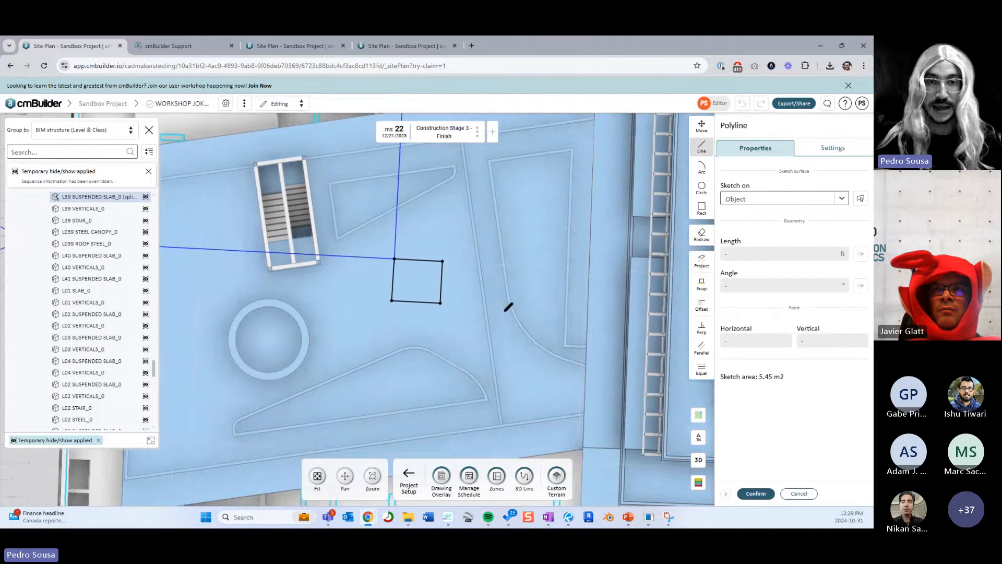
pyautogui.click(756, 493)
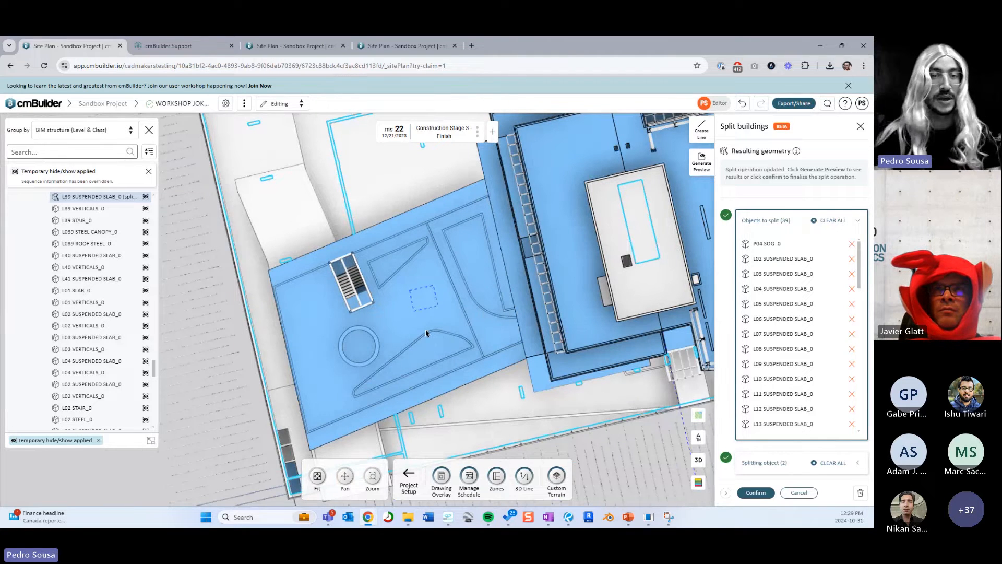
# - Confirm the Tower_Structure (1) slab split with the added four-sided outline
pyautogui.moveTo(406, 365); pyautogui.dragTo(453, 337)
pyautogui.scroll(-5, 447, 296)
pyautogui.click(762, 494)
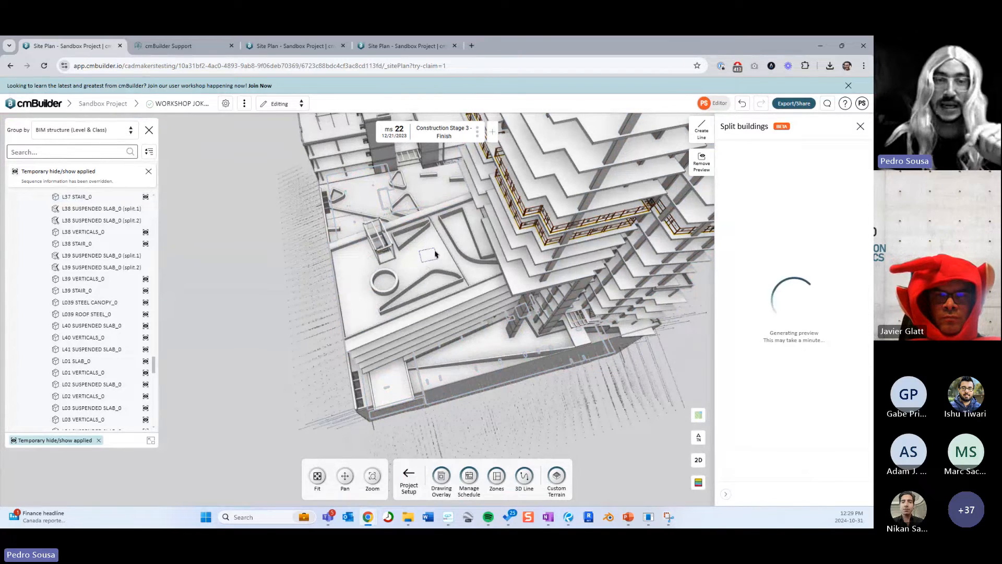
# - Select the small cut-out piece and the surrounding podium slab to check the split, and finish the Split buildings operation
pyautogui.scroll(5, 427, 245)
pyautogui.click(485, 280)
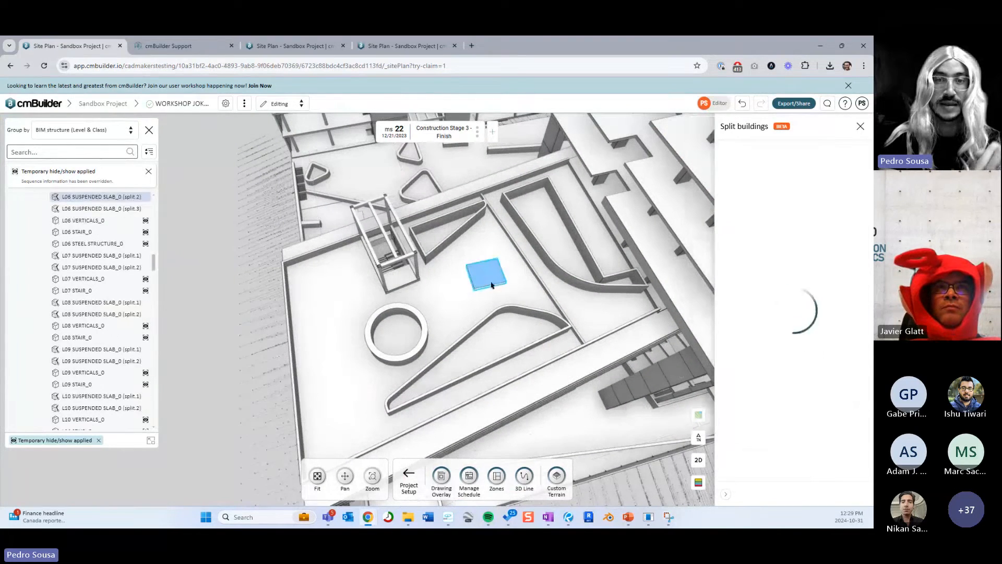
pyautogui.click(483, 298)
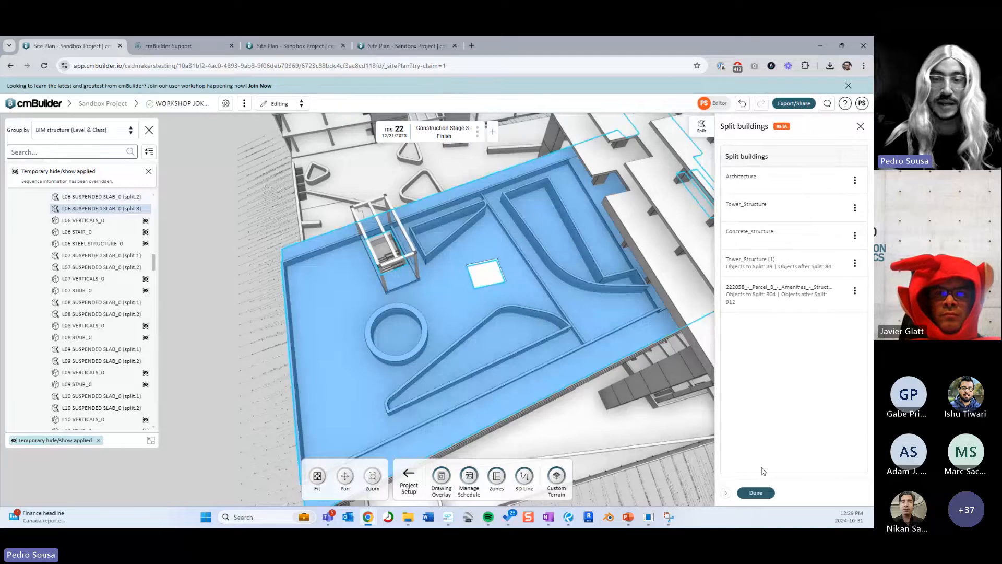
pyautogui.click(756, 492)
# - Hide the small cut-out piece of the L06 suspended slab in the plan view to leave an opening
pyautogui.moveTo(545, 308); pyautogui.dragTo(461, 284)
pyautogui.click(239, 228)
pyautogui.moveTo(508, 390)
pyautogui.mouseDown()
pyautogui.moveTo(496, 364)
pyautogui.moveTo(495, 399)
pyautogui.mouseUp()
pyautogui.press('2')
pyautogui.scroll(5, 475, 365)
pyautogui.click(484, 328)
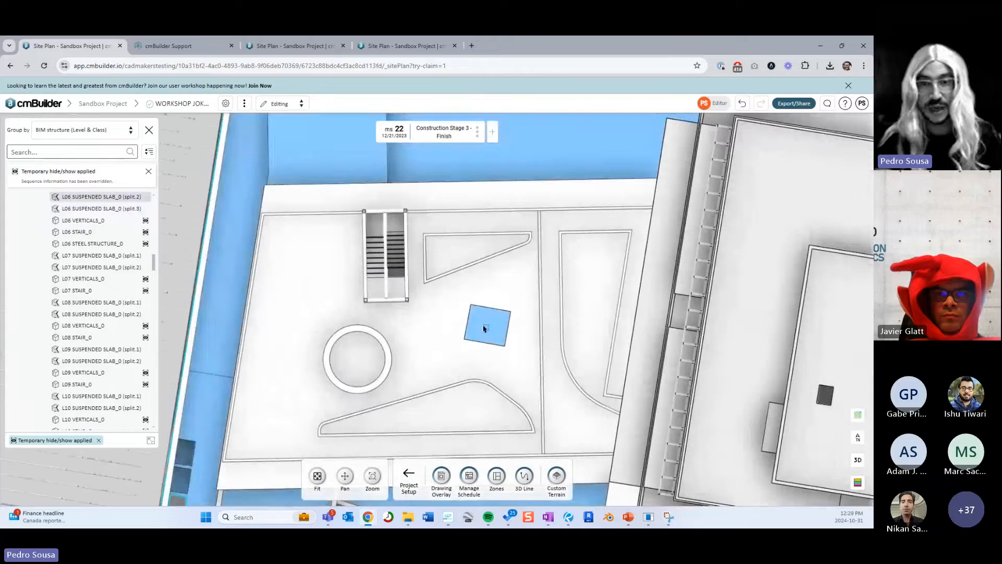
pyautogui.press('h')
pyautogui.click(193, 211)
# - Examine the slab opening up close in 3D, including the column and wall at its corner, and return to plan view
pyautogui.press('3')
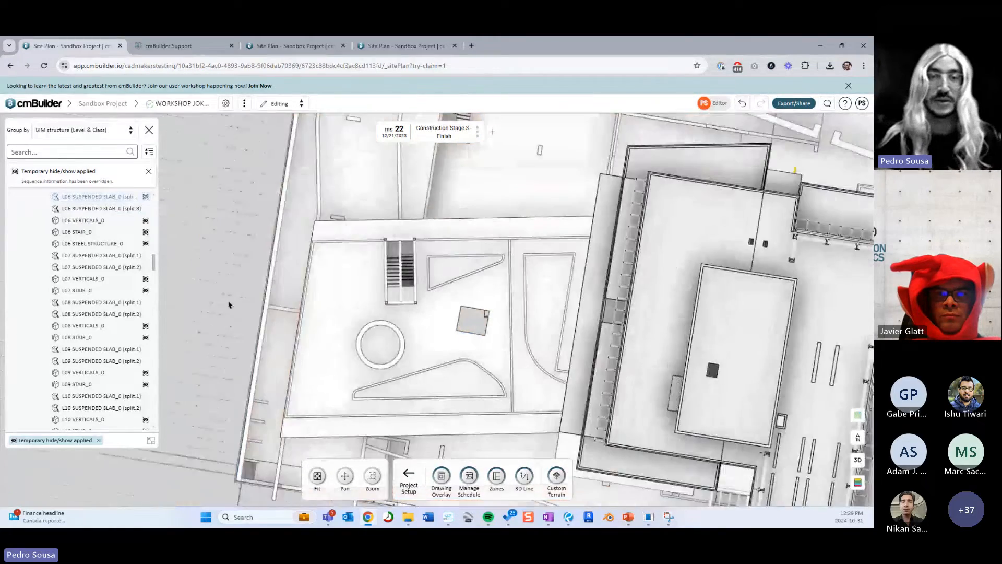
pyautogui.scroll(5, 311, 327)
pyautogui.moveTo(312, 327); pyautogui.dragTo(480, 264)
pyautogui.scroll(5, 533, 298)
pyautogui.scroll(-2, 501, 315)
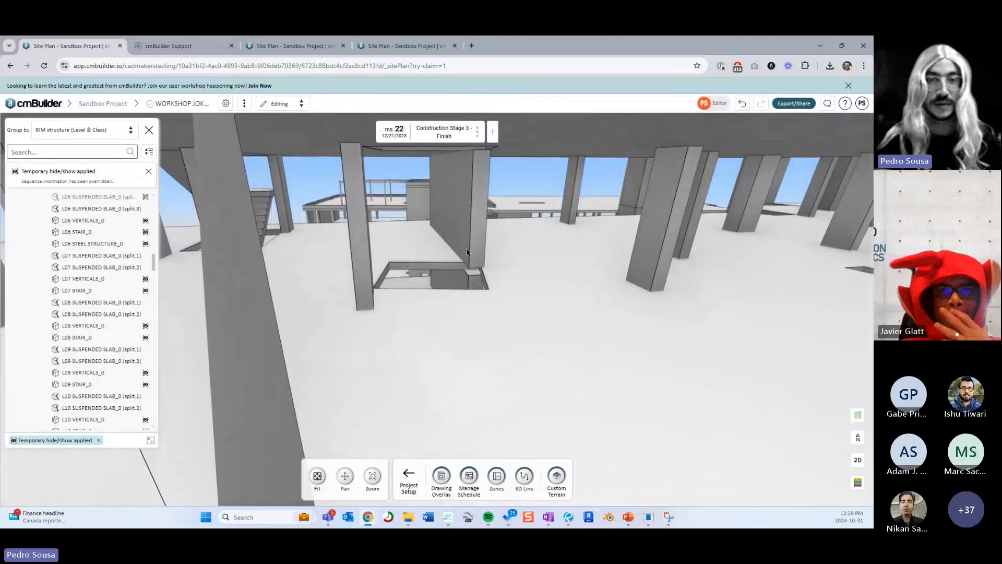
pyautogui.scroll(3, 480, 264)
pyautogui.moveTo(480, 264); pyautogui.dragTo(534, 259, button='right')
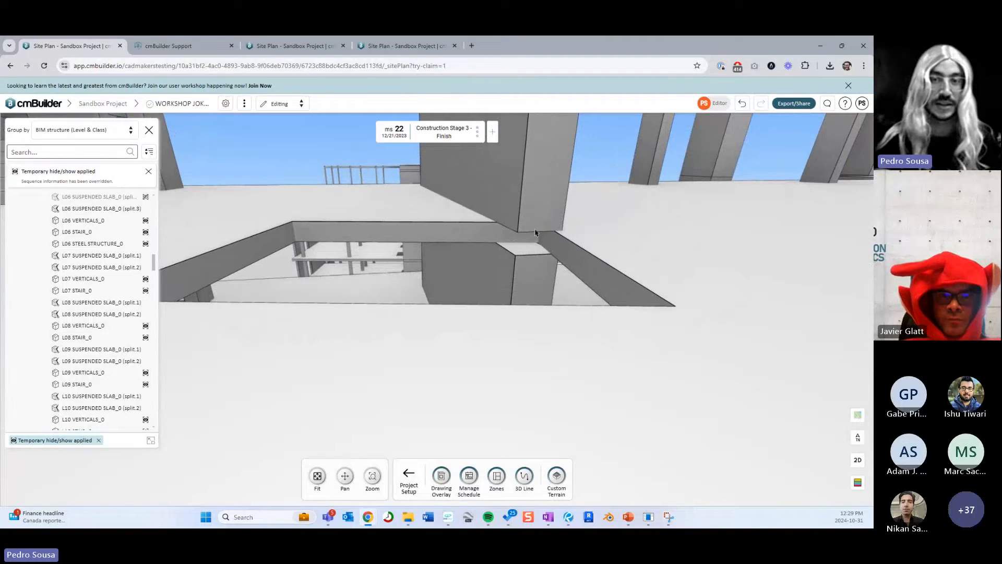
pyautogui.scroll(-2, 481, 260)
pyautogui.moveTo(477, 261); pyautogui.dragTo(466, 257)
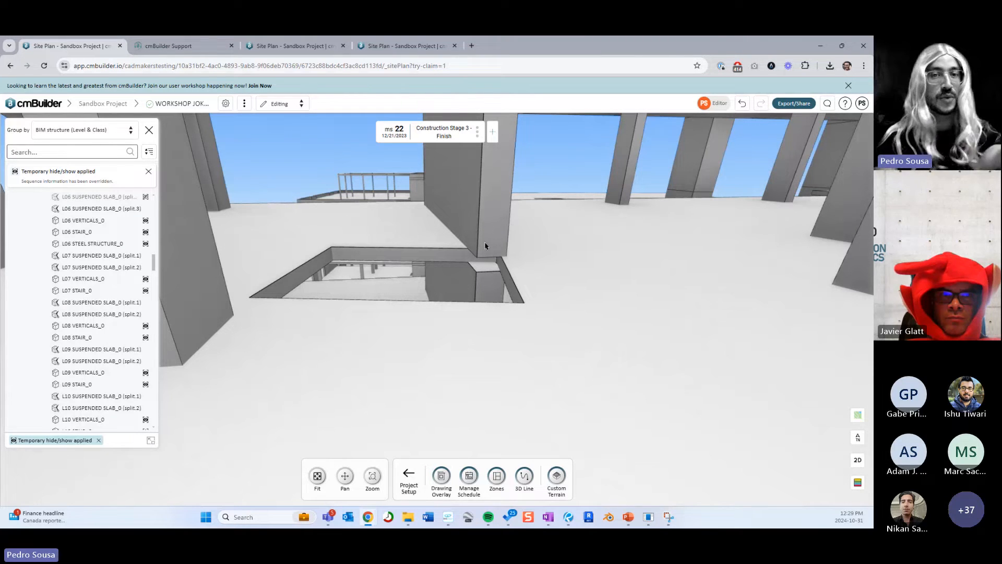
pyautogui.scroll(-3, 464, 286)
pyautogui.moveTo(463, 285); pyautogui.dragTo(496, 342)
pyautogui.scroll(-3, 512, 300)
pyautogui.moveTo(496, 342); pyautogui.dragTo(519, 264, button='right')
pyautogui.scroll(-5, 490, 233)
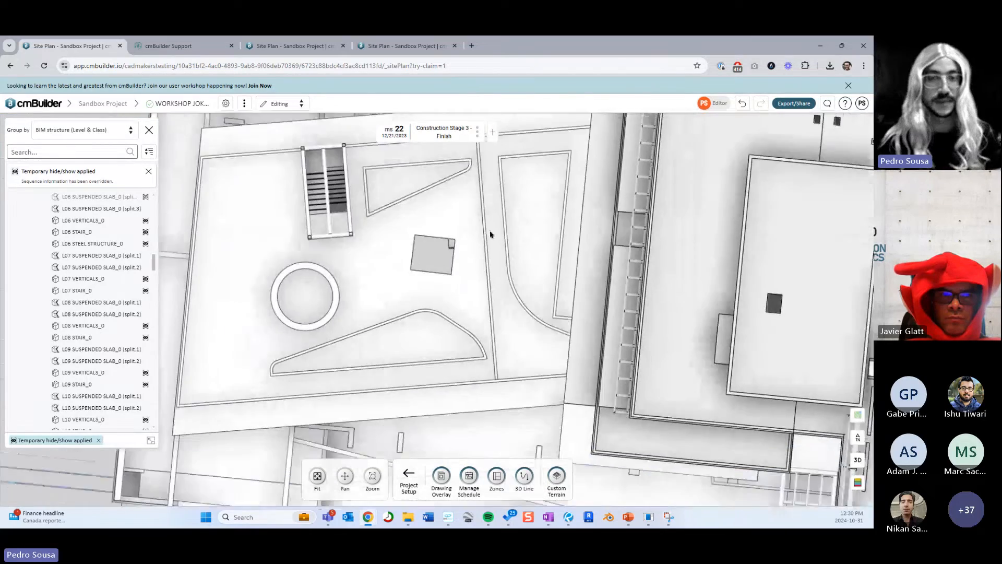
pyautogui.scroll(-2, 483, 239)
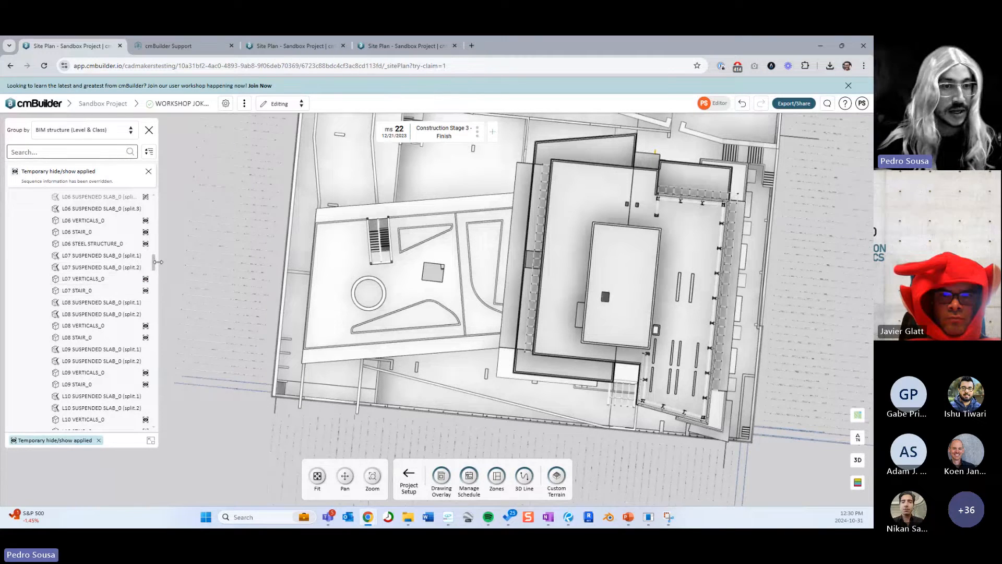
# - Widen the object tree and highlight L07 SUSPENDED SLAB_0 (split.1) to locate it in plan, clearing the selection at the end
pyautogui.moveTo(158, 262); pyautogui.dragTo(177, 262)
pyautogui.click(135, 256)
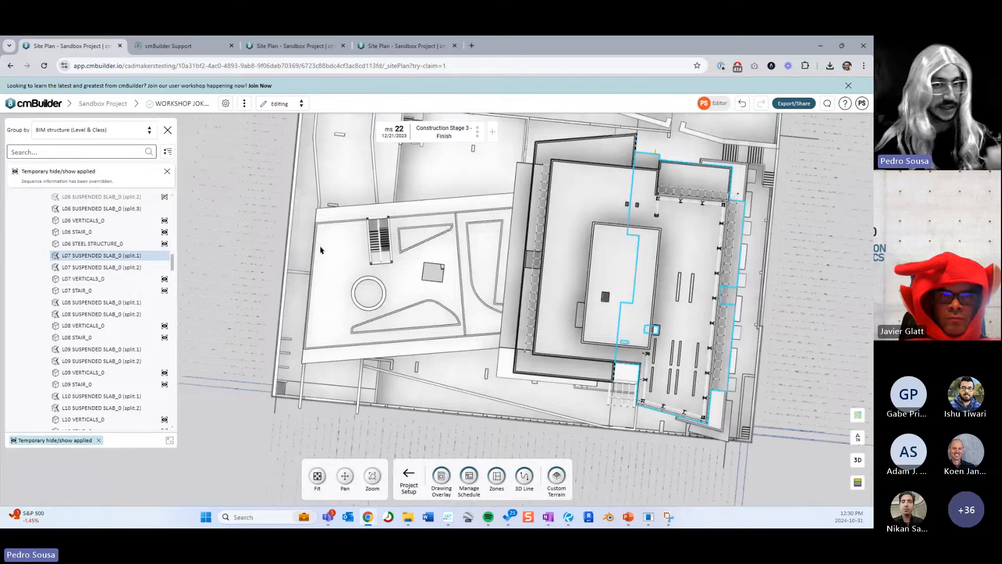
pyautogui.moveTo(320, 249); pyautogui.dragTo(367, 279)
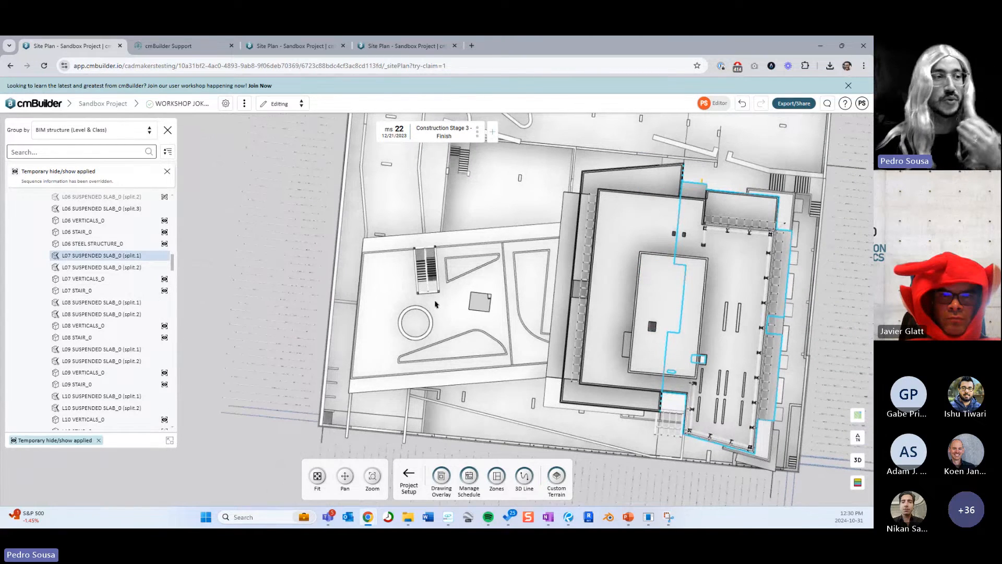
pyautogui.moveTo(522, 289); pyautogui.dragTo(456, 307)
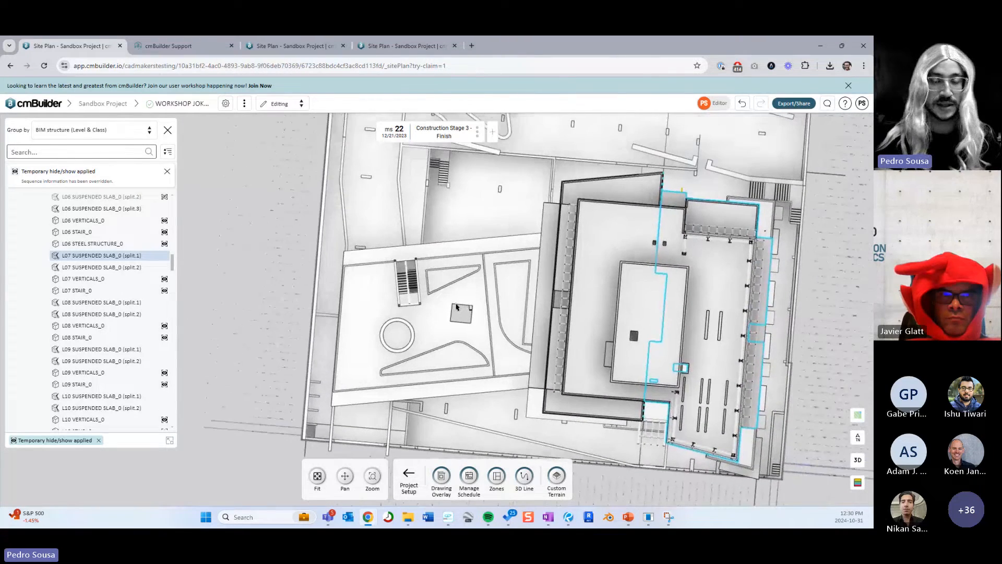
pyautogui.click(262, 320)
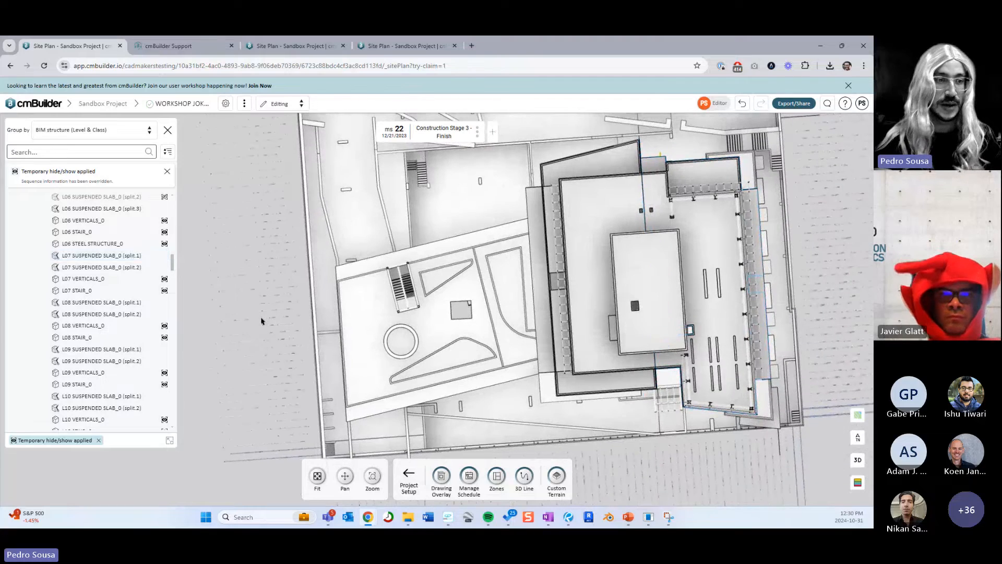
pyautogui.moveTo(495, 324); pyautogui.dragTo(485, 322)
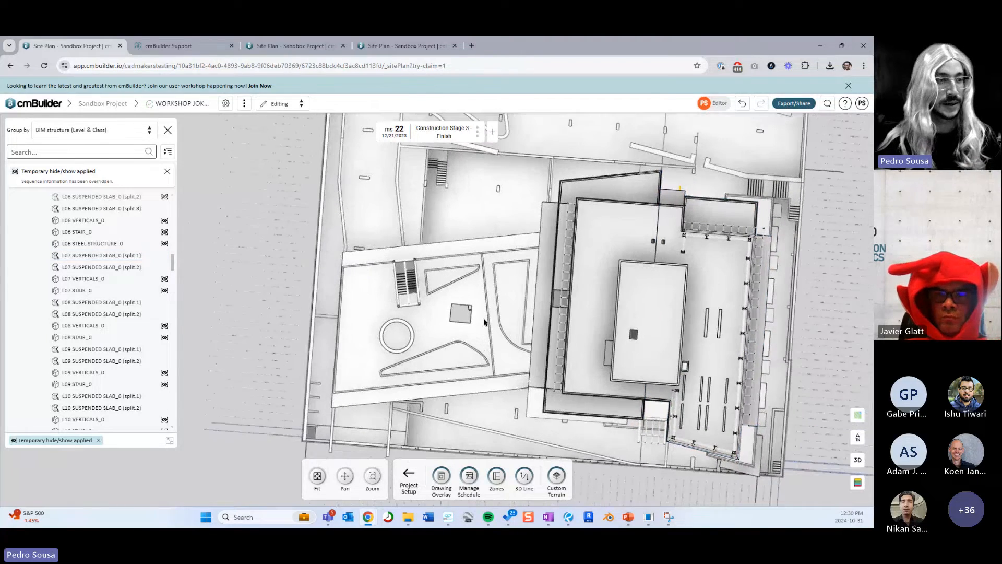
pyautogui.moveTo(485, 326); pyautogui.dragTo(455, 315, button='right')
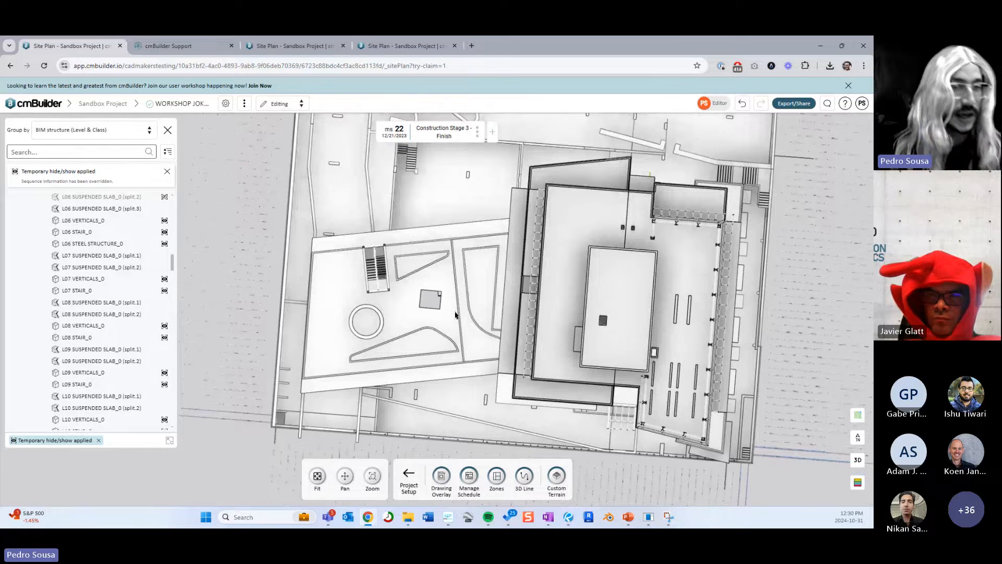
pyautogui.scroll(-5, 520, 313)
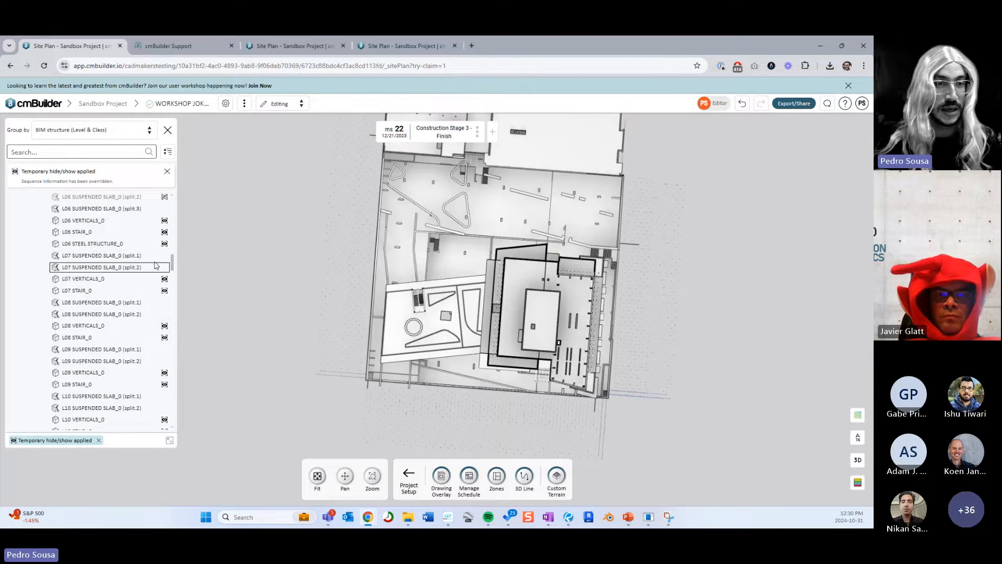
# - Show the Project Map beneath the building models
pyautogui.moveTo(172, 268); pyautogui.dragTo(173, 206)
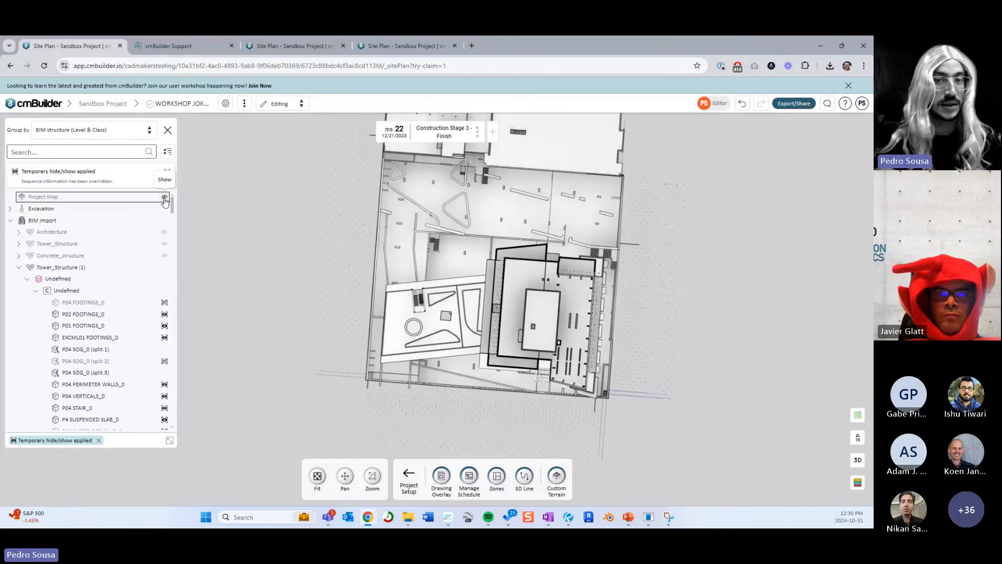
pyautogui.click(165, 199)
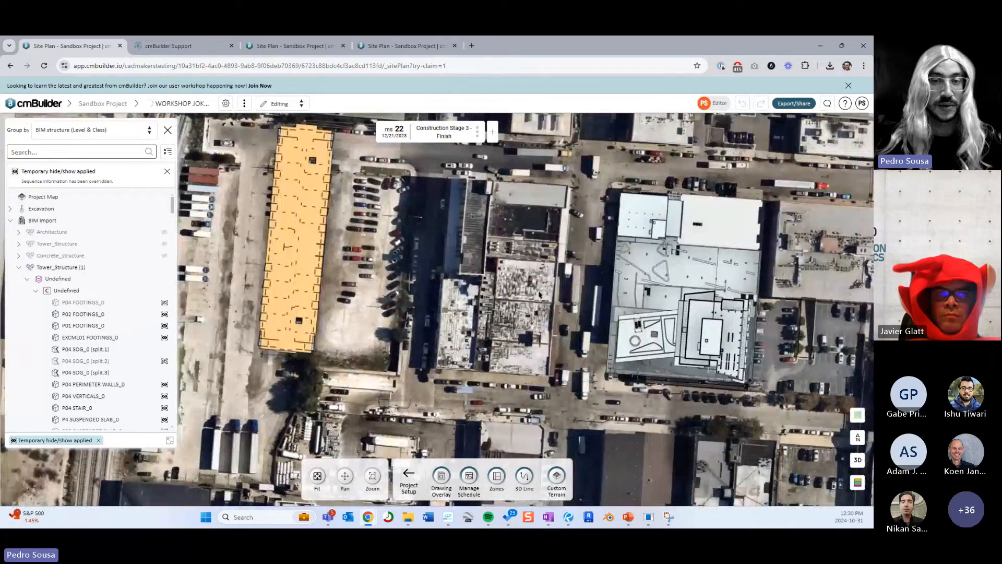
pyautogui.moveTo(539, 295); pyautogui.dragTo(511, 304)
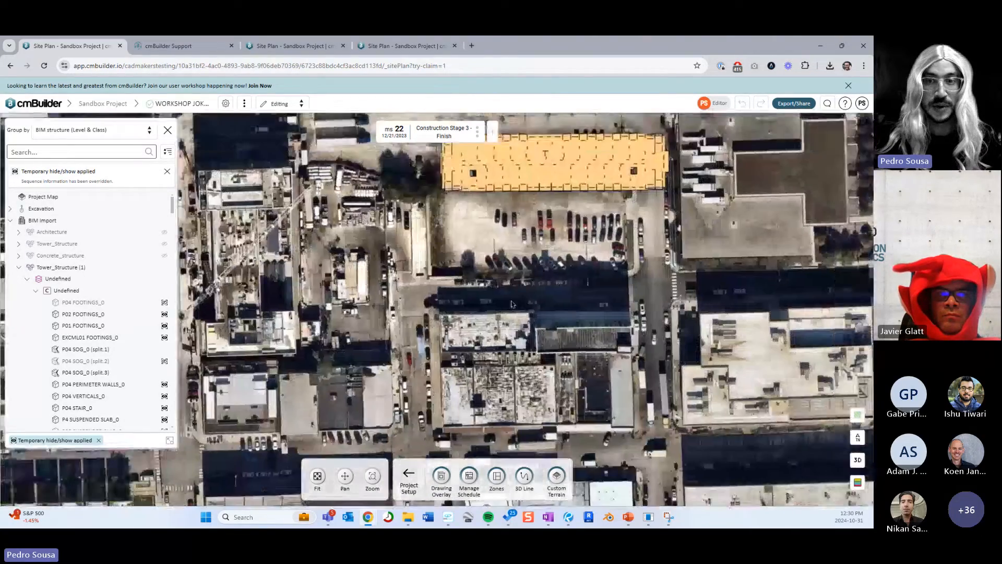
pyautogui.moveTo(512, 305); pyautogui.dragTo(232, 302, button='right')
pyautogui.moveTo(453, 337); pyautogui.dragTo(509, 355, button='right')
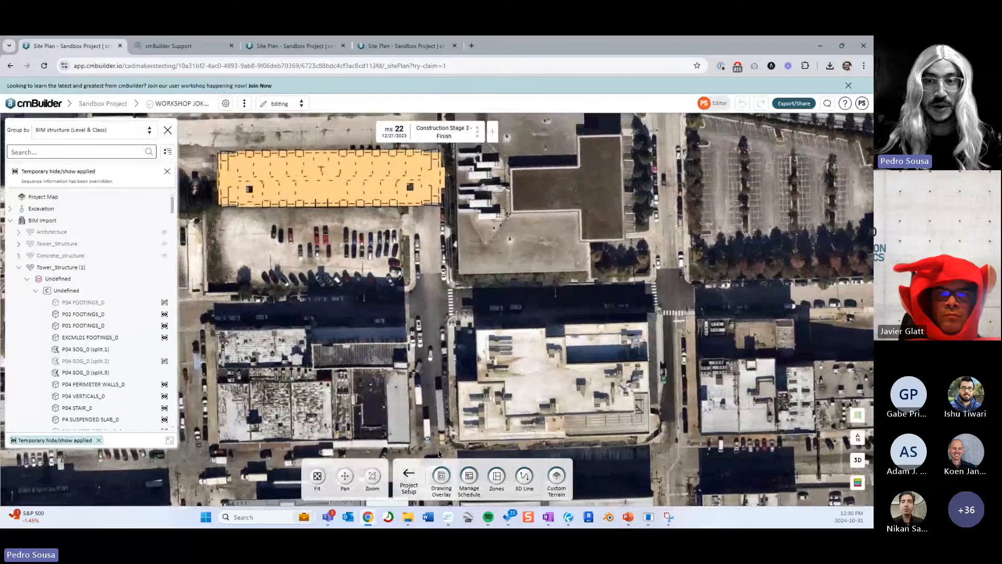
# - Upload Tallwood Drawings Page 001 as a drawing overlay and delete it from the scenario
pyautogui.click(443, 474)
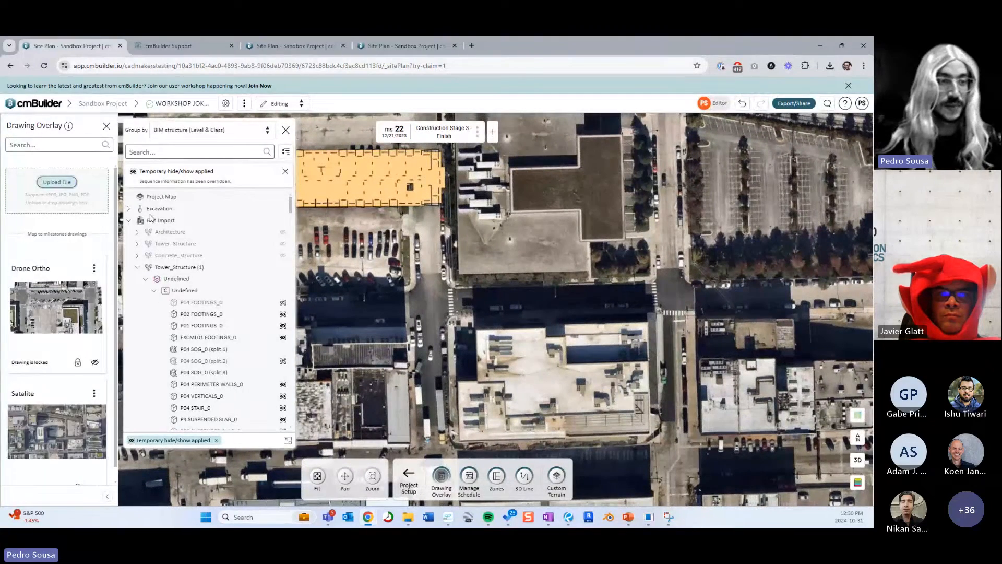
pyautogui.click(57, 181)
pyautogui.scroll(1, 60, 172)
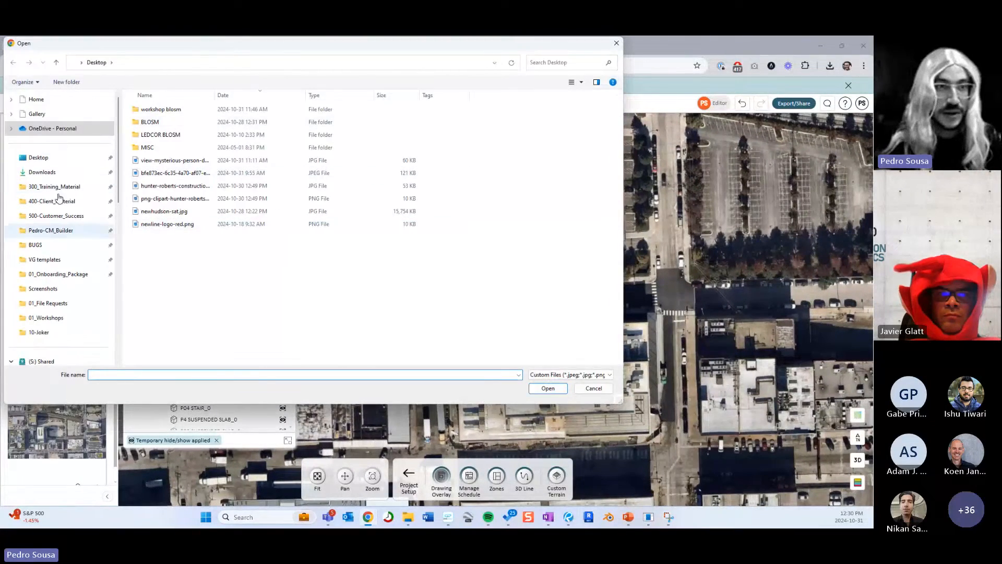
pyautogui.click(64, 187)
pyautogui.doubleClick(208, 191)
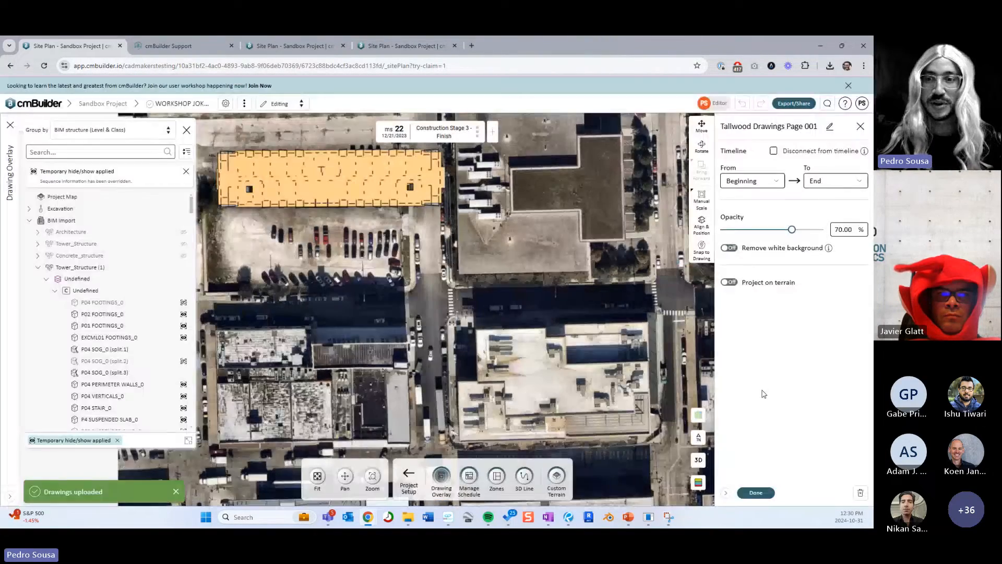
pyautogui.click(861, 492)
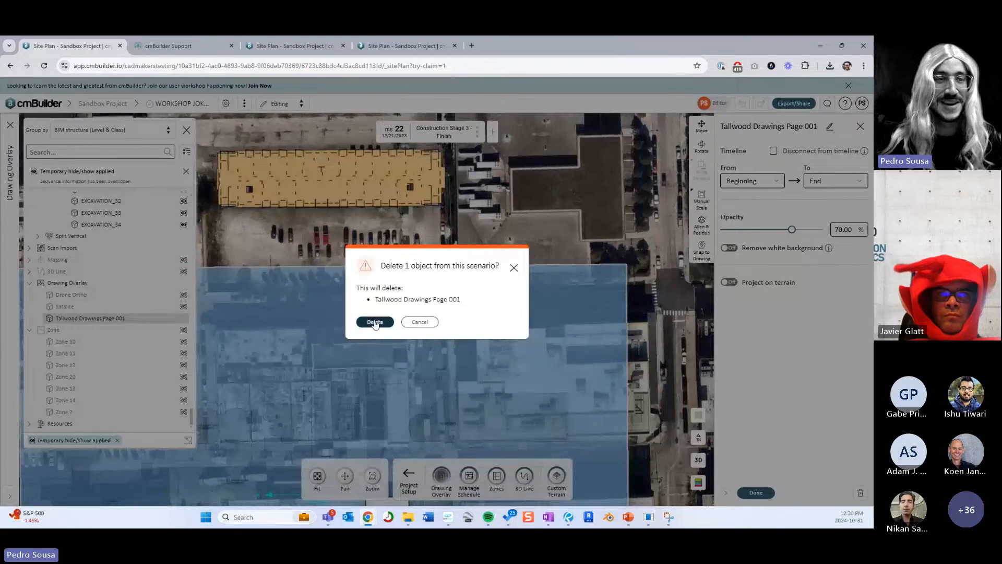
pyautogui.click(375, 322)
# - Upload Tallwood Drawings Page 002 as a drawing overlay and switch the base map from satellite to street view
pyautogui.click(57, 182)
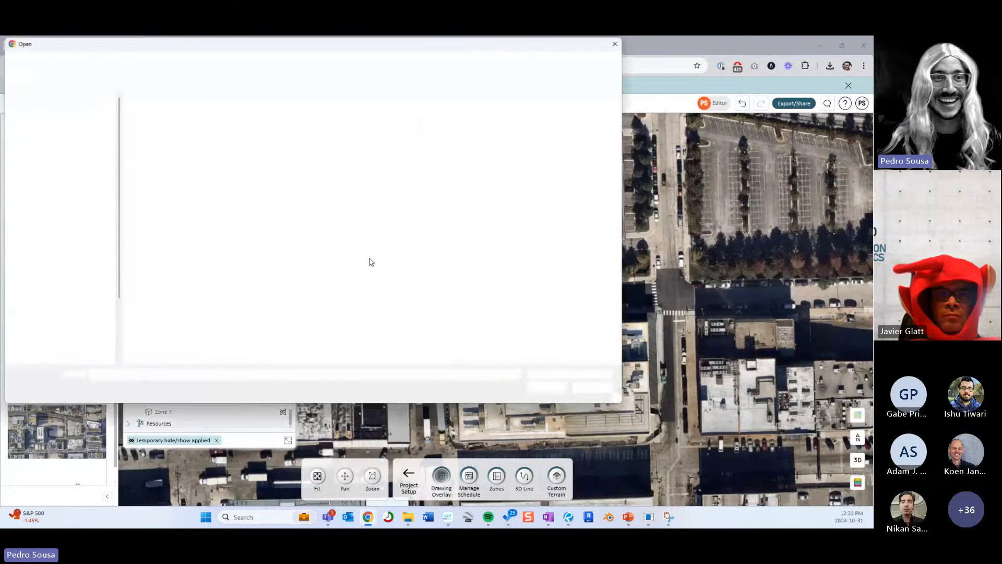
pyautogui.click(235, 199)
pyautogui.click(546, 387)
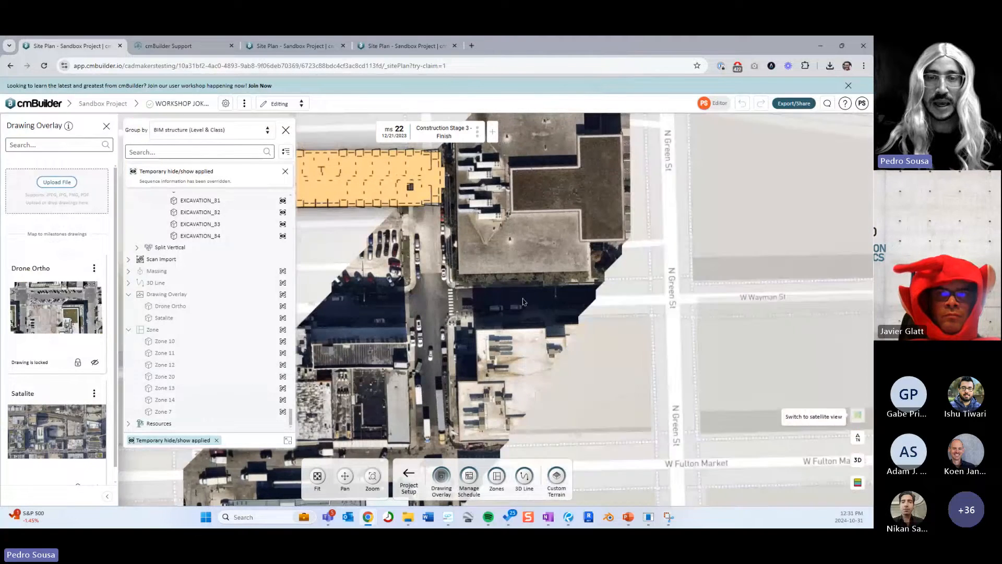
pyautogui.moveTo(529, 298); pyautogui.dragTo(550, 286, button='right')
pyautogui.scroll(-4, 556, 290)
pyautogui.rightClick(580, 281)
pyautogui.click(501, 306)
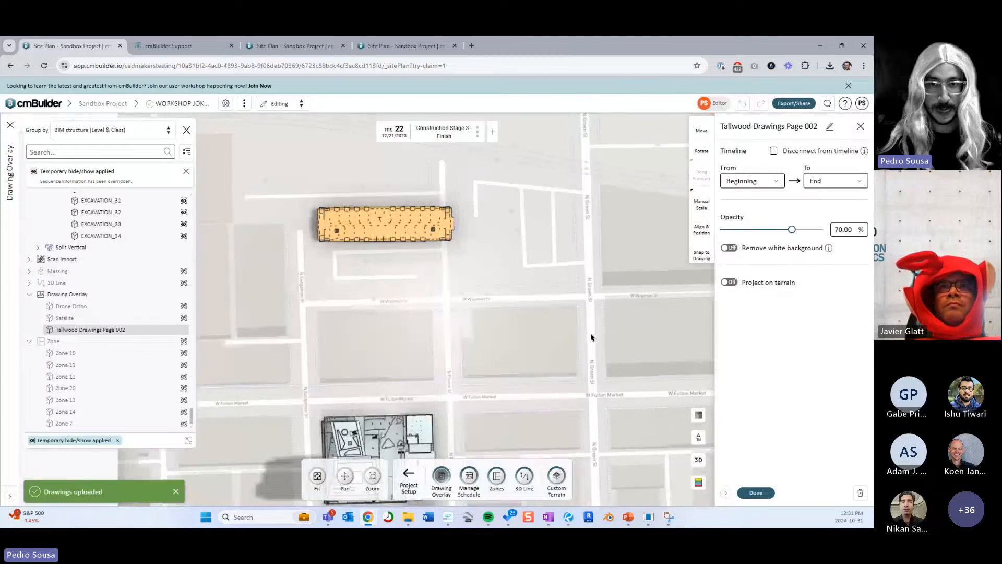
# - Move the Tallwood Drawings Page 002 overlay across the site plan
pyautogui.moveTo(507, 356)
pyautogui.mouseDown(button='right')
pyautogui.moveTo(545, 306)
pyautogui.moveTo(445, 312)
pyautogui.moveTo(496, 330)
pyautogui.mouseUp(button='right')
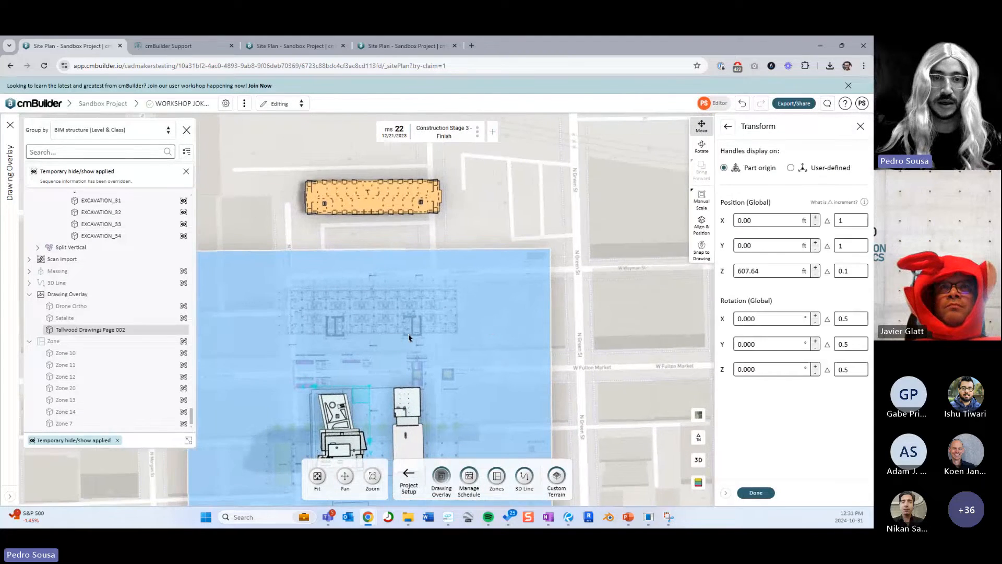
pyautogui.moveTo(409, 337); pyautogui.dragTo(361, 324, button='right')
pyautogui.moveTo(313, 387); pyautogui.dragTo(450, 405)
pyautogui.click(703, 223)
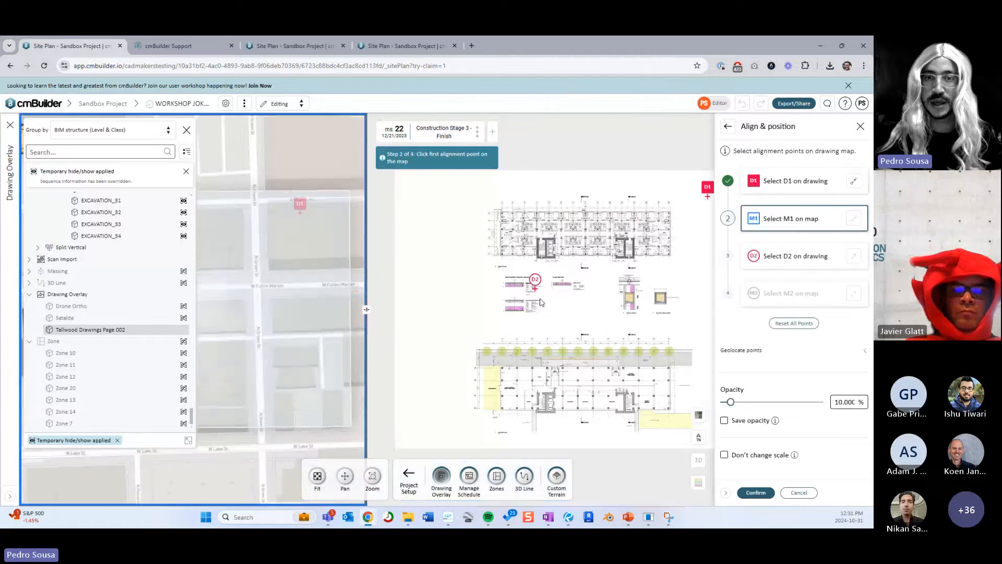
pyautogui.click(651, 216)
pyautogui.click(798, 493)
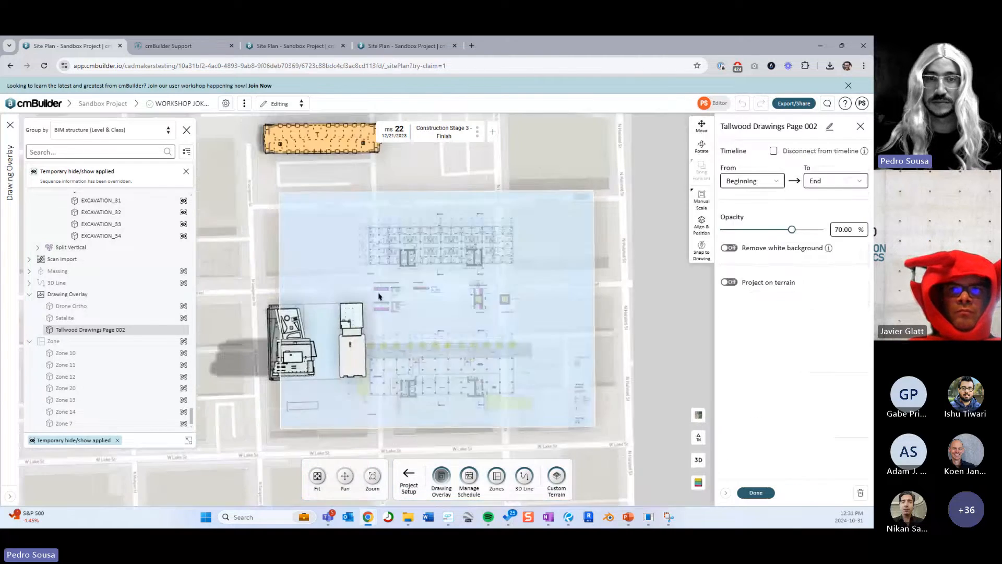
# - Scale the Tallwood Drawings Page 002 overlay down to about 572 by 429 ft and move it to about X 307, Y 10 ft
pyautogui.moveTo(594, 192)
pyautogui.mouseDown()
pyautogui.moveTo(515, 230)
pyautogui.moveTo(483, 261)
pyautogui.mouseUp()
pyautogui.scroll(3, 453, 282)
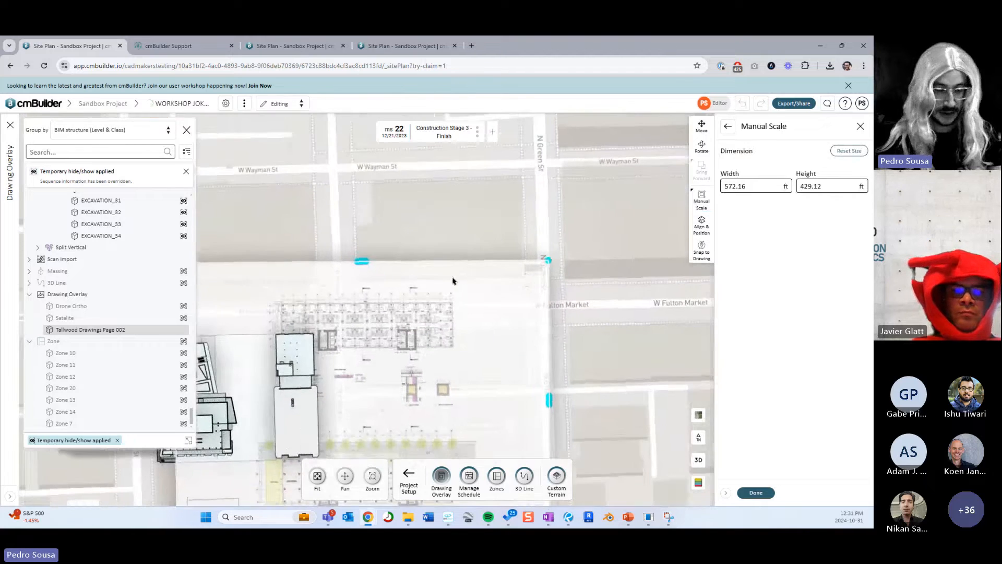
pyautogui.click(416, 291)
pyautogui.moveTo(399, 329); pyautogui.dragTo(441, 328)
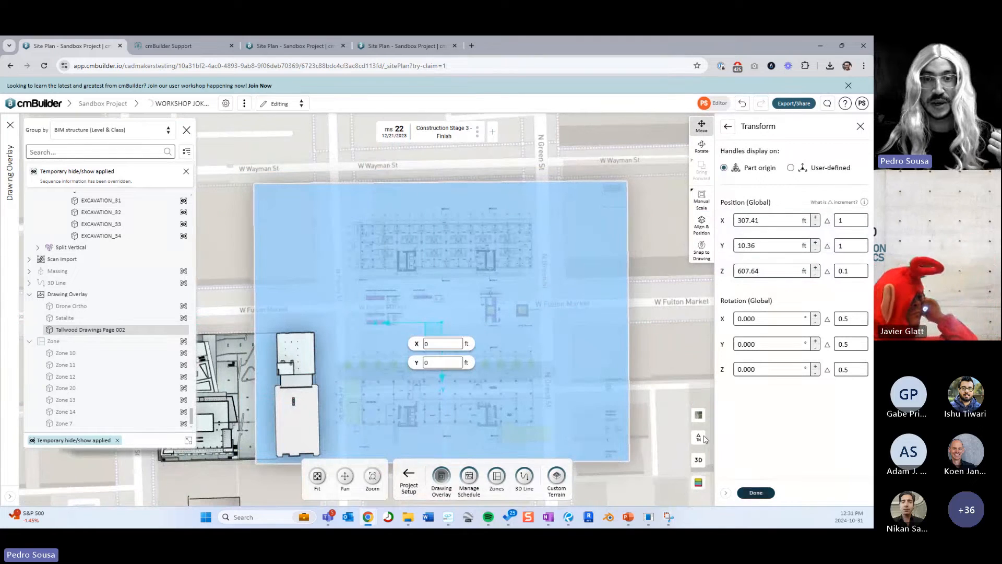
pyautogui.click(755, 492)
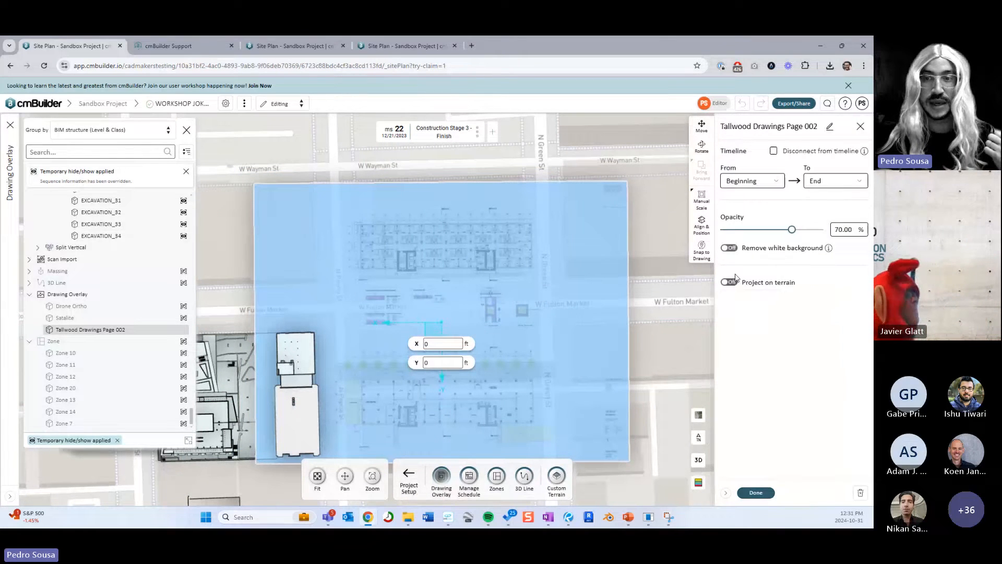
pyautogui.click(756, 493)
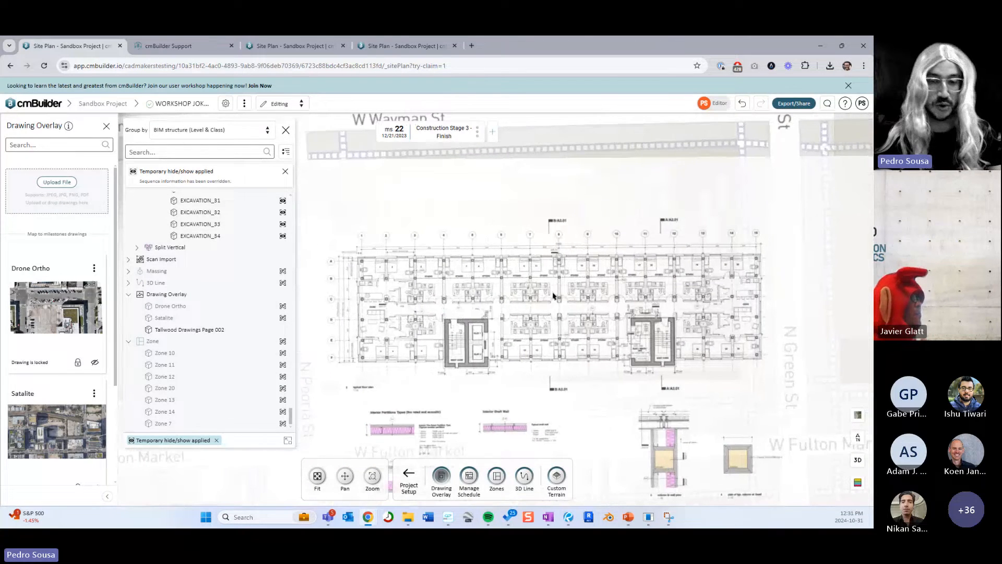
# - Sketch a 3D line along gridline 1 of the typical floor plan and offset a copy about 16.17 ft onto gridline 2
pyautogui.click(526, 478)
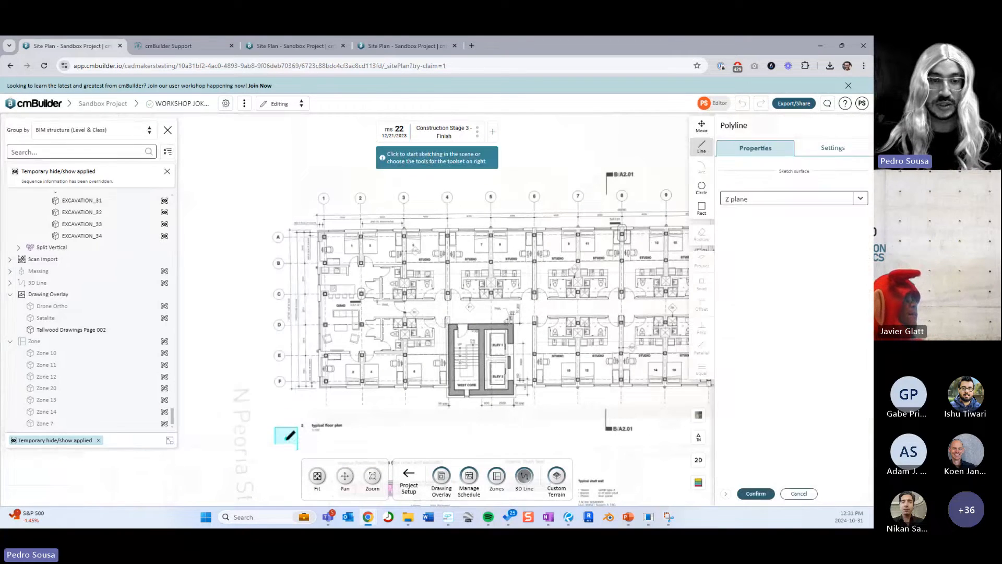
pyautogui.click(324, 204)
pyautogui.click(325, 403)
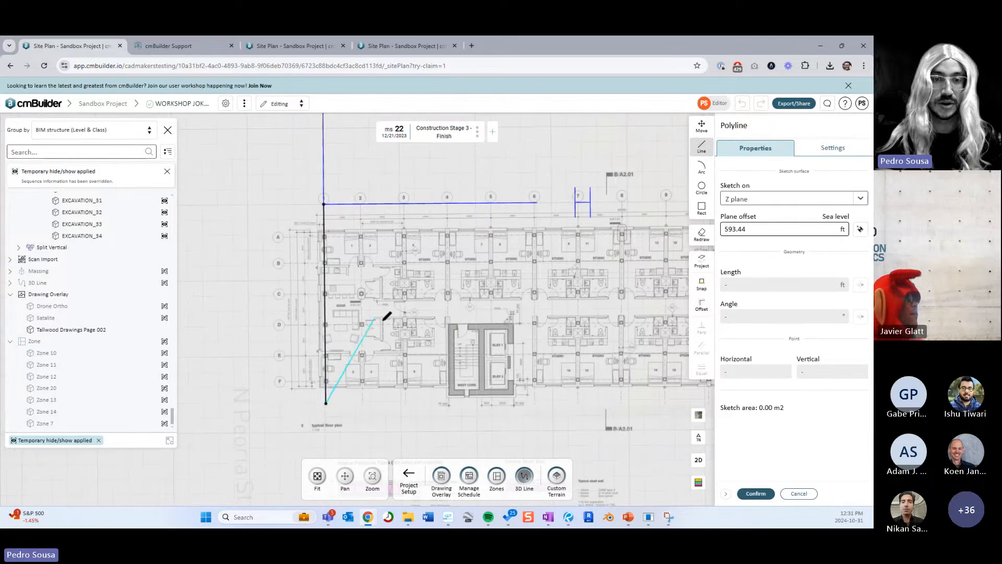
pyautogui.scroll(3, 386, 316)
pyautogui.click(702, 304)
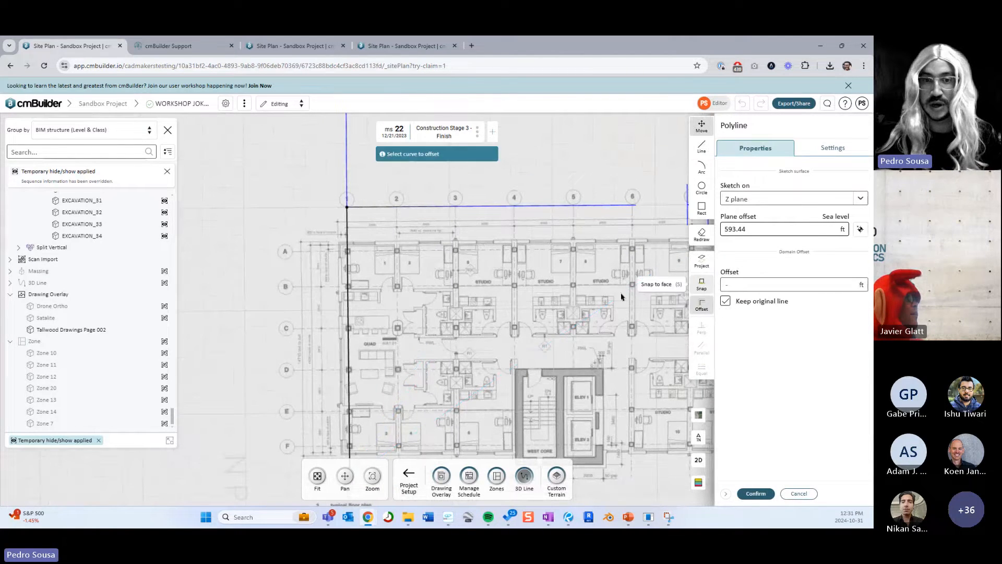
pyautogui.moveTo(348, 264); pyautogui.dragTo(400, 270)
pyautogui.moveTo(432, 267); pyautogui.dragTo(384, 262, button='middle')
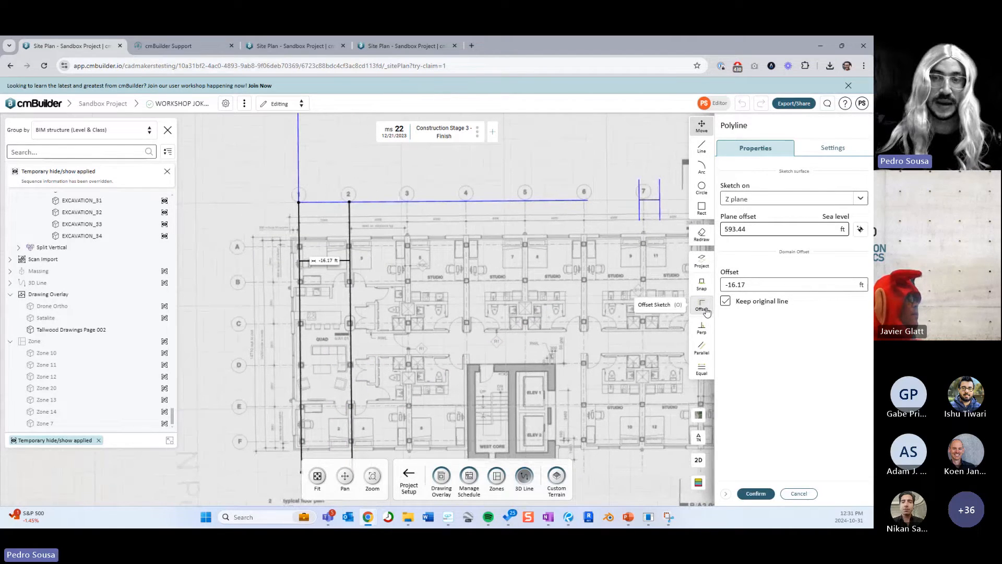
# - Offset further copies of the line onto gridlines 3, 4, 5 and 6, keeping the original lines
pyautogui.click(701, 304)
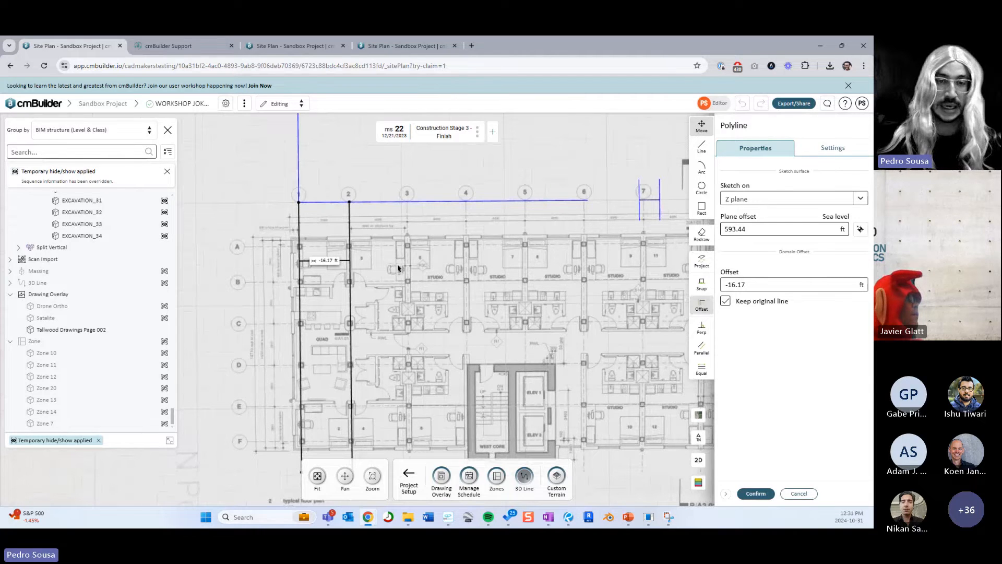
pyautogui.moveTo(347, 253); pyautogui.dragTo(586, 281)
pyautogui.click(528, 273)
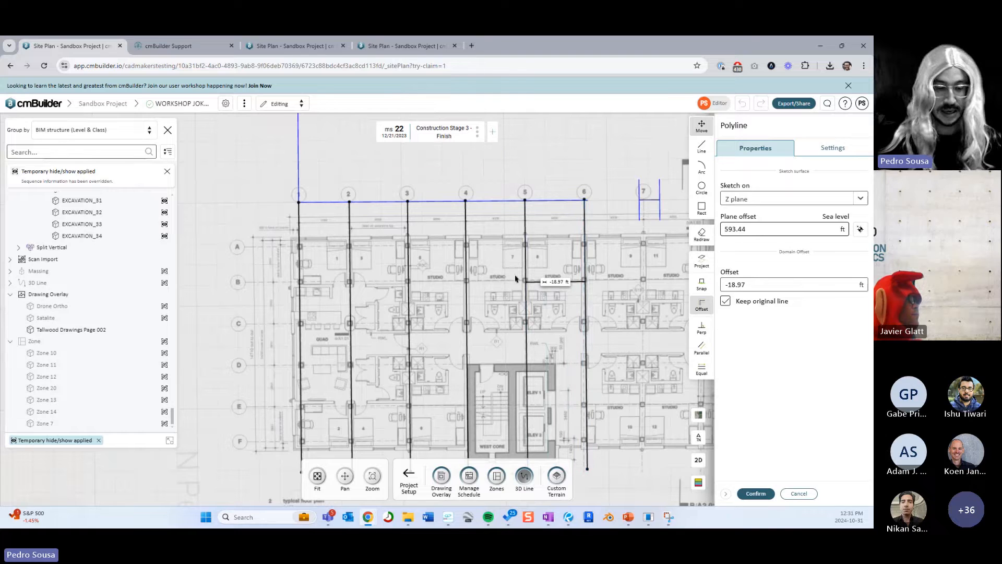
pyautogui.press('Escape')
# - Sketch a horizontal line along gridline A, from its grid bubble to just past gridline 6
pyautogui.click(251, 246)
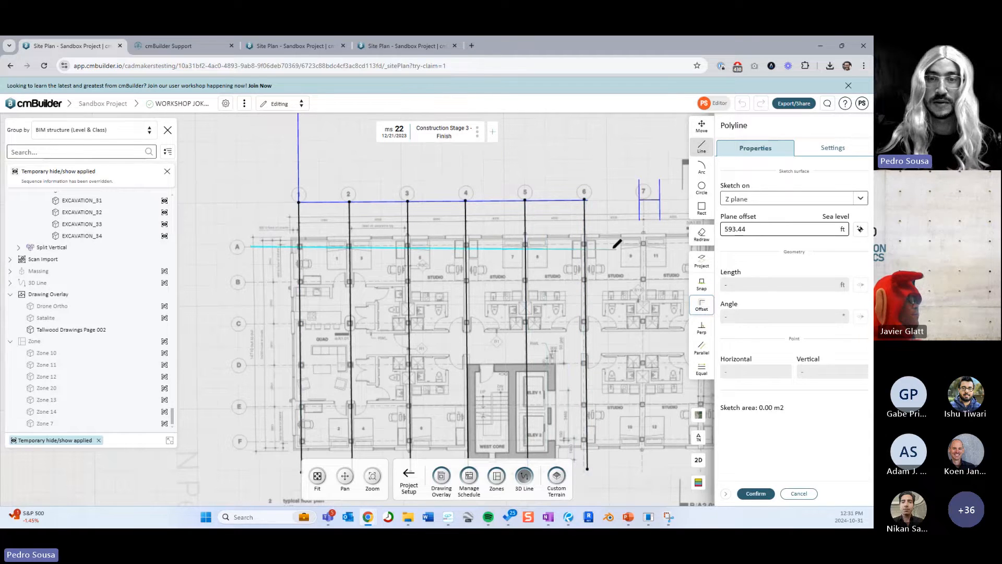
pyautogui.click(615, 243)
pyautogui.press('o')
pyautogui.press('Escape')
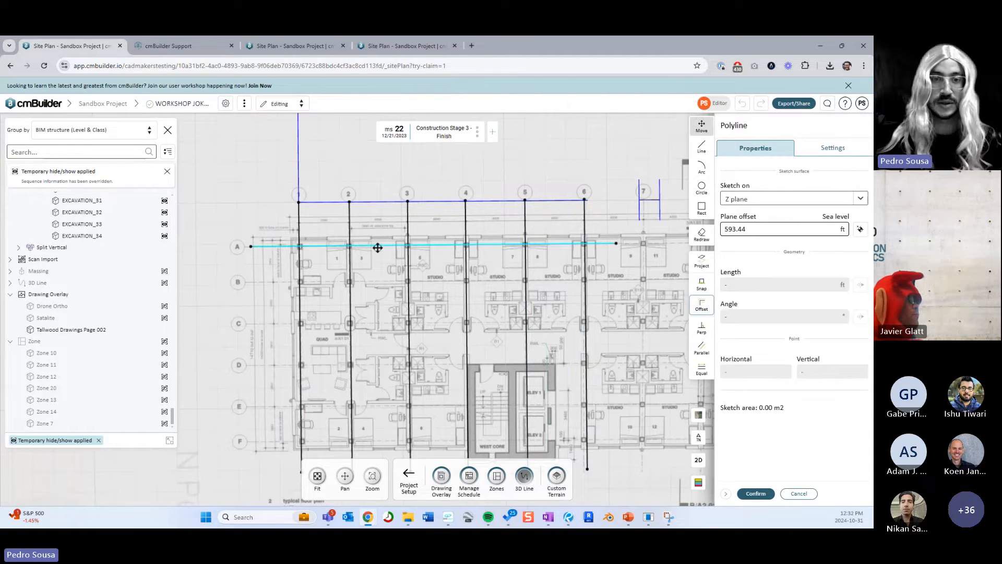
# - Offset the gridline A line downward onto gridlines B, C, D, E and F and finish the sketch
pyautogui.click(378, 246)
pyautogui.press('o')
pyautogui.moveTo(379, 245); pyautogui.dragTo(369, 335)
pyautogui.press('o')
pyautogui.press('Escape')
pyautogui.press('o')
pyautogui.press('Escape')
pyautogui.click(388, 281)
pyautogui.press('o')
pyautogui.moveTo(385, 281); pyautogui.dragTo(380, 409)
pyautogui.press('o')
pyautogui.moveTo(380, 410); pyautogui.dragTo(397, 376, button='middle')
pyautogui.moveTo(393, 374); pyautogui.dragTo(394, 407)
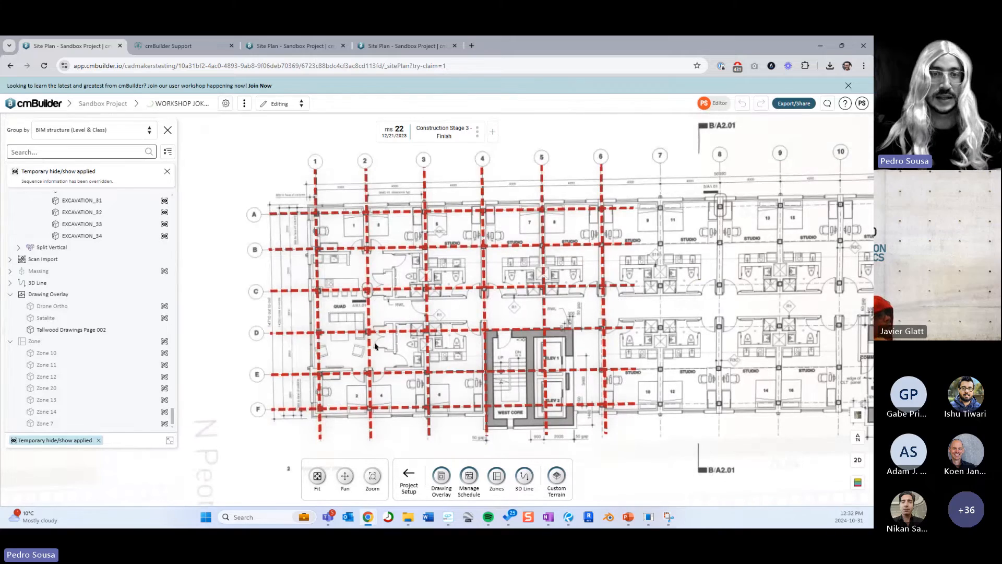
# - Examine the gridline 3D lines on the drawing overlay in perspective, closing the line's properties
pyautogui.moveTo(376, 347); pyautogui.dragTo(440, 294, button='middle')
pyautogui.scroll(-3, 413, 345)
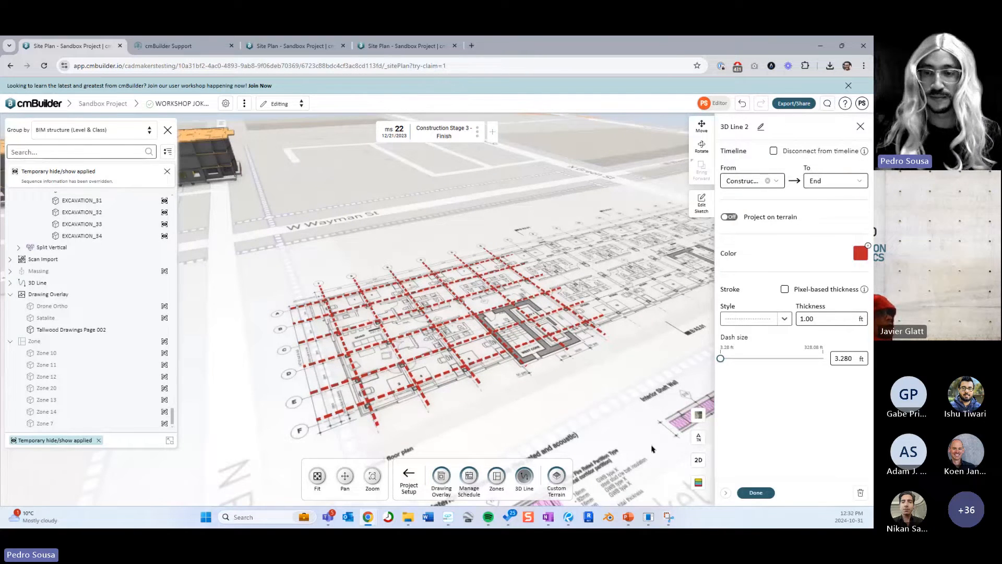
pyautogui.click(752, 493)
pyautogui.scroll(-3, 469, 260)
pyautogui.moveTo(470, 260); pyautogui.dragTo(659, 217, button='middle')
pyautogui.scroll(-3, 588, 251)
pyautogui.moveTo(557, 250); pyautogui.dragTo(517, 234, button='middle')
pyautogui.click(503, 250)
pyautogui.click(403, 225)
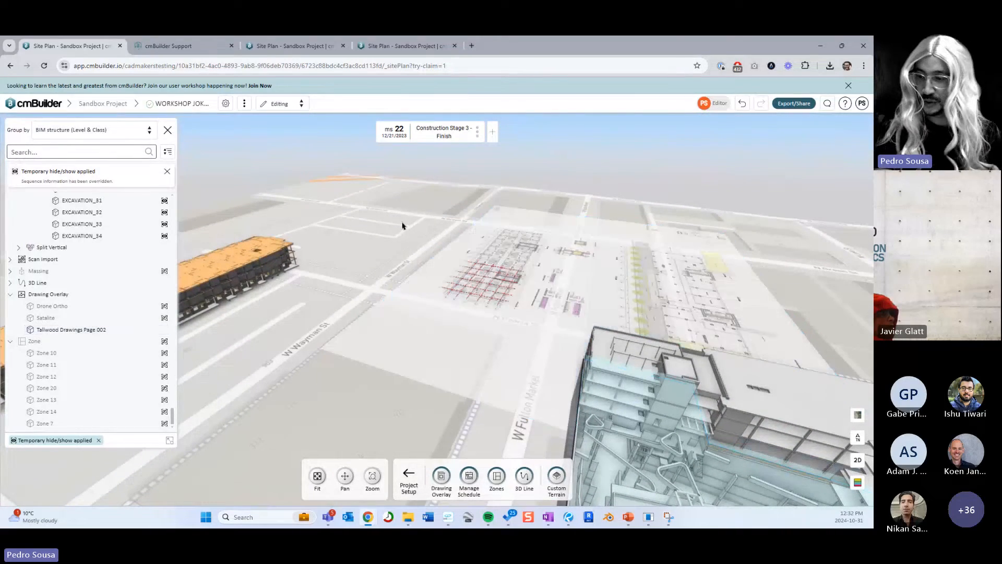
pyautogui.moveTo(398, 222)
pyautogui.mouseDown(button='middle')
pyautogui.moveTo(477, 248)
pyautogui.moveTo(398, 282)
pyautogui.moveTo(403, 292)
pyautogui.mouseUp(button='middle')
# - View the Split Building Tool slide in PowerPoint and set the timeline to the P04- Pour 3 - Finish milestone through the excavation plan
pyautogui.click(411, 476)
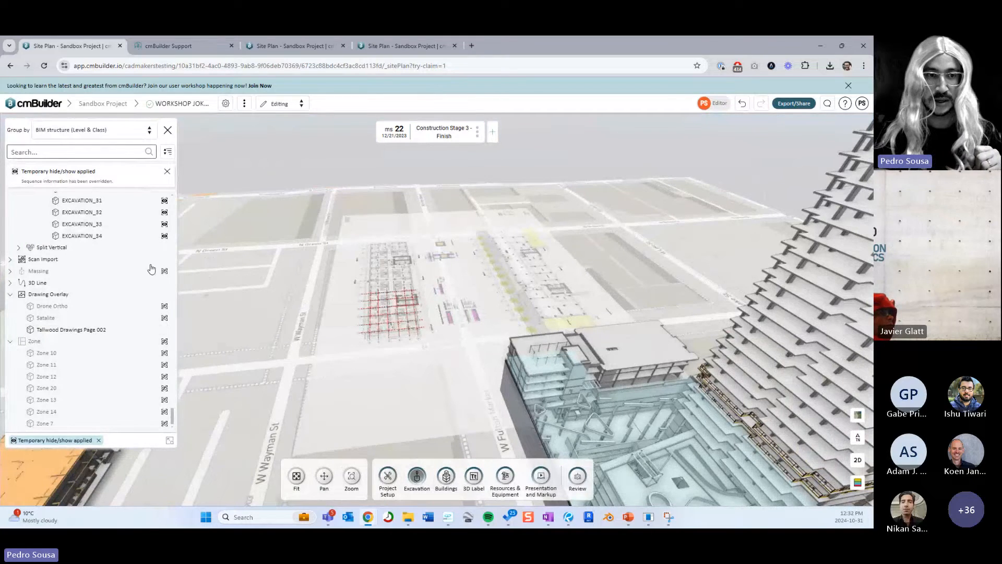
pyautogui.scroll(10, 74, 228)
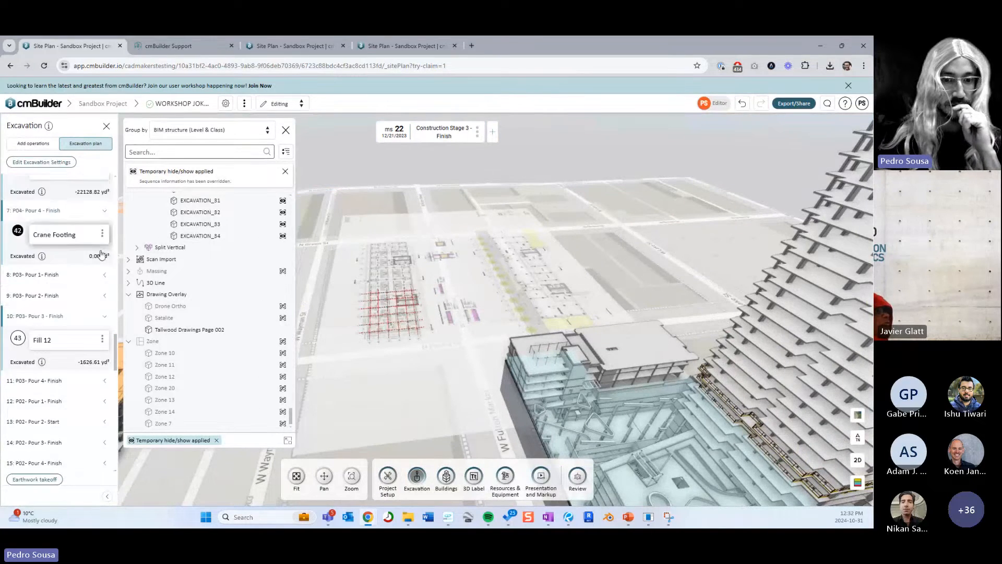
pyautogui.click(628, 518)
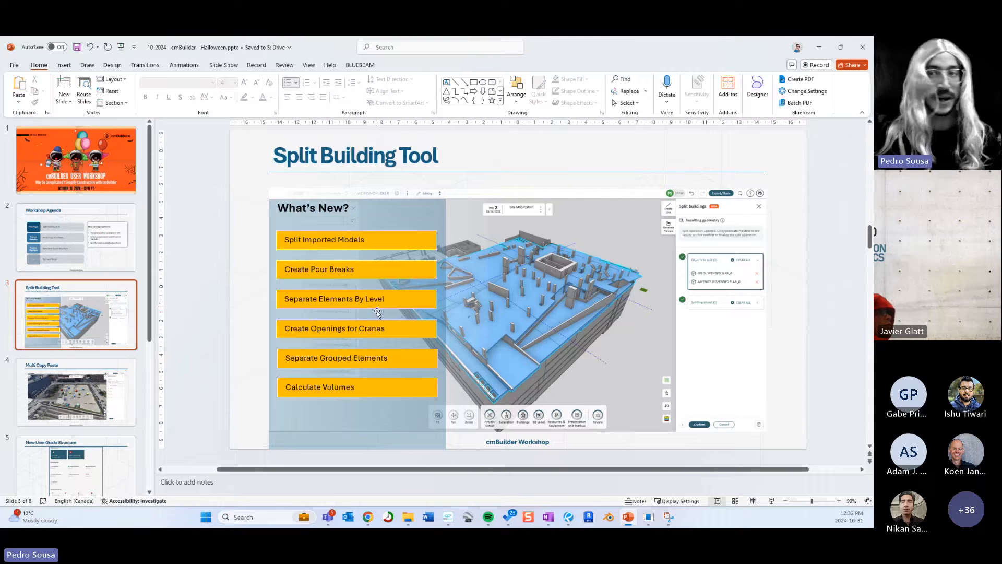
pyautogui.click(818, 47)
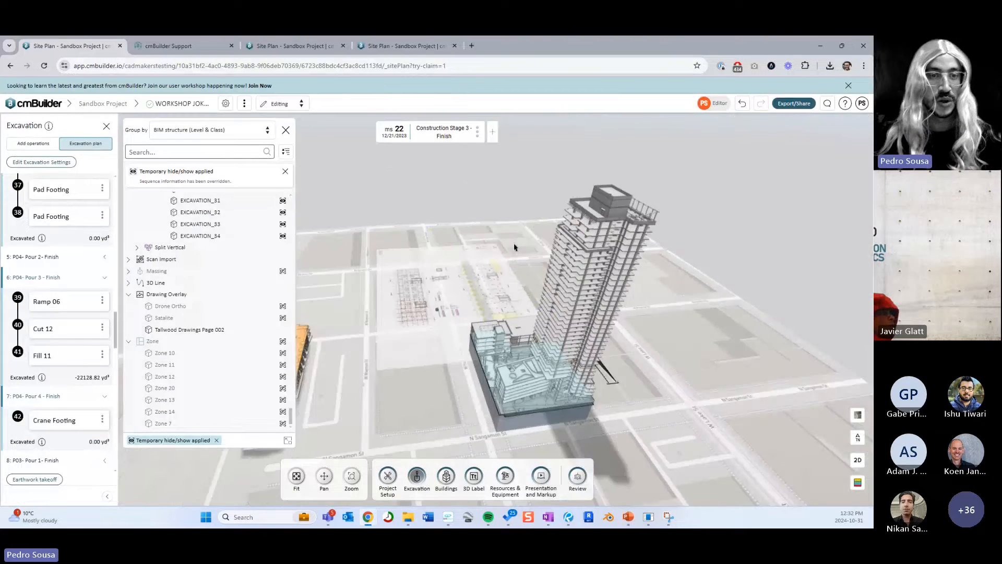
pyautogui.moveTo(514, 247); pyautogui.dragTo(463, 261)
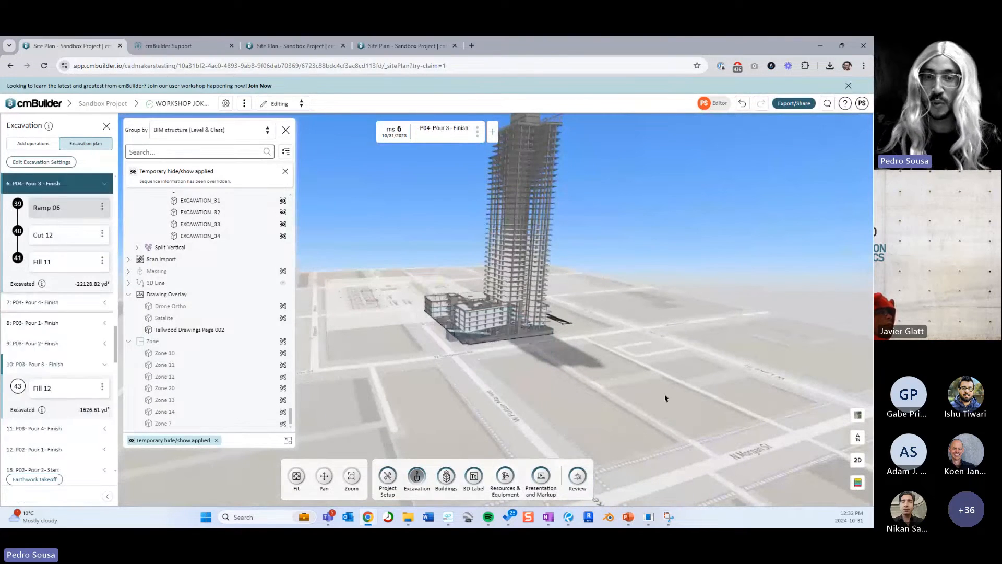
pyautogui.click(417, 476)
# - Inspect the tower's L12 and L13 verticals and the temporary hide options for L12 VERTICALS_0
pyautogui.scroll(5, 464, 265)
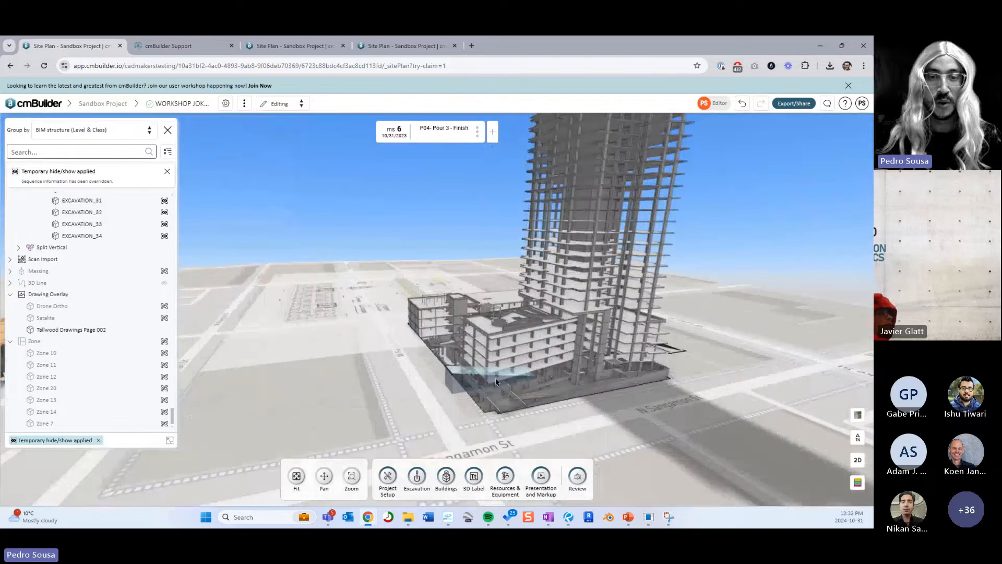
pyautogui.scroll(4, 464, 265)
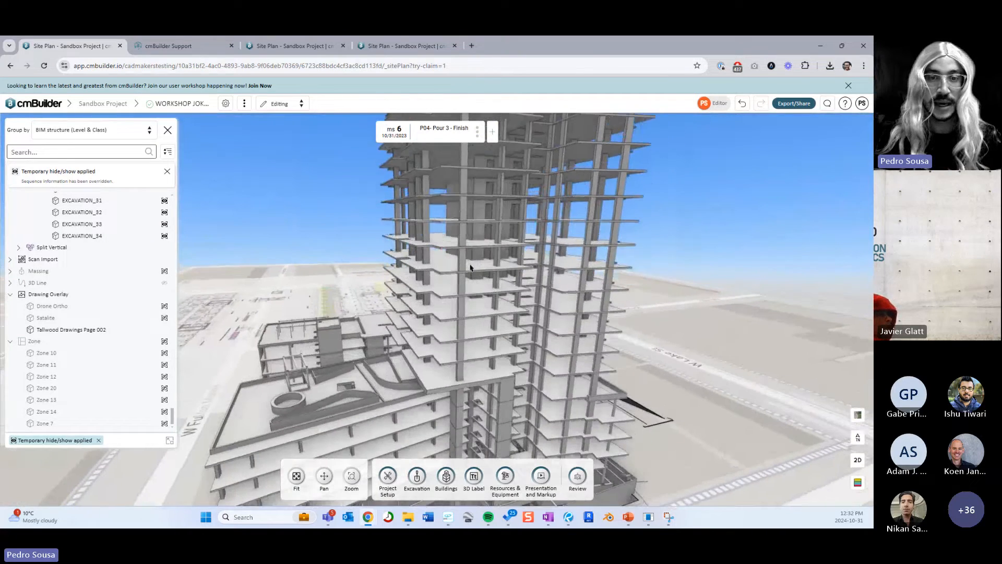
pyautogui.click(465, 262)
pyautogui.moveTo(637, 271); pyautogui.dragTo(438, 256)
pyautogui.click(164, 221)
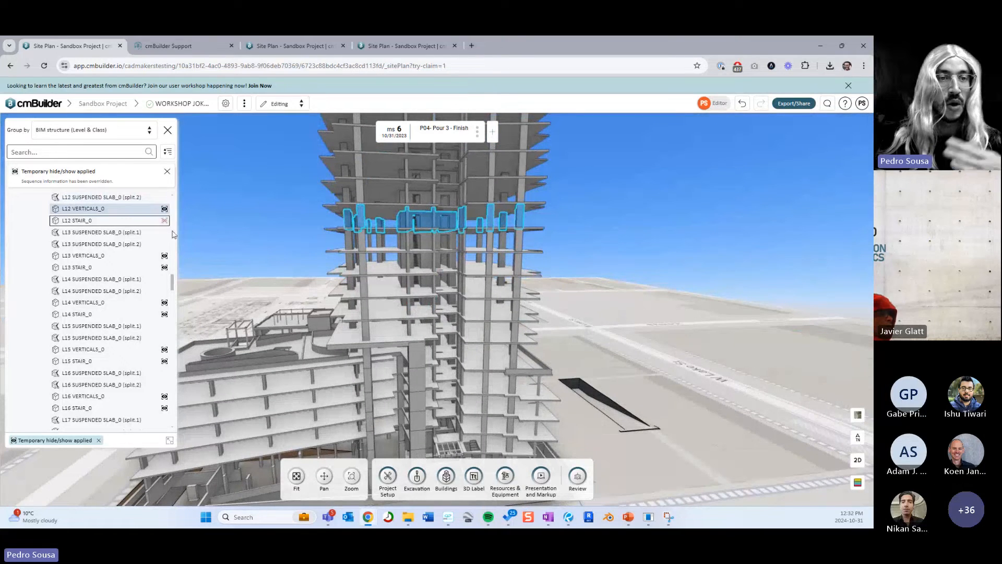
pyautogui.rightClick(422, 220)
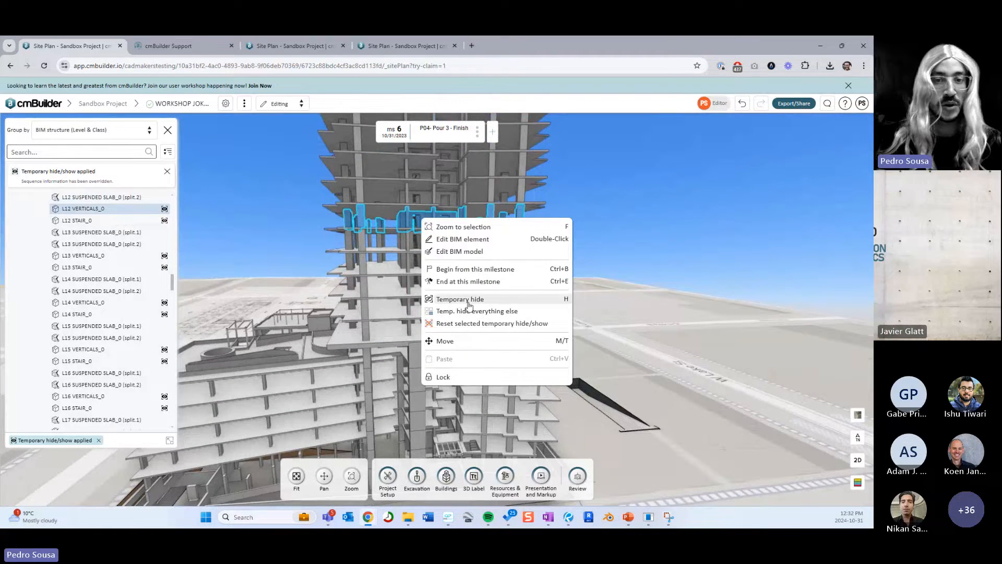
pyautogui.click(684, 278)
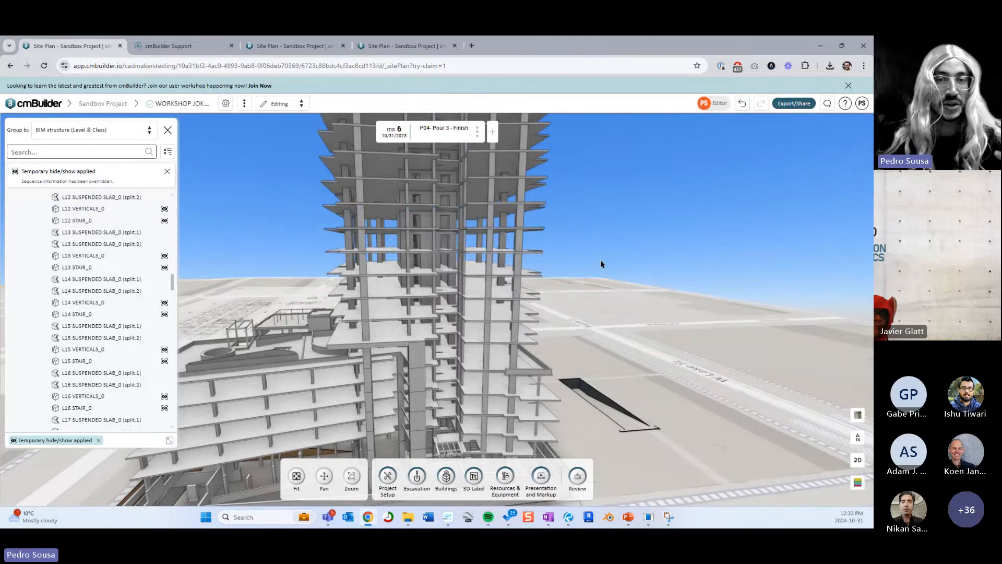
pyautogui.moveTo(601, 264); pyautogui.dragTo(509, 273)
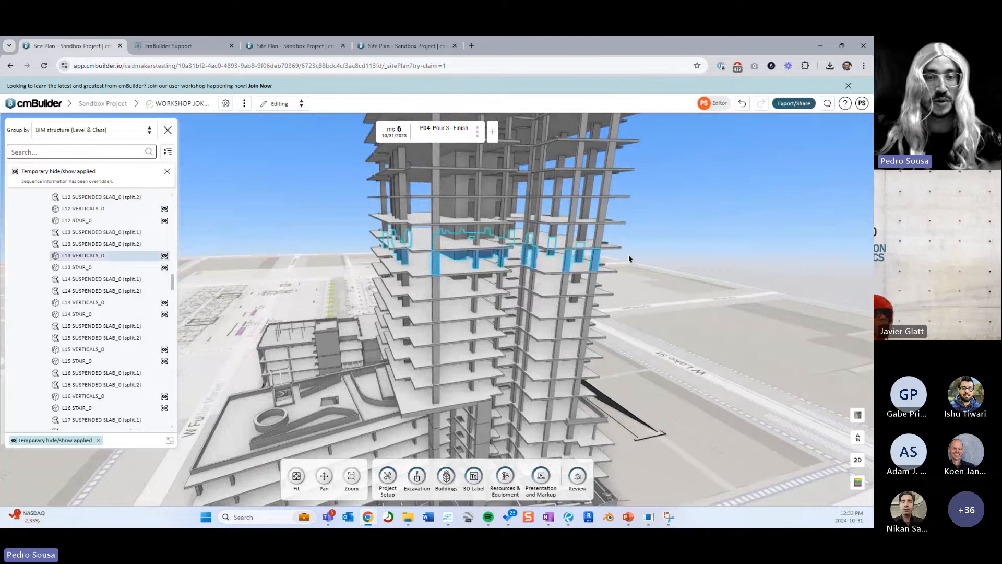
# - Open the split of the Tower_Structure (1) model for editing and clear all its objects to split and splitting objects
pyautogui.scroll(-5, 629, 256)
pyautogui.moveTo(173, 281); pyautogui.dragTo(173, 201)
pyautogui.click(58, 267)
pyautogui.rightClick(79, 270)
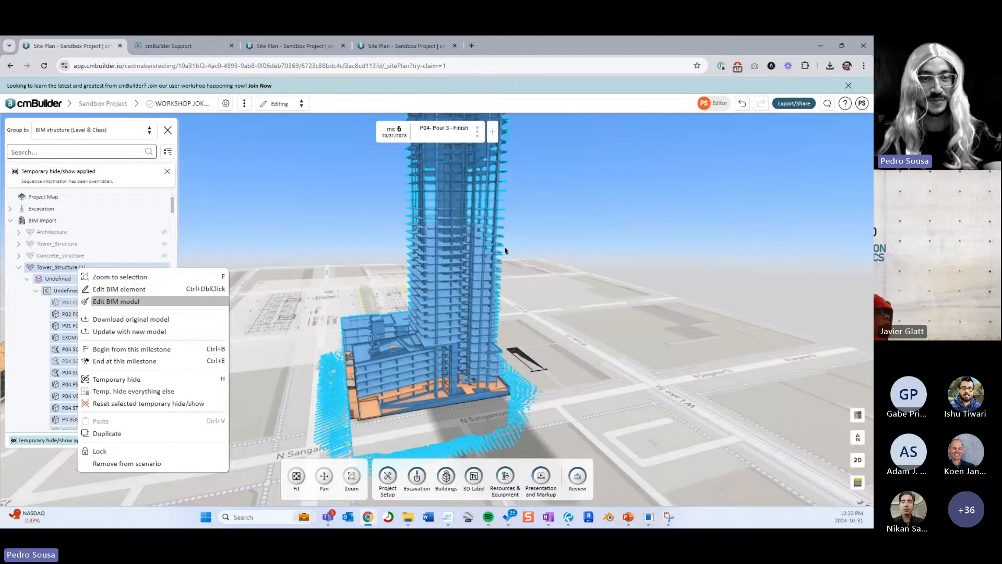
pyautogui.click(701, 226)
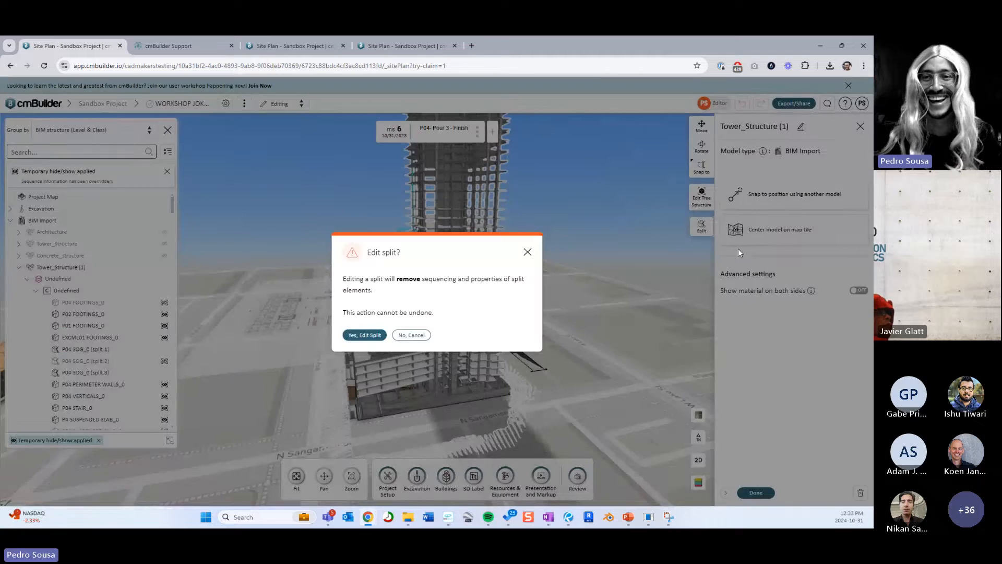
pyautogui.click(379, 337)
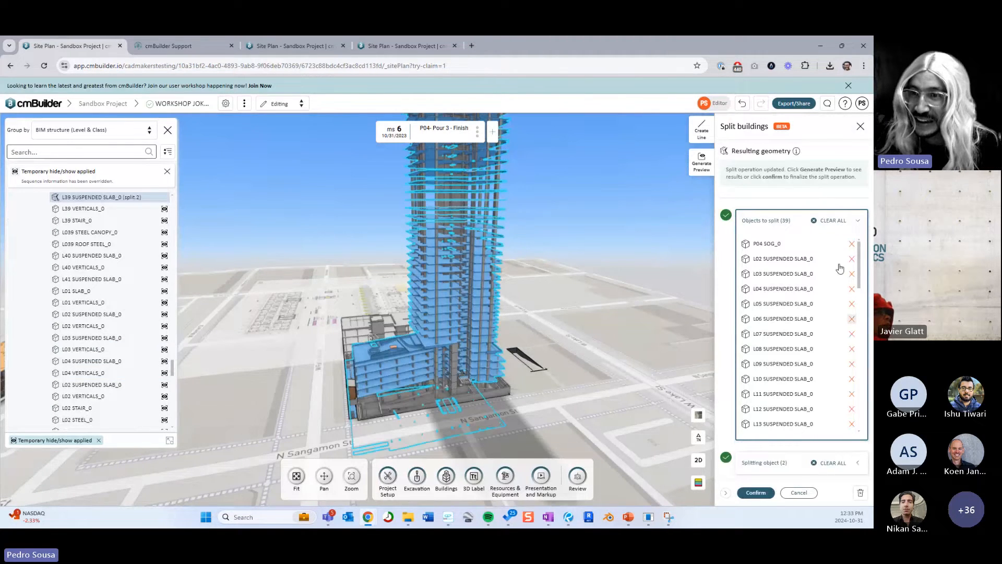
pyautogui.click(833, 221)
pyautogui.click(830, 280)
# - Add the verticals of an upper tower level, directly below the projecting slab edge, as the object to split
pyautogui.moveTo(562, 305); pyautogui.dragTo(506, 277, button='right')
pyautogui.scroll(3, 543, 355)
pyautogui.moveTo(543, 355); pyautogui.dragTo(423, 319, button='right')
pyautogui.scroll(5, 409, 316)
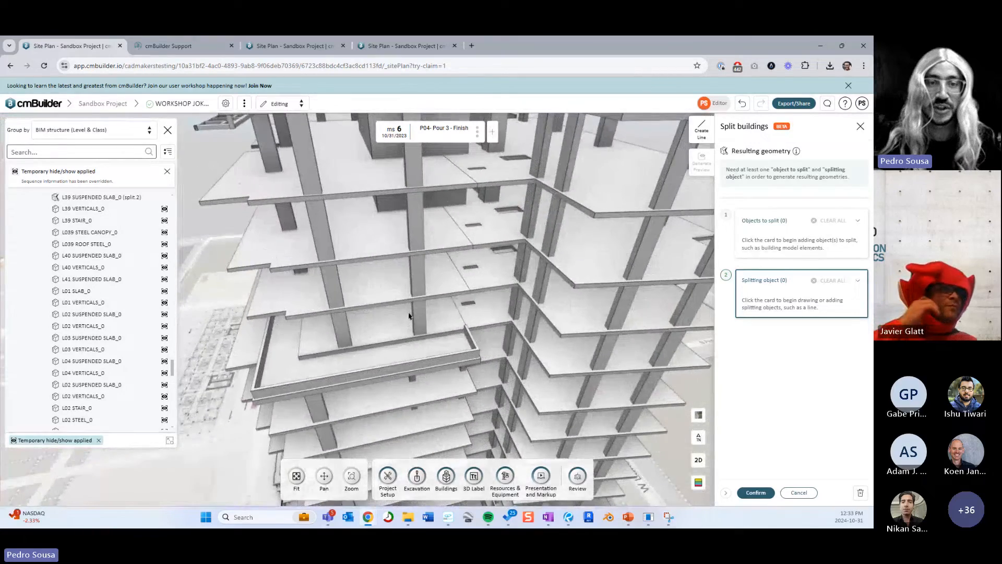
pyautogui.scroll(-5, 409, 316)
pyautogui.click(469, 172)
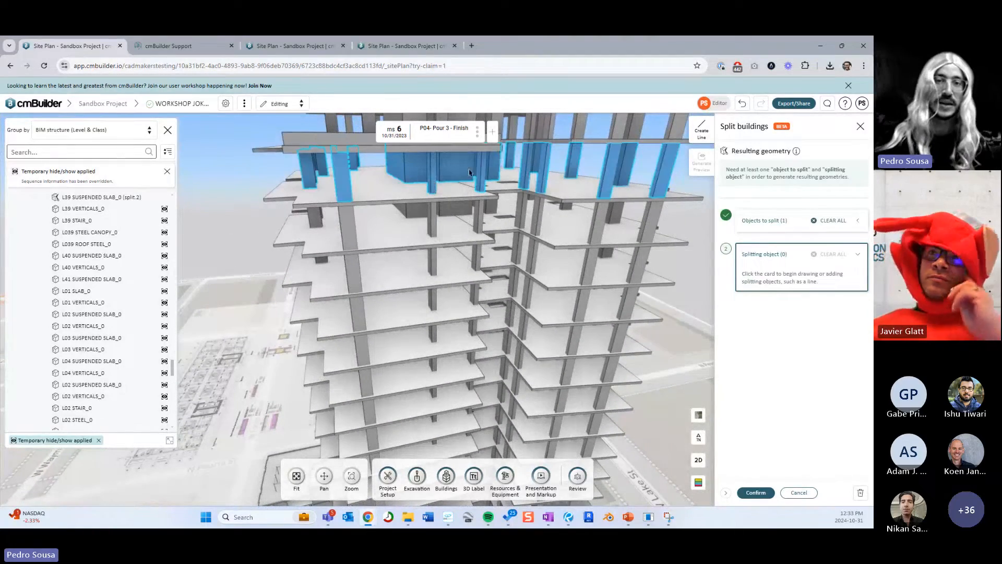
# - Start a splitting line in plan view and sketch a zigzag polyline weaving between the columns along the tower's north and east sides
pyautogui.moveTo(637, 275); pyautogui.dragTo(659, 257, button='right')
pyautogui.click(701, 131)
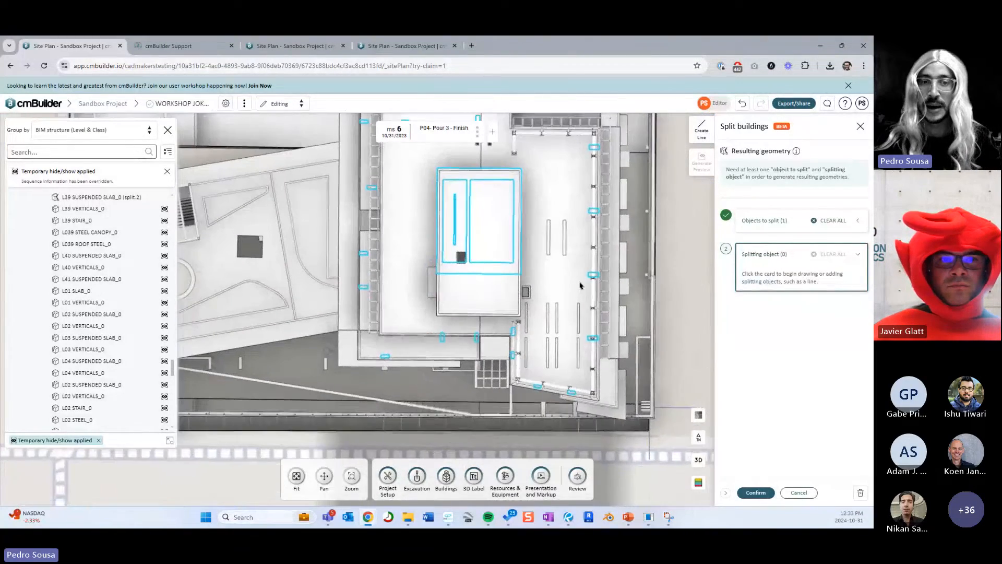
pyautogui.click(702, 130)
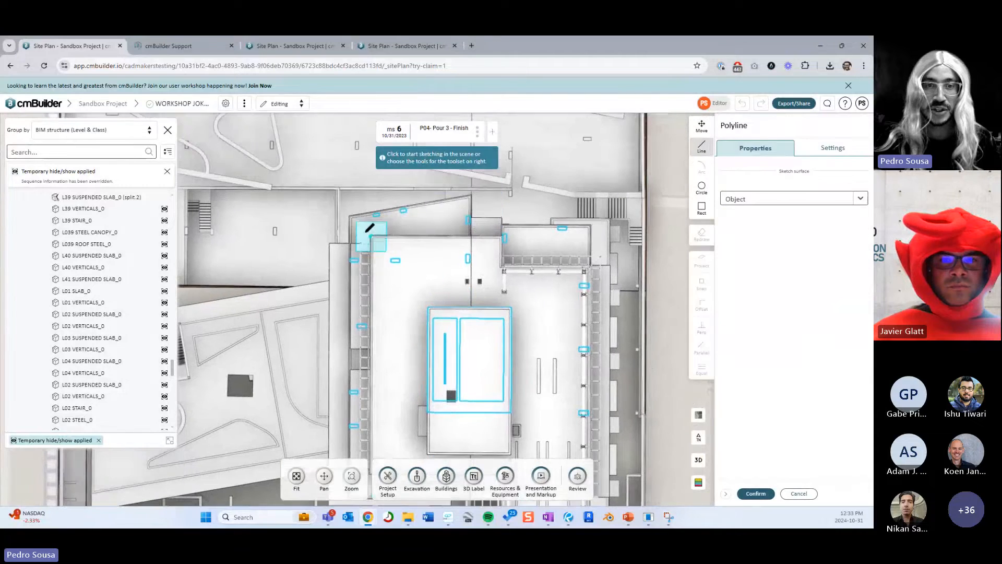
pyautogui.click(359, 228)
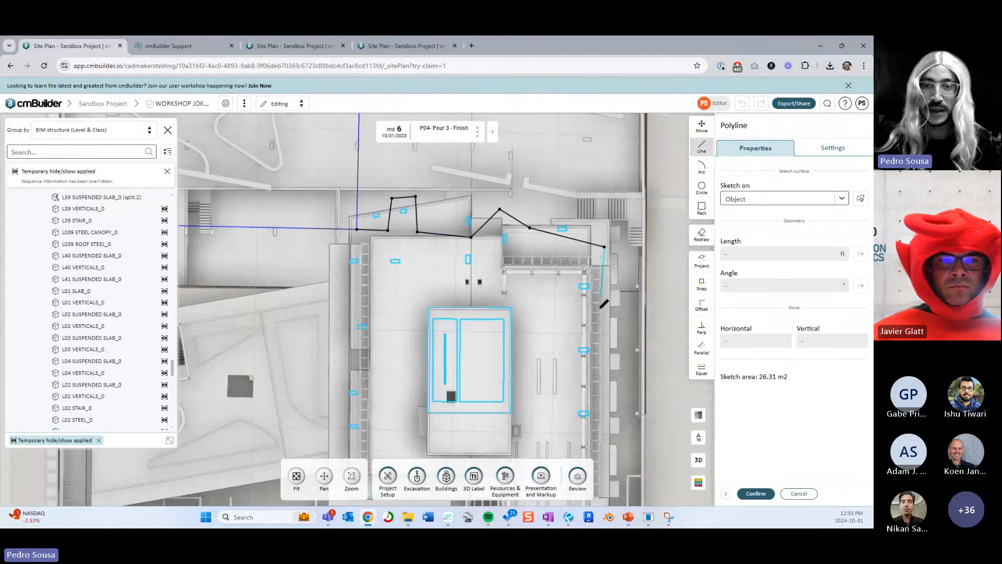
pyautogui.click(563, 318)
pyautogui.scroll(-2, 563, 319)
pyautogui.click(567, 320)
pyautogui.click(580, 391)
pyautogui.scroll(-2, 581, 391)
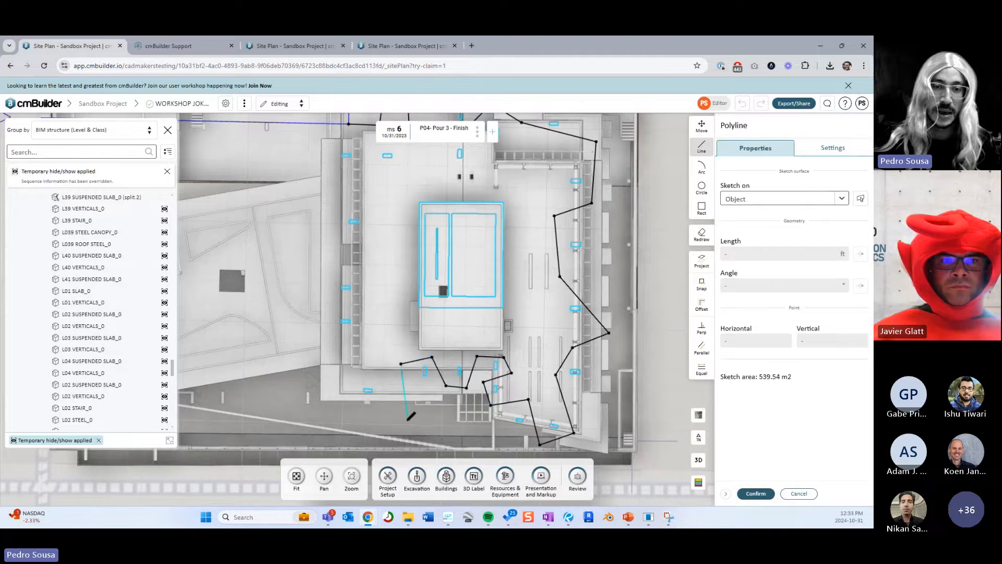
# - Continue the zigzag polyline between the columns along the south and west sides, end it near its start, and adjust its open end point
pyautogui.moveTo(407, 419); pyautogui.dragTo(398, 418)
pyautogui.click(358, 413)
pyautogui.click(316, 377)
pyautogui.click(378, 308)
pyautogui.click(333, 279)
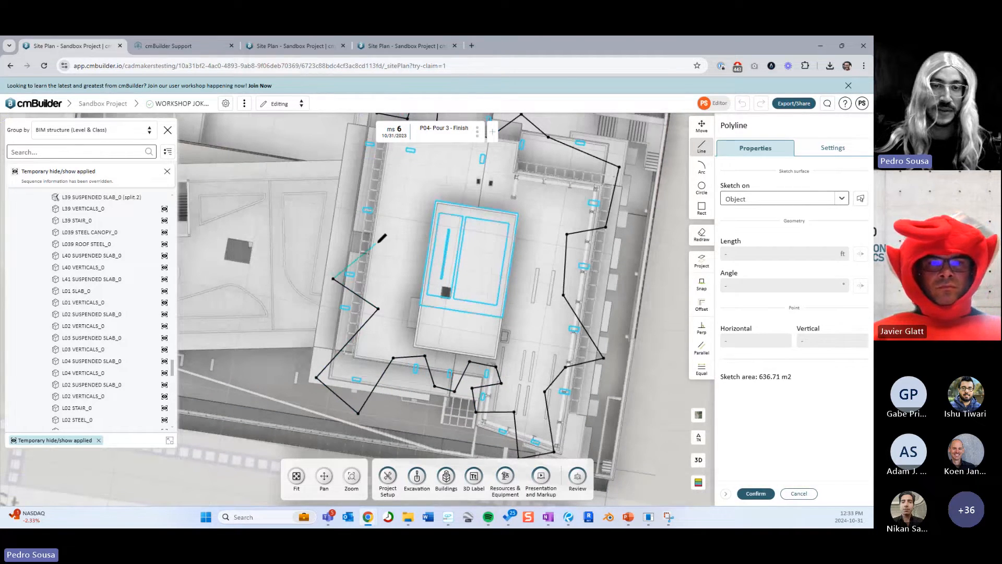
pyautogui.click(378, 243)
pyautogui.scroll(3, 377, 242)
pyautogui.click(374, 241)
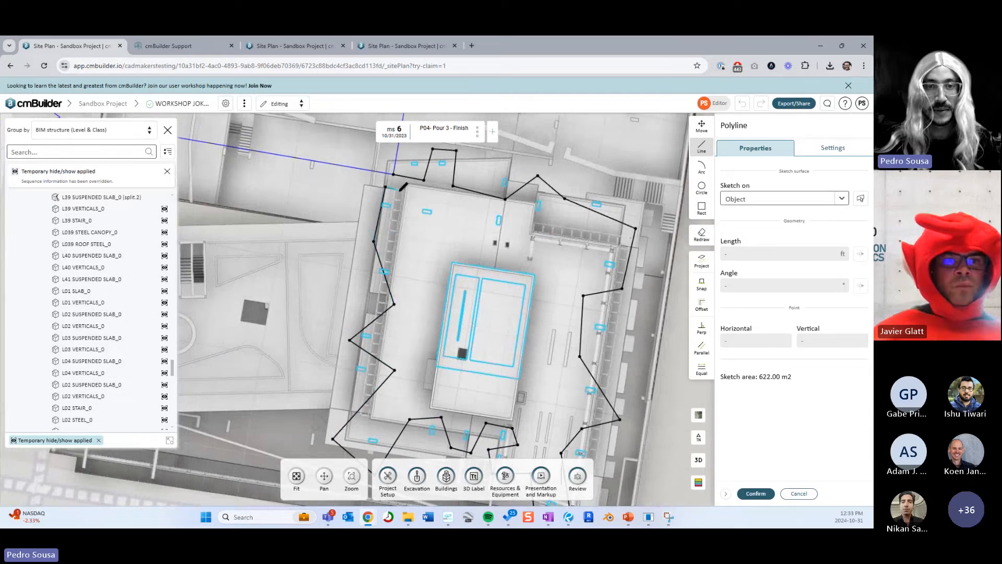
pyautogui.scroll(3, 406, 184)
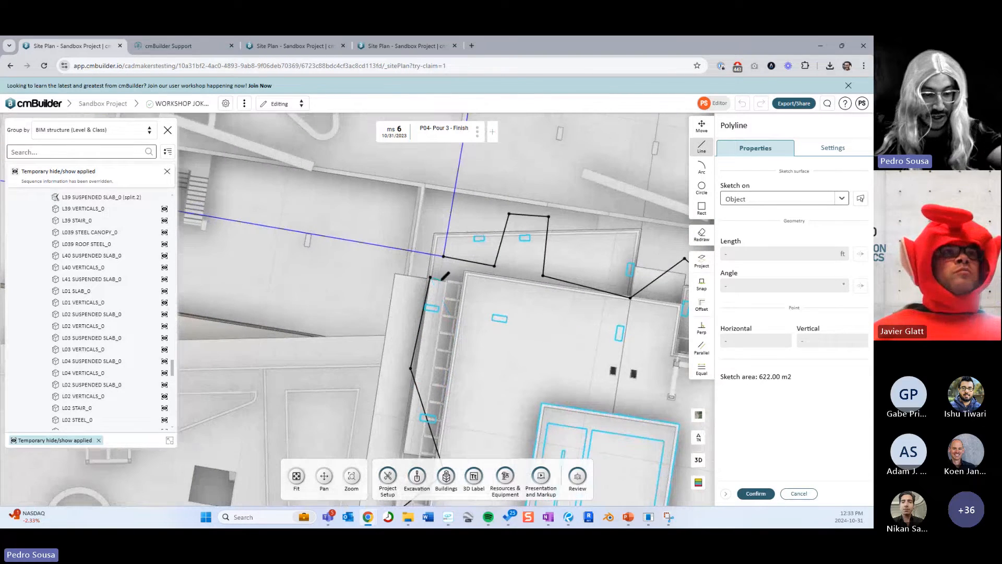
pyautogui.moveTo(443, 290); pyautogui.dragTo(434, 284, button='right')
pyautogui.press('Escape')
pyautogui.moveTo(421, 270); pyautogui.dragTo(409, 265)
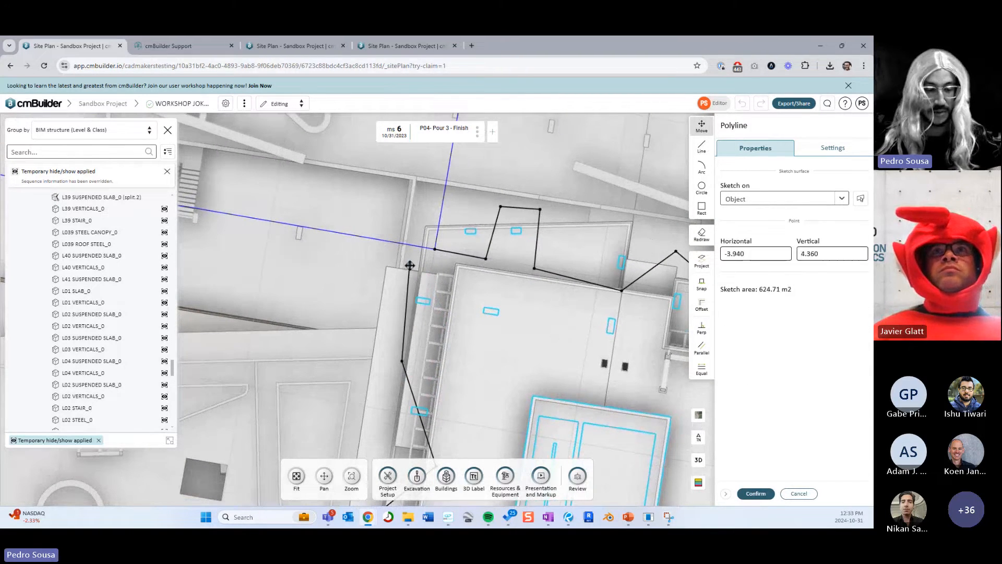
# - Extend the polyline from its open end with four segments passing inside the north edge columns toward the northeast recess, and confirm the sketch
pyautogui.press('l')
pyautogui.click(471, 332)
pyautogui.moveTo(535, 342); pyautogui.dragTo(511, 330, button='right')
pyautogui.click(533, 308)
pyautogui.moveTo(593, 296); pyautogui.dragTo(503, 276, button='right')
pyautogui.click(503, 275)
pyautogui.moveTo(577, 327); pyautogui.dragTo(534, 302, button='right')
pyautogui.scroll(-3, 562, 325)
pyautogui.click(518, 288)
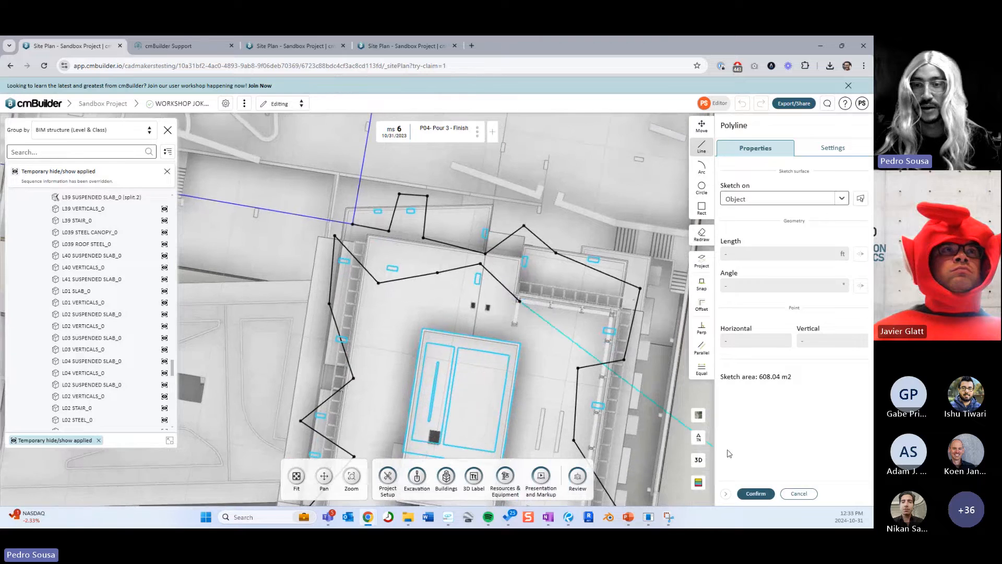
pyautogui.moveTo(558, 379); pyautogui.dragTo(554, 285, button='right')
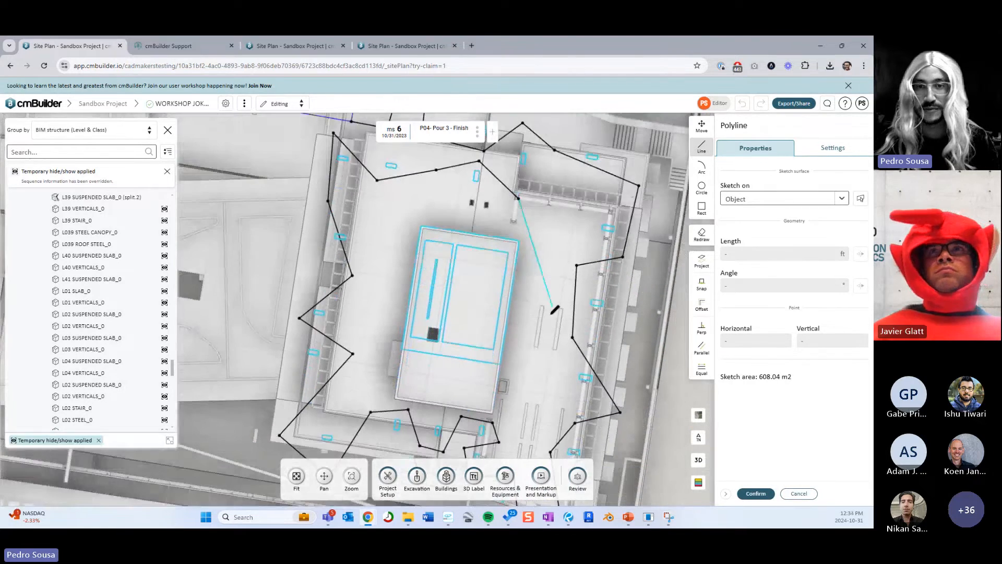
pyautogui.moveTo(556, 328); pyautogui.dragTo(557, 344, button='right')
pyautogui.click(759, 493)
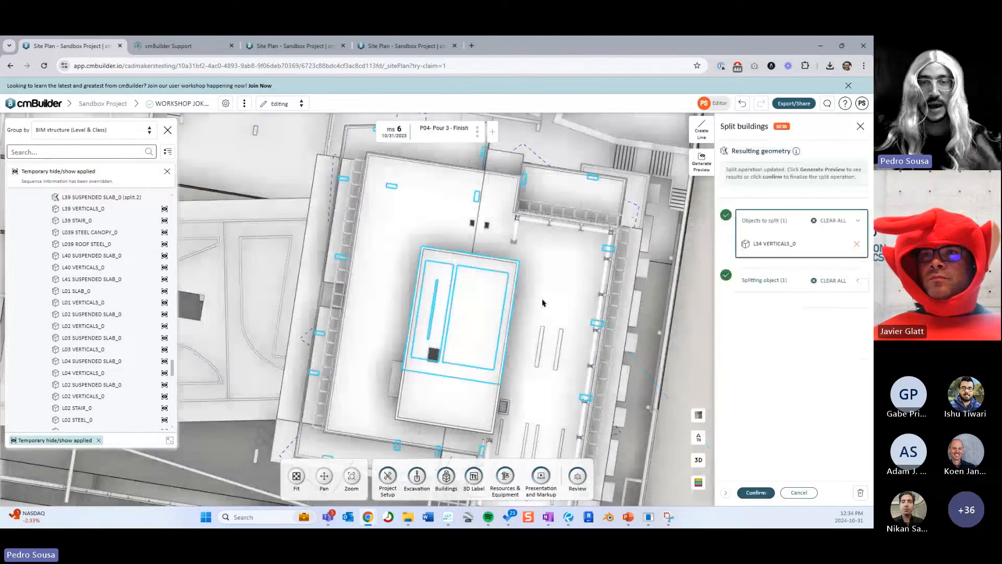
# - Confirm the split of L34 VERTICALS_0 by the sketched polyline and return to the 3D view of the tower
pyautogui.moveTo(525, 255); pyautogui.dragTo(527, 321, button='right')
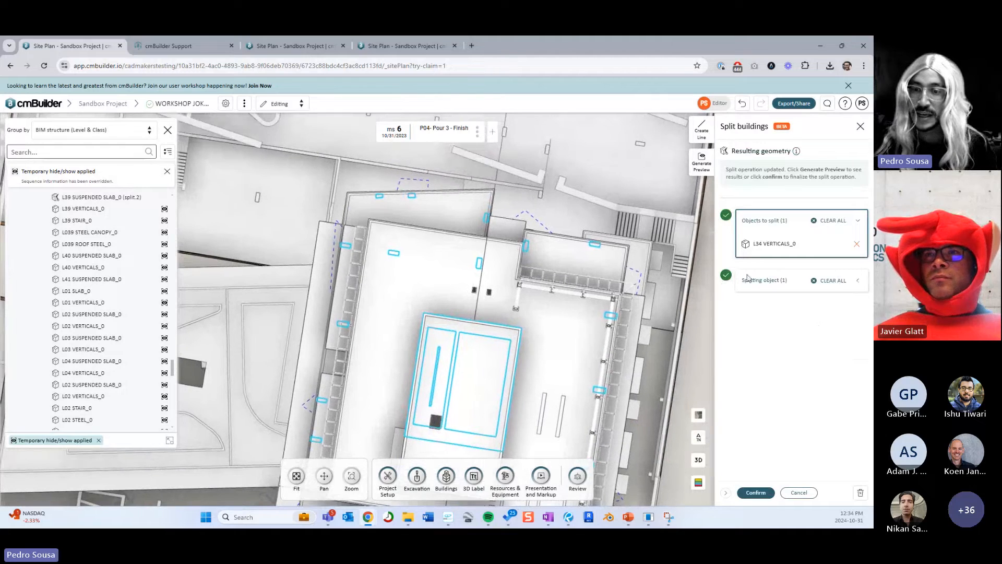
pyautogui.click(757, 493)
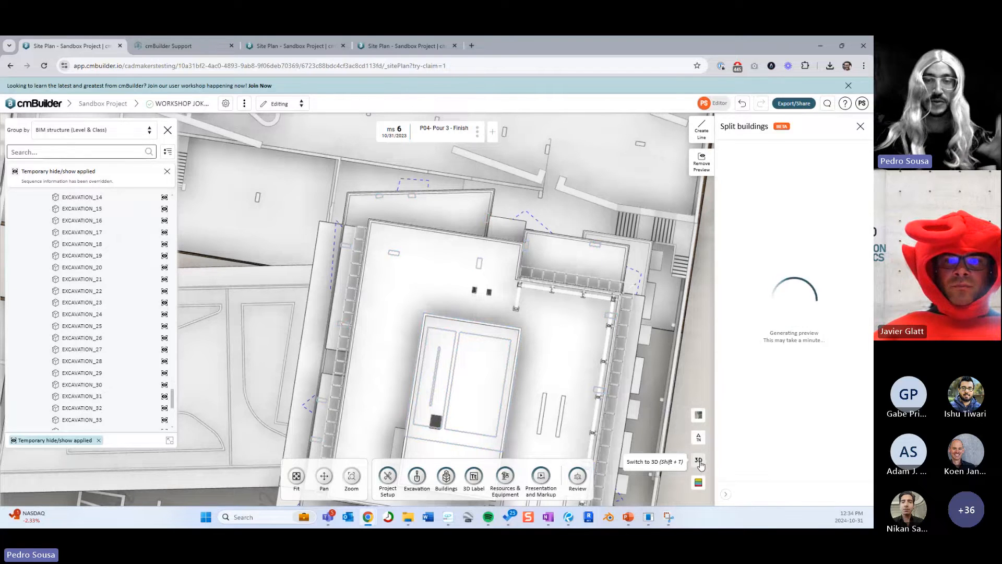
pyautogui.scroll(-4, 671, 440)
pyautogui.moveTo(666, 428); pyautogui.dragTo(556, 281, button='middle')
pyautogui.scroll(-5, 629, 451)
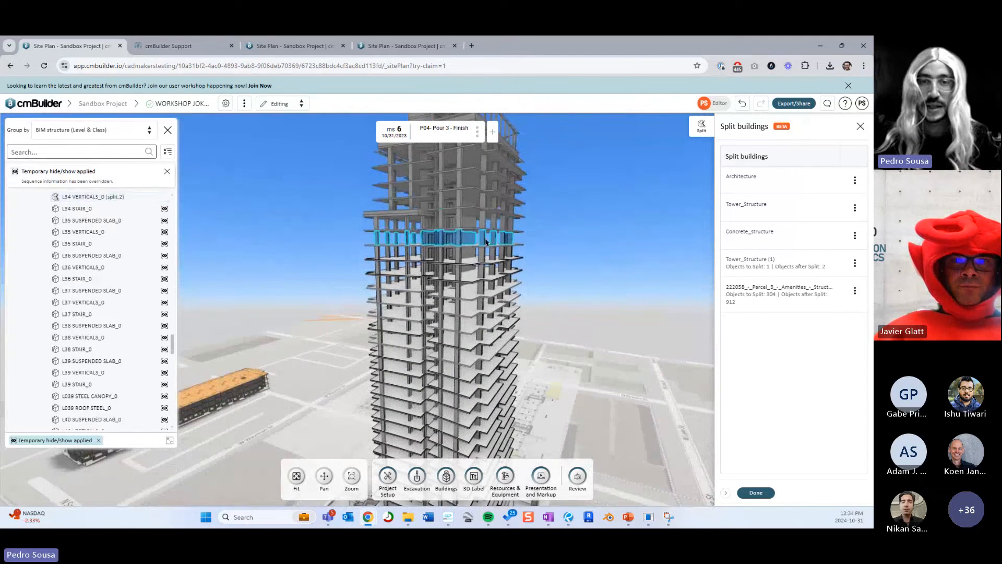
# - Inspect the two split parts of the L34 verticals by selecting each on the tower, and finish the Split buildings tool
pyautogui.moveTo(485, 161); pyautogui.dragTo(483, 208, button='middle')
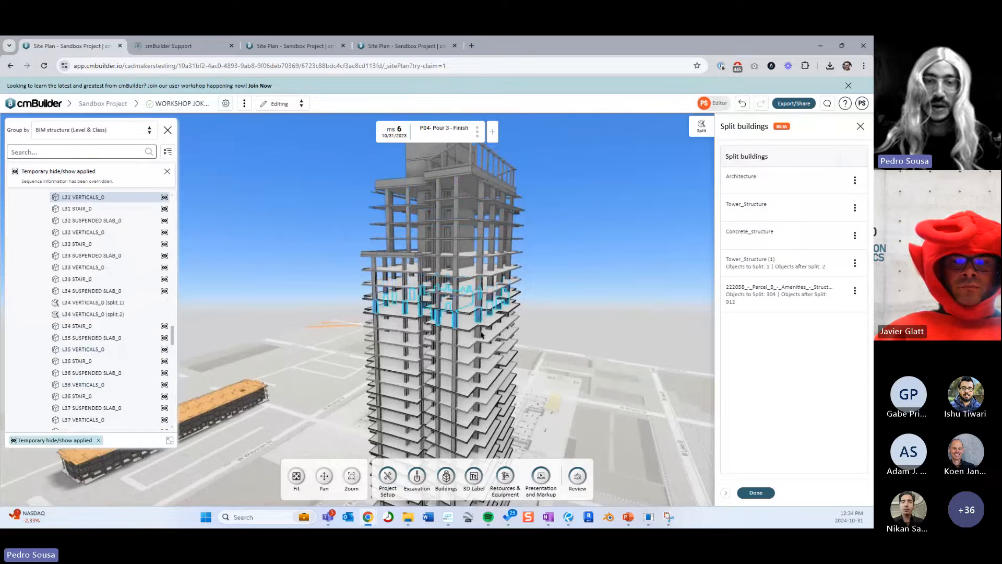
pyautogui.moveTo(490, 380); pyautogui.dragTo(493, 343, button='middle')
pyautogui.moveTo(579, 334); pyautogui.dragTo(644, 355, button='middle')
pyautogui.click(783, 286)
pyautogui.click(789, 268)
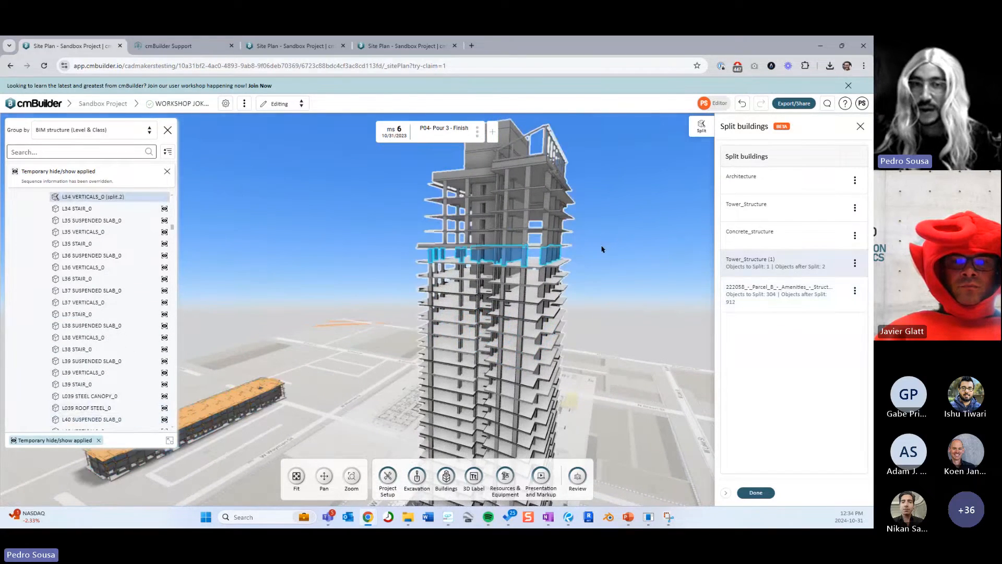
pyautogui.moveTo(639, 250); pyautogui.dragTo(460, 208)
pyautogui.click(555, 211)
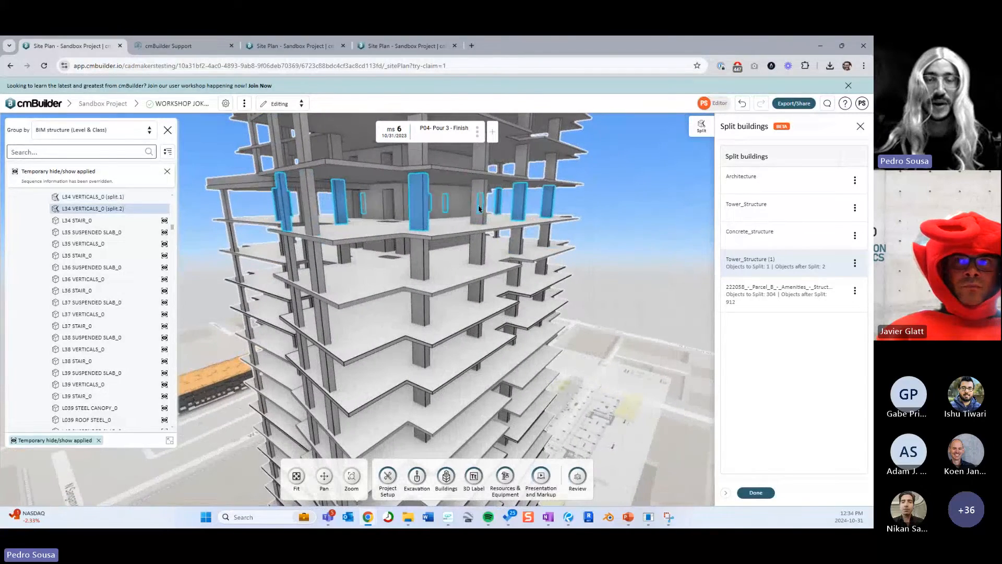
pyautogui.click(479, 208)
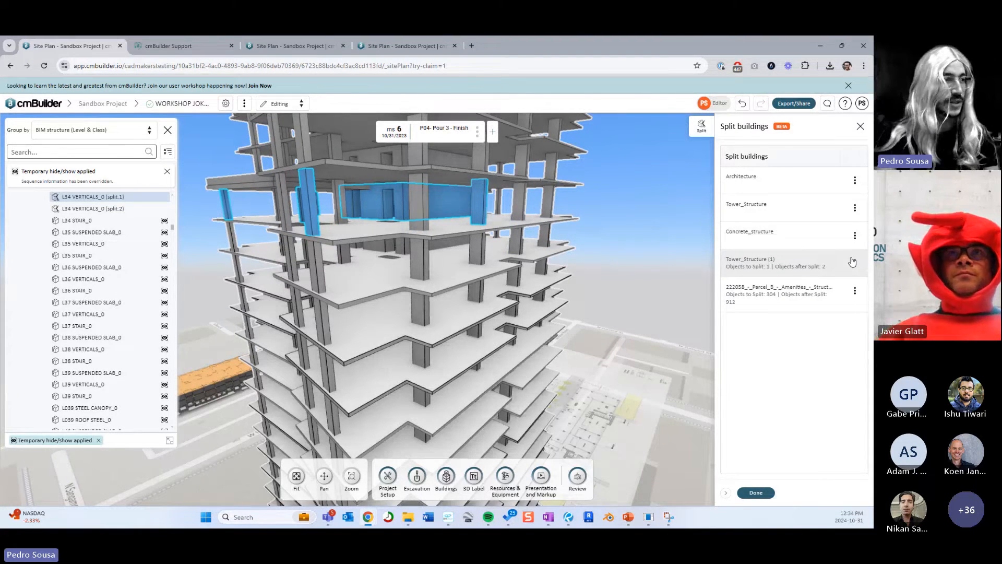
pyautogui.click(424, 220)
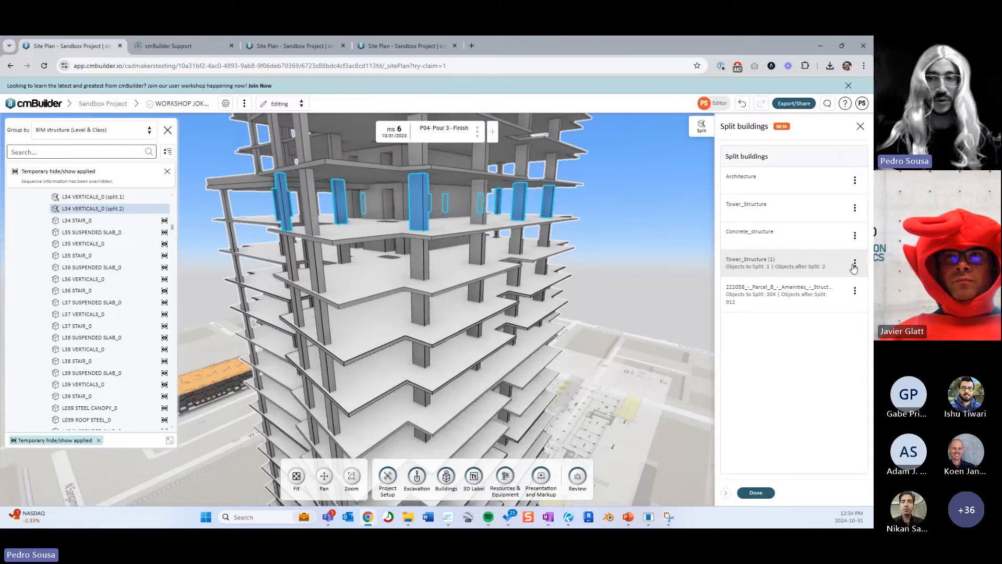
pyautogui.click(756, 492)
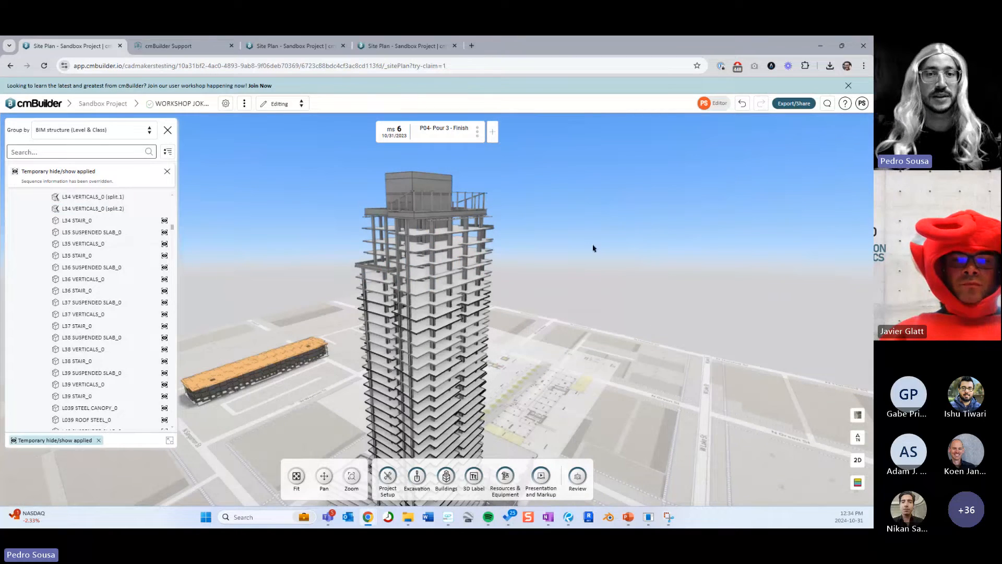
# - View the Split Building Tool slide in PowerPoint and return to the tower model in cmBuilder
pyautogui.moveTo(592, 248); pyautogui.dragTo(590, 277)
pyautogui.moveTo(590, 277); pyautogui.dragTo(637, 244, button='right')
pyautogui.moveTo(638, 244); pyautogui.dragTo(640, 213)
pyautogui.moveTo(641, 213); pyautogui.dragTo(648, 194, button='right')
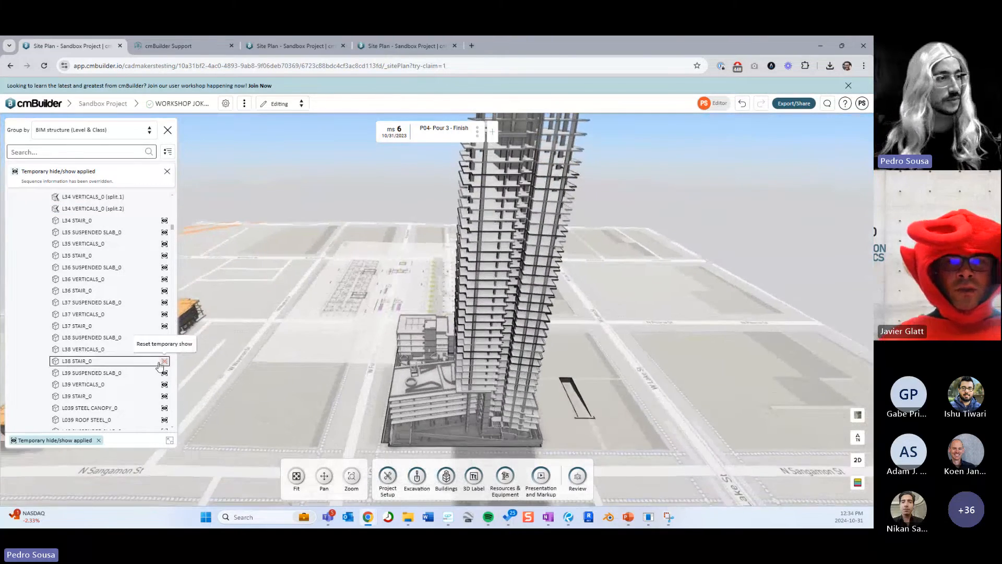
pyautogui.moveTo(599, 397); pyautogui.dragTo(553, 387)
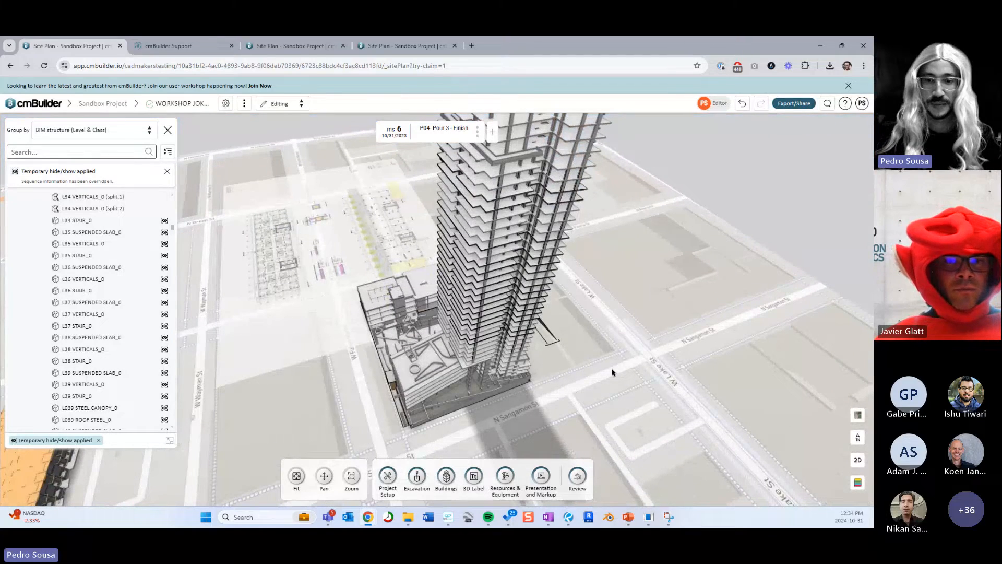
pyautogui.click(629, 516)
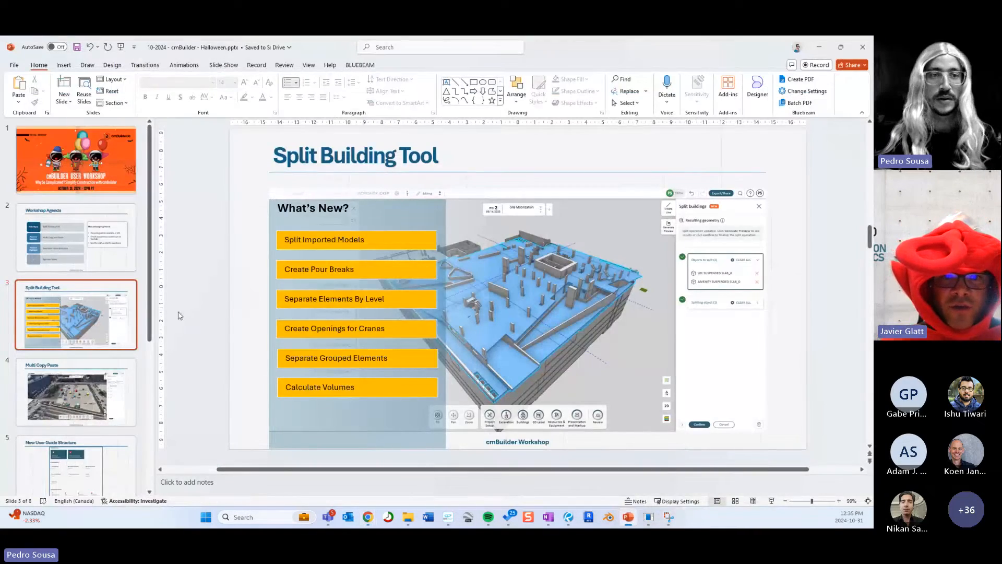
pyautogui.click(819, 46)
# - Clear the temporary hide/show override from the site model
pyautogui.moveTo(723, 311); pyautogui.dragTo(264, 340)
pyautogui.click(99, 440)
pyautogui.moveTo(244, 338); pyautogui.dragTo(392, 354)
# - Collapse the Tower_Structure (1), Split Vertical, Zone and Drawing Overlay groups in the project tree and select the Tower_Structure (1) model
pyautogui.moveTo(172, 203); pyautogui.dragTo(171, 166)
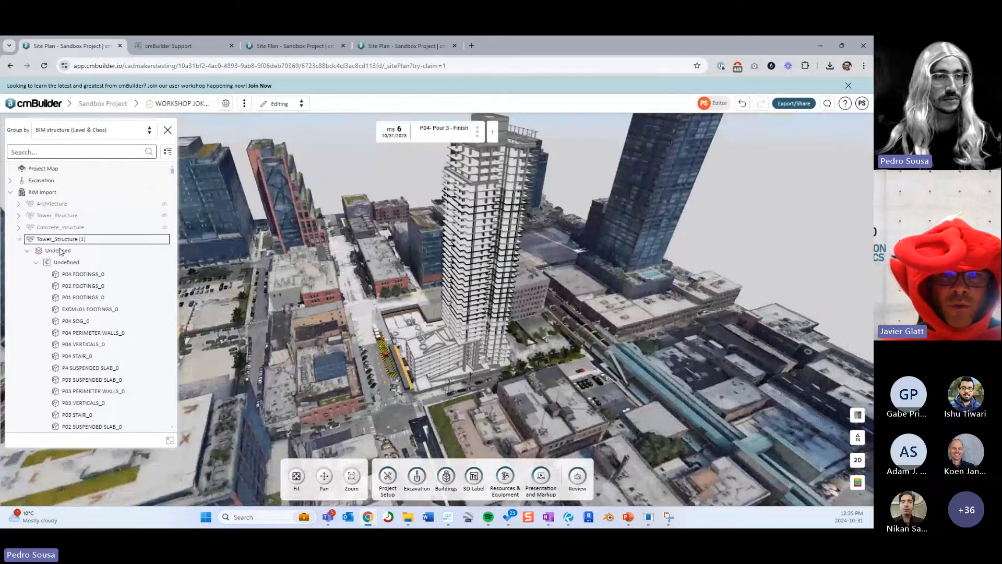
pyautogui.click(27, 252)
pyautogui.click(19, 239)
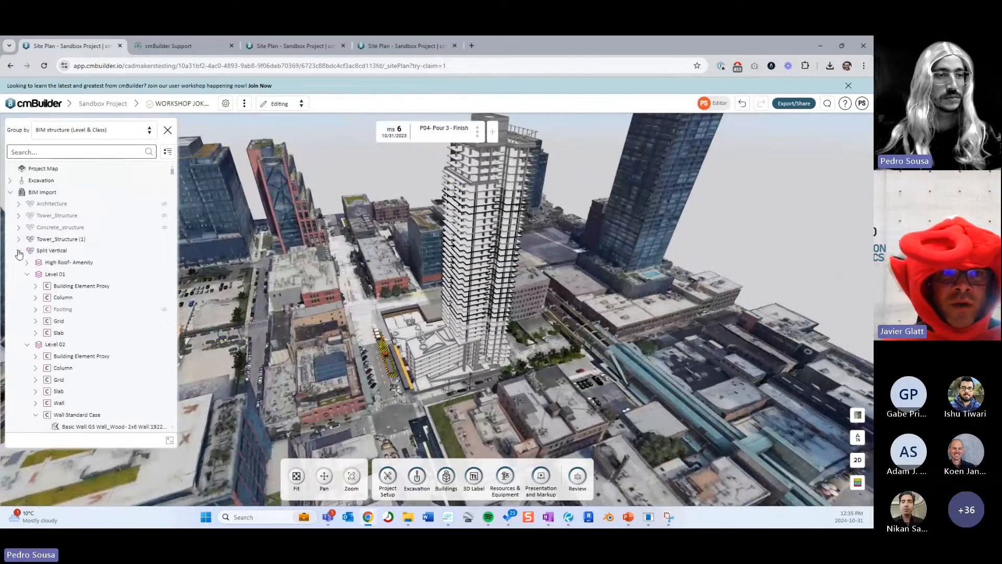
pyautogui.click(19, 251)
pyautogui.click(60, 239)
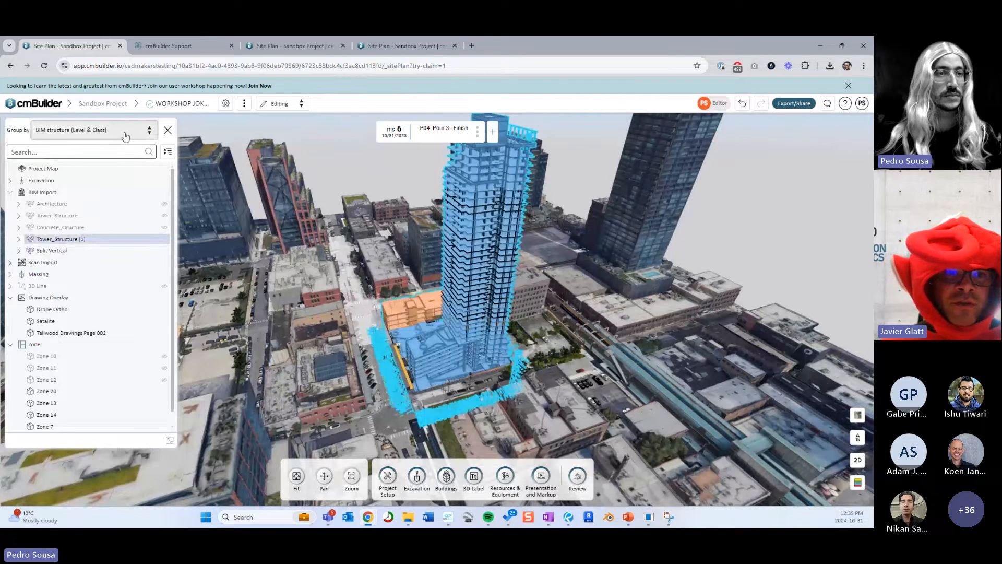
pyautogui.click(91, 130)
pyautogui.click(11, 345)
pyautogui.click(10, 297)
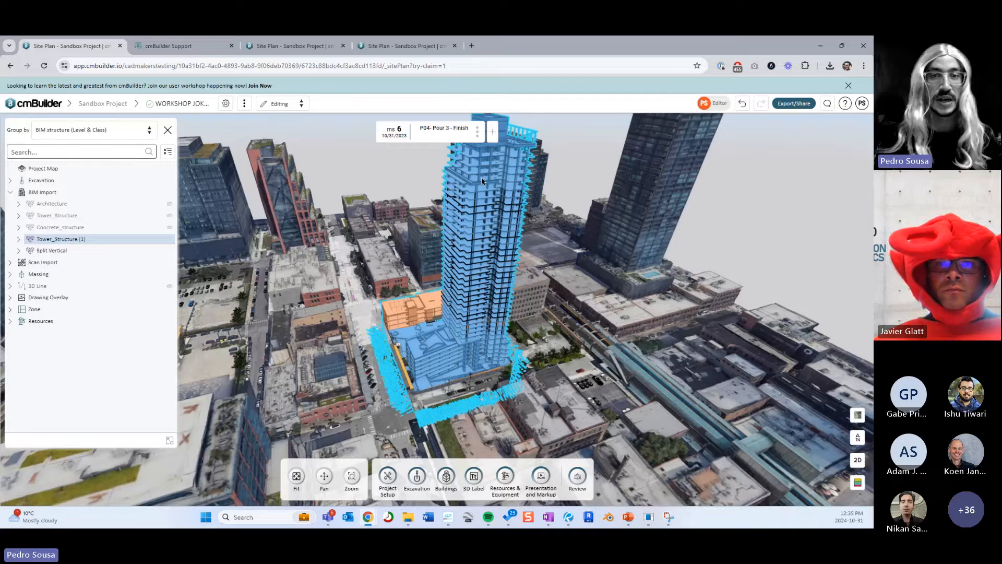
# - Look through the help and support options, and clear the selection of the tower model
pyautogui.moveTo(522, 223); pyautogui.dragTo(489, 247, button='middle')
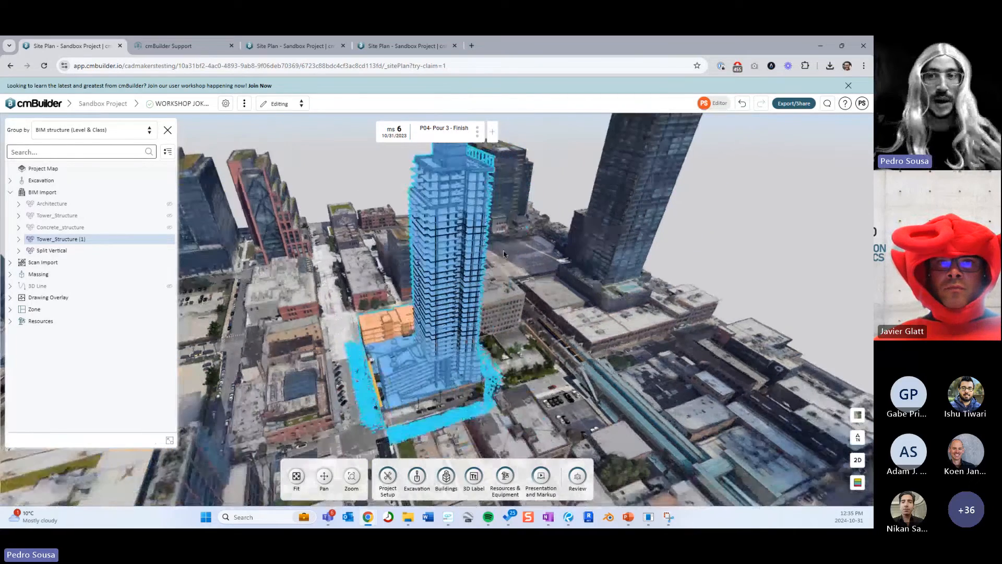
pyautogui.click(844, 107)
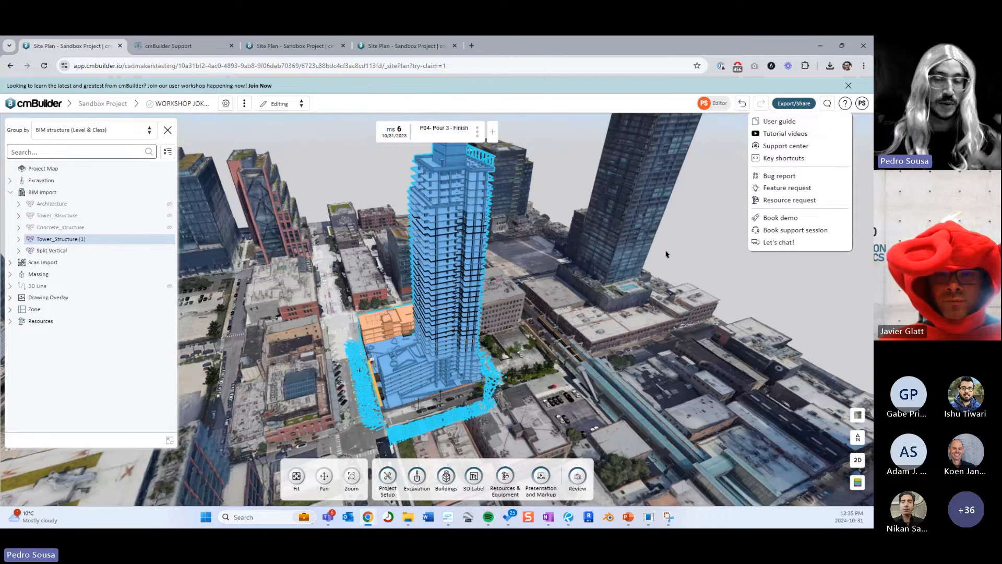
pyautogui.moveTo(680, 255); pyautogui.dragTo(630, 249)
pyautogui.click(602, 262)
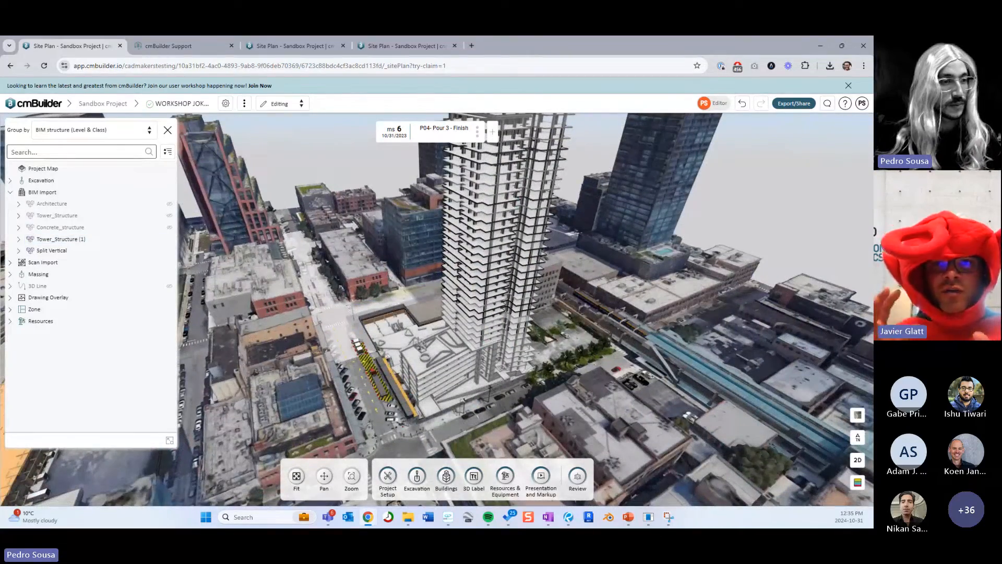
# - Select the Tower_Structure (1) model and switch to the workshop slides in PowerPoint
pyautogui.moveTo(447, 295); pyautogui.dragTo(490, 337)
pyautogui.scroll(-3, 459, 306)
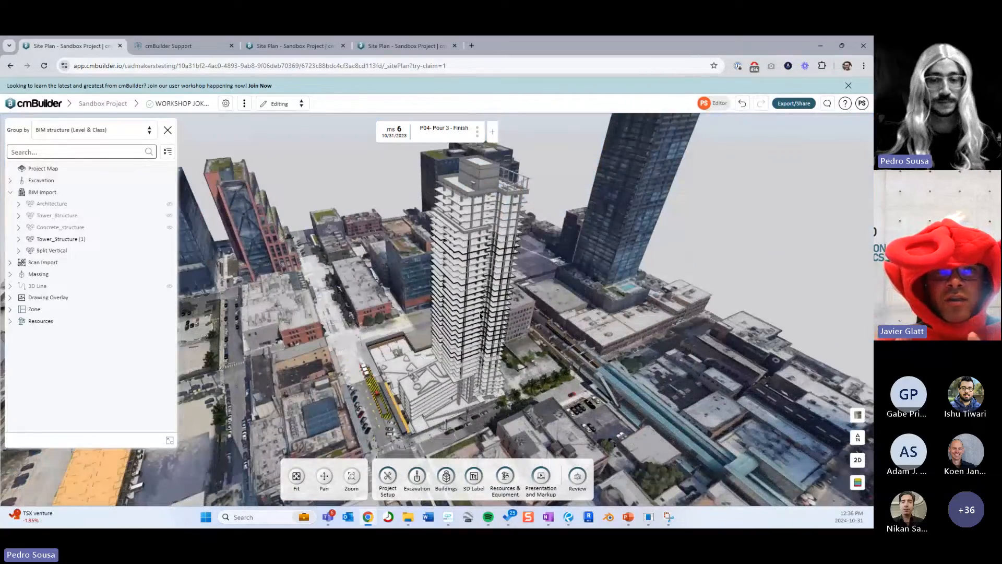
pyautogui.moveTo(481, 302); pyautogui.dragTo(425, 306)
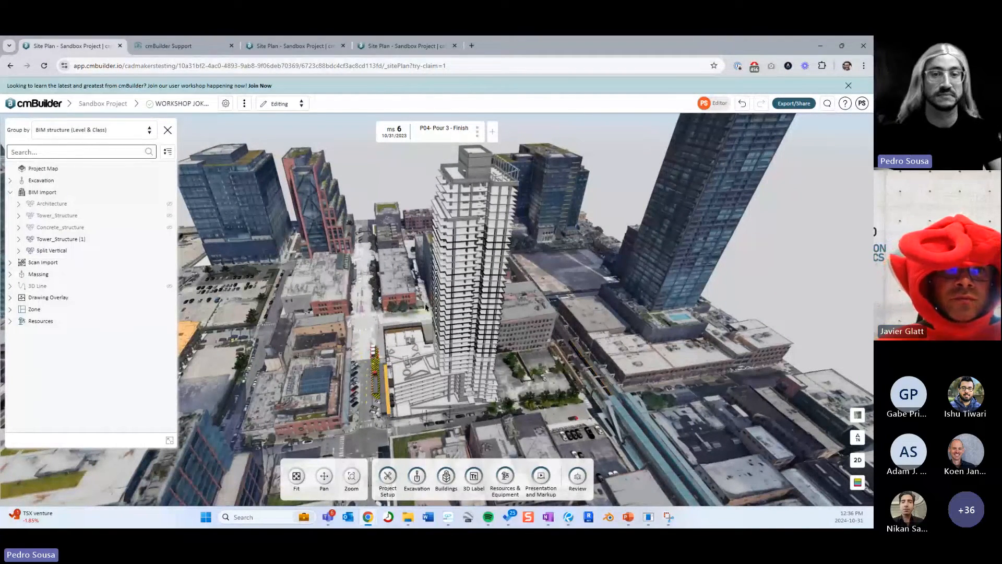
pyautogui.moveTo(550, 330); pyautogui.dragTo(374, 295)
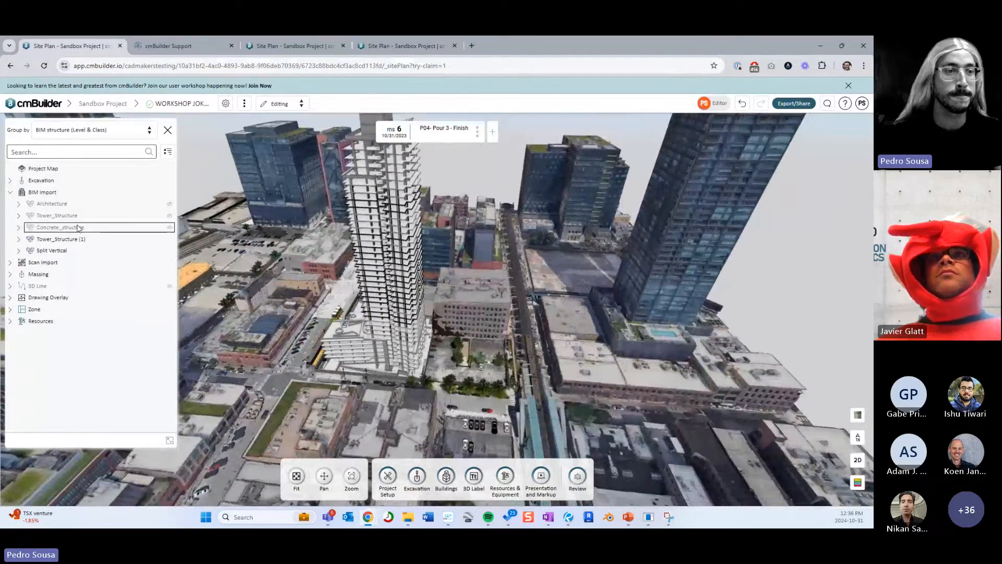
pyautogui.click(59, 238)
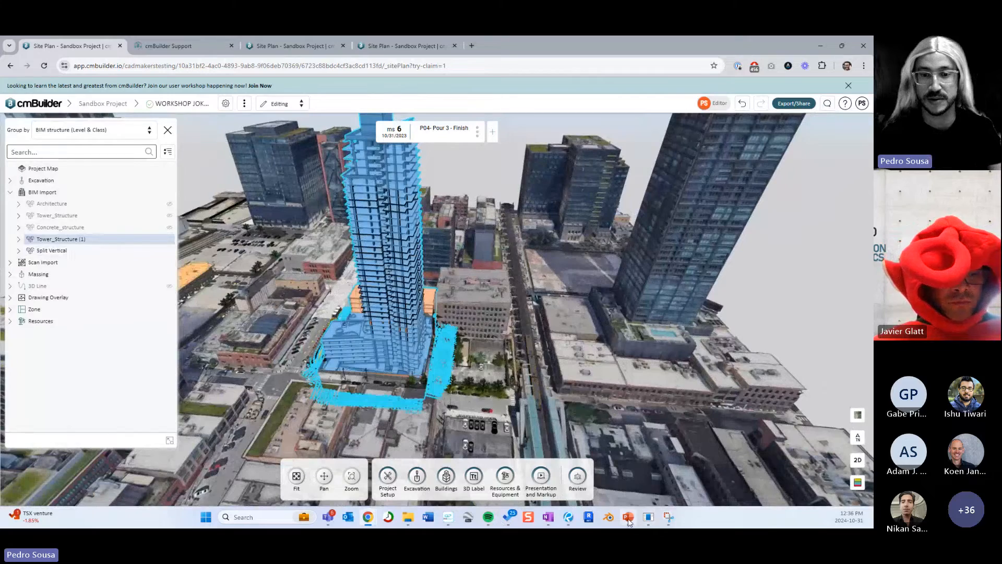
pyautogui.click(629, 517)
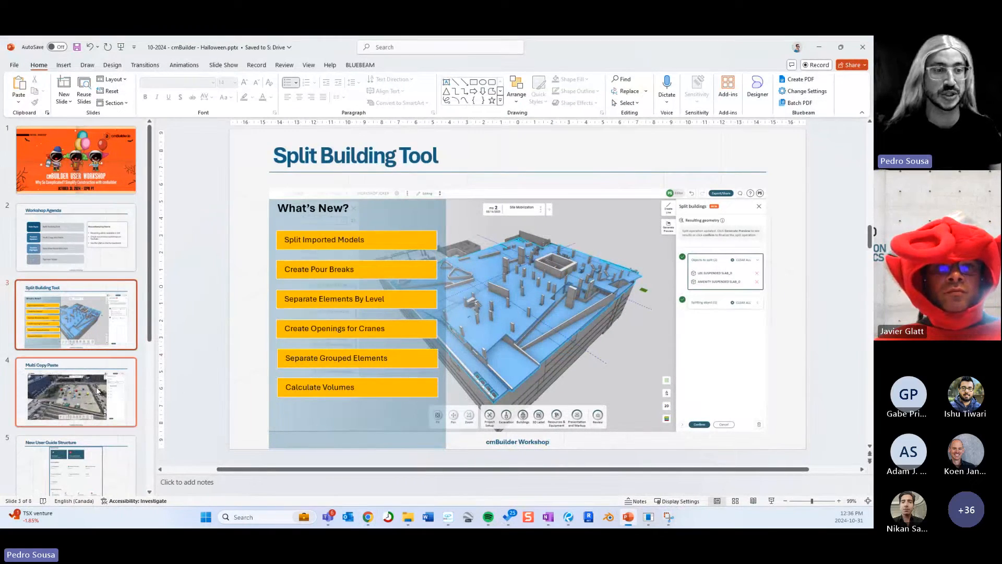
# - Show the Multi Copy Paste slide in the workshop deck and switch back to the cmBuilder site plan in Chrome
pyautogui.click(97, 391)
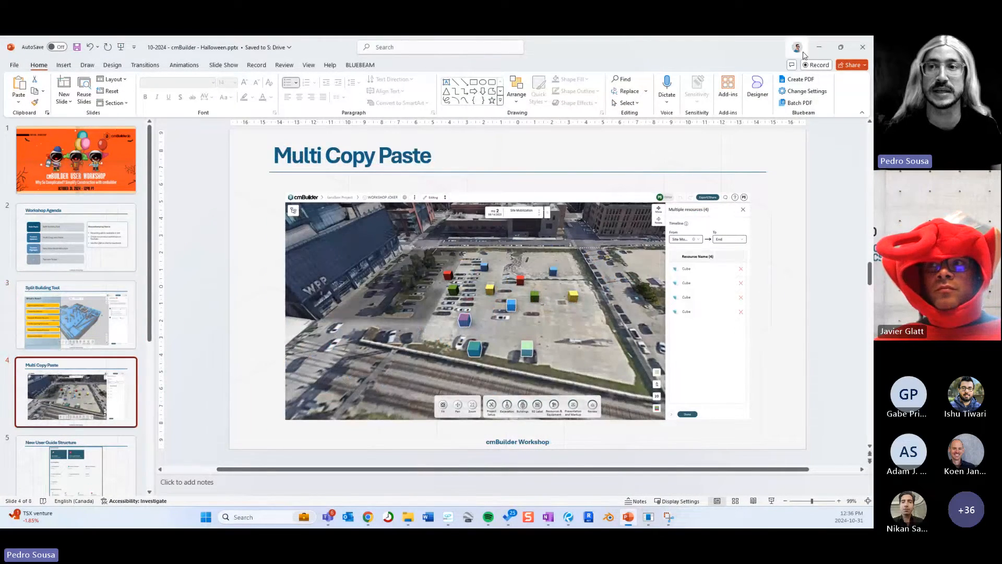
pyautogui.hotkey('alt', 'Tab')
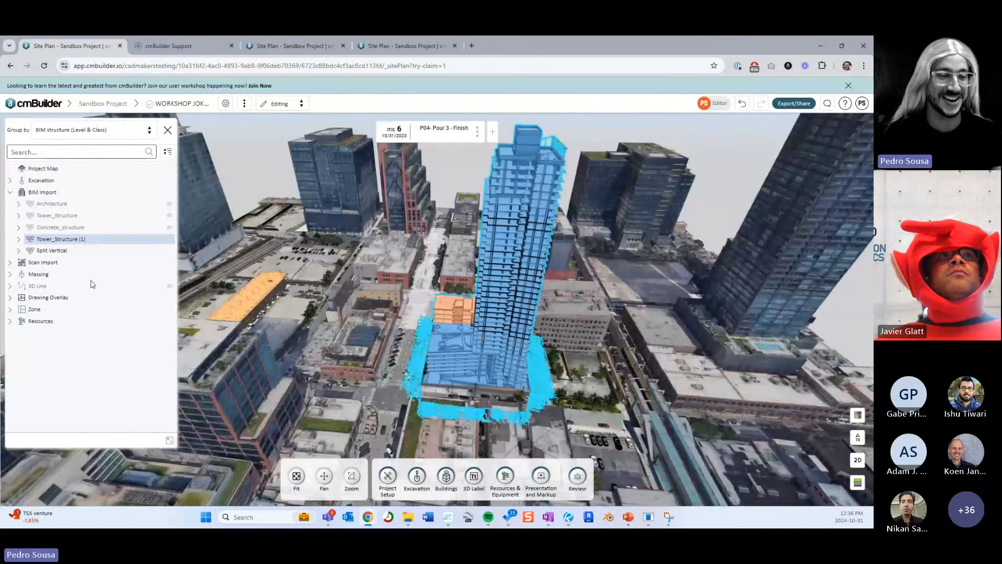
# - Temporarily hide the Tower_Structure (1) model, clear the selection, and briefly toggle the status colour display on and off
pyautogui.press('h')
pyautogui.click(67, 280)
pyautogui.moveTo(316, 299); pyautogui.dragTo(457, 350, button='right')
pyautogui.click(419, 327)
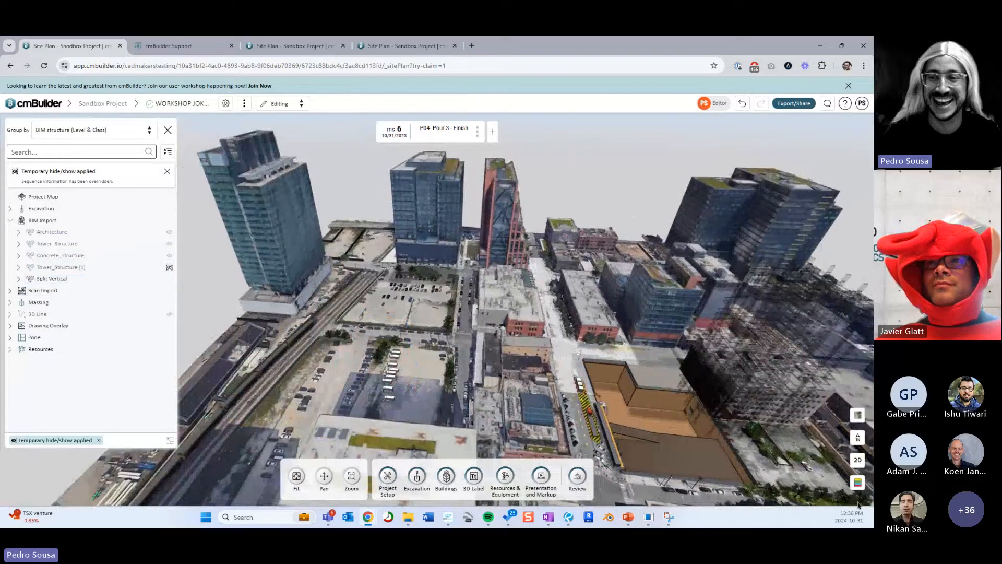
pyautogui.click(857, 482)
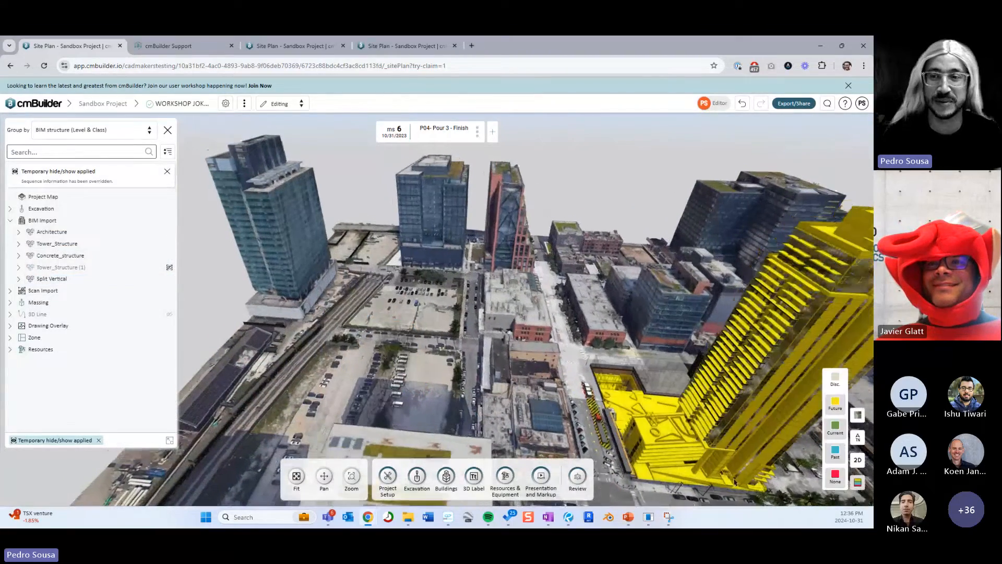
pyautogui.click(857, 482)
# - Open the resources and equipment library and minimise the project tree over the parking lot area
pyautogui.scroll(4, 455, 385)
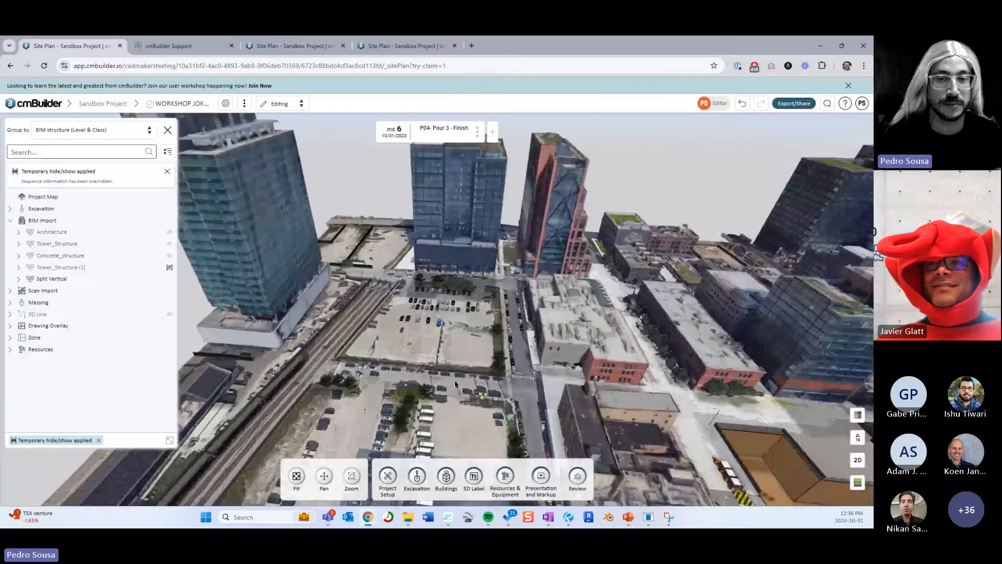
pyautogui.scroll(8, 455, 384)
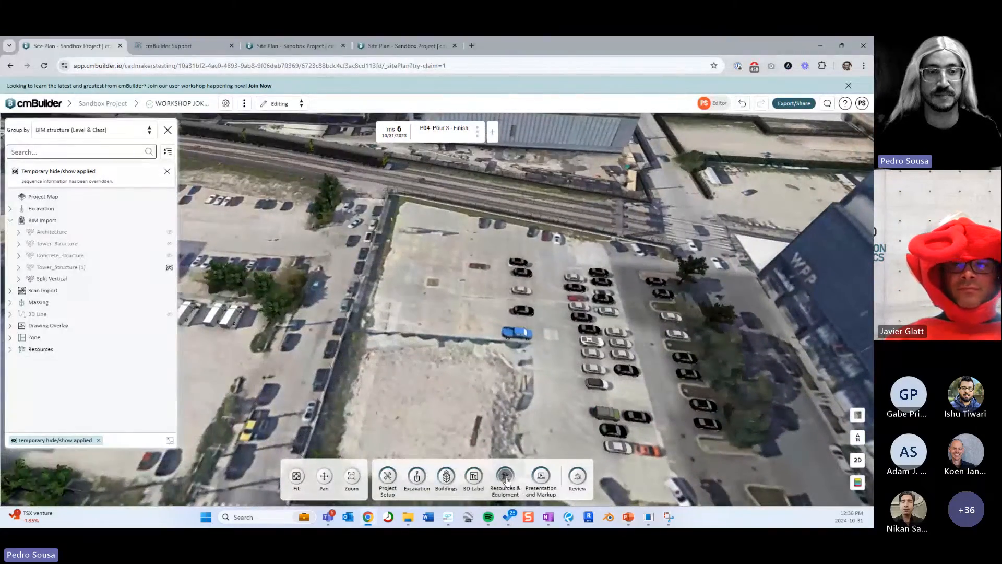
pyautogui.click(505, 475)
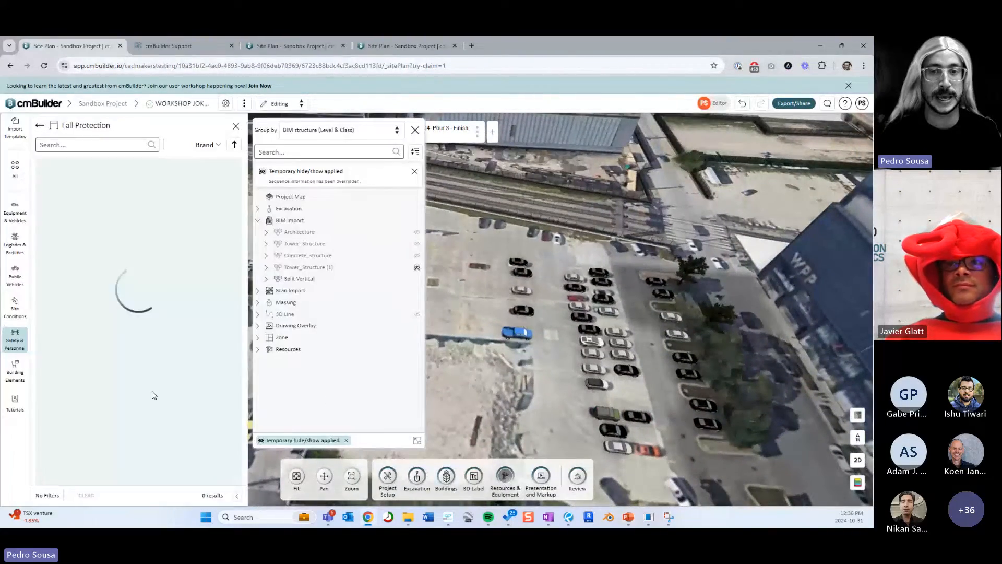
pyautogui.click(417, 440)
pyautogui.scroll(3, 477, 311)
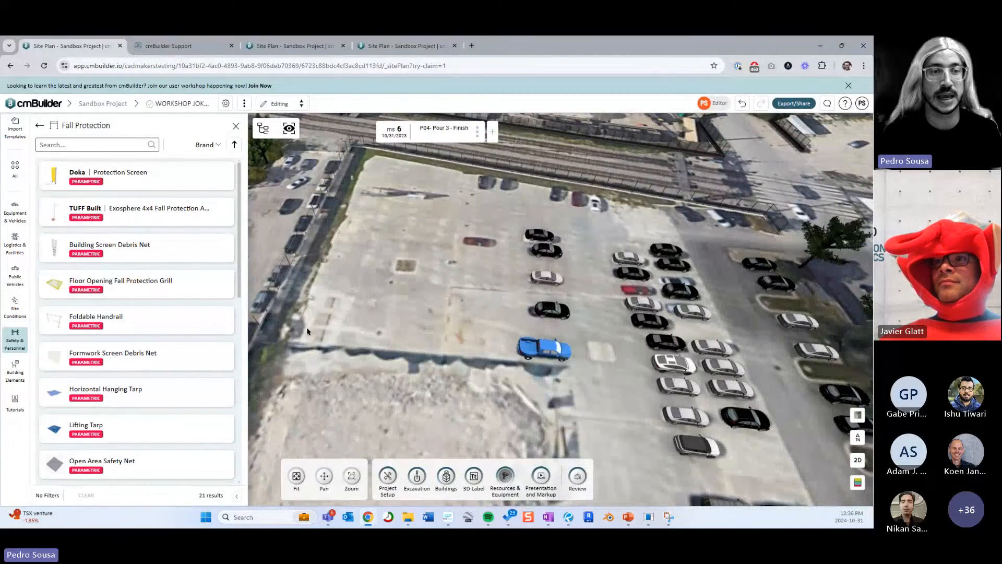
pyautogui.scroll(-3, 547, 343)
pyautogui.moveTo(452, 322); pyautogui.dragTo(522, 297)
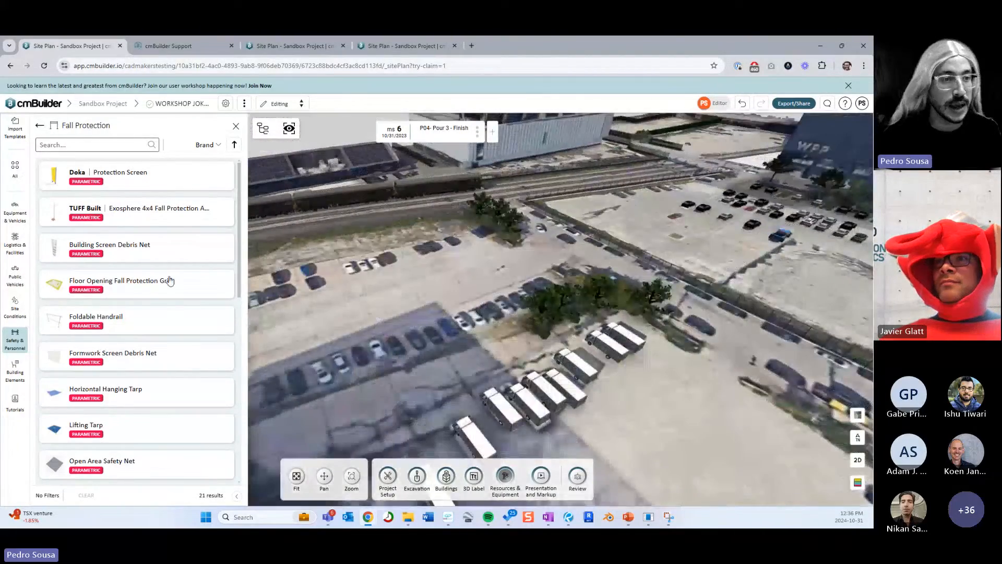
# - Show the Logistics & Facilities resource categories and step the timeline back to the Initial Conditions milestone
pyautogui.click(15, 244)
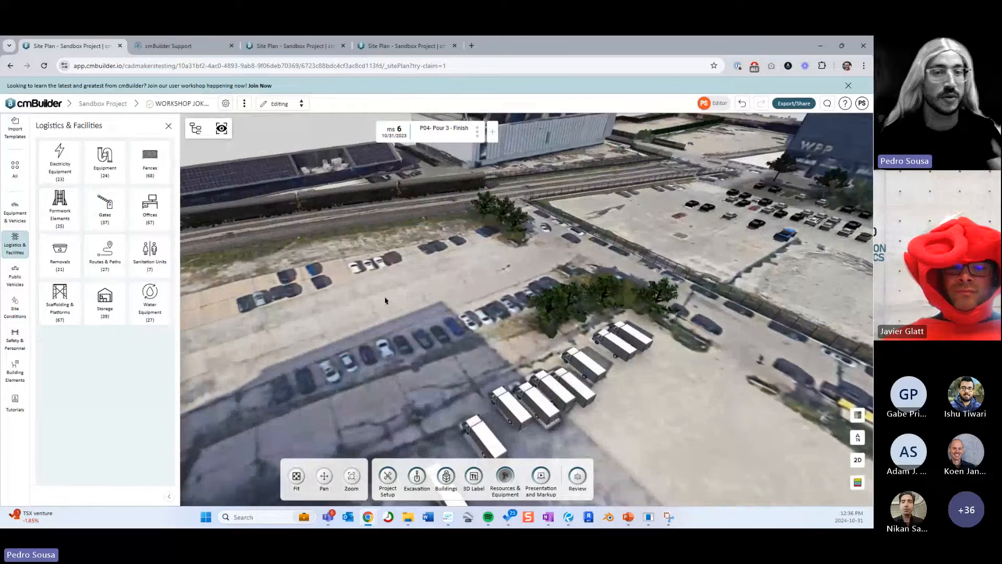
pyautogui.scroll(4, 440, 268)
pyautogui.scroll(-2, 425, 277)
pyautogui.moveTo(425, 278); pyautogui.dragTo(443, 282)
pyautogui.press('Left')
pyautogui.press('Left')
pyautogui.press('Left')
pyautogui.press('Left')
pyautogui.press('Left')
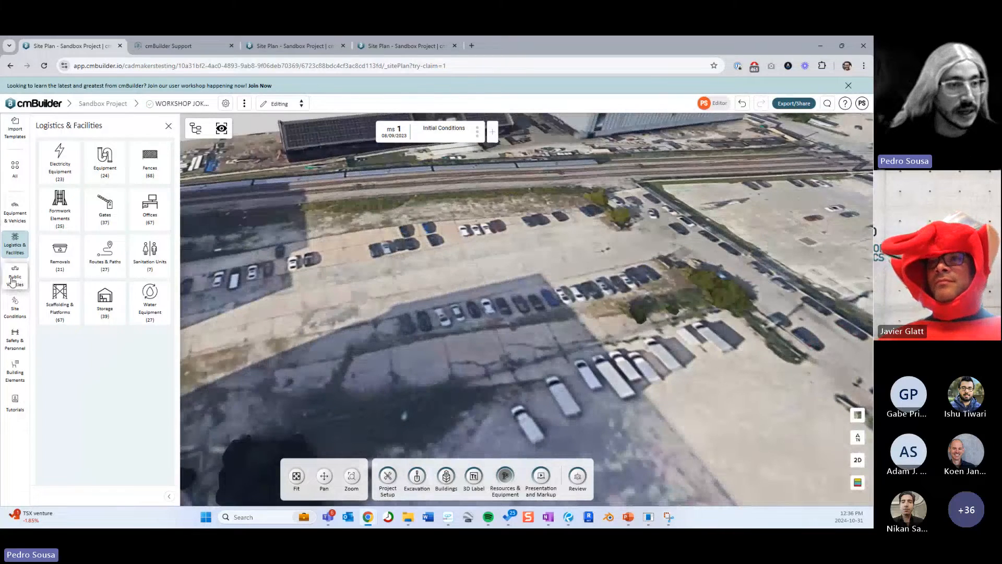
# - Place a BMW M3 - E30 Vehicle from the public generic vehicles on the open parking lot
pyautogui.click(15, 277)
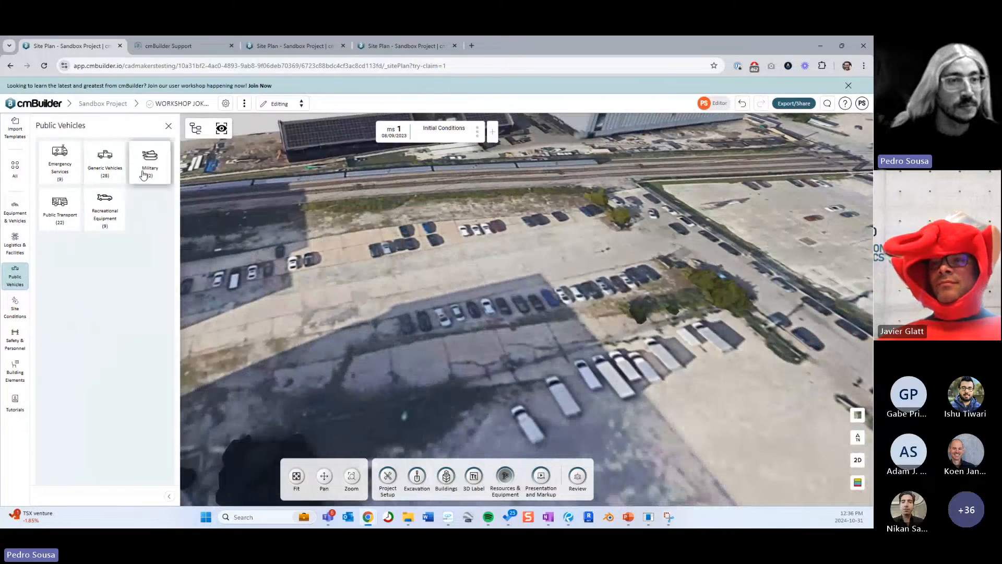
pyautogui.click(115, 172)
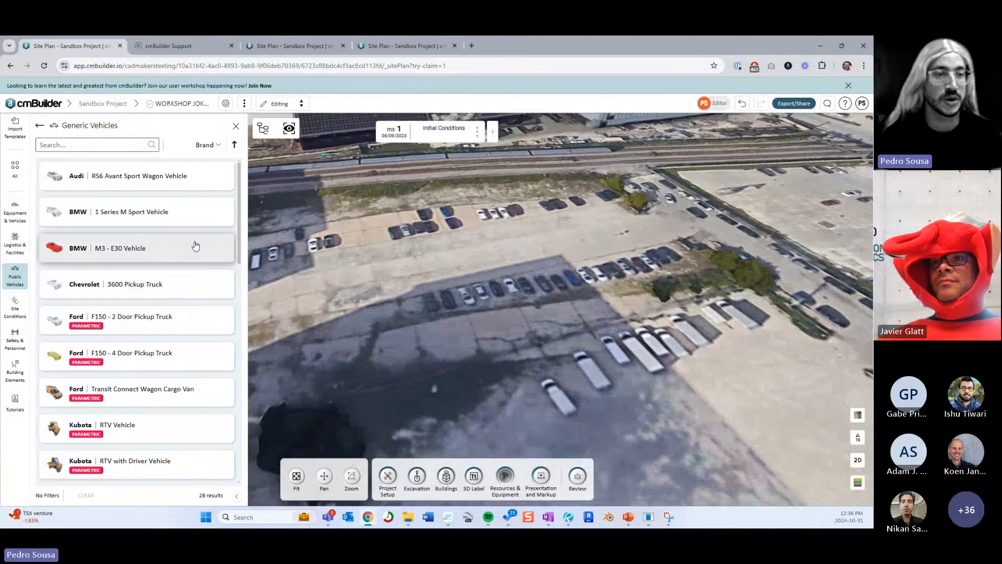
pyautogui.click(195, 246)
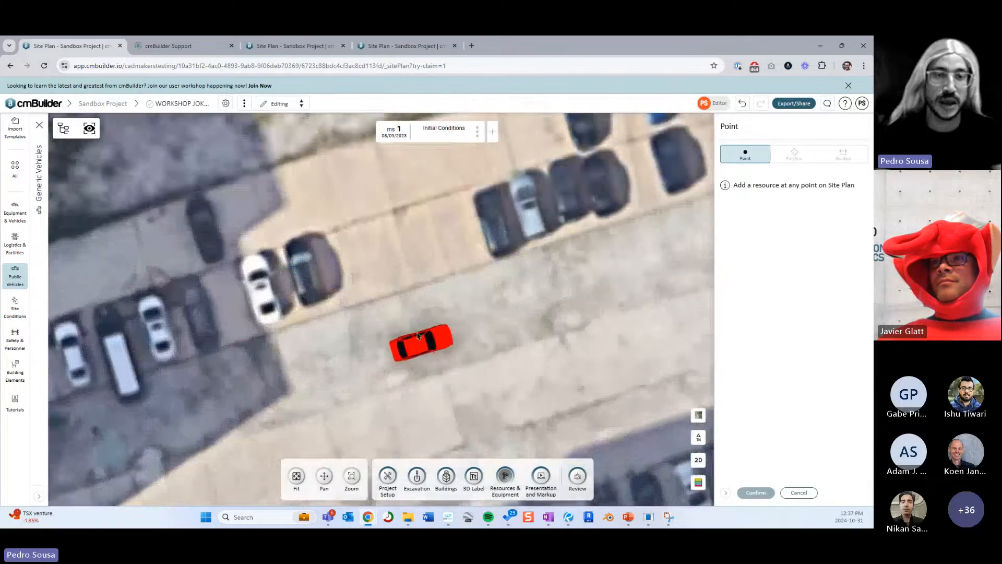
pyautogui.click(418, 336)
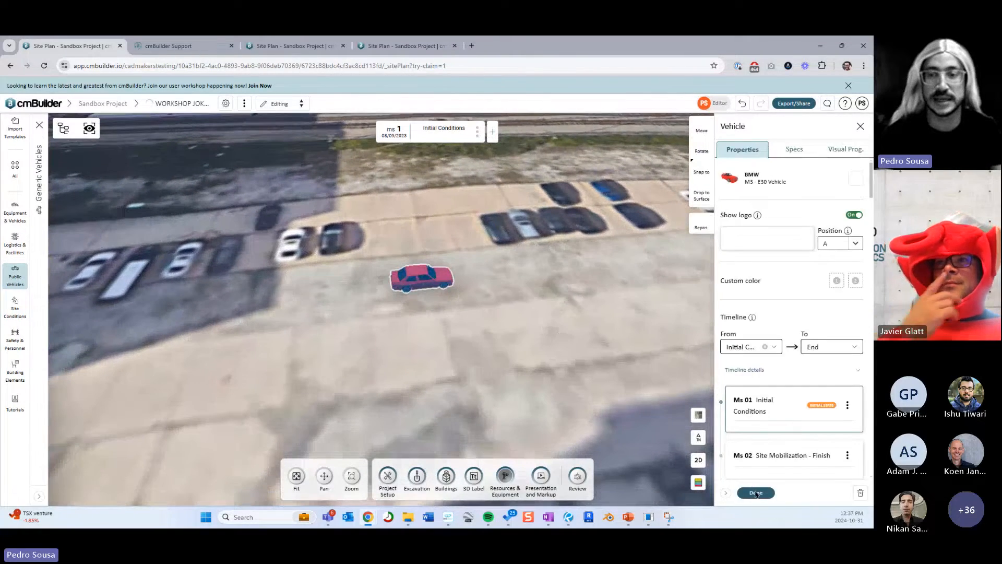
pyautogui.click(756, 494)
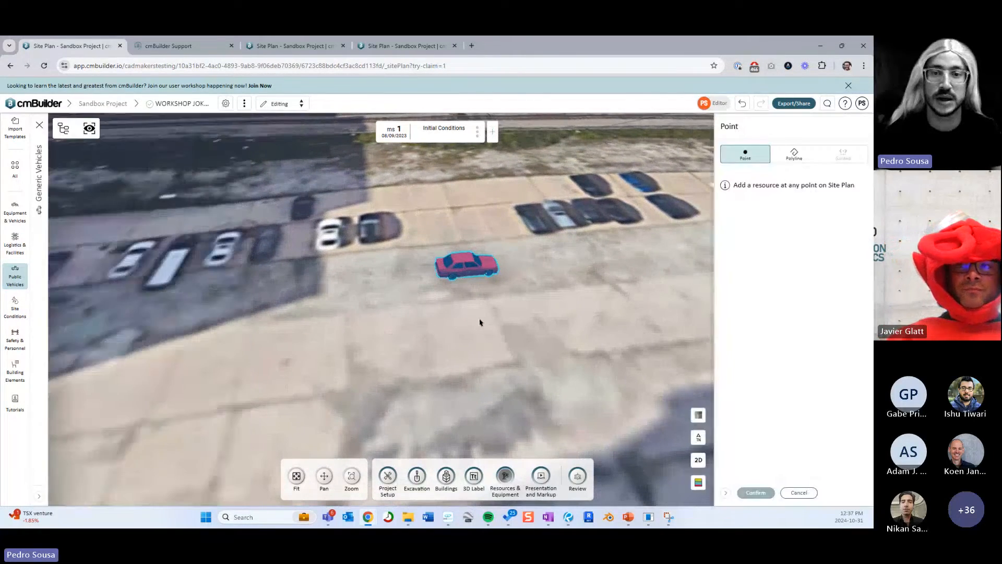
# - Place a Ford F150 - 4 Door Pickup Truck beside the red BMW and finish its placement
pyautogui.click(496, 319)
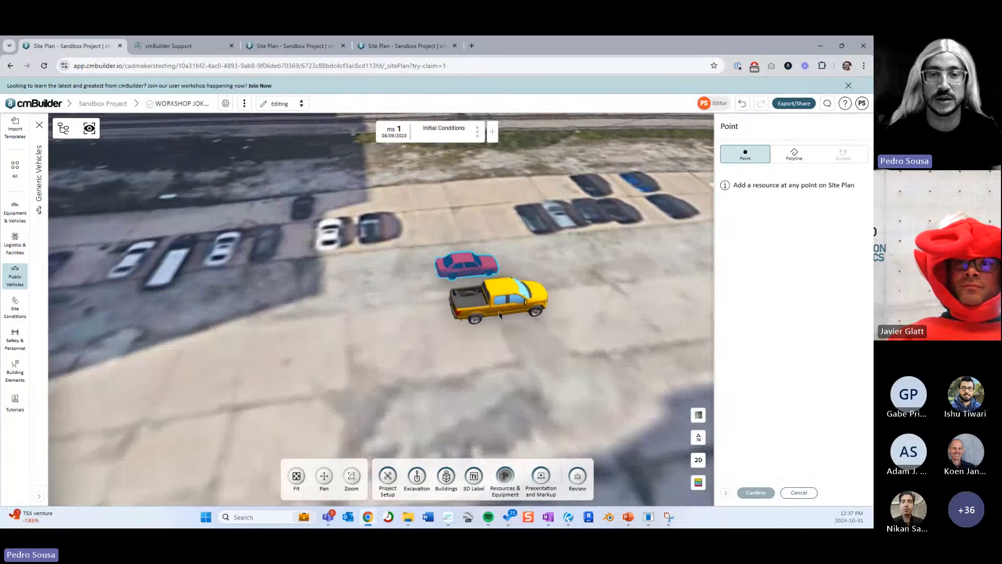
pyautogui.click(756, 492)
pyautogui.click(754, 493)
# - Place a Land Rover Defender Vehicle beside the yellow Ford pickup
pyautogui.scroll(-4, 123, 367)
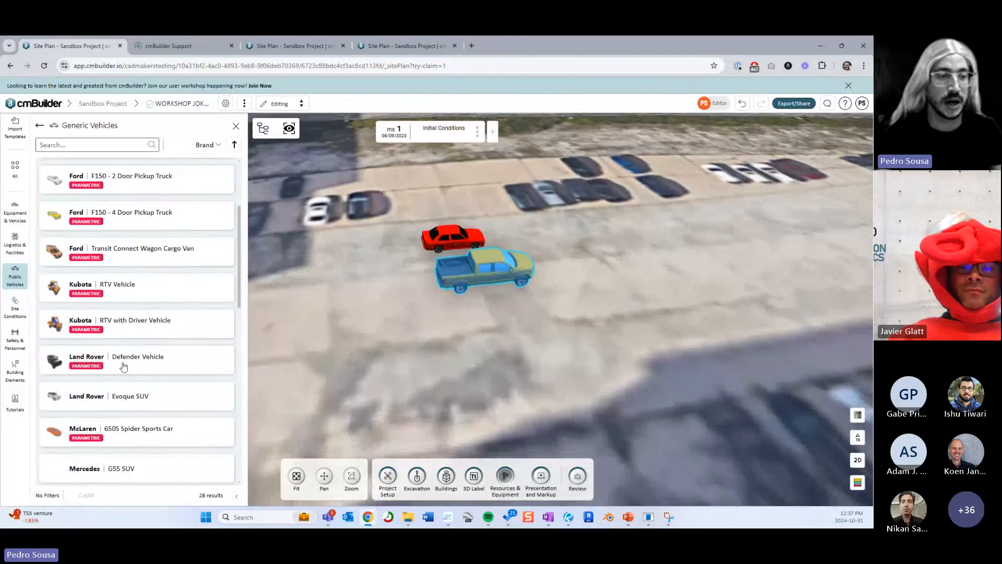
pyautogui.click(124, 366)
pyautogui.click(500, 339)
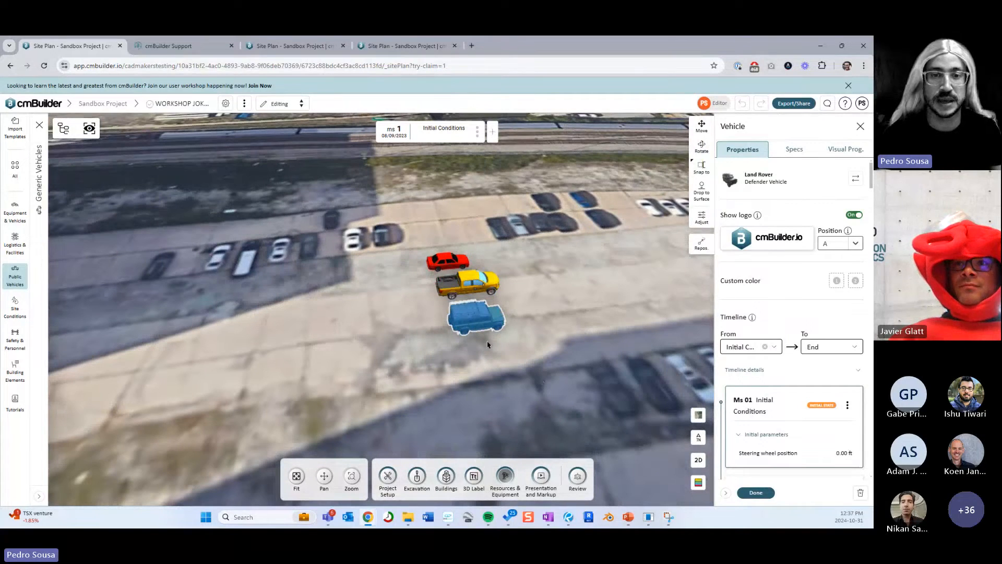
# - Select the BMW, Ford pickup and Land Rover Defender together and copy them as a group
pyautogui.moveTo(543, 391); pyautogui.dragTo(386, 230)
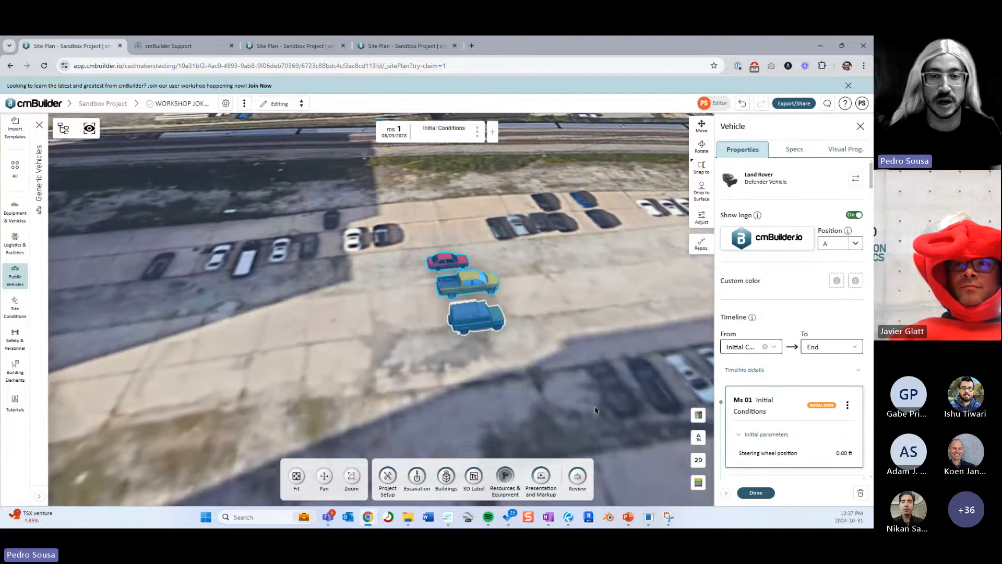
pyautogui.rightClick(467, 280)
pyautogui.click(502, 393)
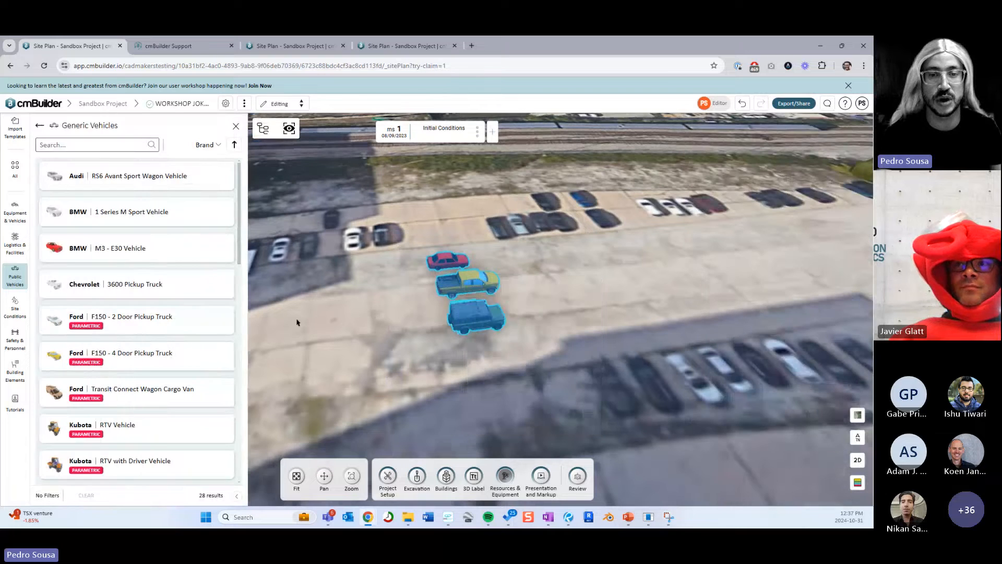
pyautogui.rightClick(627, 288)
pyautogui.click(653, 400)
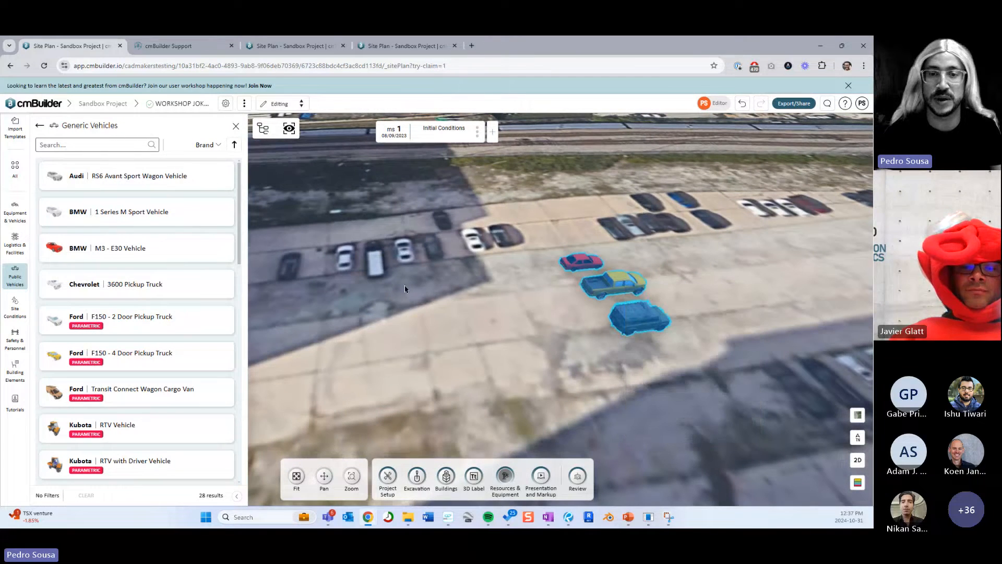
# - Paste the three copied vehicles alongside the originals, finish the multiple-resource edit and clear the selection
pyautogui.rightClick(402, 284)
pyautogui.click(440, 410)
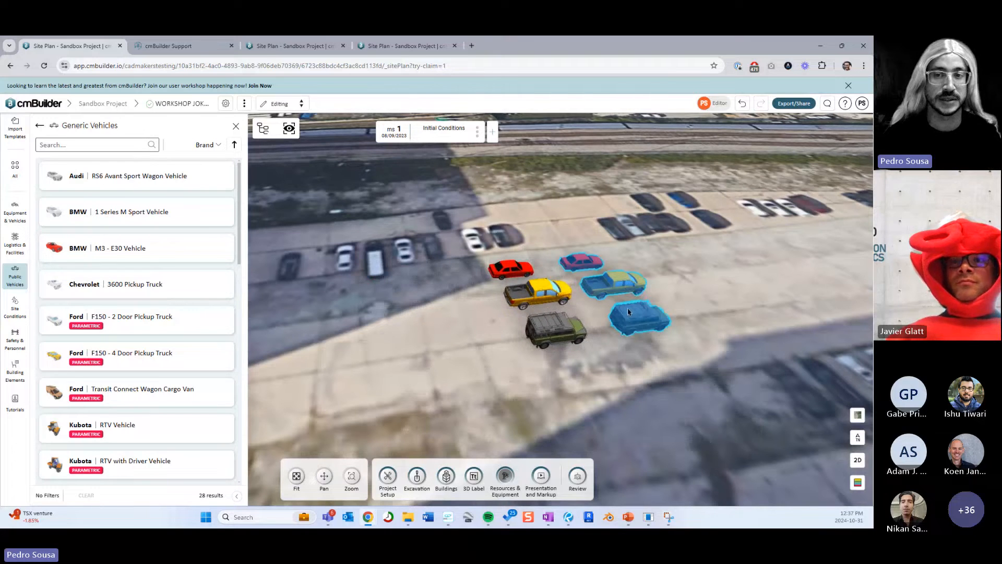
pyautogui.click(537, 308)
pyautogui.moveTo(521, 374); pyautogui.dragTo(406, 359, button='middle')
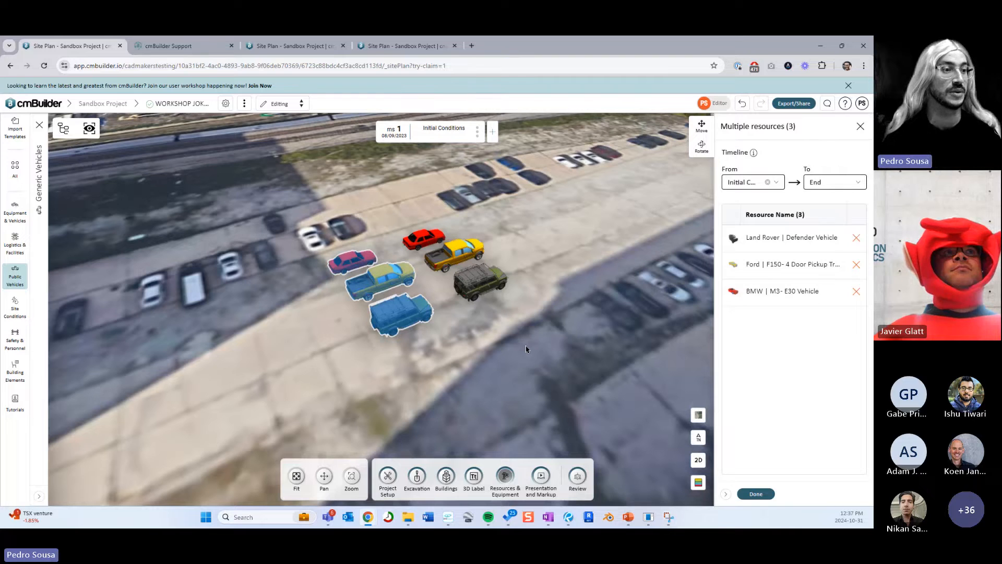
pyautogui.moveTo(511, 328); pyautogui.dragTo(474, 324)
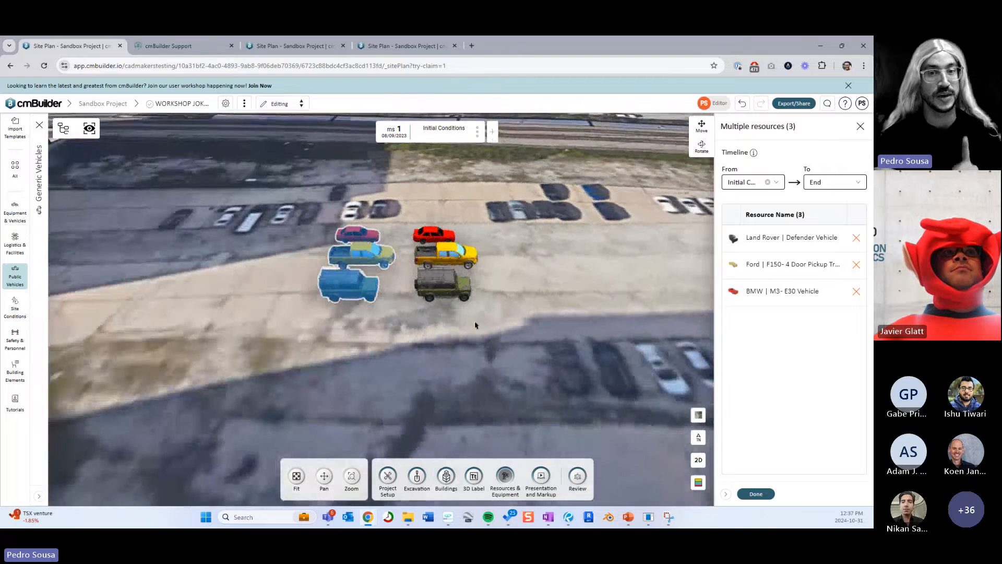
pyautogui.click(757, 494)
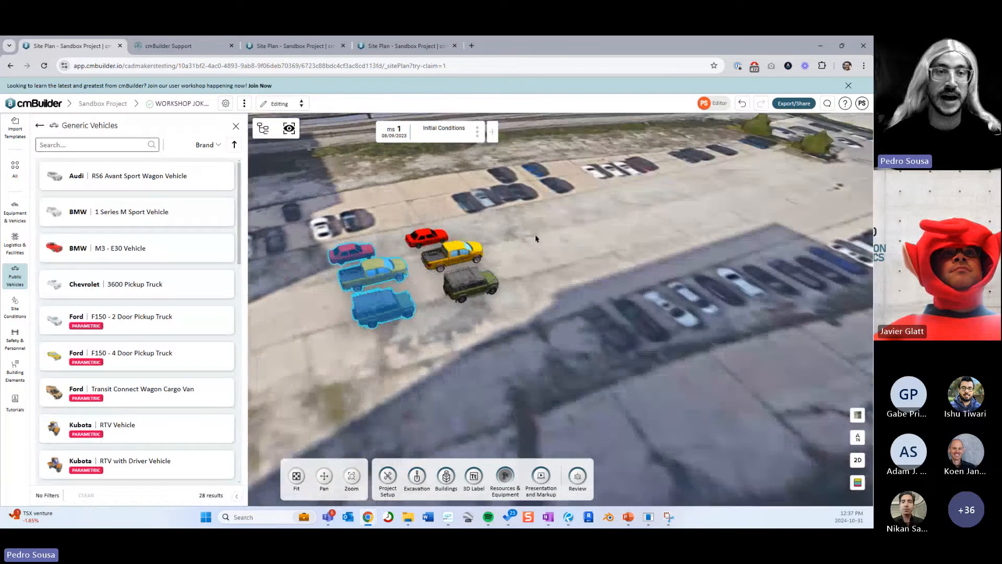
pyautogui.click(535, 297)
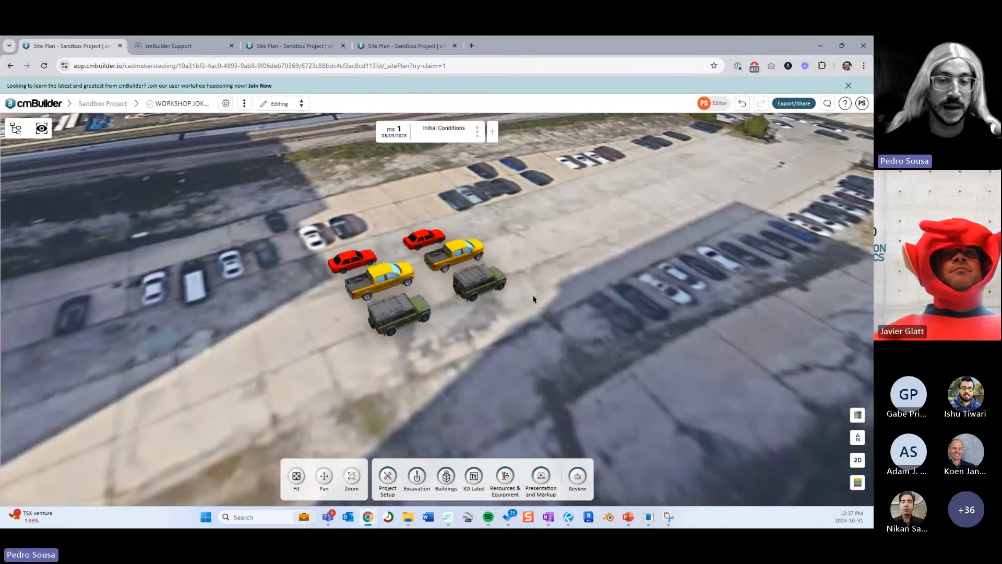
# - Advance to the Site Mobilization - Finish milestone and set the pasted BMW and Ford pickup to begin from it
pyautogui.moveTo(540, 194); pyautogui.dragTo(513, 190)
pyautogui.click(505, 133)
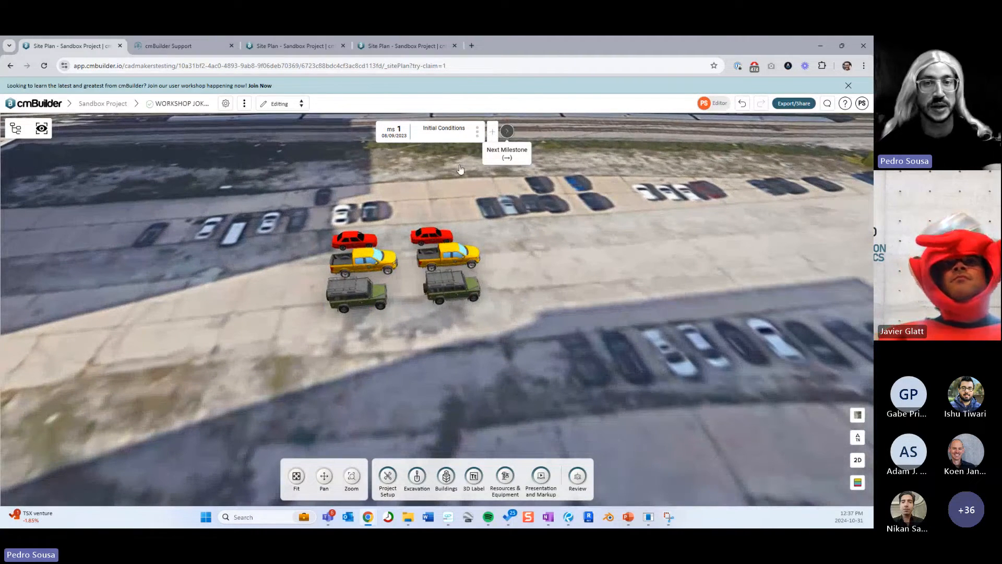
pyautogui.moveTo(410, 210); pyautogui.dragTo(364, 258)
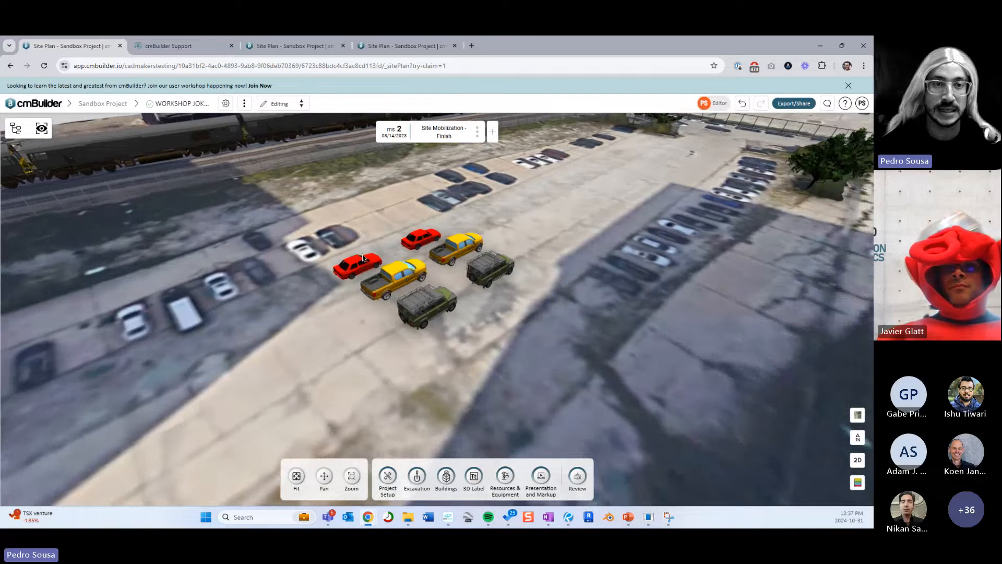
pyautogui.click(368, 267)
pyautogui.keyDown('shift'); pyautogui.click(372, 287); pyautogui.keyUp('shift')
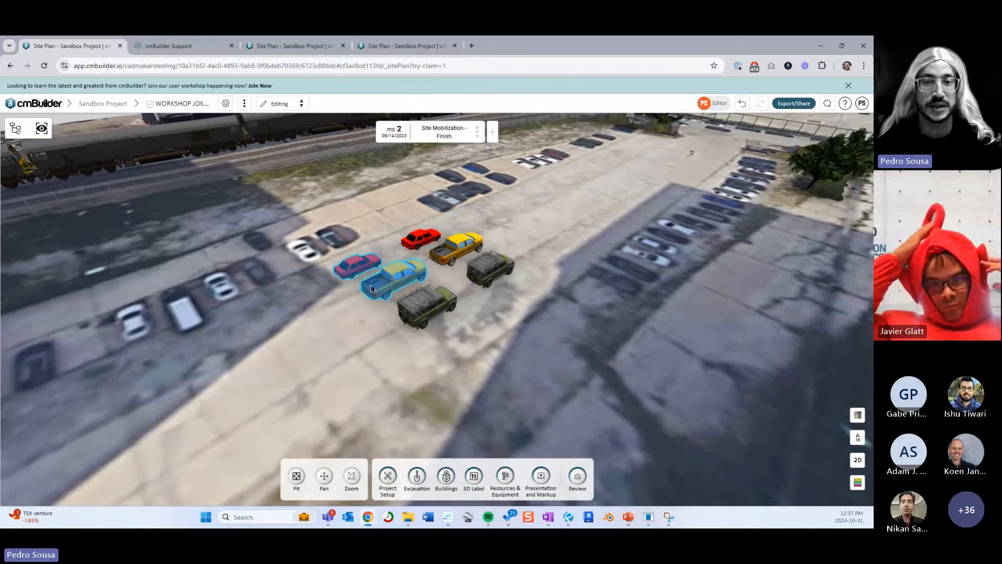
pyautogui.rightClick(372, 288)
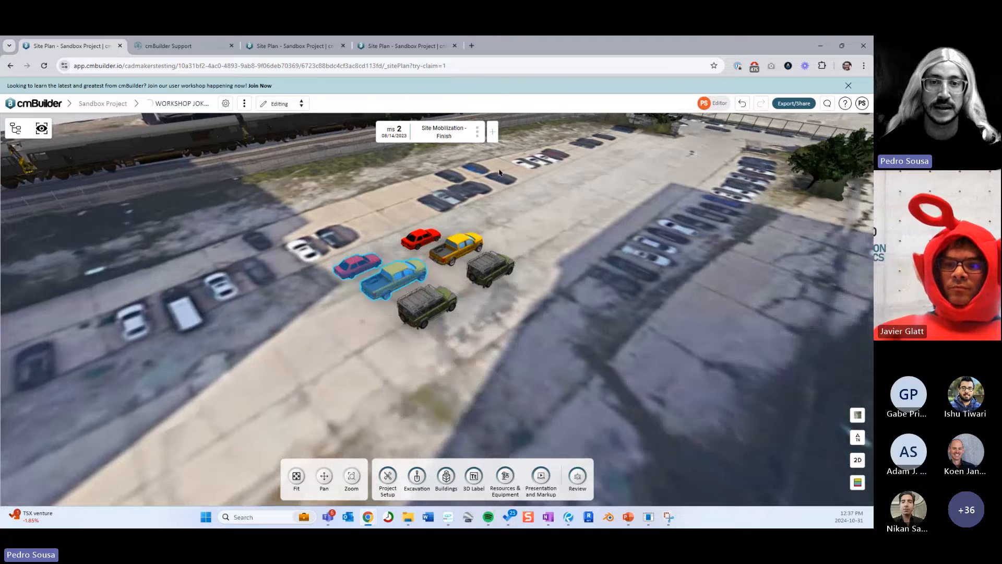
# - Advance to the Excavation - Finish milestone and set the three original vehicles to begin from it
pyautogui.press('Right')
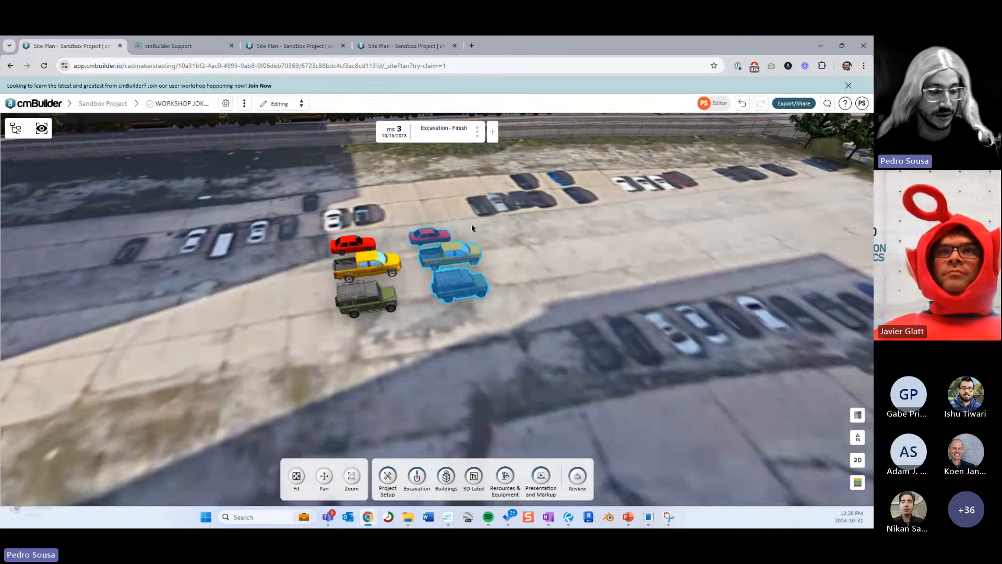
pyautogui.rightClick(441, 264)
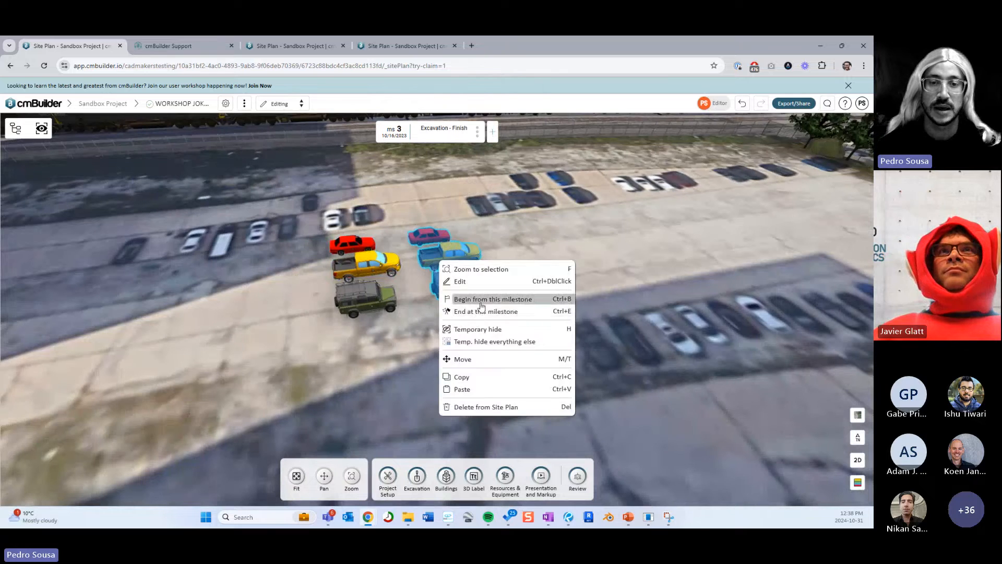
pyautogui.click(485, 299)
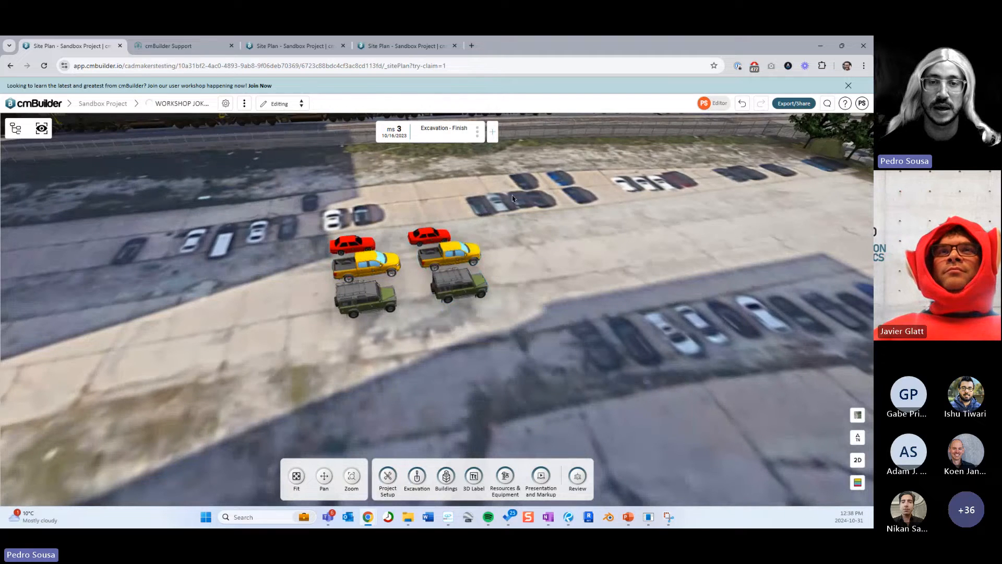
# - Advance to the P04- Pour 1 - Finish milestone and set the pasted Land Rover Defender to begin from it
pyautogui.press('Right')
pyautogui.rightClick(377, 296)
pyautogui.click(427, 336)
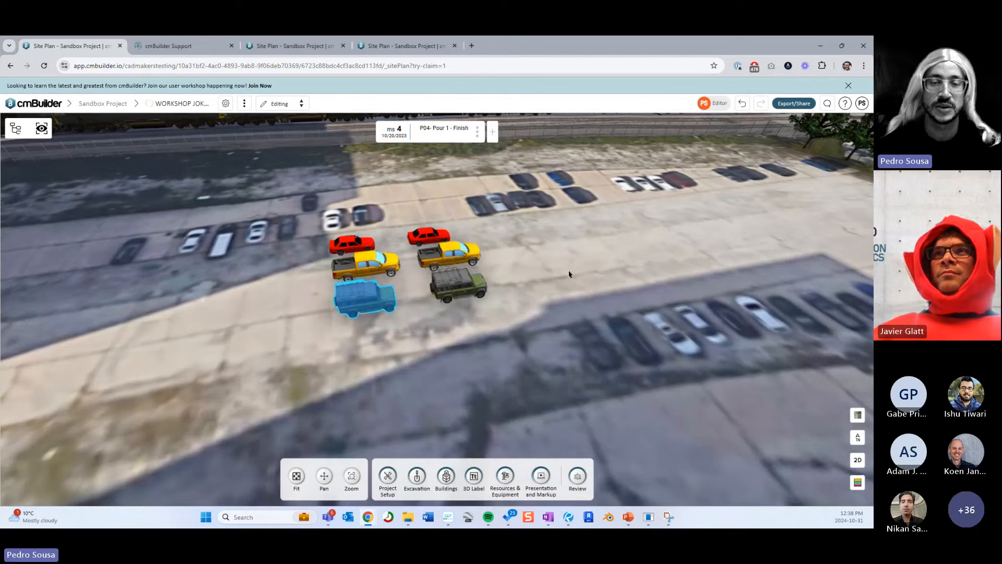
# - Step through the milestones back to Initial Conditions and forward to P04- Pour 1 - Finish to review when the vehicles appear
pyautogui.press('Left')
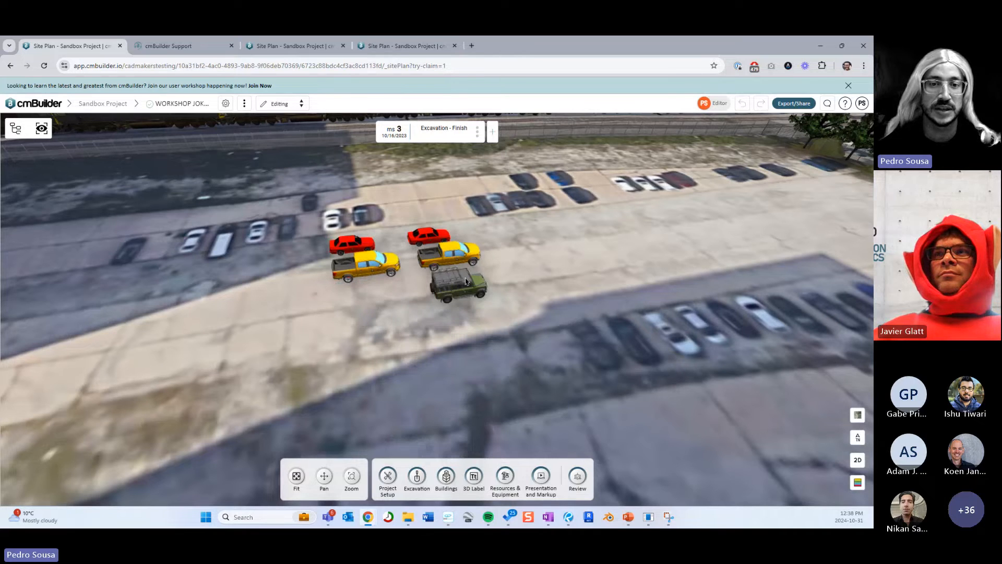
pyautogui.press('Left')
pyautogui.press('Left')
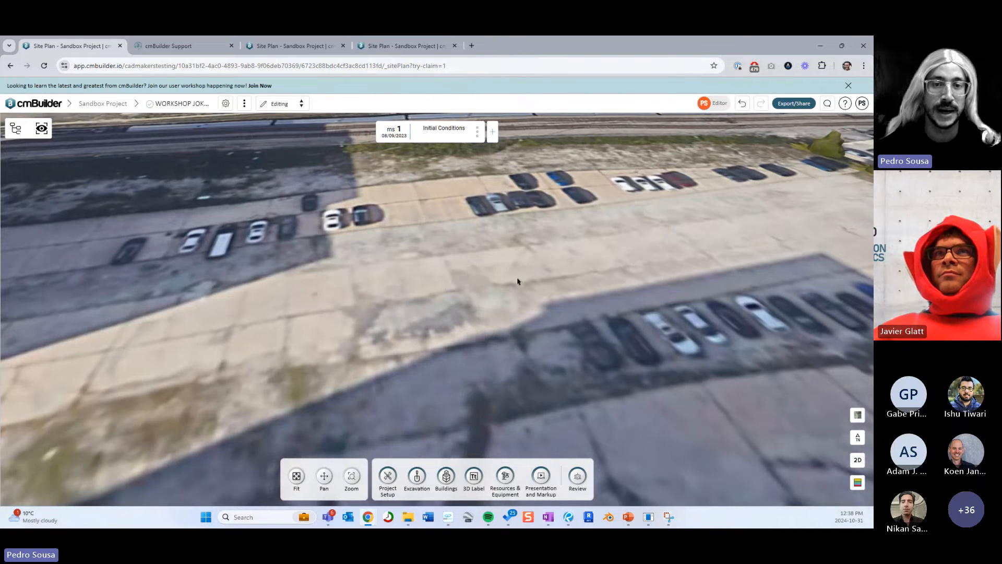
pyautogui.press('Right')
pyautogui.press('Right')
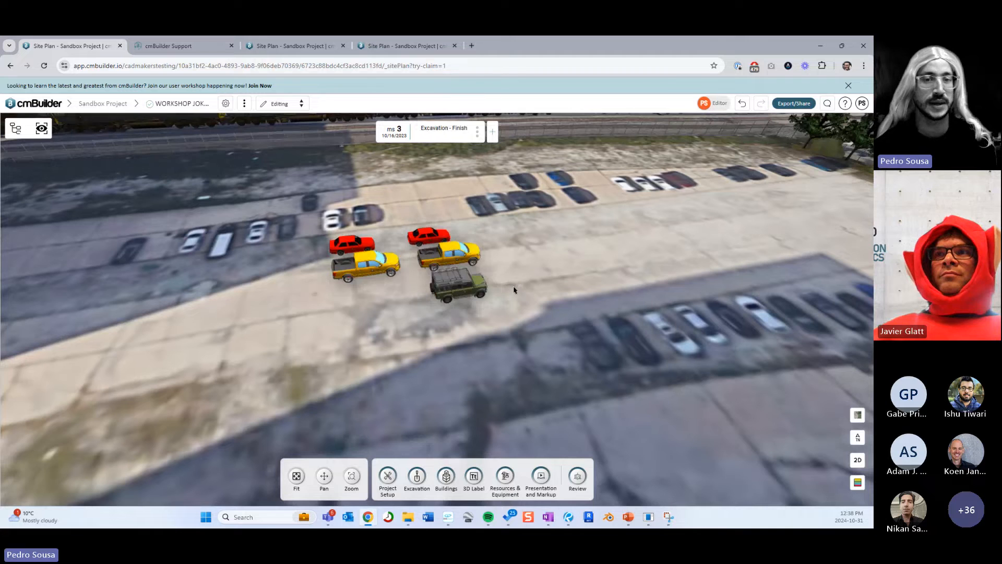
pyautogui.press('Right')
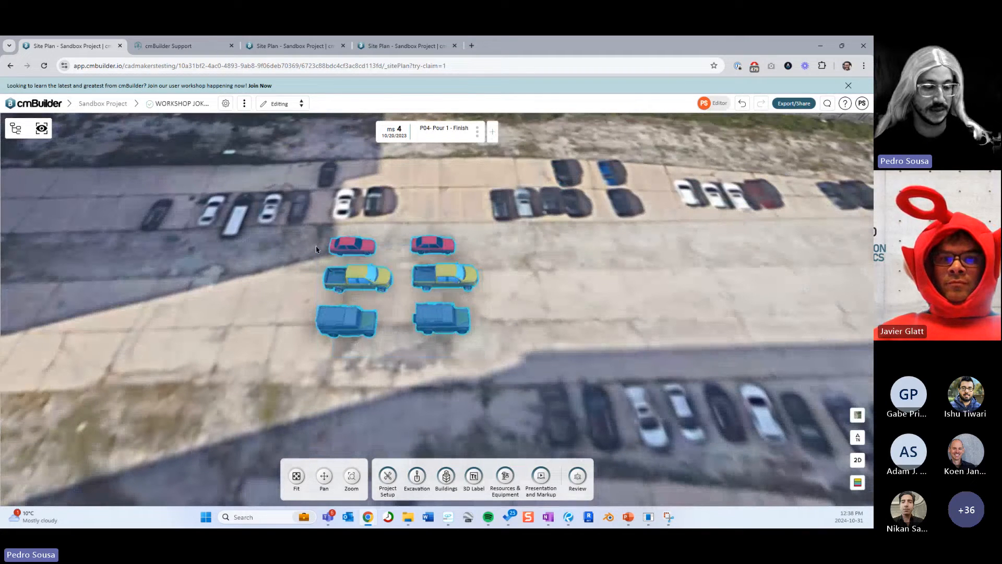
# - Undo the last resource sequence change, then copy all six vehicles and paste them beside the originals, finishing the multiple-resource edit
pyautogui.hotkey('ctrl', 'z')
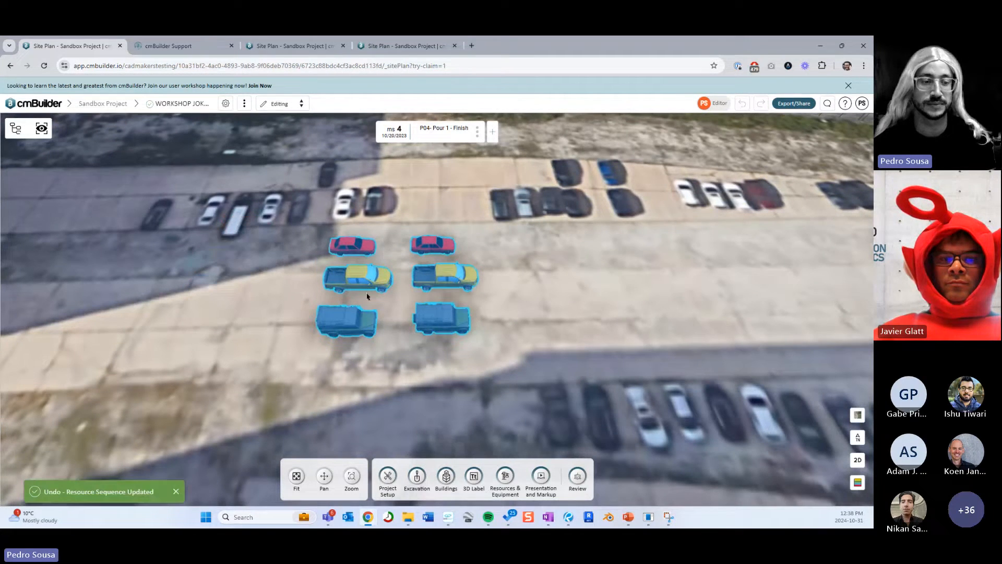
pyautogui.rightClick(357, 285)
pyautogui.click(394, 400)
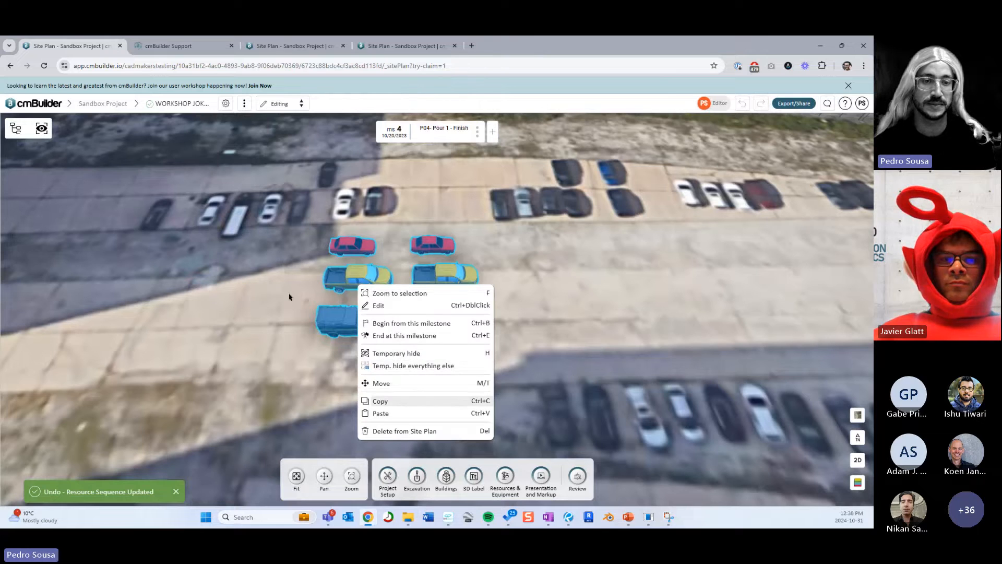
pyautogui.moveTo(143, 300); pyautogui.dragTo(325, 291, button='middle')
pyautogui.hotkey('ctrl', 'v')
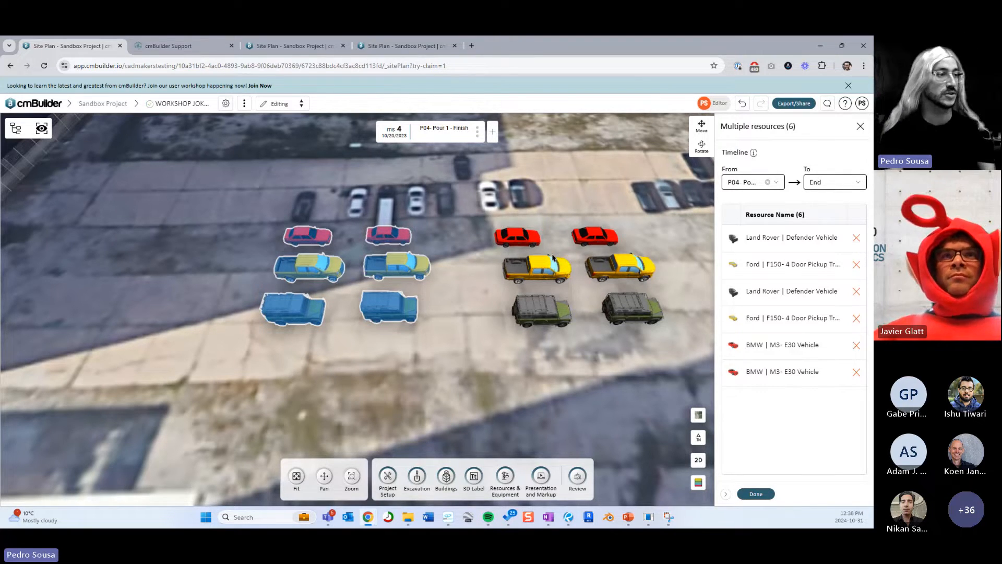
pyautogui.click(760, 494)
pyautogui.moveTo(403, 296); pyautogui.dragTo(431, 304)
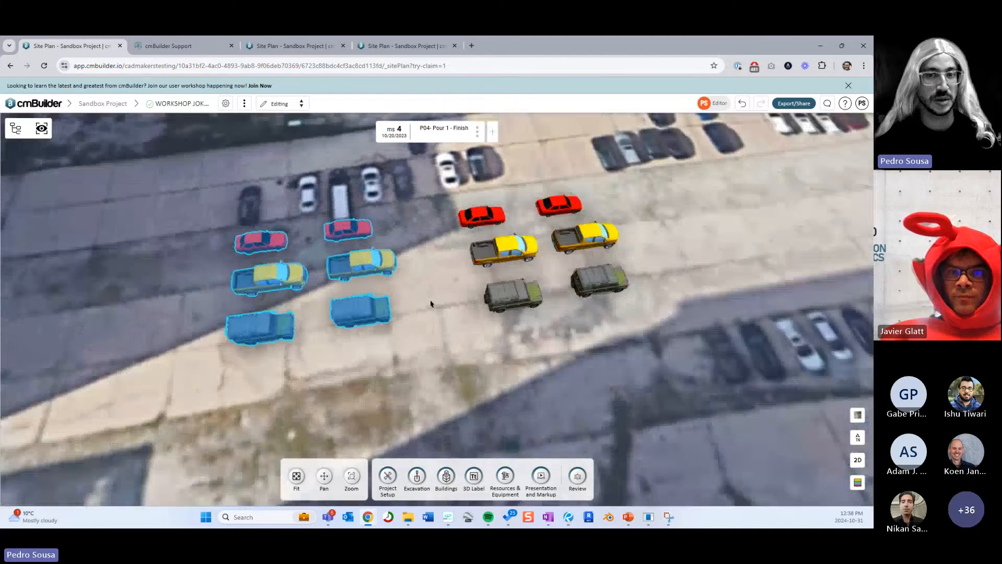
pyautogui.moveTo(619, 334); pyautogui.dragTo(597, 344)
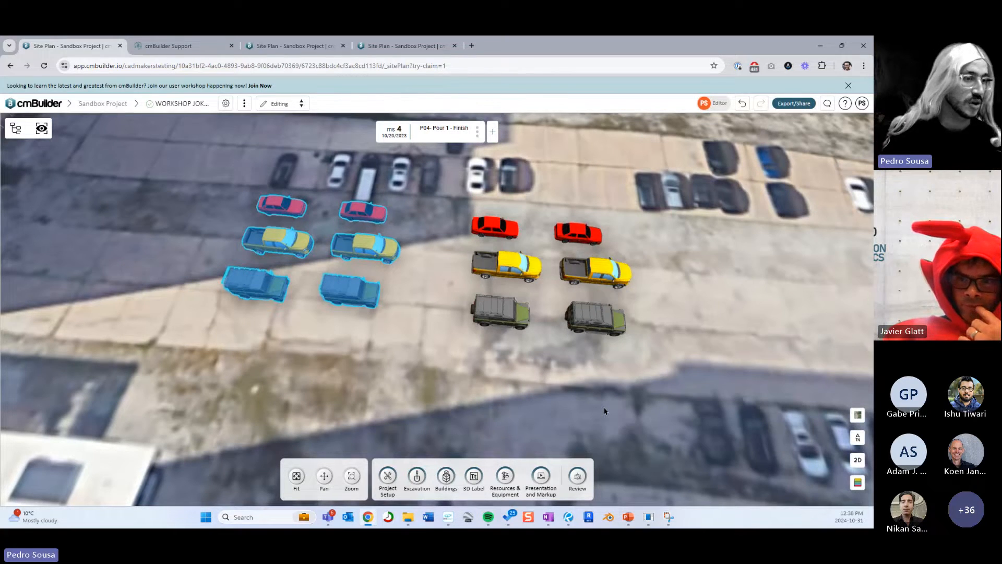
pyautogui.click(845, 103)
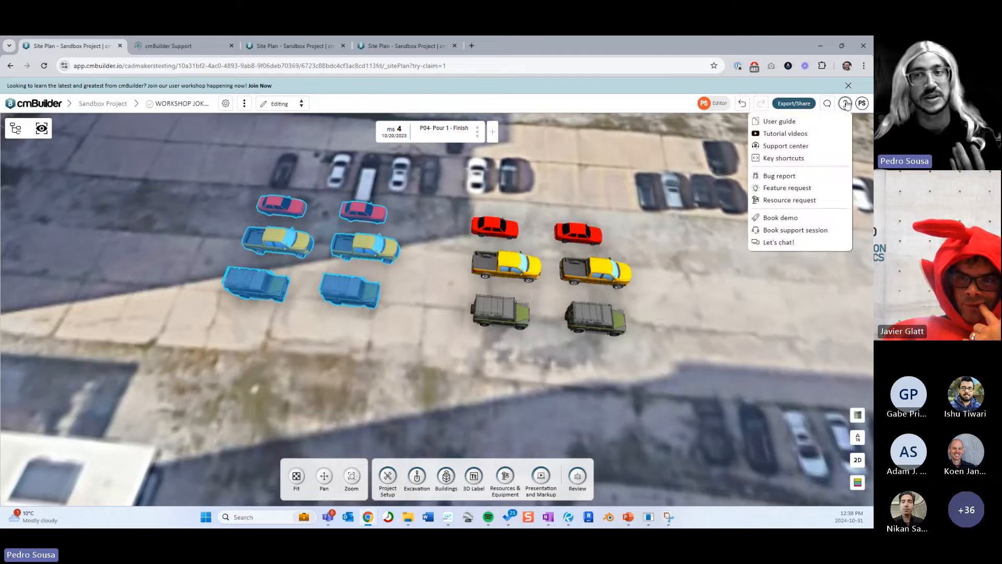
pyautogui.click(680, 228)
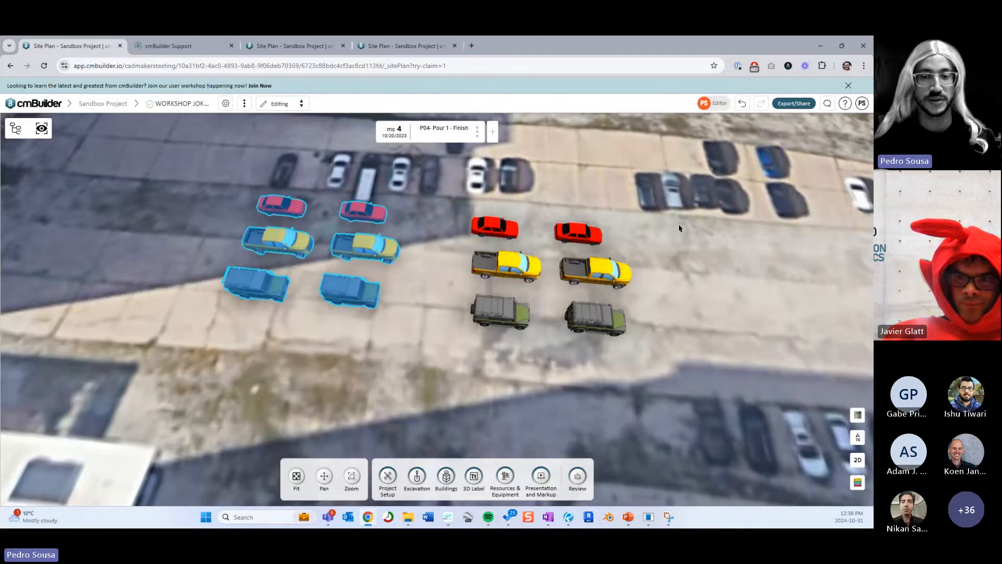
# - Switch to the workshop deck in PowerPoint, show the New User Guide Structure slide, and return to the browser
pyautogui.click(629, 518)
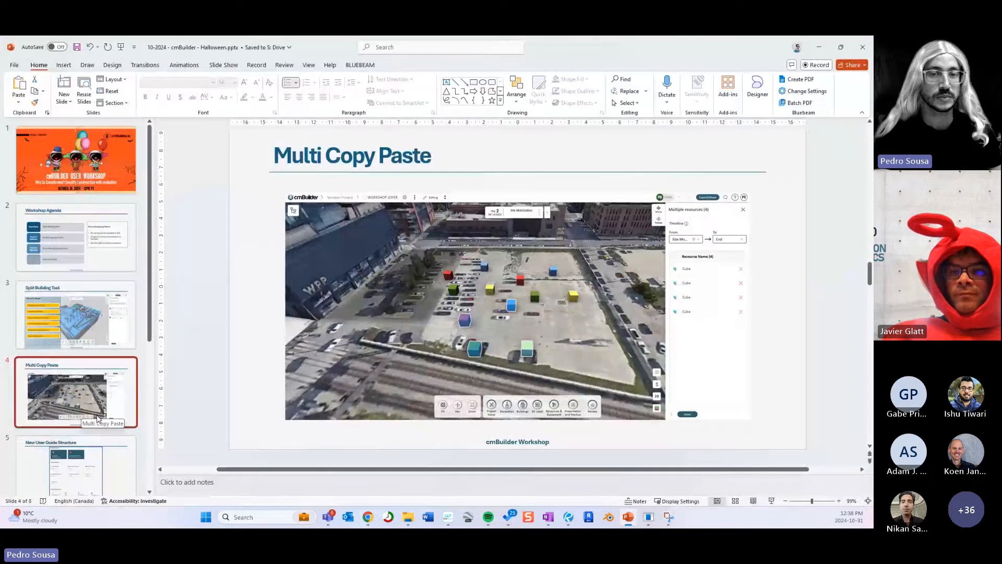
pyautogui.click(107, 473)
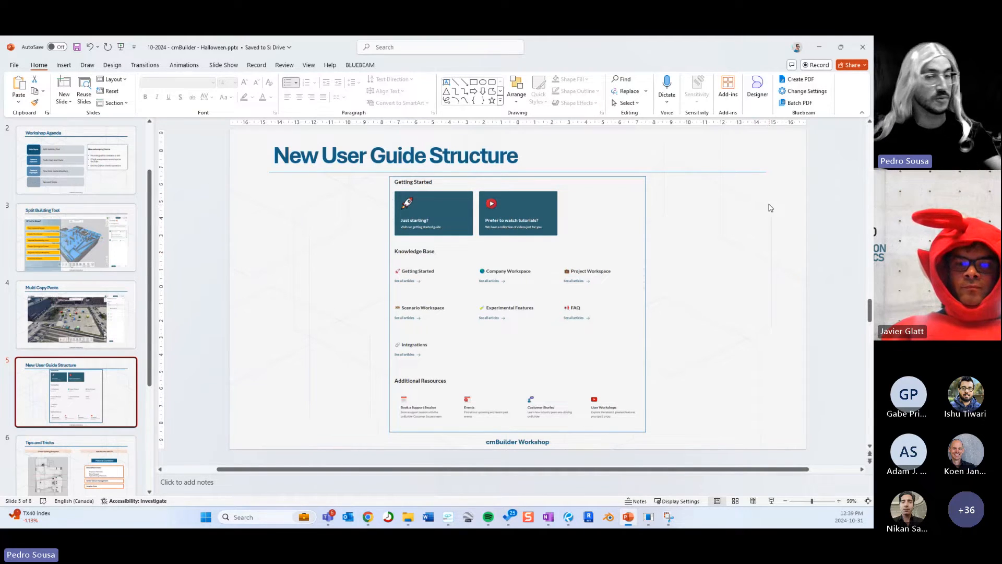
pyautogui.click(821, 49)
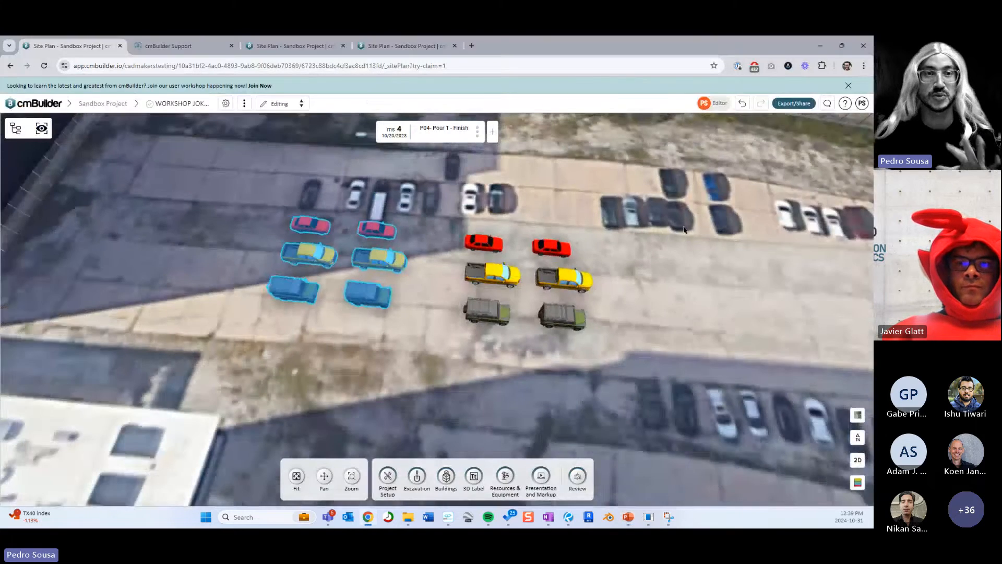
# - Look over the cmBuilder Support Center home page, from the welcome banner to the Additional Resources section
pyautogui.click(205, 45)
pyautogui.scroll(6, 586, 202)
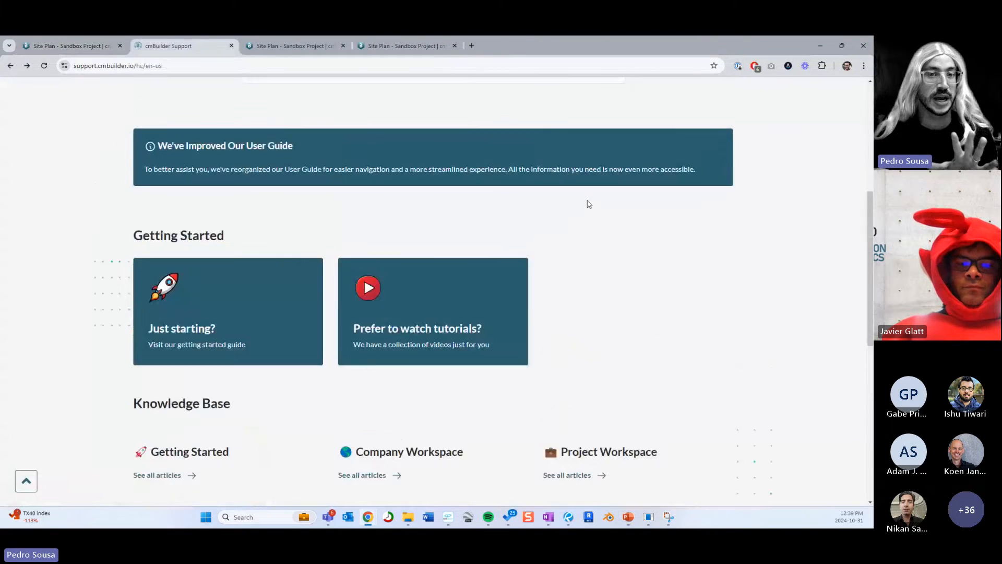
pyautogui.scroll(1, 431, 191)
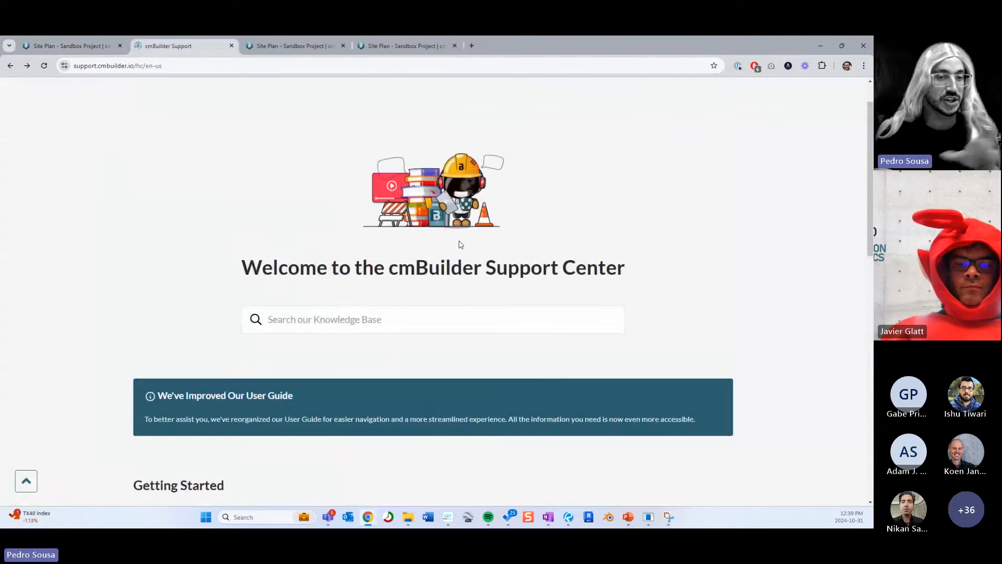
pyautogui.scroll(-5, 575, 305)
pyautogui.scroll(4, 580, 277)
pyautogui.scroll(-4, 578, 285)
pyautogui.scroll(-8, 574, 284)
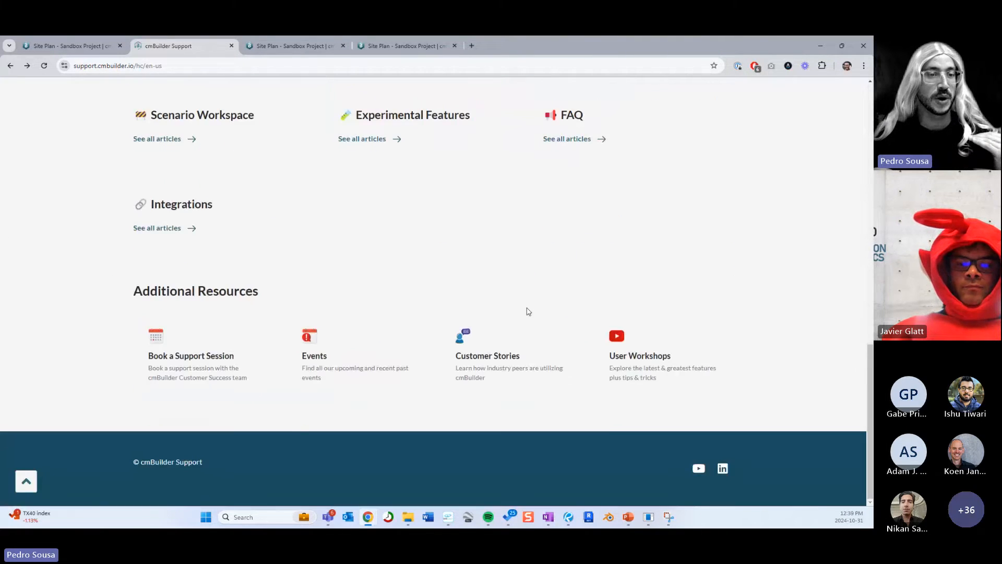
pyautogui.scroll(7, 527, 311)
pyautogui.scroll(1, 315, 222)
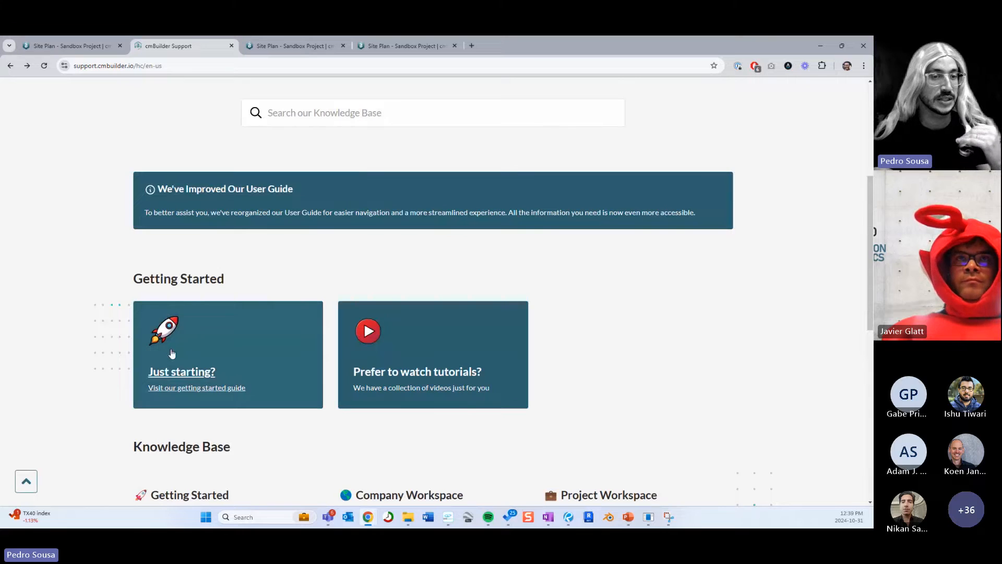
pyautogui.scroll(1, 173, 354)
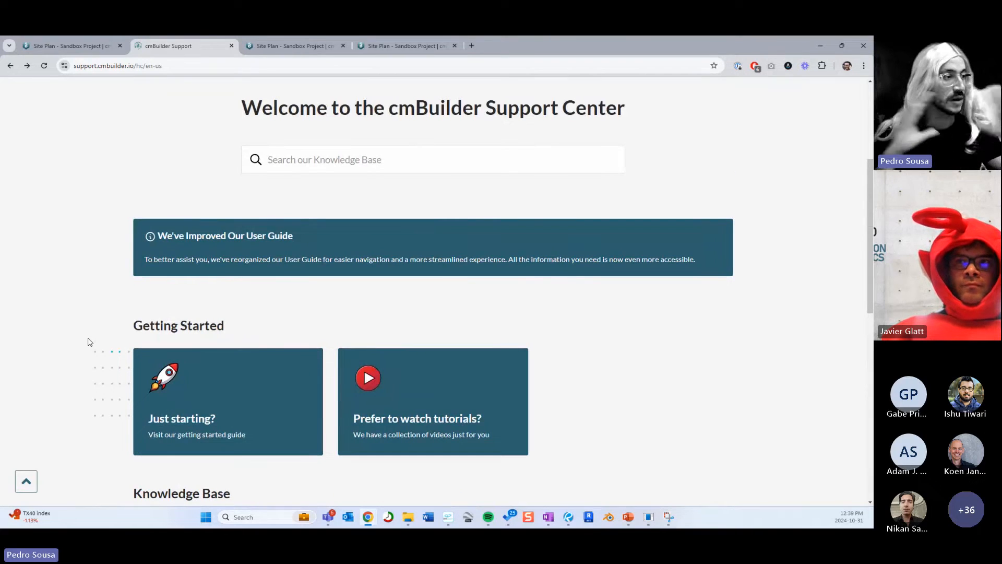
# - Open the support center from the site plan's help options, then close the duplicate page and go back to the existing one
pyautogui.click(97, 47)
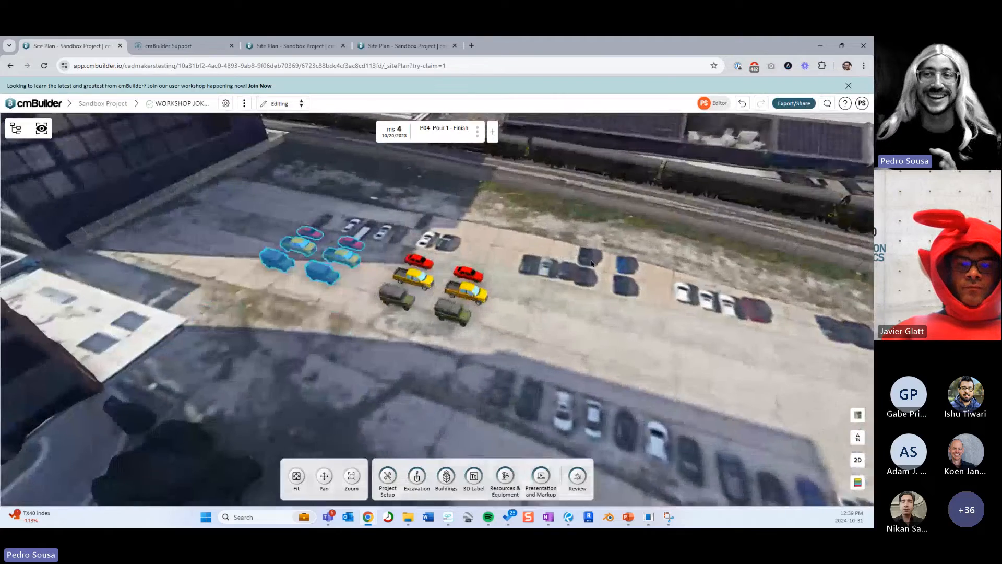
pyautogui.moveTo(591, 263); pyautogui.dragTo(569, 250, button='middle')
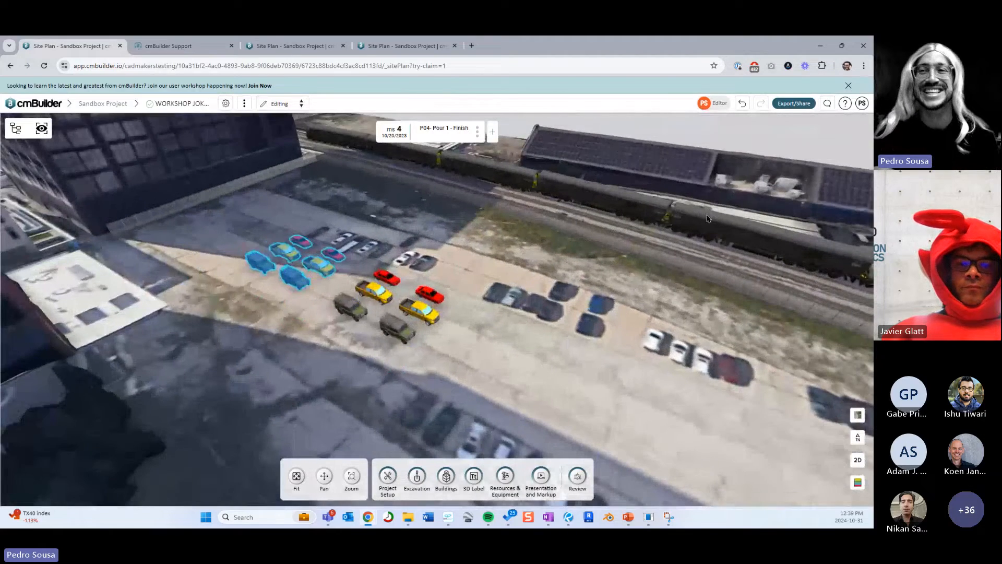
pyautogui.click(845, 104)
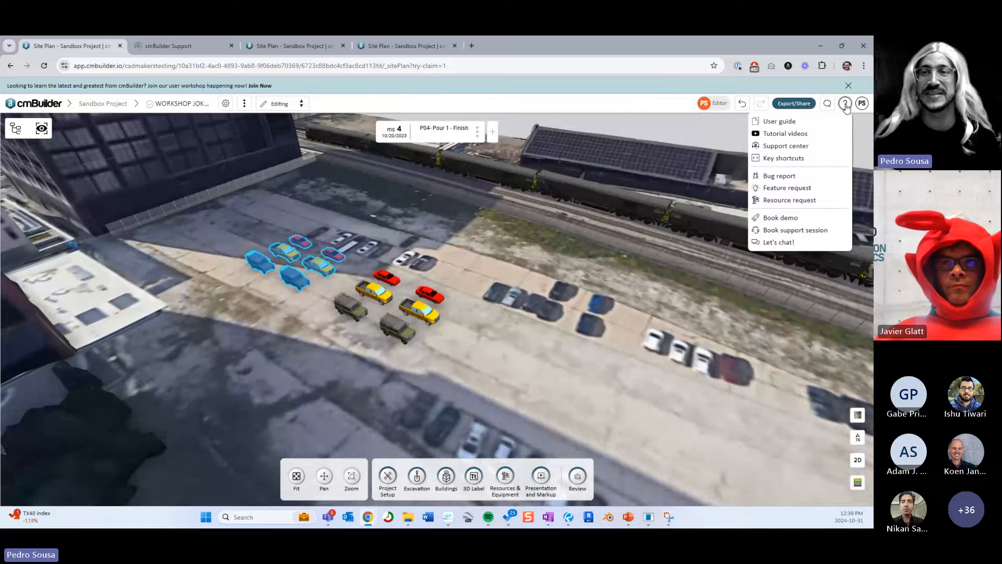
pyautogui.click(801, 146)
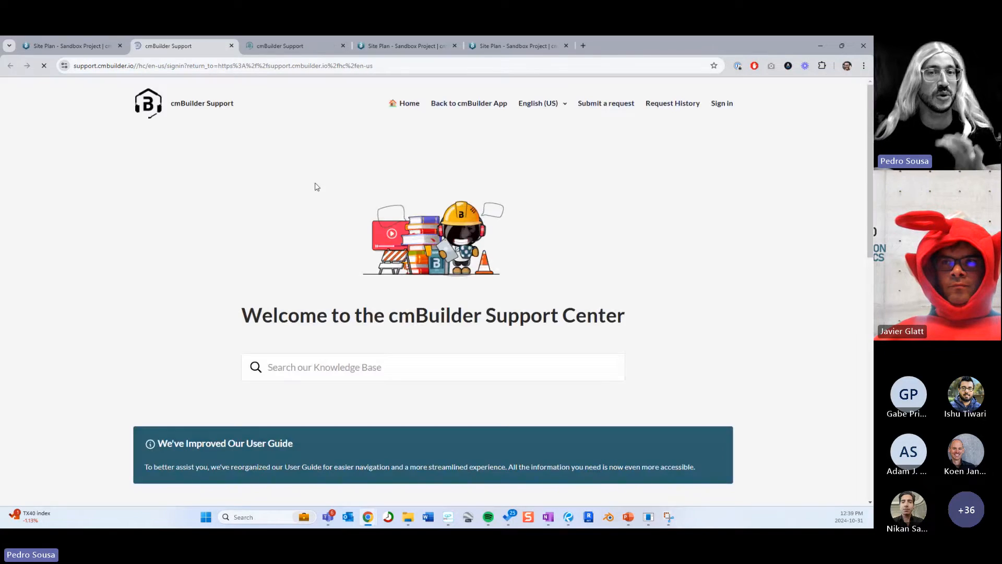
pyautogui.click(231, 46)
pyautogui.click(178, 46)
# - Examine the user guide announcement, Getting Started cards and Knowledge Base categories on the Support Center home page
pyautogui.scroll(4, 537, 232)
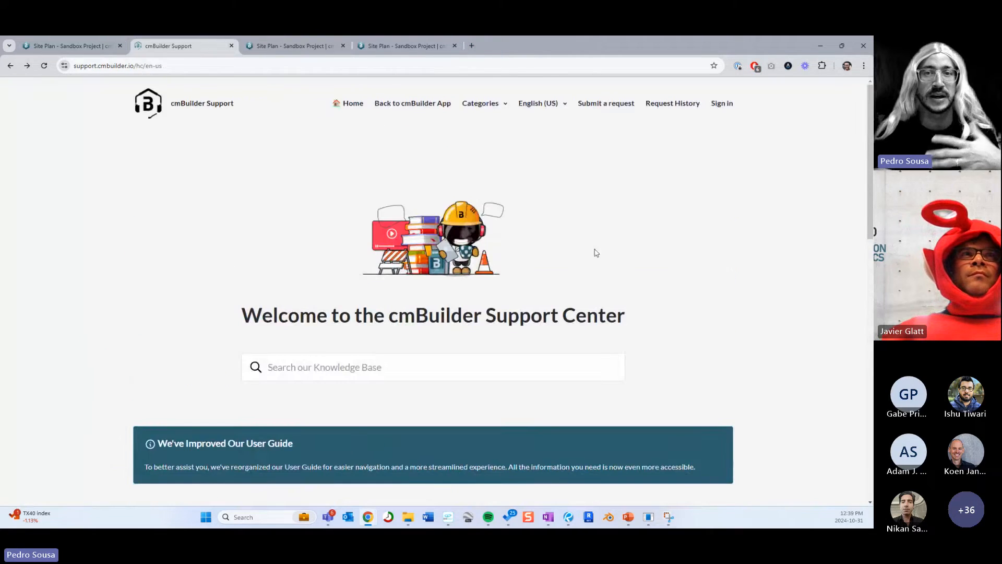
pyautogui.scroll(-4, 523, 265)
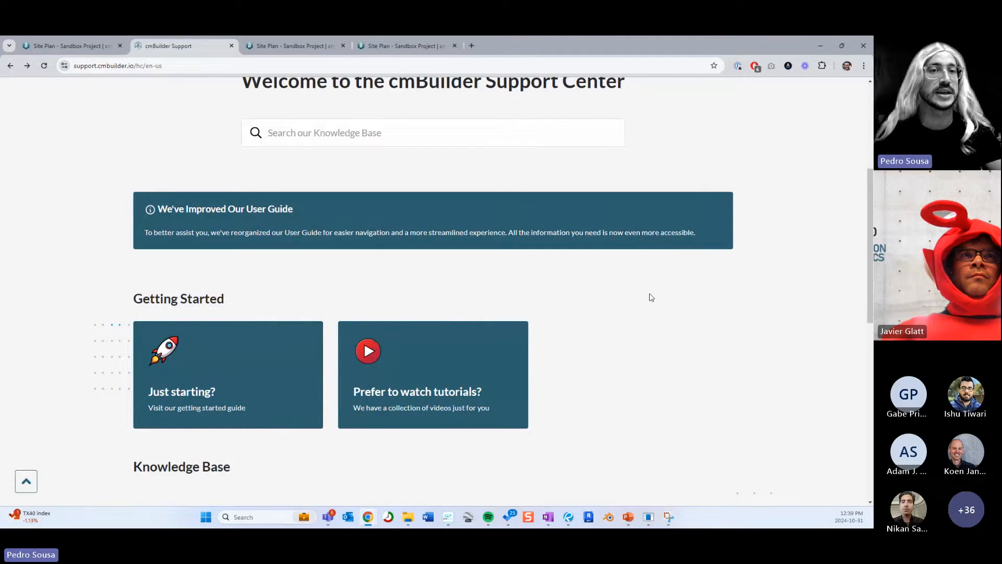
pyautogui.scroll(-1, 592, 305)
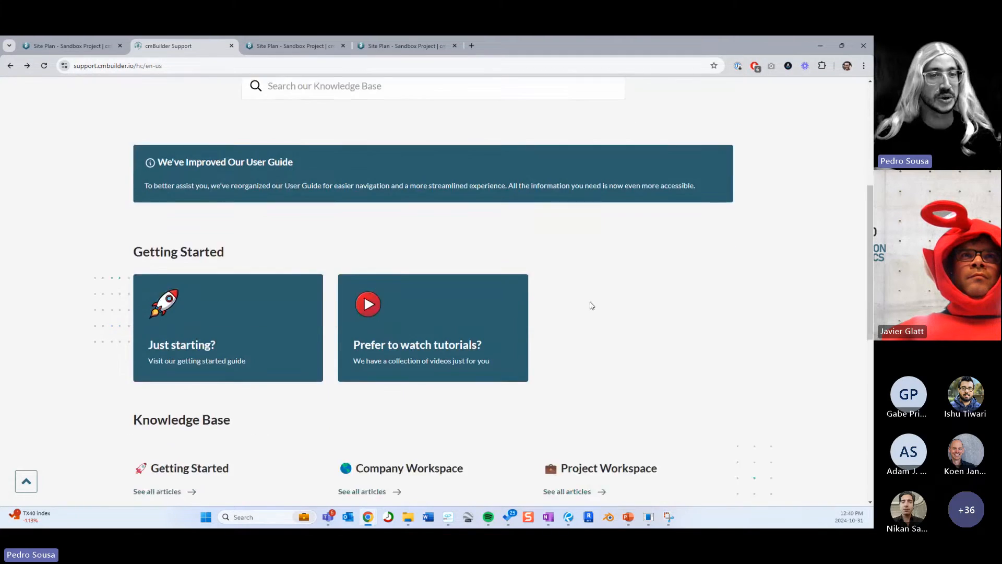
pyautogui.scroll(2, 281, 342)
pyautogui.moveTo(134, 347); pyautogui.dragTo(230, 349)
pyautogui.click(304, 343)
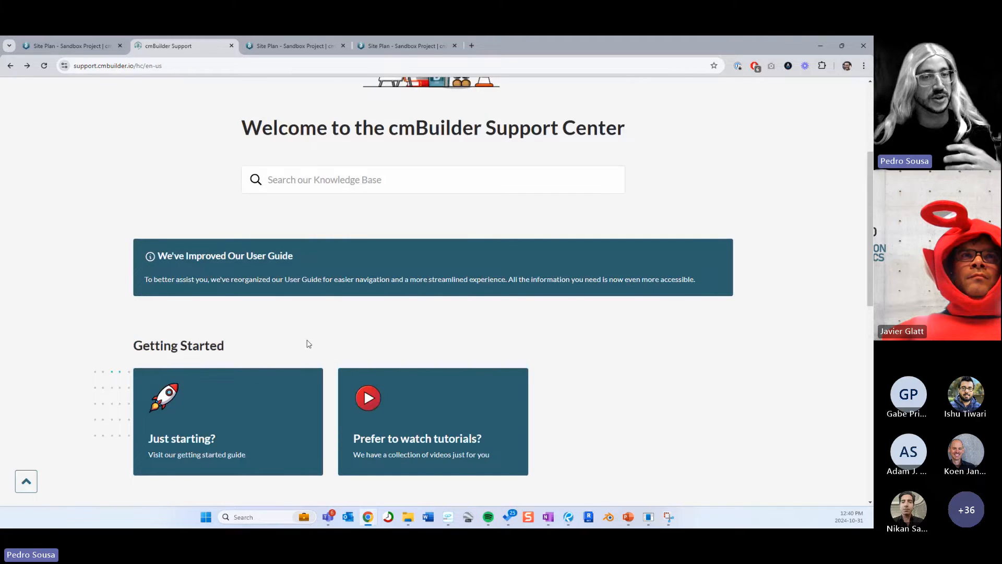
pyautogui.scroll(-2, 318, 329)
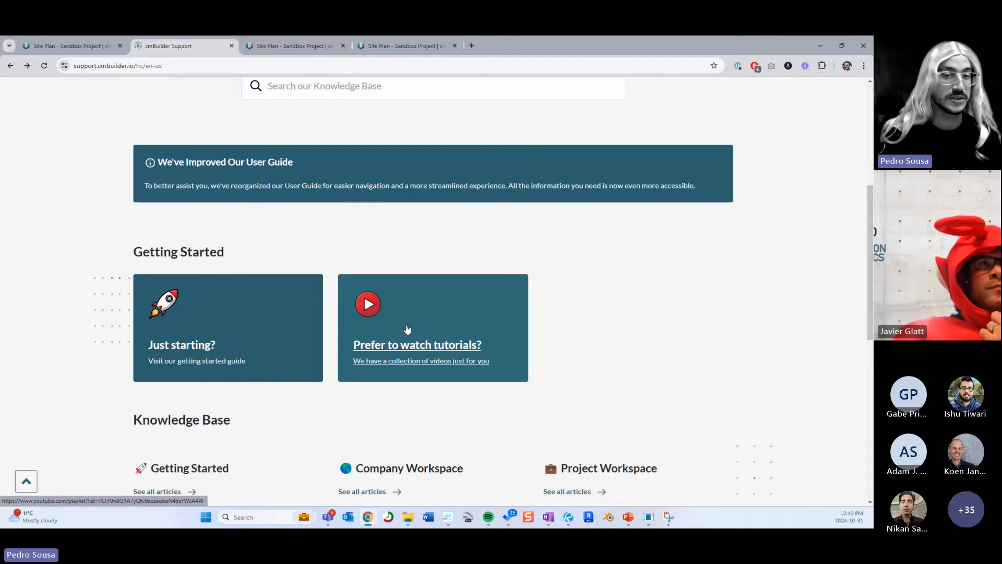
pyautogui.scroll(-1, 574, 289)
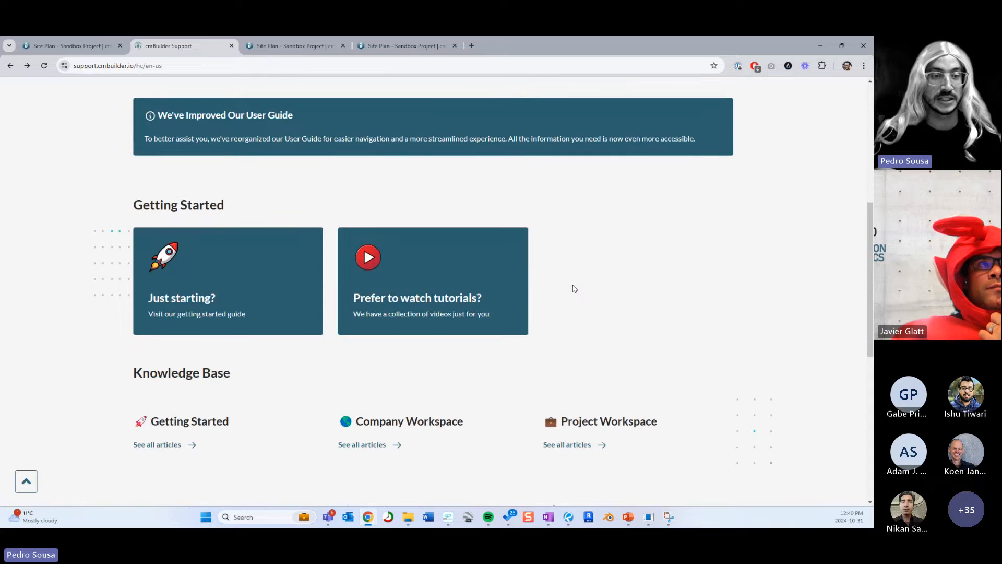
pyautogui.scroll(-4, 570, 284)
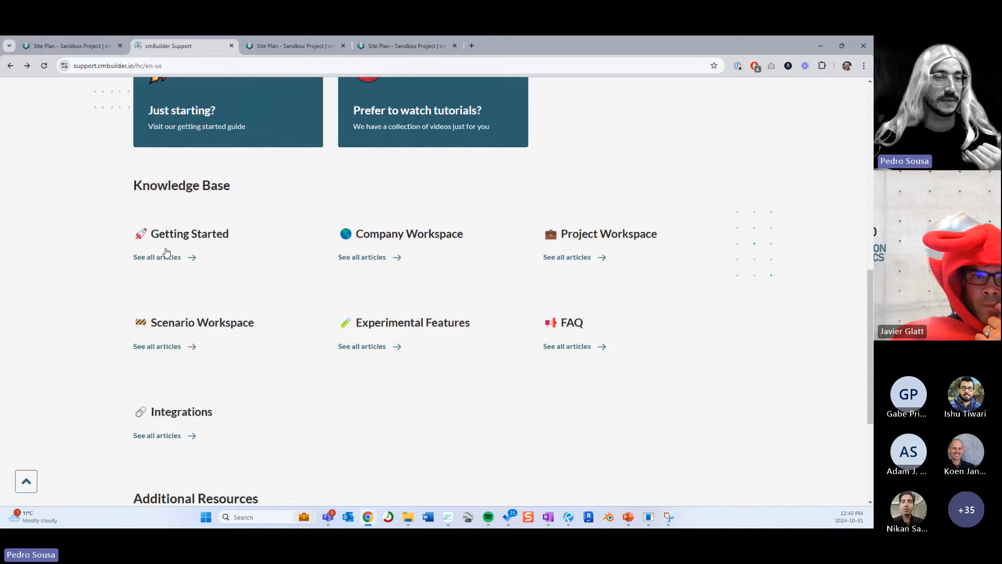
pyautogui.scroll(1, 218, 130)
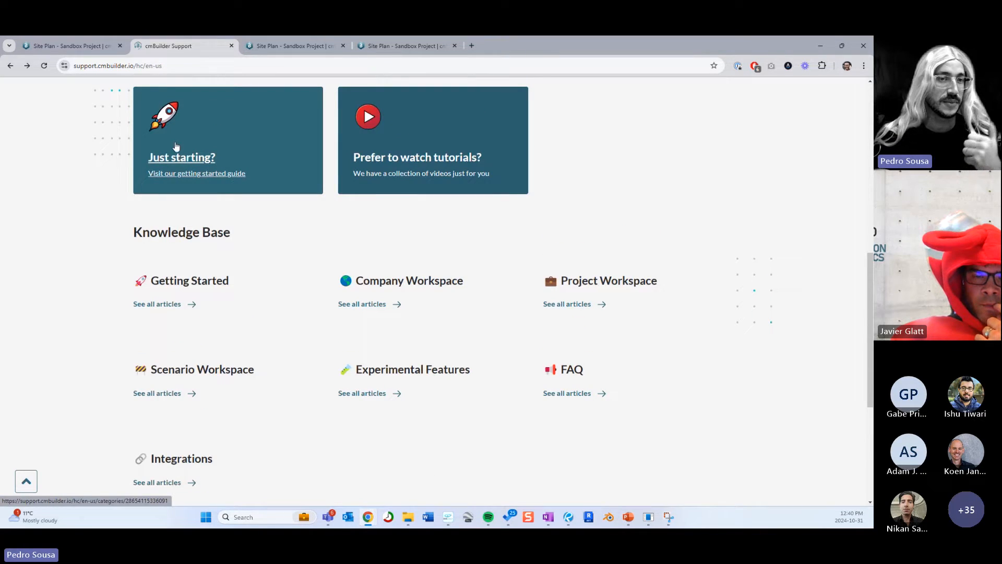
pyautogui.scroll(-1, 462, 286)
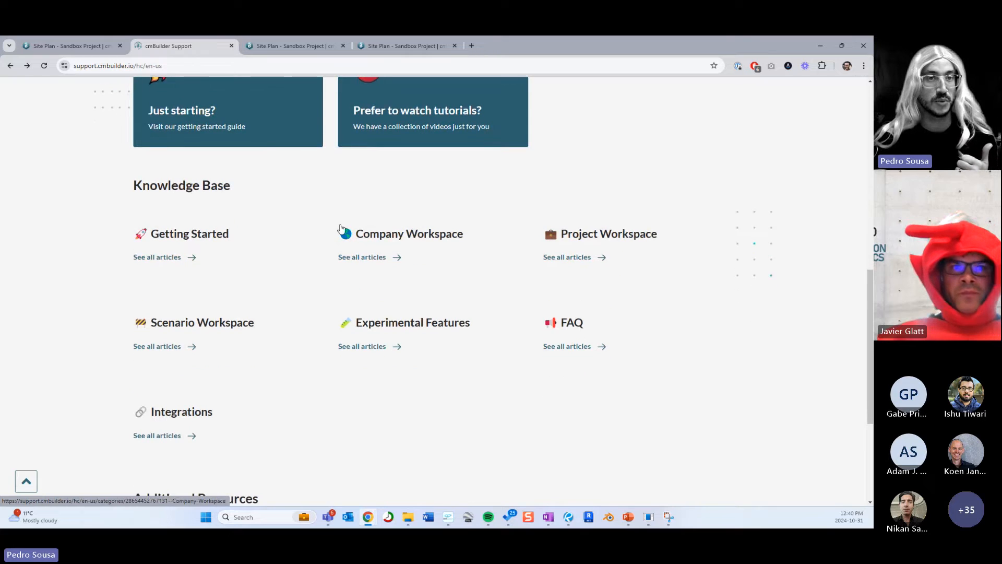
# - Switch to the WORKSHOP JOKER site plan showing the tower and go up to the company's Projects page
pyautogui.click(294, 46)
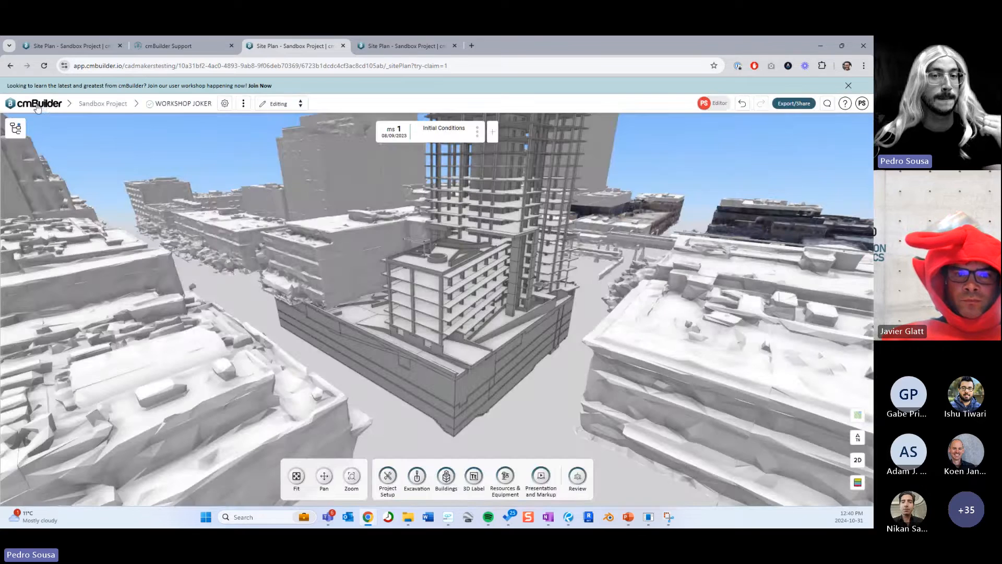
pyautogui.click(37, 106)
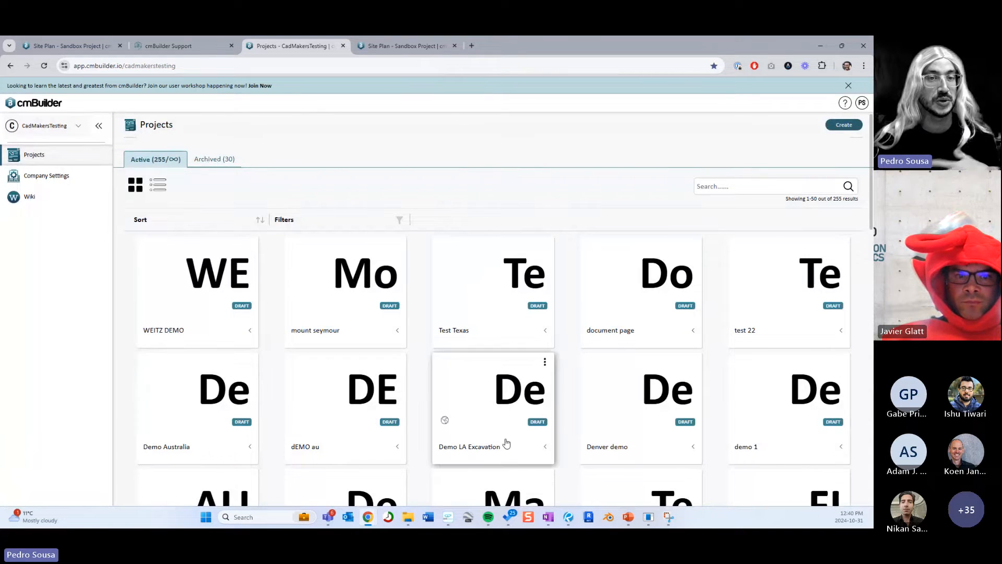
pyautogui.moveTo(174, 46)
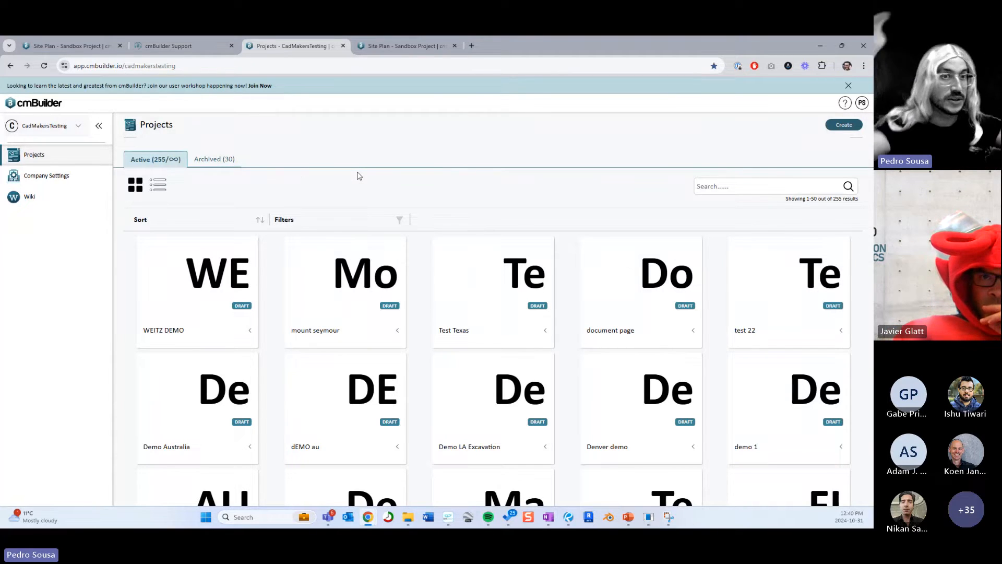
# - Compare the Company Workspace category in the Support Center with the company's Projects page, and open the mount seymour project
pyautogui.hotkey('ctrl', 'shift', 'Tab')
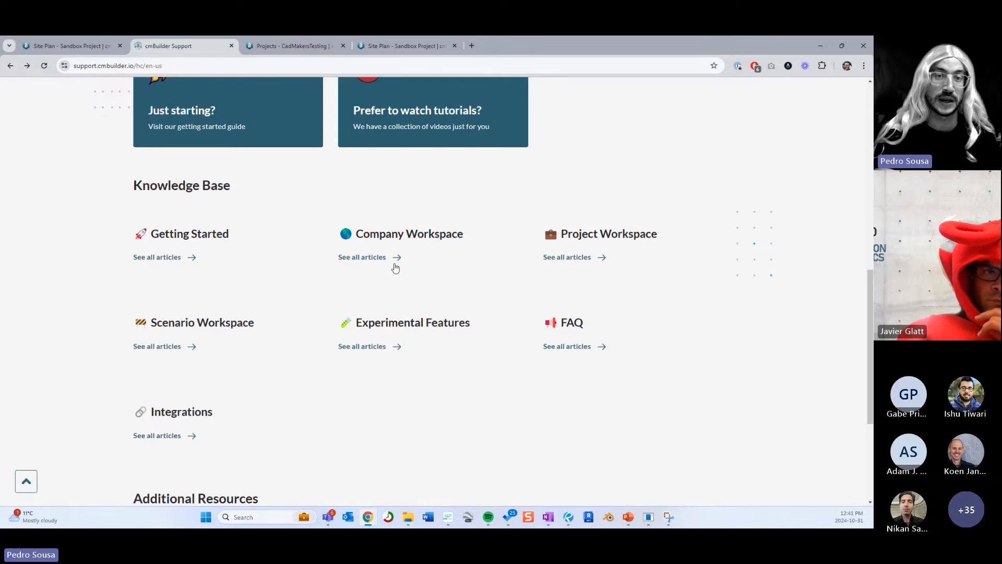
pyautogui.click(326, 46)
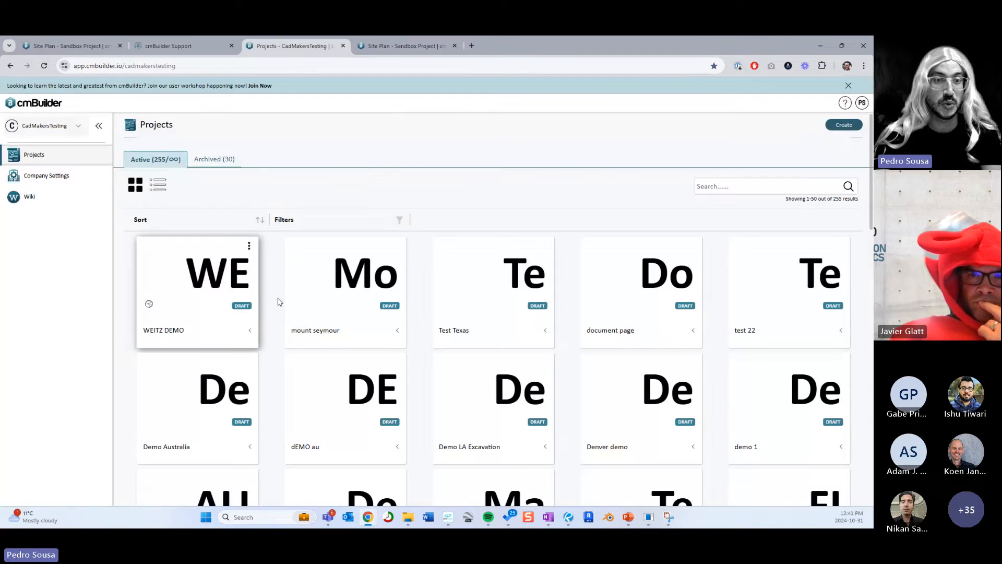
pyautogui.click(389, 288)
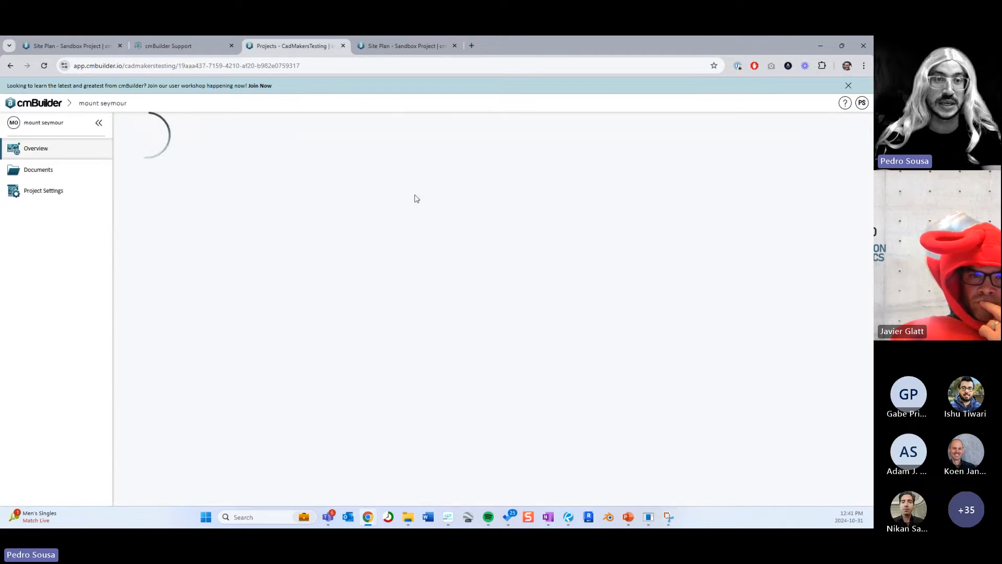
# - Compare the Project Workspace category in the Support Center with the mount seymour project overview, ending on the Knowledge Base
pyautogui.click(190, 47)
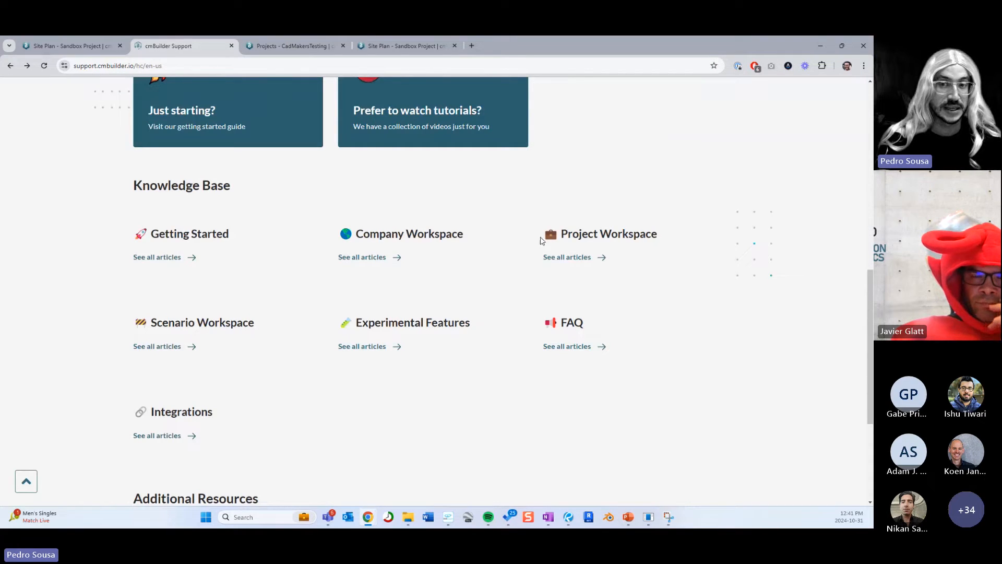
pyautogui.click(296, 45)
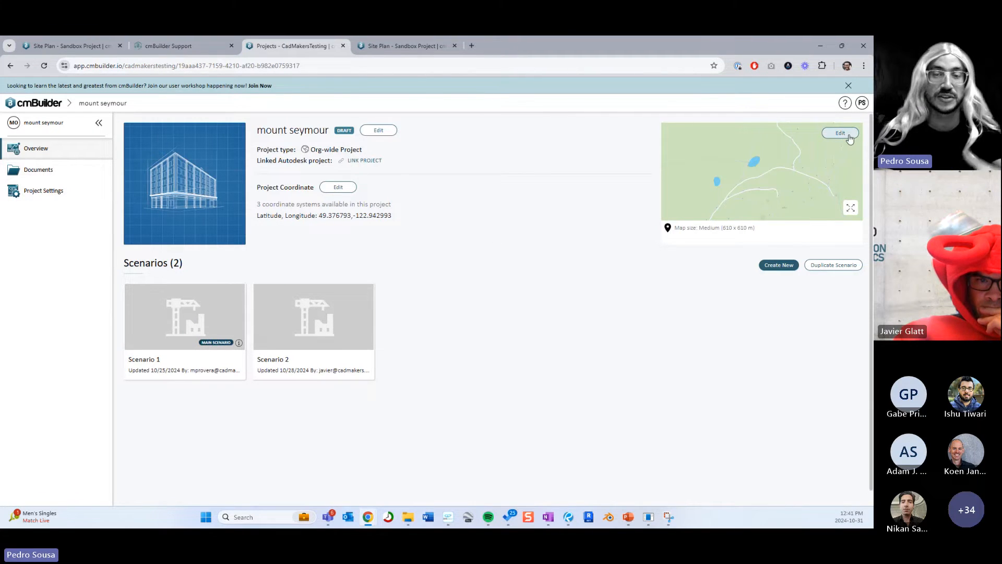
pyautogui.click(172, 45)
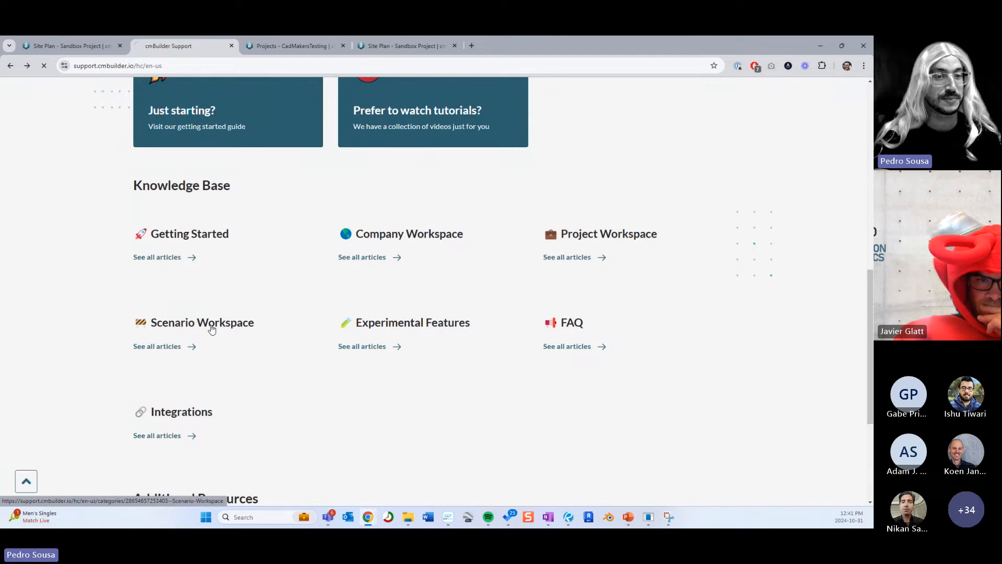
# - Open the Scenario Workspace category in the Support Center, view the parked vehicles in the WORKSHOP JOKER site plan, and reload the site plan
pyautogui.click(253, 320)
pyautogui.click(73, 46)
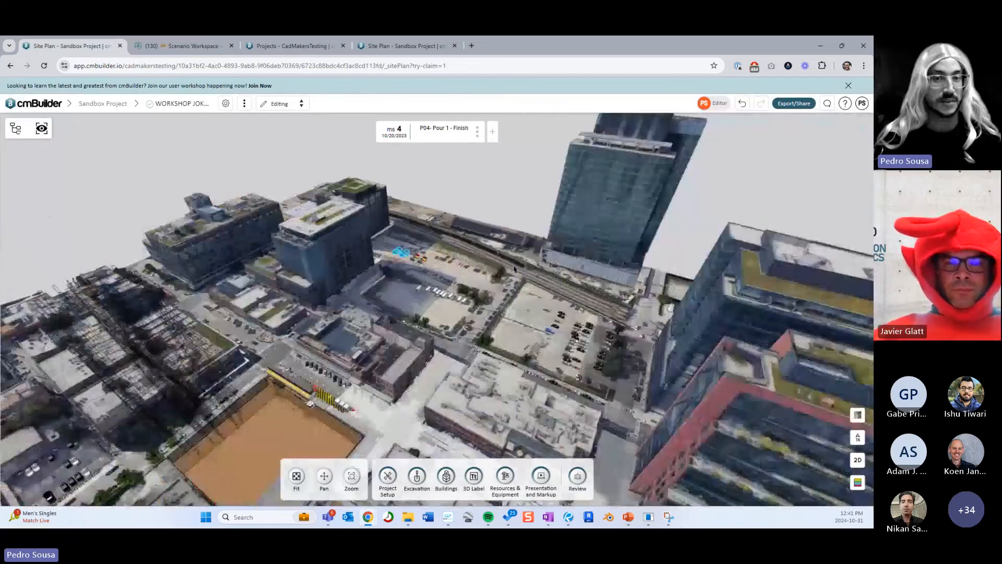
pyautogui.scroll(-2, 514, 269)
pyautogui.moveTo(514, 269); pyautogui.dragTo(477, 334)
pyautogui.scroll(5, 430, 346)
pyautogui.scroll(4, 435, 334)
pyautogui.moveTo(477, 333); pyautogui.dragTo(489, 315, button='right')
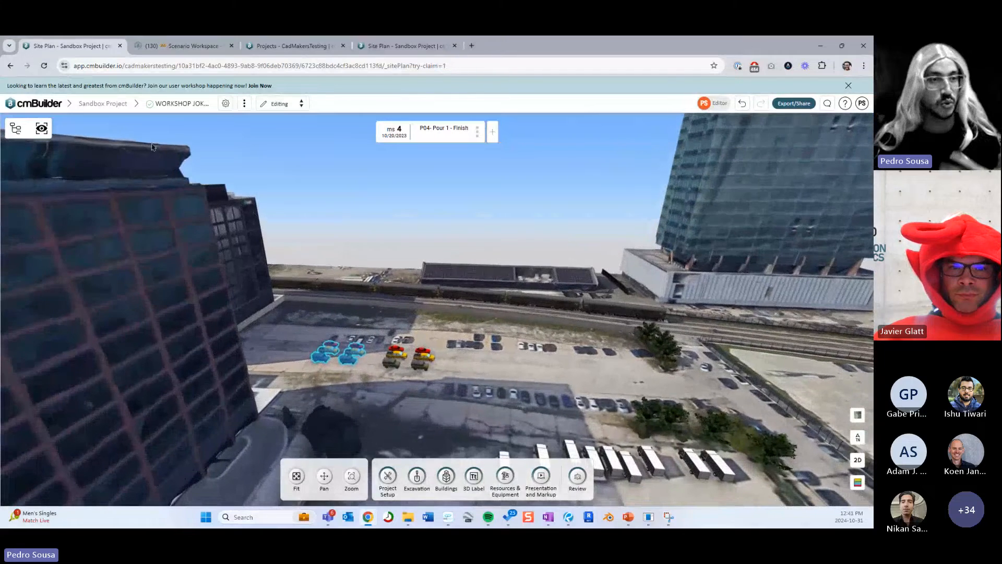
pyautogui.click(44, 66)
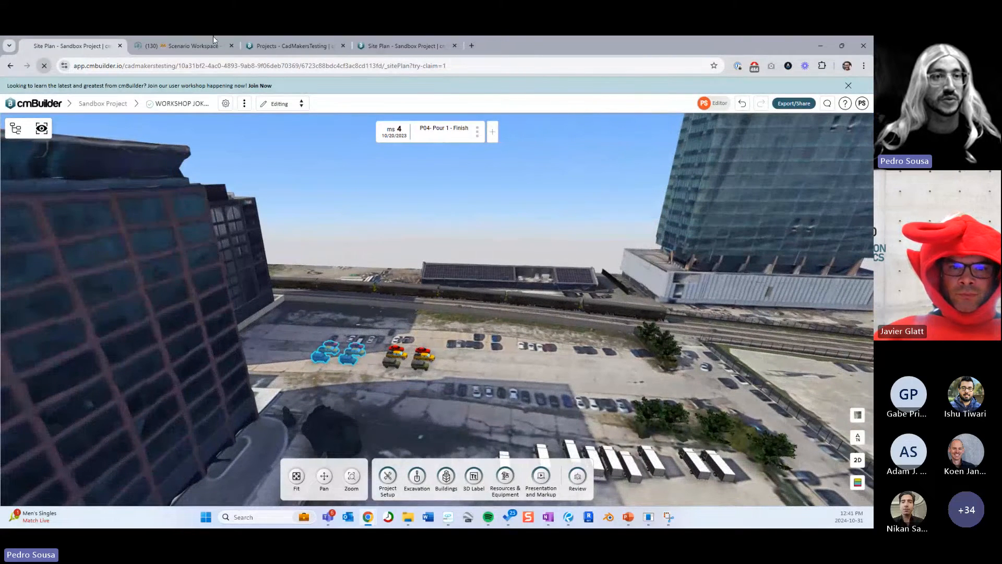
# - Look over the Scenario Workspace article list in the Support Center and return to its home page
pyautogui.hotkey('ctrl', 'Tab')
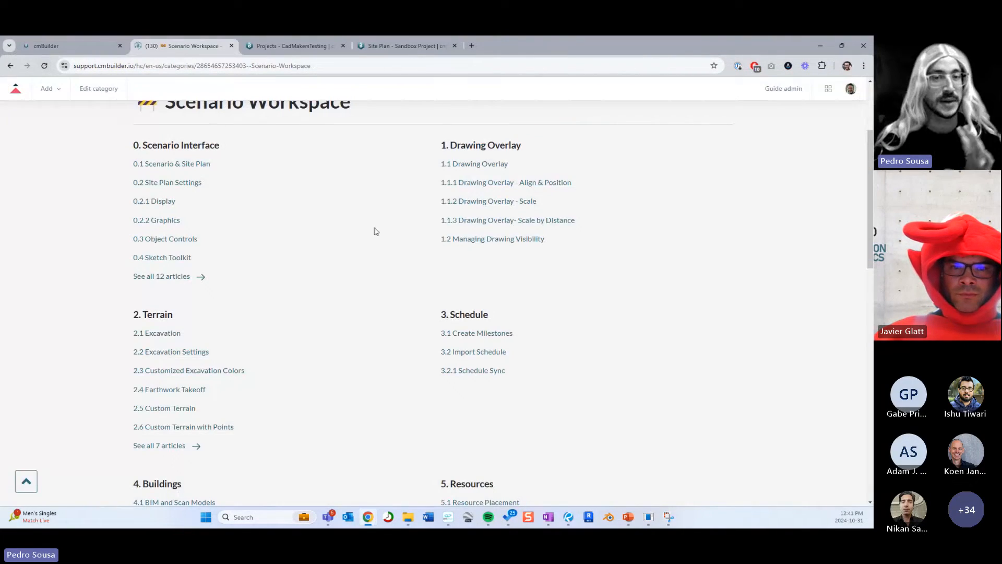
pyautogui.click(10, 66)
pyautogui.scroll(-2, 347, 385)
pyautogui.scroll(10, 326, 368)
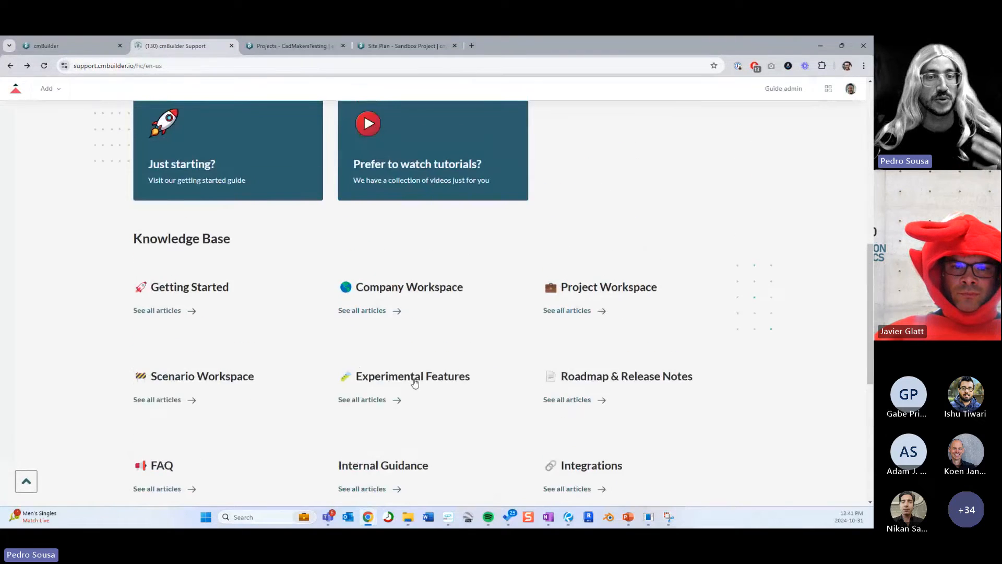
# - Sign out of the Support Center account, check the New User Guide Structure slide in PowerPoint, and return to the Support Center home page
pyautogui.click(731, 131)
pyautogui.click(731, 182)
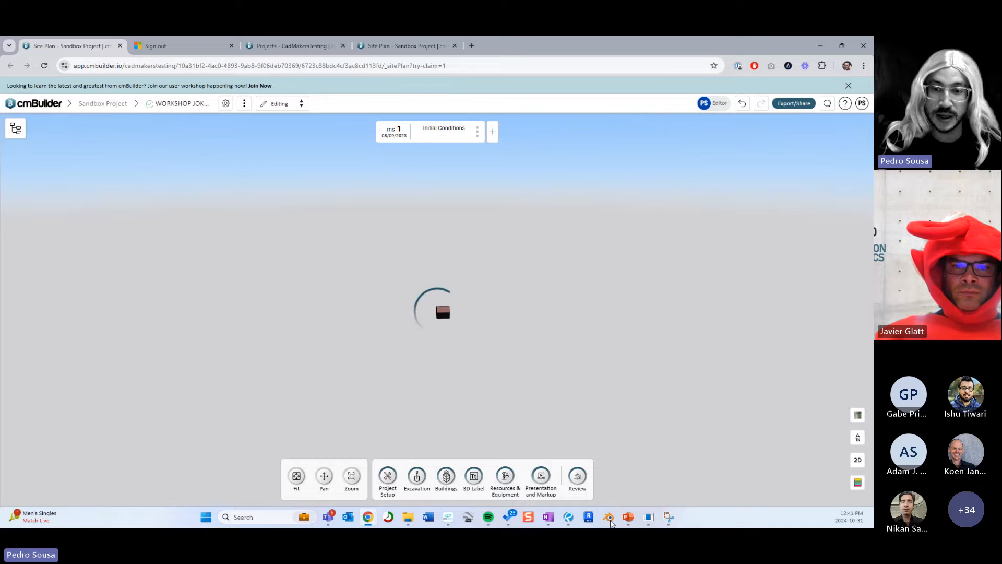
pyautogui.click(628, 517)
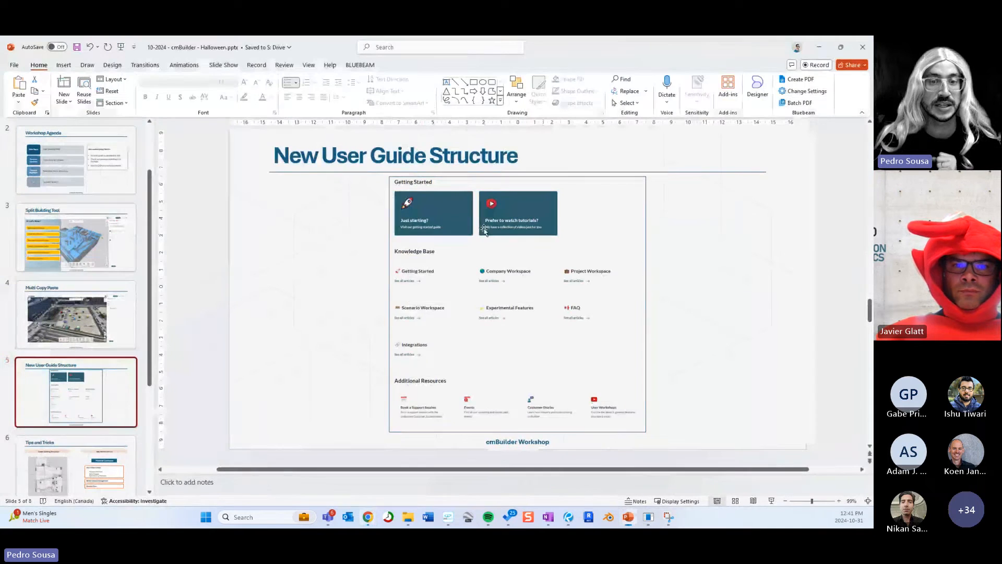
pyautogui.click(368, 517)
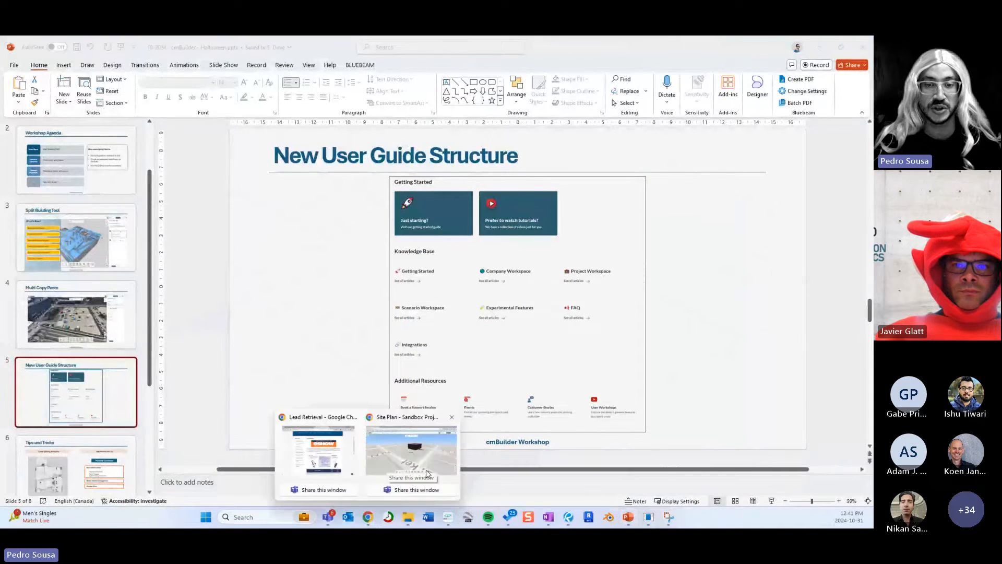
pyautogui.click(413, 450)
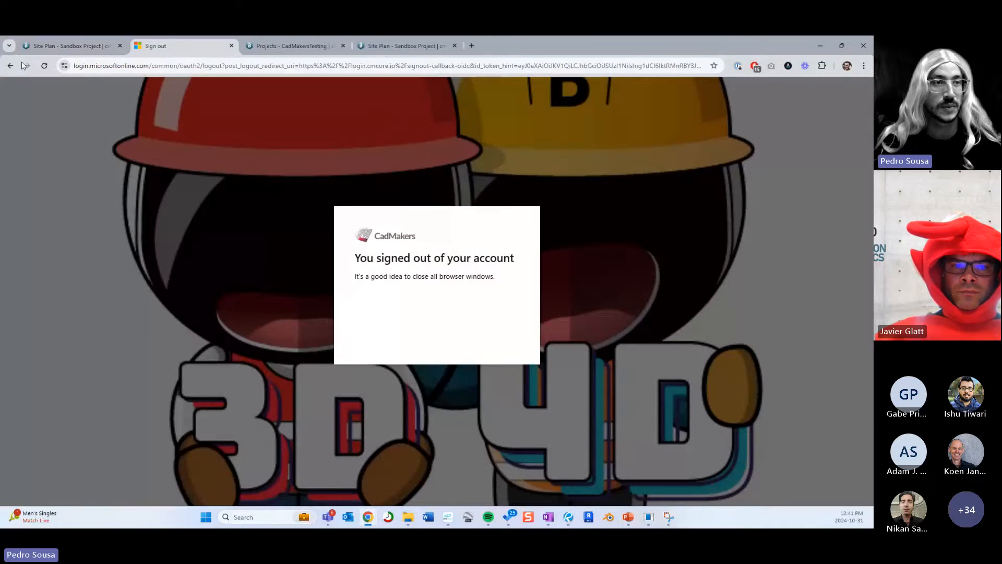
pyautogui.click(10, 66)
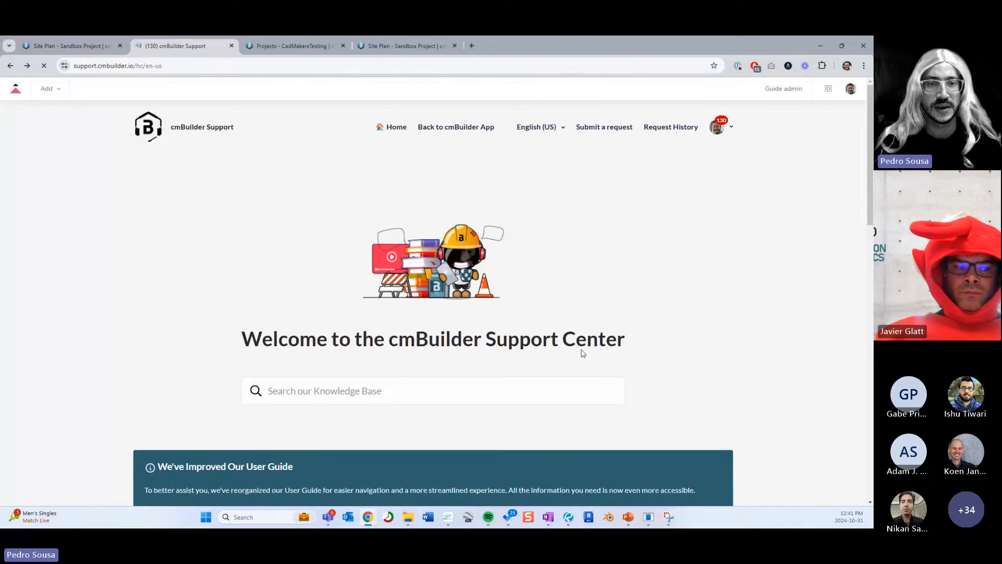
# - Frame the Additional Resources section, from Book a Support Session to User Workshops, with a screen snip
pyautogui.scroll(-10, 582, 353)
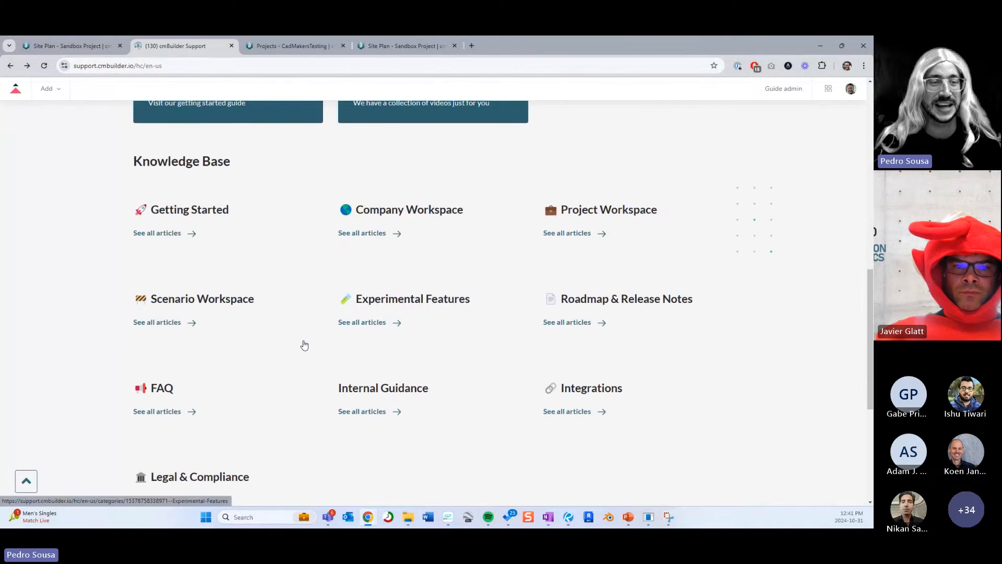
pyautogui.scroll(-5, 346, 360)
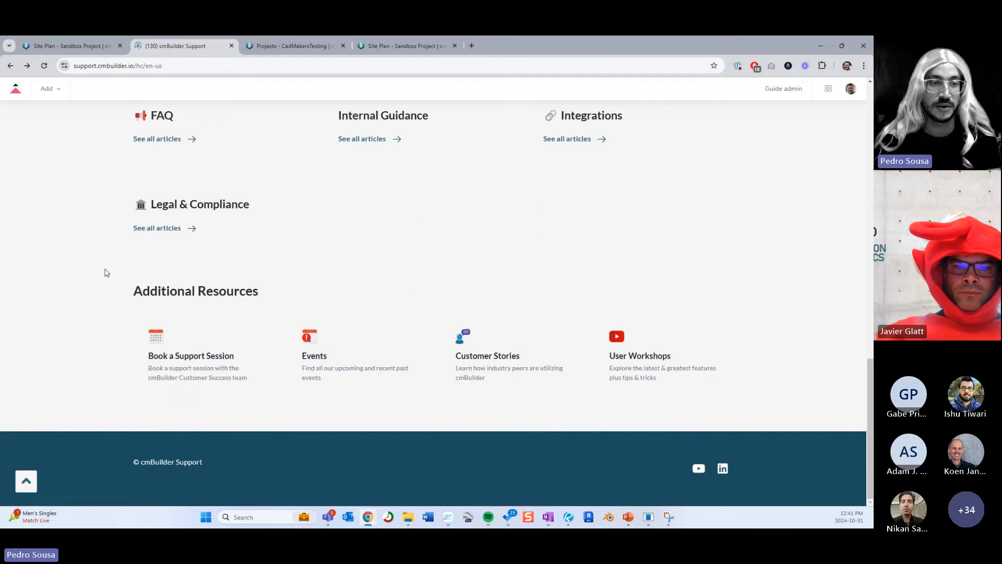
pyautogui.press('super+shift+s')
pyautogui.moveTo(111, 265); pyautogui.dragTo(743, 415)
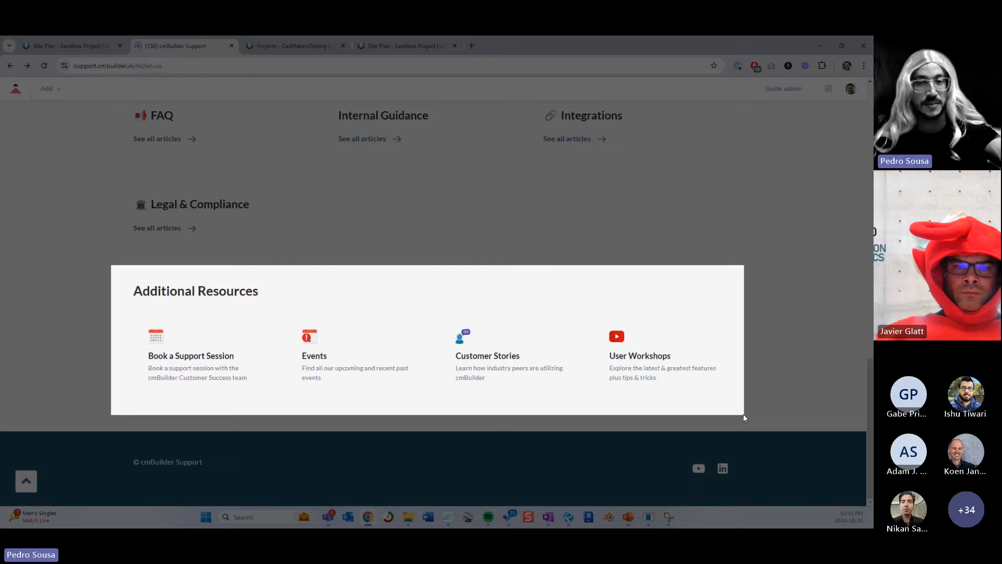
pyautogui.moveTo(743, 414); pyautogui.dragTo(737, 412)
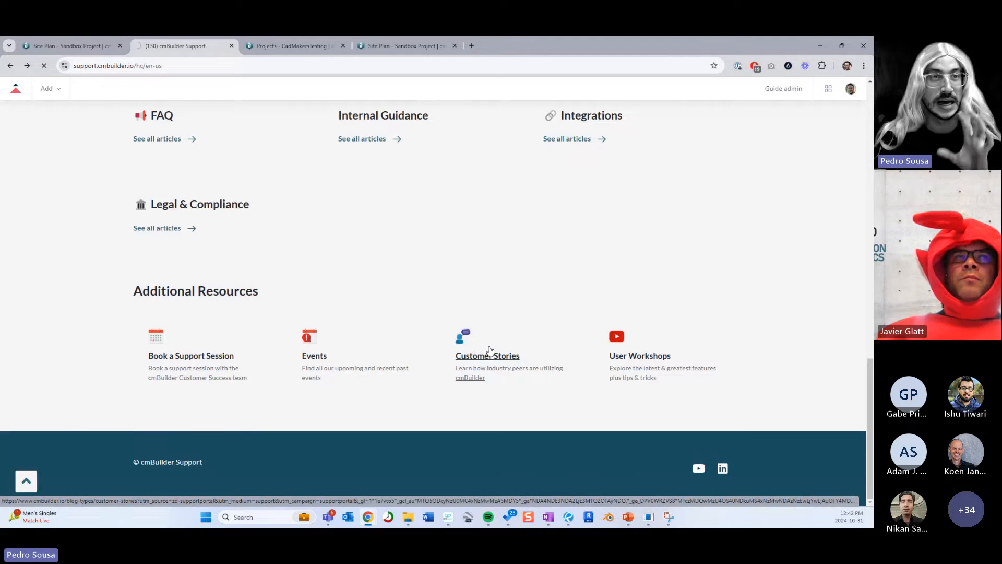
# - Open Customer Stories from the Additional Resources and look over the available story cards
pyautogui.click(489, 349)
pyautogui.scroll(-5, 522, 225)
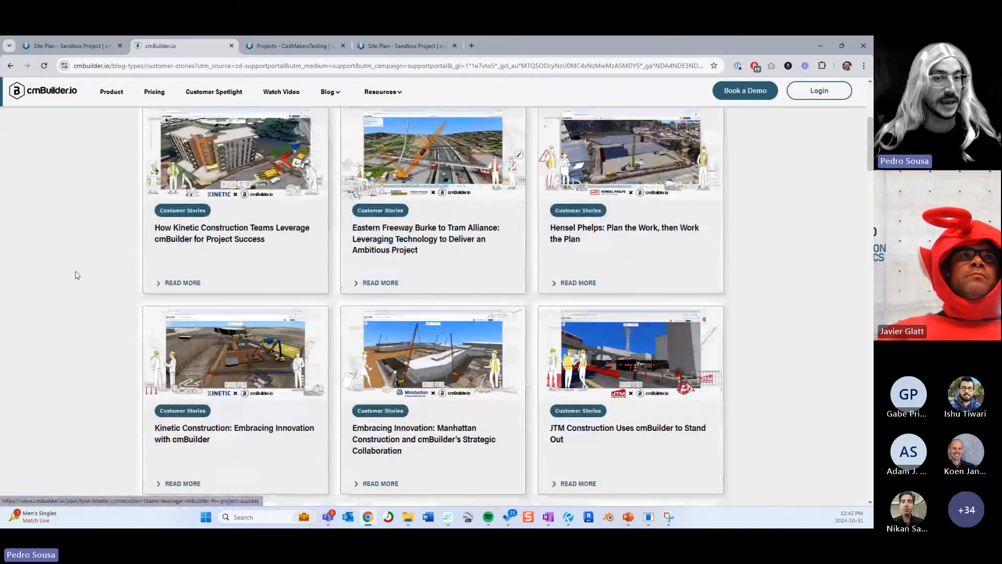
pyautogui.scroll(5, 76, 275)
pyautogui.scroll(-2, 72, 275)
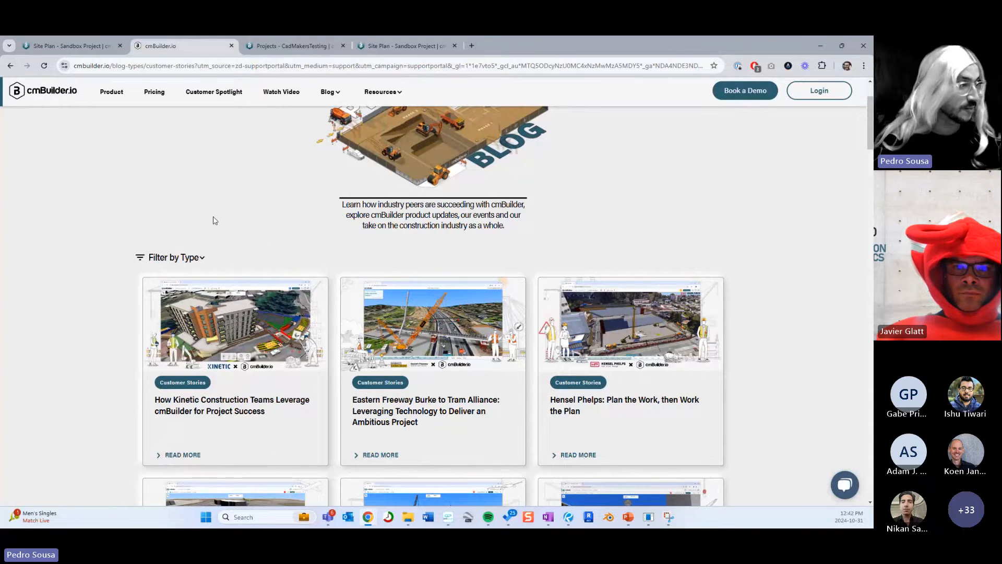
pyautogui.scroll(-3, 485, 275)
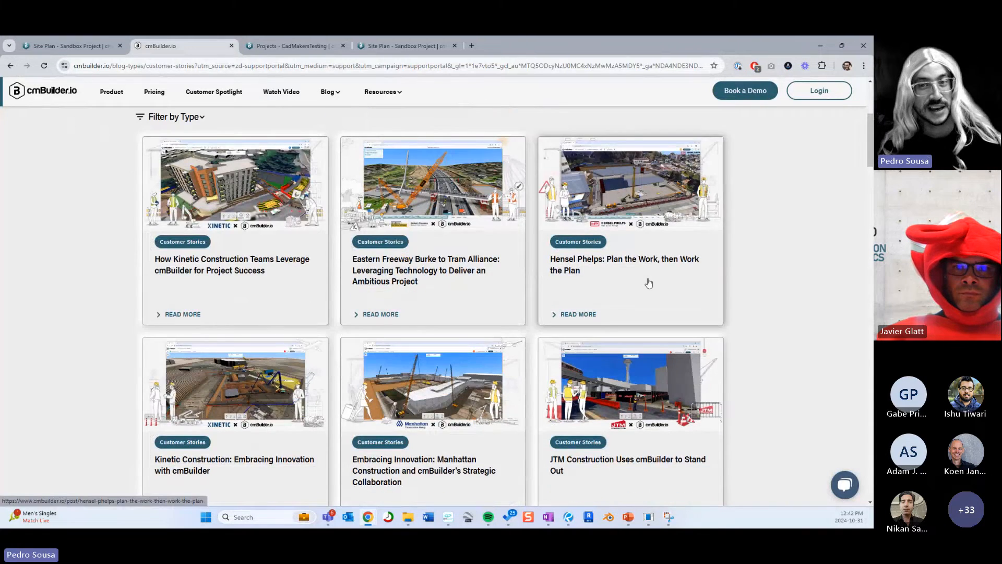
# - Read through the story "Hensel Phelps: Plan the Work, then Work the Plan" down to its keynote video, and return to the Support Center home page
pyautogui.click(648, 284)
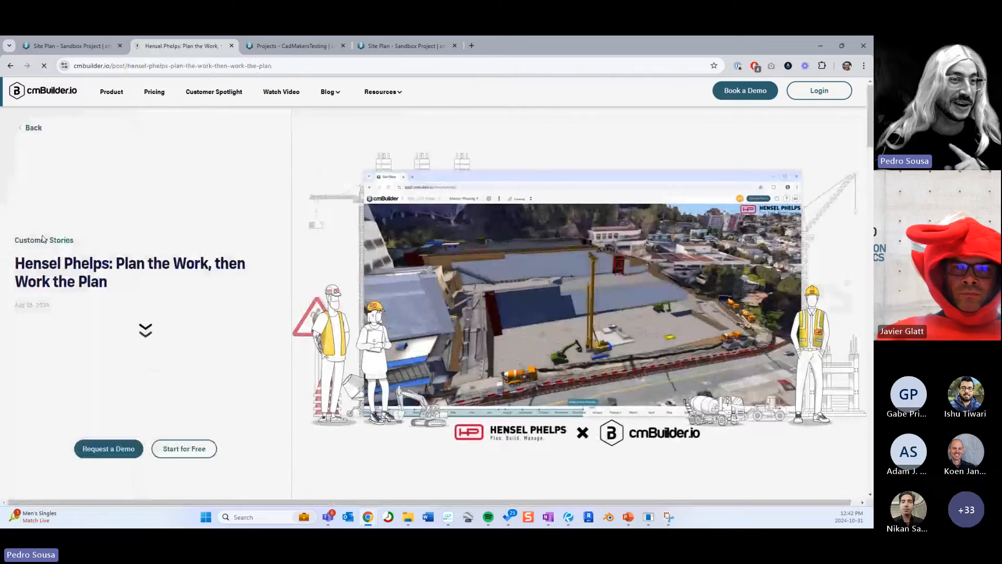
pyautogui.scroll(-20, 380, 308)
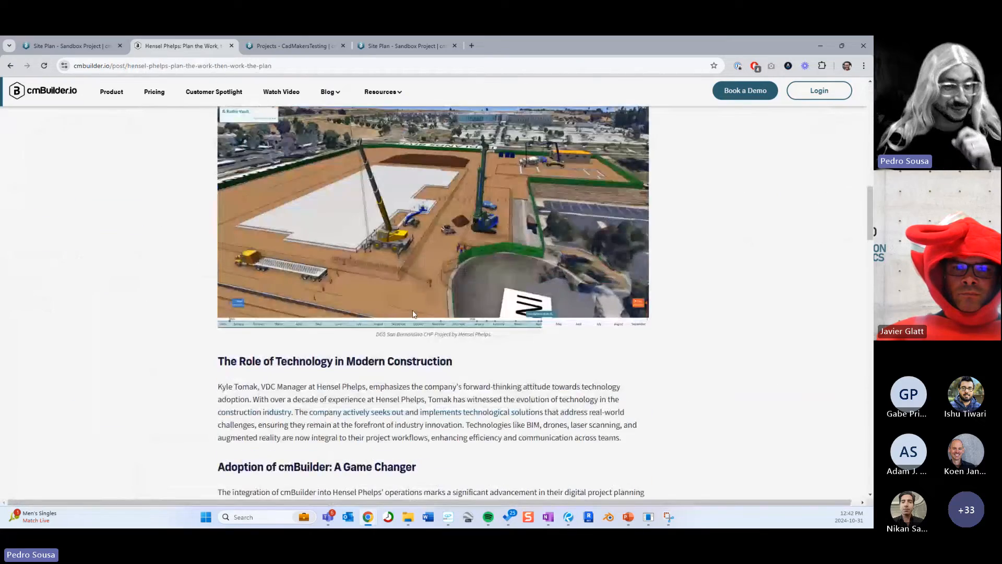
pyautogui.scroll(-20, 417, 327)
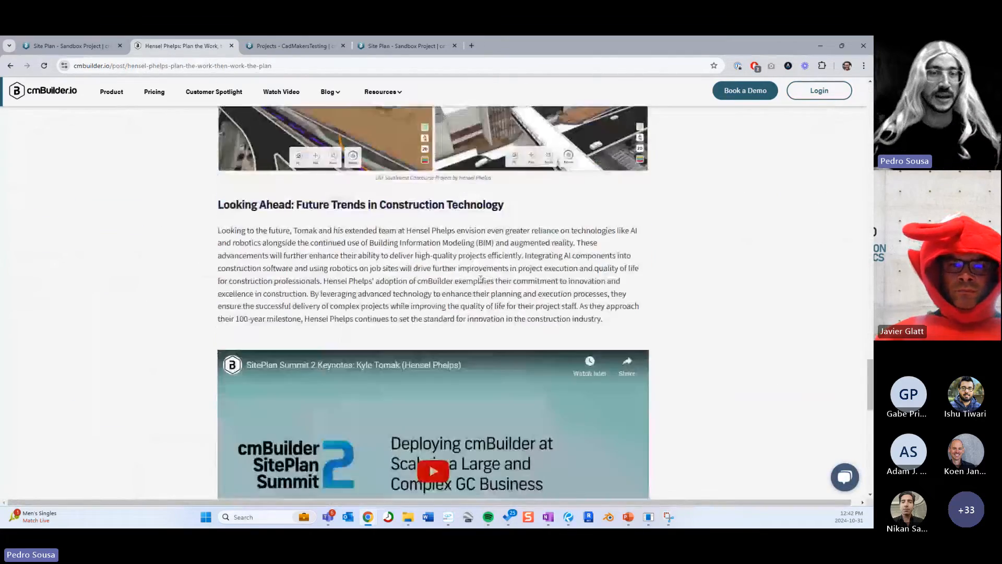
pyautogui.scroll(2, 381, 212)
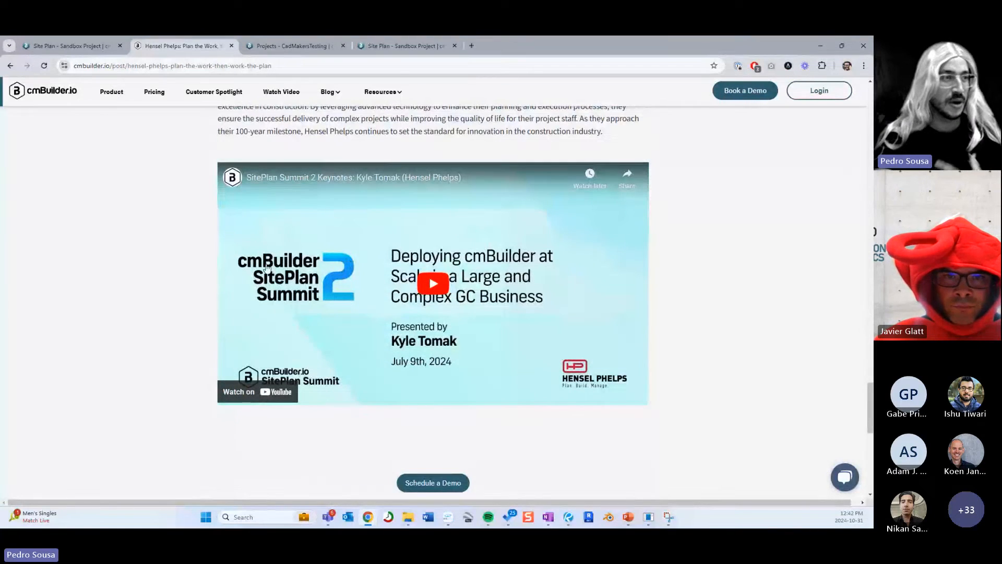
pyautogui.click(11, 65)
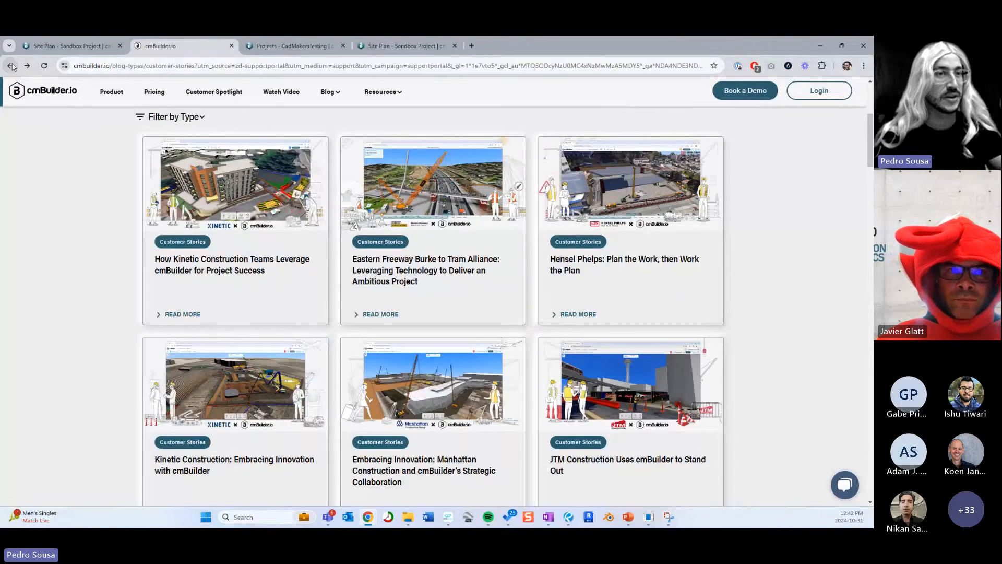
pyautogui.click(11, 65)
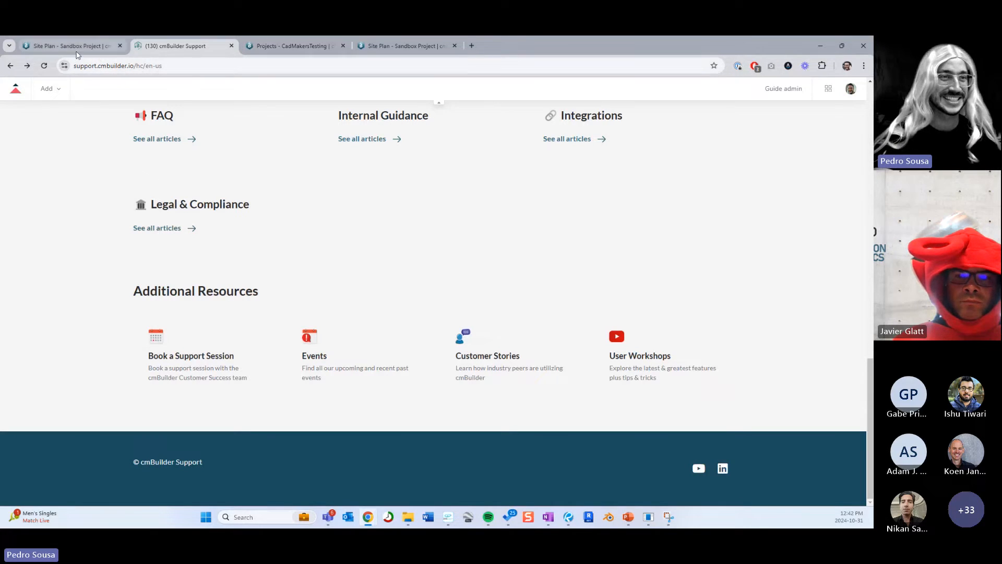
# - Switch to the PowerPoint workshop deck and show the Tips and Tricks slide on splitting templates and the new Blender add-on
pyautogui.click(624, 518)
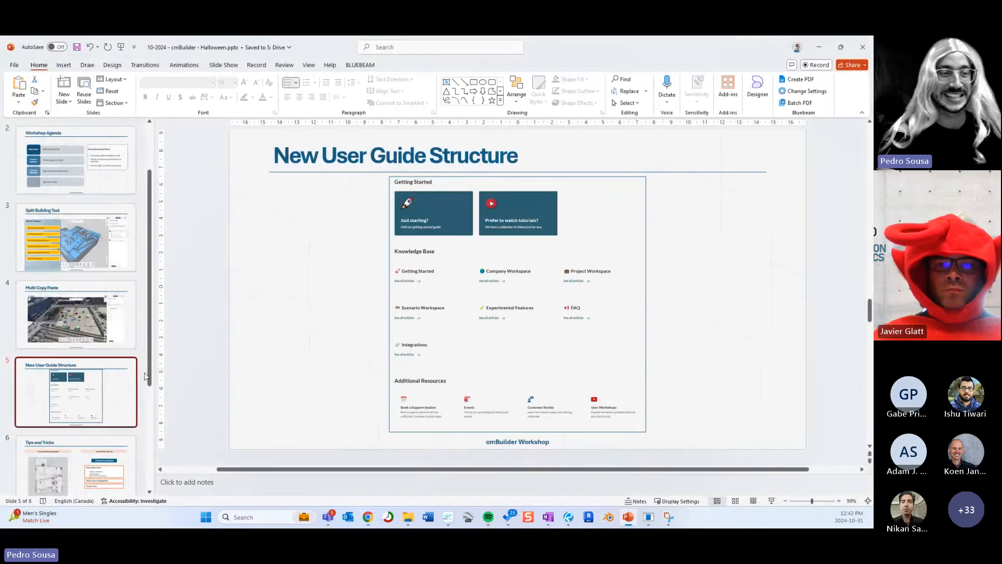
pyautogui.scroll(-2, 63, 407)
pyautogui.click(64, 407)
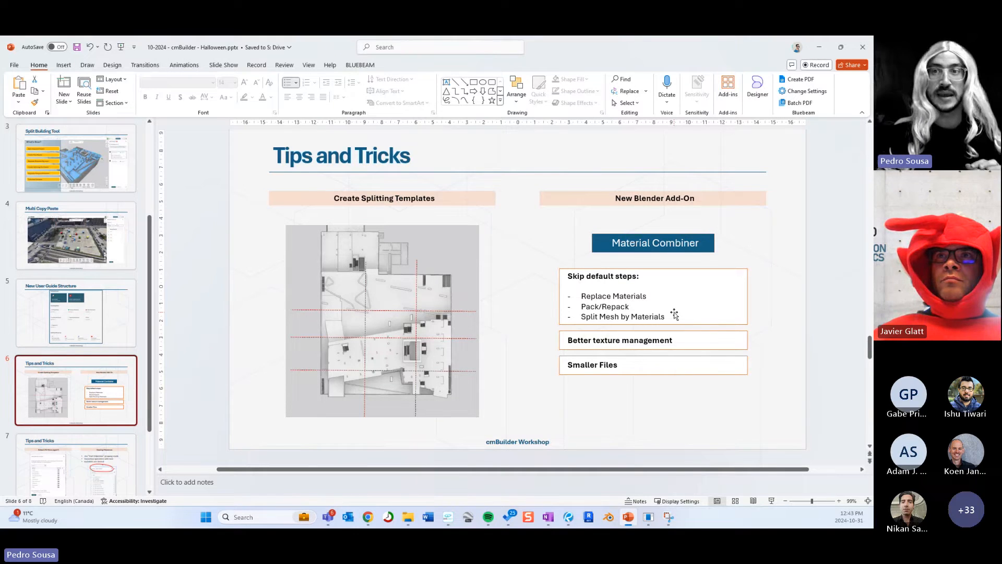
# - Switch back to the WORKSHOP JOKER site plan in Chrome and examine the city model at the Initial Conditions milestone
pyautogui.click(368, 517)
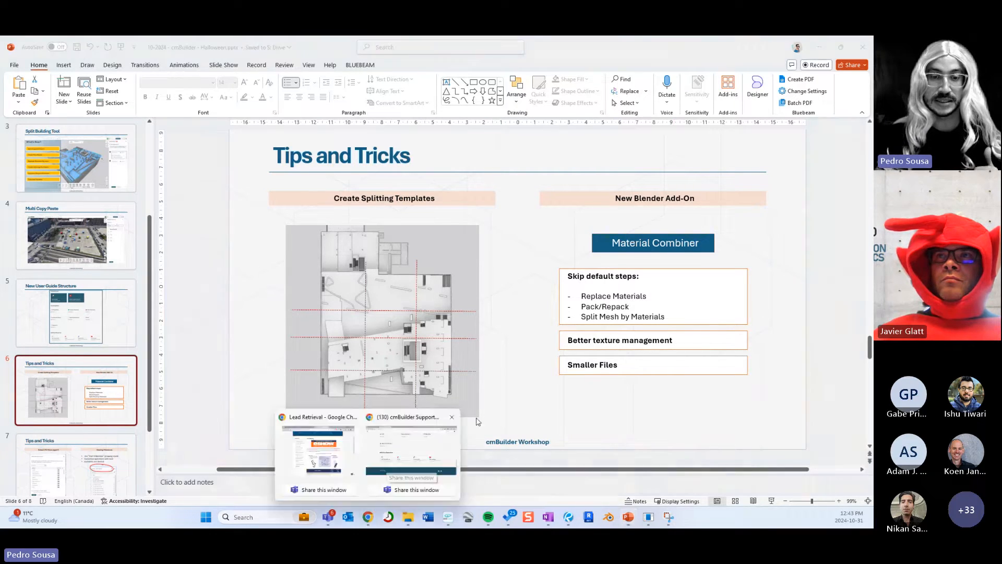
pyautogui.click(387, 458)
pyautogui.click(102, 55)
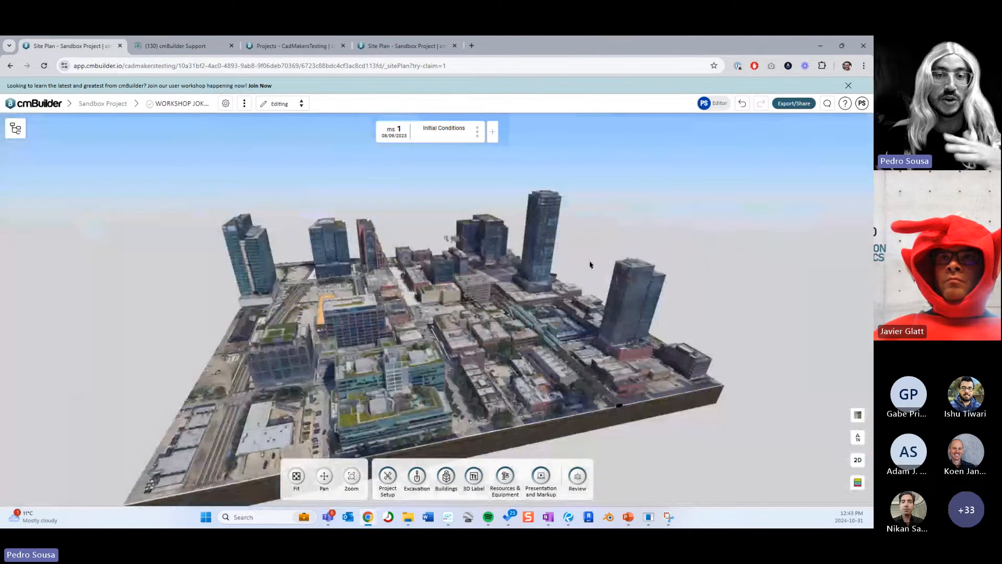
pyautogui.scroll(3, 527, 300)
pyautogui.moveTo(527, 300); pyautogui.dragTo(498, 282)
pyautogui.scroll(-3, 497, 300)
pyautogui.moveTo(556, 326); pyautogui.dragTo(553, 364)
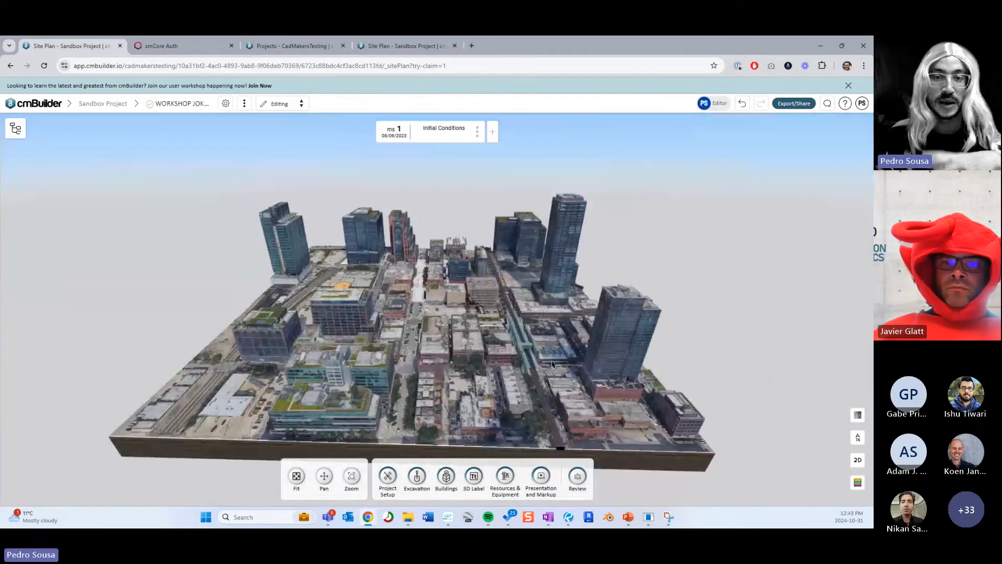
pyautogui.scroll(3, 557, 253)
pyautogui.moveTo(504, 344); pyautogui.dragTo(445, 226)
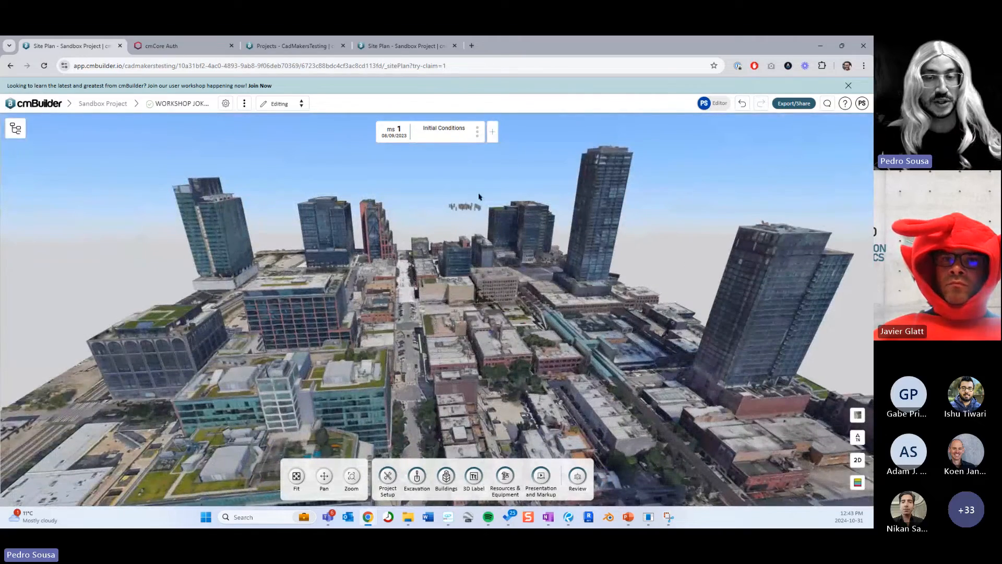
# - Remove the small floating object above the city model from view and switch back to the Tips and Tricks slide in PowerPoint
pyautogui.click(469, 208)
pyautogui.press('Delete')
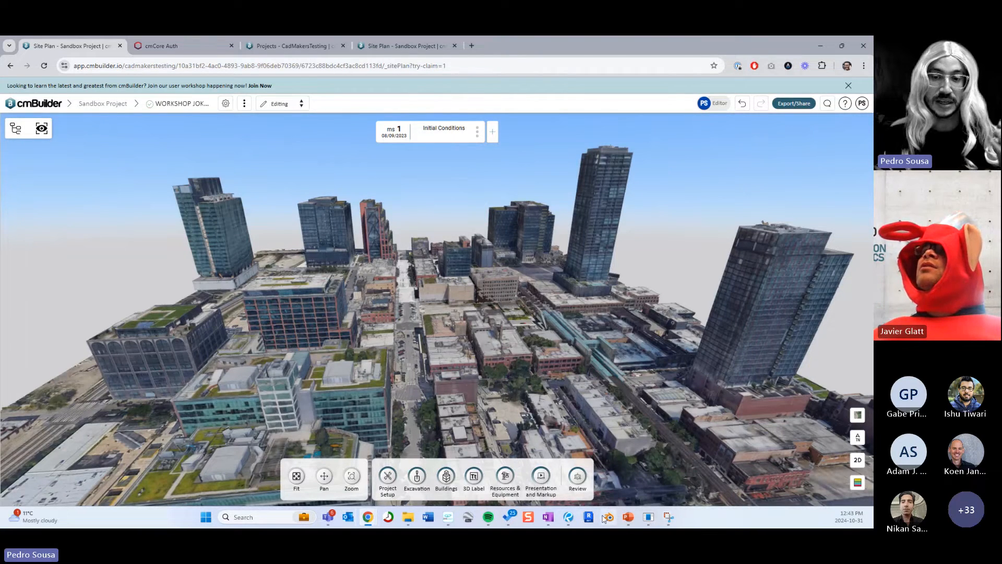
pyautogui.moveTo(629, 517)
pyautogui.click(611, 434)
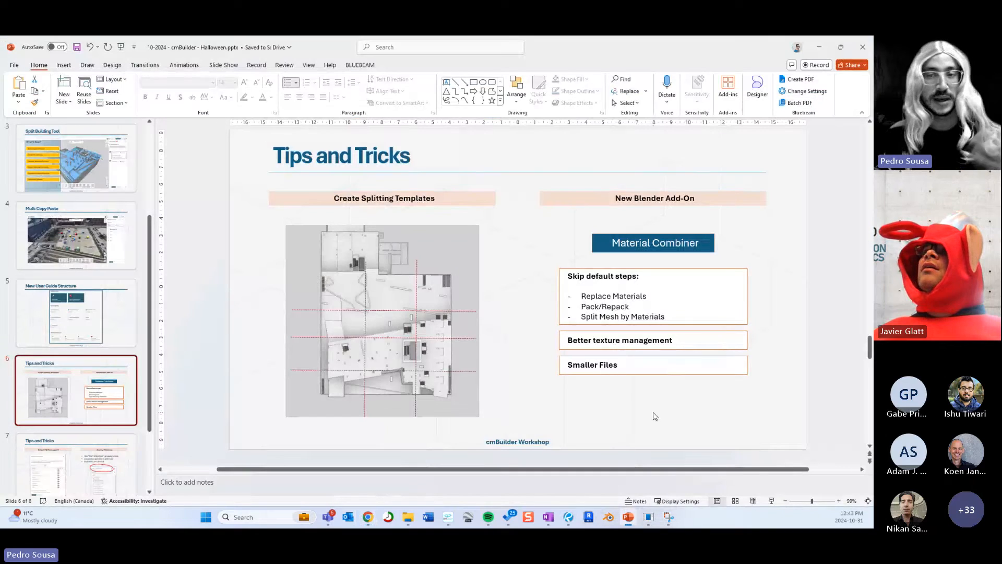
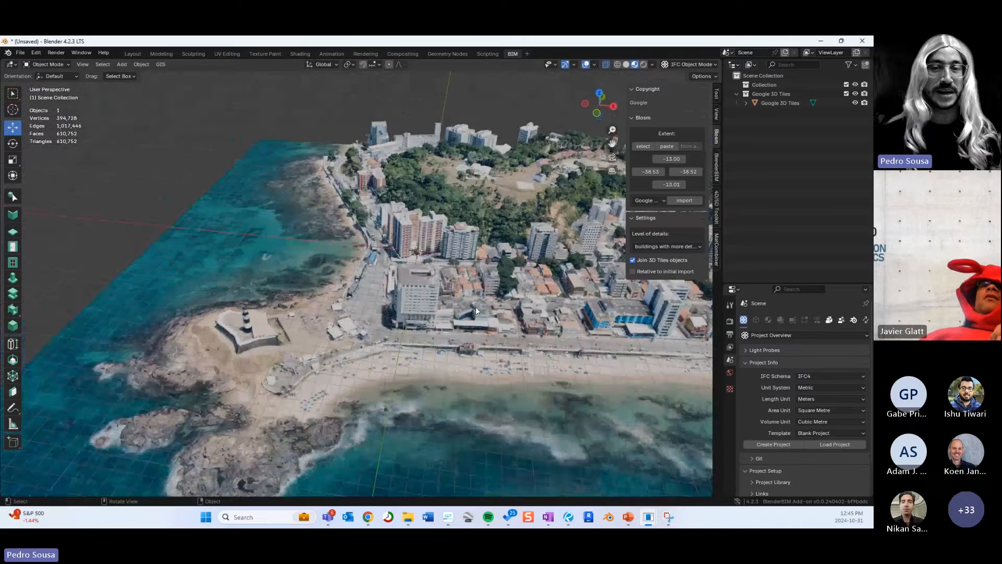
# - In Blender, bring up the Material Combiner add-on and examine the imported Google 3D Tiles model of the coastal city
pyautogui.scroll(-2, 475, 306)
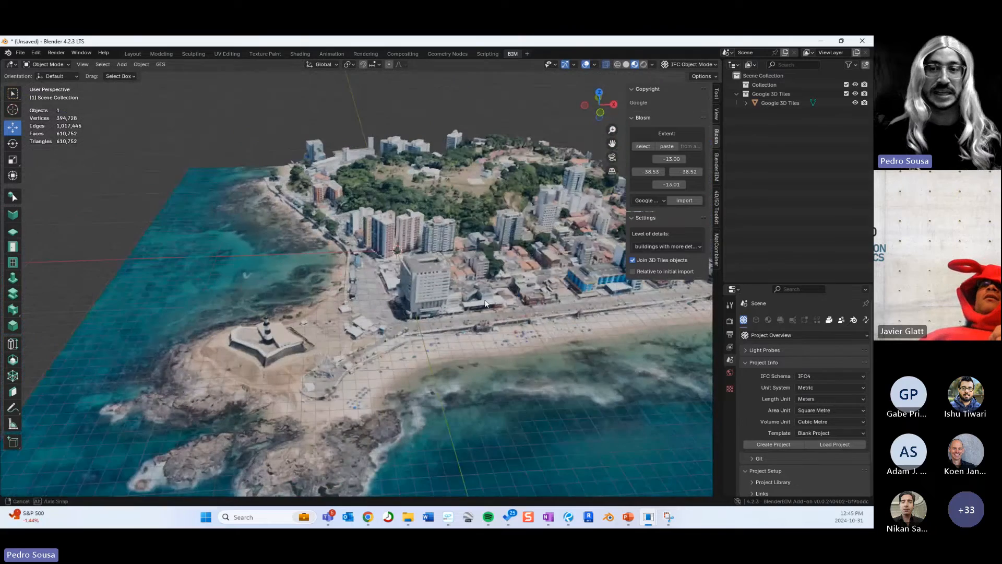
pyautogui.click(717, 258)
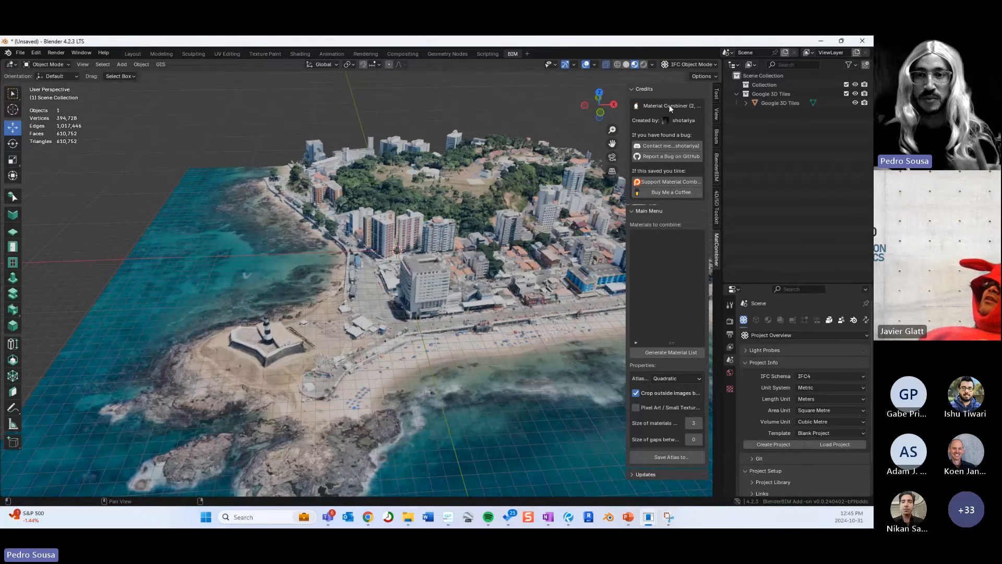
pyautogui.scroll(-2, 425, 301)
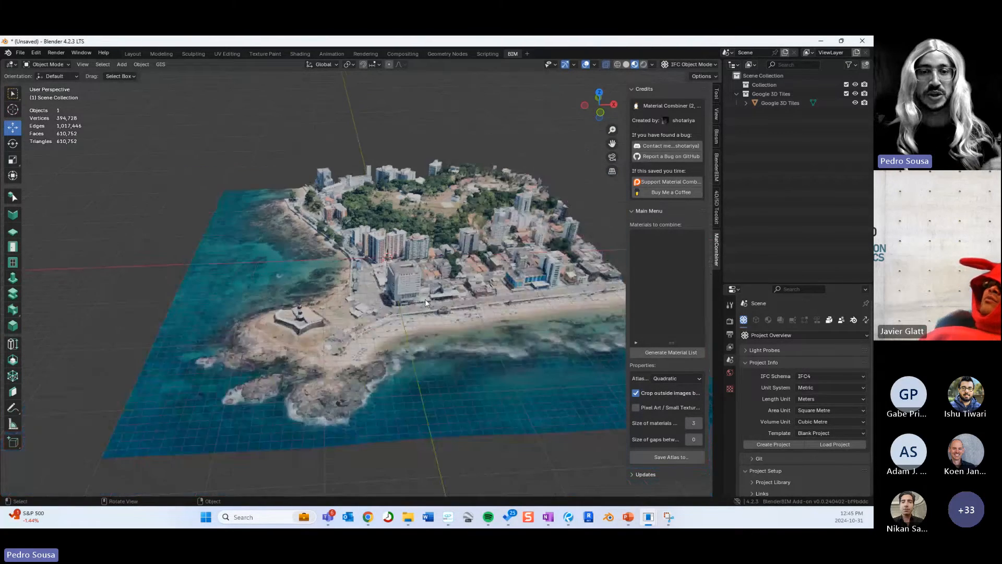
pyautogui.moveTo(425, 298); pyautogui.dragTo(464, 305, button='middle')
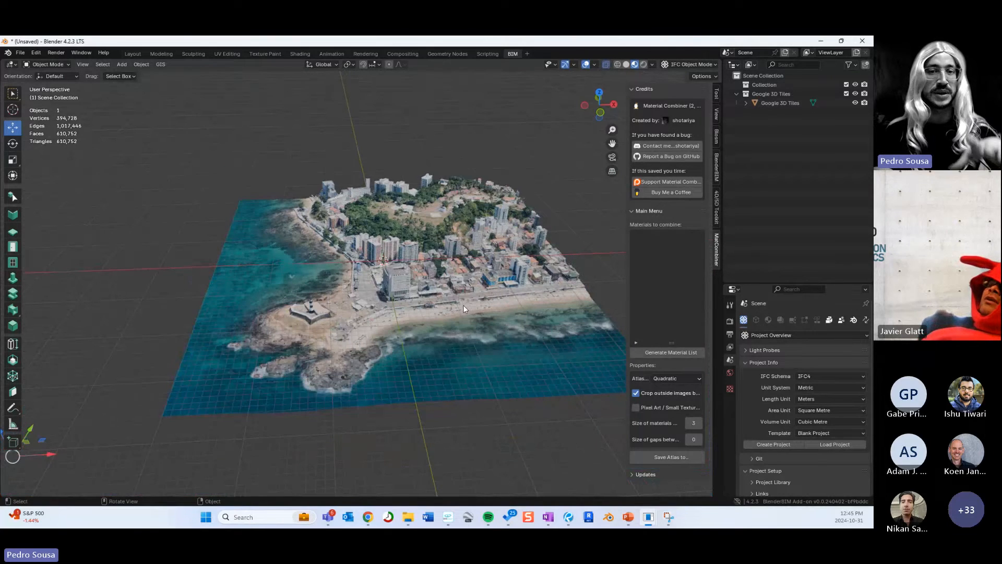
pyautogui.click(437, 285)
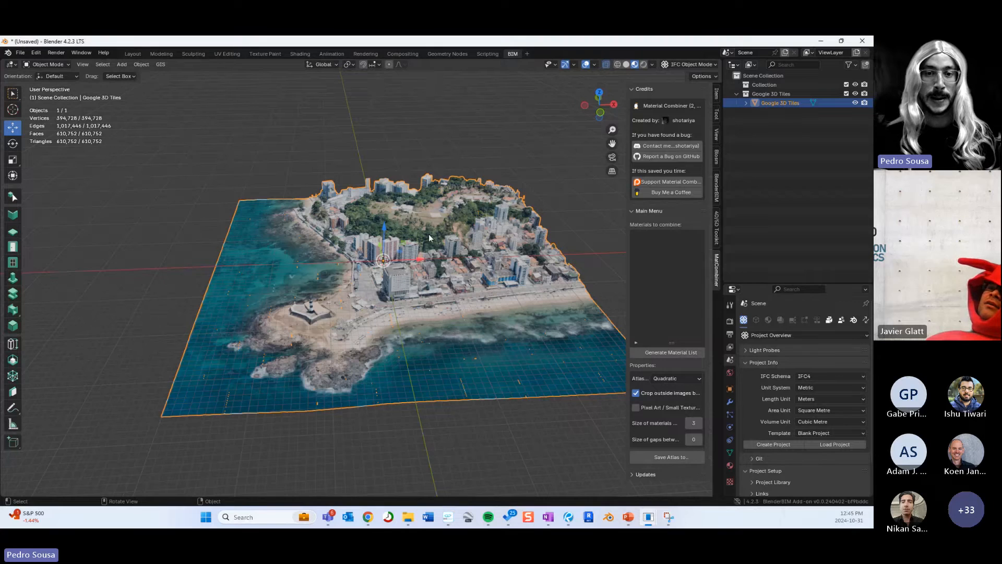
pyautogui.click(591, 246)
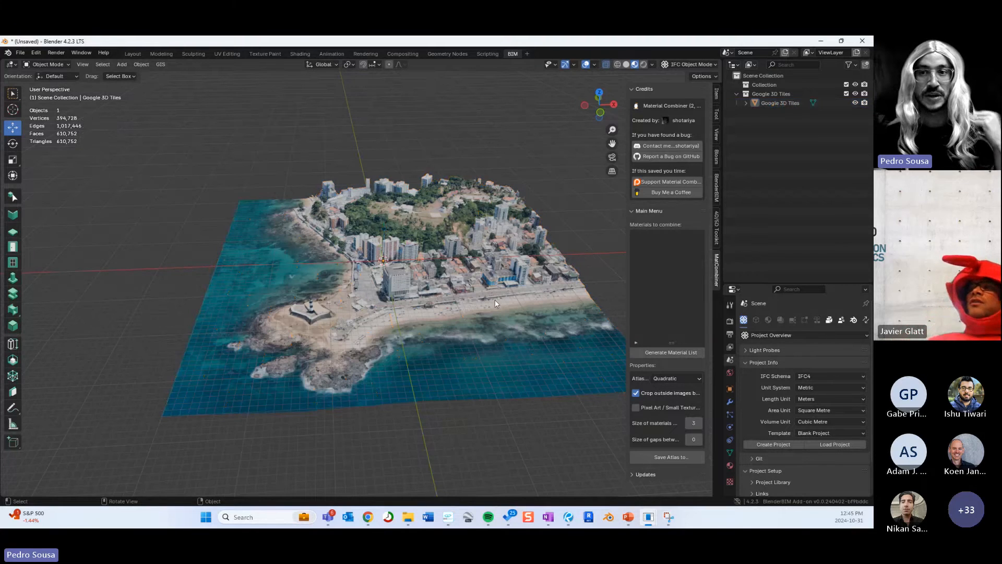
# - Review the Blosm import settings and set the Material Combiner's atlas size mode to Strict Custom
pyautogui.click(717, 157)
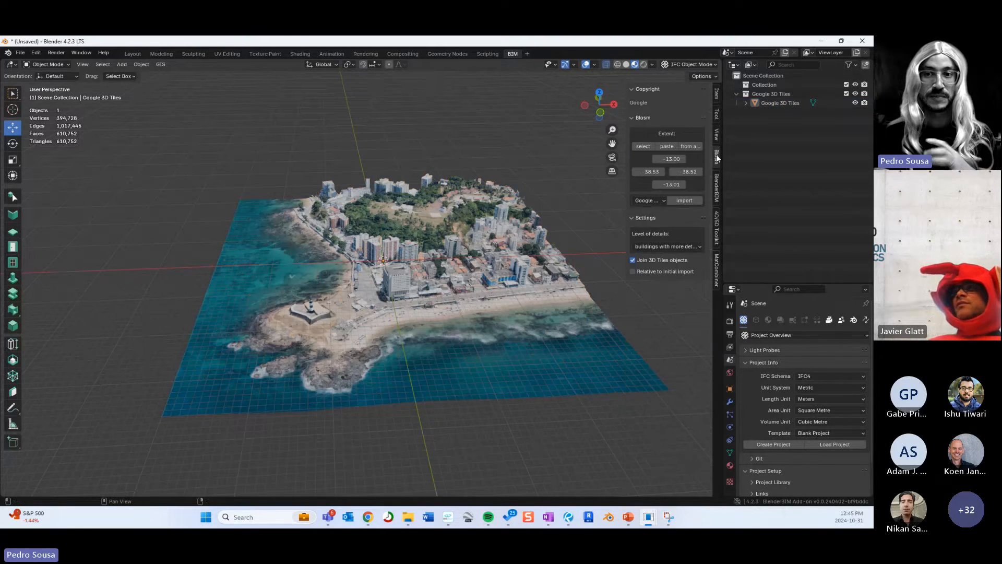
pyautogui.click(716, 271)
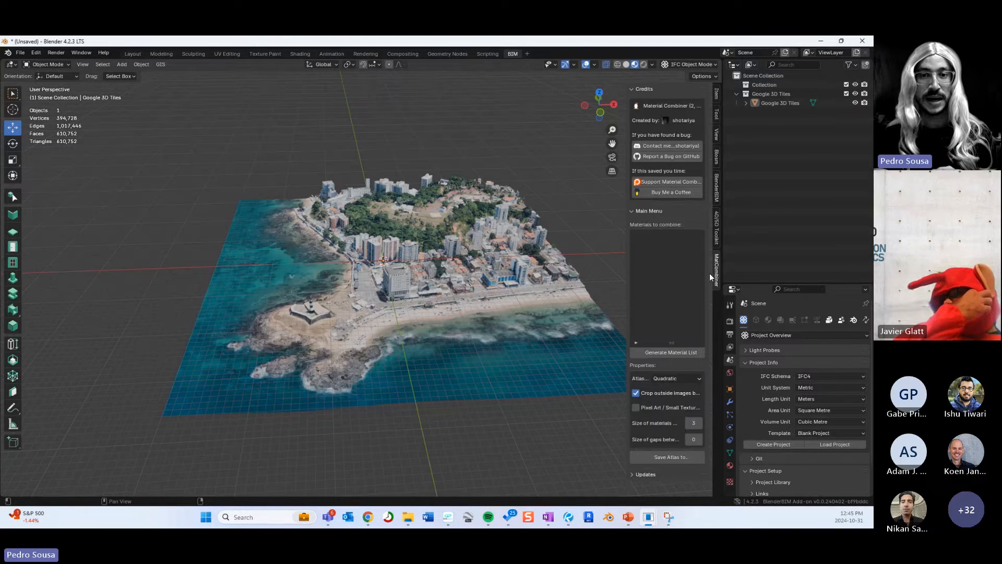
pyautogui.click(671, 378)
pyautogui.click(673, 431)
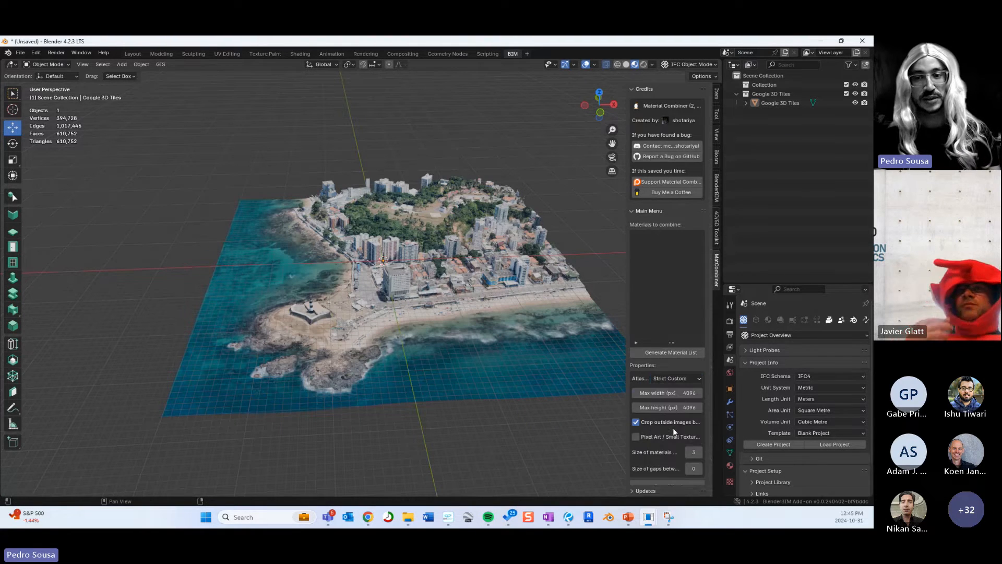
pyautogui.scroll(-1, 677, 380)
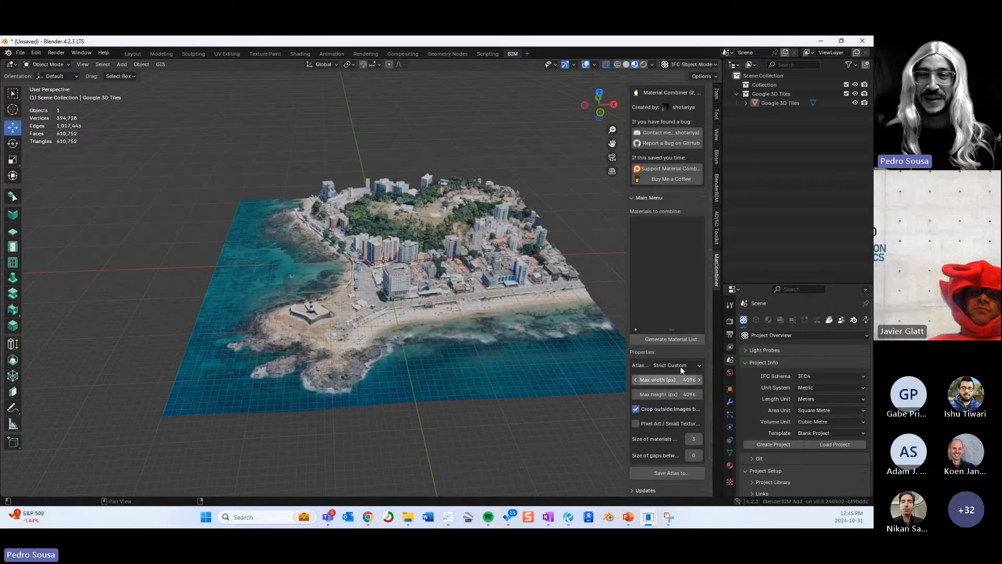
# - Create the combined texture atlas for the Google 3D Tiles materials in the Desktop folder "workshop blosm"
pyautogui.click(664, 474)
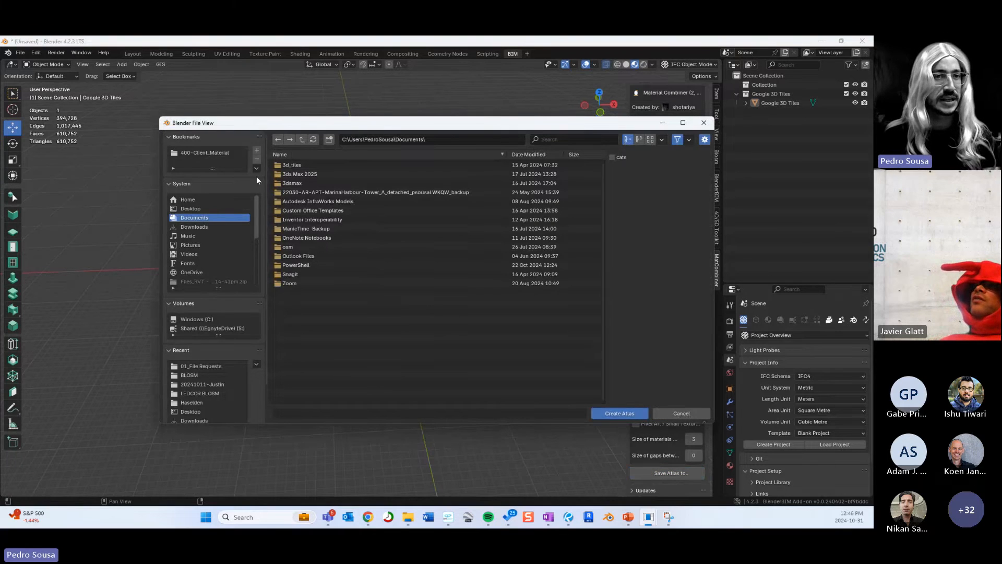
pyautogui.click(232, 152)
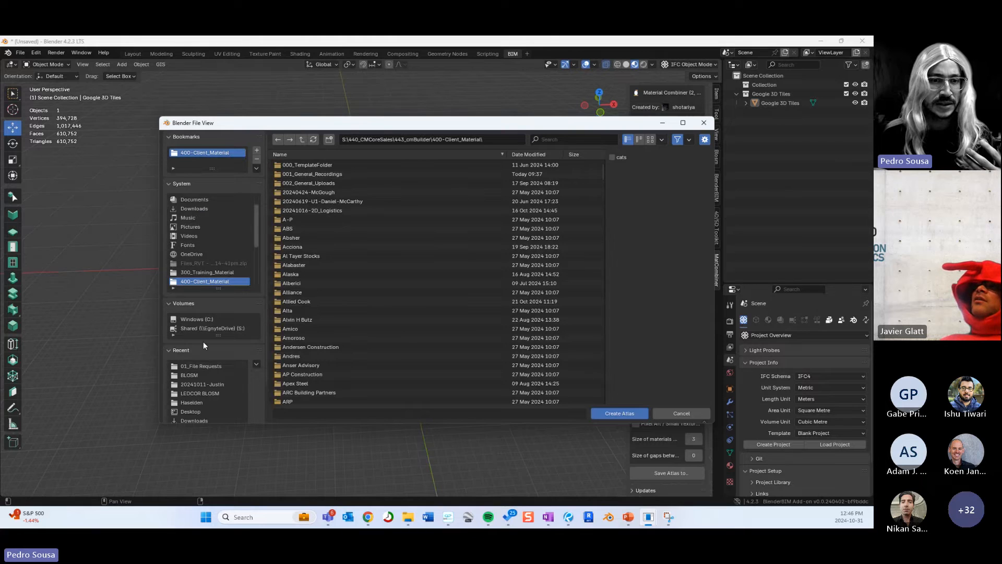
pyautogui.click(208, 372)
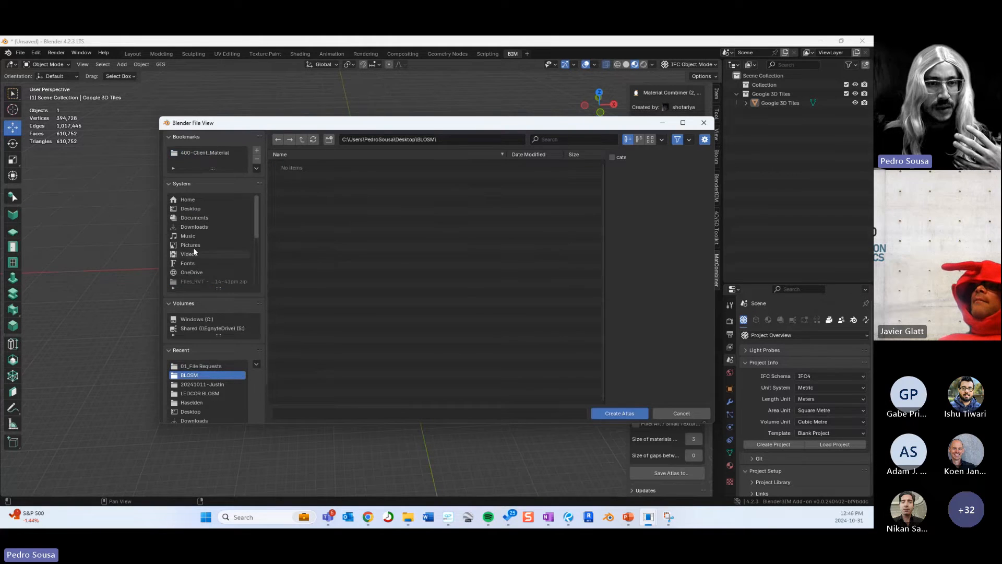
pyautogui.click(196, 209)
pyautogui.doubleClick(308, 192)
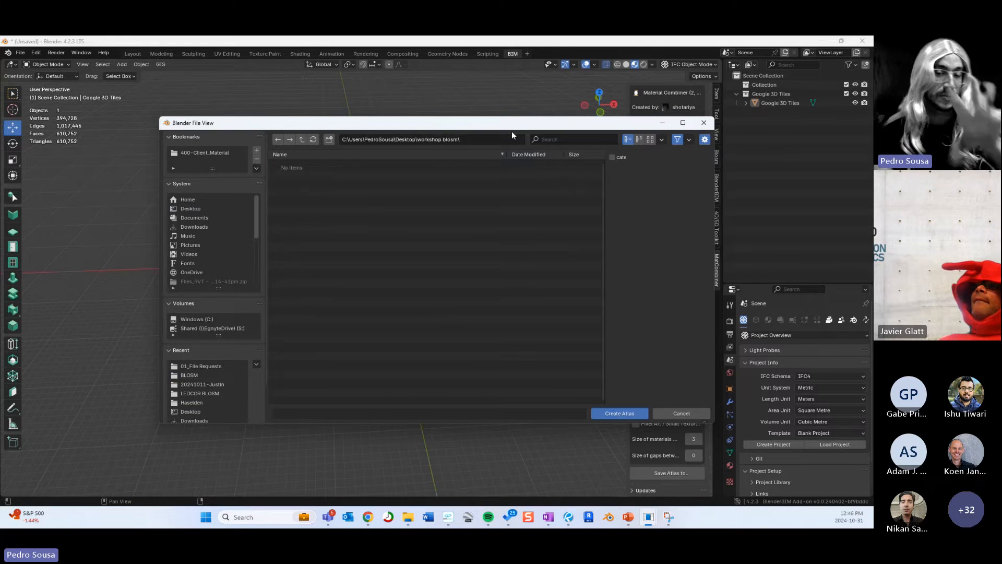
pyautogui.click(617, 413)
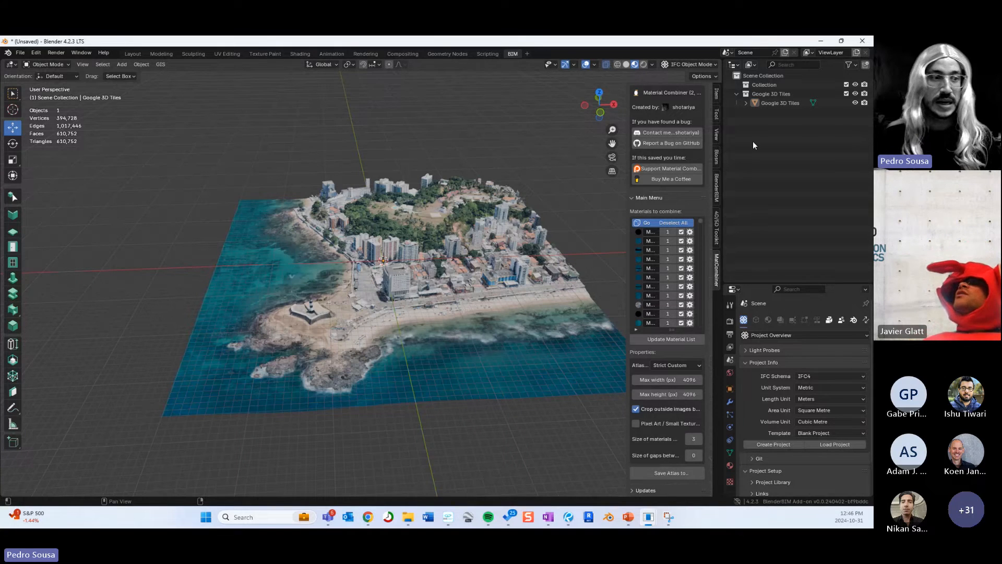
pyautogui.click(646, 222)
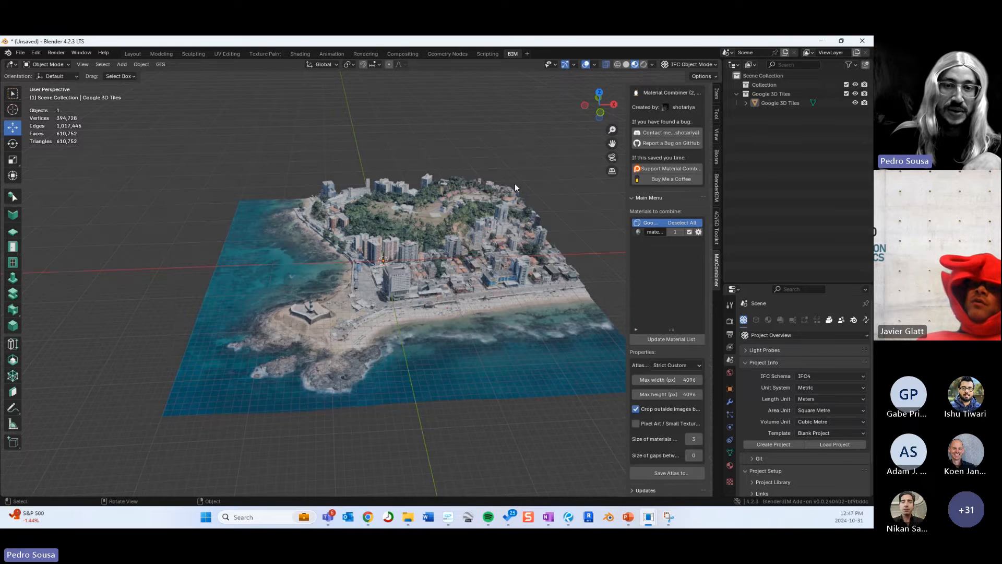
# - Examine the textures of the coastal city model with its combined material, both close up and from afar
pyautogui.scroll(3, 370, 343)
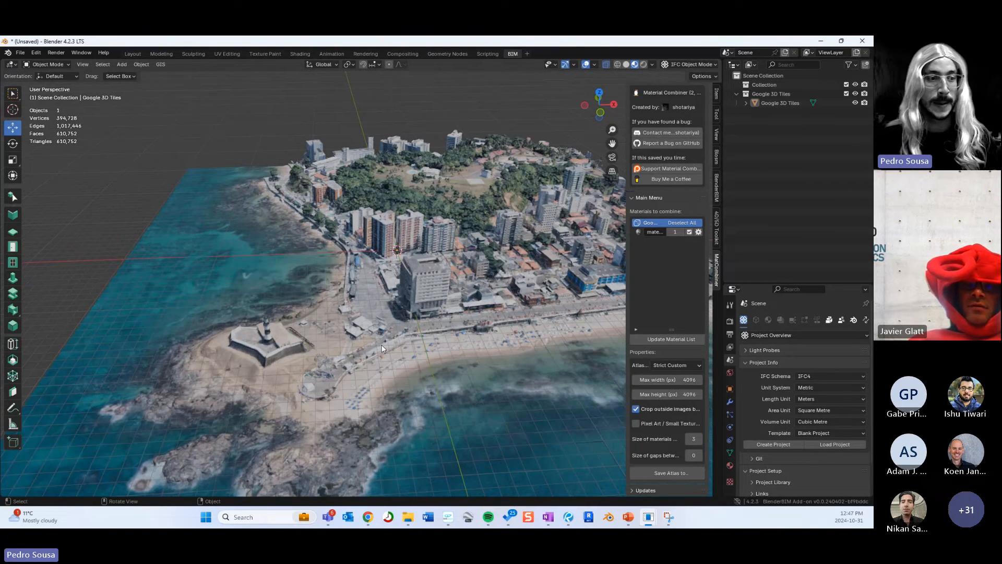
pyautogui.scroll(2, 461, 336)
pyautogui.scroll(-5, 428, 304)
pyautogui.keyDown('shift'); pyautogui.moveTo(461, 332); pyautogui.dragTo(418, 295, button='middle'); pyautogui.keyUp('shift')
pyautogui.scroll(3, 418, 296)
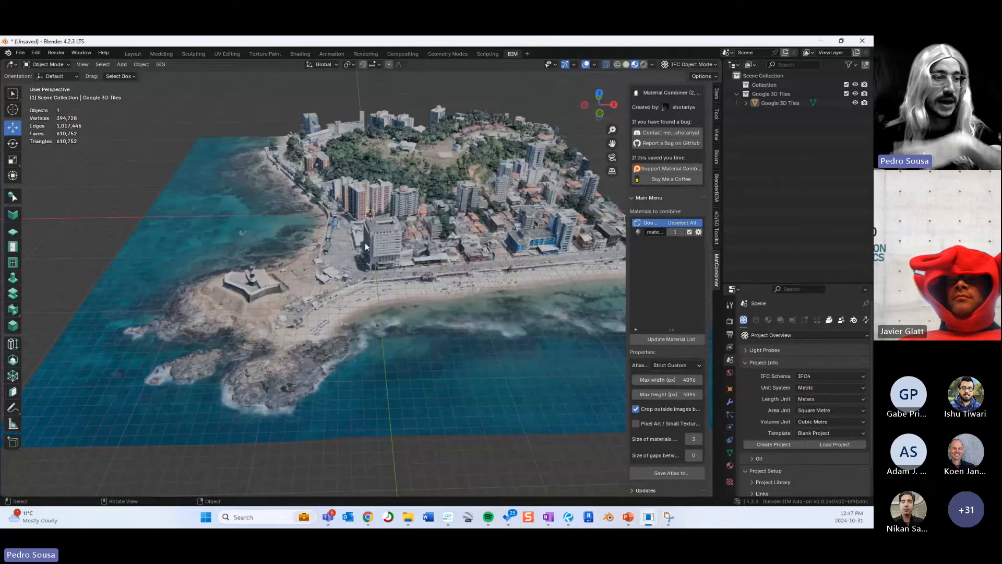
pyautogui.scroll(-3, 350, 290)
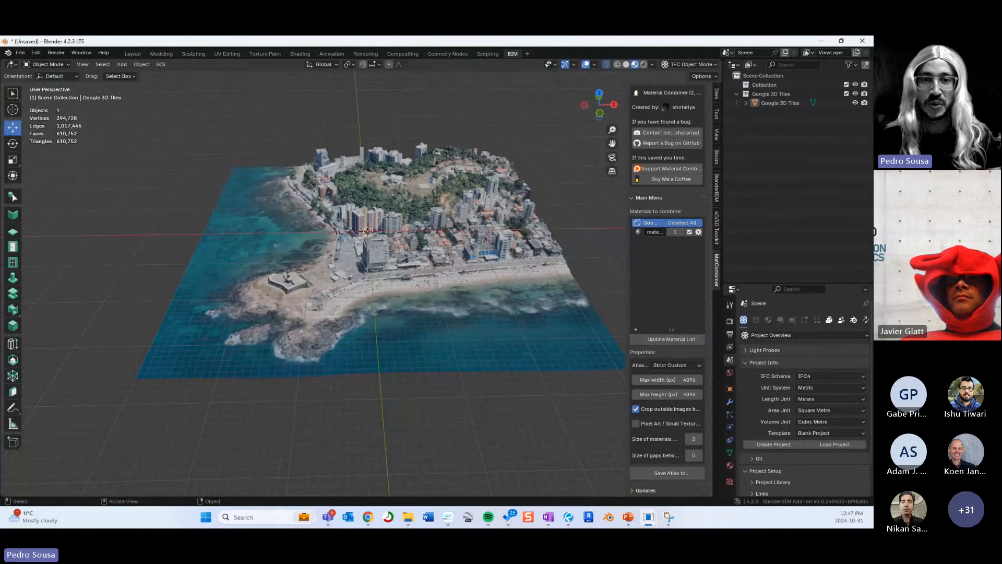
# - In Edit Mode from the top view, delete the mesh vertices in a rectangular area around the lighthouse point and return to Object Mode
pyautogui.press('Tab')
pyautogui.scroll(5, 344, 348)
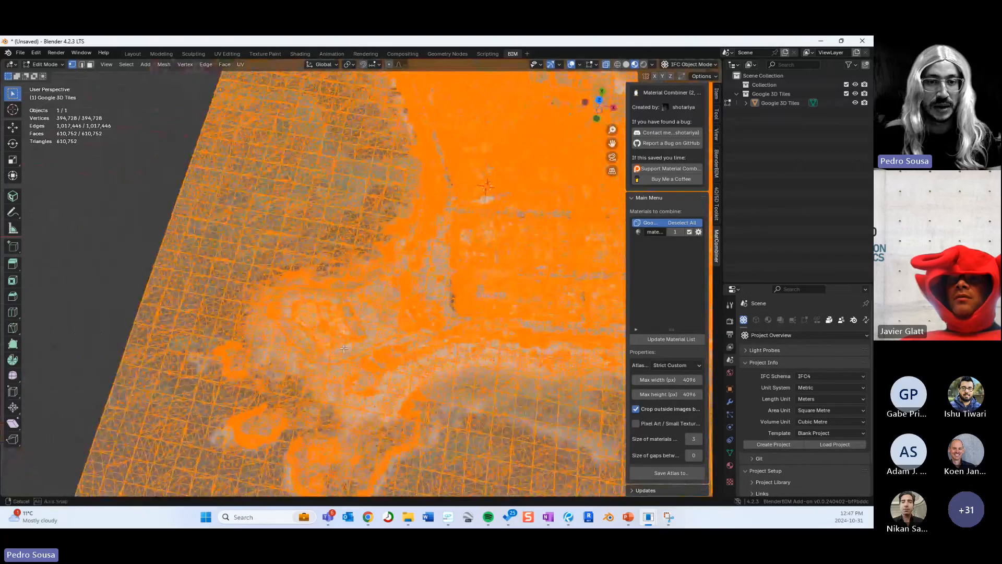
pyautogui.moveTo(344, 348); pyautogui.dragTo(365, 365, button='middle')
pyautogui.press('KP_7')
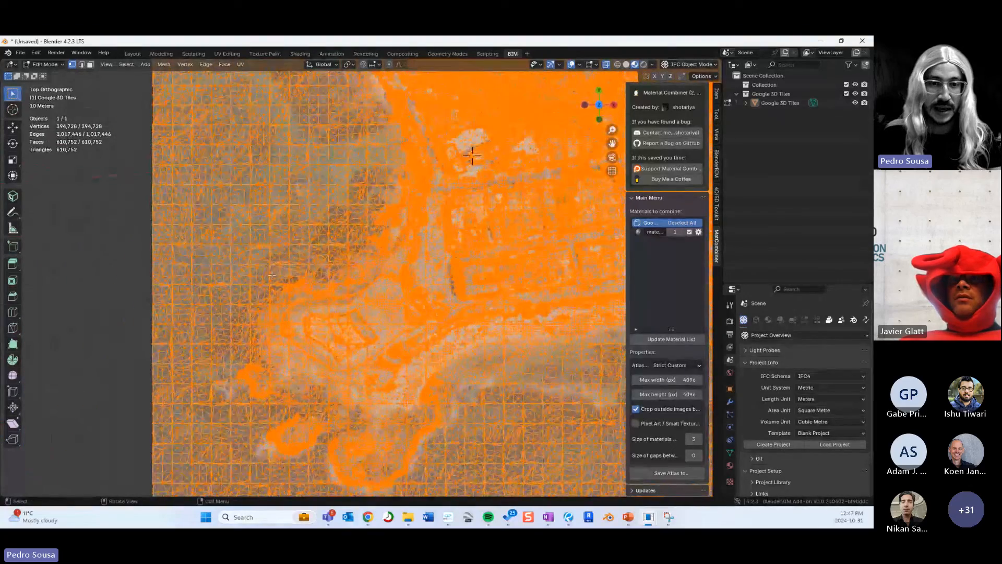
pyautogui.moveTo(252, 283); pyautogui.dragTo(420, 423)
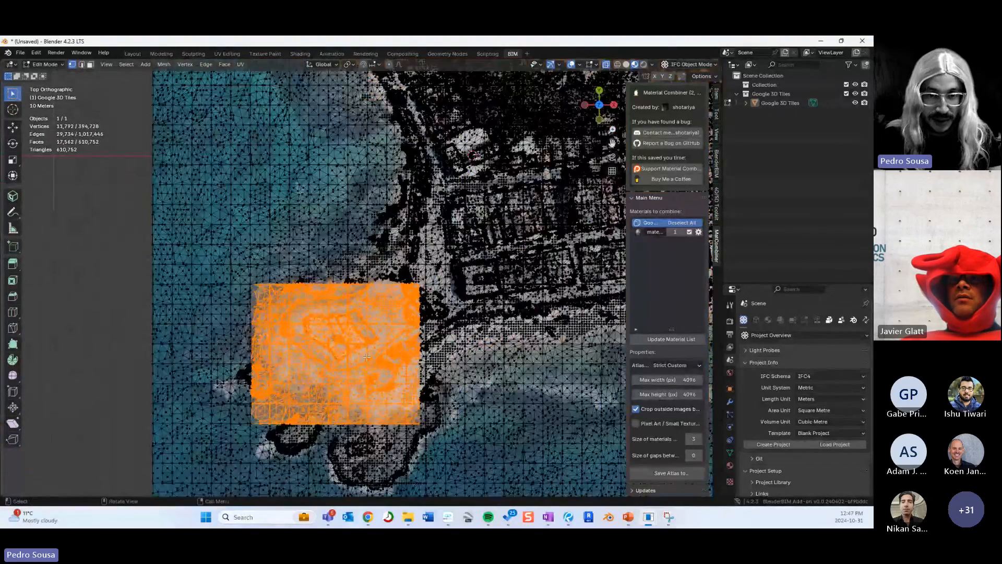
pyautogui.scroll(3, 361, 347)
pyautogui.scroll(-2, 360, 355)
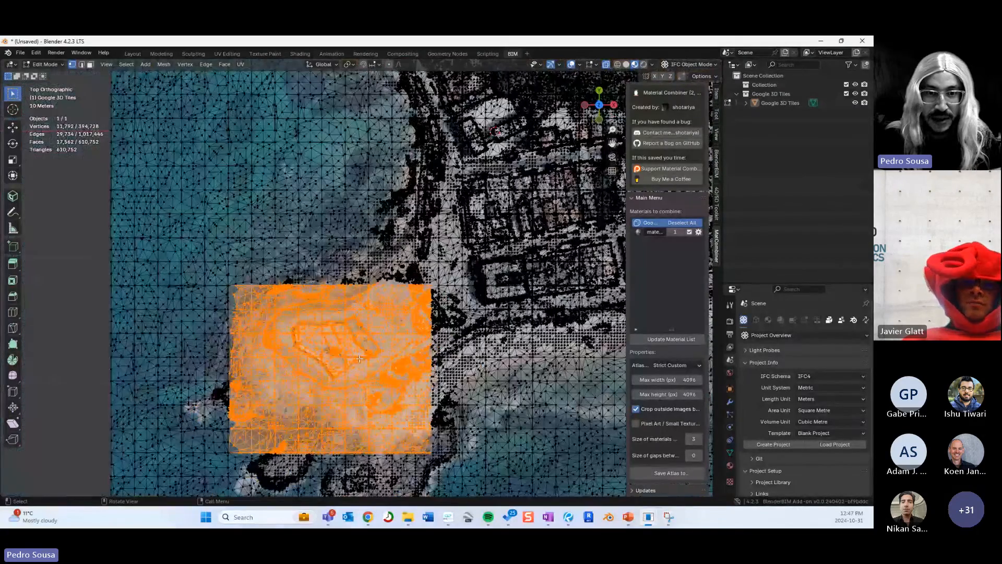
pyautogui.rightClick(359, 358)
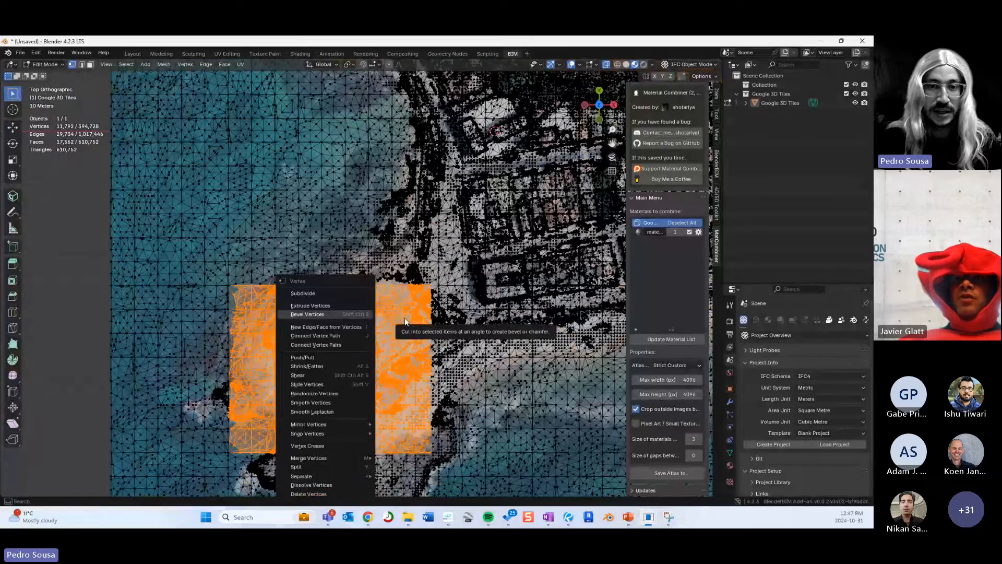
pyautogui.press('Escape')
pyautogui.press('x')
pyautogui.click(385, 310)
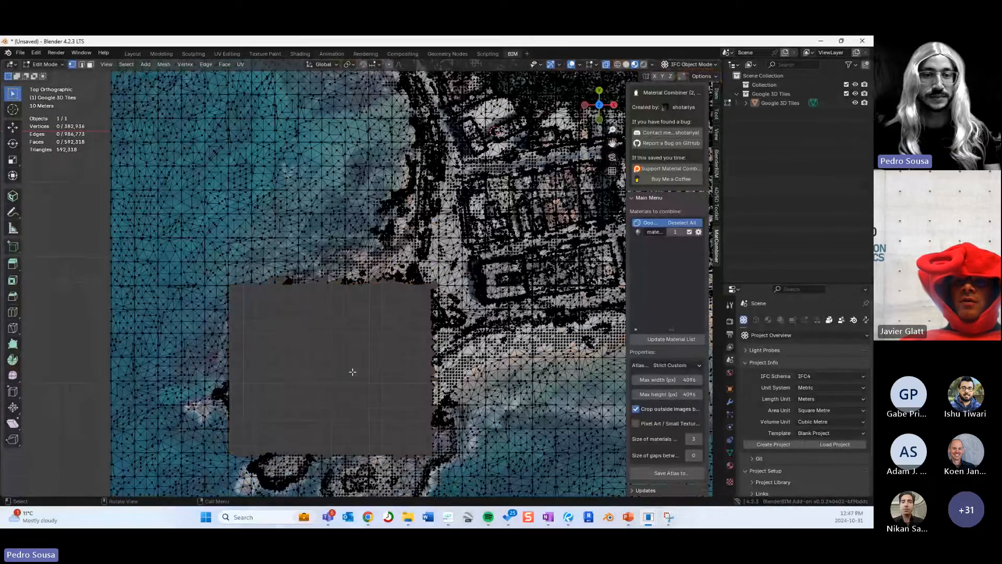
pyautogui.moveTo(369, 383); pyautogui.dragTo(364, 325, button='middle')
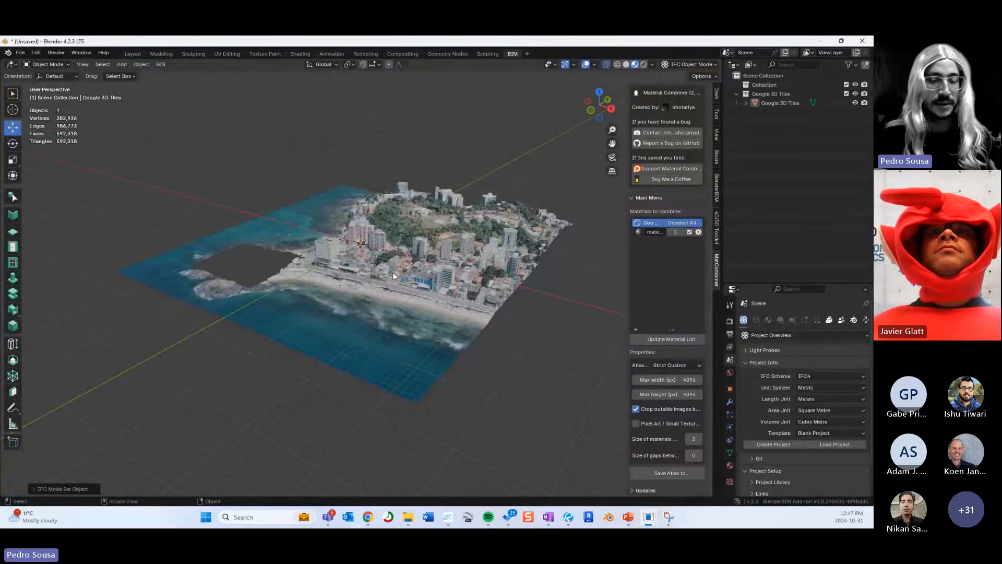
# - Start an FBX export of the trimmed model with the Desktop folder "workshop blosm" as its destination
pyautogui.click(22, 54)
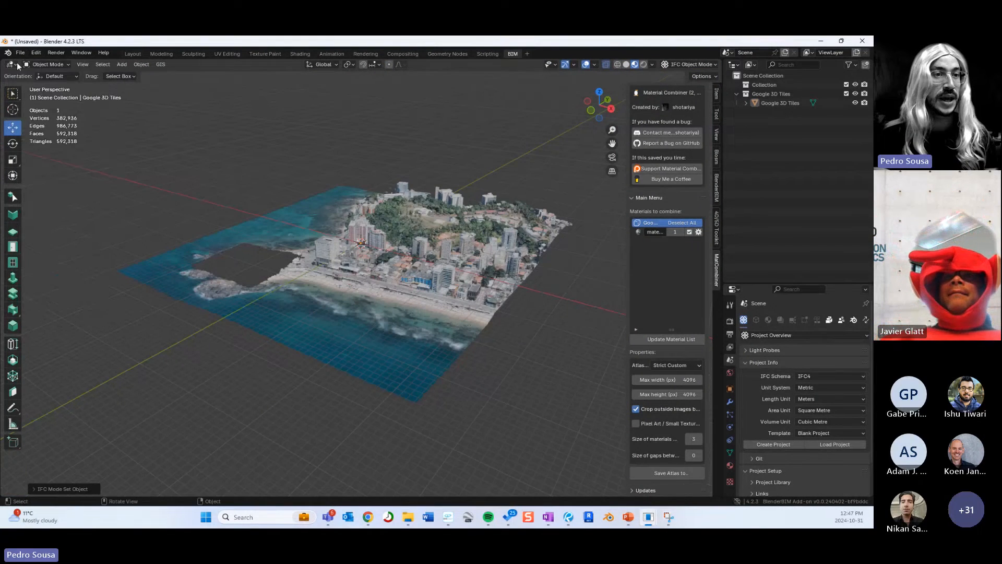
pyautogui.moveTo(62, 245)
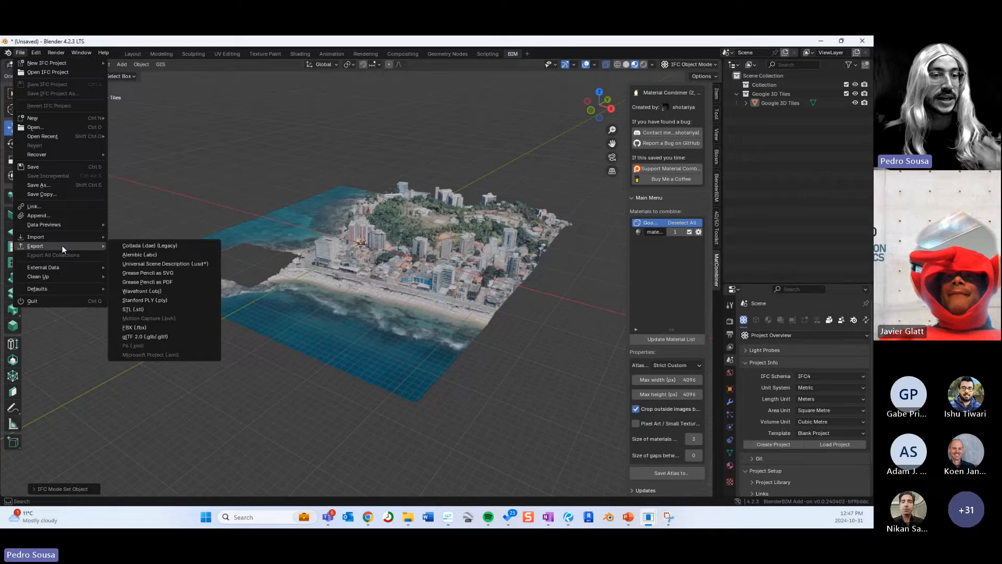
pyautogui.click(149, 326)
pyautogui.click(218, 206)
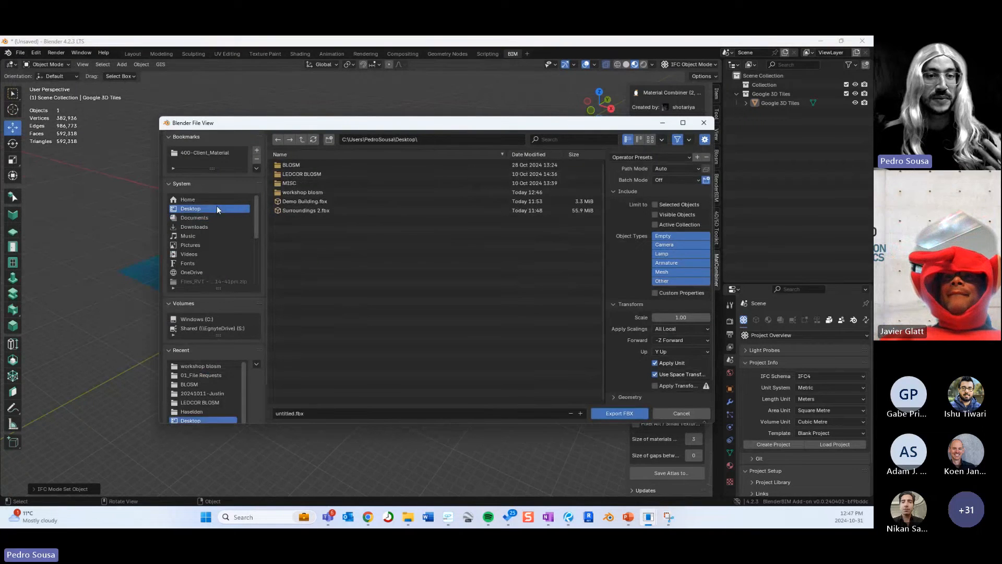
pyautogui.click(304, 192)
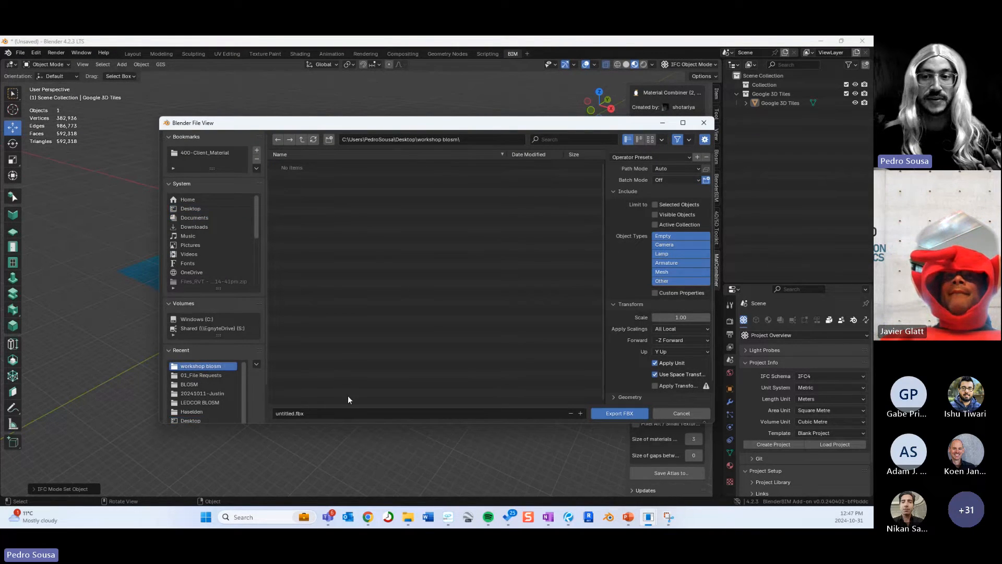
# - Export the model as FBX with Path Mode Copy, limited to visible objects, and Z Up as the up axis
pyautogui.click(676, 168)
pyautogui.click(674, 229)
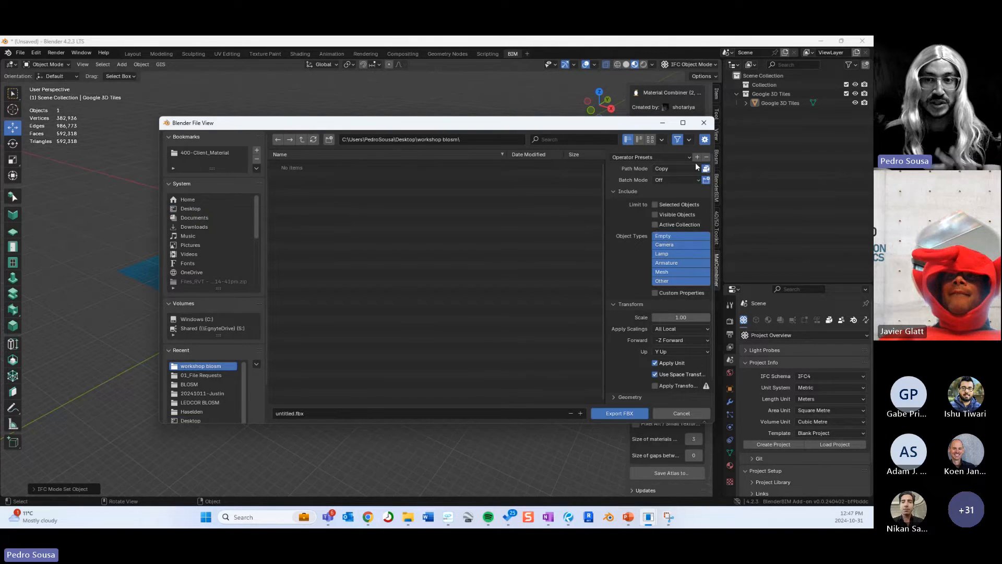
pyautogui.click(677, 214)
pyautogui.click(675, 350)
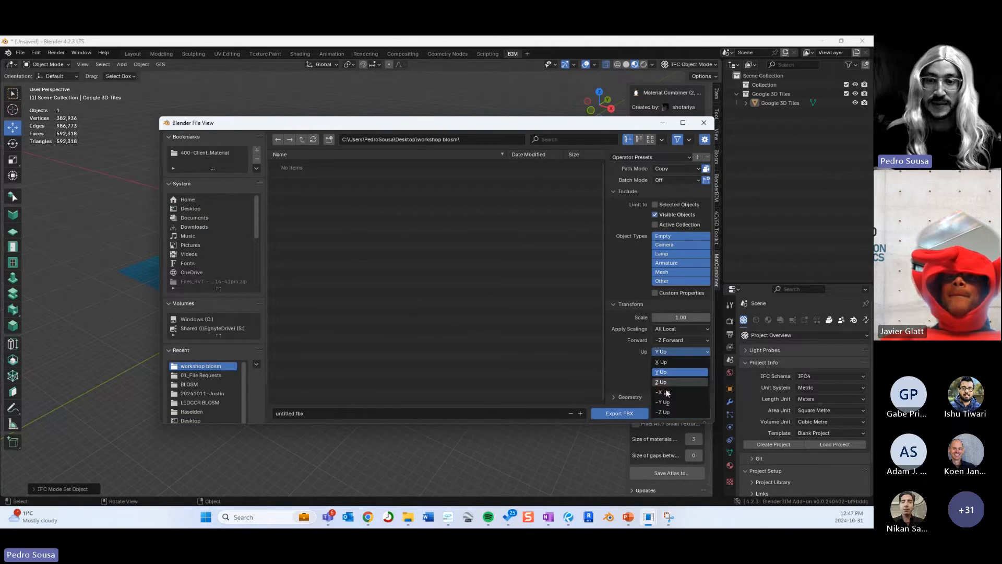
pyautogui.click(667, 382)
pyautogui.click(605, 413)
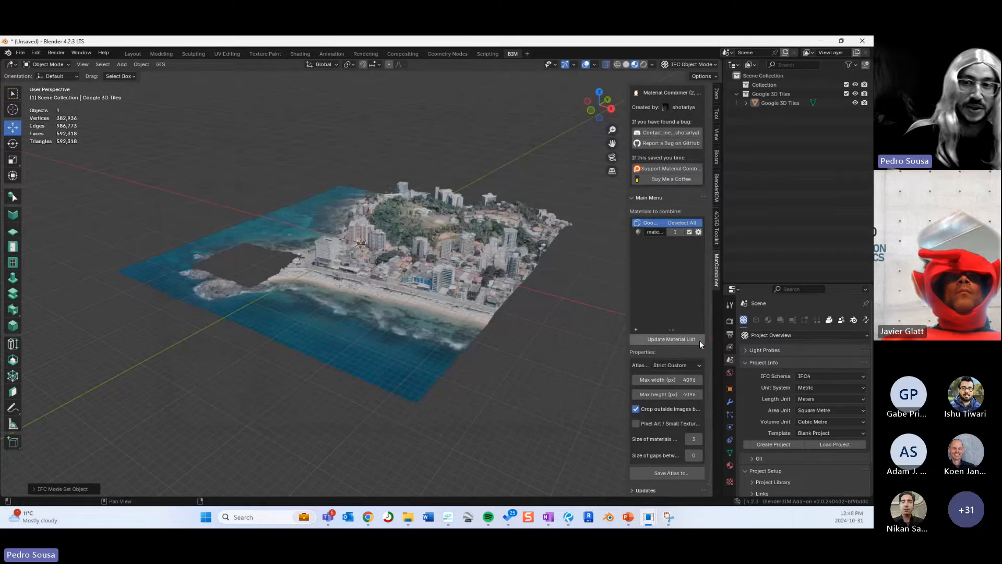
pyautogui.scroll(-3, 361, 260)
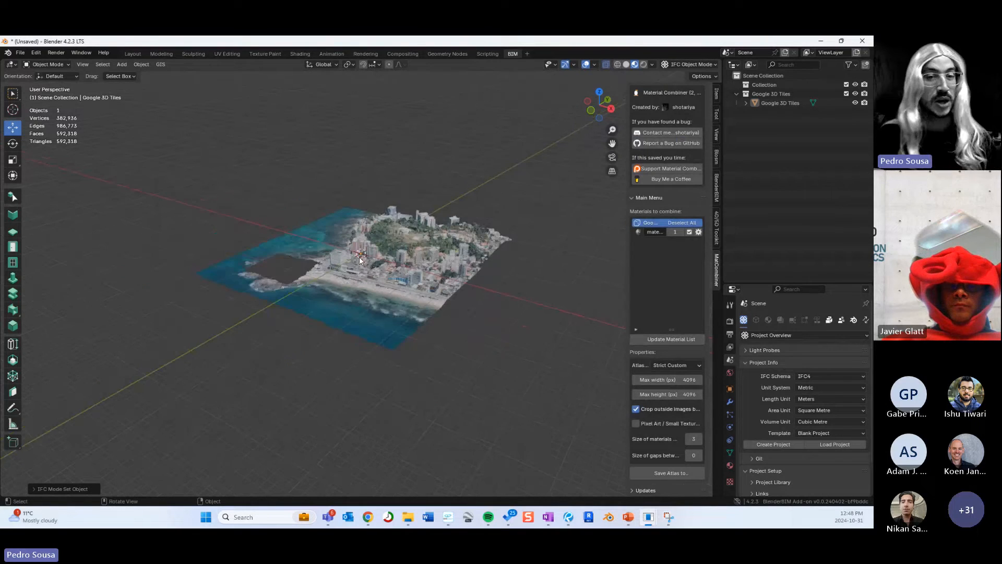
pyautogui.scroll(5, 359, 249)
pyautogui.scroll(-2, 360, 251)
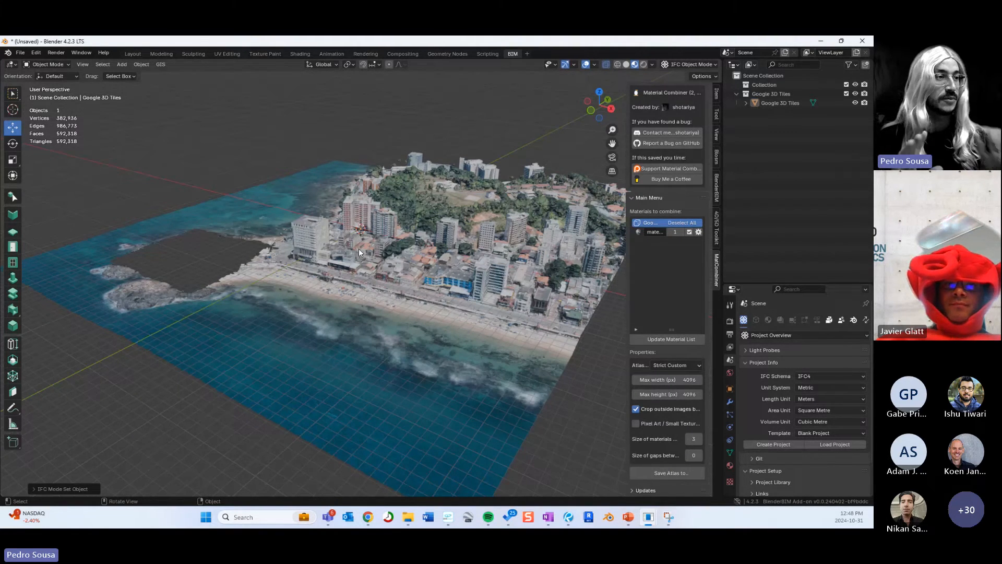
pyautogui.scroll(-3, 397, 235)
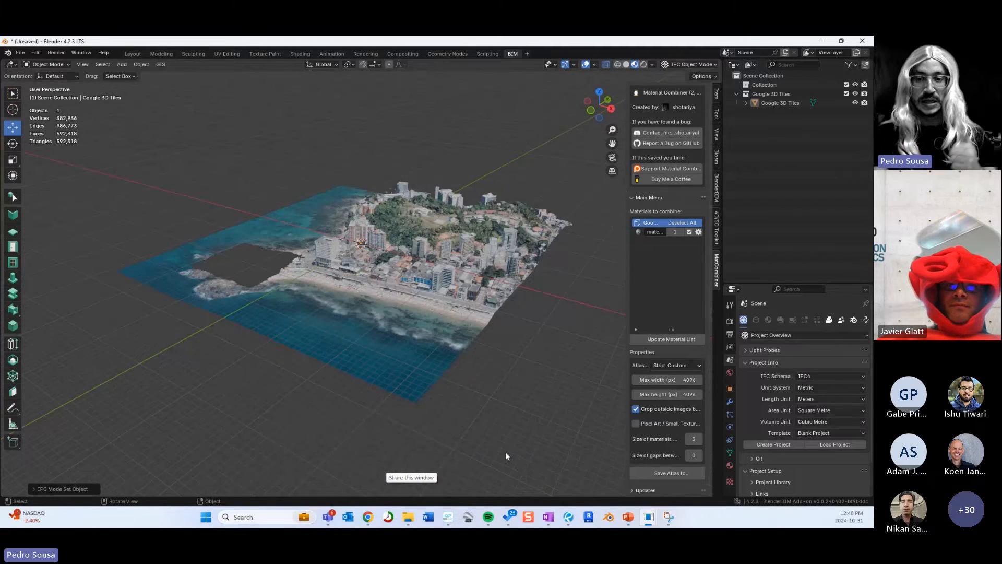
# - Switch to the PowerPoint presentation and show the Tips and Tricks slide on default IFC filters and deleting milestones
pyautogui.click(628, 517)
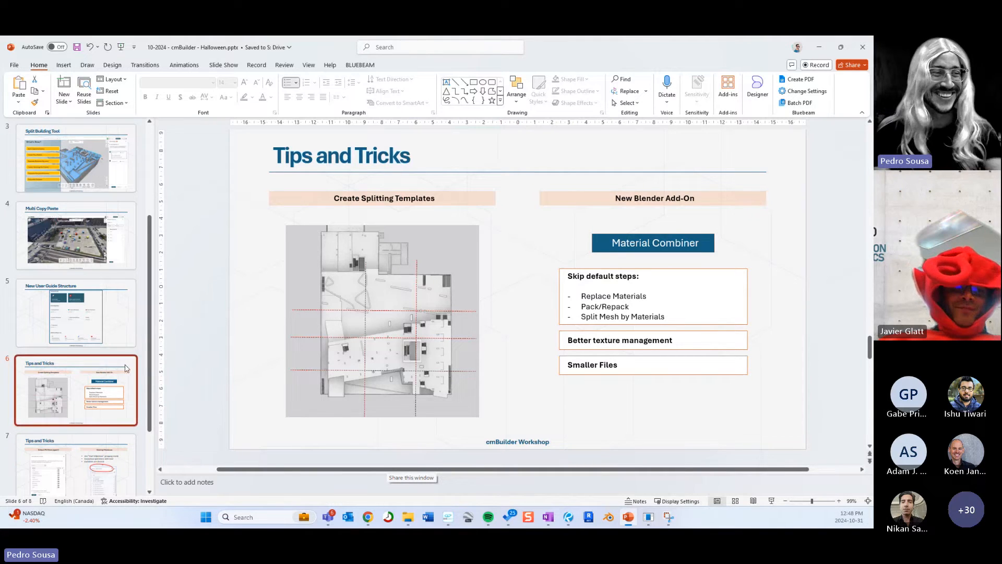
pyautogui.scroll(-2, 125, 397)
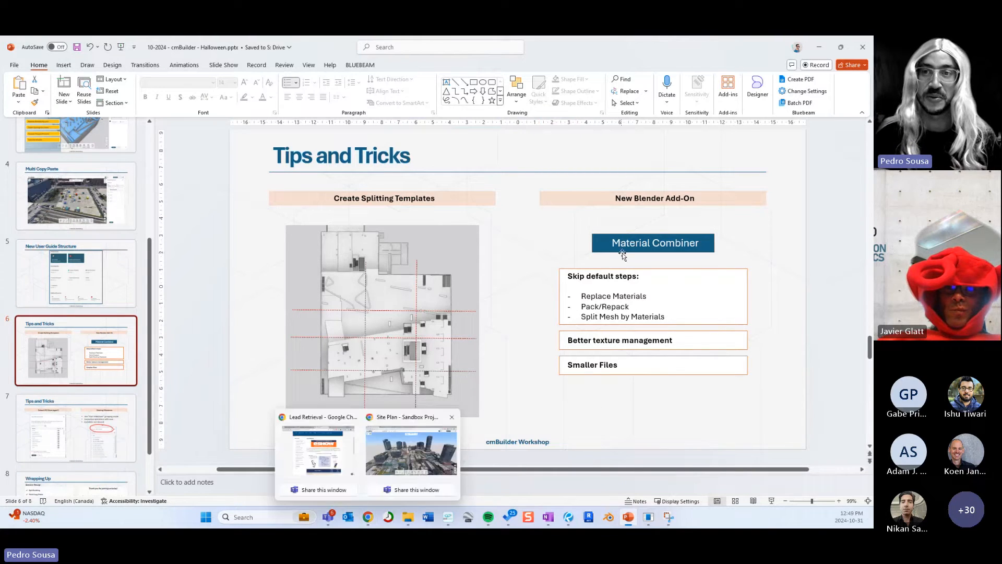
pyautogui.click(820, 48)
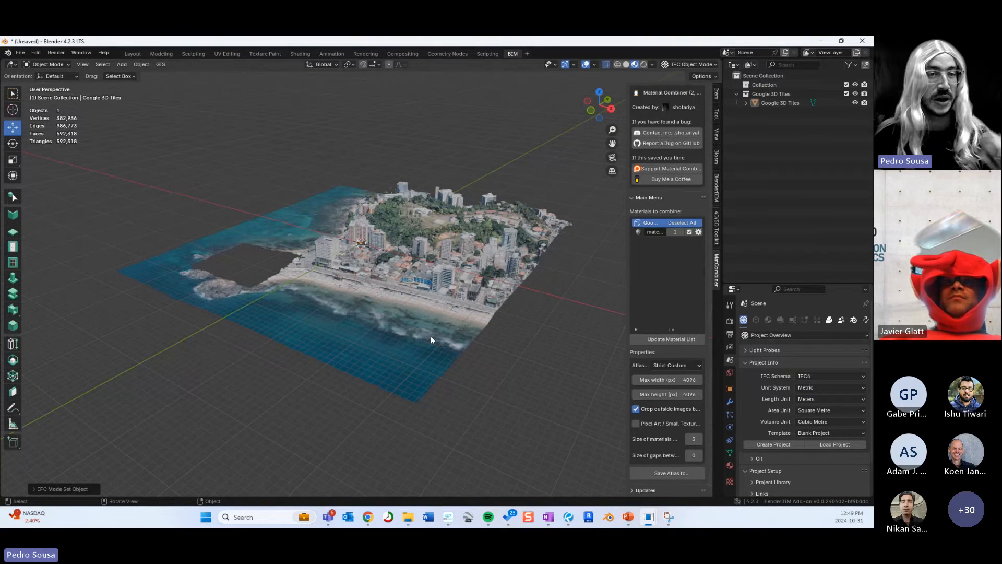
pyautogui.hotkey('alt', 'Tab')
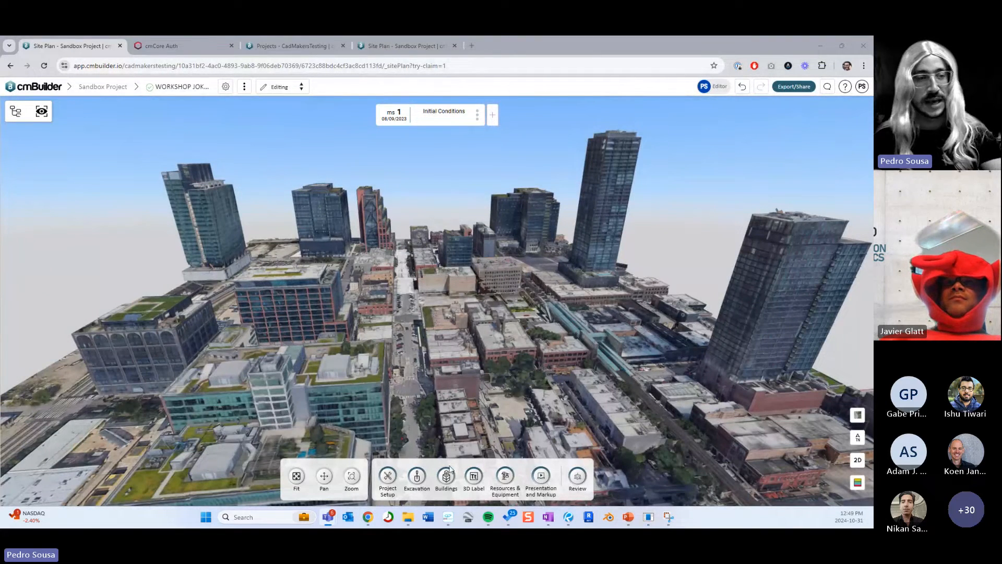
pyautogui.click(628, 516)
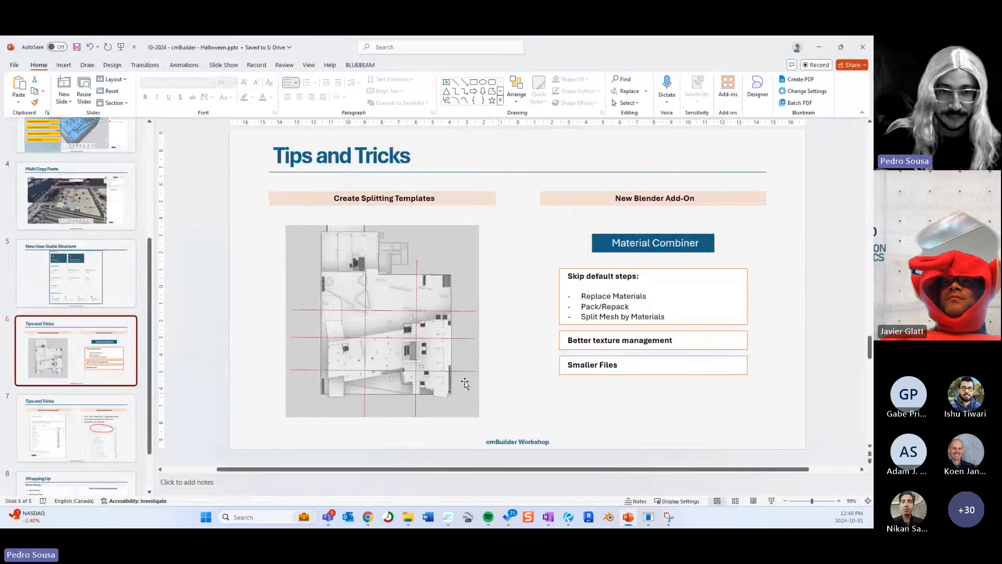
pyautogui.scroll(-1, 465, 384)
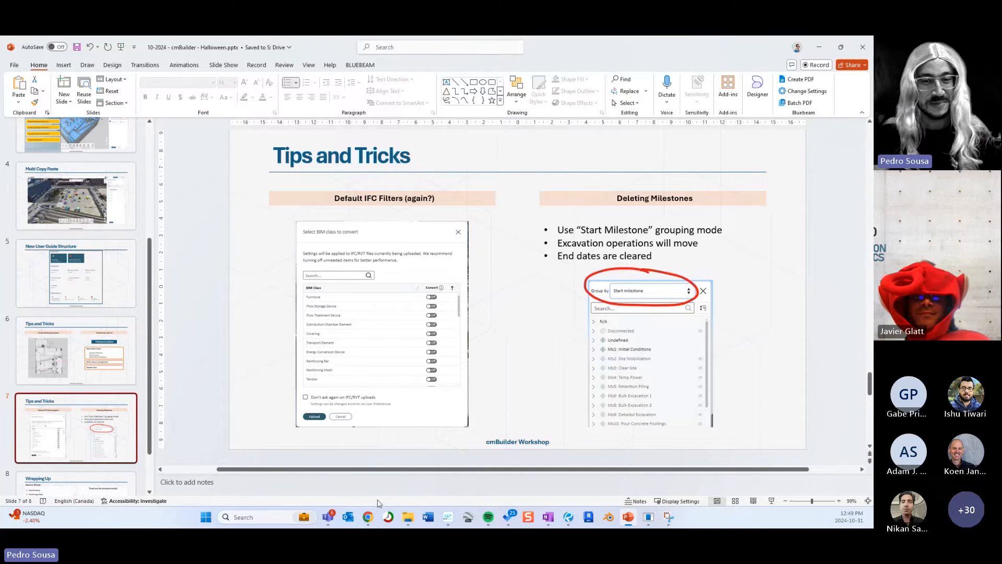
# - Switch to the cmBuilder Sandbox Project site plan in Chrome and open the BIM Import tool for buildings
pyautogui.moveTo(370, 518)
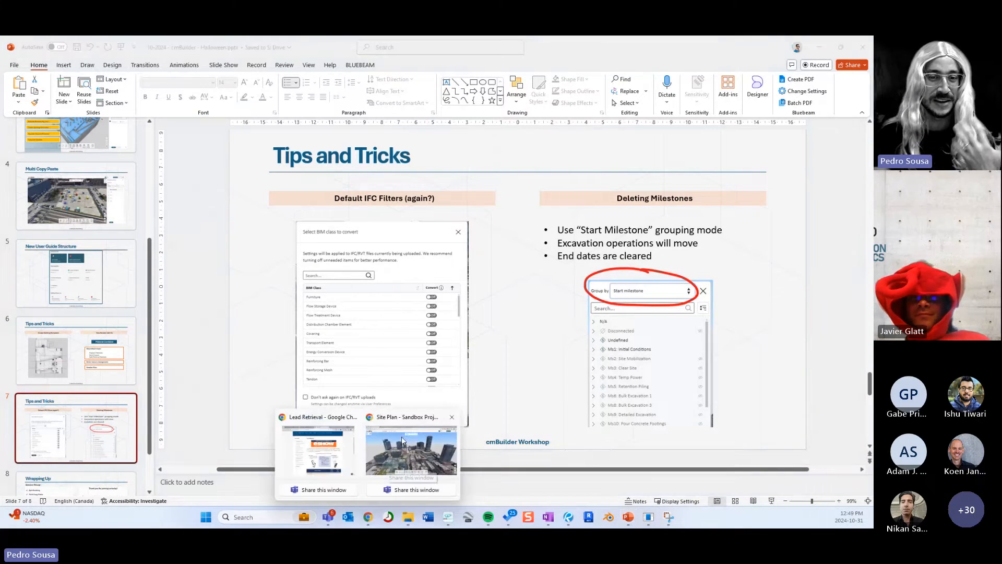
pyautogui.click(392, 459)
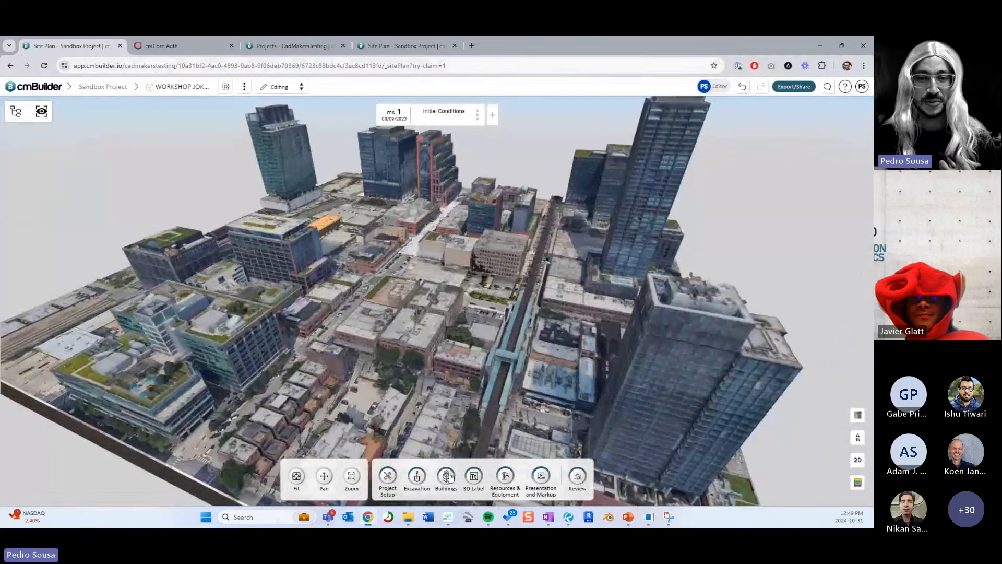
pyautogui.click(446, 476)
pyautogui.click(469, 475)
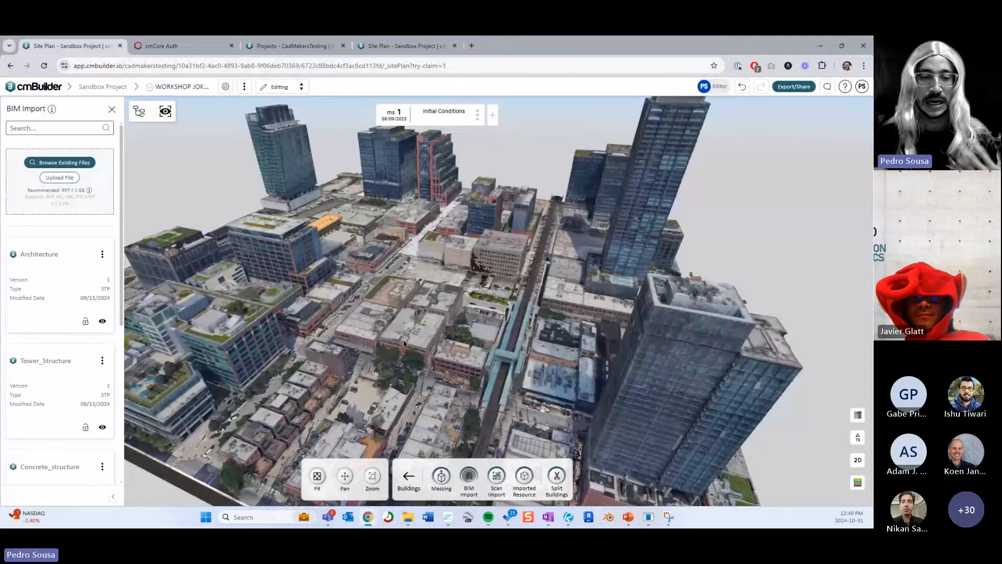
# - Choose the file Struct V1.ifc from the 10-Joker folder for upload as a BIM import
pyautogui.click(59, 178)
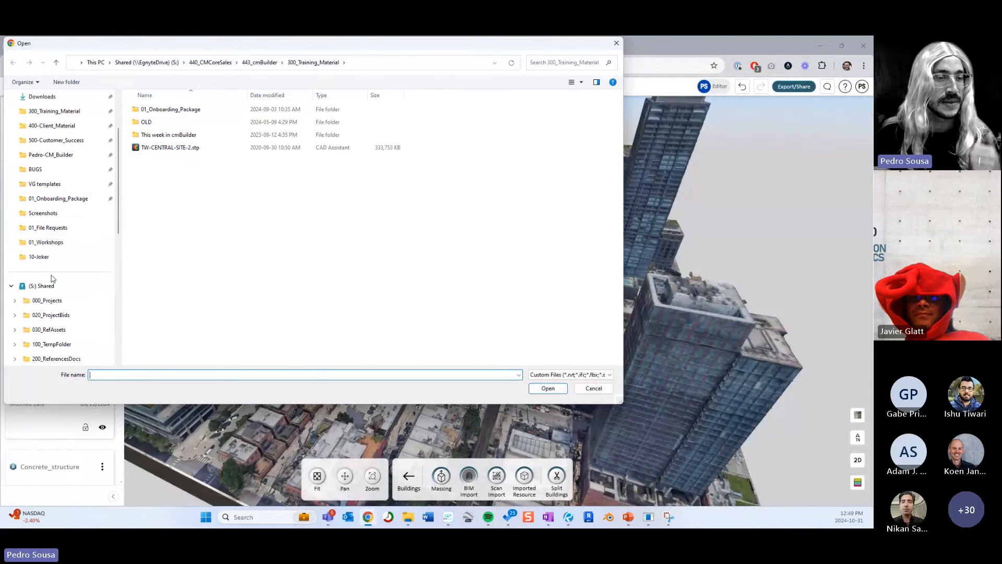
pyautogui.scroll(3, 52, 256)
pyautogui.click(47, 157)
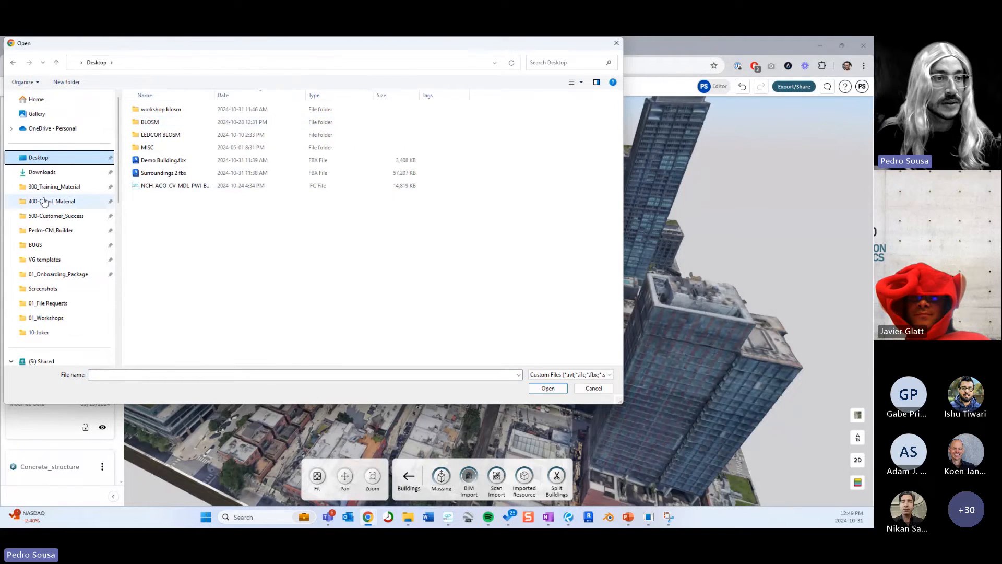
pyautogui.click(73, 172)
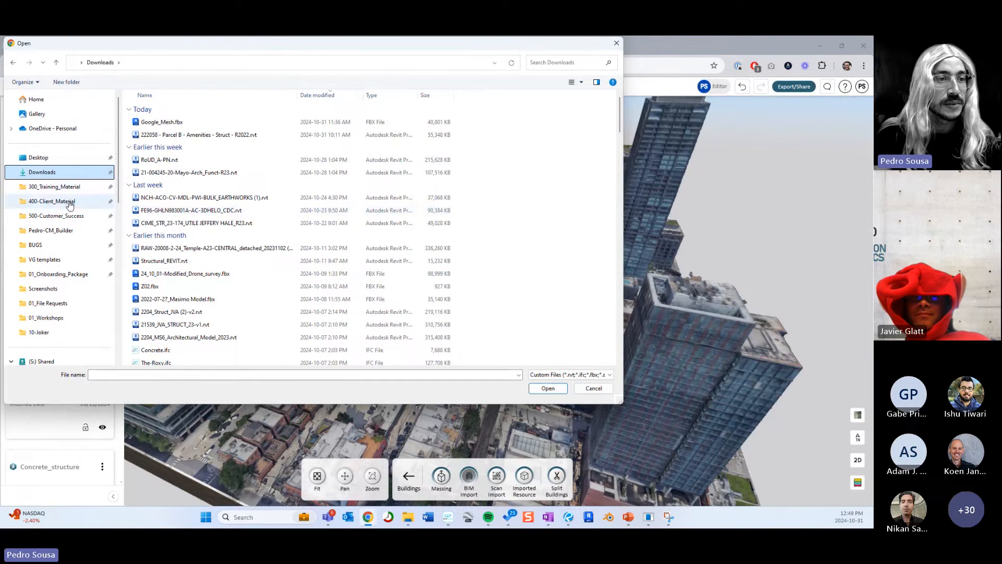
pyautogui.click(52, 332)
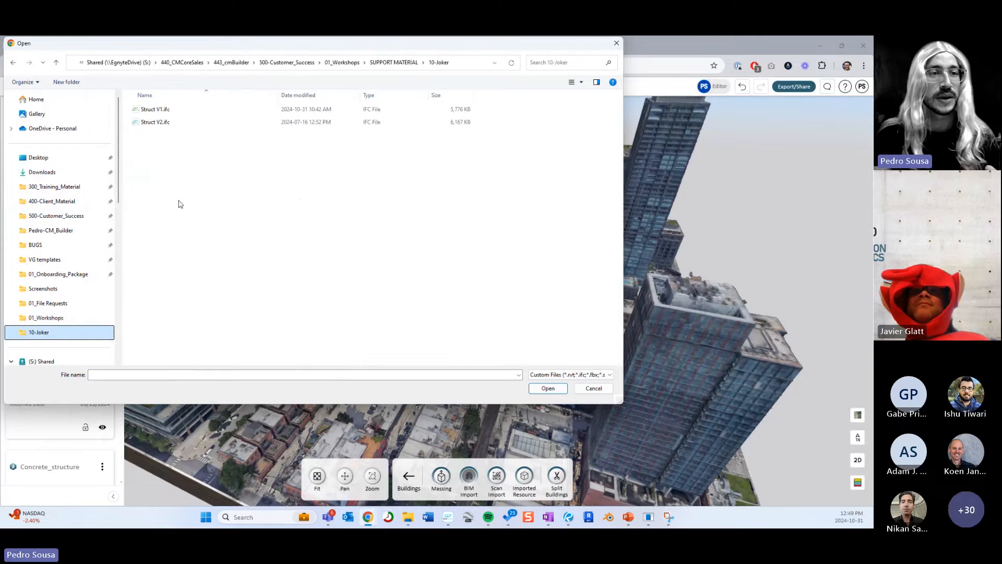
pyautogui.click(180, 110)
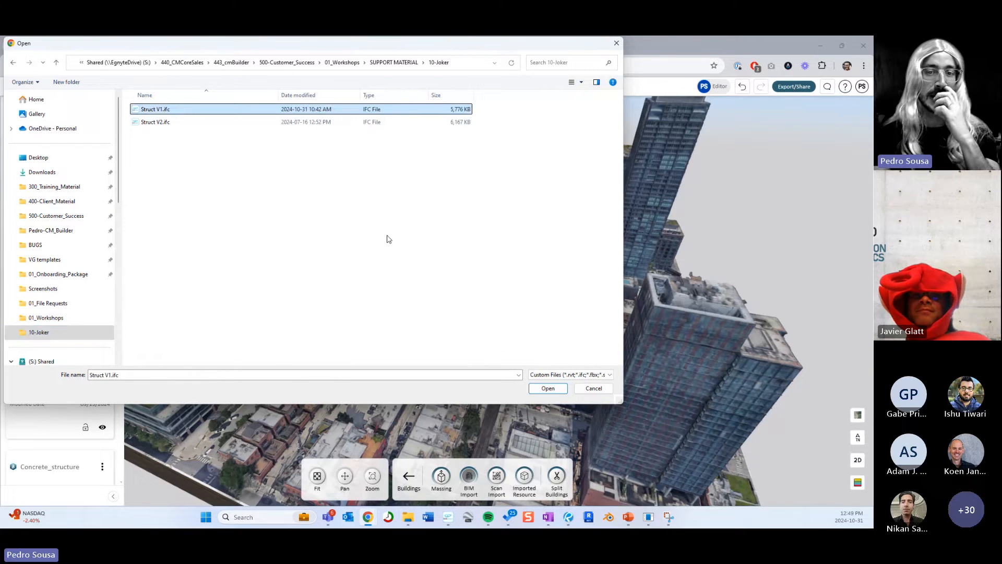
pyautogui.click(545, 388)
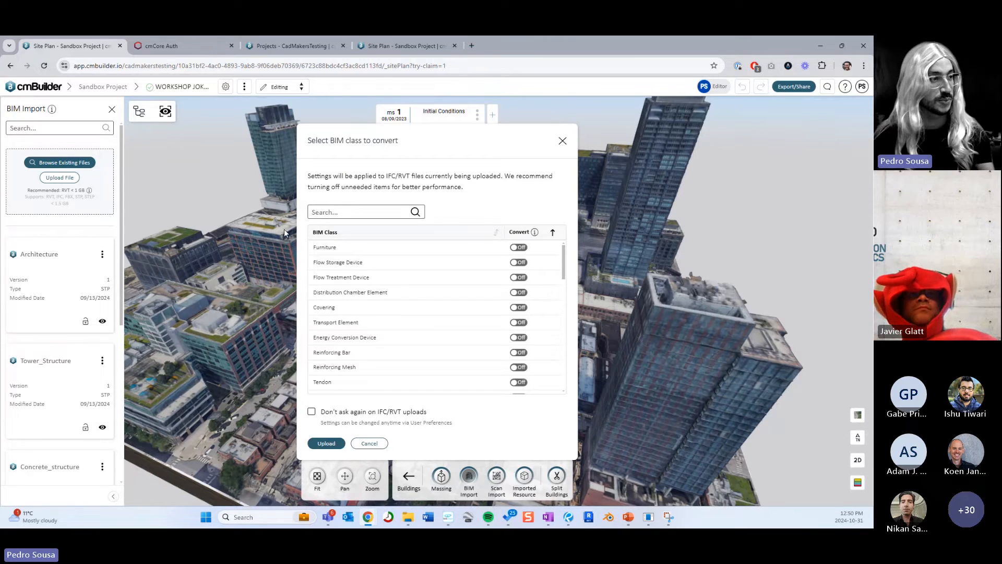
# - Examine which BIM classes are converted by default, sorting by class and by conversion state, including Building Element Proxy, and cancel the upload
pyautogui.moveTo(564, 251)
pyautogui.mouseDown()
pyautogui.moveTo(571, 336)
pyautogui.moveTo(574, 243)
pyautogui.mouseUp()
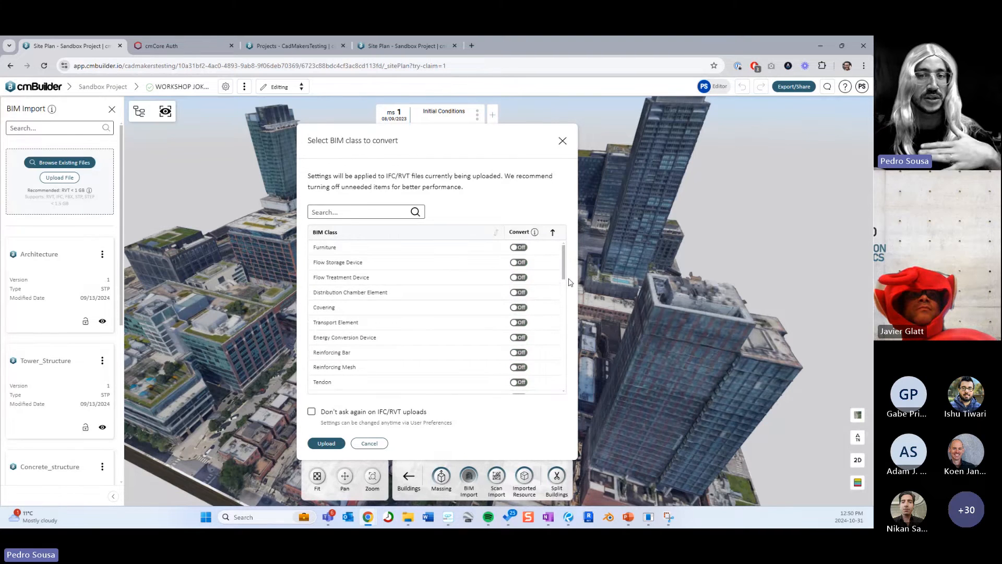
pyautogui.moveTo(564, 272); pyautogui.dragTo(574, 406)
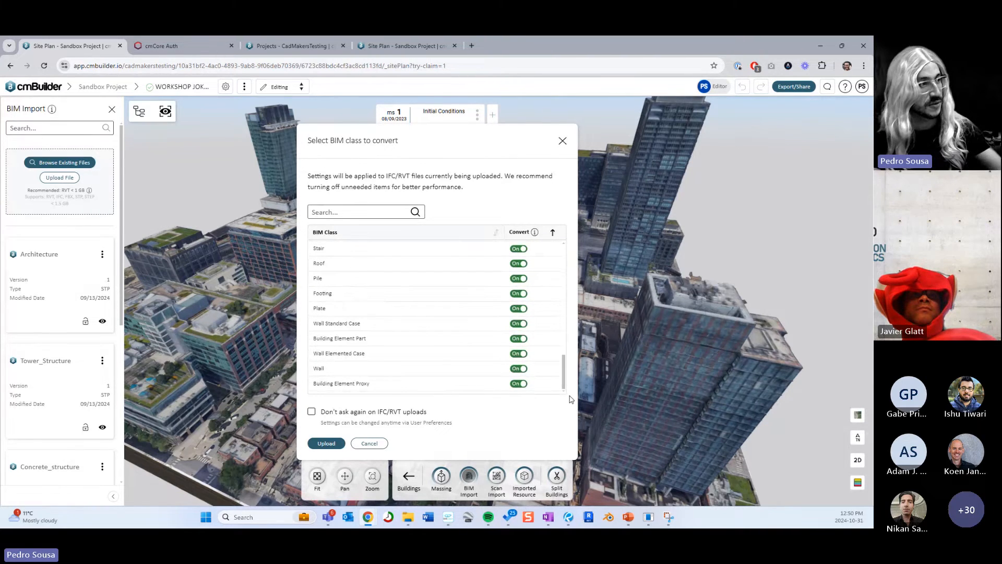
pyautogui.moveTo(564, 372); pyautogui.dragTo(554, 265)
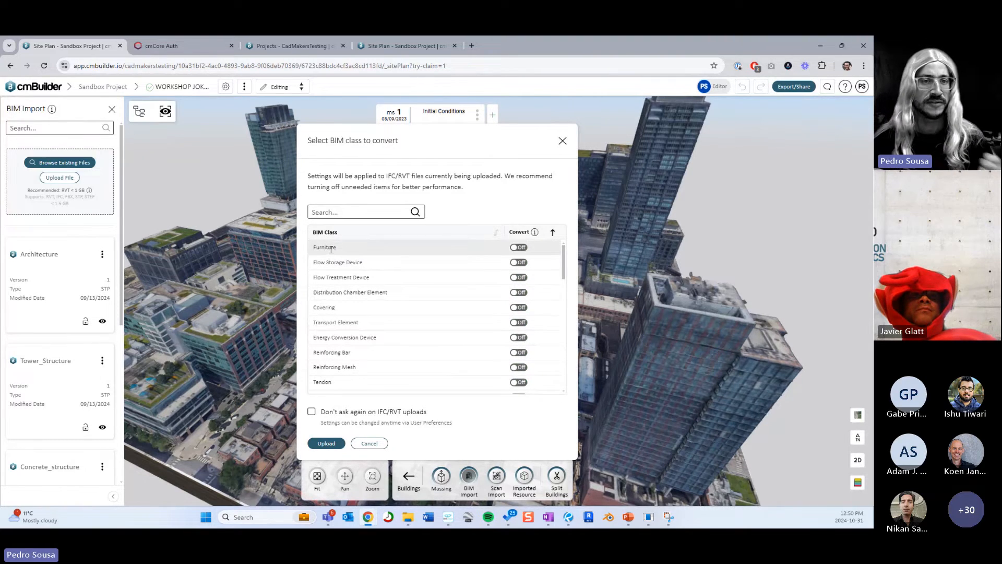
pyautogui.scroll(-2, 331, 251)
pyautogui.scroll(2, 339, 260)
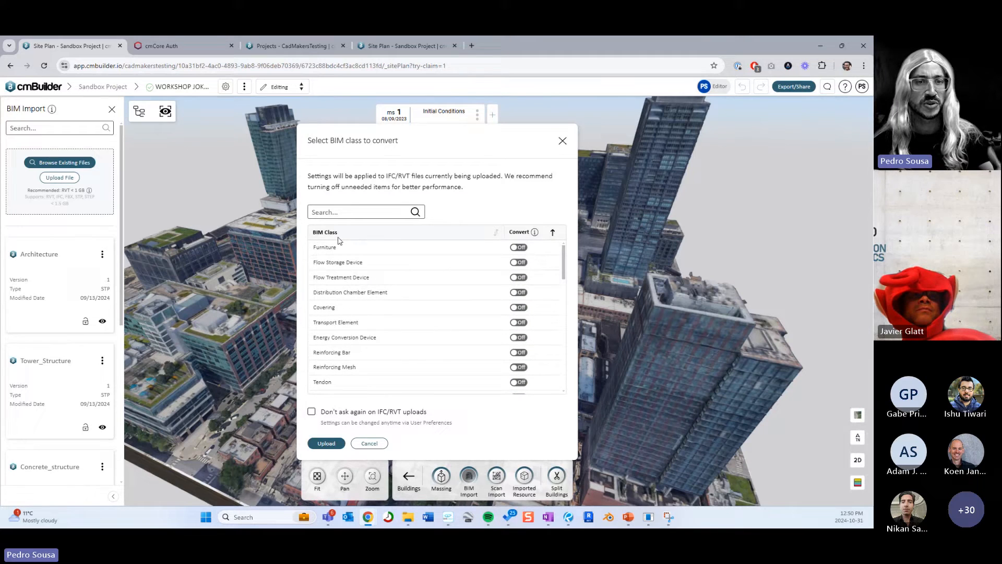
pyautogui.click(496, 232)
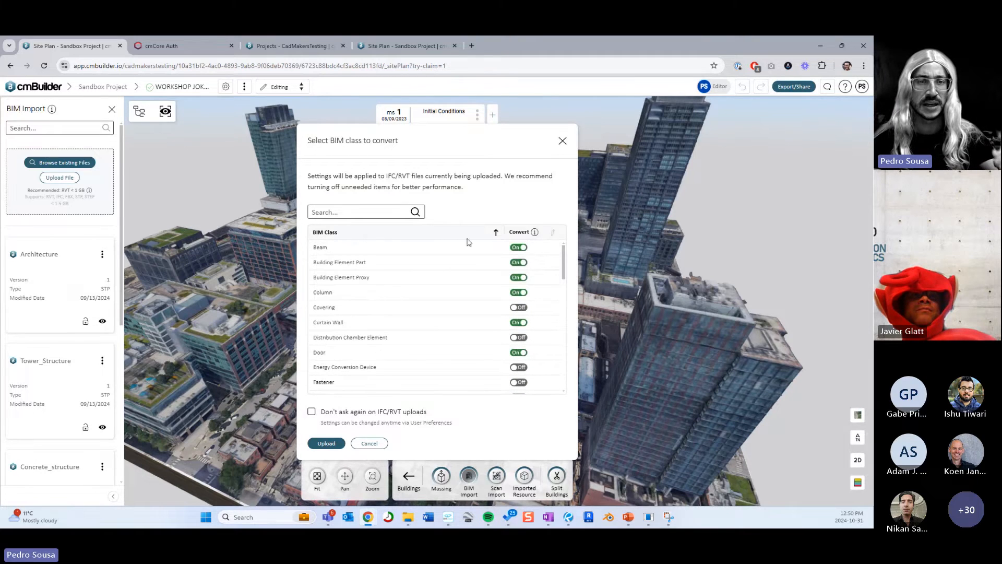
pyautogui.scroll(-3, 414, 268)
pyautogui.click(552, 233)
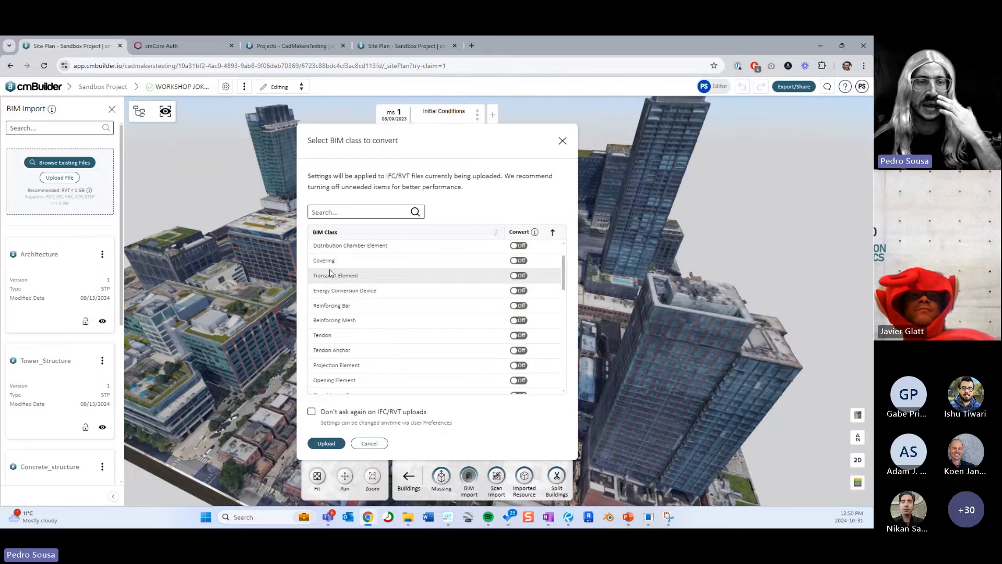
pyautogui.scroll(-5, 327, 298)
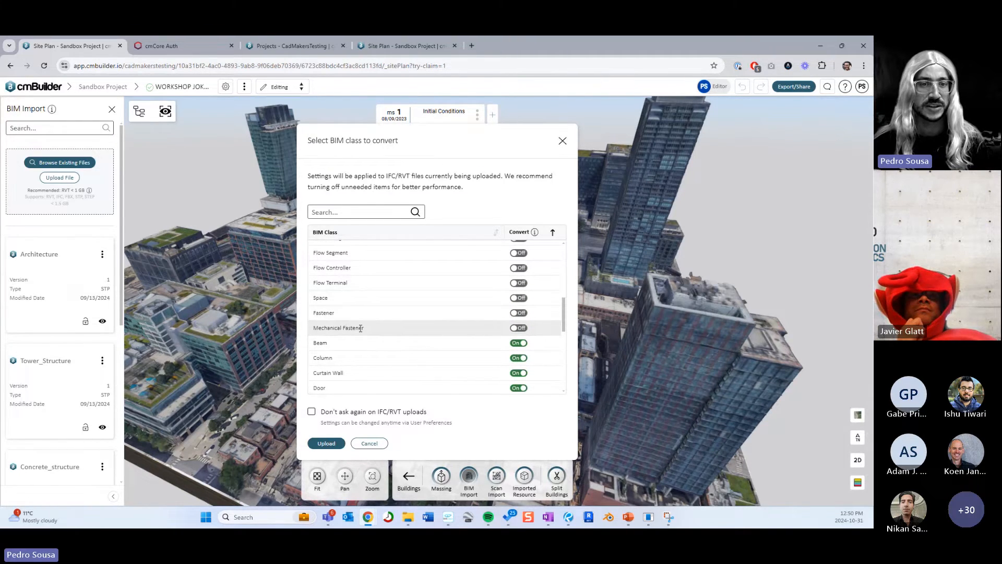
pyautogui.scroll(1, 360, 328)
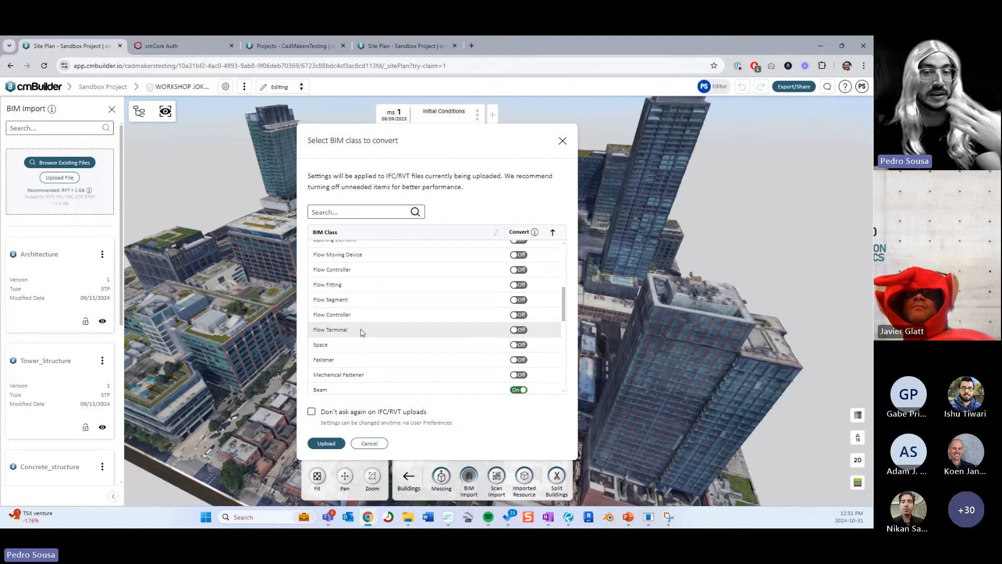
pyautogui.scroll(-5, 394, 337)
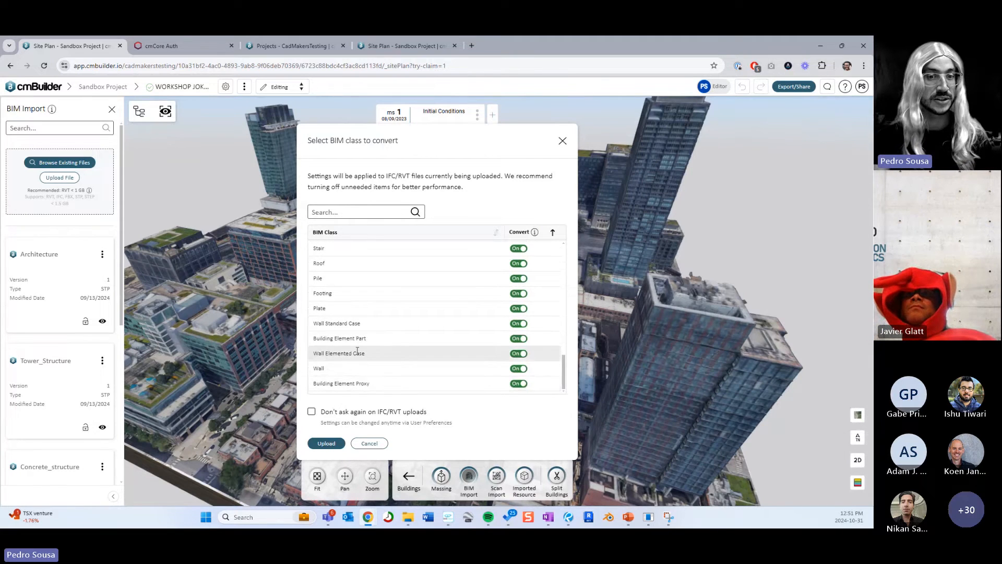
pyautogui.tripleClick(358, 383)
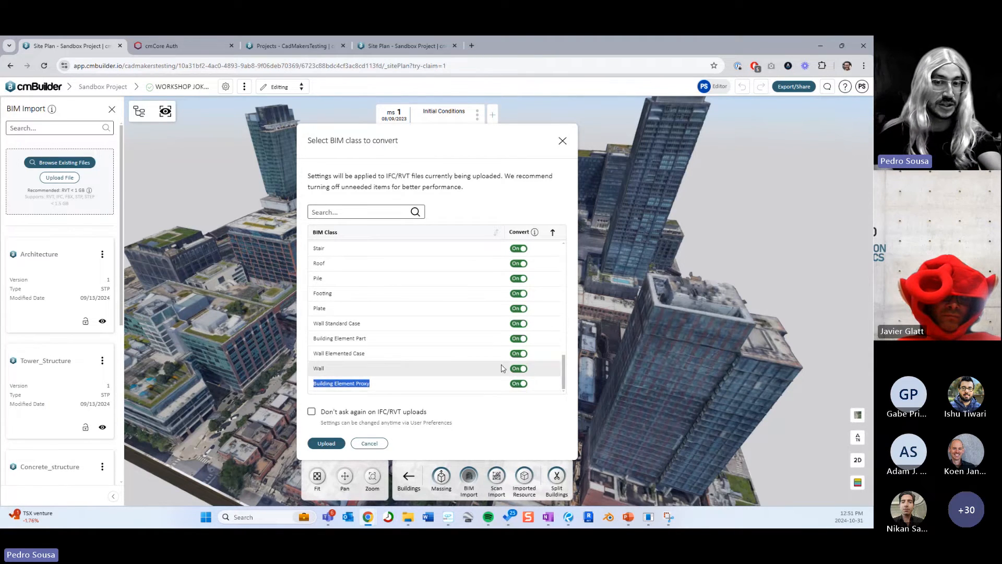
pyautogui.click(380, 445)
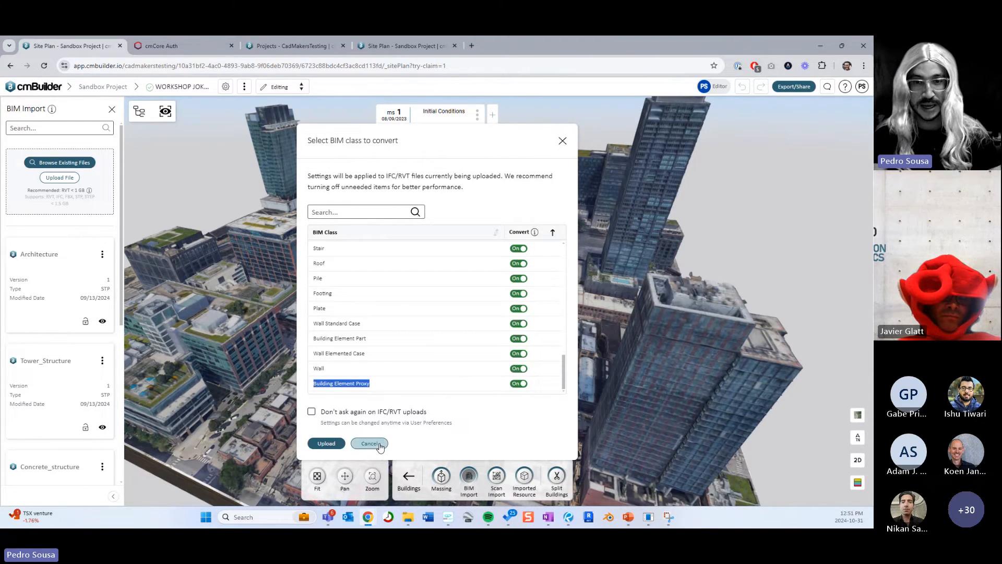
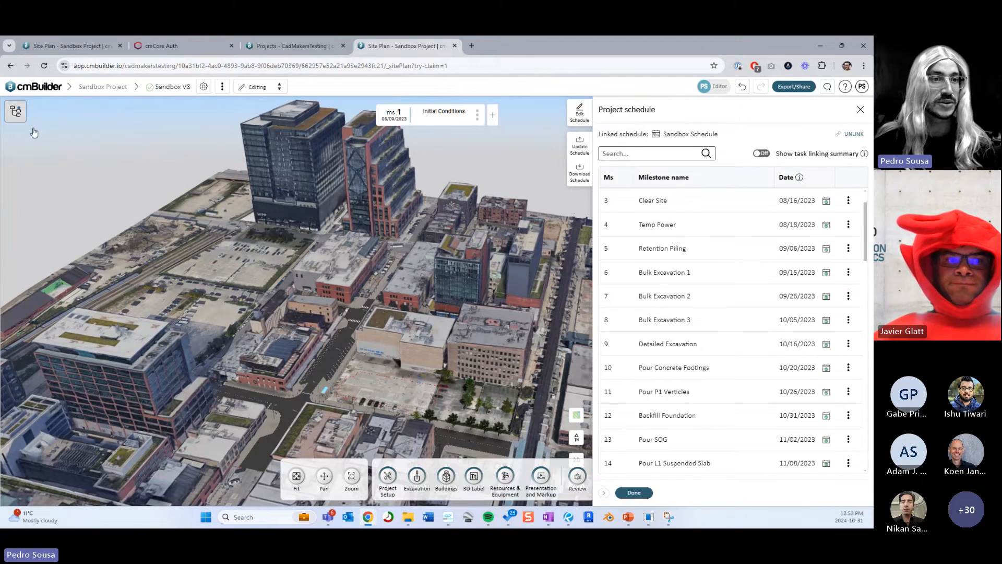
# - Open the Sandbox V8 model tree and group it by BIM structure (Level & Class)
pyautogui.click(16, 117)
pyautogui.click(54, 113)
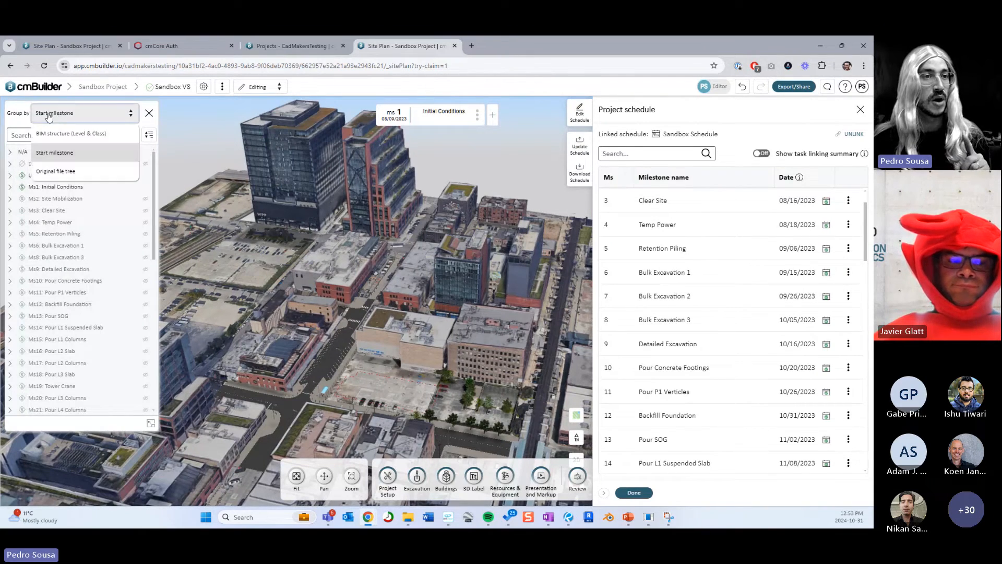
pyautogui.click(58, 122)
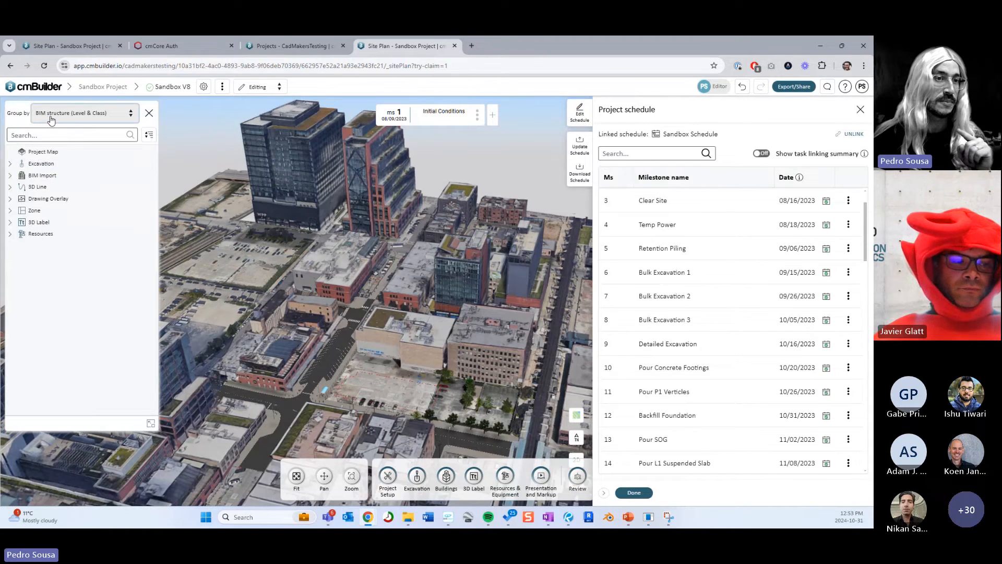
# - Group the model tree by start milestone and select the resources under Ms6: Bulk Excavation 1
pyautogui.click(58, 119)
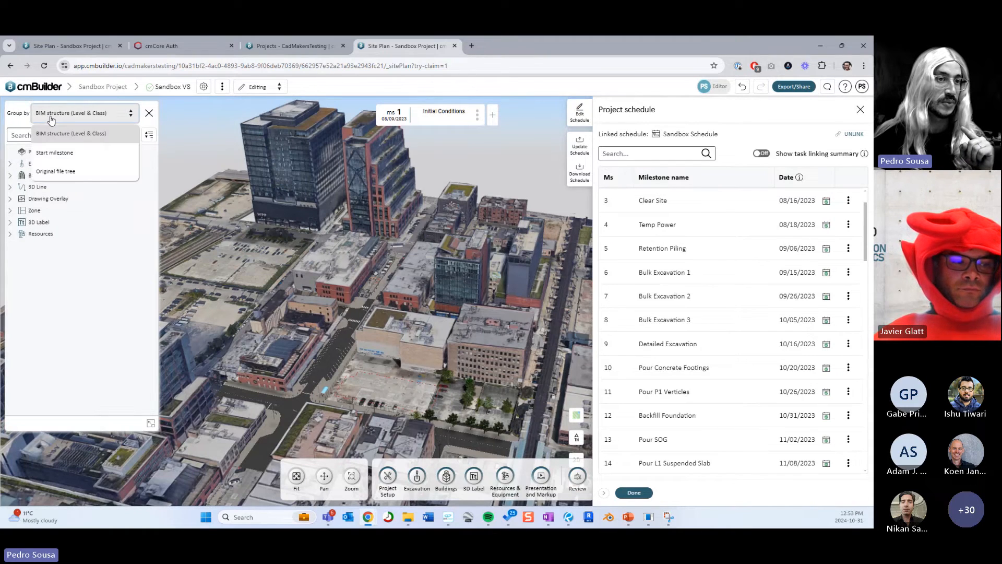
pyautogui.click(52, 153)
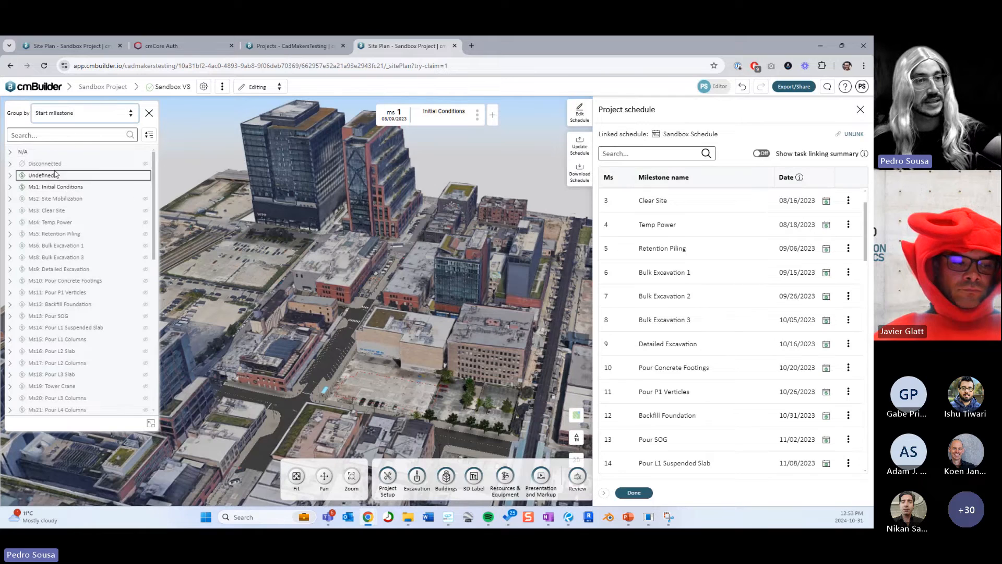
pyautogui.scroll(-2, 91, 296)
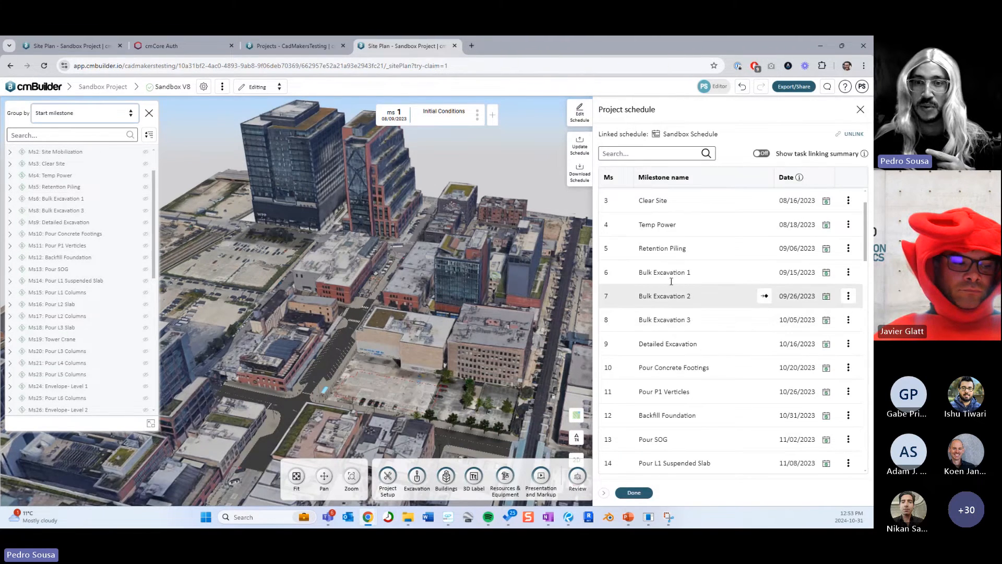
pyautogui.click(10, 199)
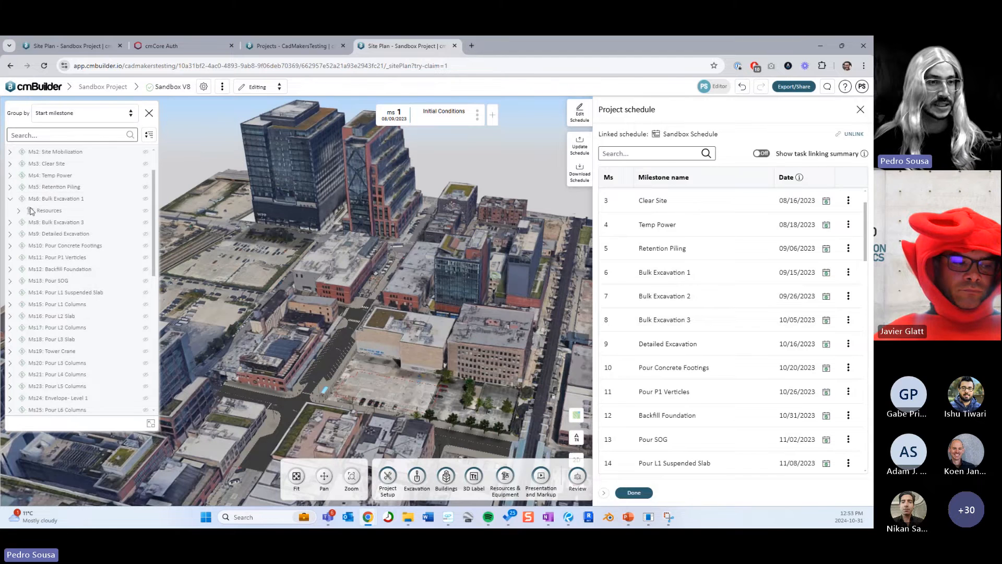
pyautogui.click(46, 211)
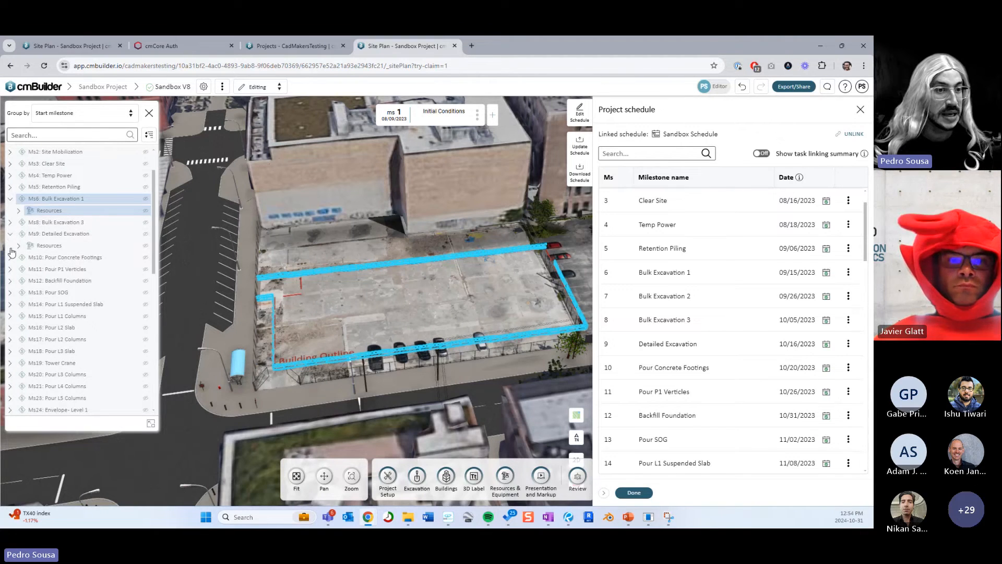
# - Expand Ms10: Pour Concrete Footings in the tree and select its Concrete BIM import to highlight it on the site plan
pyautogui.click(9, 245)
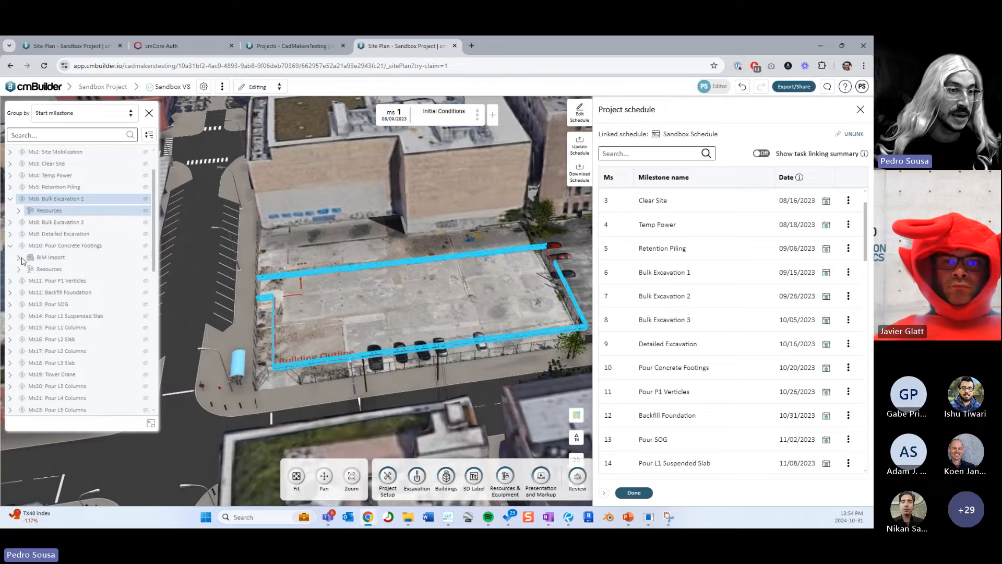
pyautogui.click(19, 257)
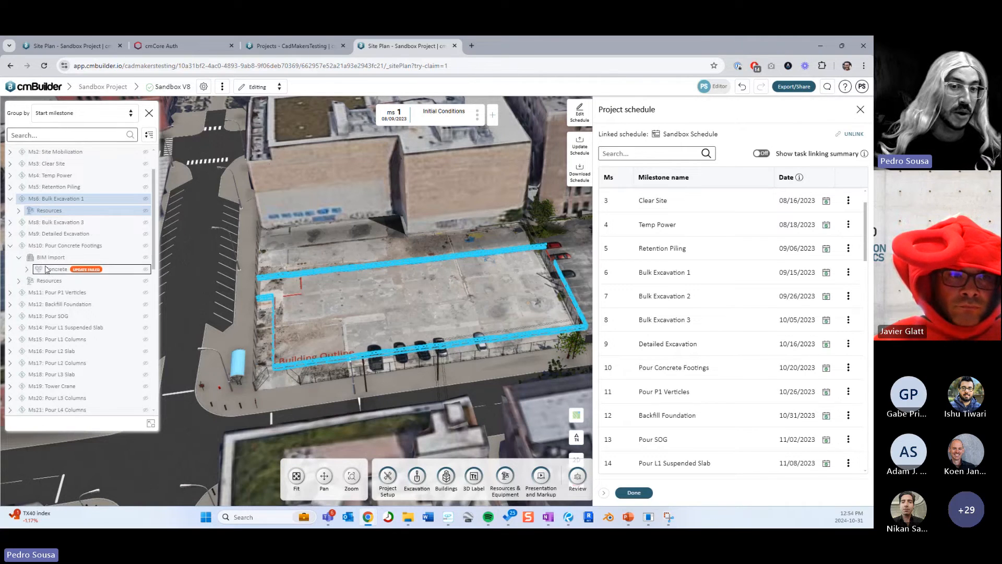
pyautogui.click(48, 269)
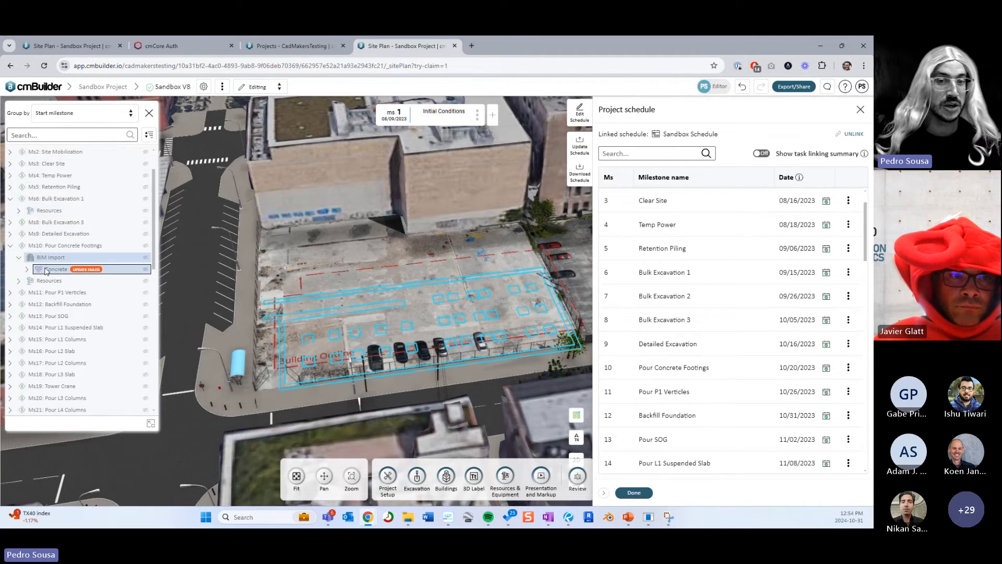
# - Expand Ms11: Pour P1 Verticles, Ms2: Site Mobilization and Ms3: Clear Site, highlighting the Ms2 3D label and the Ms3 zone
pyautogui.click(10, 294)
pyautogui.click(10, 151)
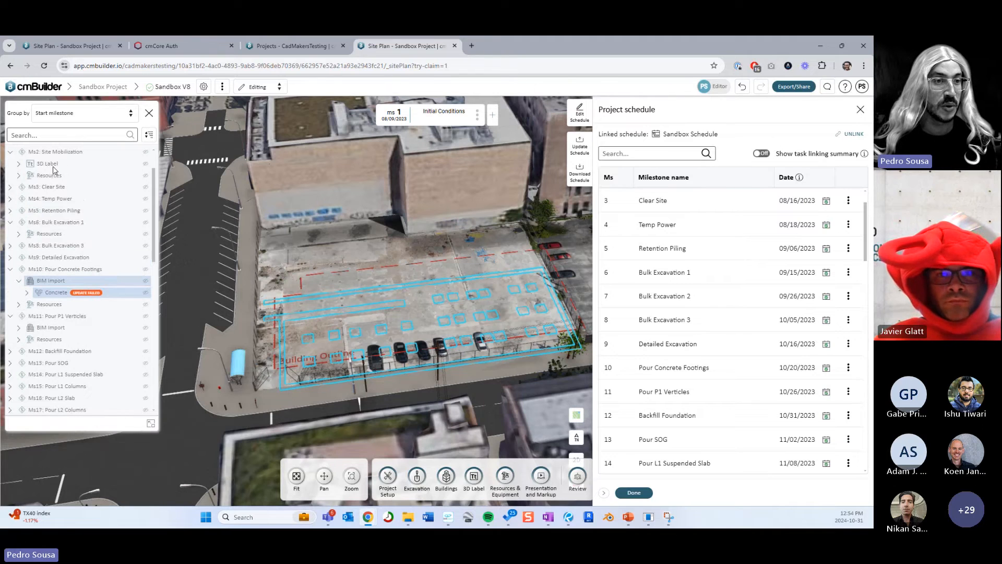
pyautogui.click(9, 187)
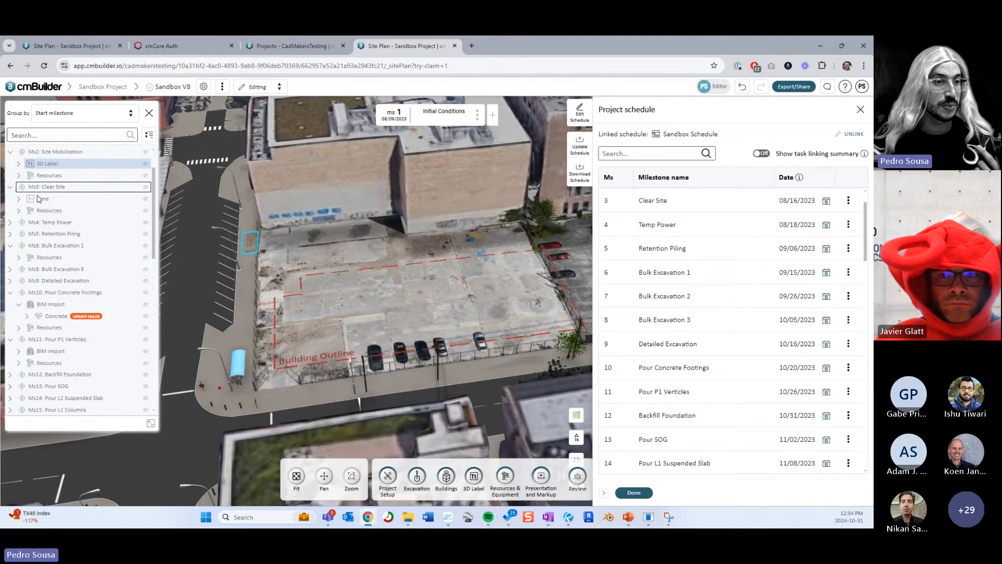
# - Highlight the 3D lines, zones and resources under Ms1: Initial Conditions one group at a time, and close the project schedule
pyautogui.scroll(2, 47, 235)
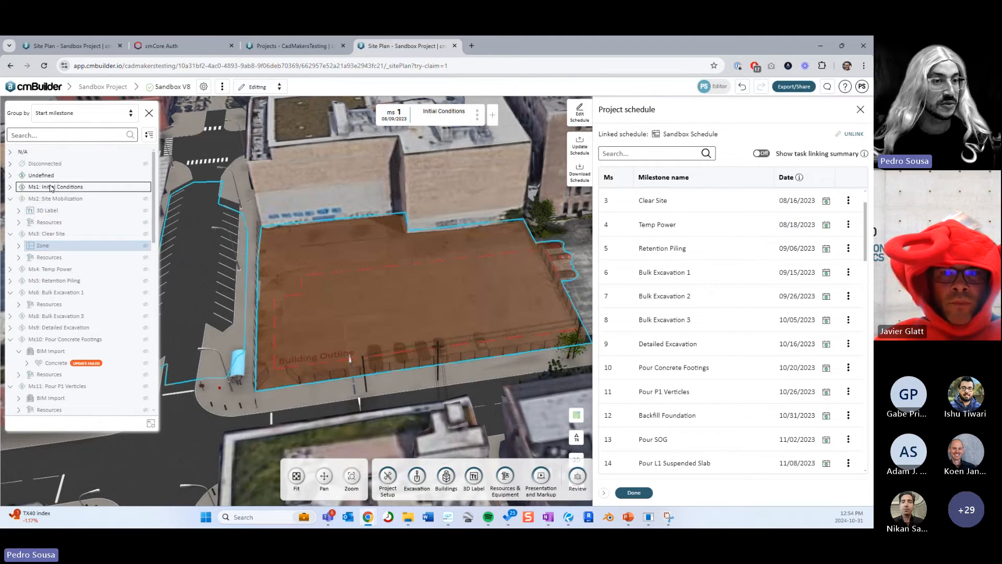
pyautogui.click(12, 191)
pyautogui.click(10, 188)
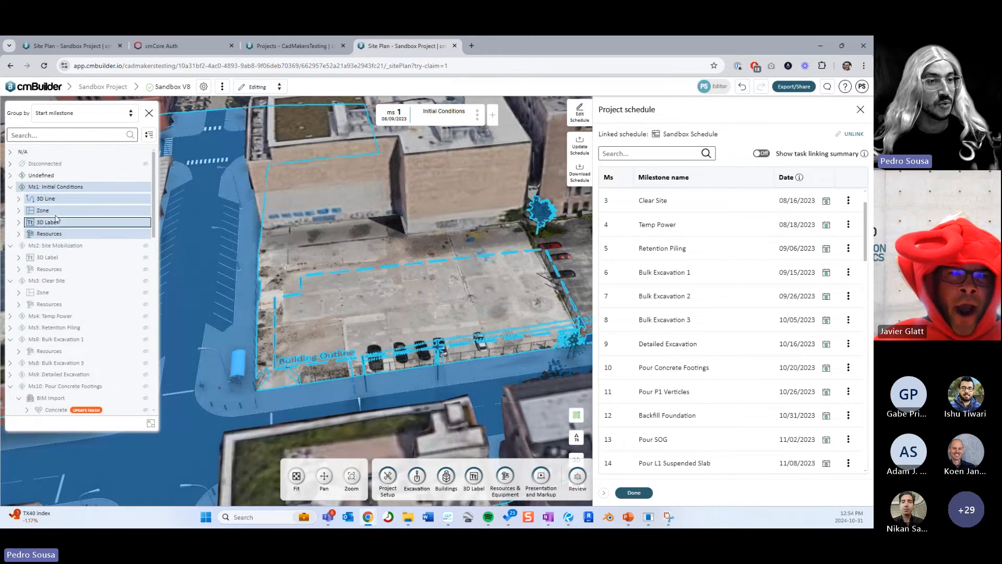
pyautogui.click(55, 200)
pyautogui.click(56, 213)
pyautogui.click(57, 234)
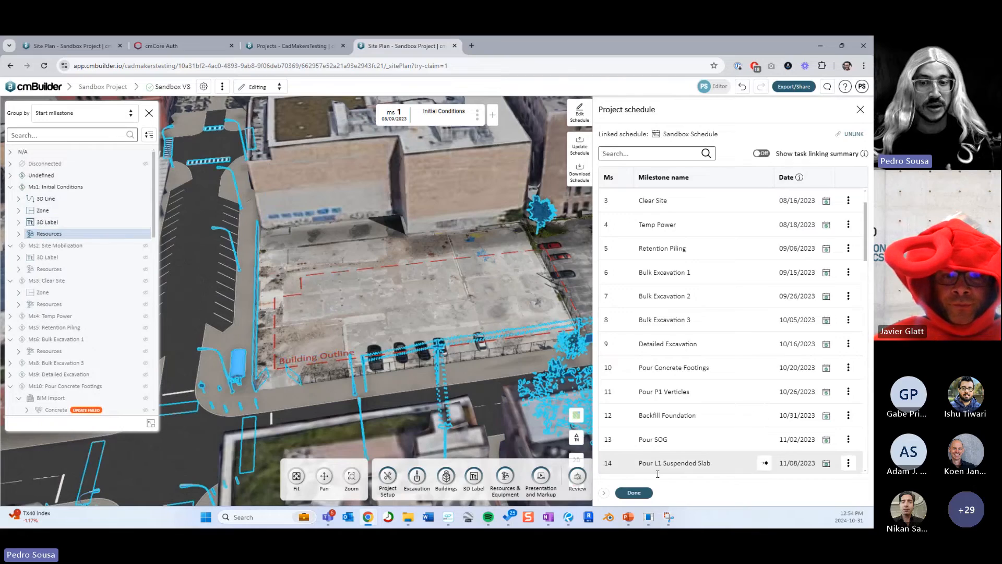
pyautogui.click(633, 492)
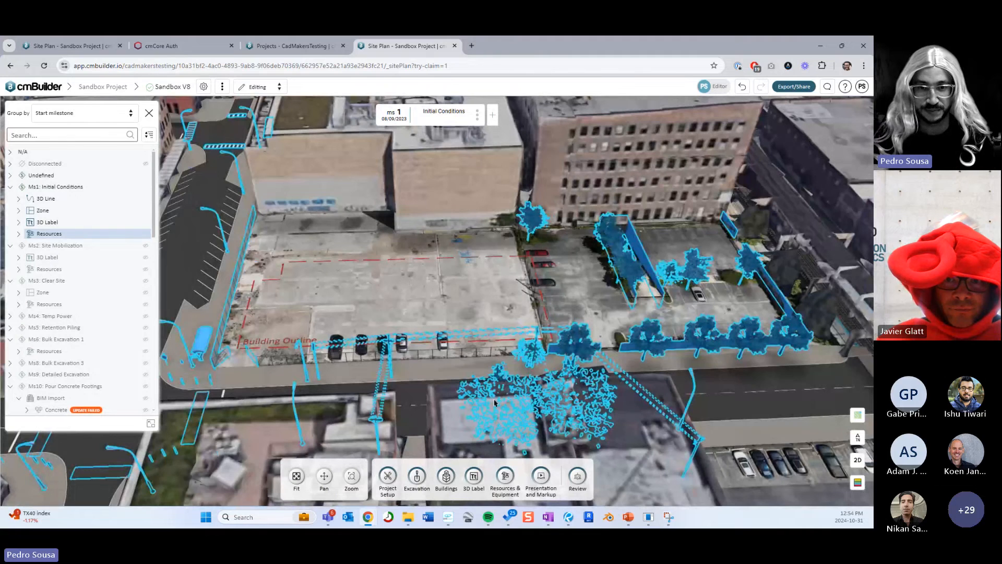
# - Switch to the PowerPoint slide on deleting milestones, highlight the "Excavation operations will move" point, and clear the selection
pyautogui.click(627, 516)
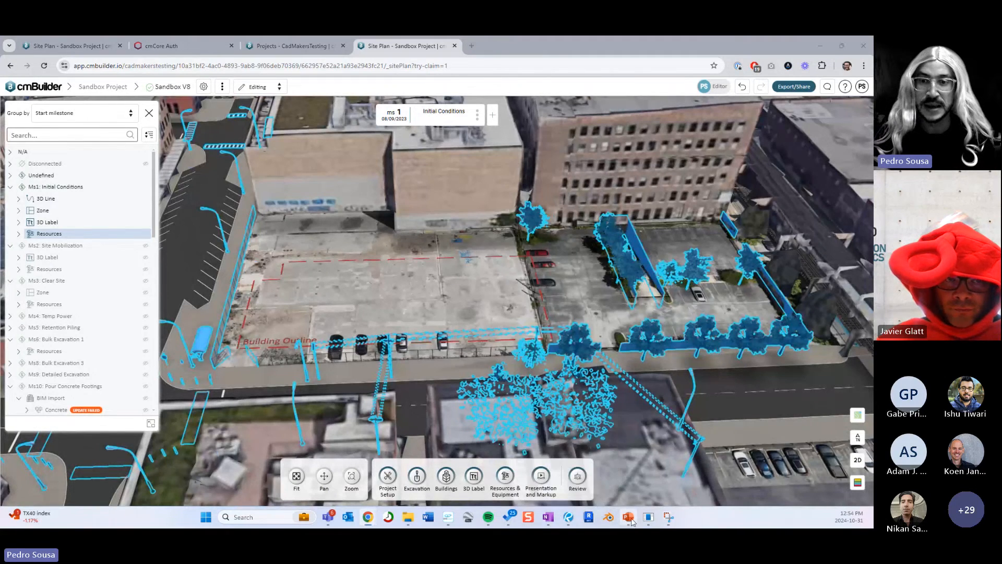
pyautogui.tripleClick(564, 243)
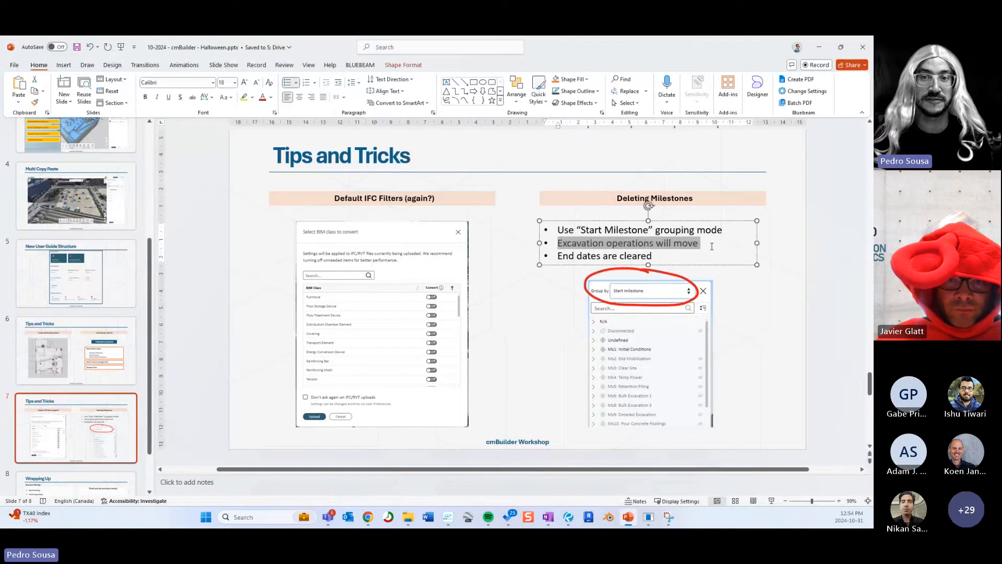
pyautogui.click(763, 345)
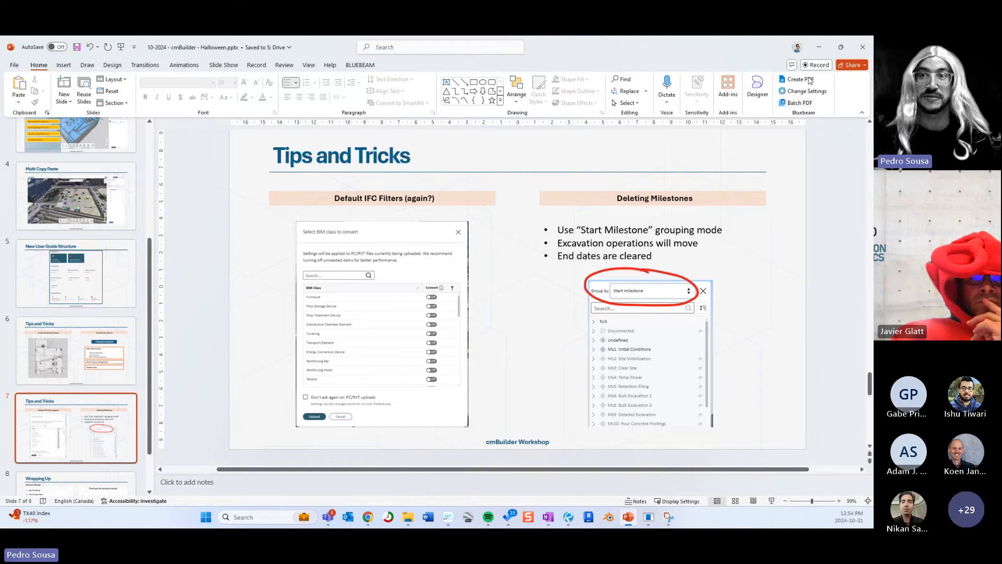
# - Return to Chrome, switch to the workshop site plan, and add a new milestone after Initial Conditions
pyautogui.click(820, 48)
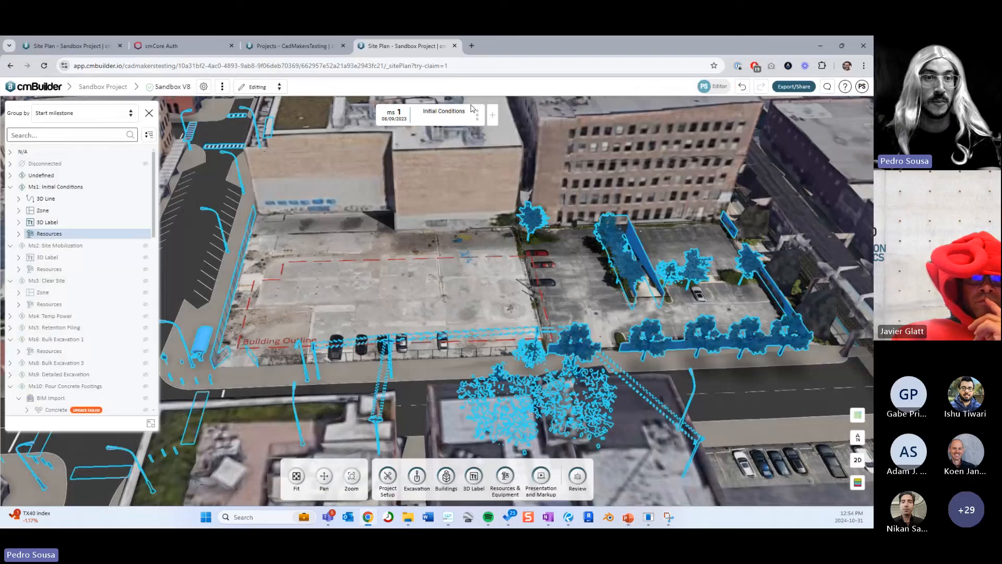
pyautogui.click(72, 46)
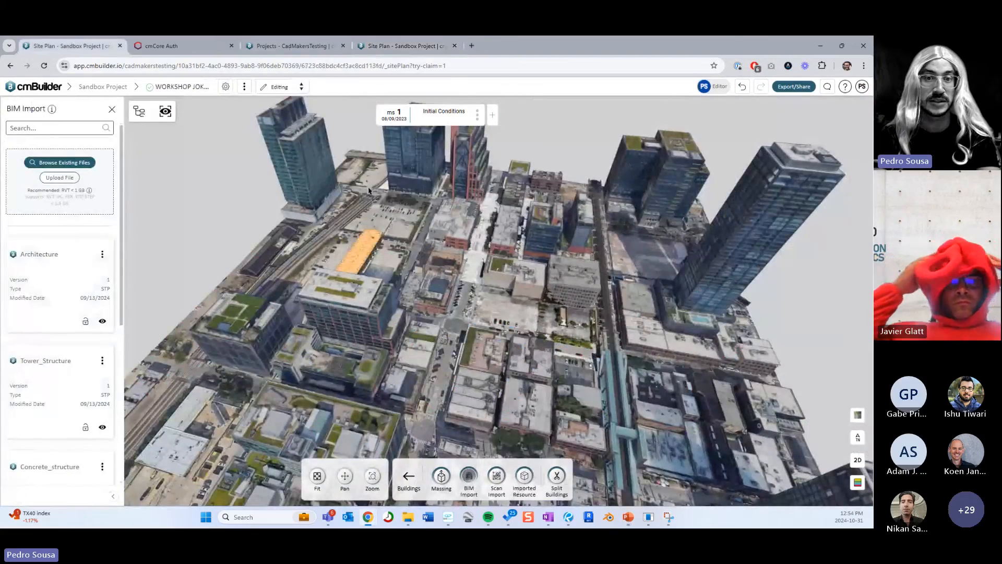
pyautogui.scroll(3, 421, 231)
pyautogui.moveTo(421, 230); pyautogui.dragTo(405, 271)
pyautogui.scroll(5, 412, 324)
pyautogui.moveTo(412, 324); pyautogui.dragTo(469, 151)
pyautogui.scroll(3, 505, 240)
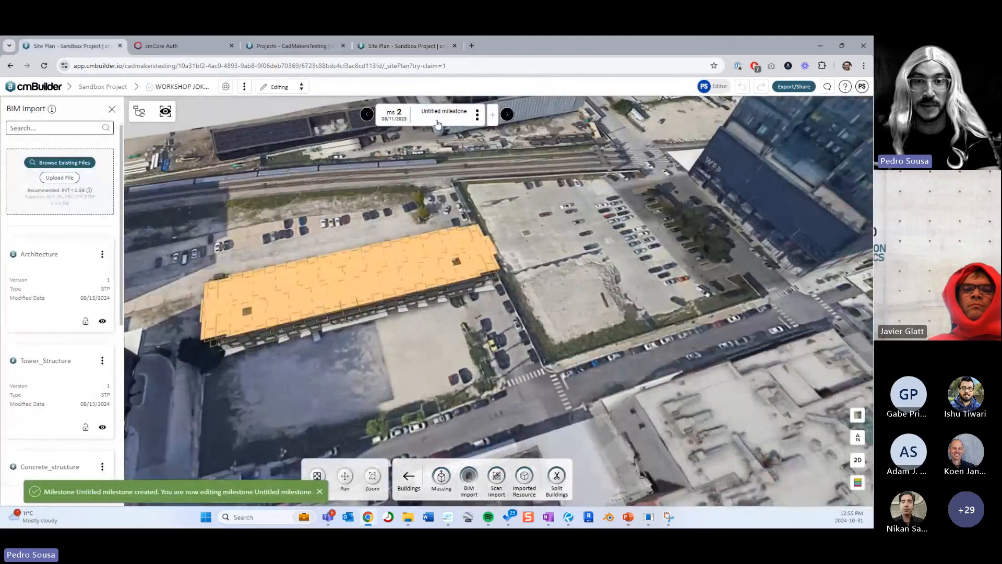
pyautogui.scroll(3, 556, 281)
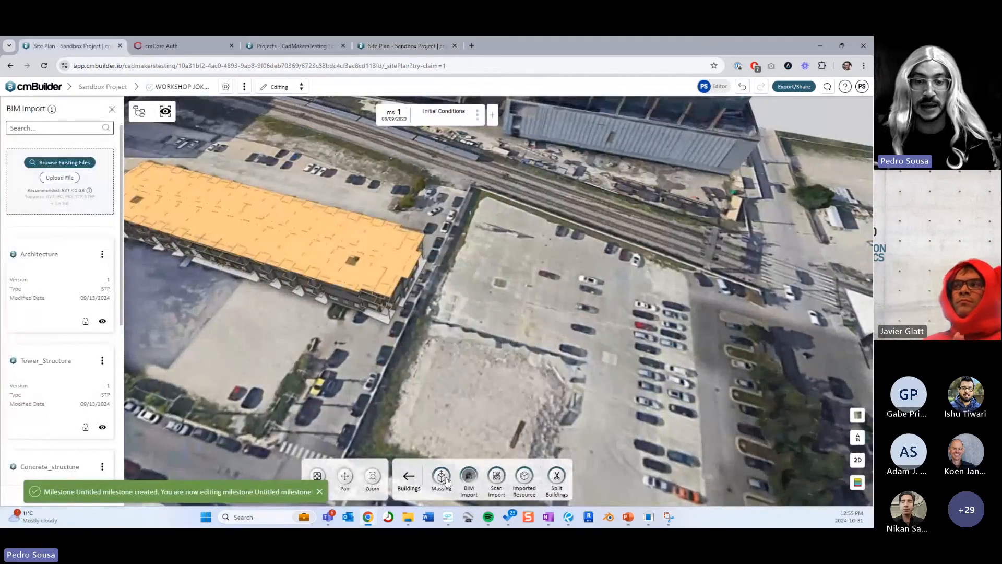
# - Find the Cube in the resources and equipment library and place it in the parking lot beside the orange-roofed building at Initial Conditions
pyautogui.click(409, 476)
pyautogui.click(506, 475)
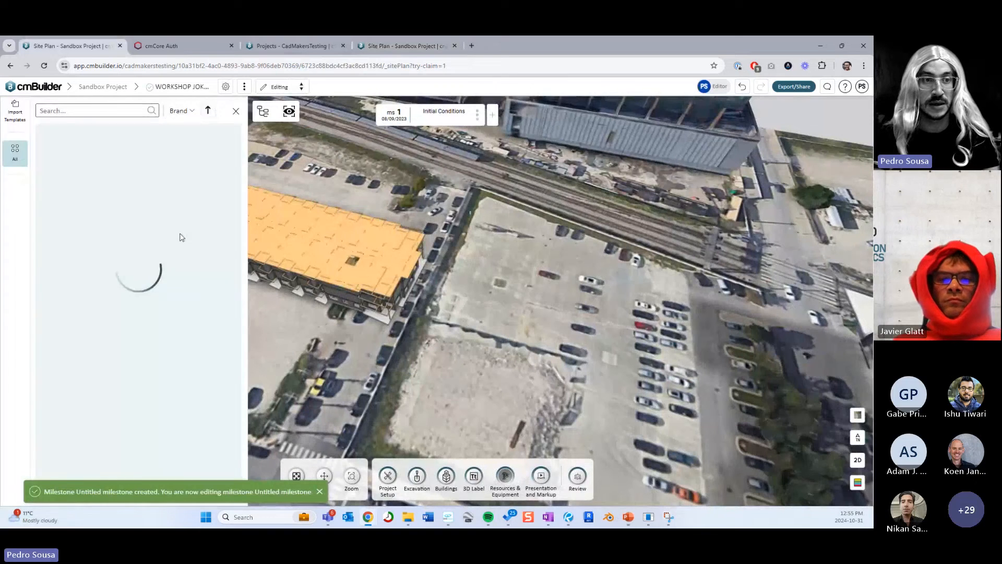
pyautogui.click(83, 111)
pyautogui.write('ci')
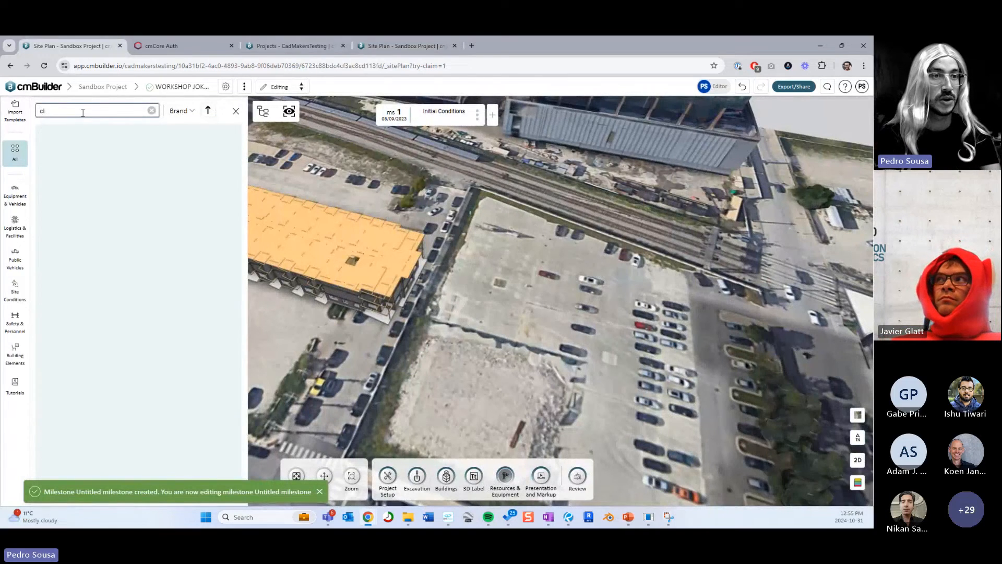
pyautogui.write('ubube')
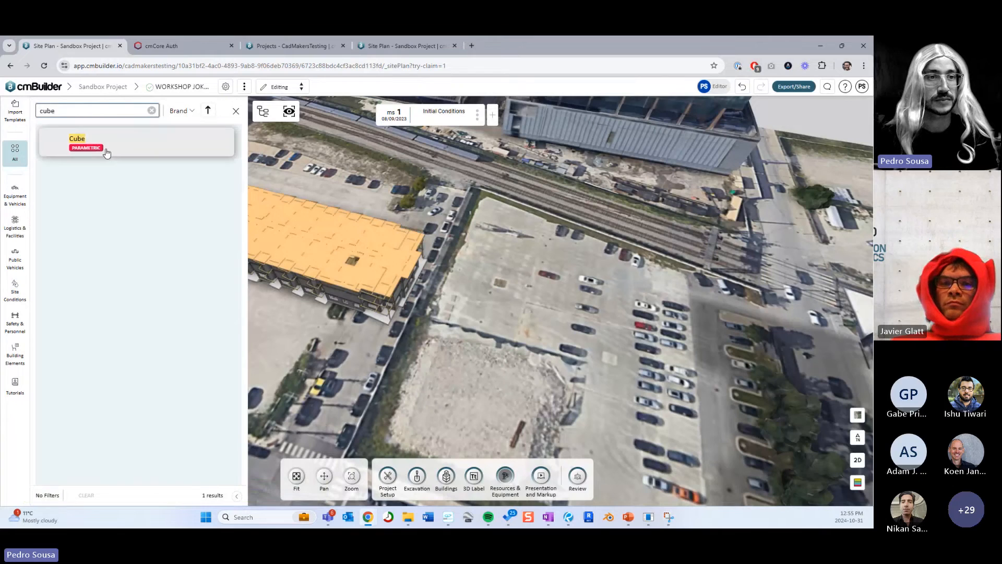
pyautogui.click(538, 239)
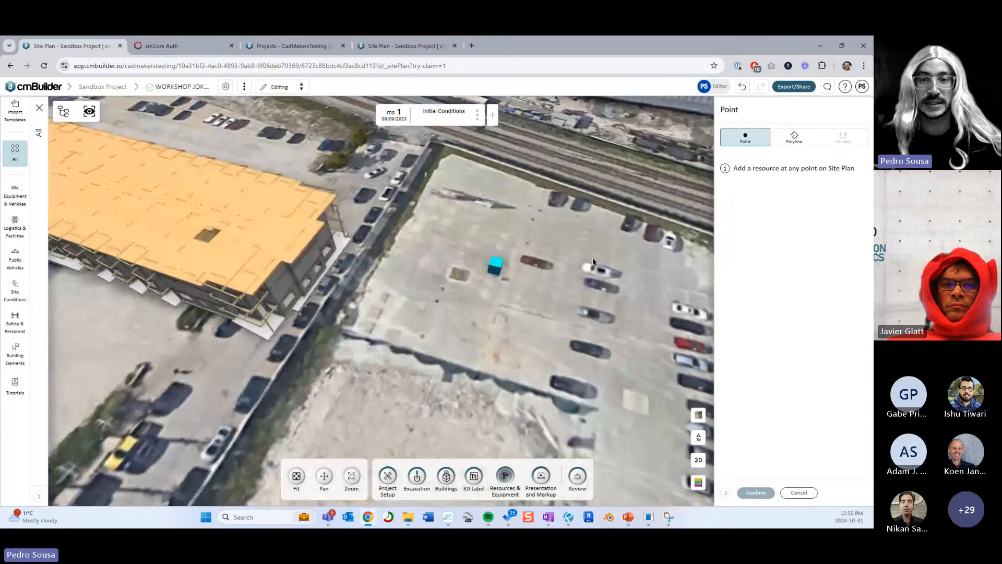
pyautogui.moveTo(462, 260); pyautogui.dragTo(436, 271)
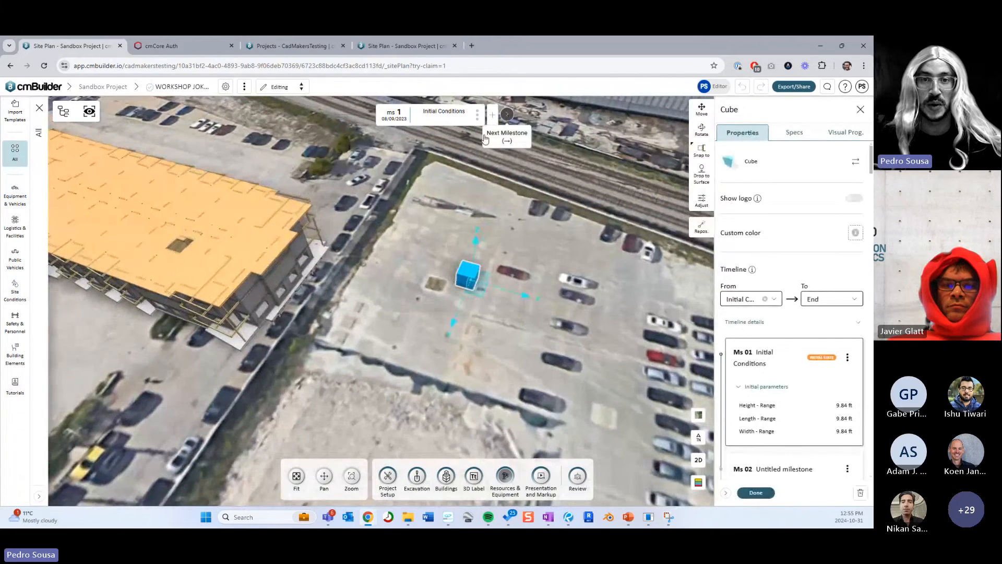
# - Go to the untitled second milestone and set the cube to end at that milestone
pyautogui.click(506, 115)
pyautogui.rightClick(466, 274)
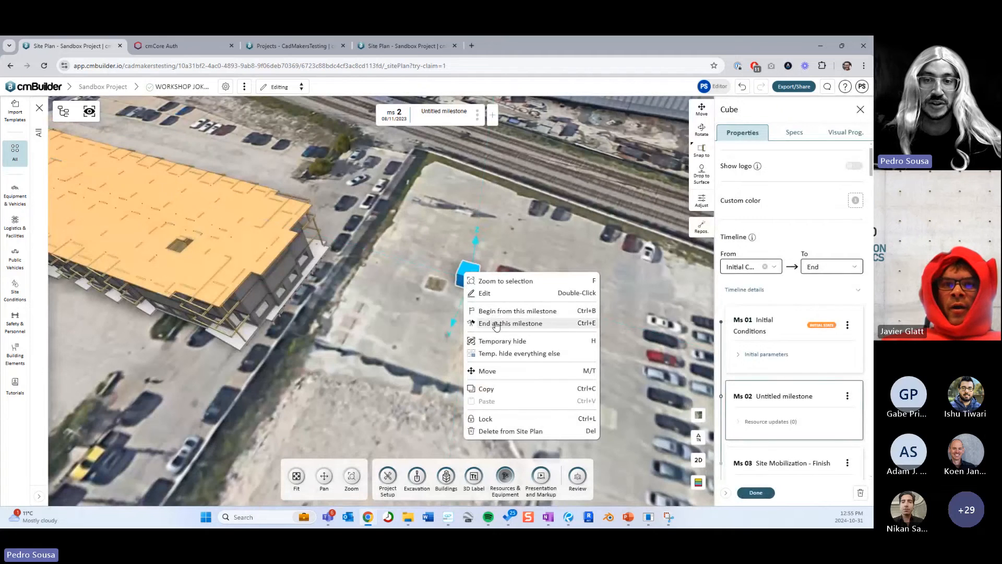
pyautogui.click(551, 325)
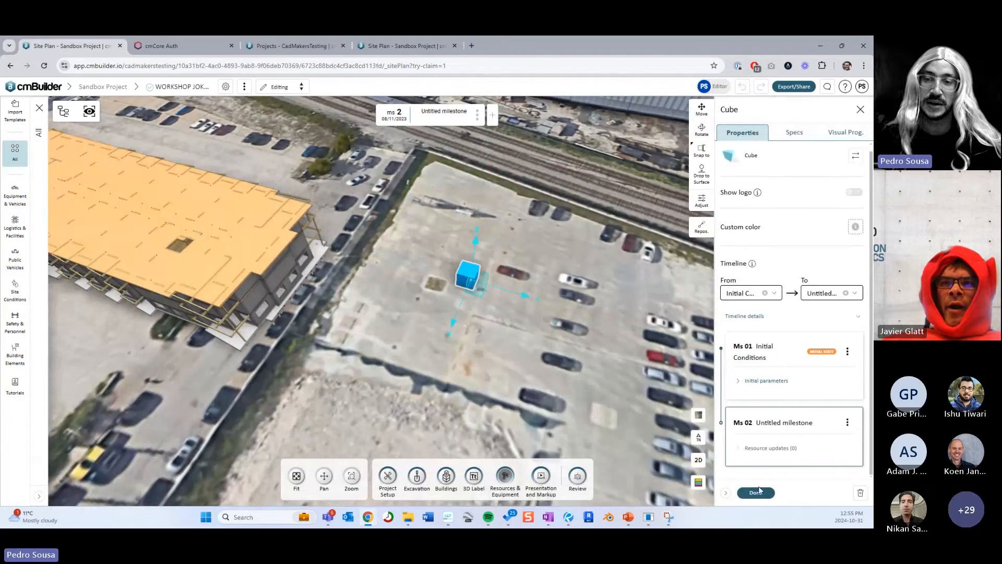
pyautogui.press('Escape')
# - Delete the untitled milestone and check the end setting in the cube's timeline
pyautogui.click(477, 115)
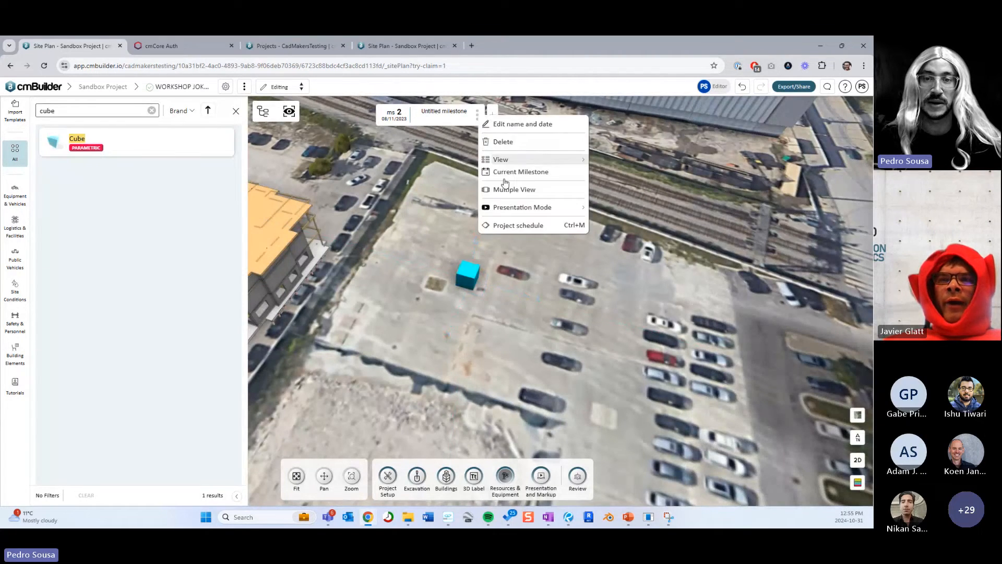
pyautogui.click(516, 146)
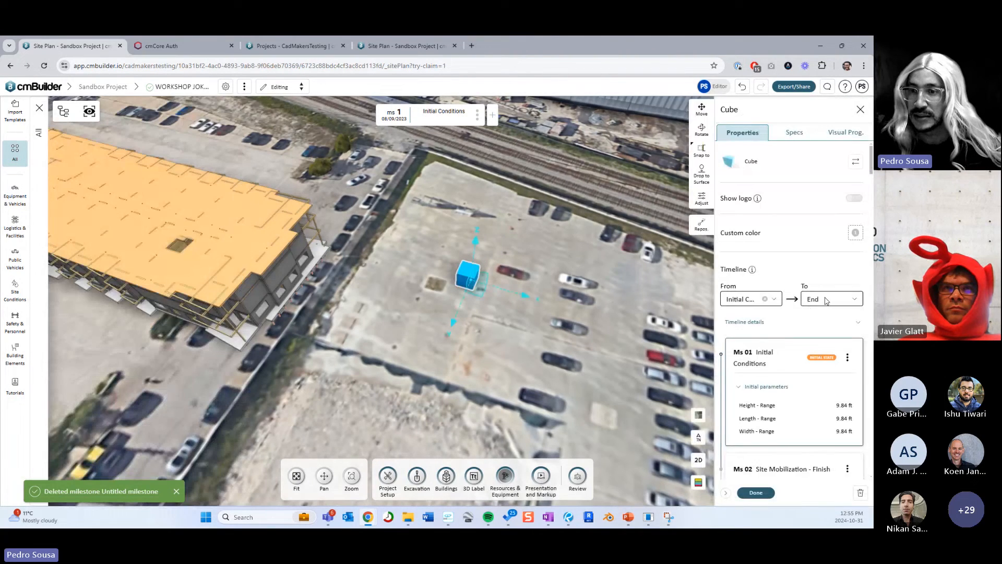
pyautogui.click(813, 308)
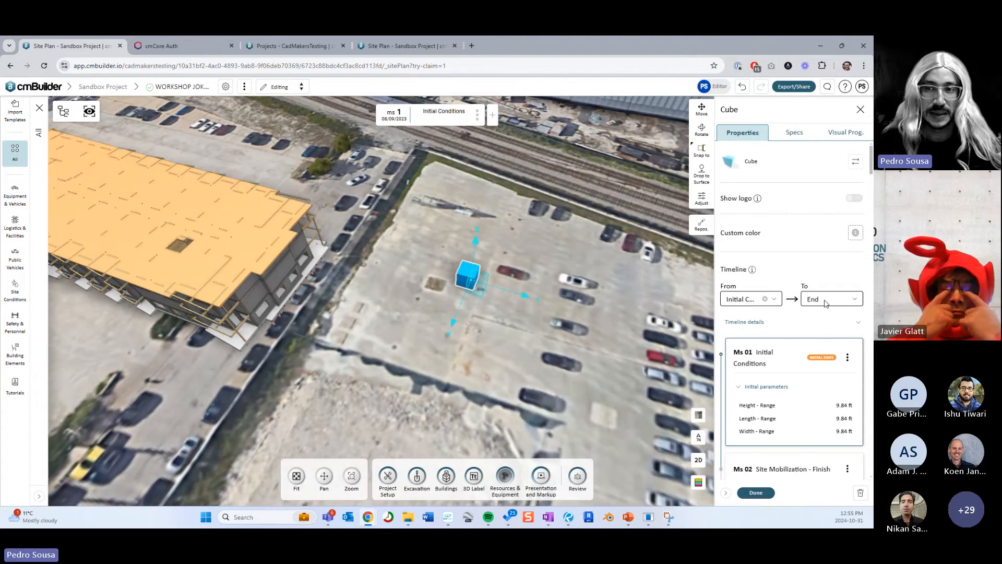
# - Delete the cube from the site plan and close the resource library
pyautogui.click(860, 493)
pyautogui.click(336, 317)
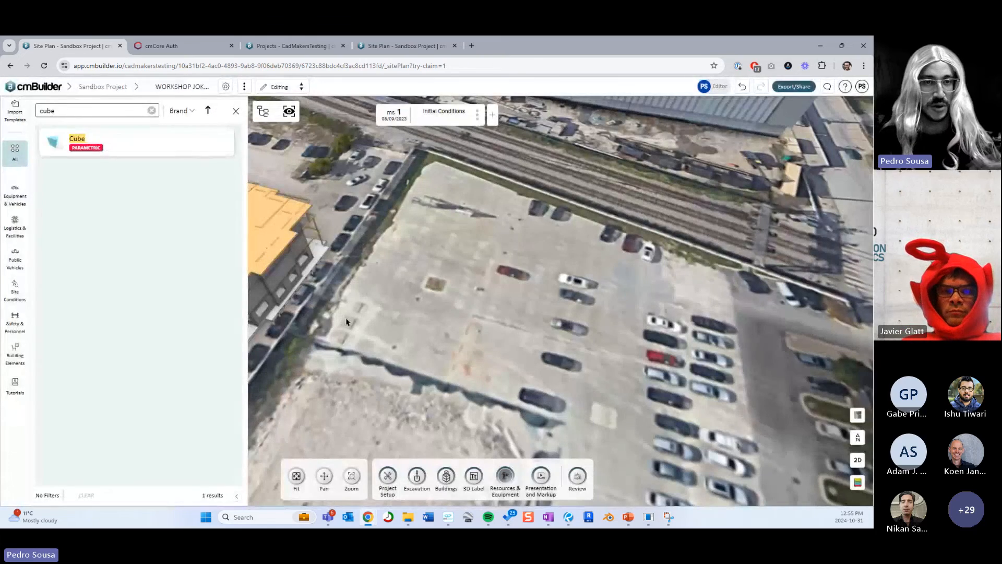
pyautogui.click(236, 110)
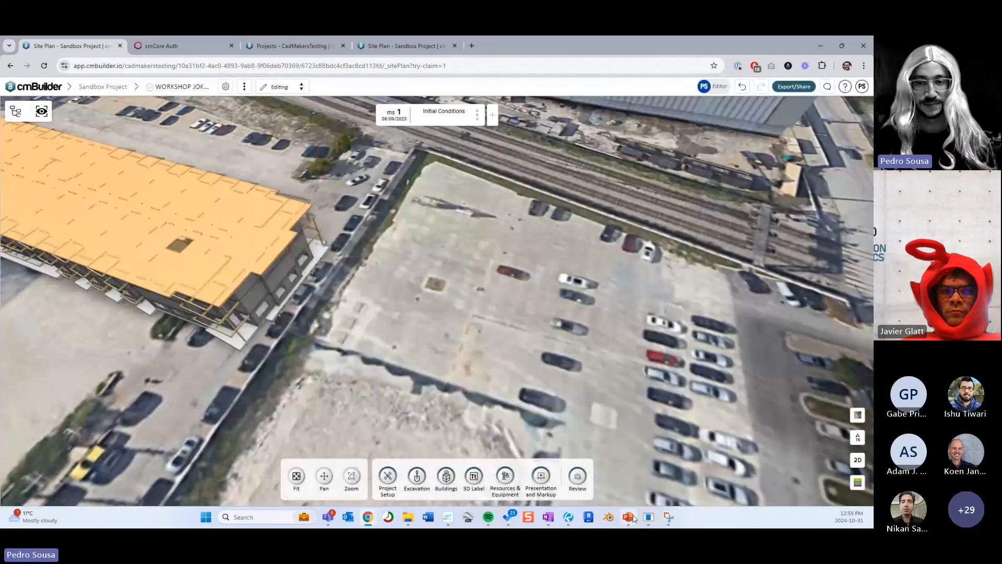
# - Switch to the PowerPoint deck and show the Wrapping Up slide
pyautogui.click(632, 462)
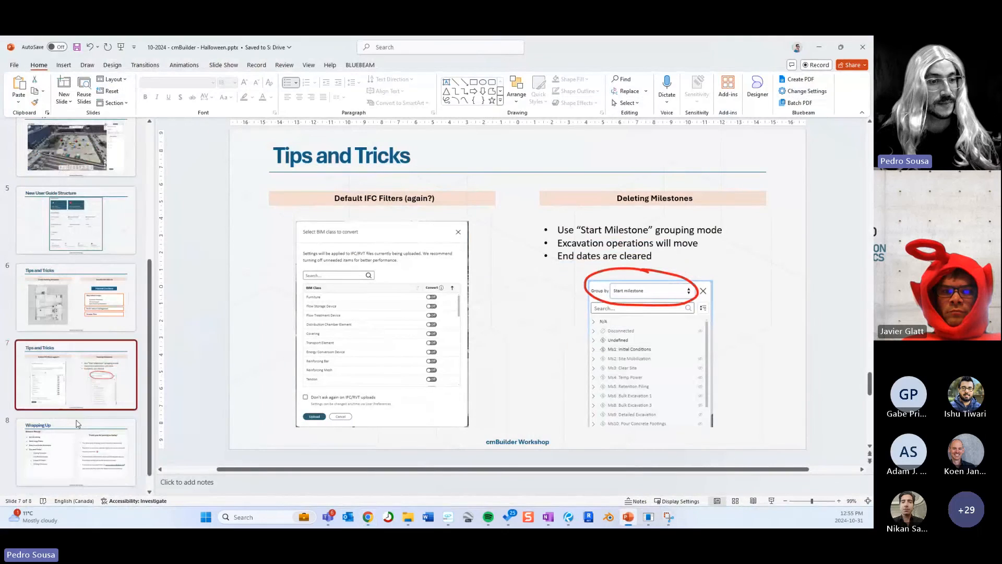
pyautogui.click(77, 424)
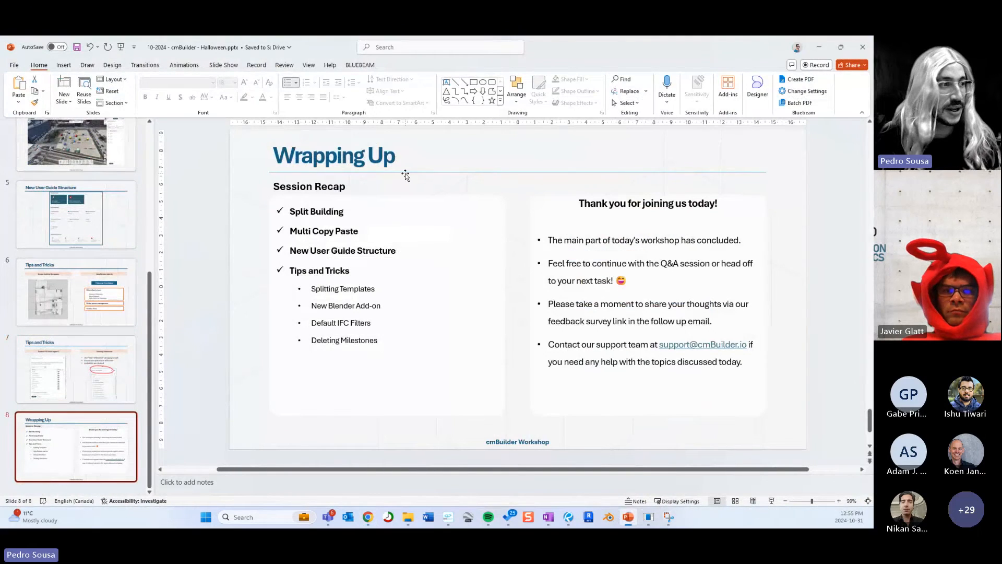